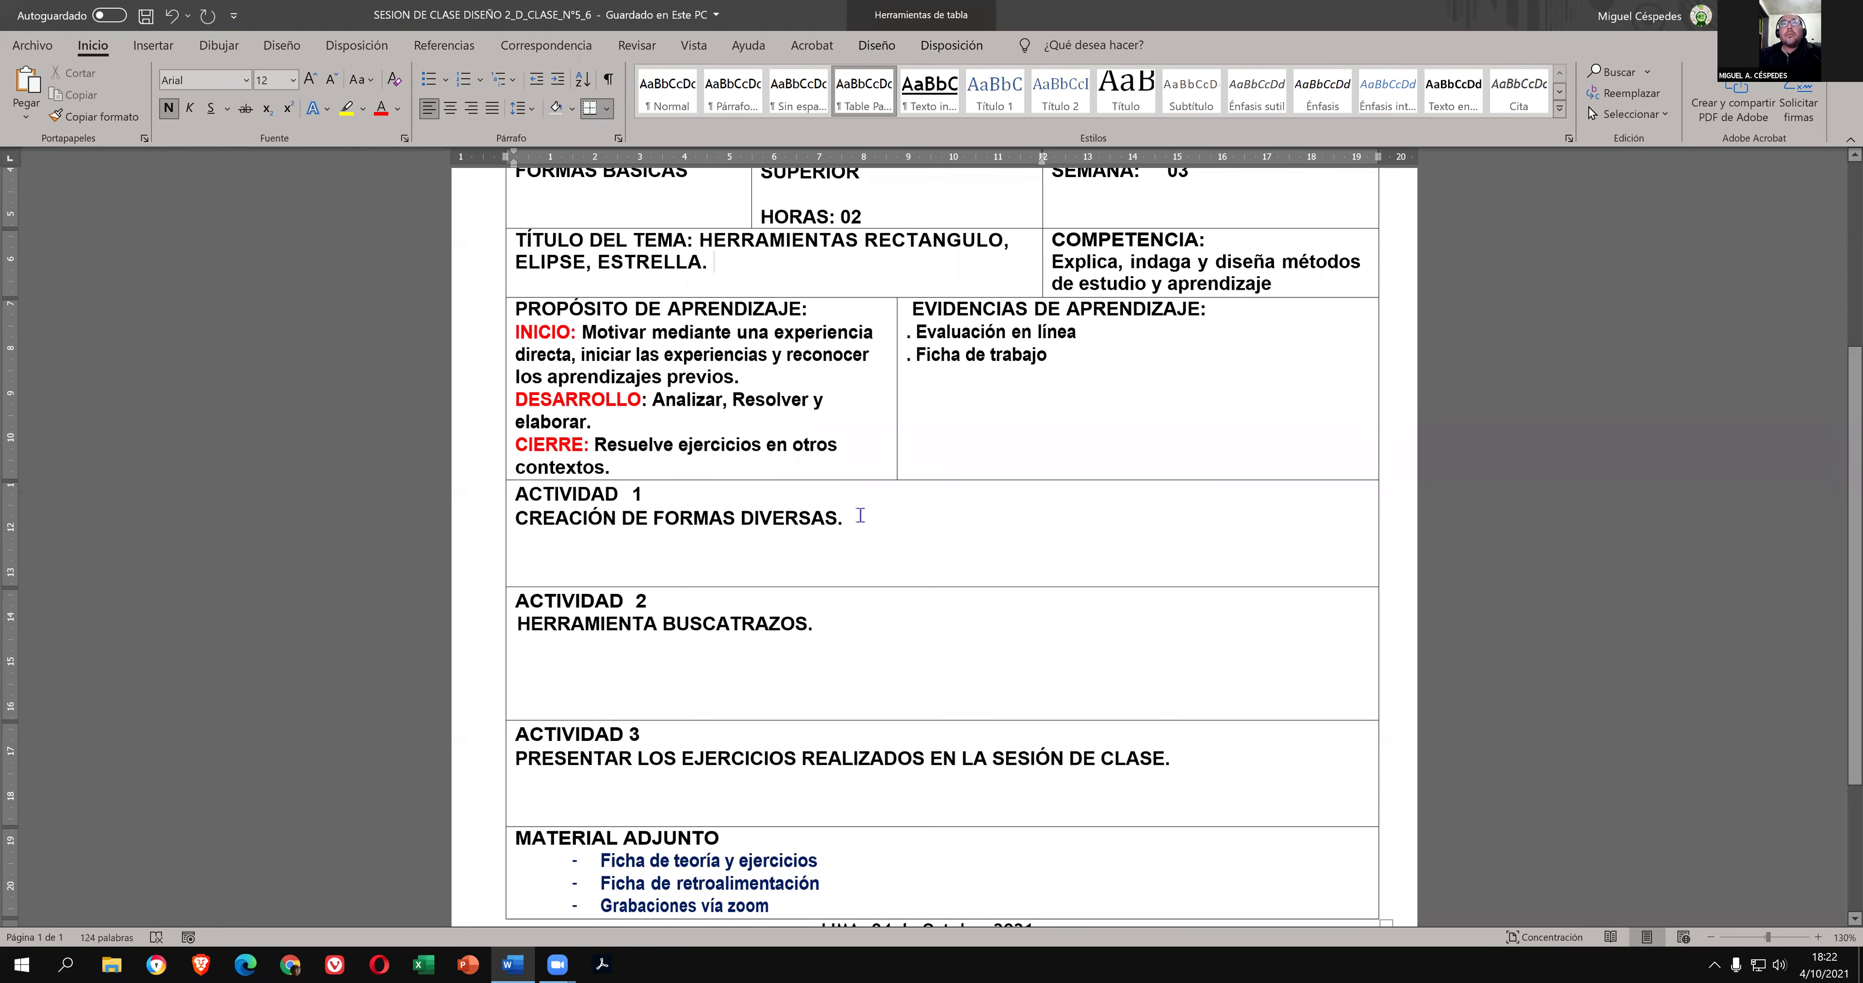
click(860, 621)
scroll(860, 622, down, 3)
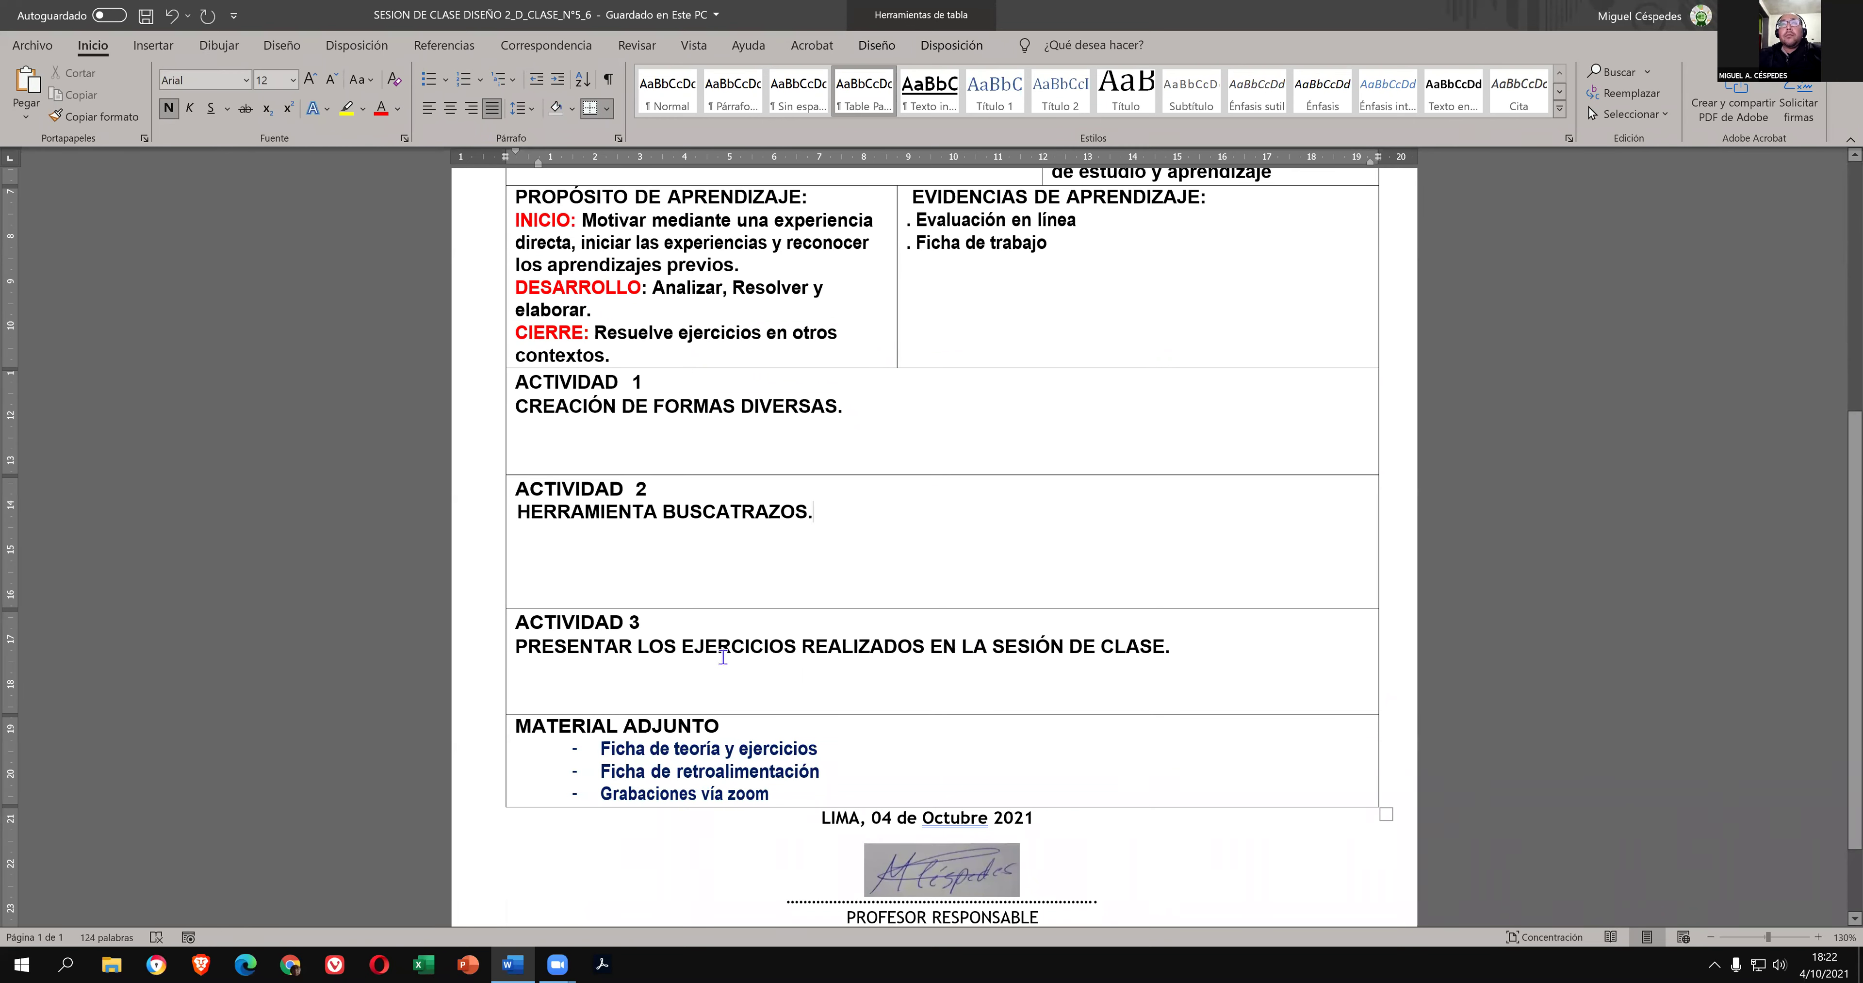
click(1175, 645)
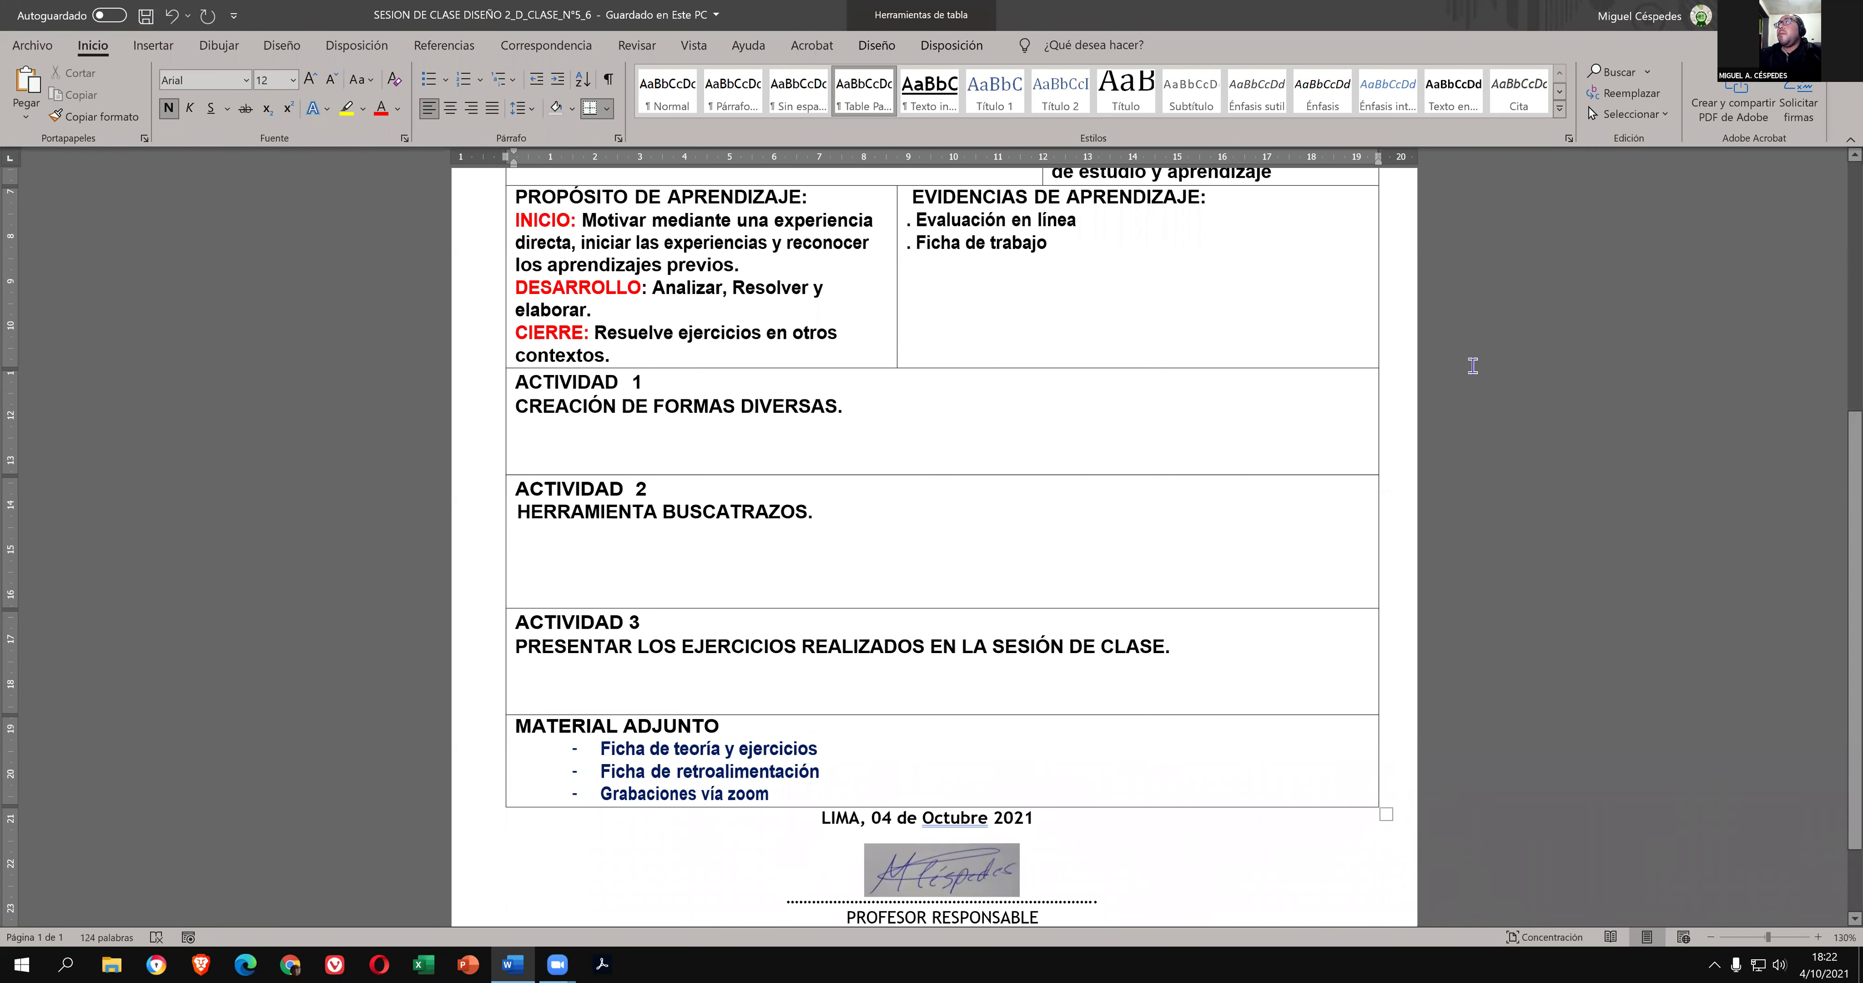
Compress the desktop folder CLASE_5_DISEÑO 2_D into the RAR archive CLASE_5_DISEÑO 2_D.rar with the default settings.
key(super+d)
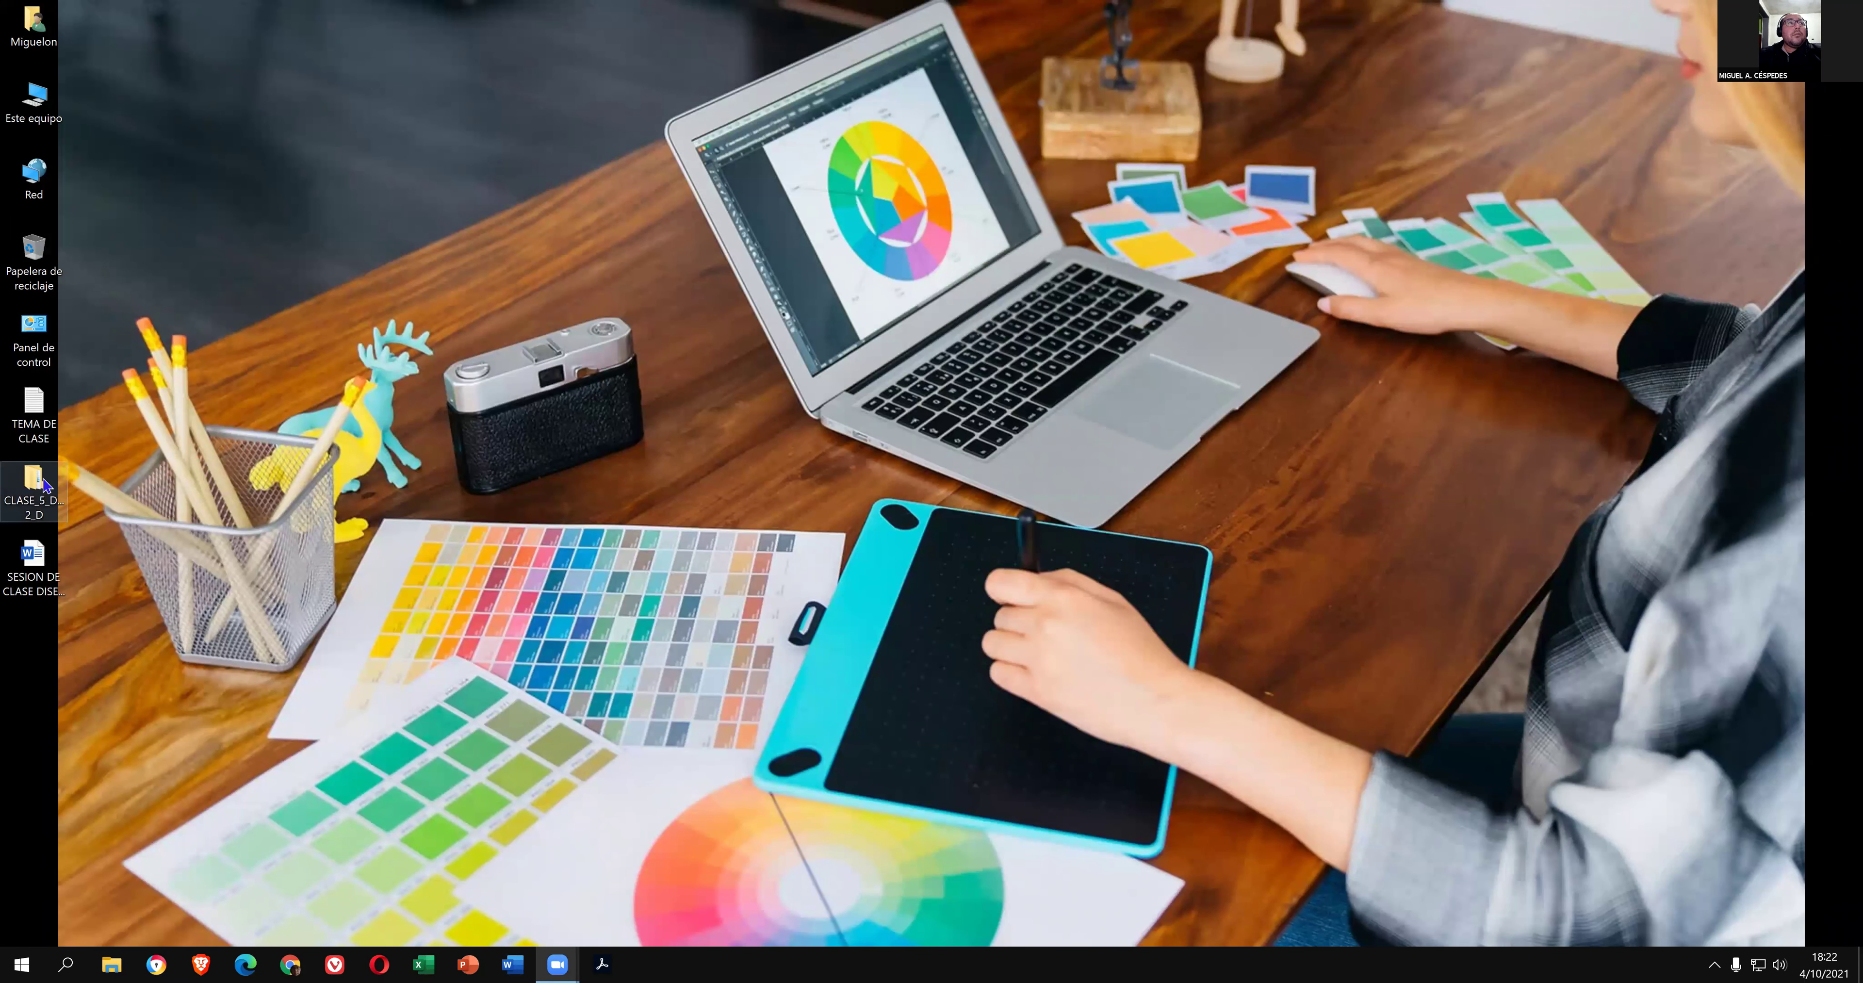
double_click(45, 484)
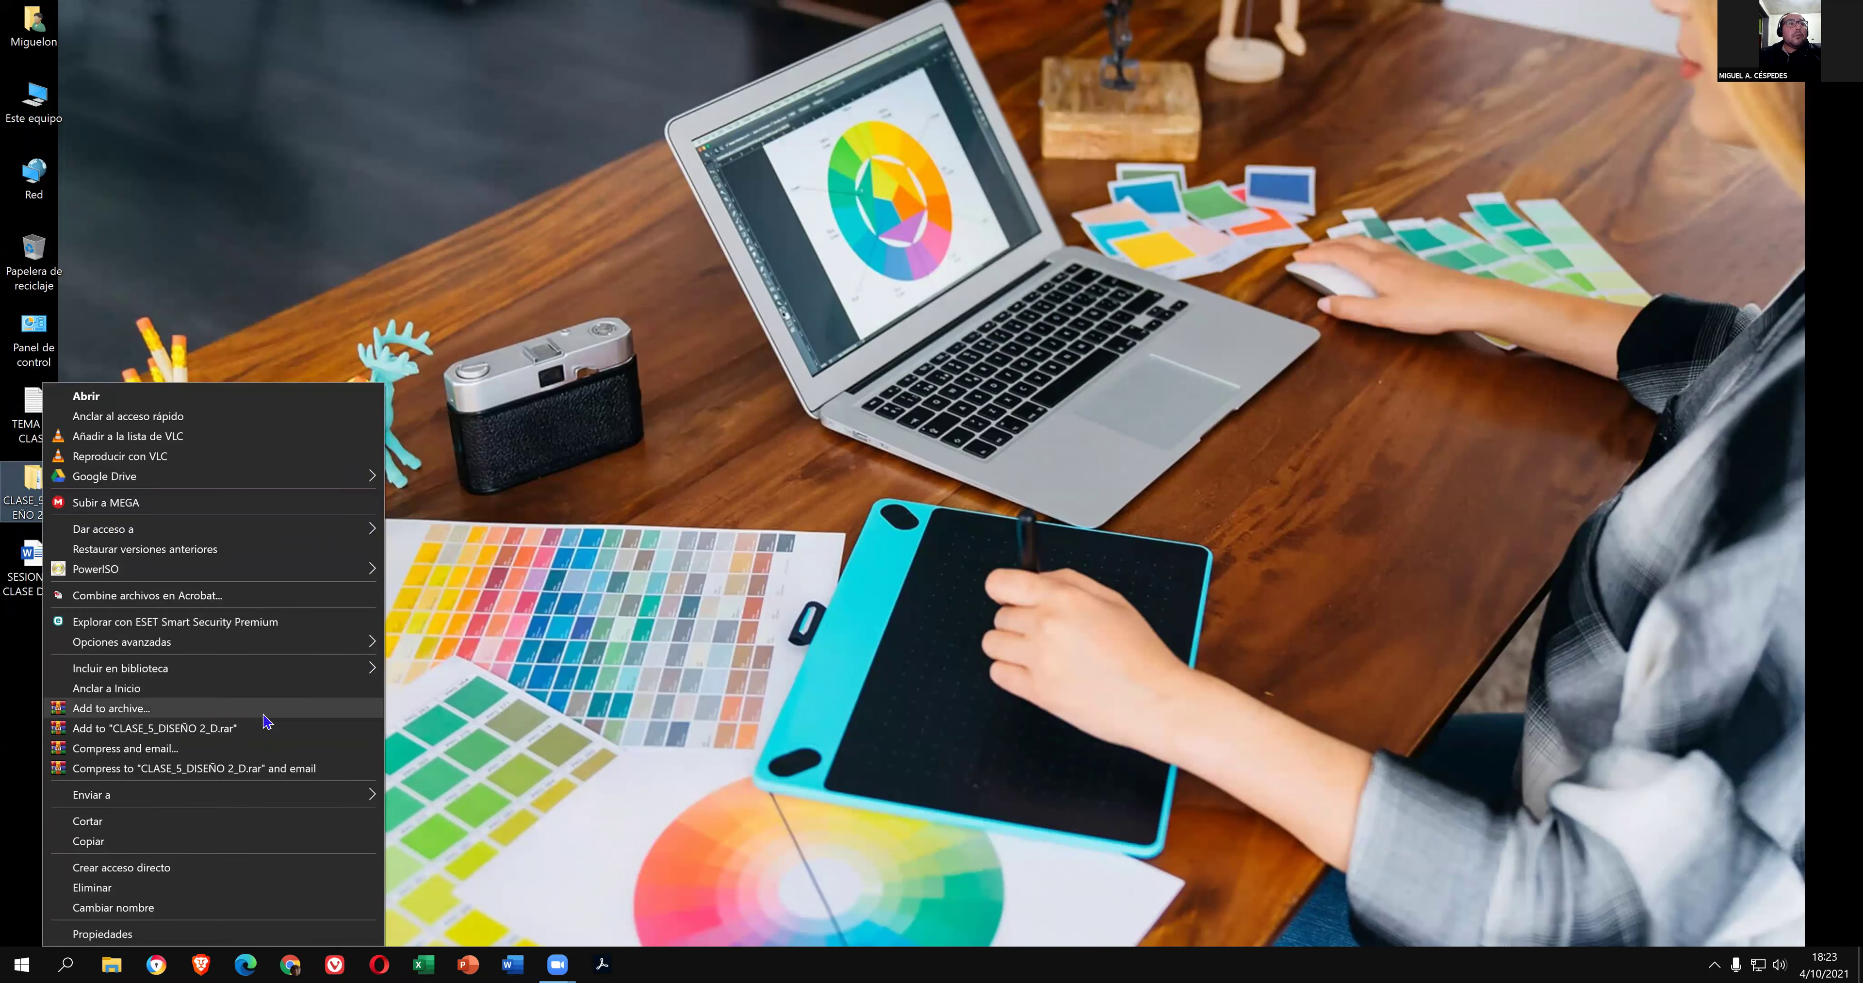
click(263, 712)
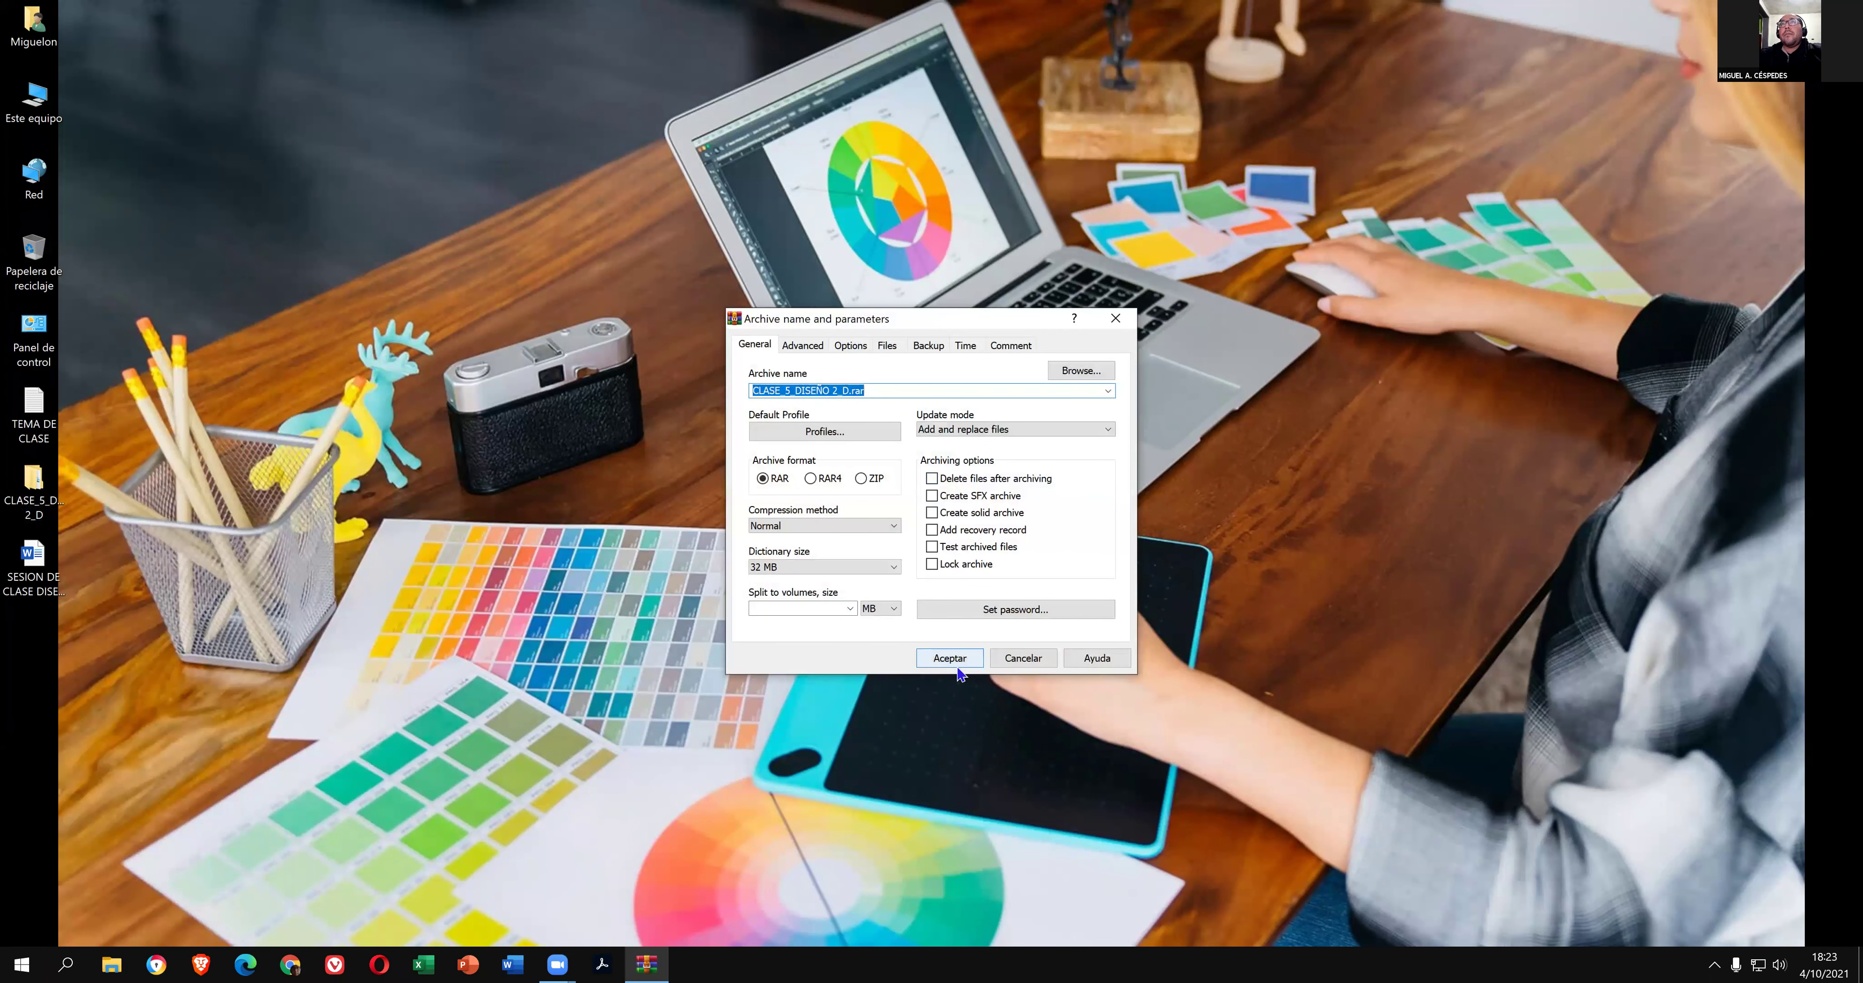
click(954, 659)
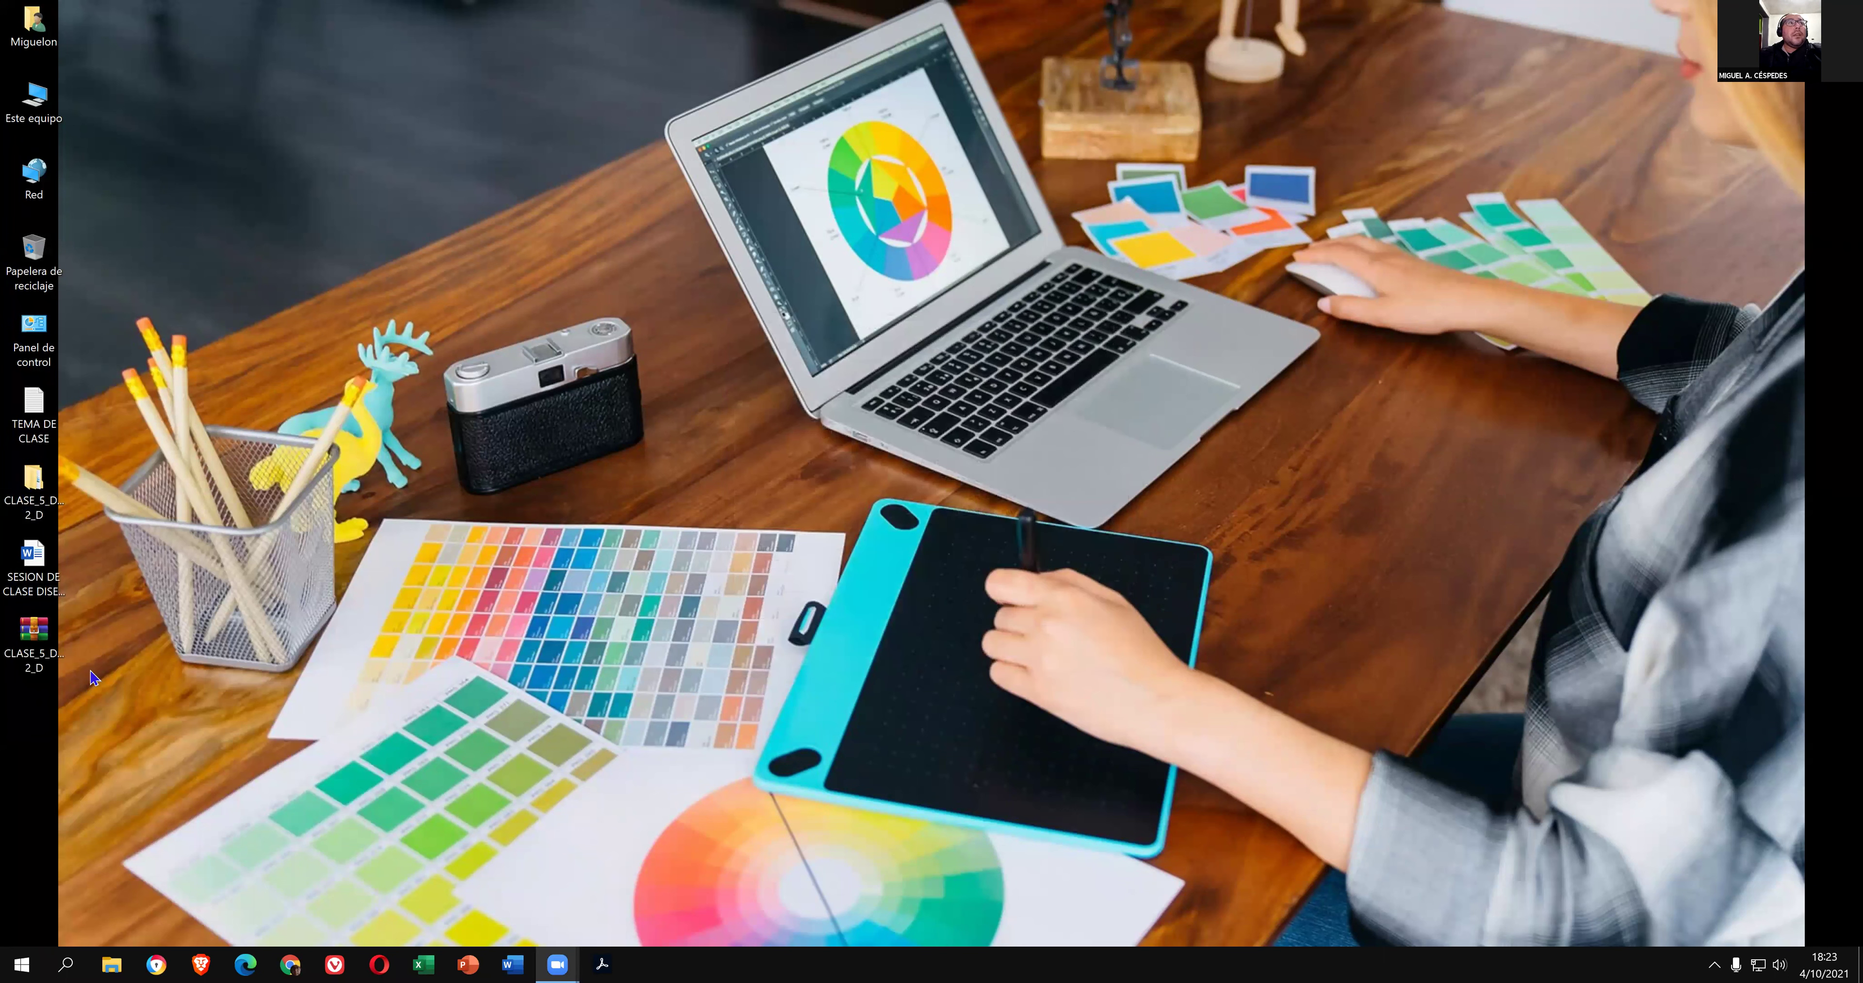
Switch to Chrome and start a new resource for the DISEÑO 2D course of COMPUTACION E INFORMATICA, I CICLO - GRUPO 5 - NOCHE.
click(293, 964)
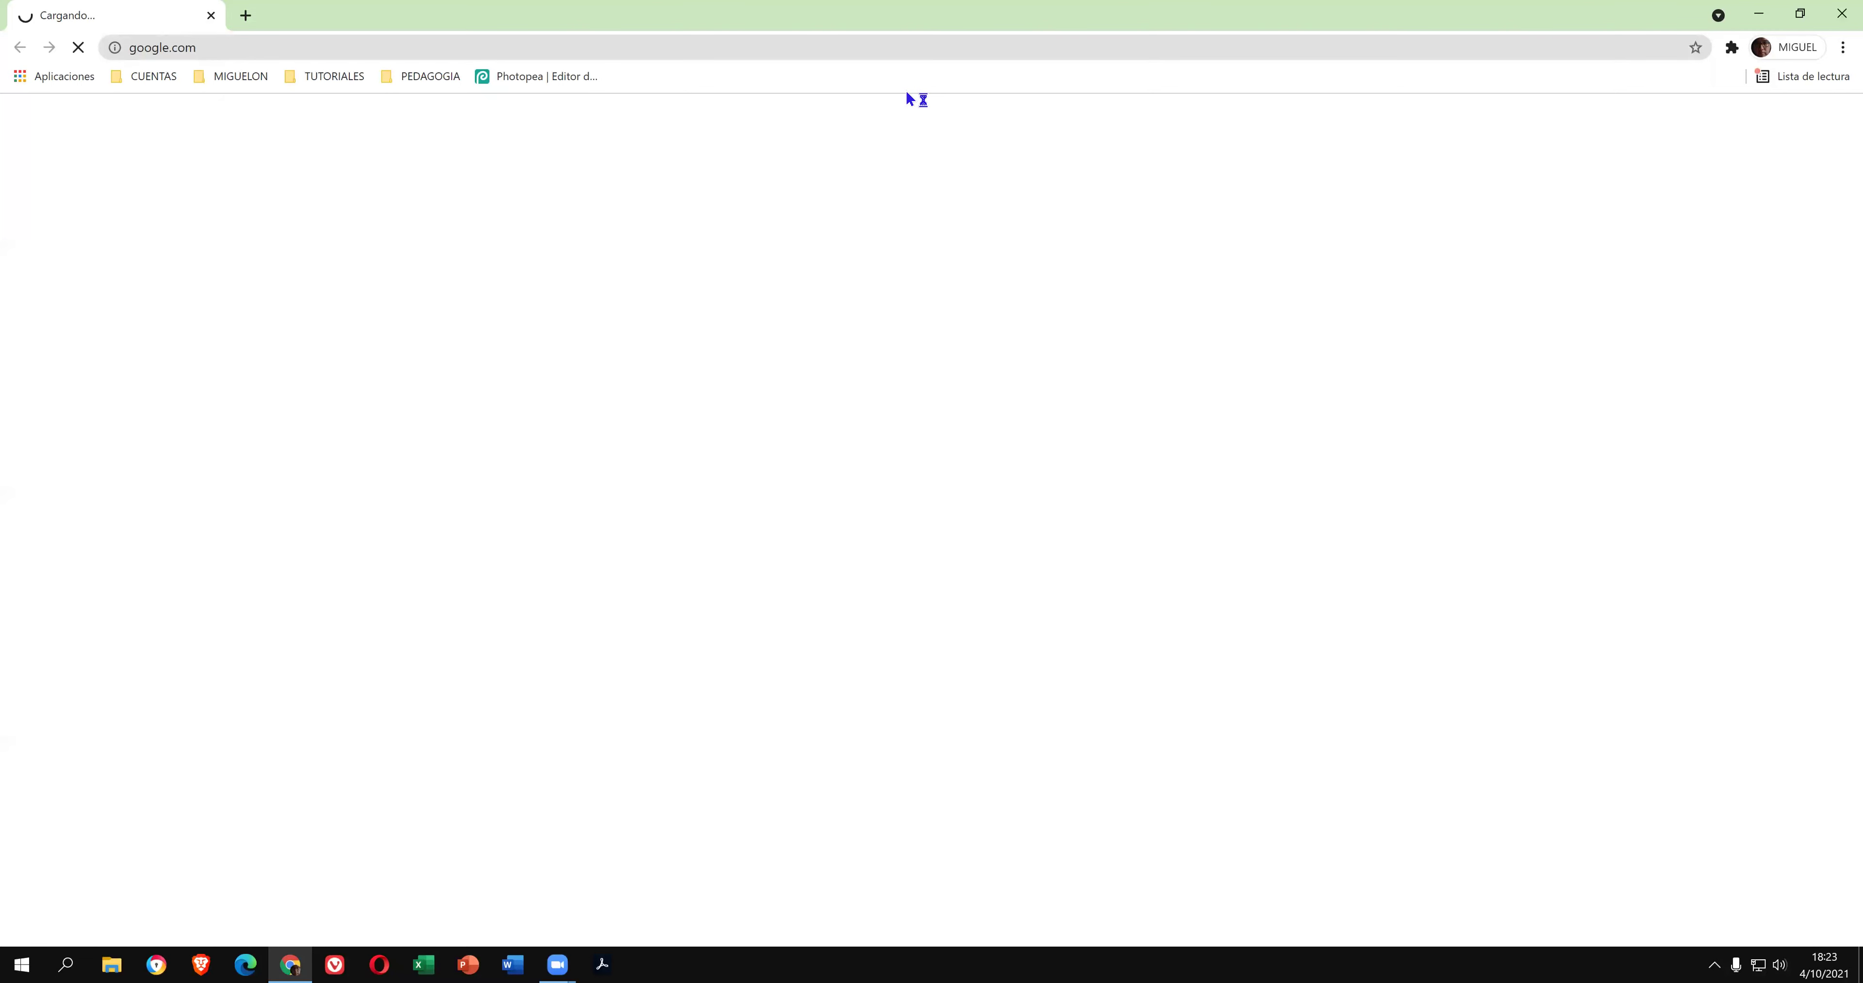
scroll(1093, 573, down, 5)
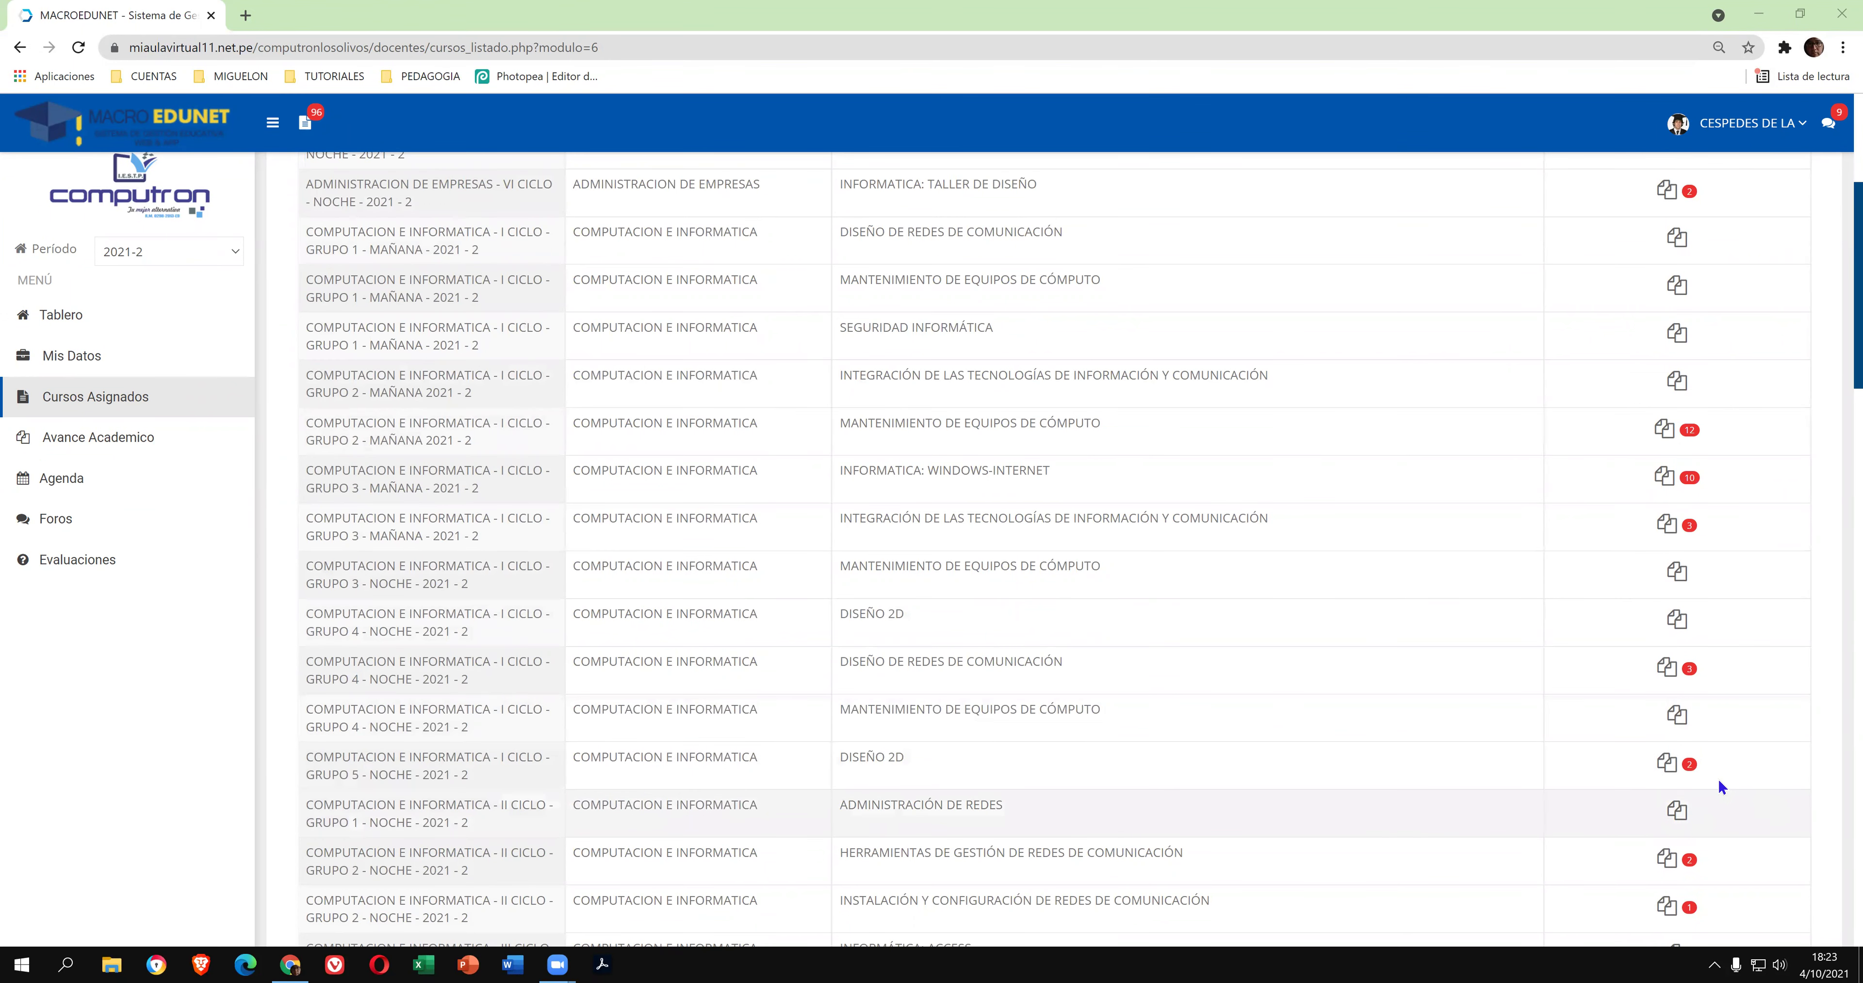
click(1666, 766)
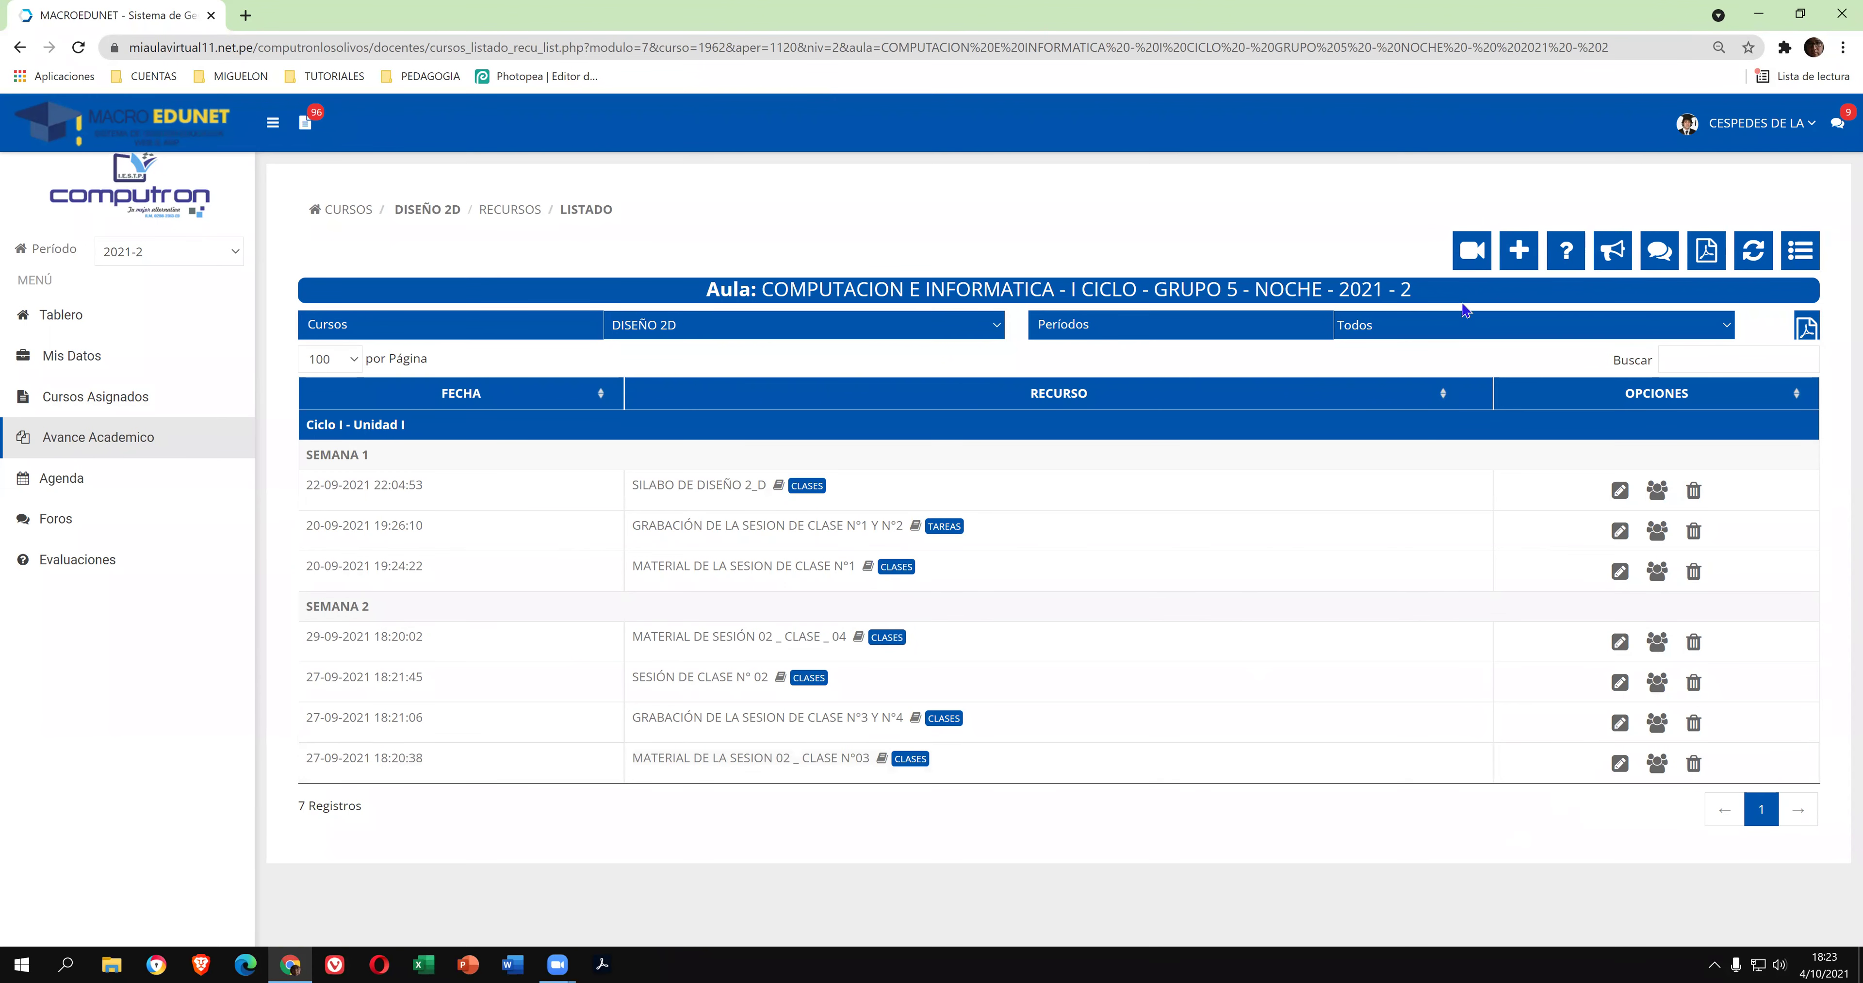
click(1518, 250)
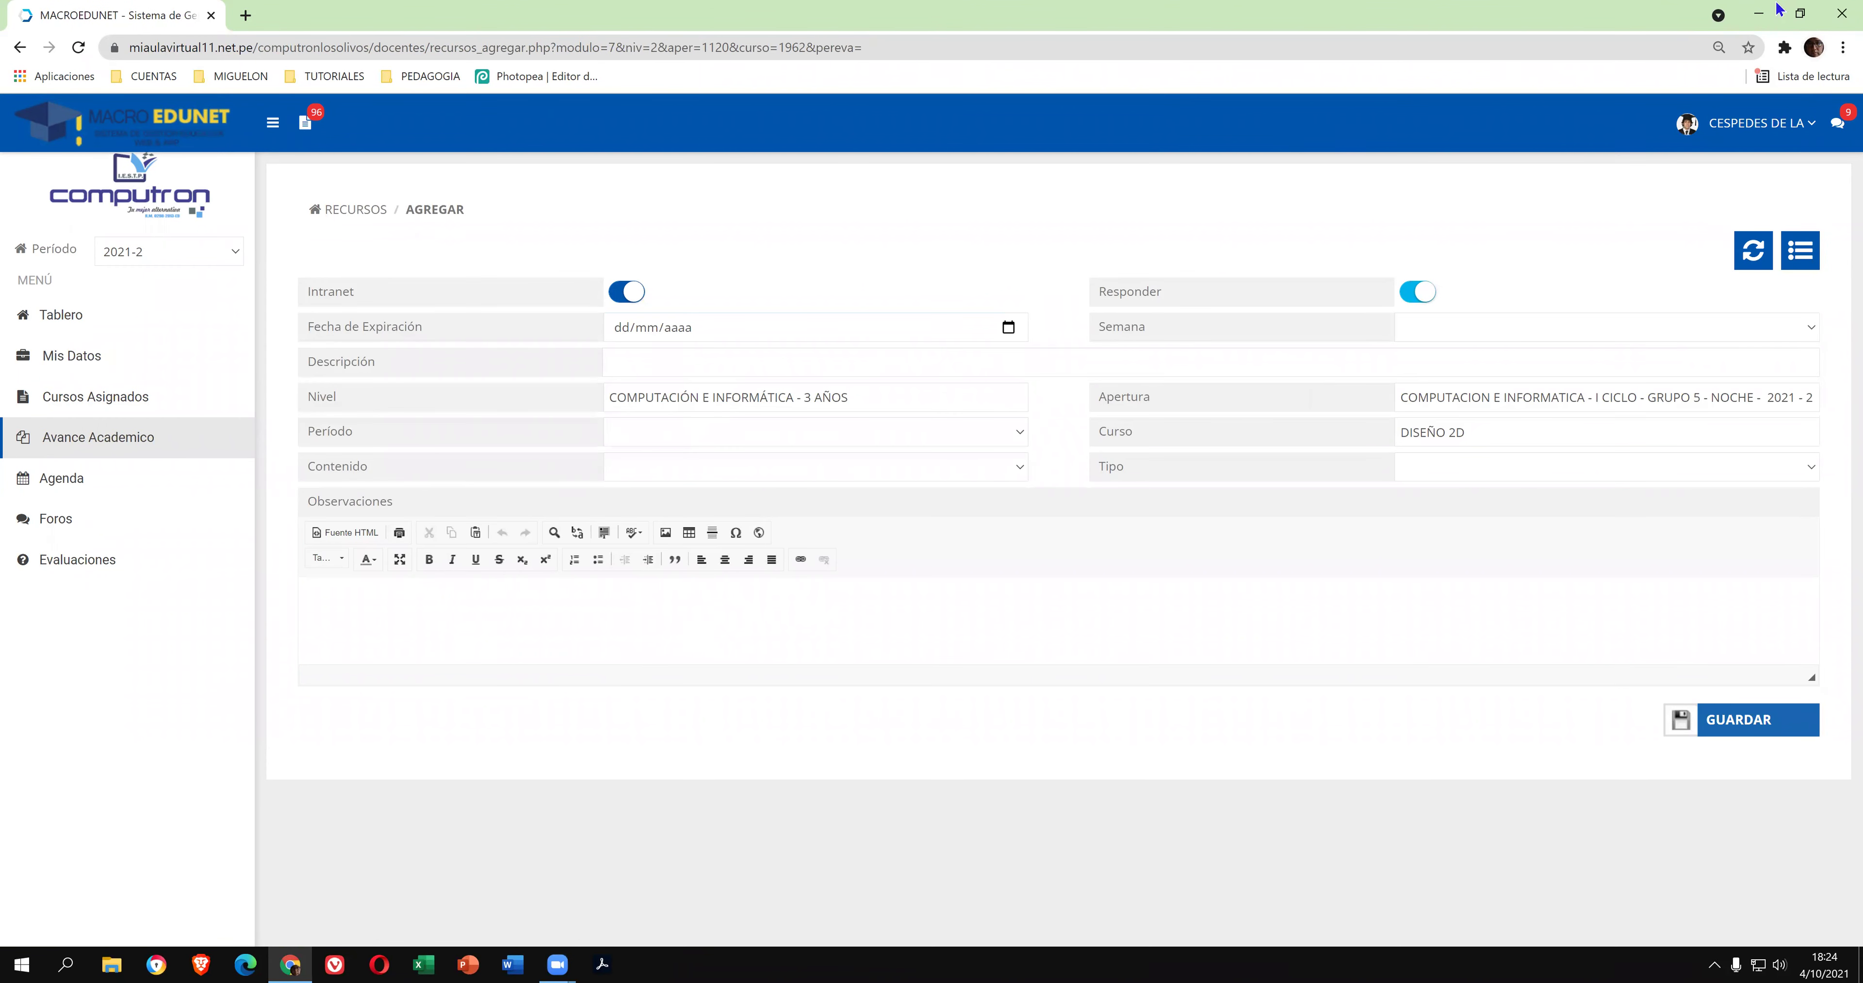
Open the TEMA DE CLASE note from the desktop in Notepad and set its font size to 20.
key(super+d)
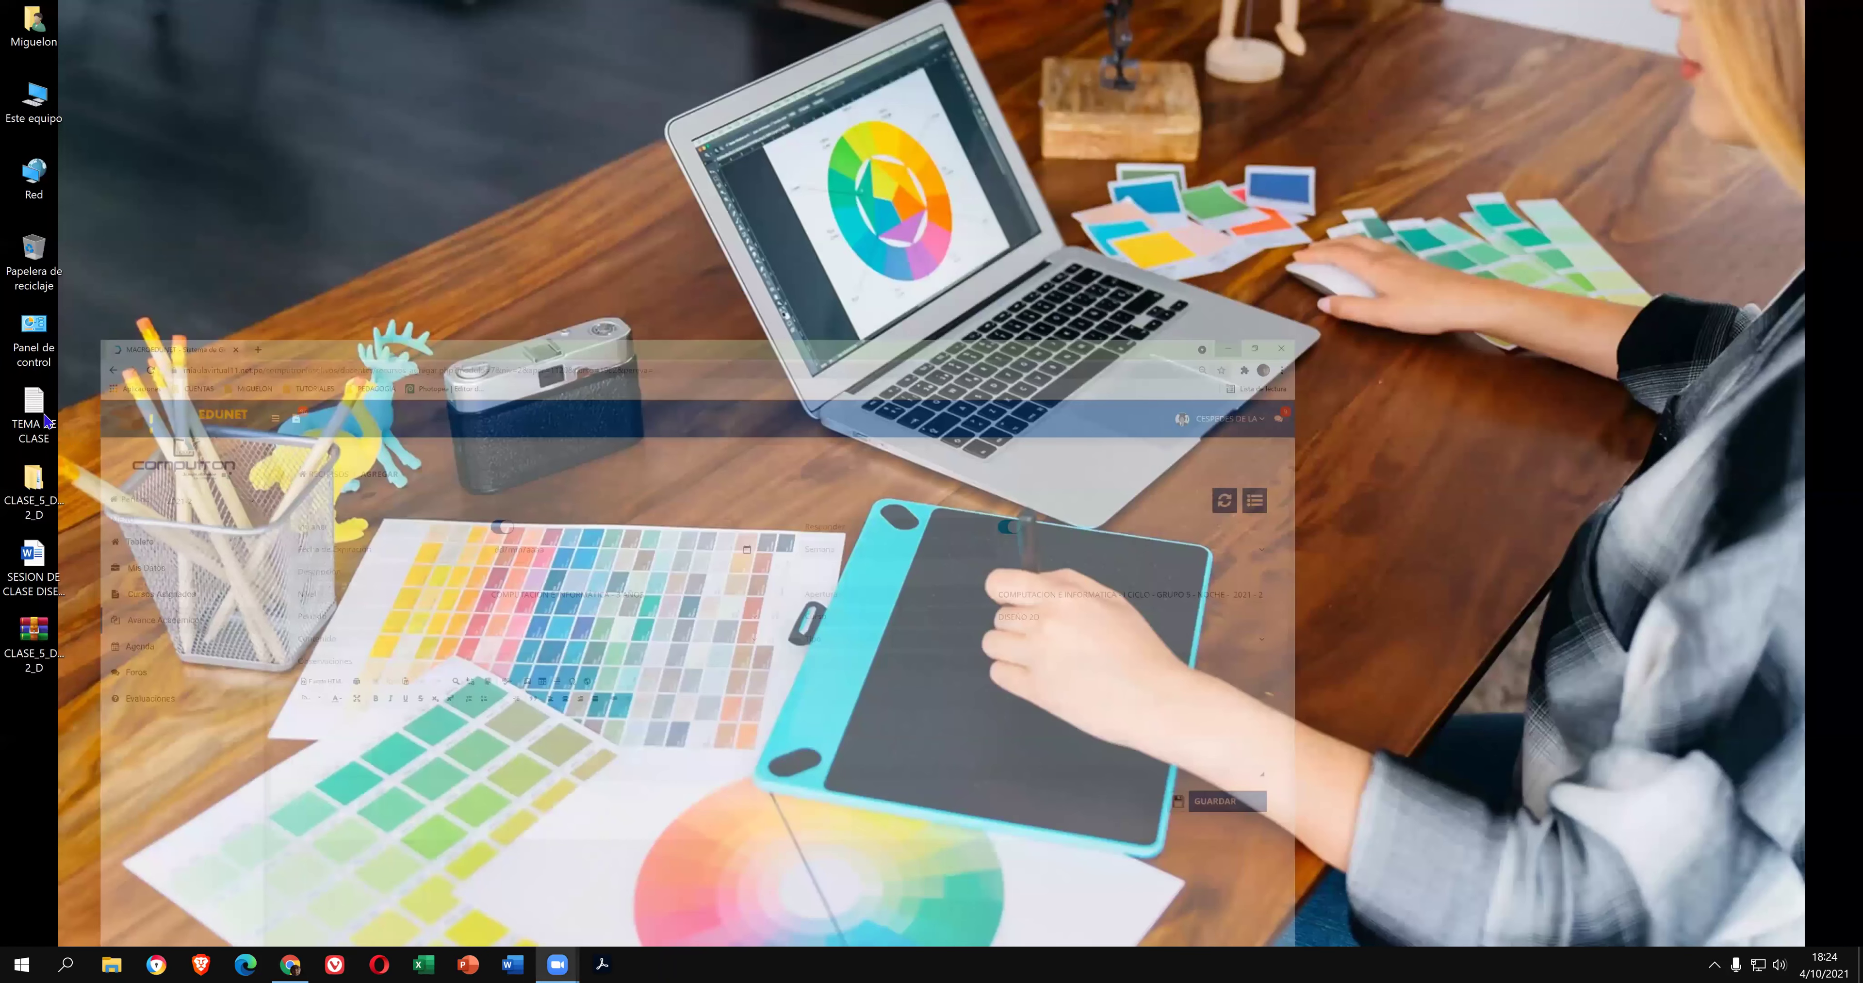
double_click(44, 420)
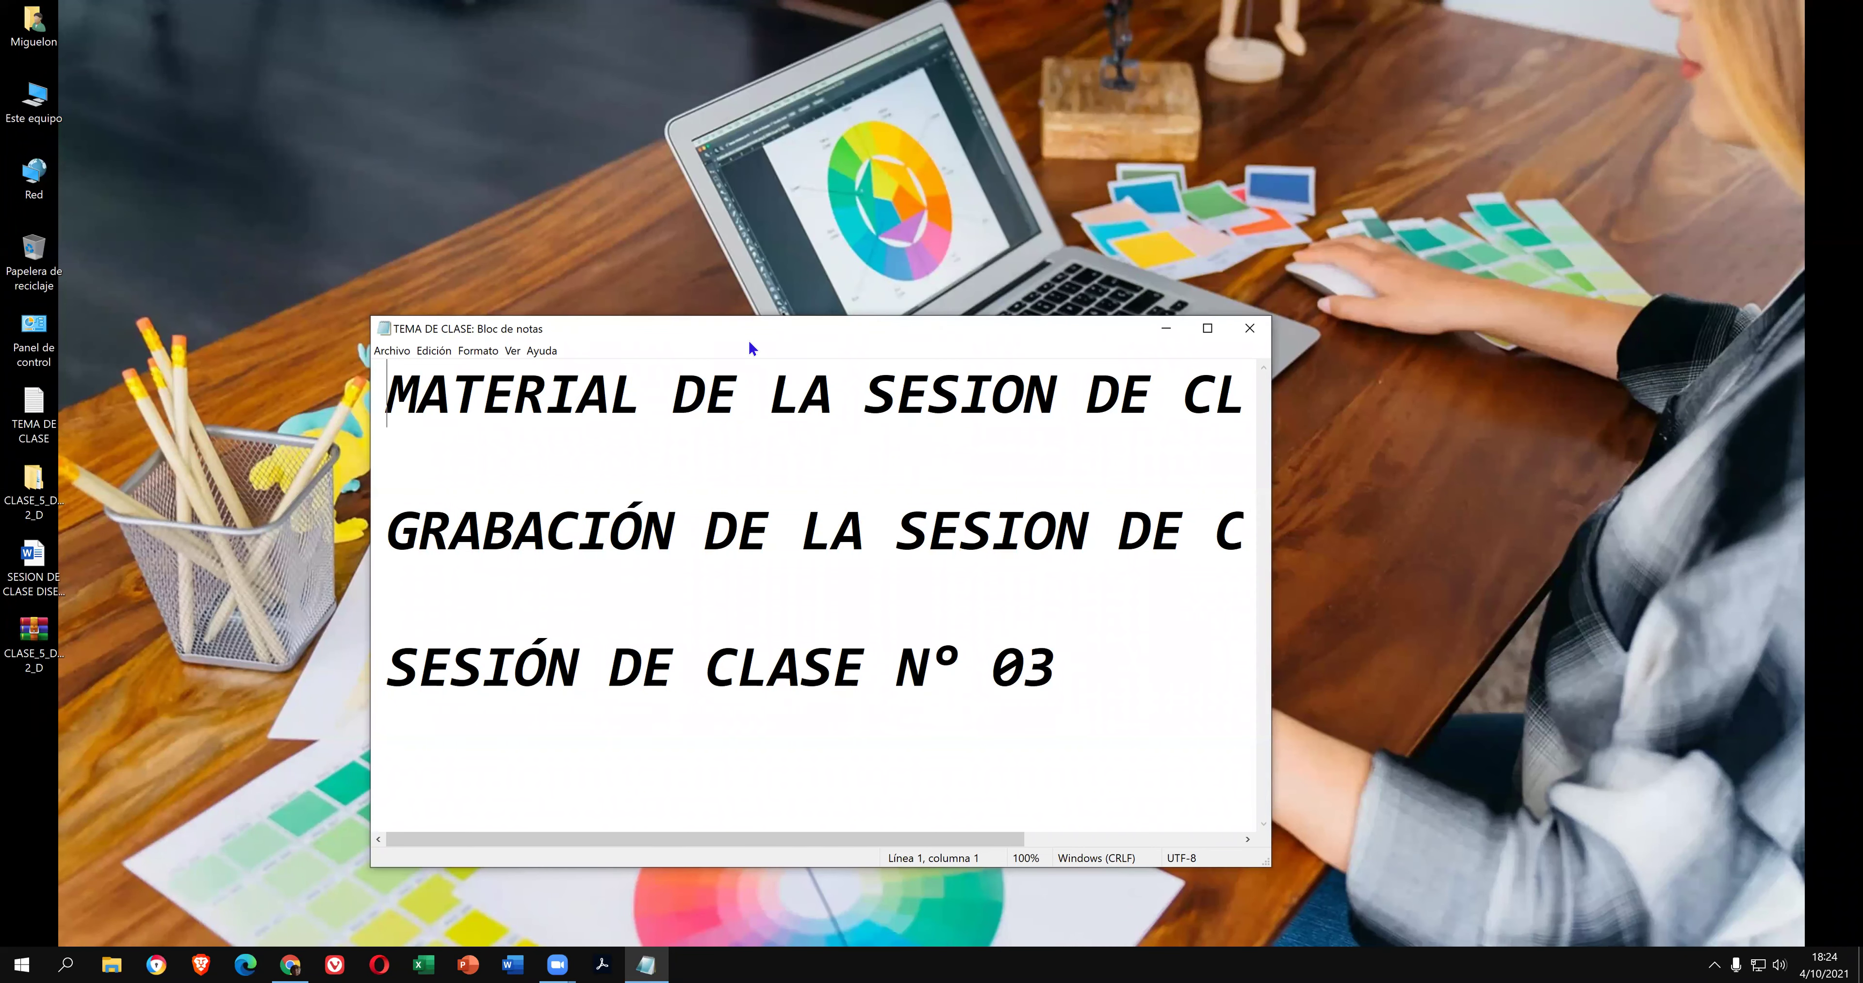
double_click(752, 326)
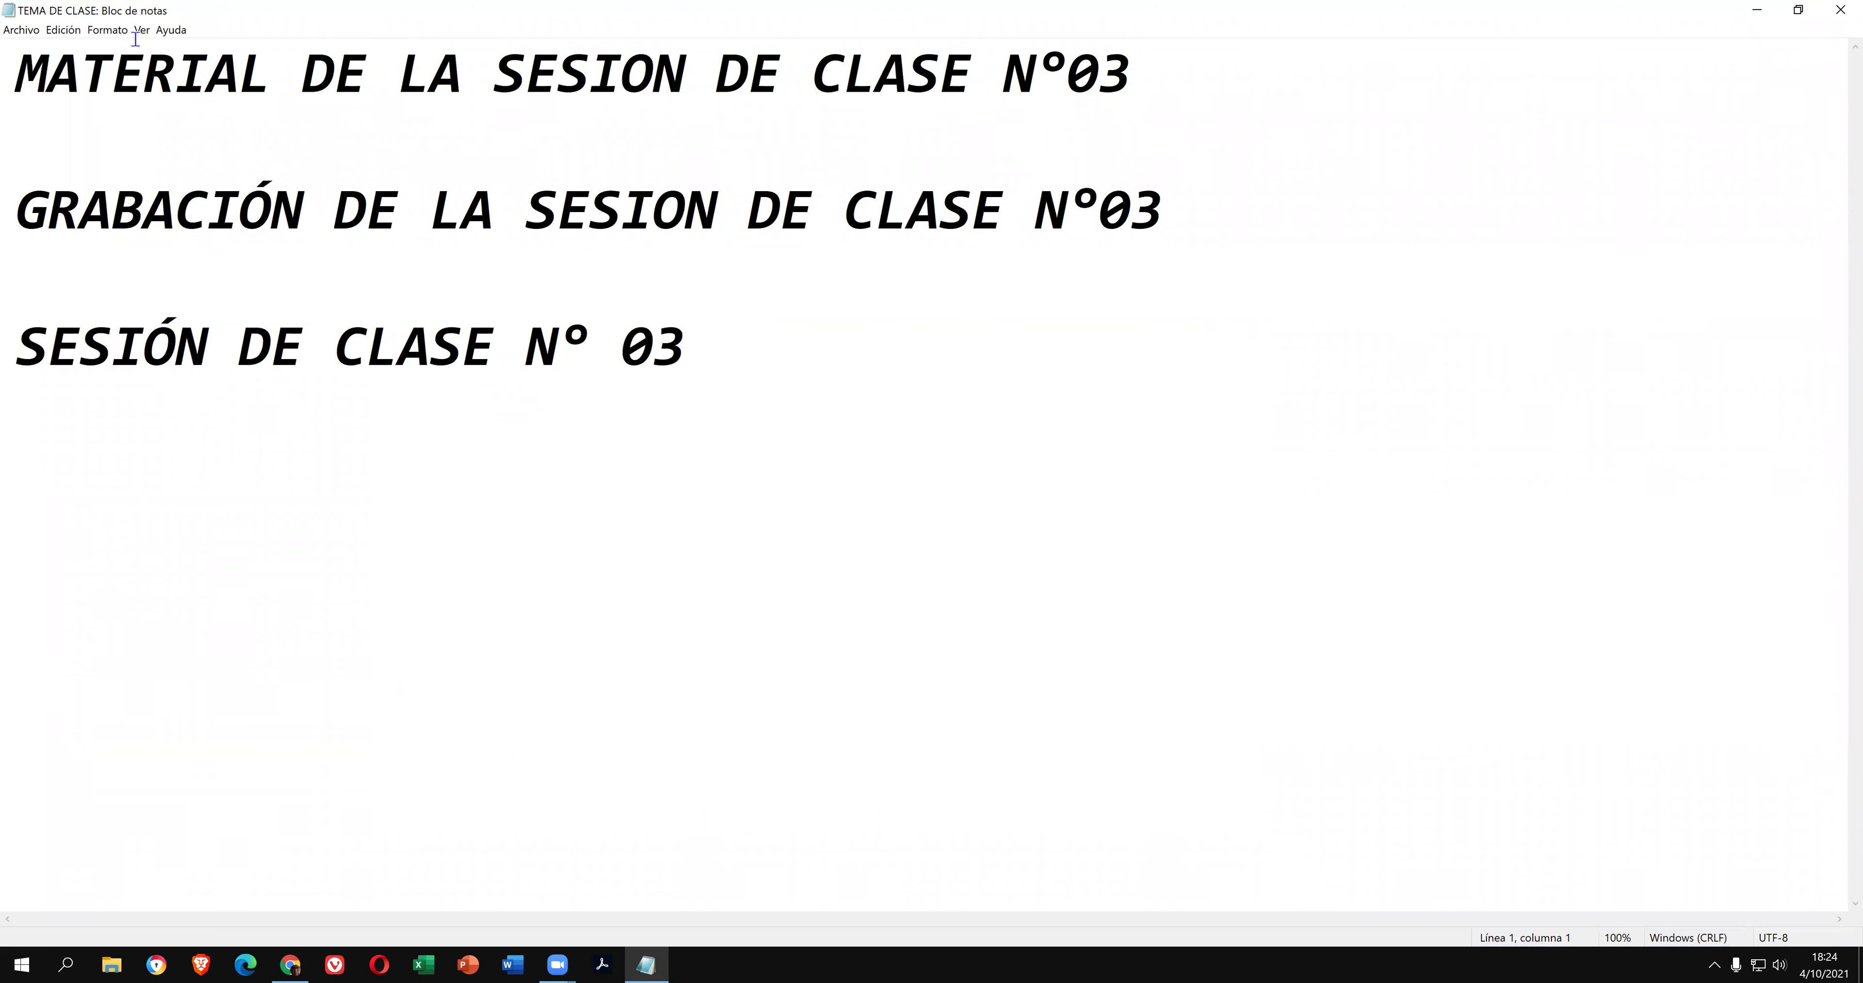
click(123, 31)
click(127, 66)
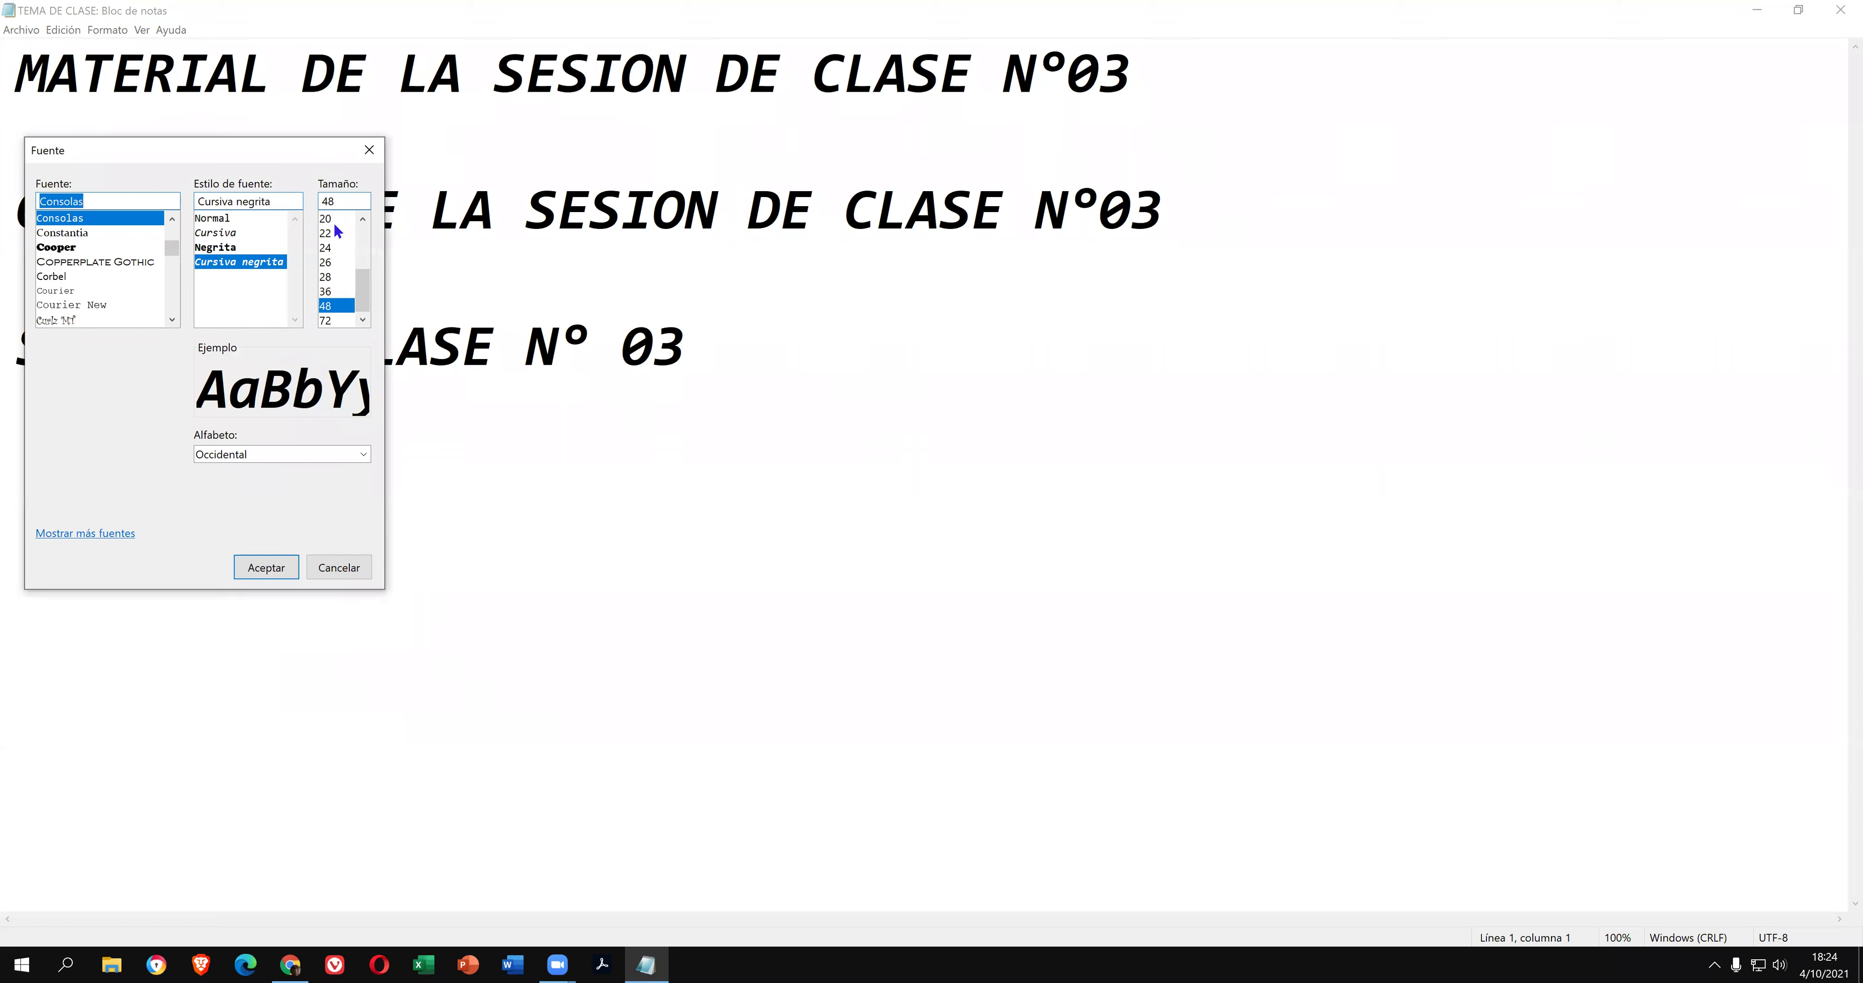
click(334, 220)
click(268, 567)
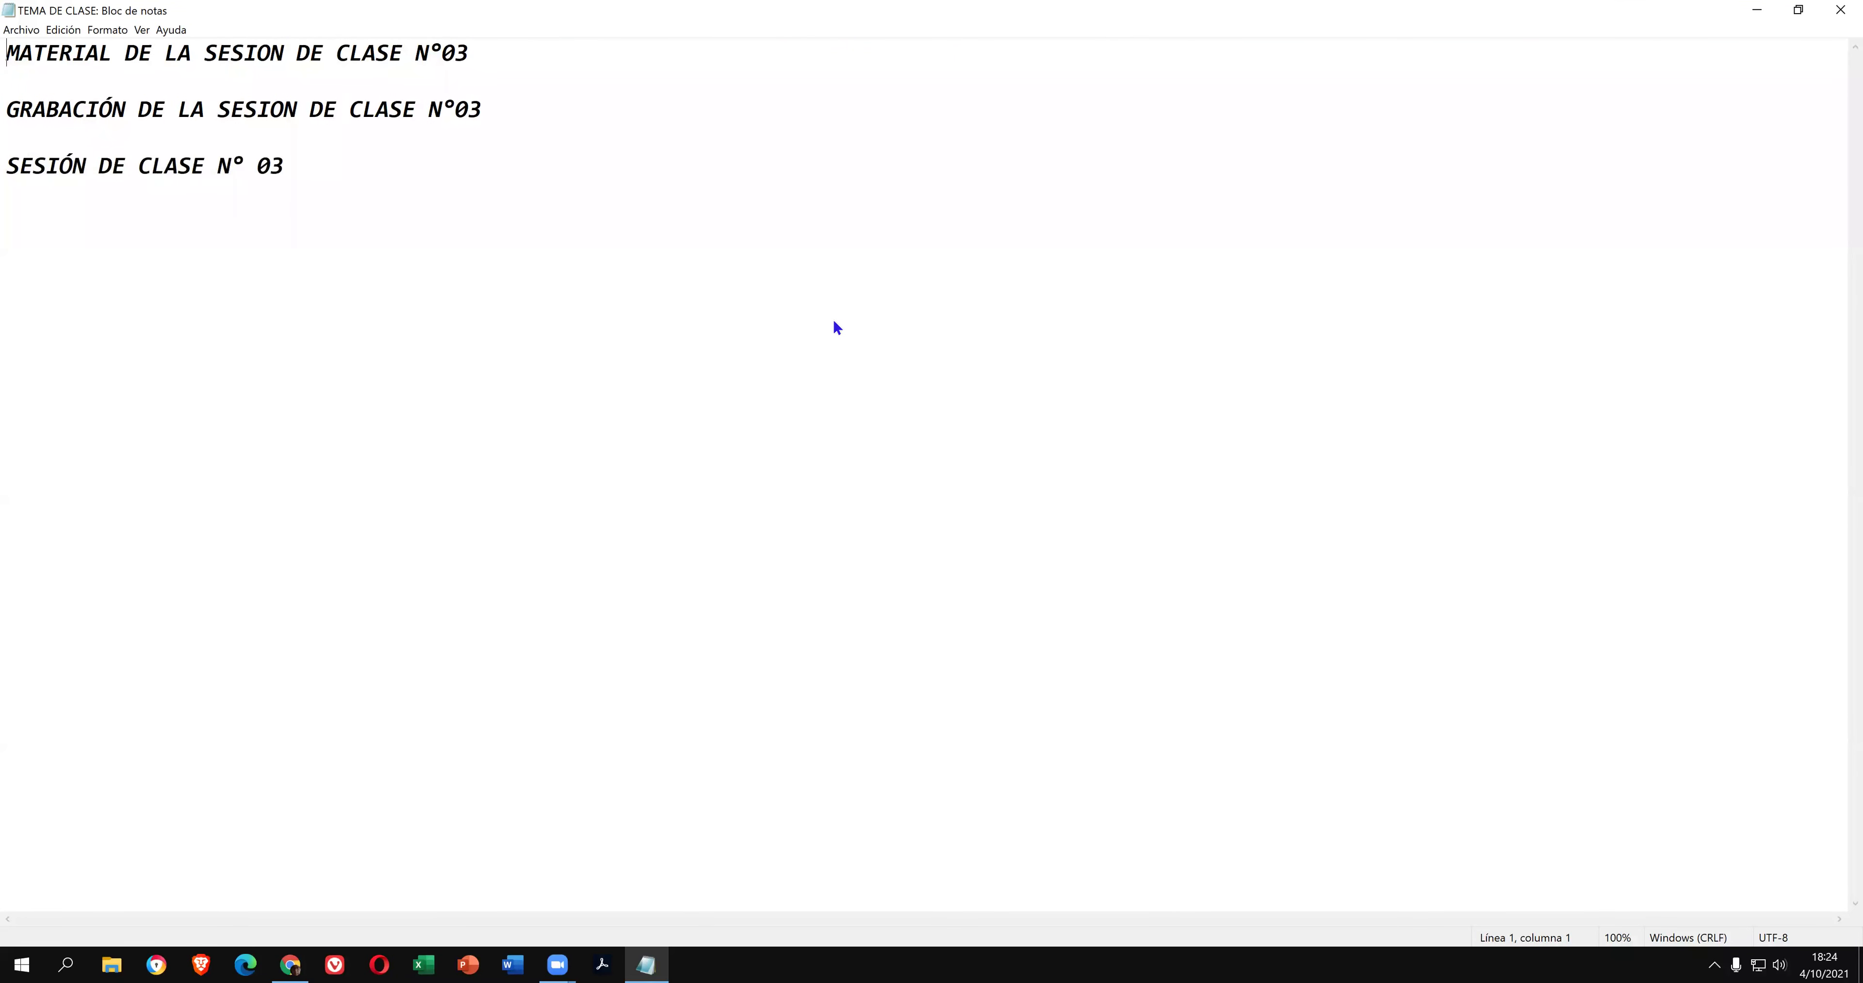
Copy the line "MATERIAL DE LA SESION DE CLASE N°03" from the note into the new resource's Descripción in Chrome.
key(super+Down)
key(shift+End)
key(ctrl+c)
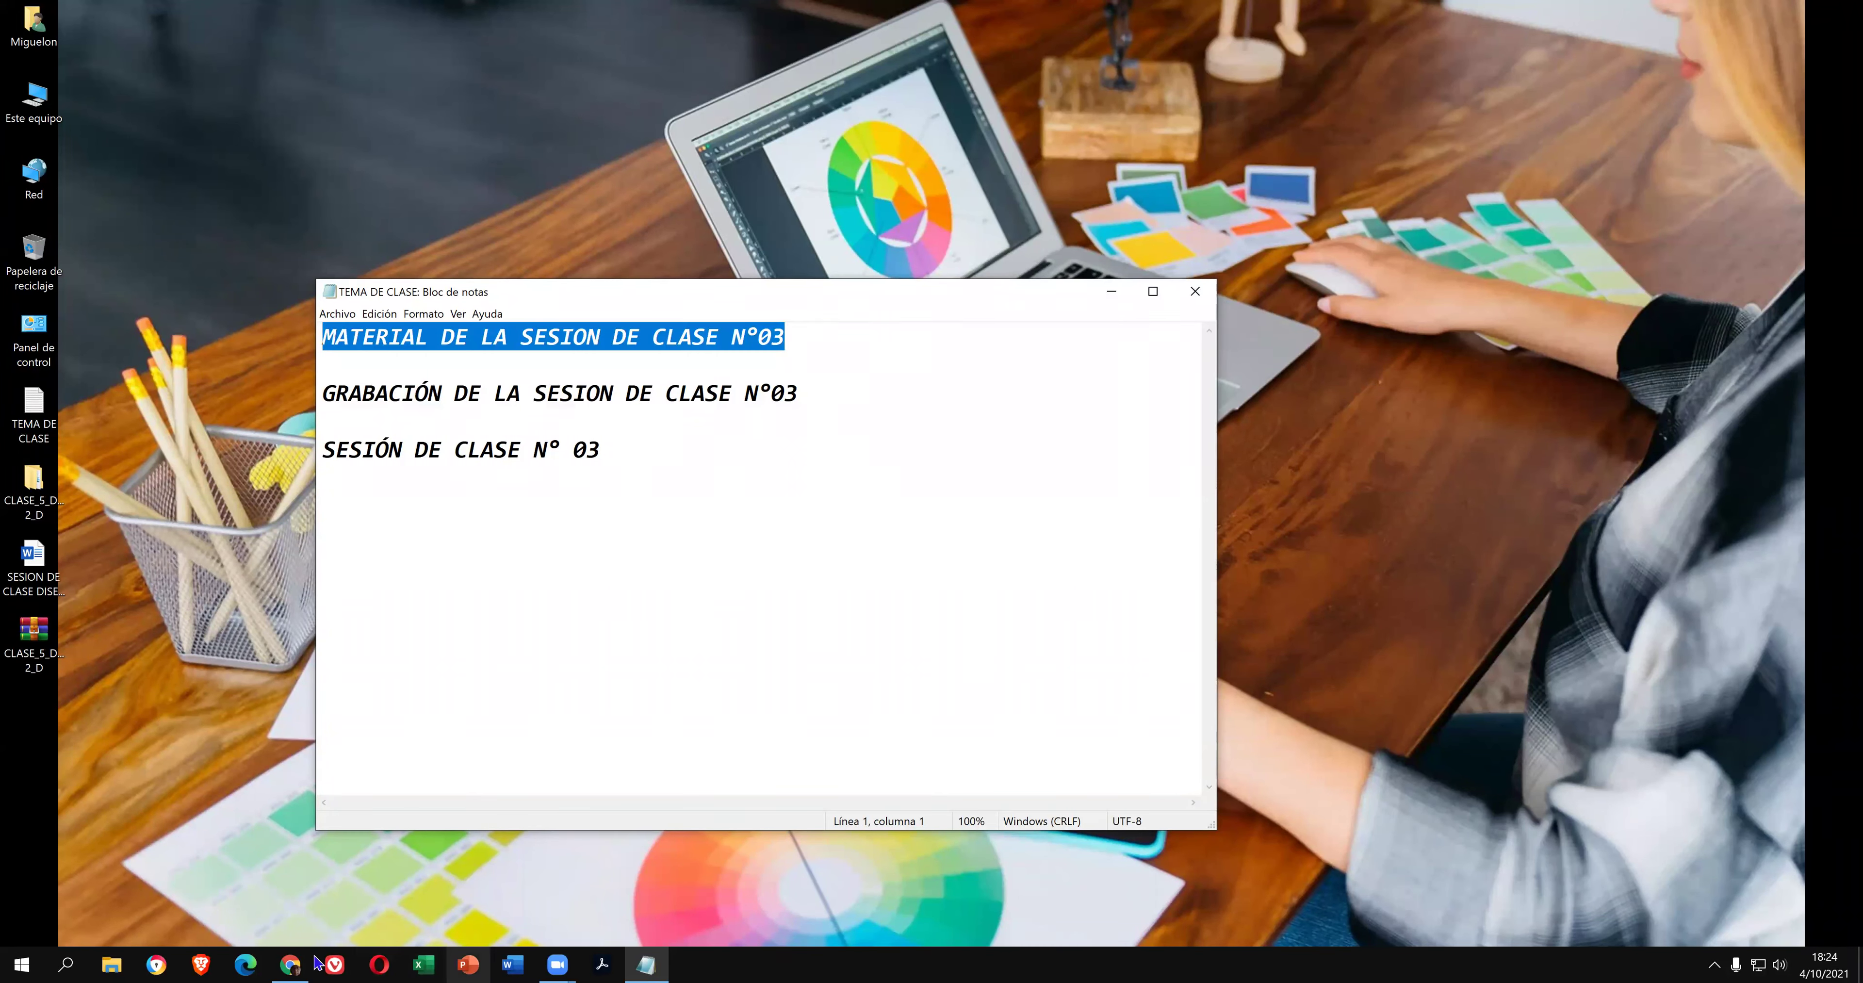
click(289, 965)
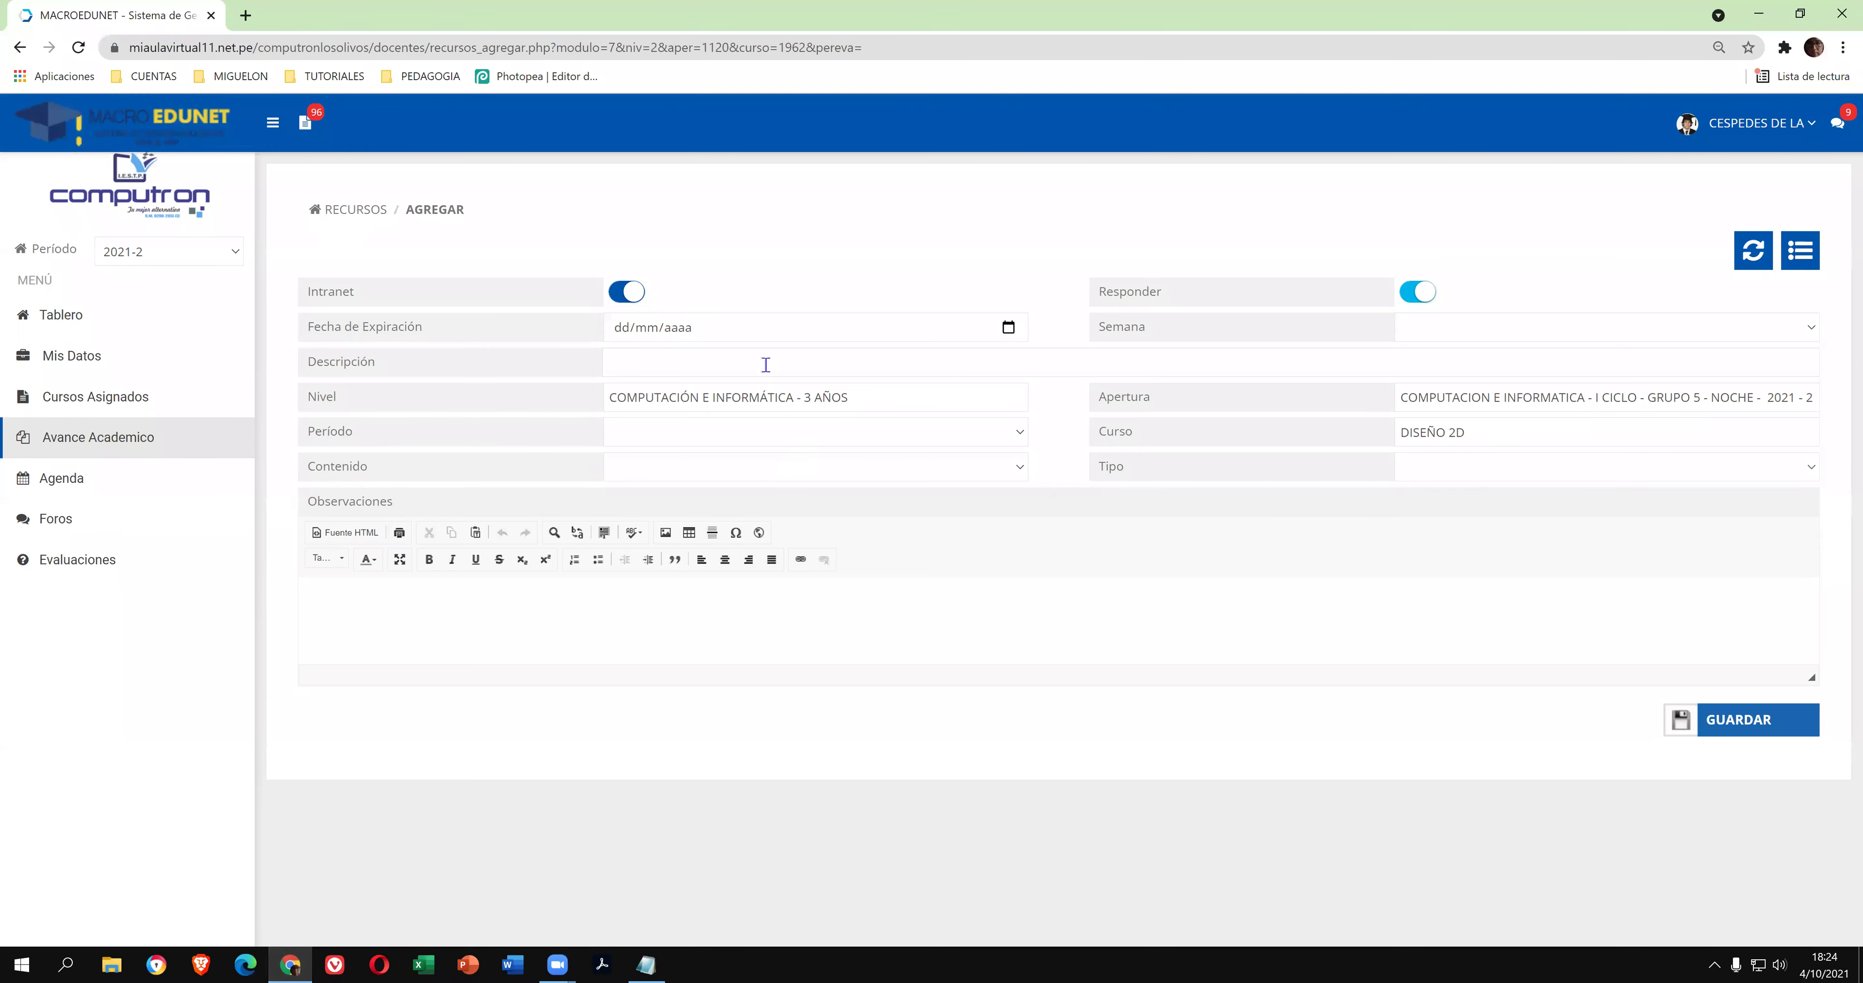
click(764, 366)
key(ctrl+v)
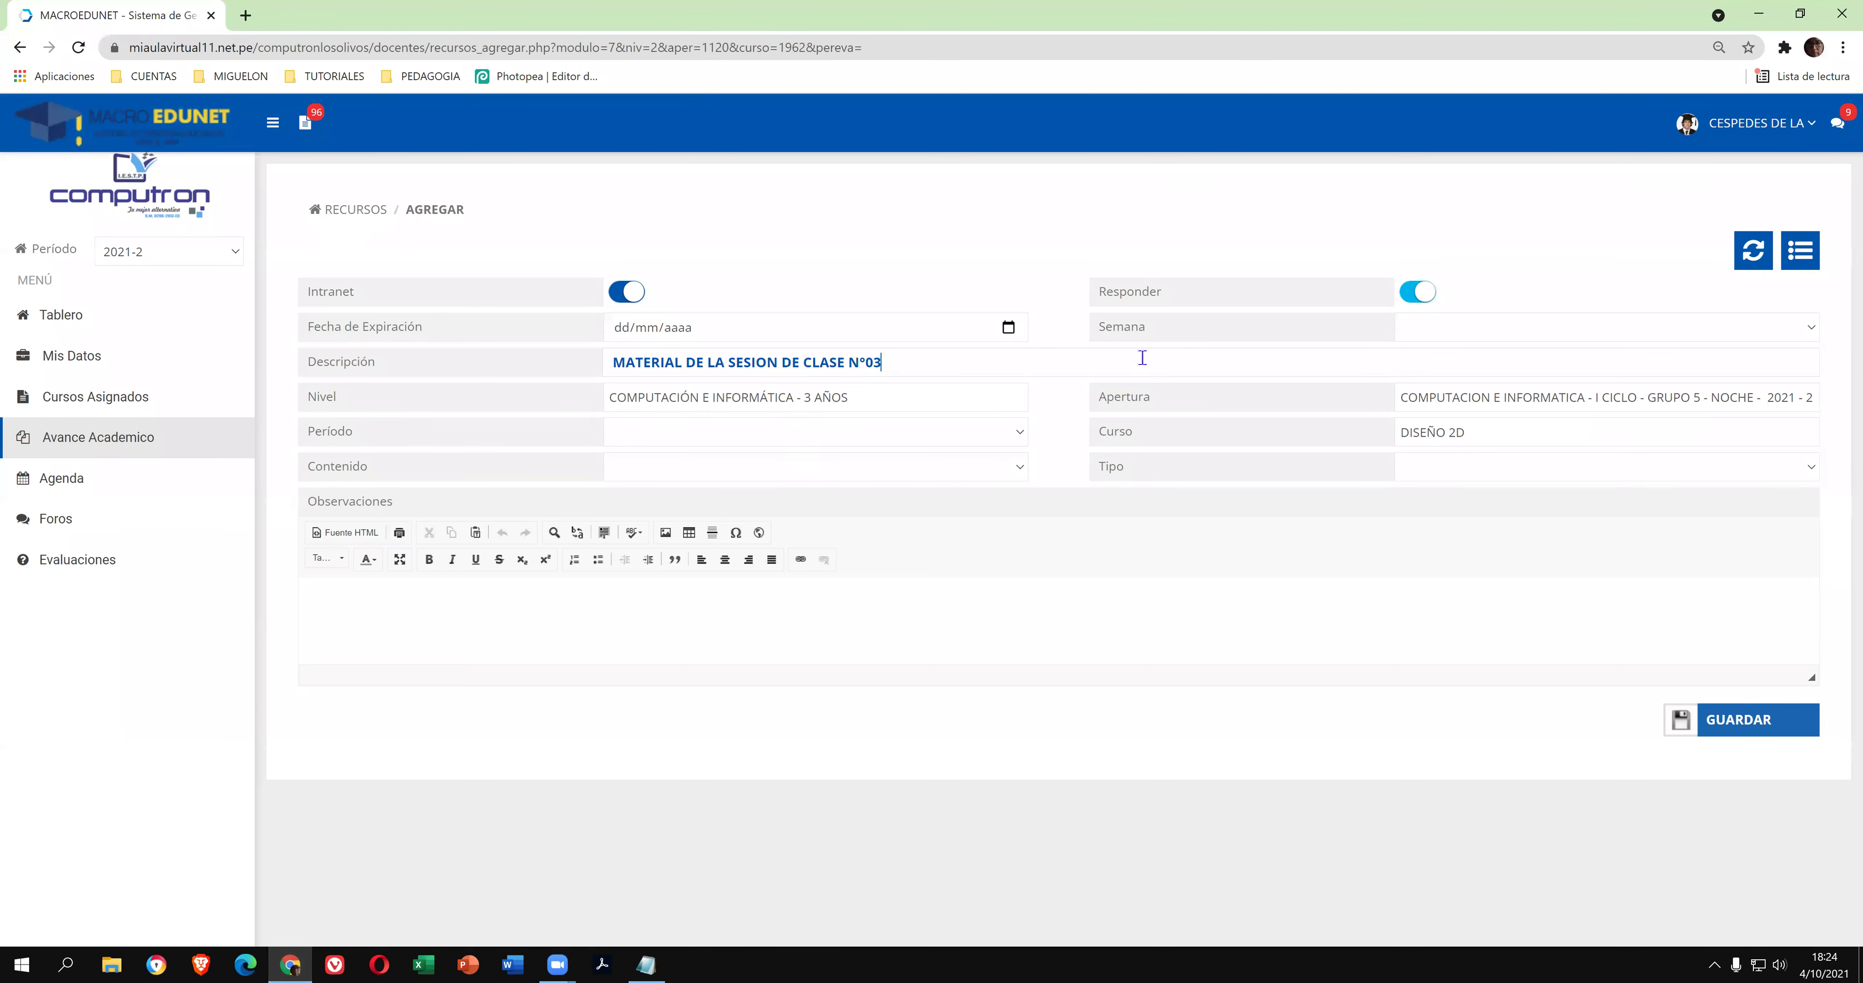
Set the resource's week to SEMANA 3, type to DOCUMENTOS, content to CLASES and period to Ciclo I - Unidad I.
click(1403, 336)
click(1454, 399)
click(1475, 468)
click(1473, 506)
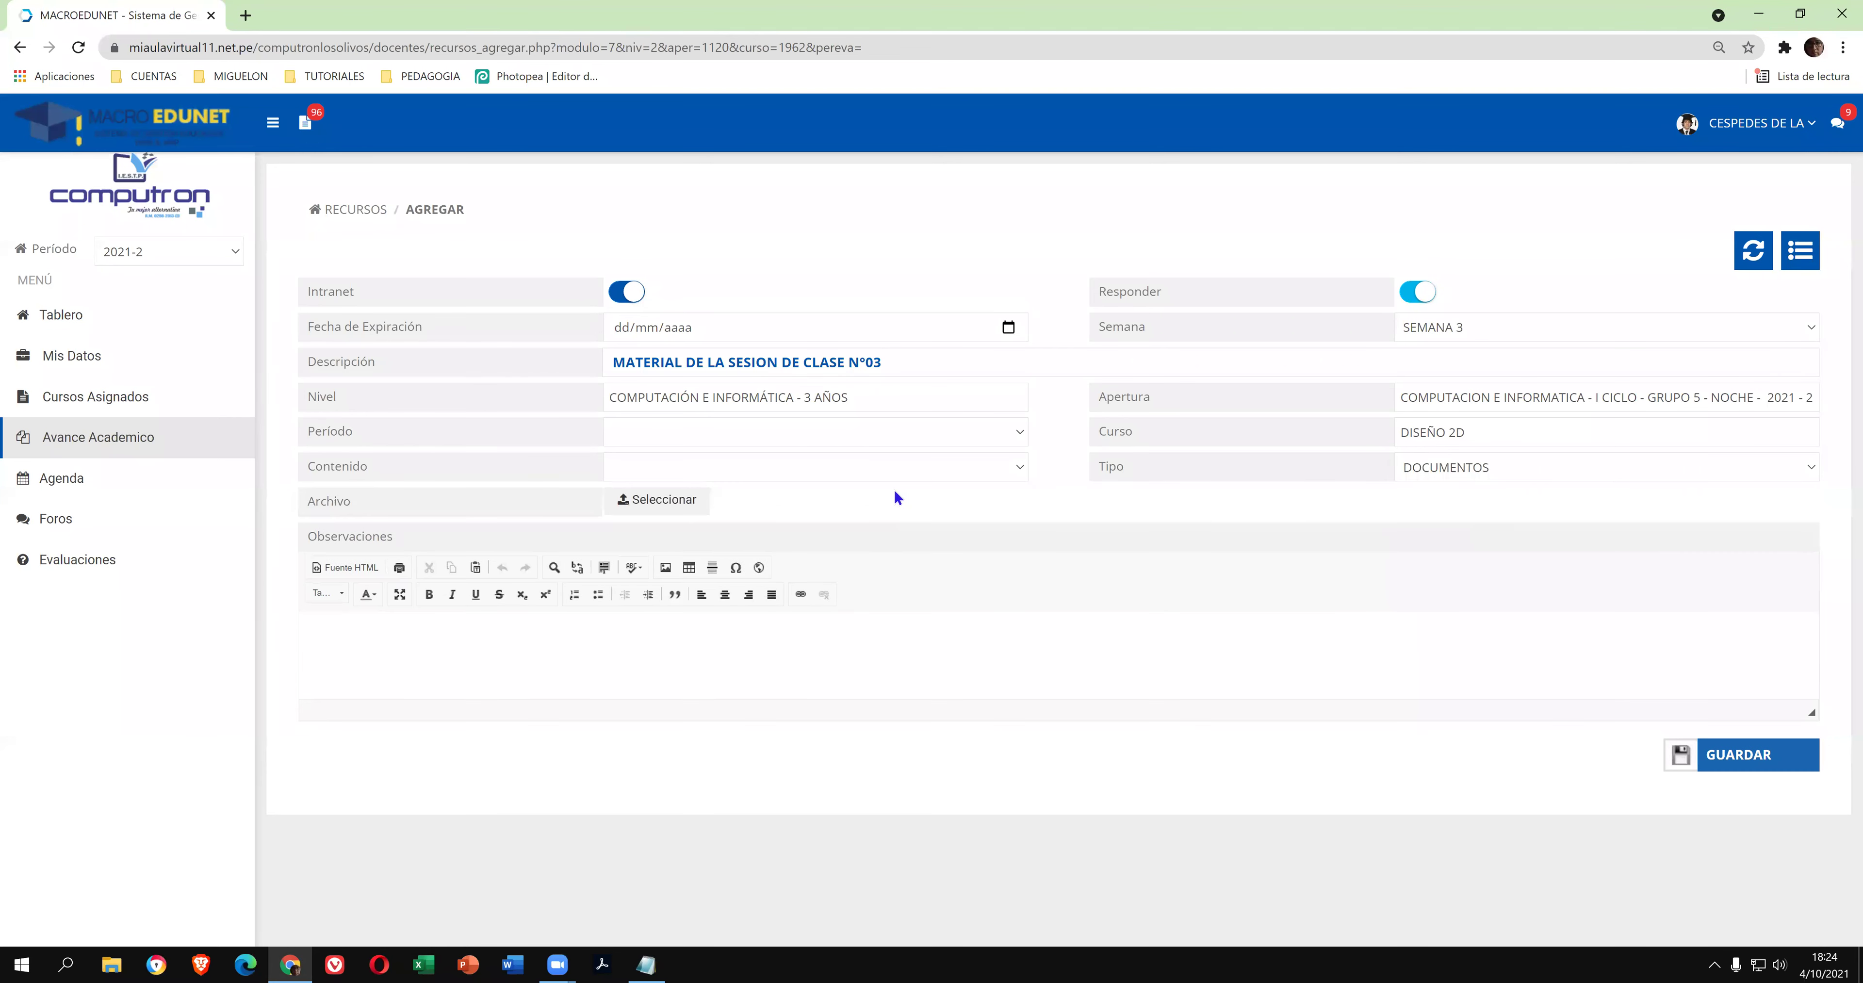
click(888, 466)
click(841, 505)
click(831, 434)
click(672, 482)
Attach the archive CLASE_5_DISEÑO 2_D.rar to the class material resource and save it.
click(649, 506)
double_click(379, 160)
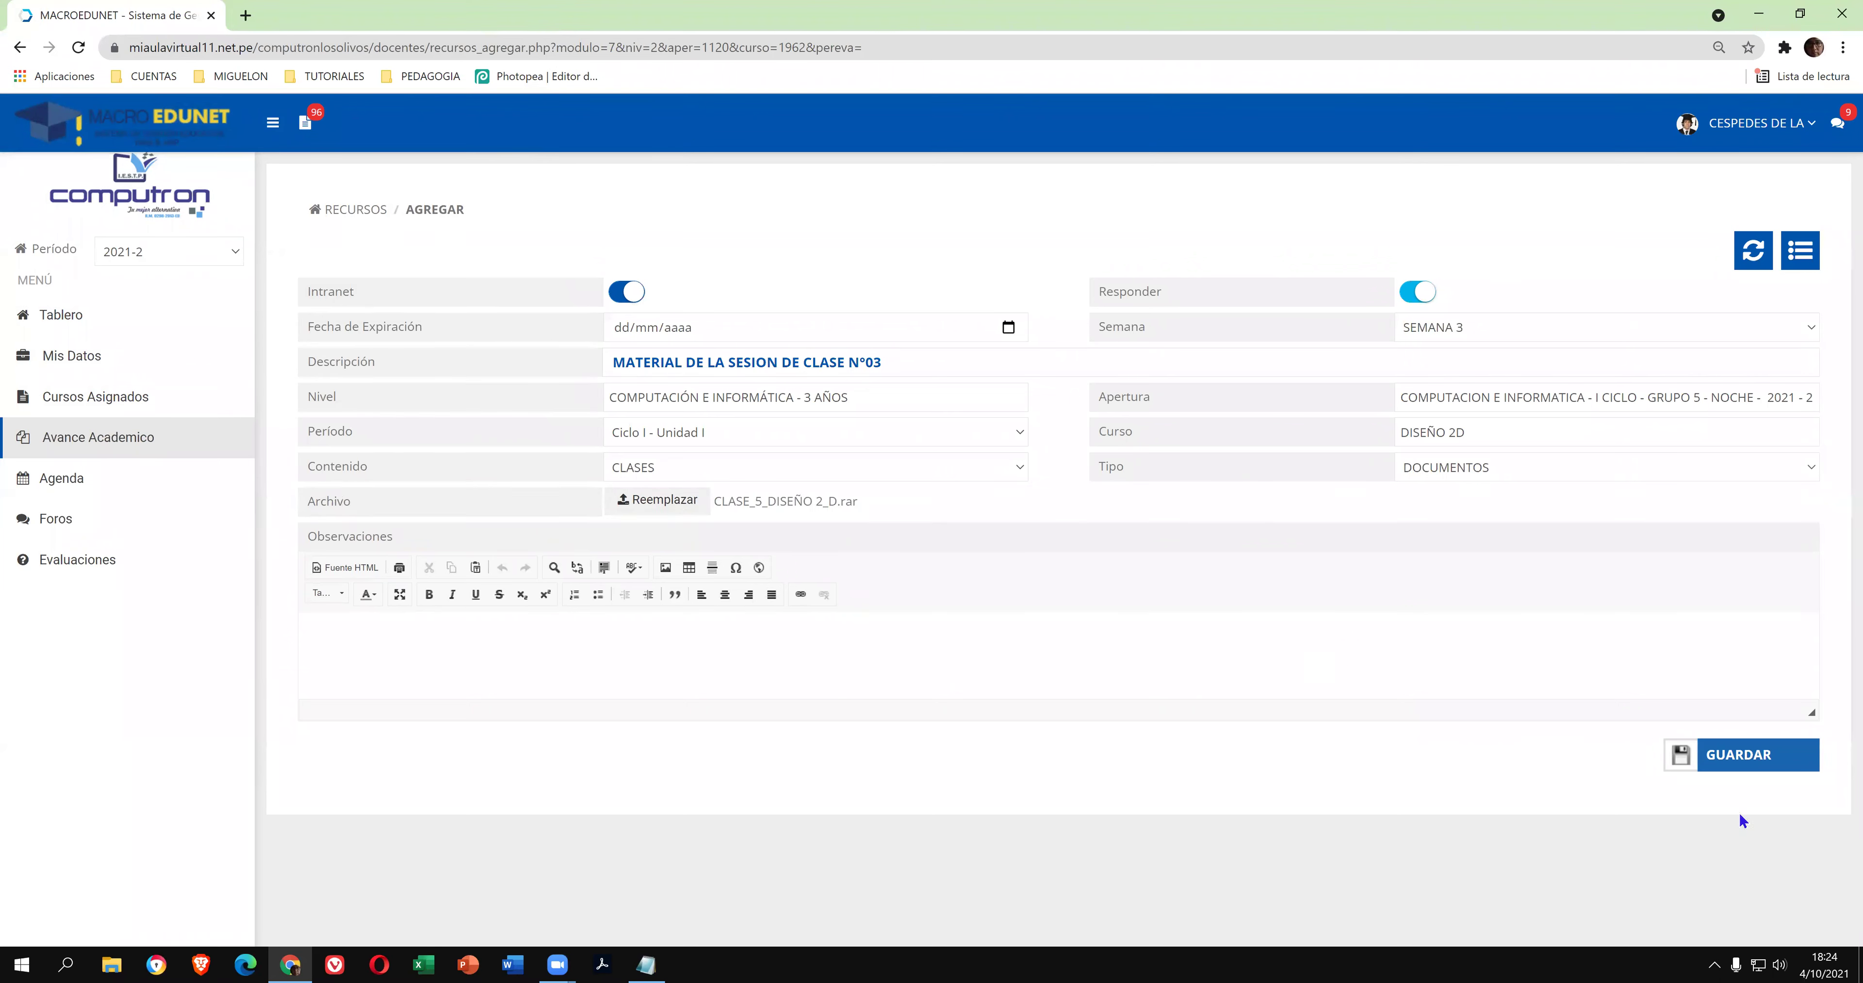
click(1750, 758)
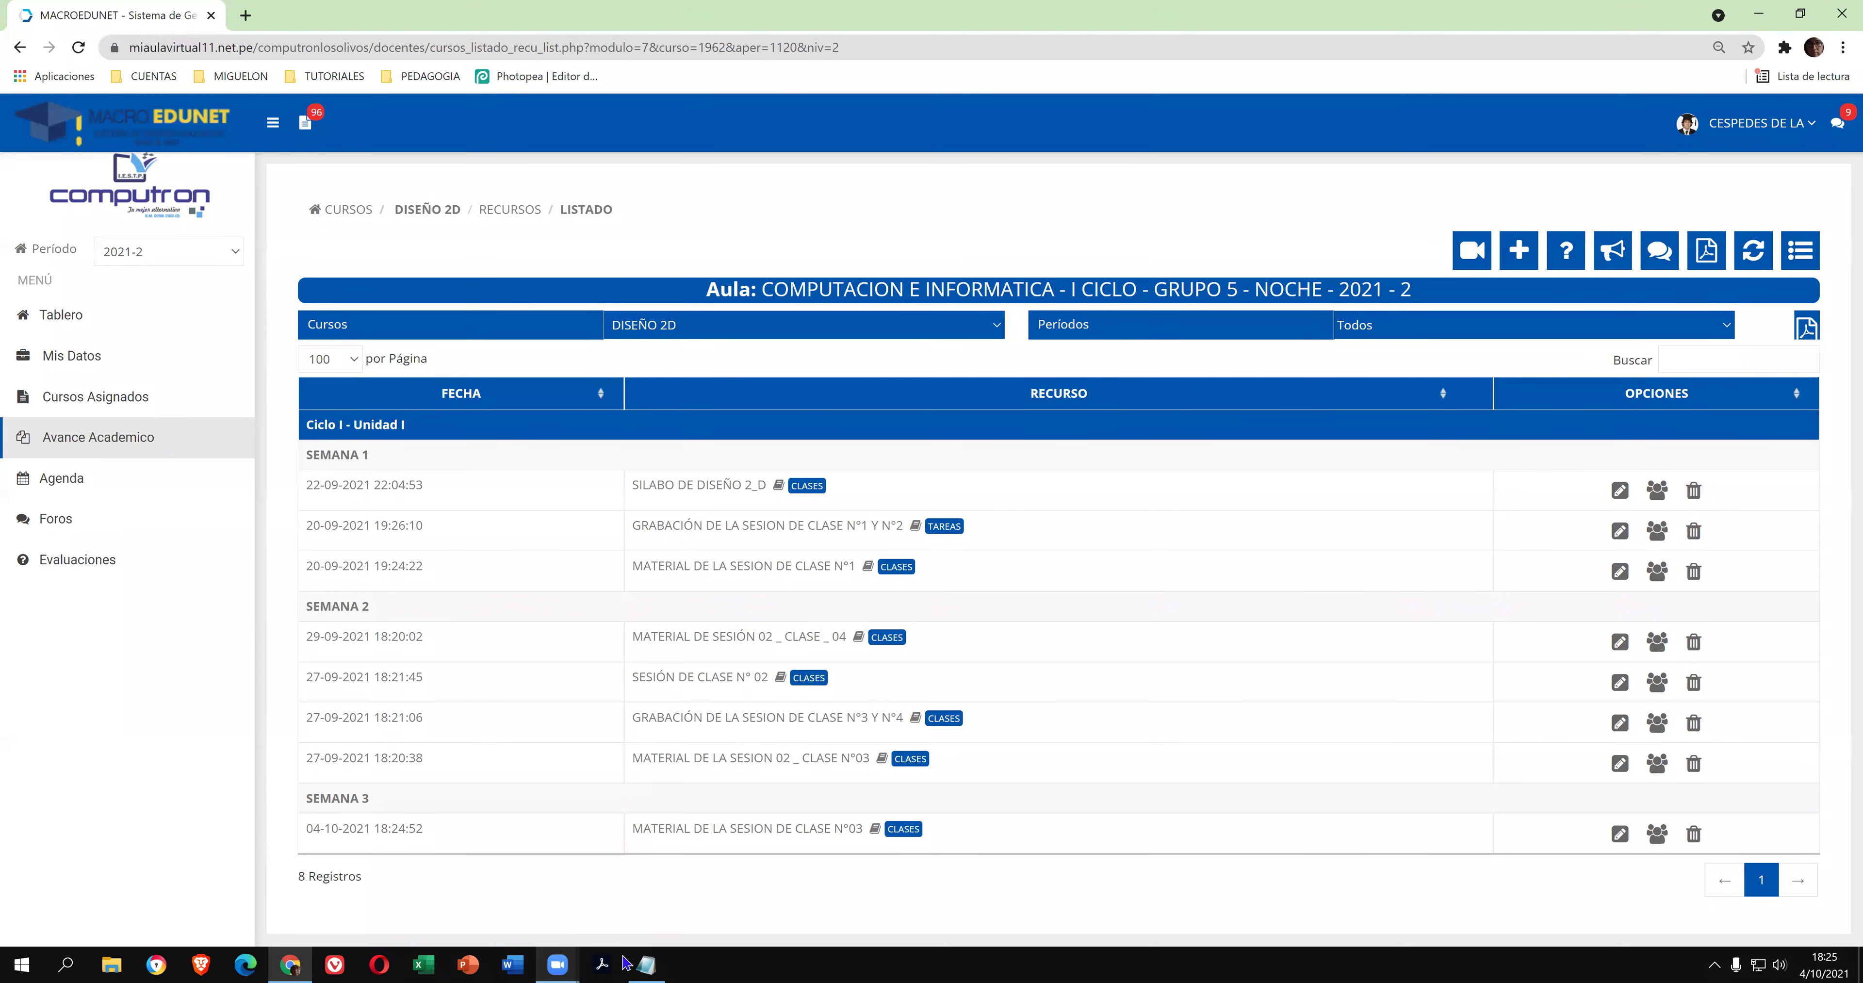
Copy "GRABACIÓN DE LA SESION DE CLASE N°03" from the Notepad note into the Descripción of another new resource.
click(647, 963)
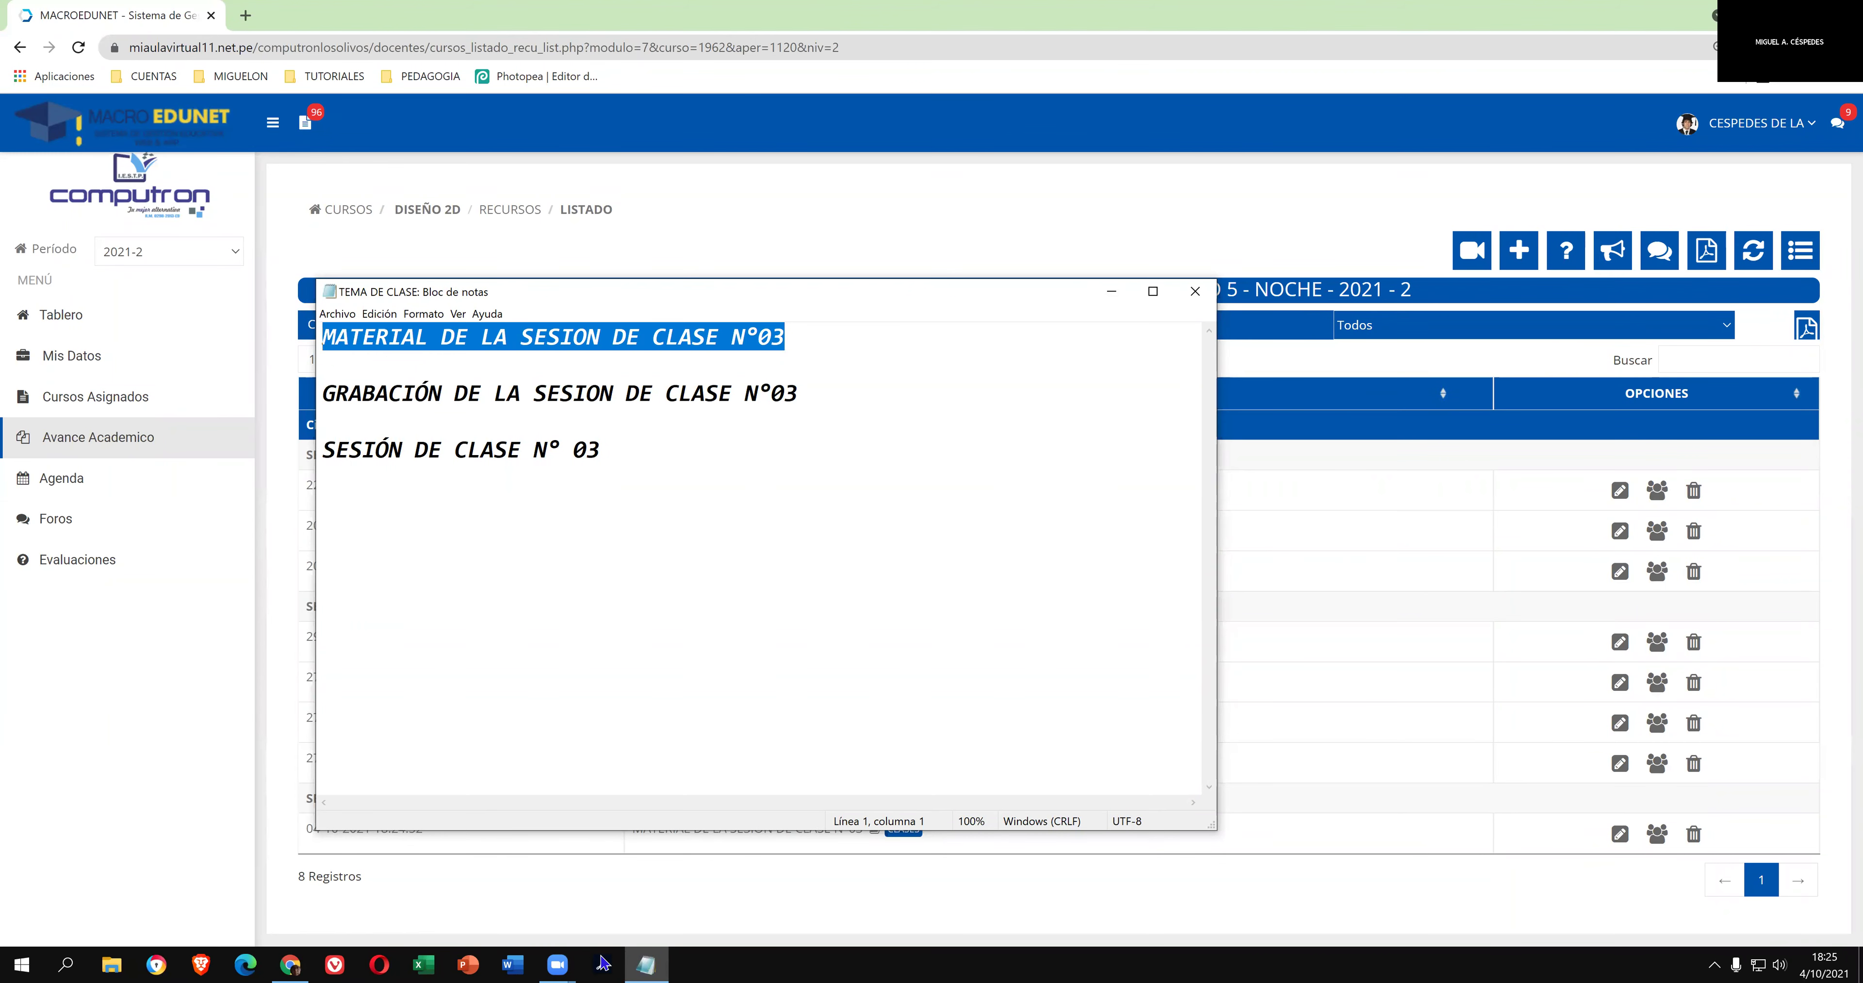
drag(824, 394, 298, 394)
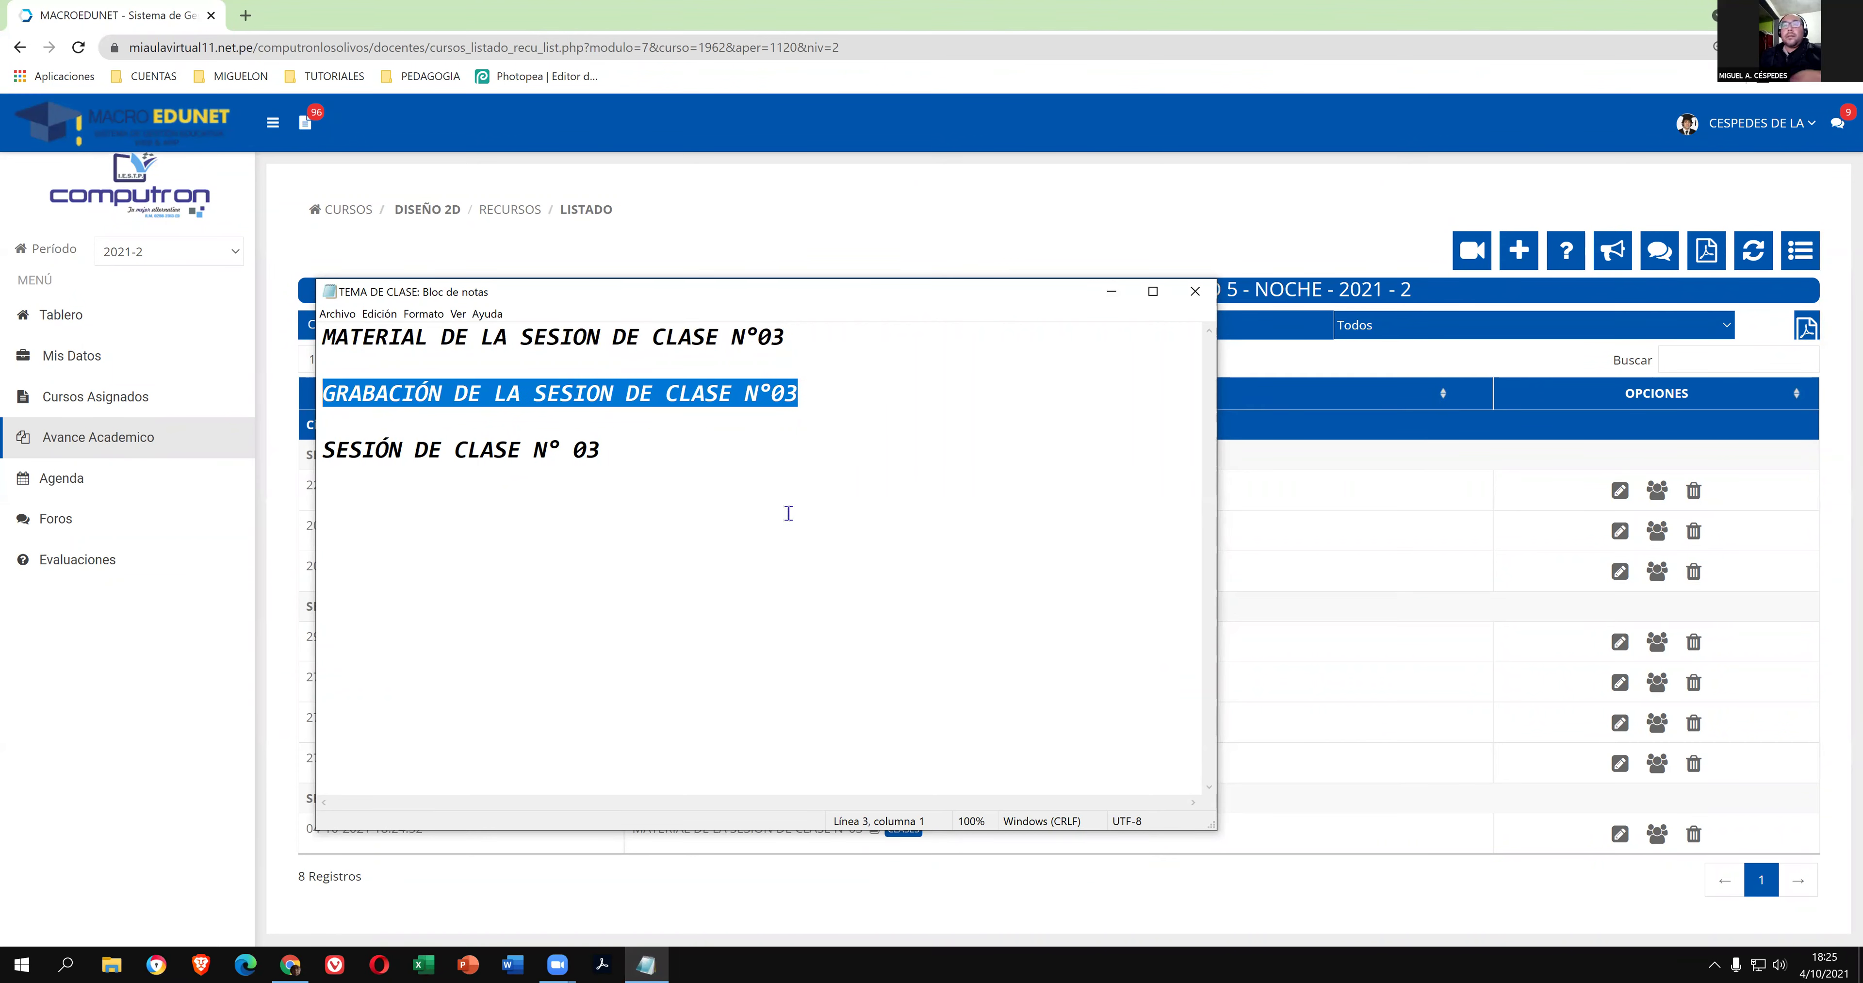
right_click(793, 391)
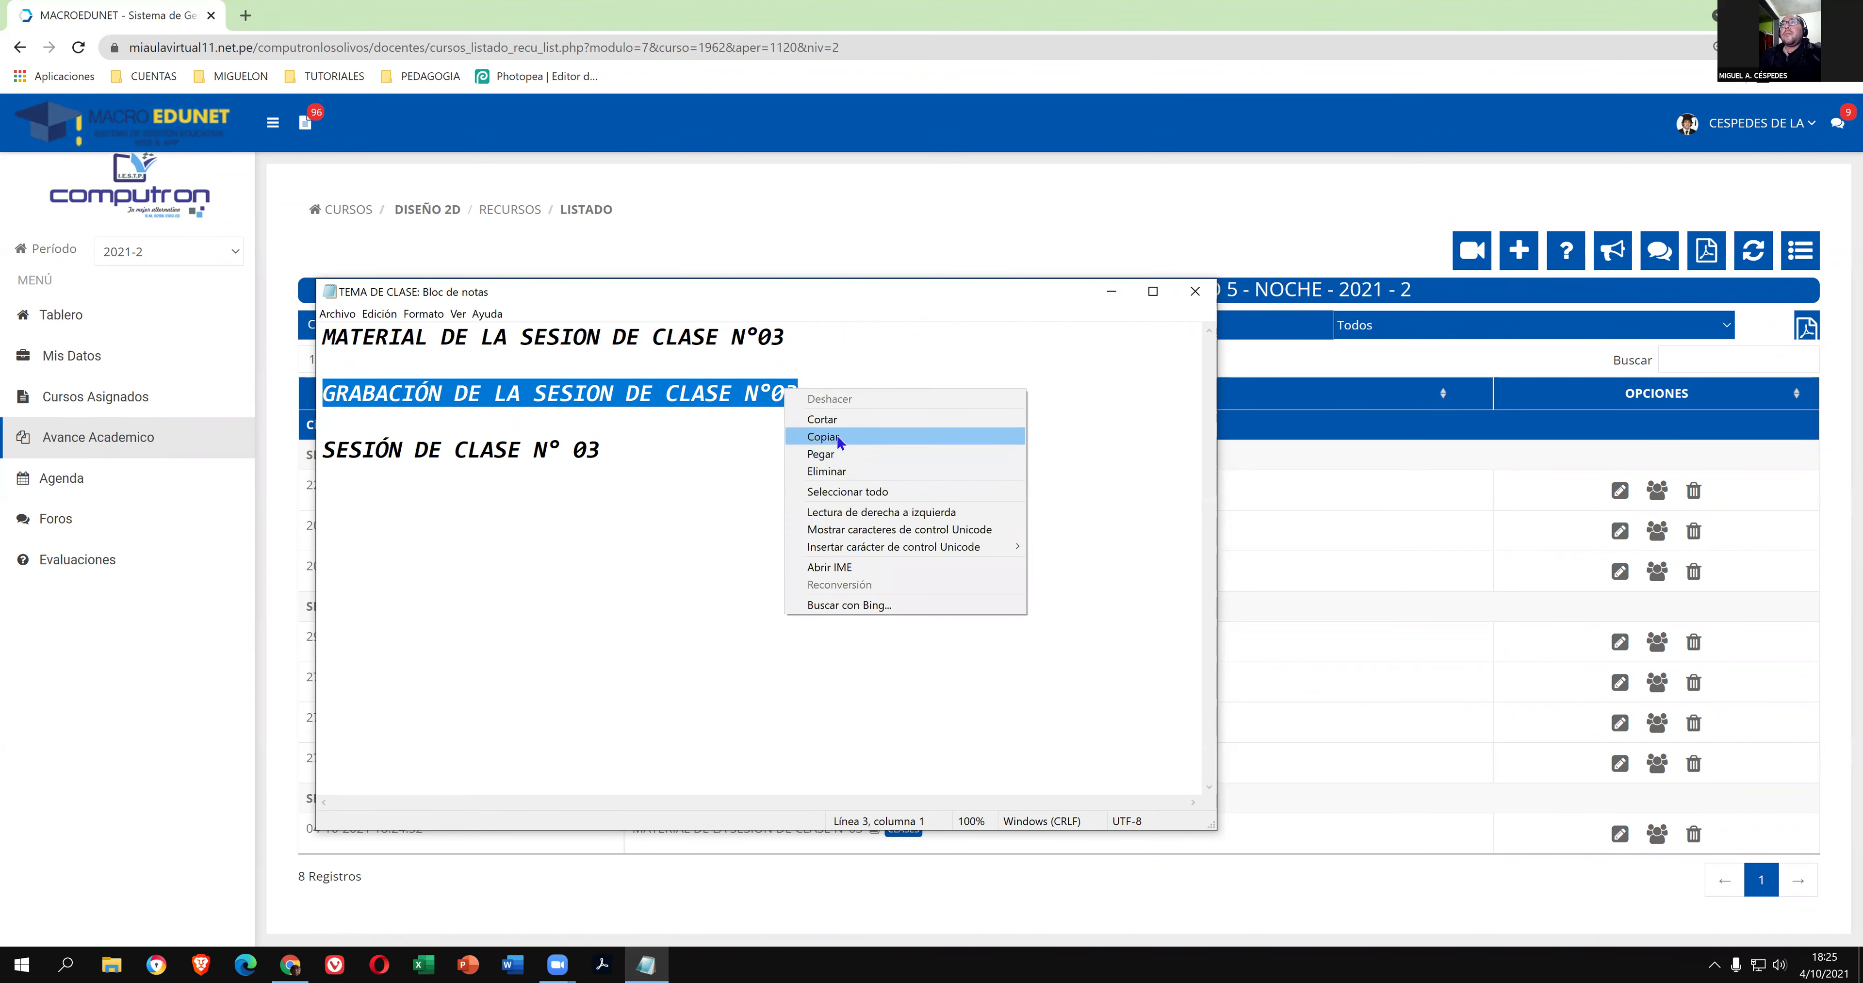
click(839, 438)
click(1519, 250)
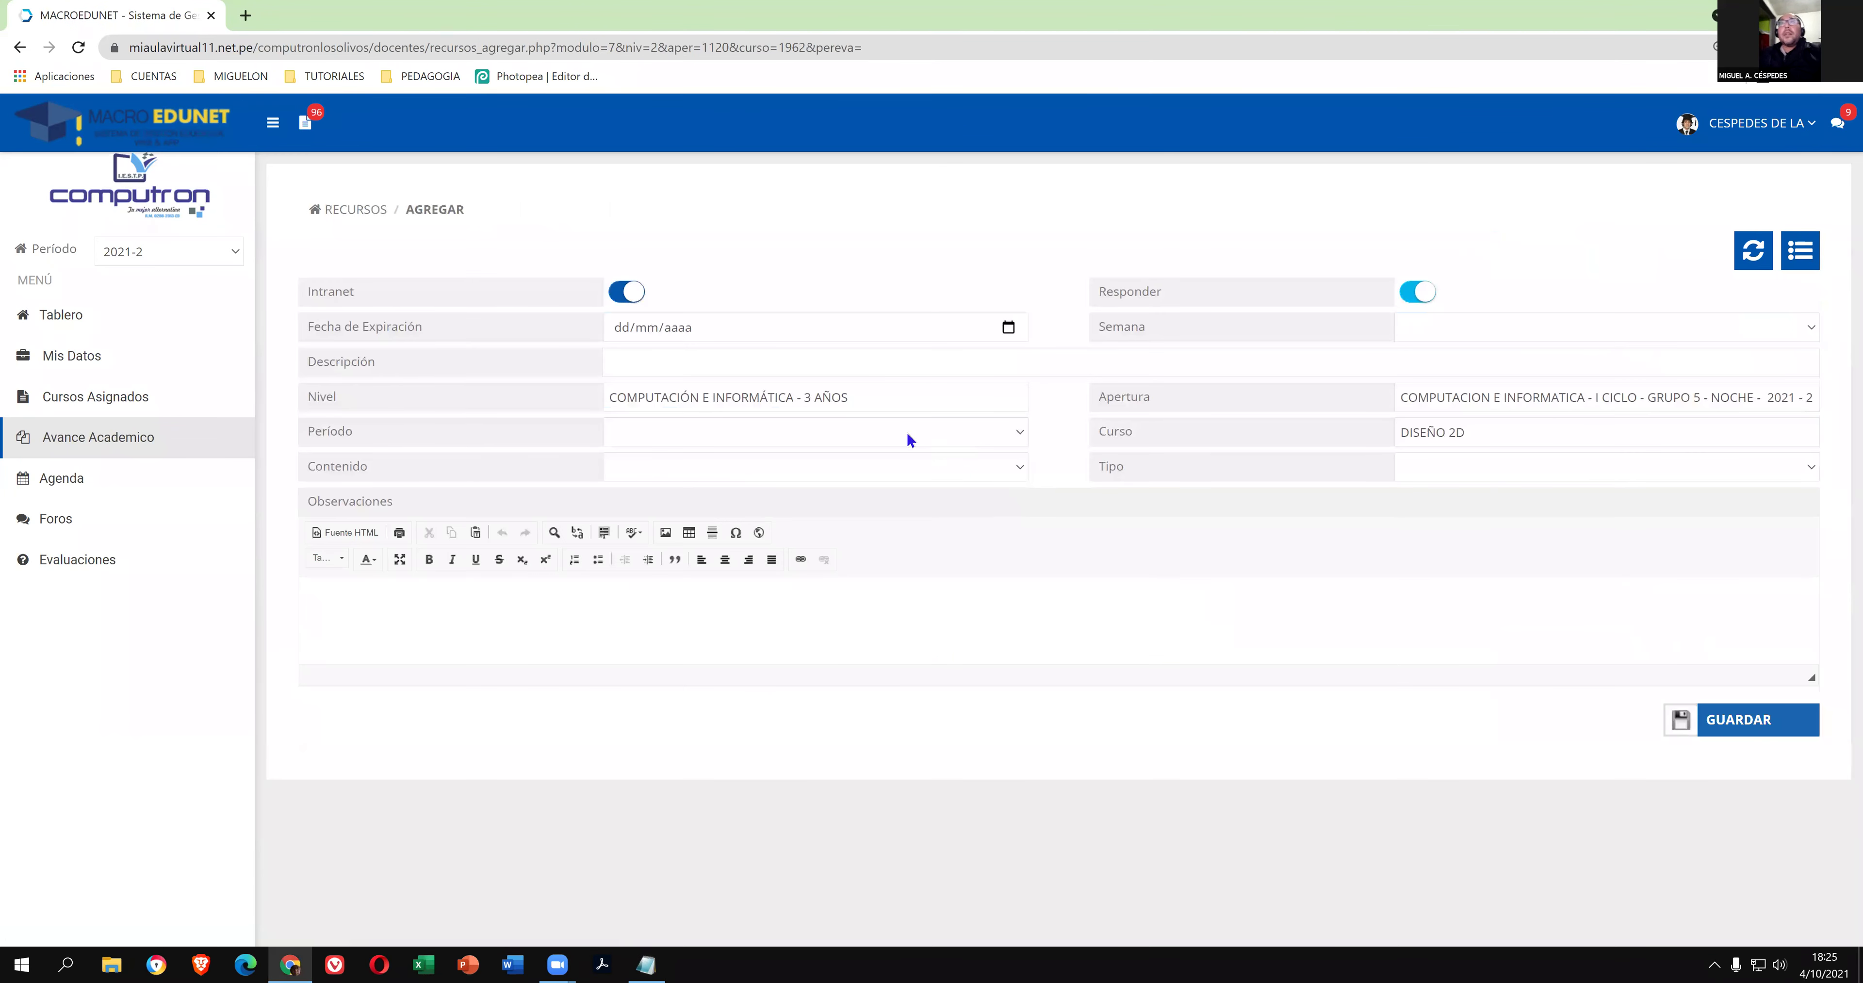
right_click(876, 363)
click(940, 504)
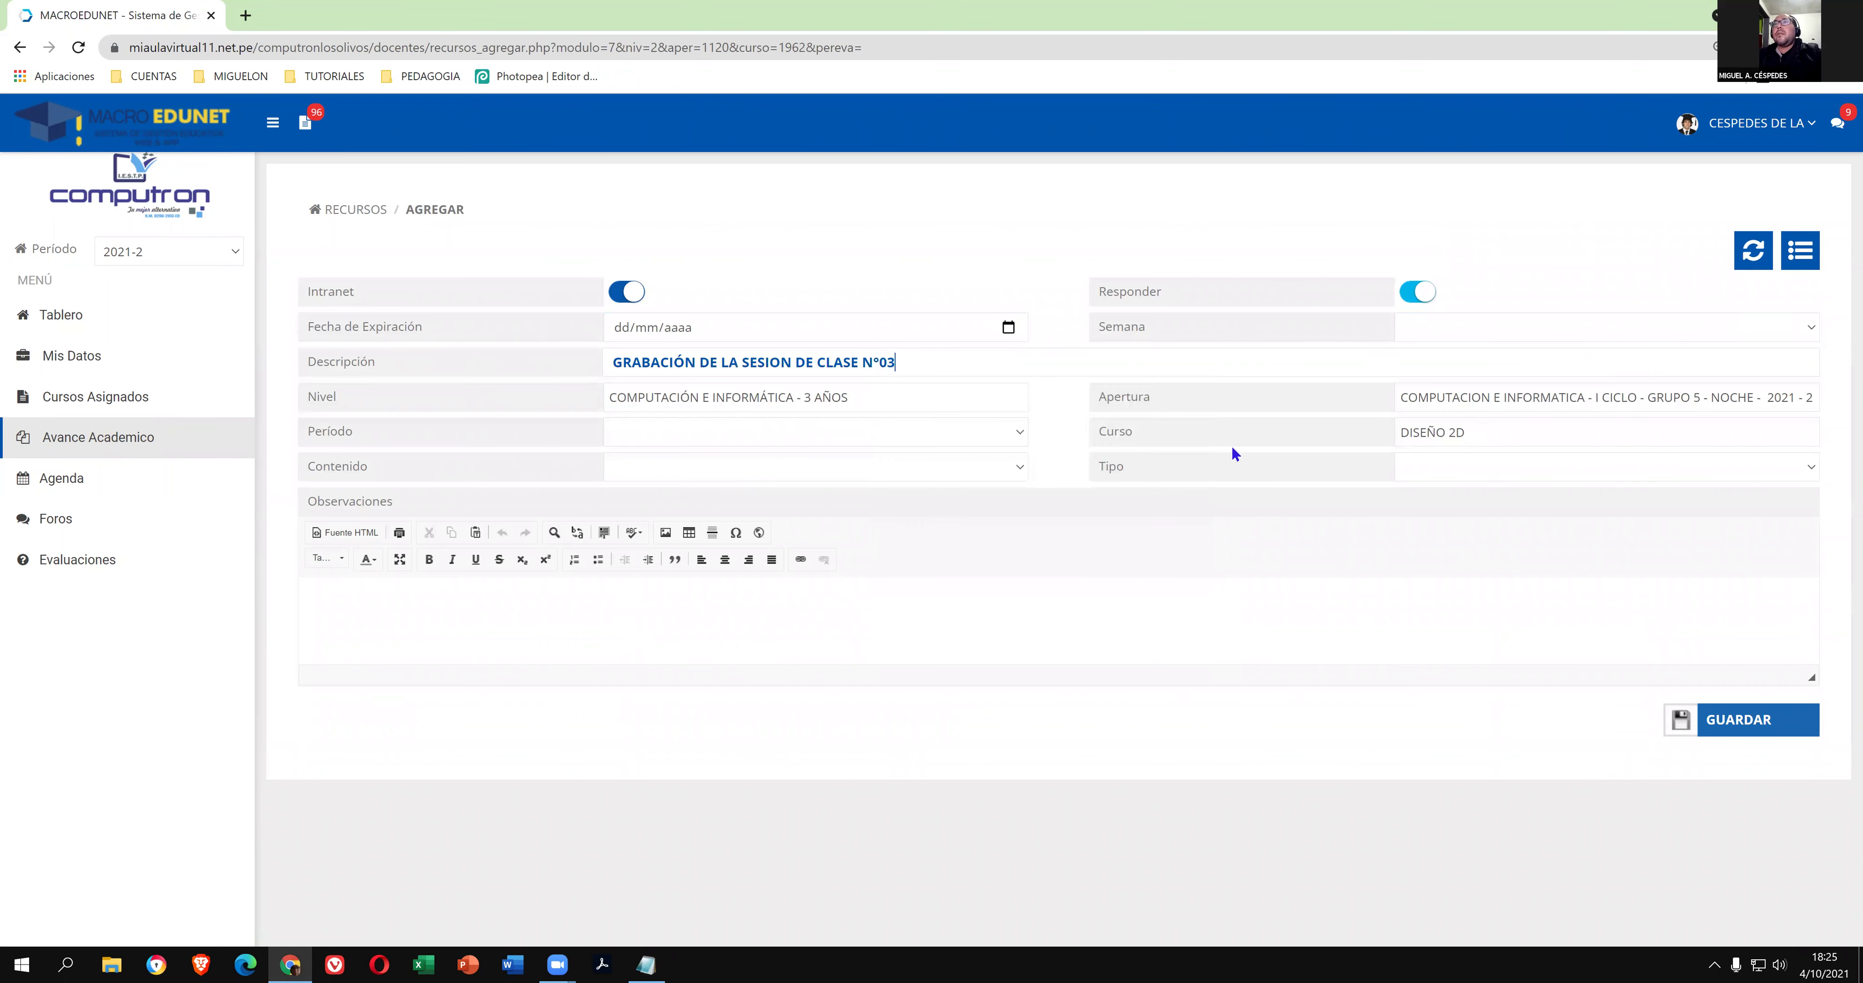
Set the recording resource to SEMANA 3, type DOCUMENTOS, period Ciclo I - Unidad I and content CLASES, and save it.
click(1412, 333)
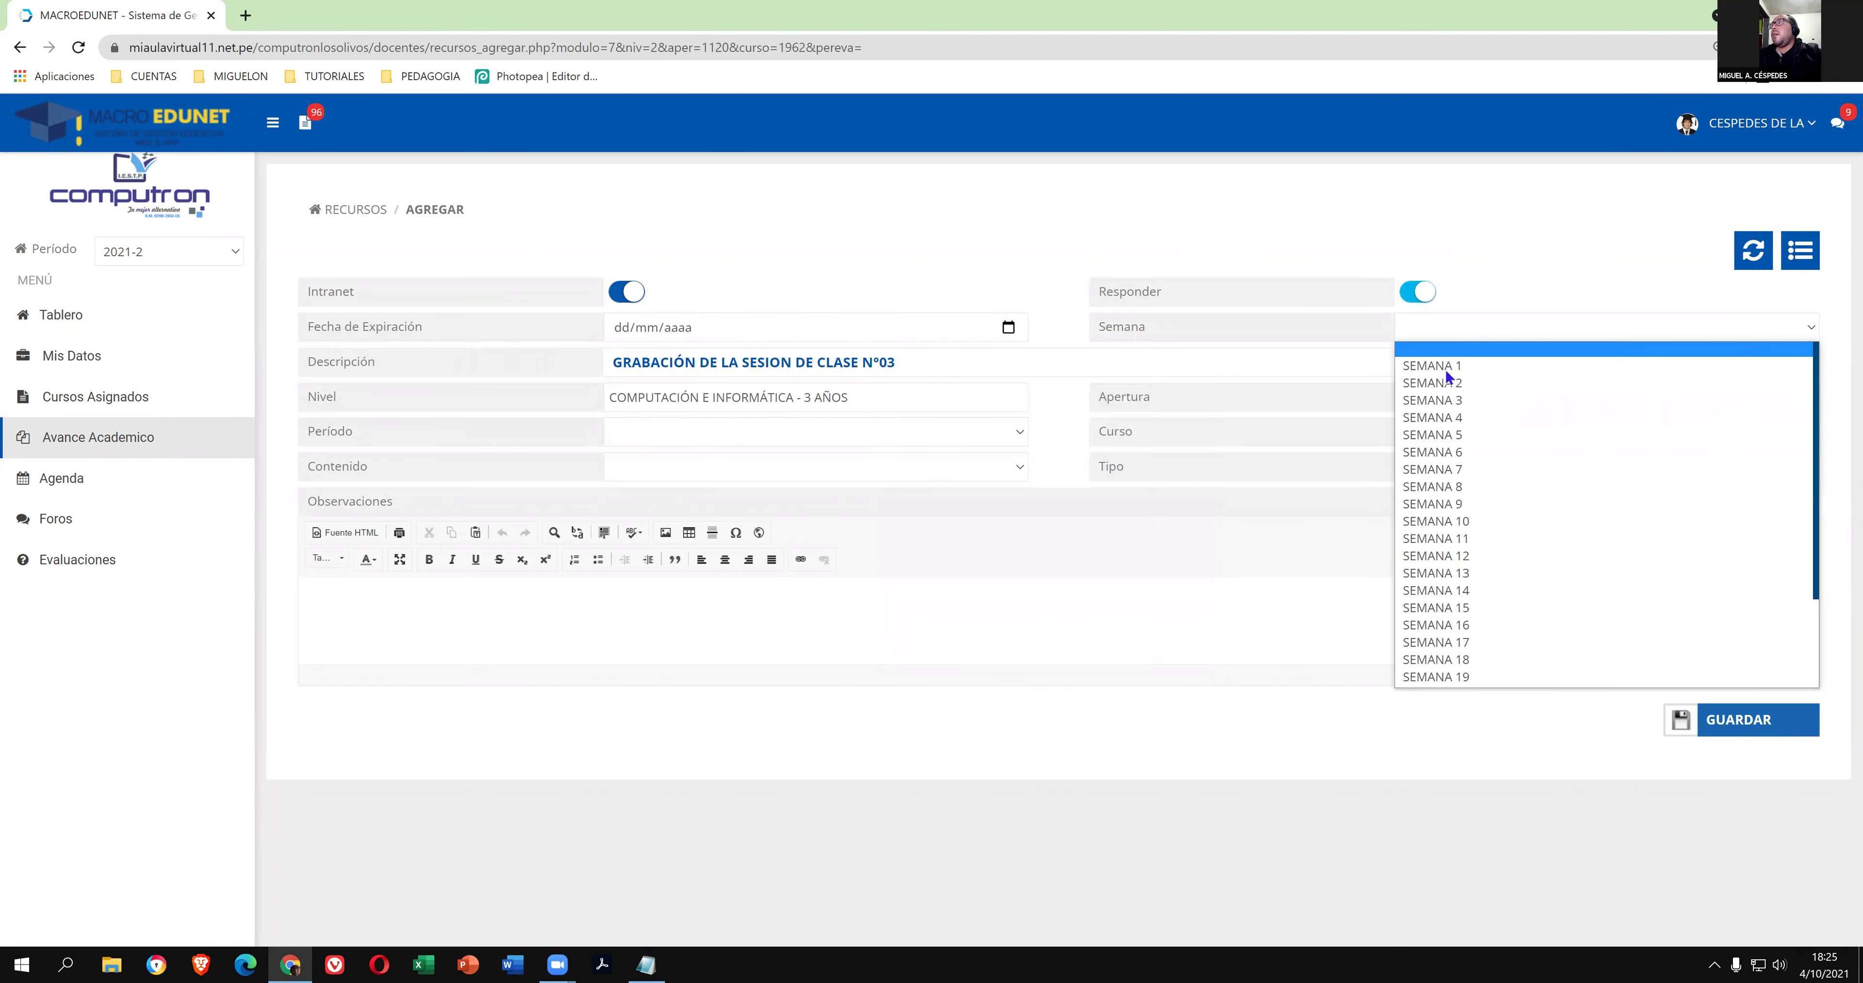
click(1455, 407)
click(1481, 468)
click(1446, 498)
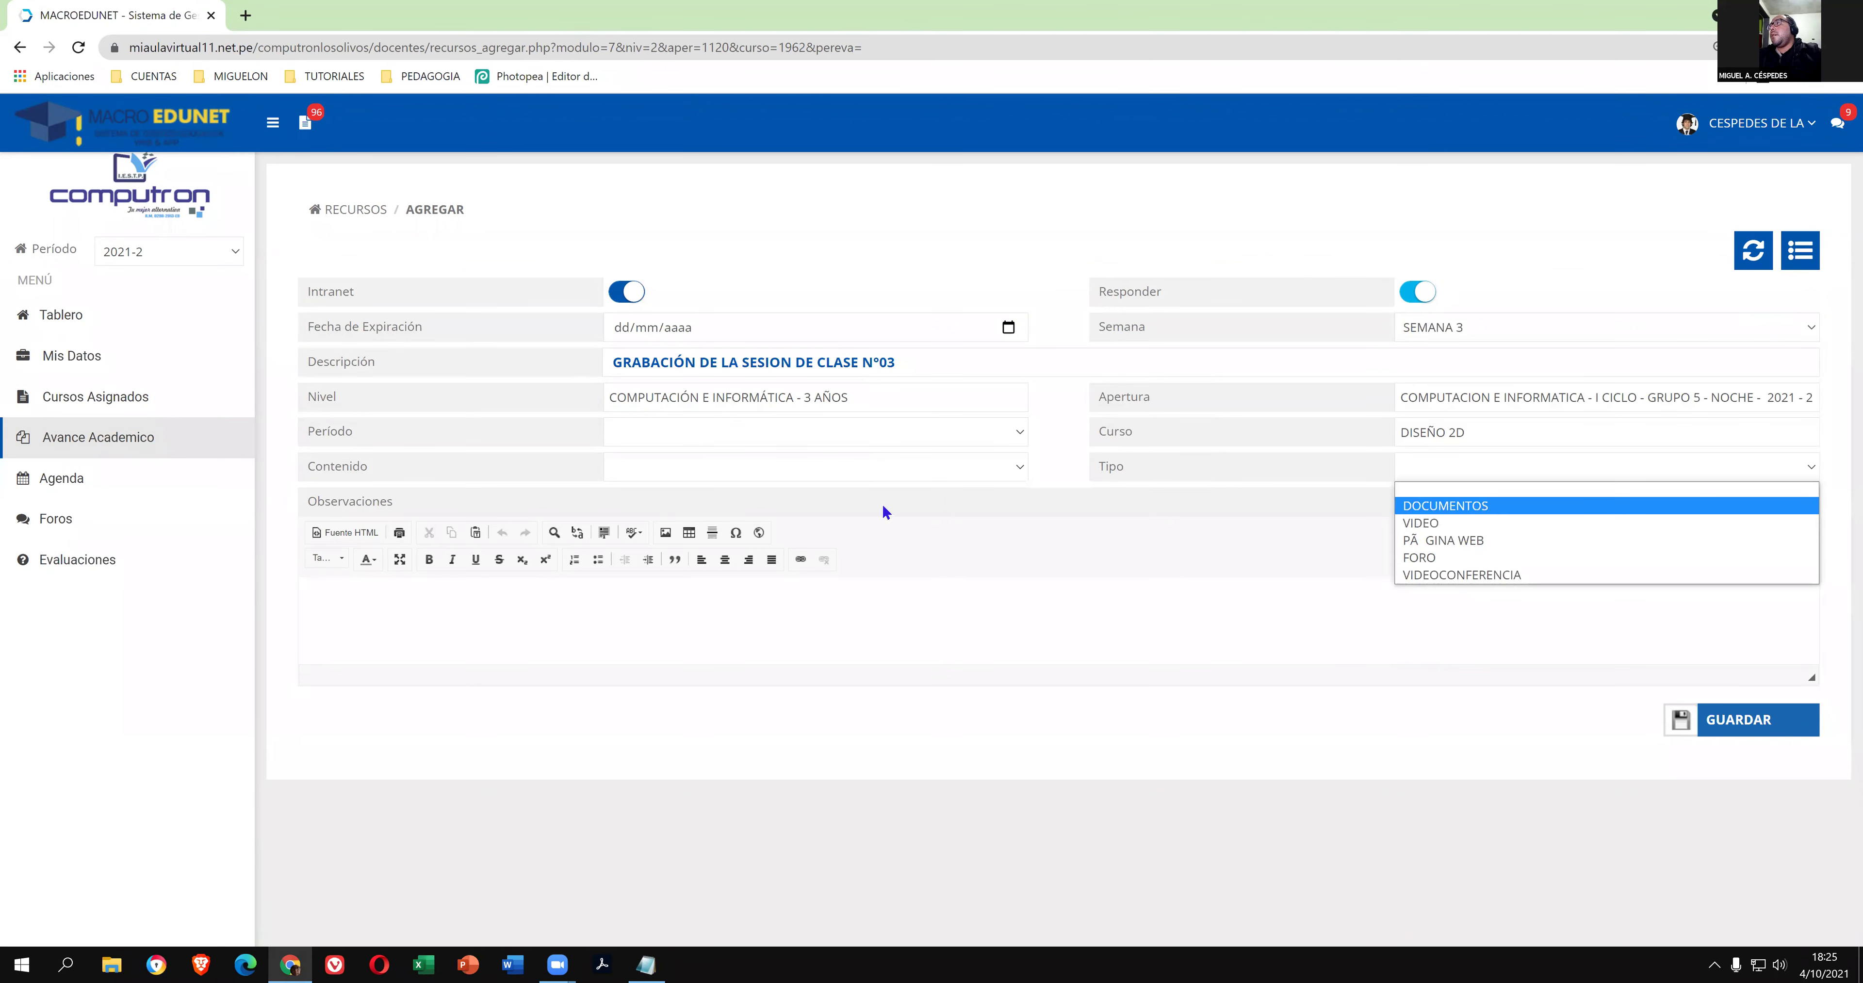
click(780, 433)
click(790, 474)
click(795, 477)
click(792, 506)
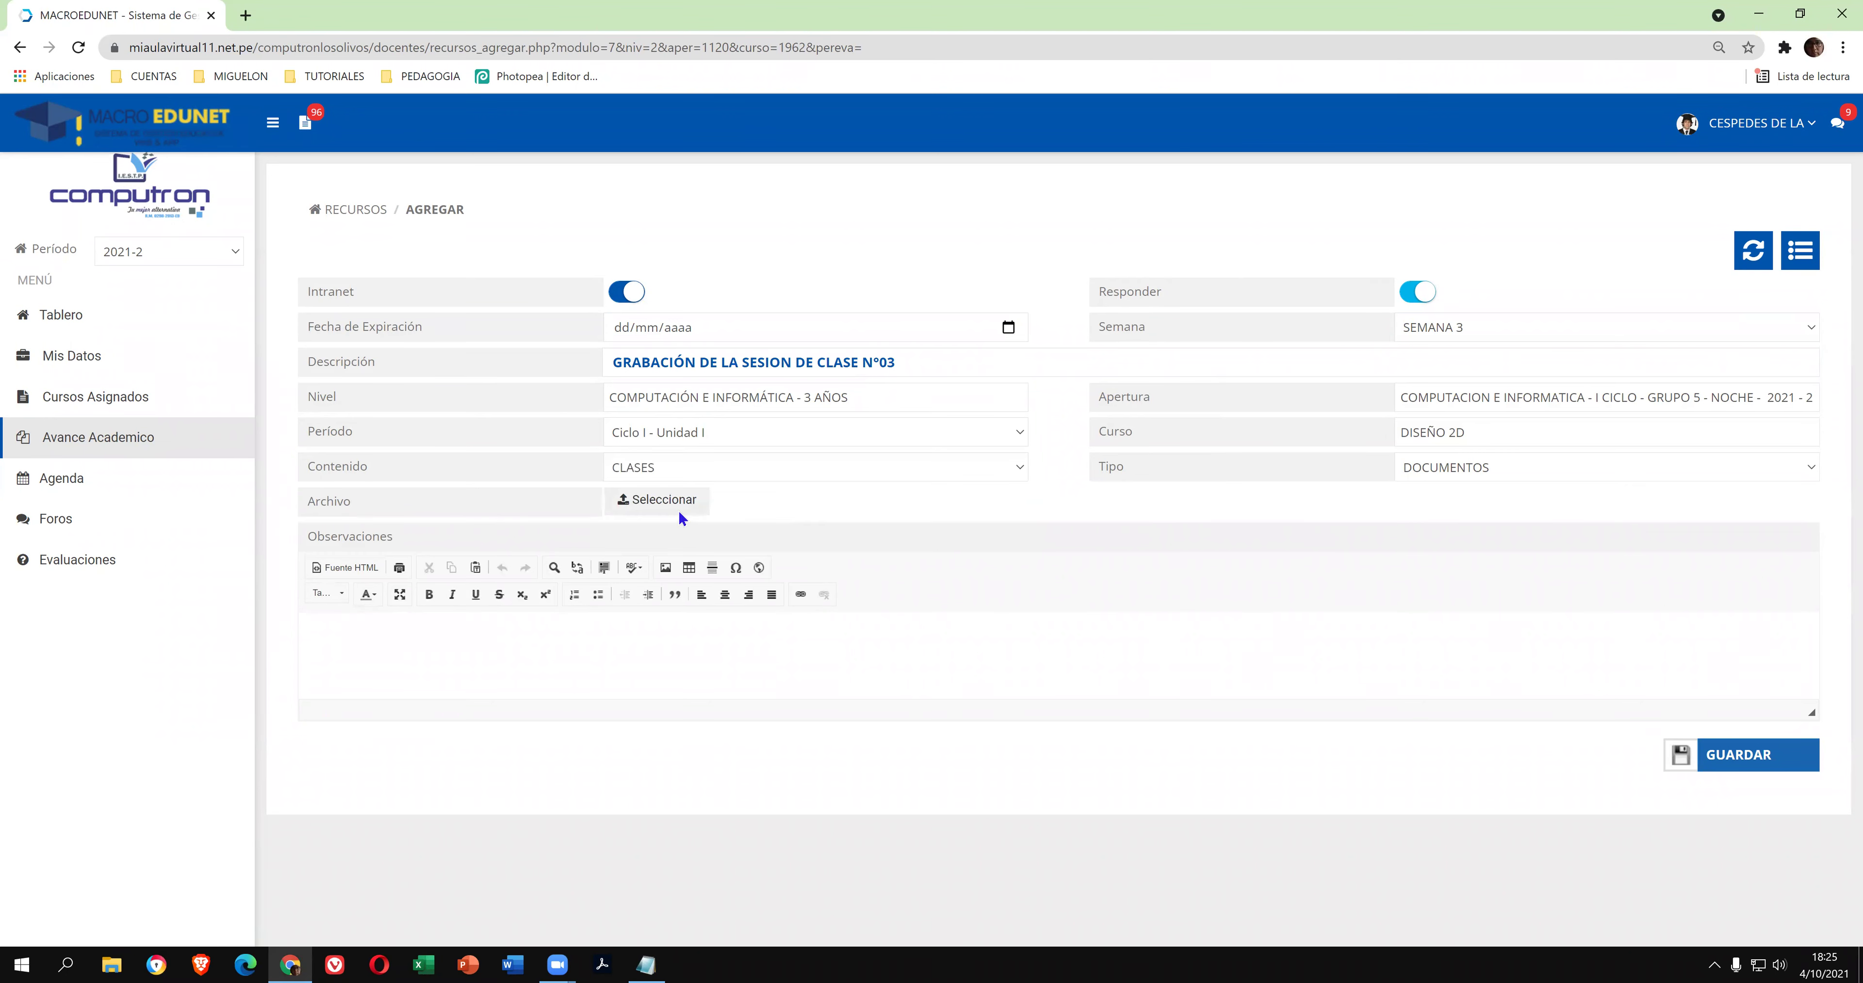
click(678, 509)
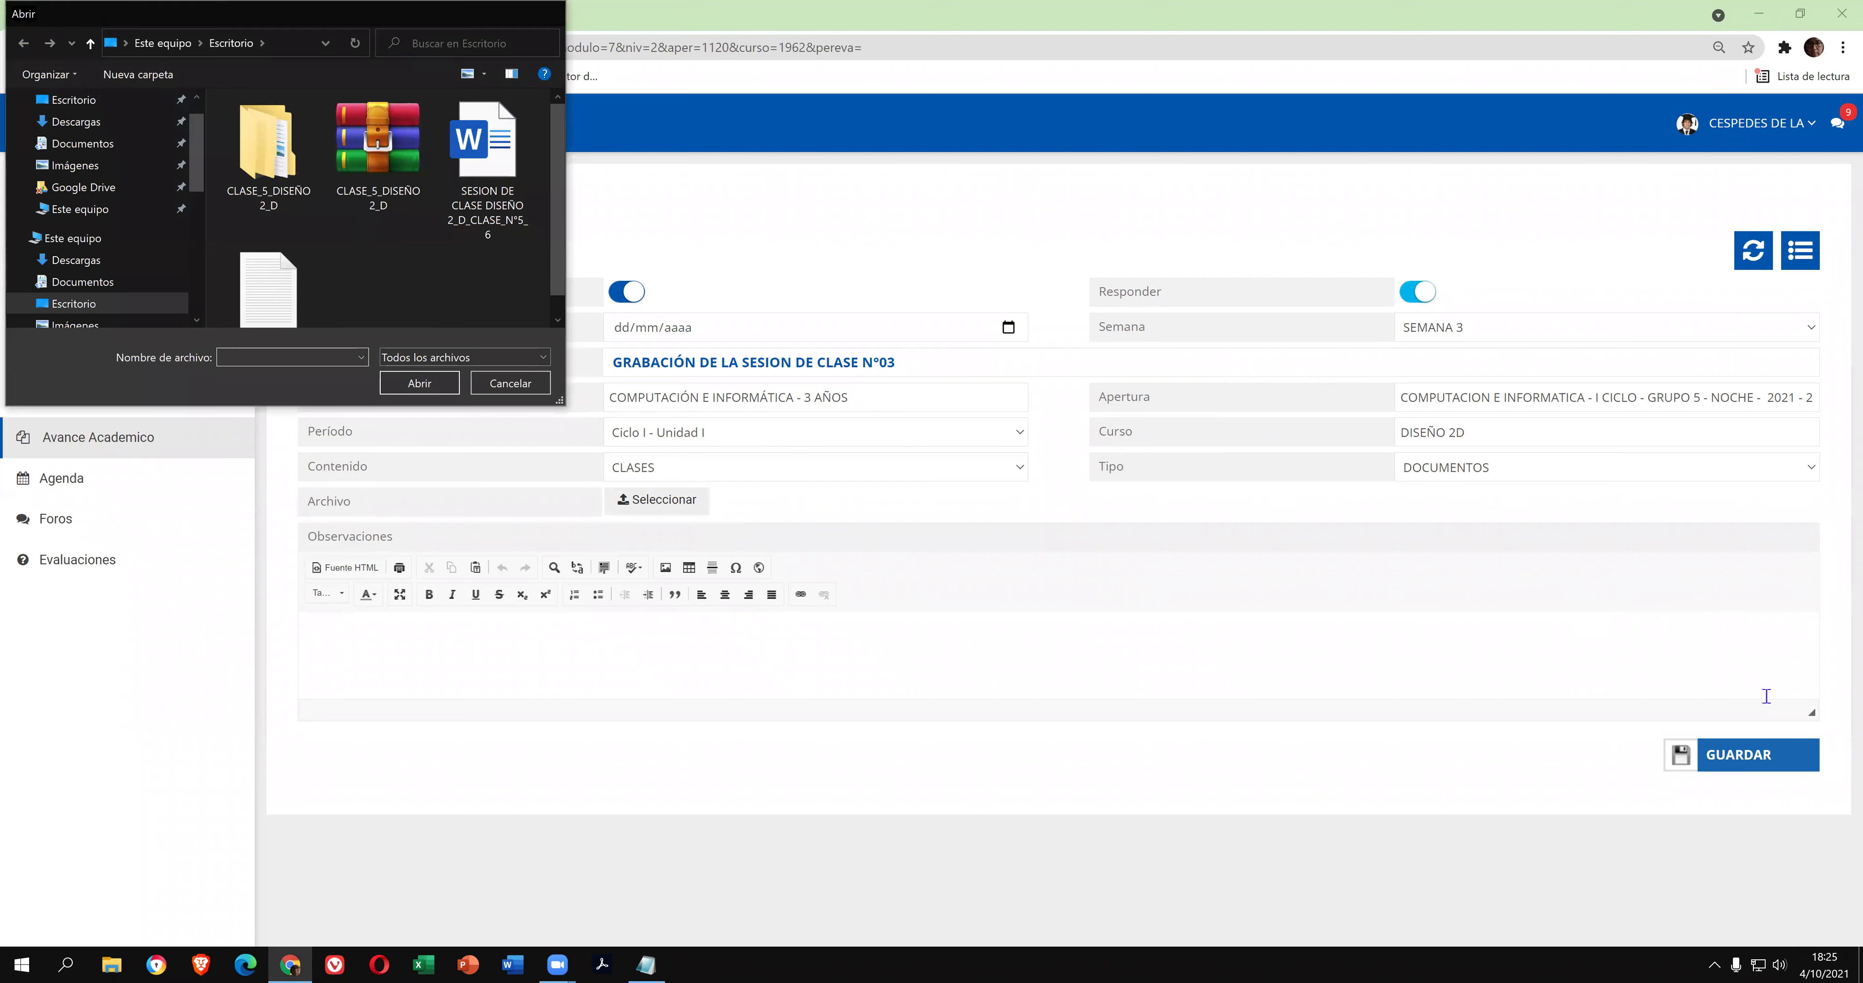
click(1743, 759)
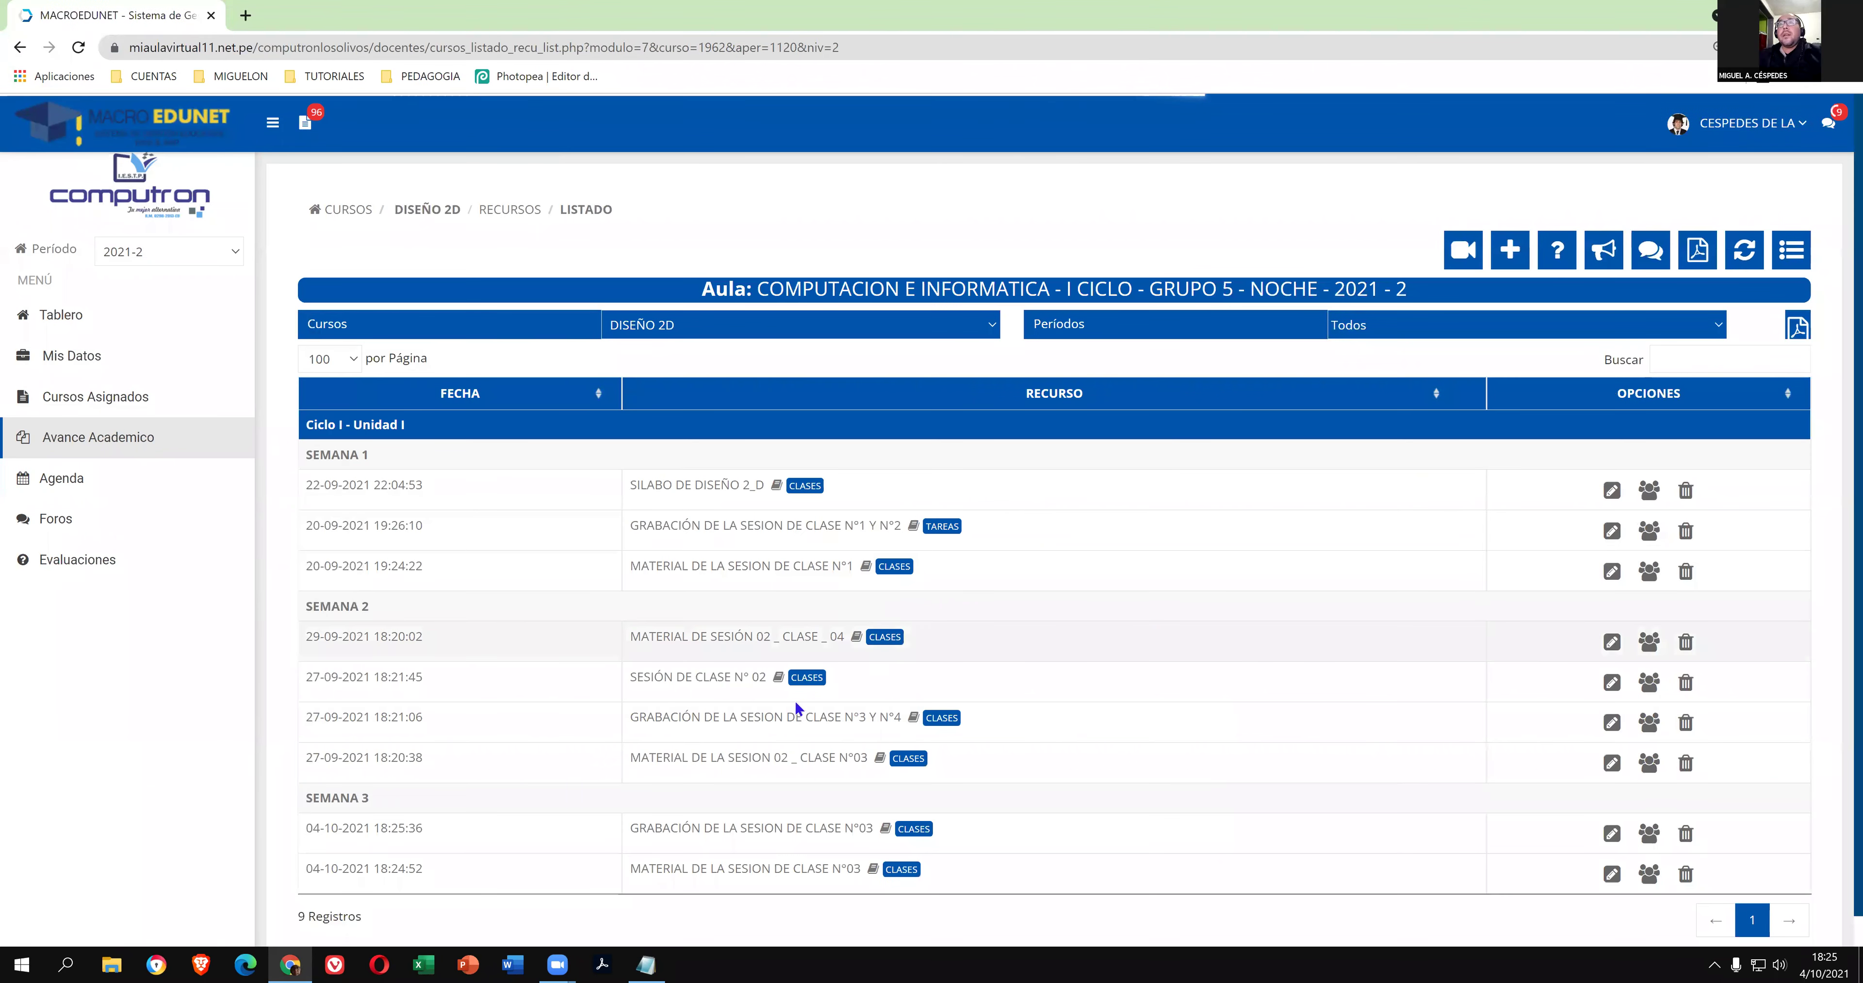
Copy "SESIÓN DE CLASE N° 03" from the Notepad note into the Descripción of a new DISEÑO 2D resource.
scroll(684, 908, down, 1)
click(646, 965)
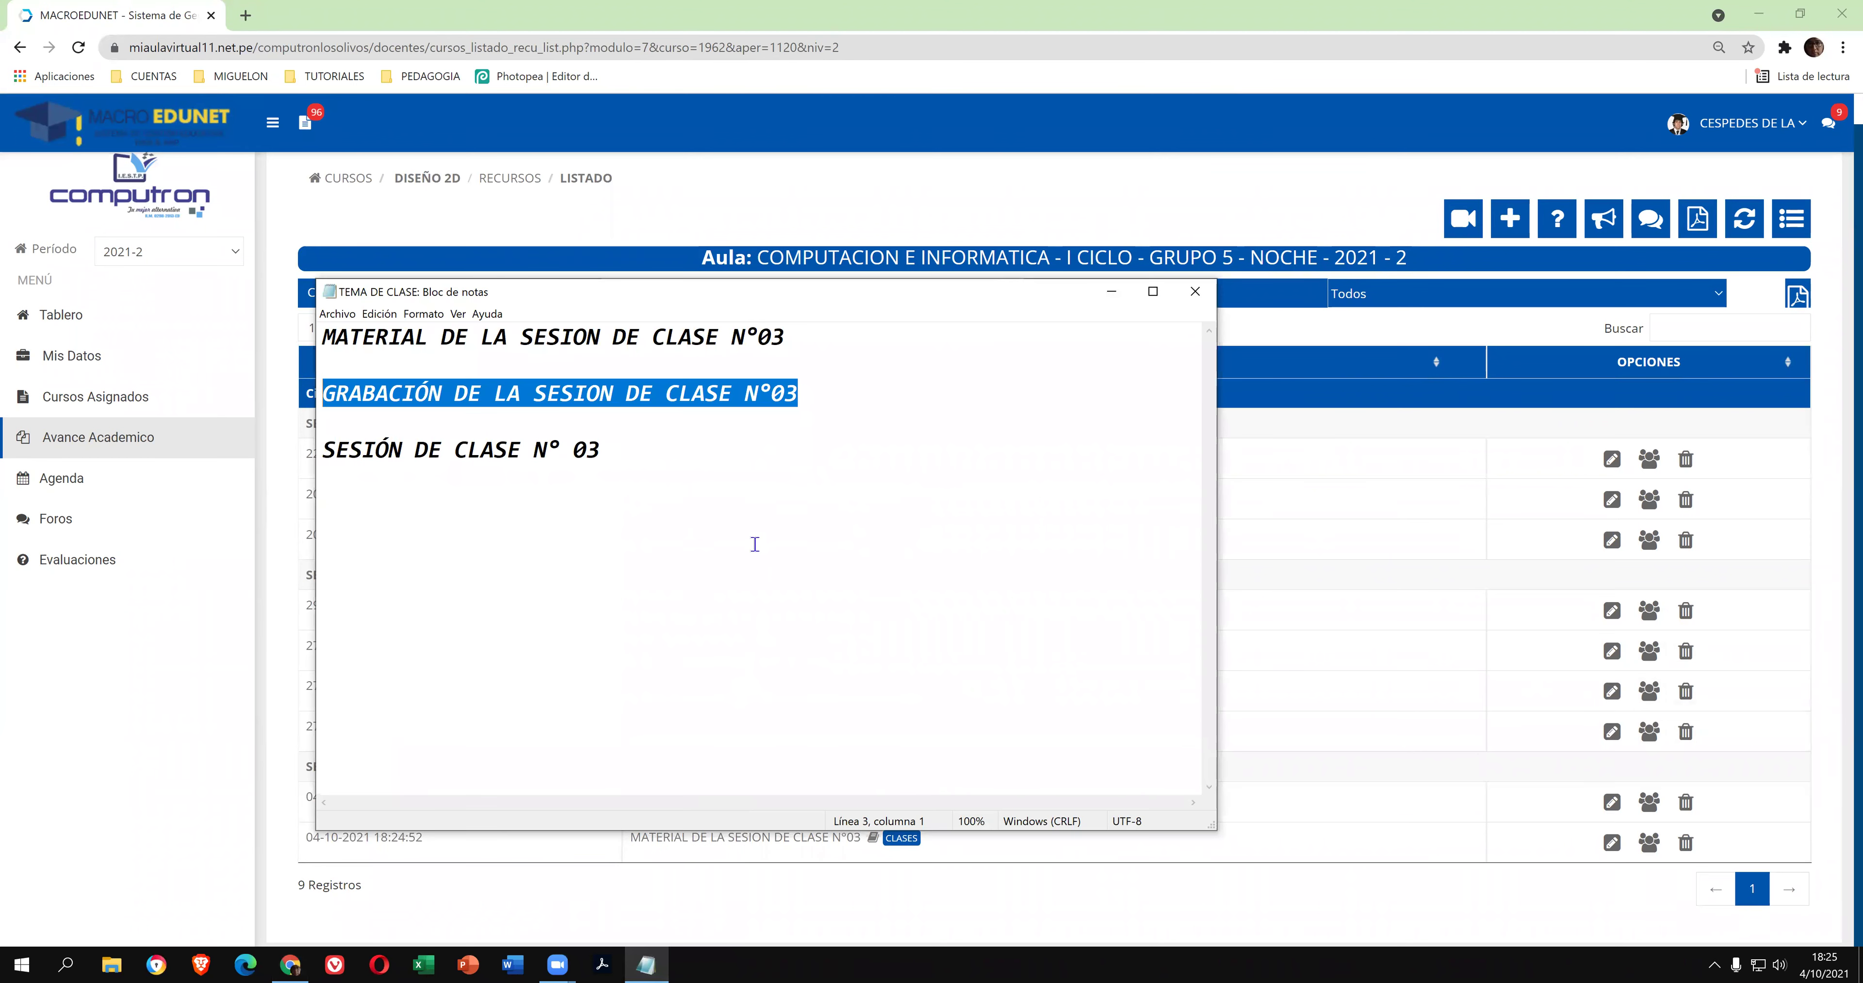
drag(662, 447, 273, 449)
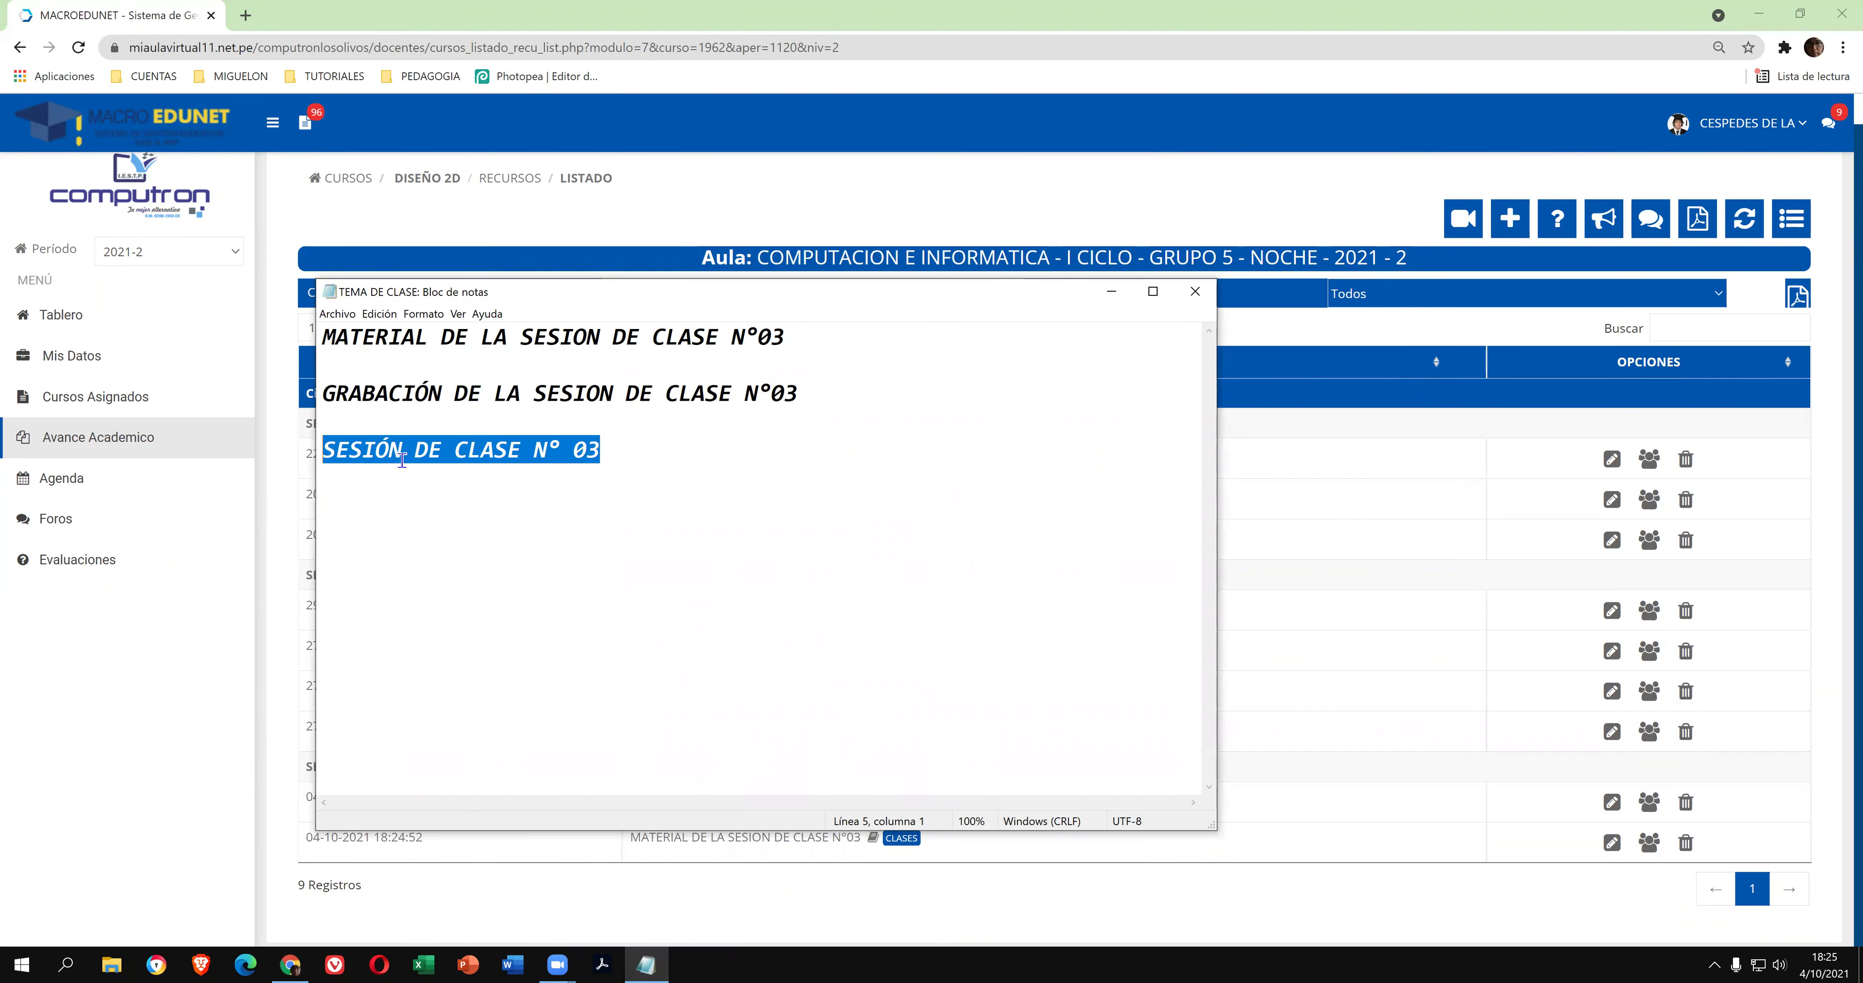
right_click(494, 467)
click(533, 515)
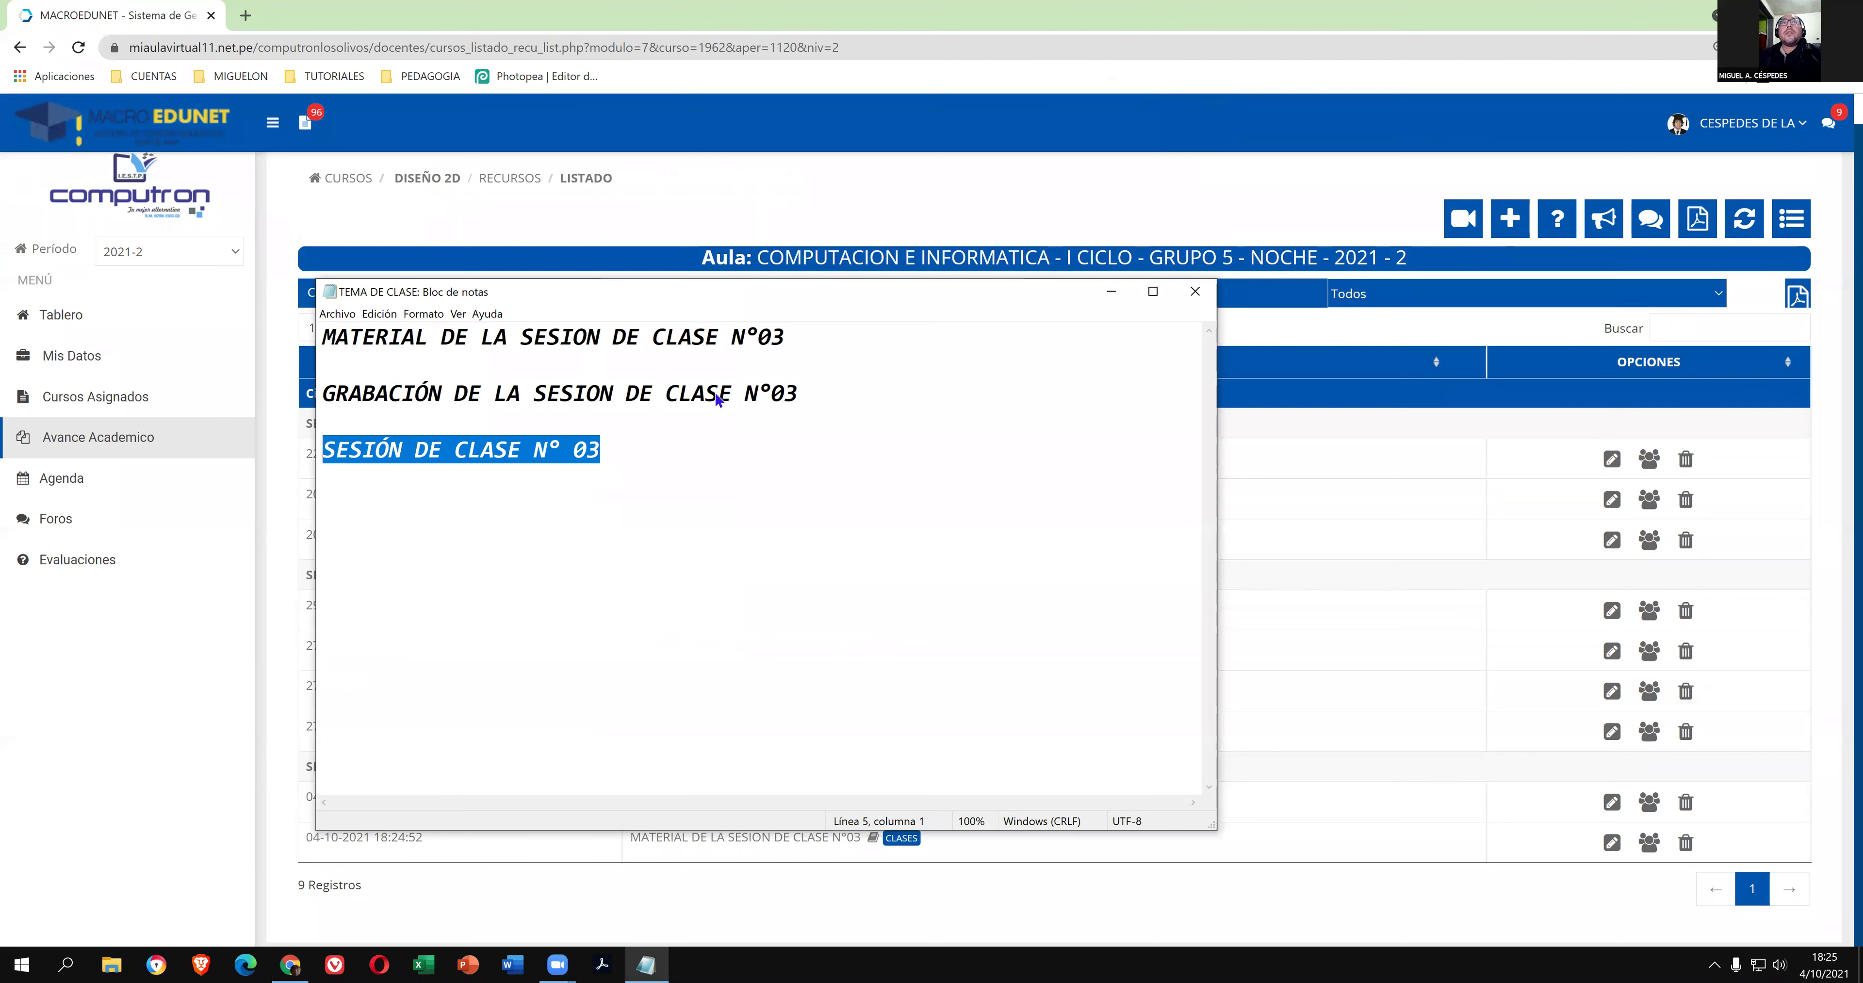
click(1316, 482)
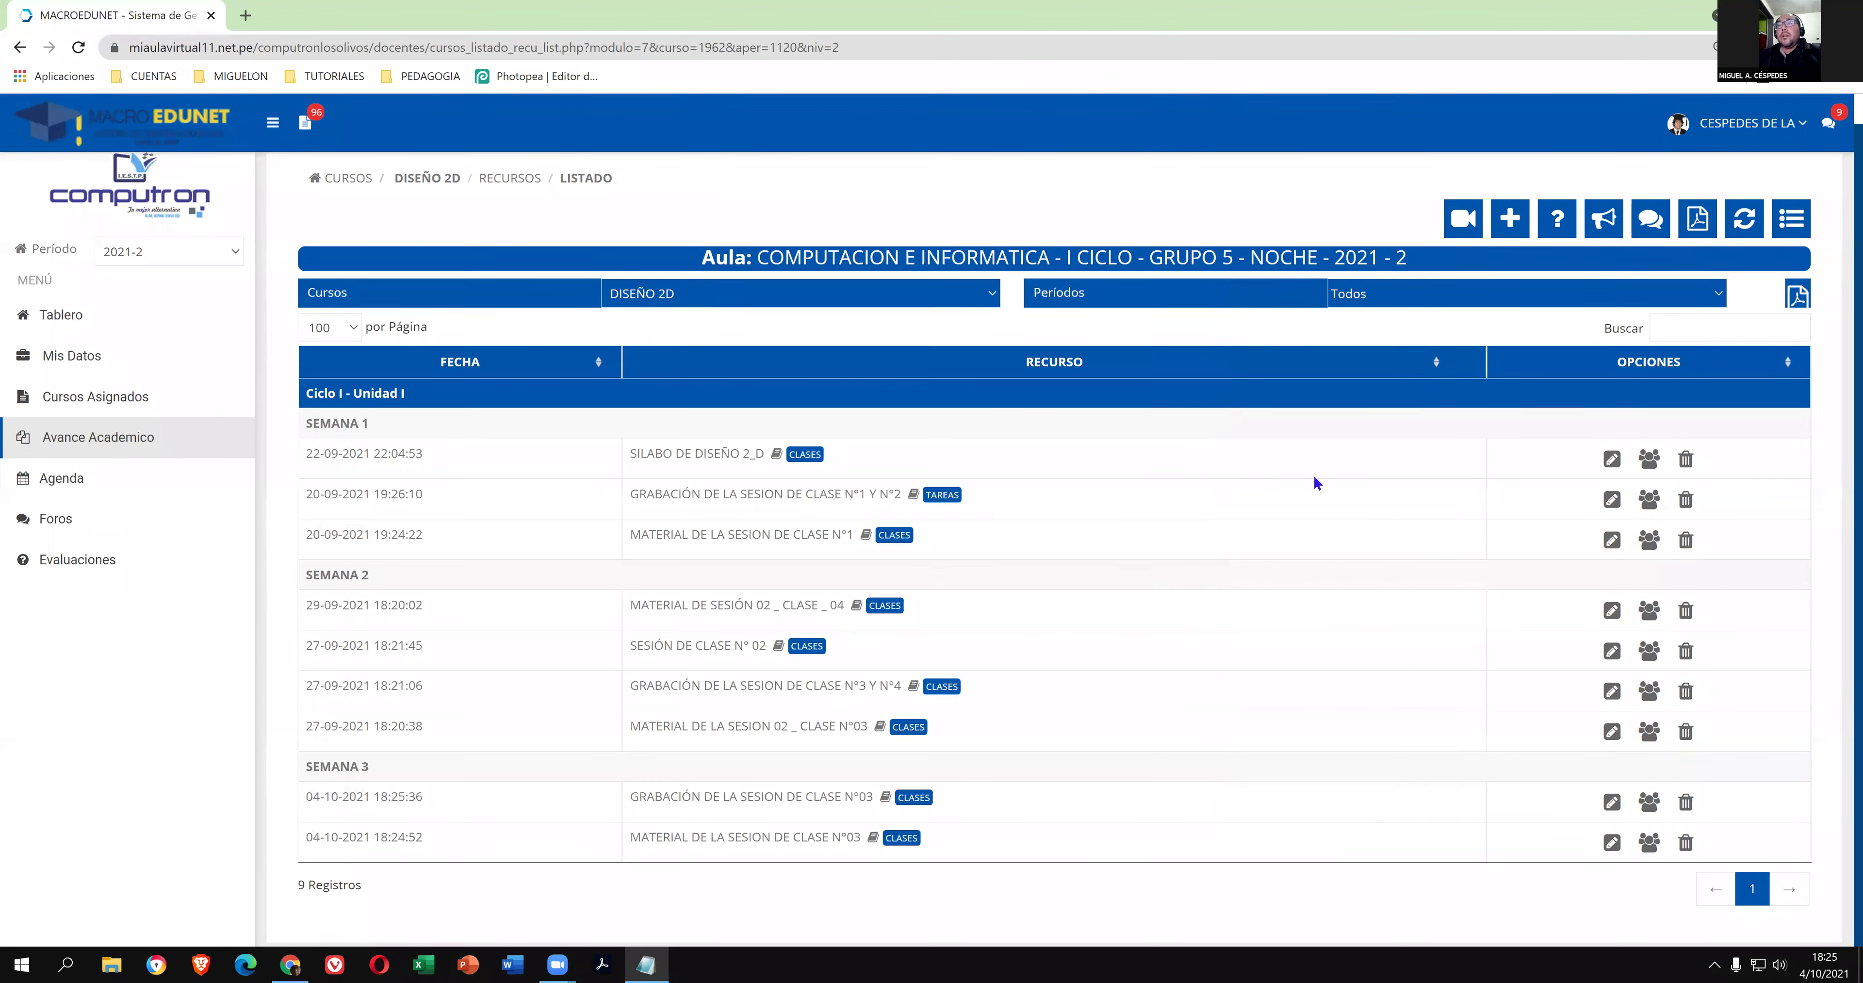
click(1518, 228)
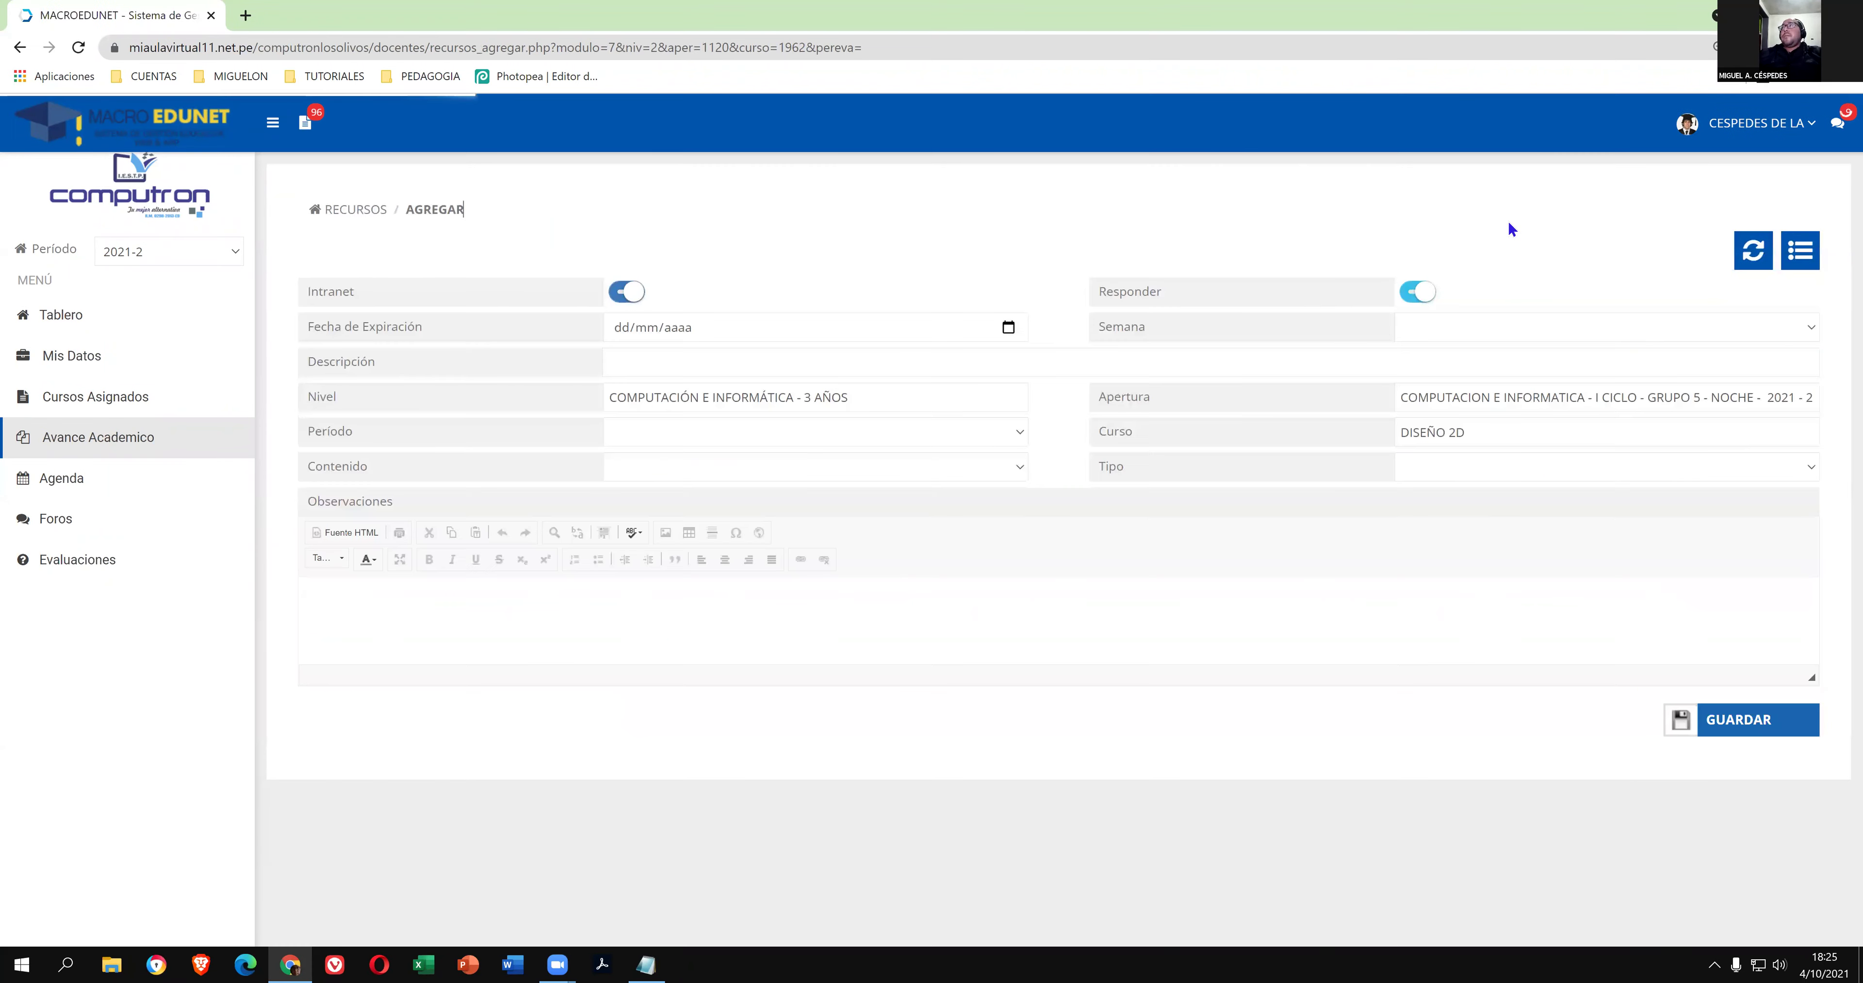
right_click(1012, 360)
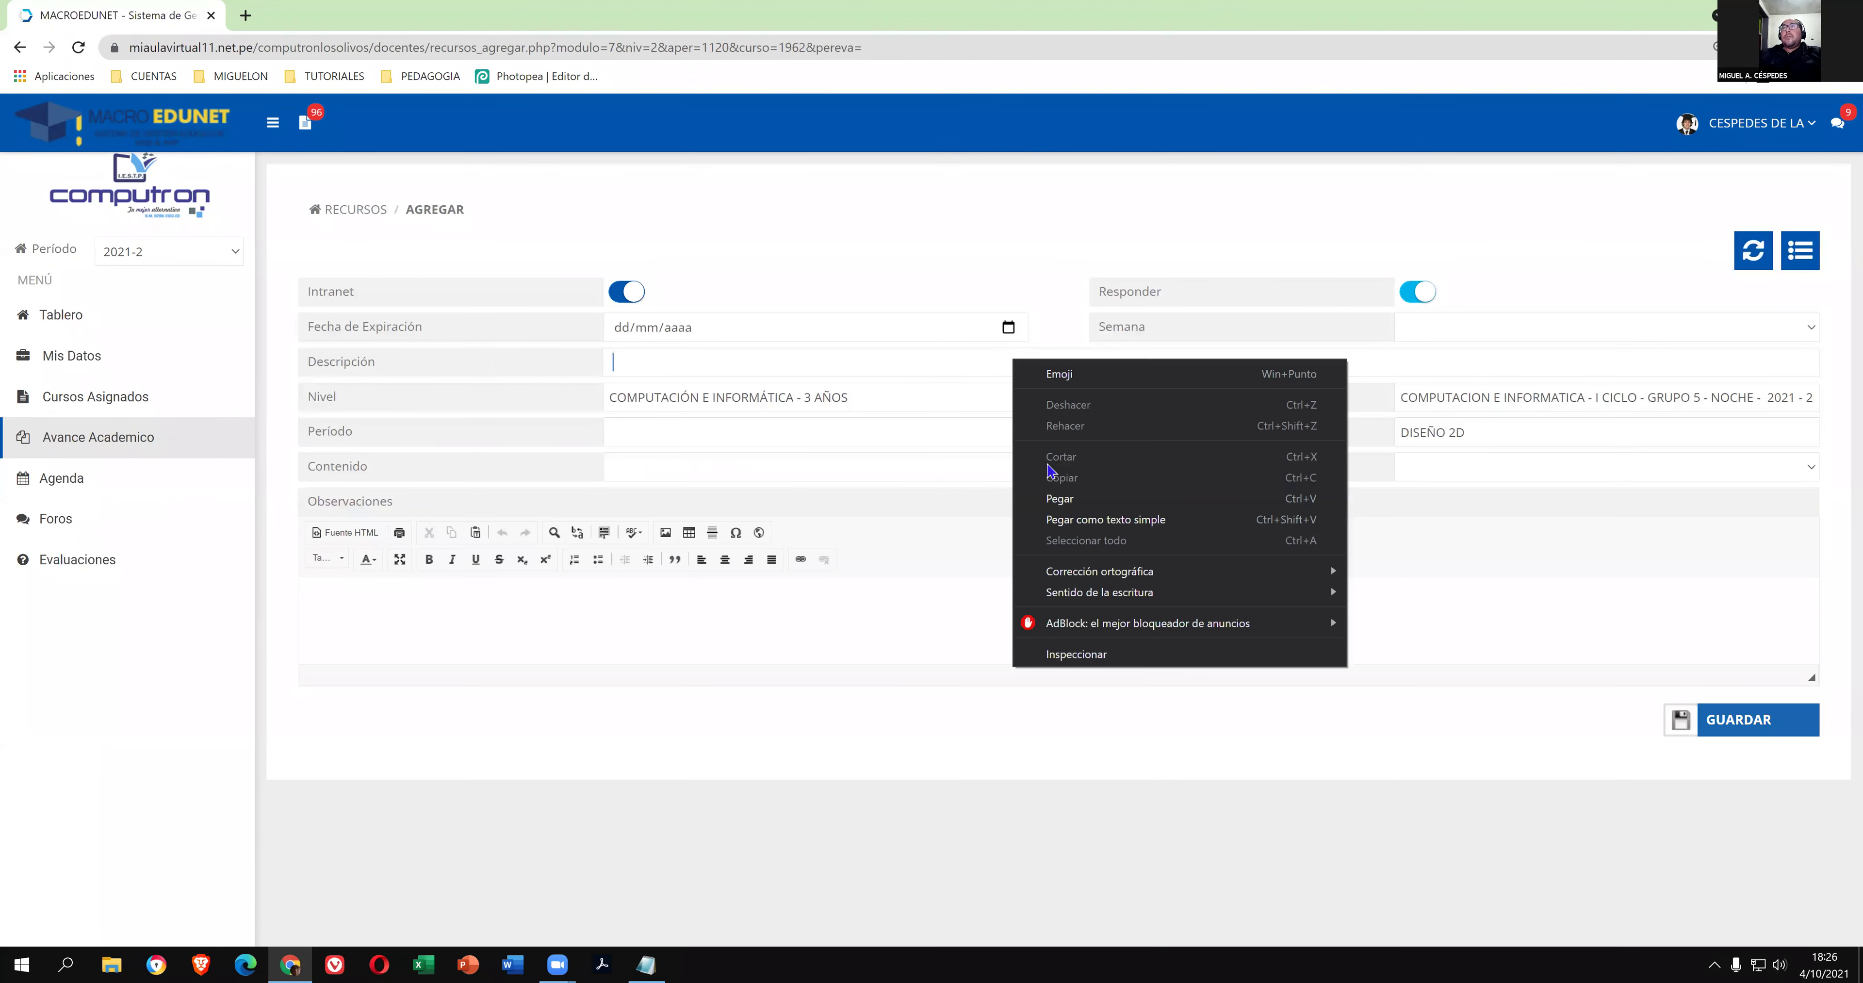
click(1060, 499)
Set the session resource to SEMANA 3, type DOCUMENTOS, content CLASES and period Ciclo I - Unidad I.
click(1470, 326)
click(1465, 397)
click(1465, 462)
click(1456, 522)
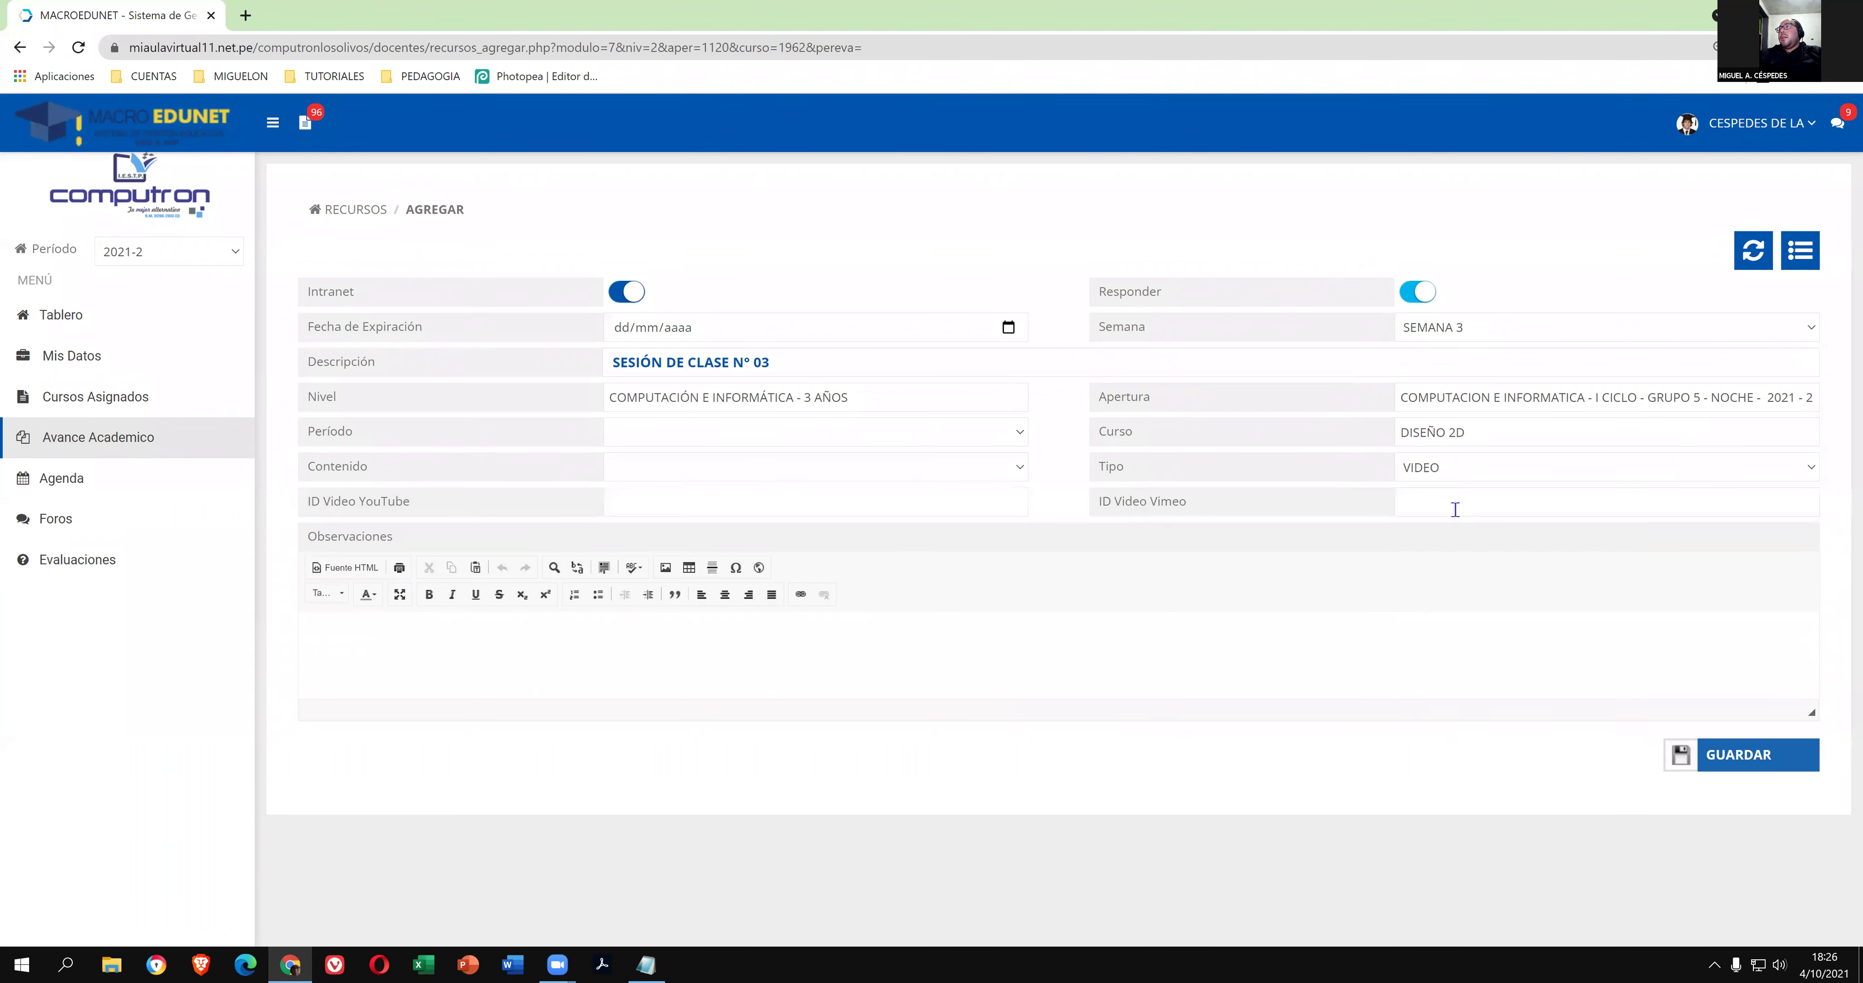
click(1452, 471)
click(1454, 505)
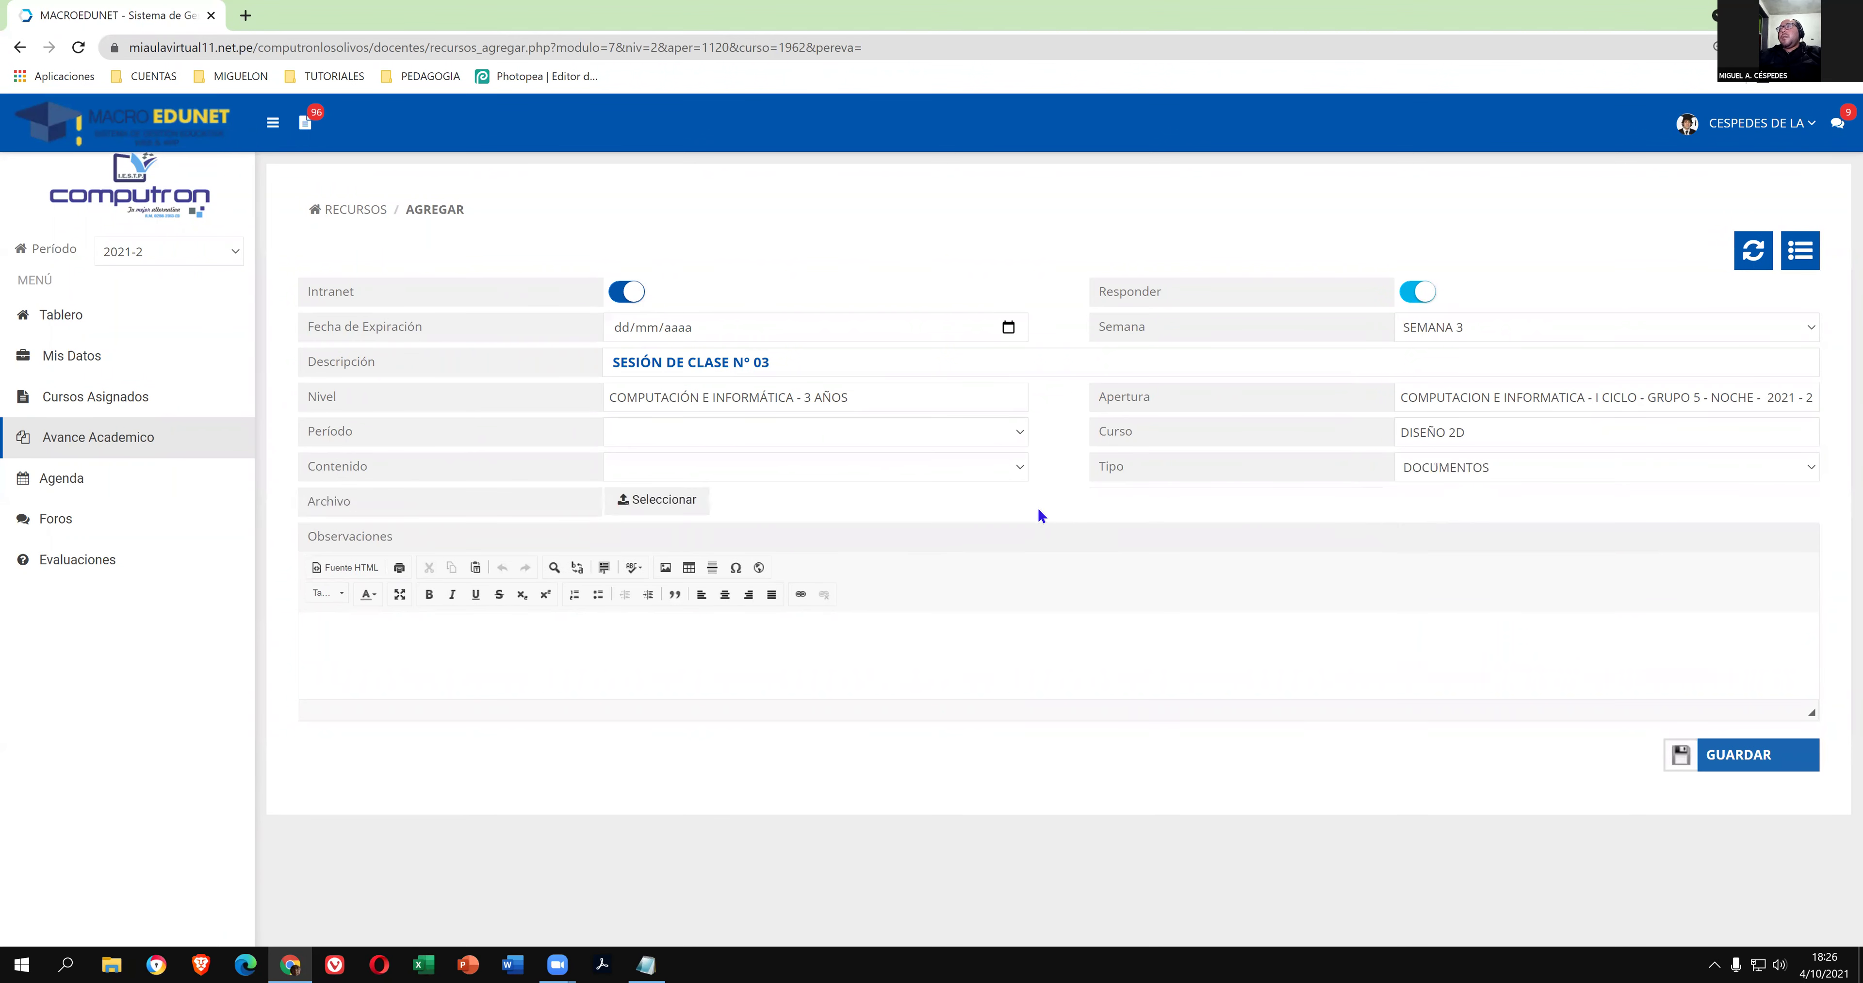
click(1000, 470)
click(977, 512)
click(946, 441)
click(936, 461)
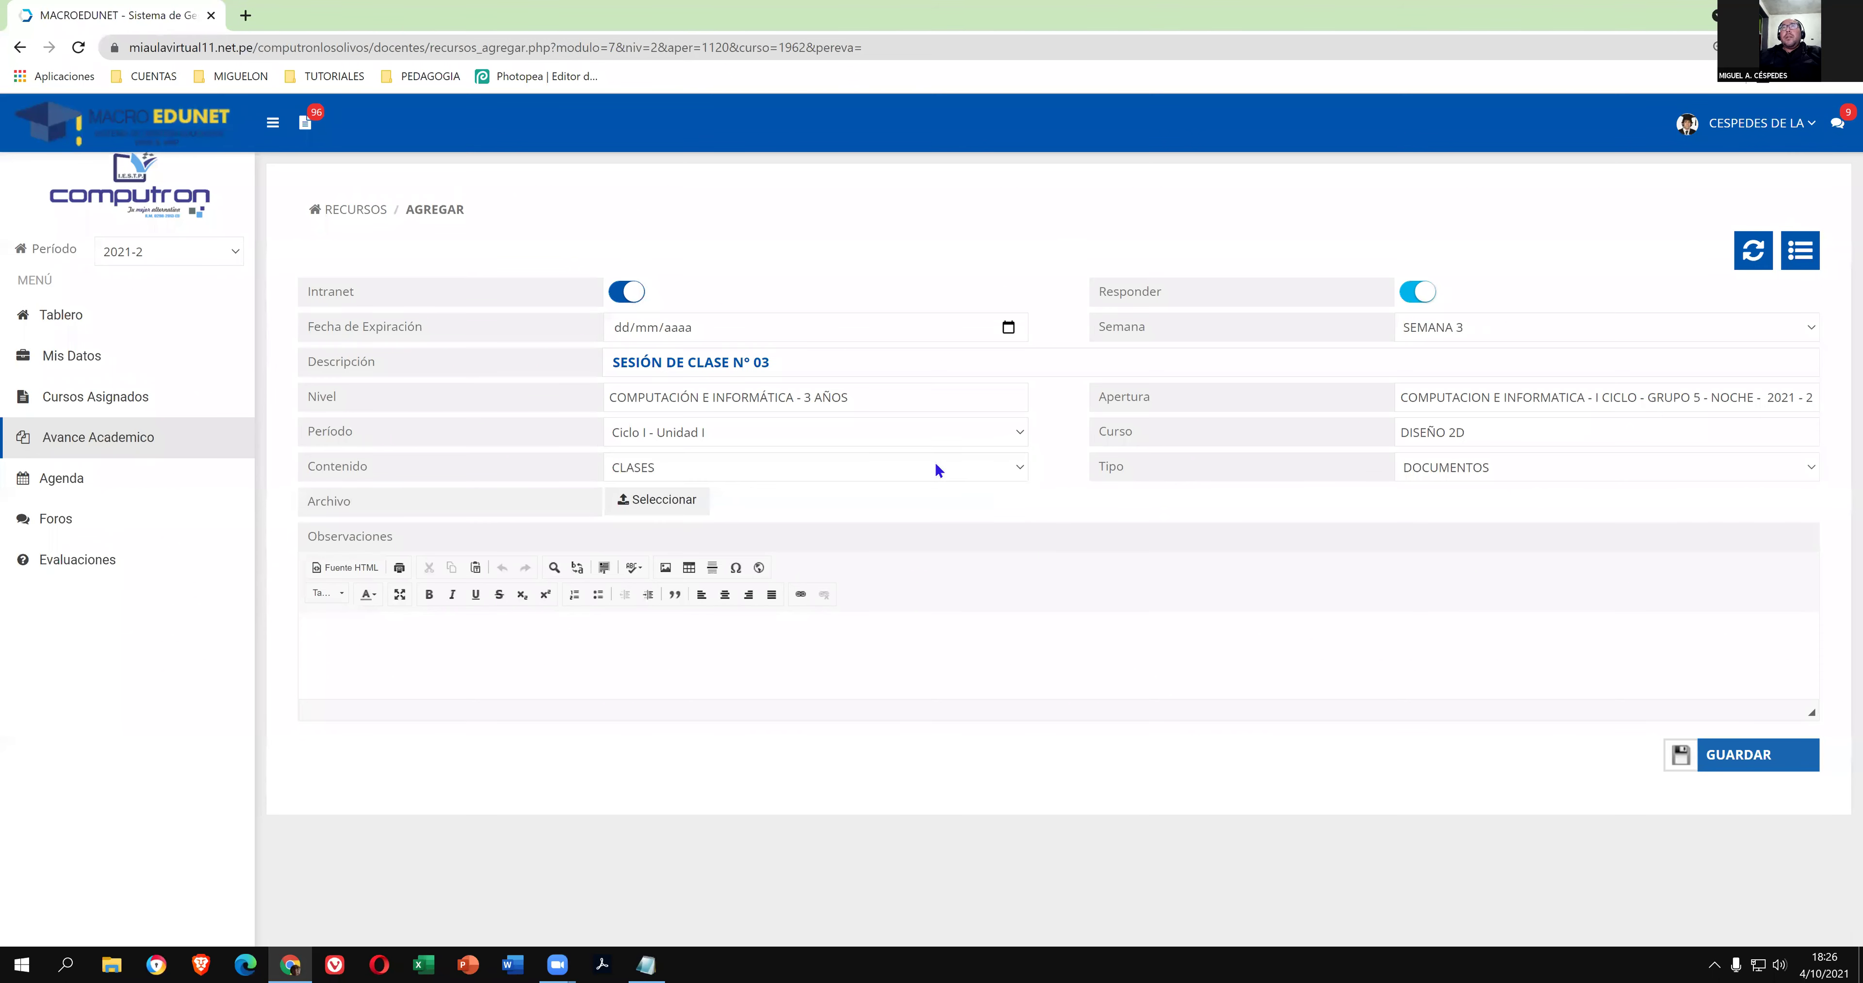
Attach the session file to the SESIÓN DE CLASE N° 03 resource and save it.
click(696, 497)
click(477, 139)
double_click(478, 139)
click(1806, 767)
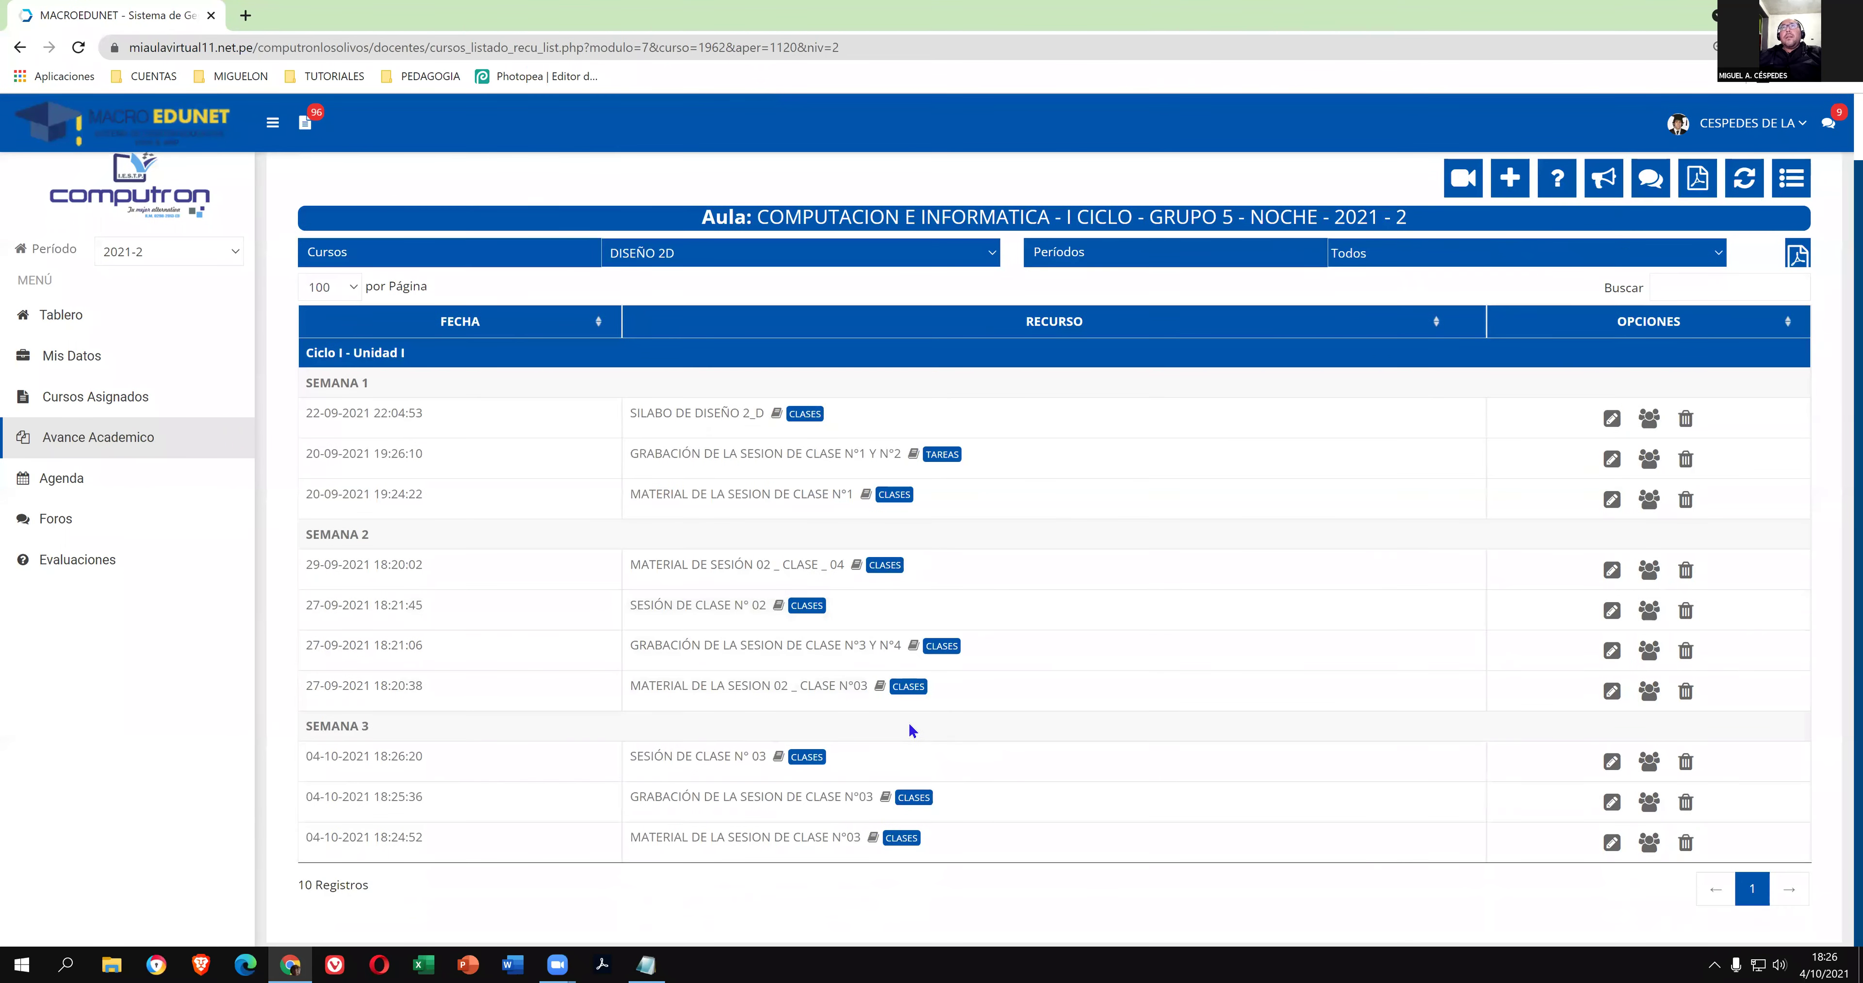
Open the assigned courses list and copy "MATERIAL DE LA SESION DE CLASE N°03" from the Notepad note.
click(246, 398)
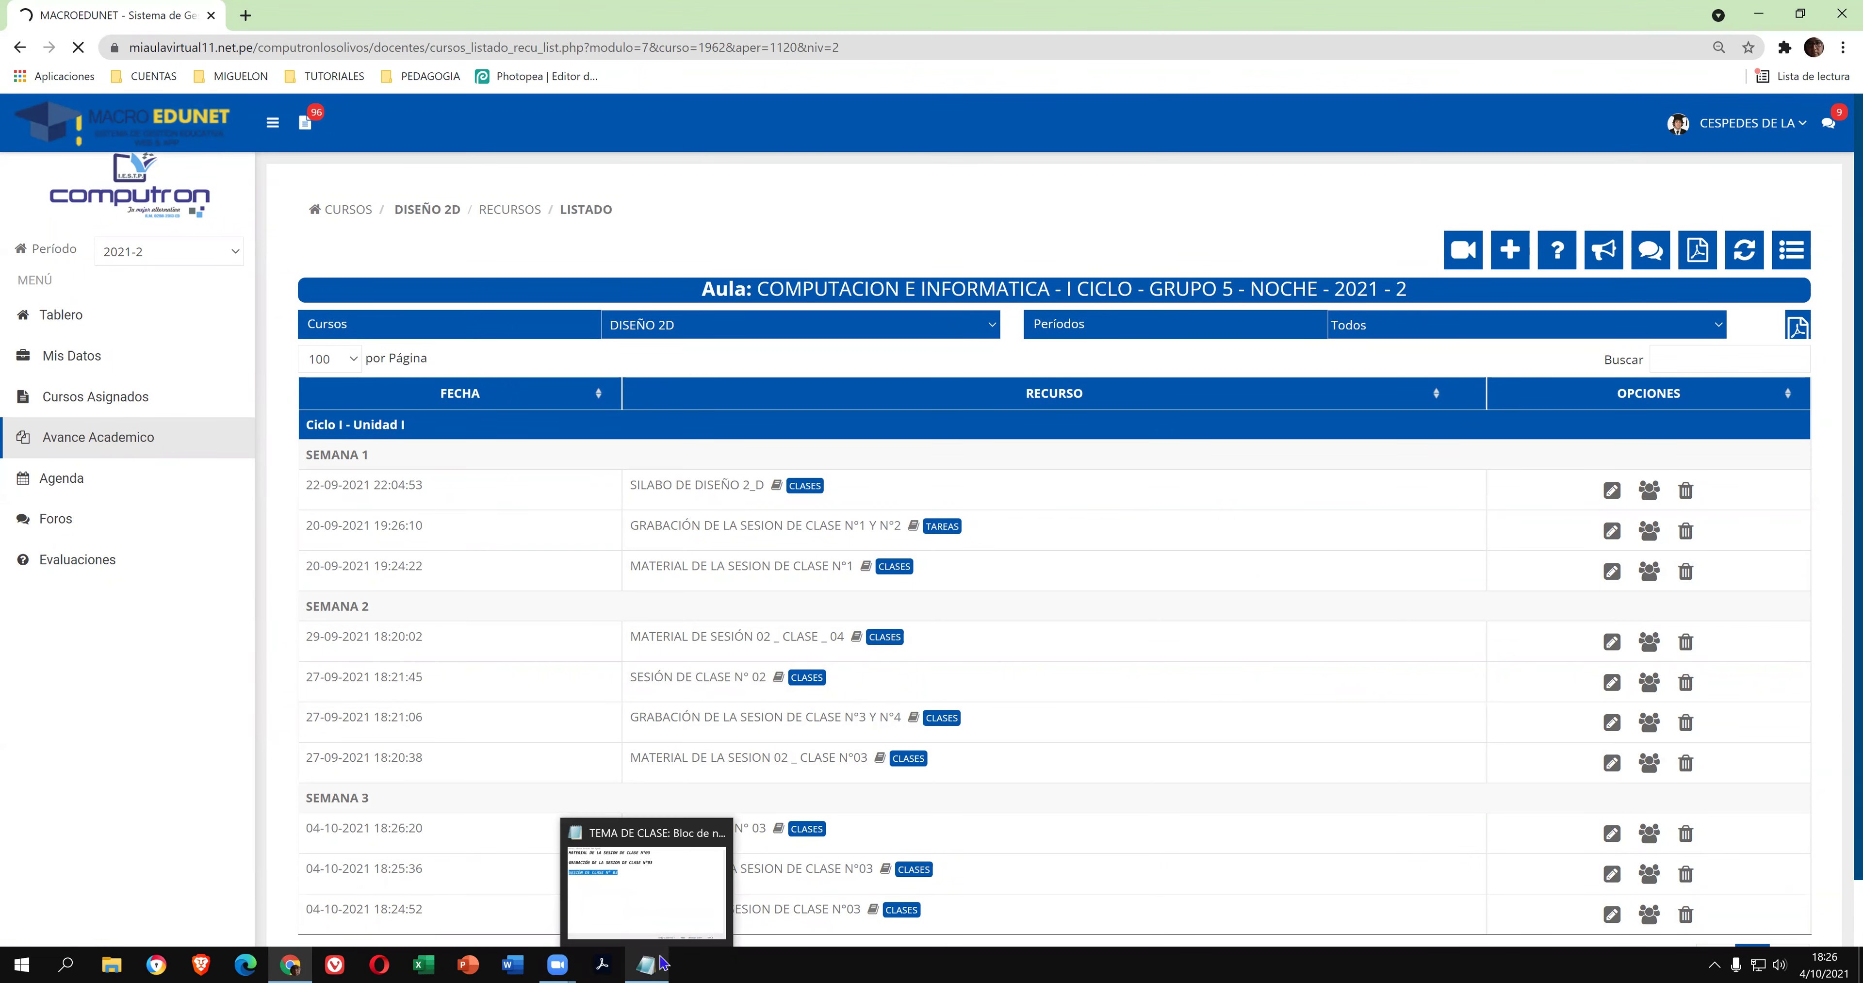
click(646, 888)
drag(821, 336, 308, 329)
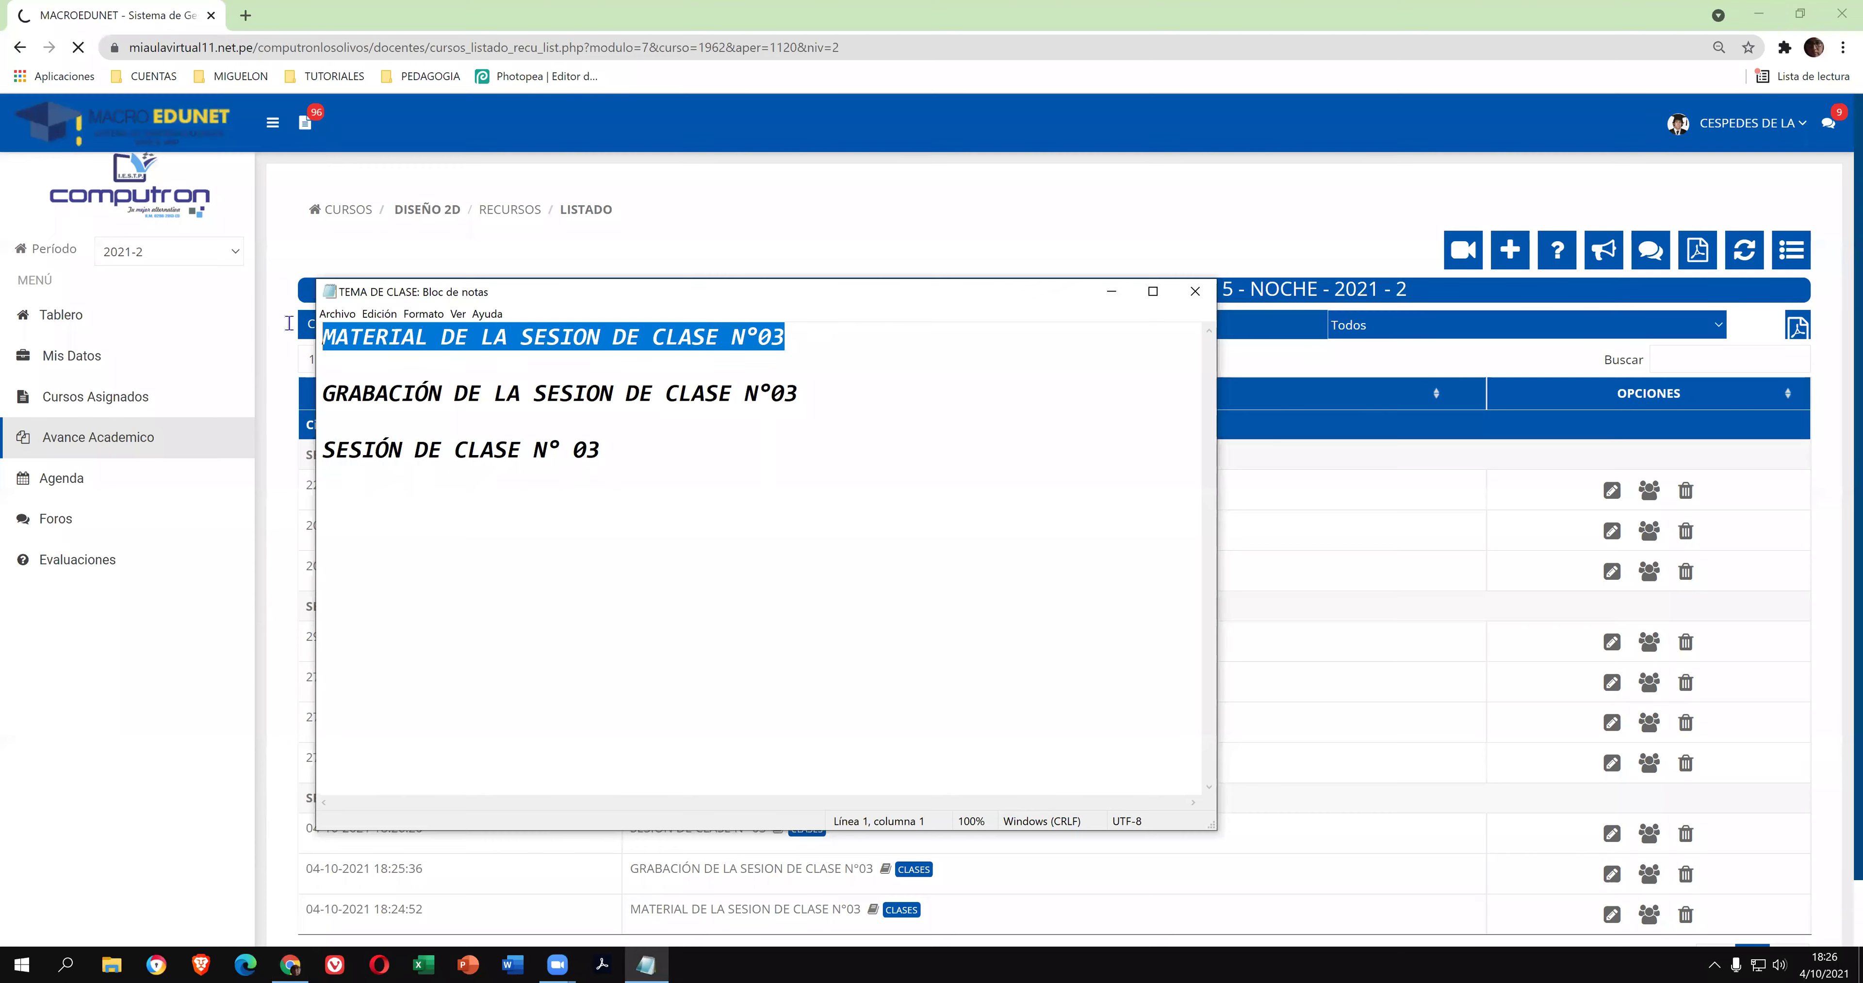
right_click(469, 336)
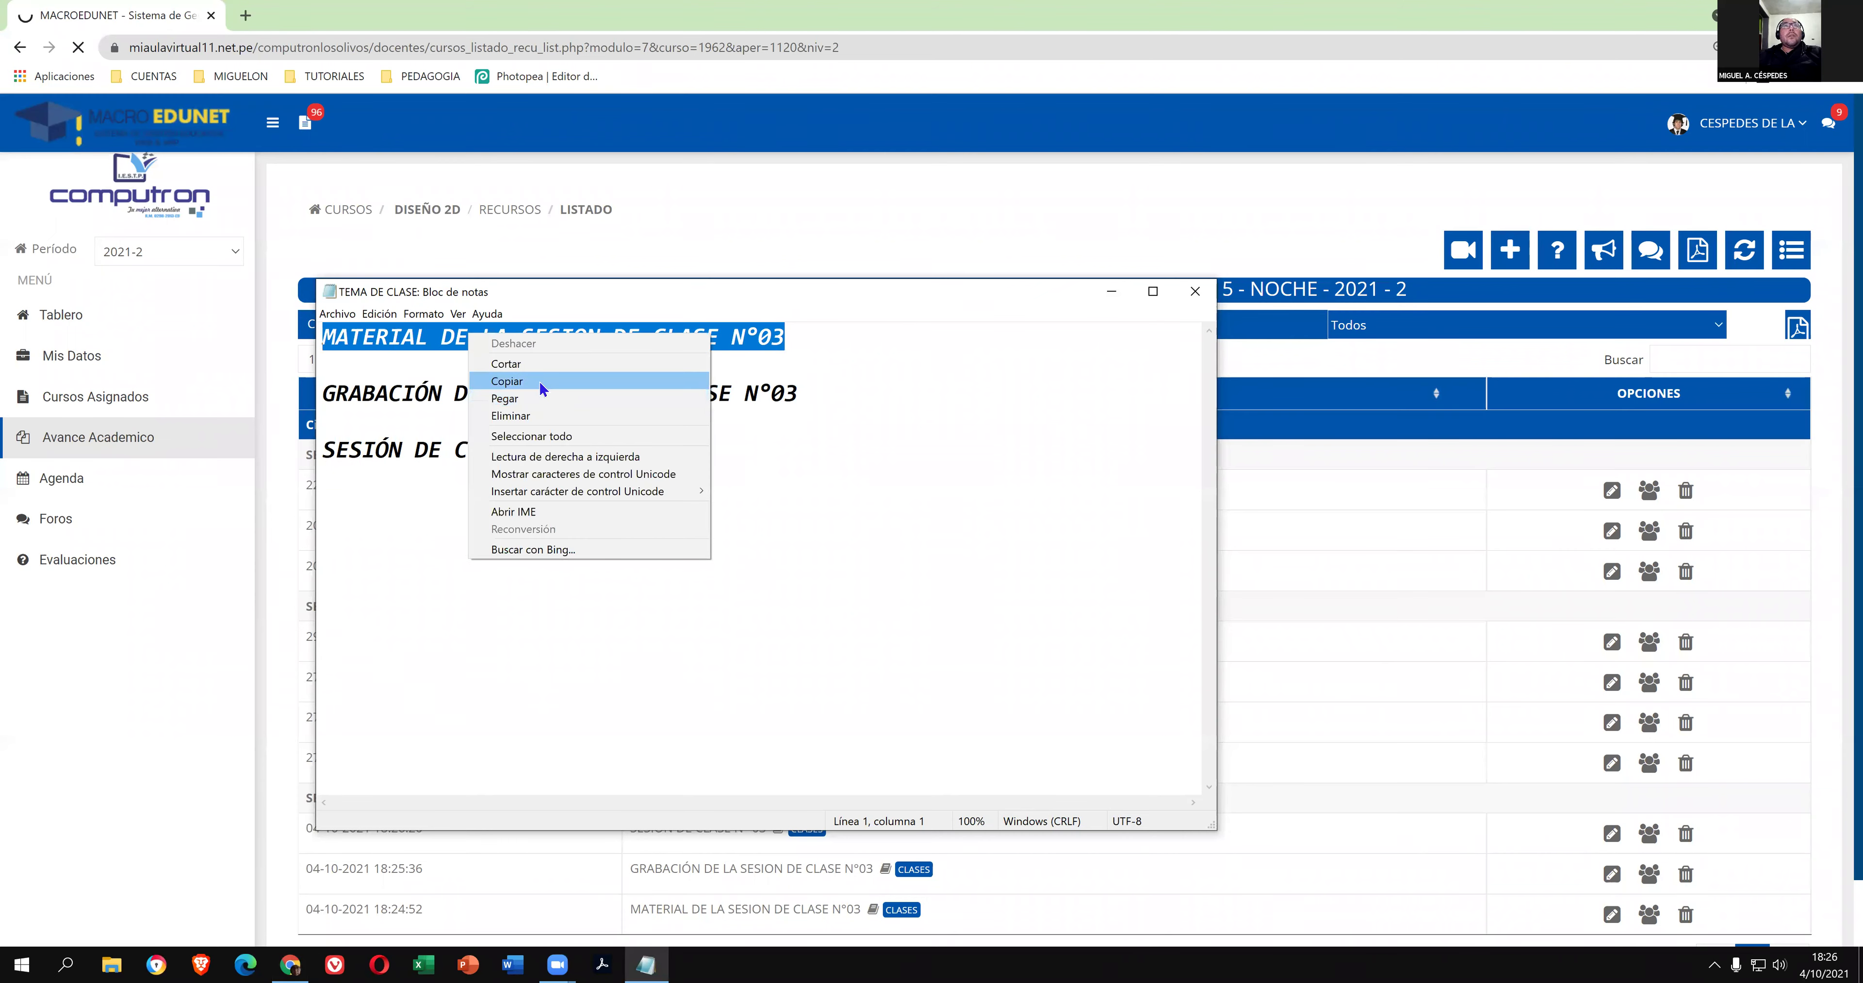
click(579, 141)
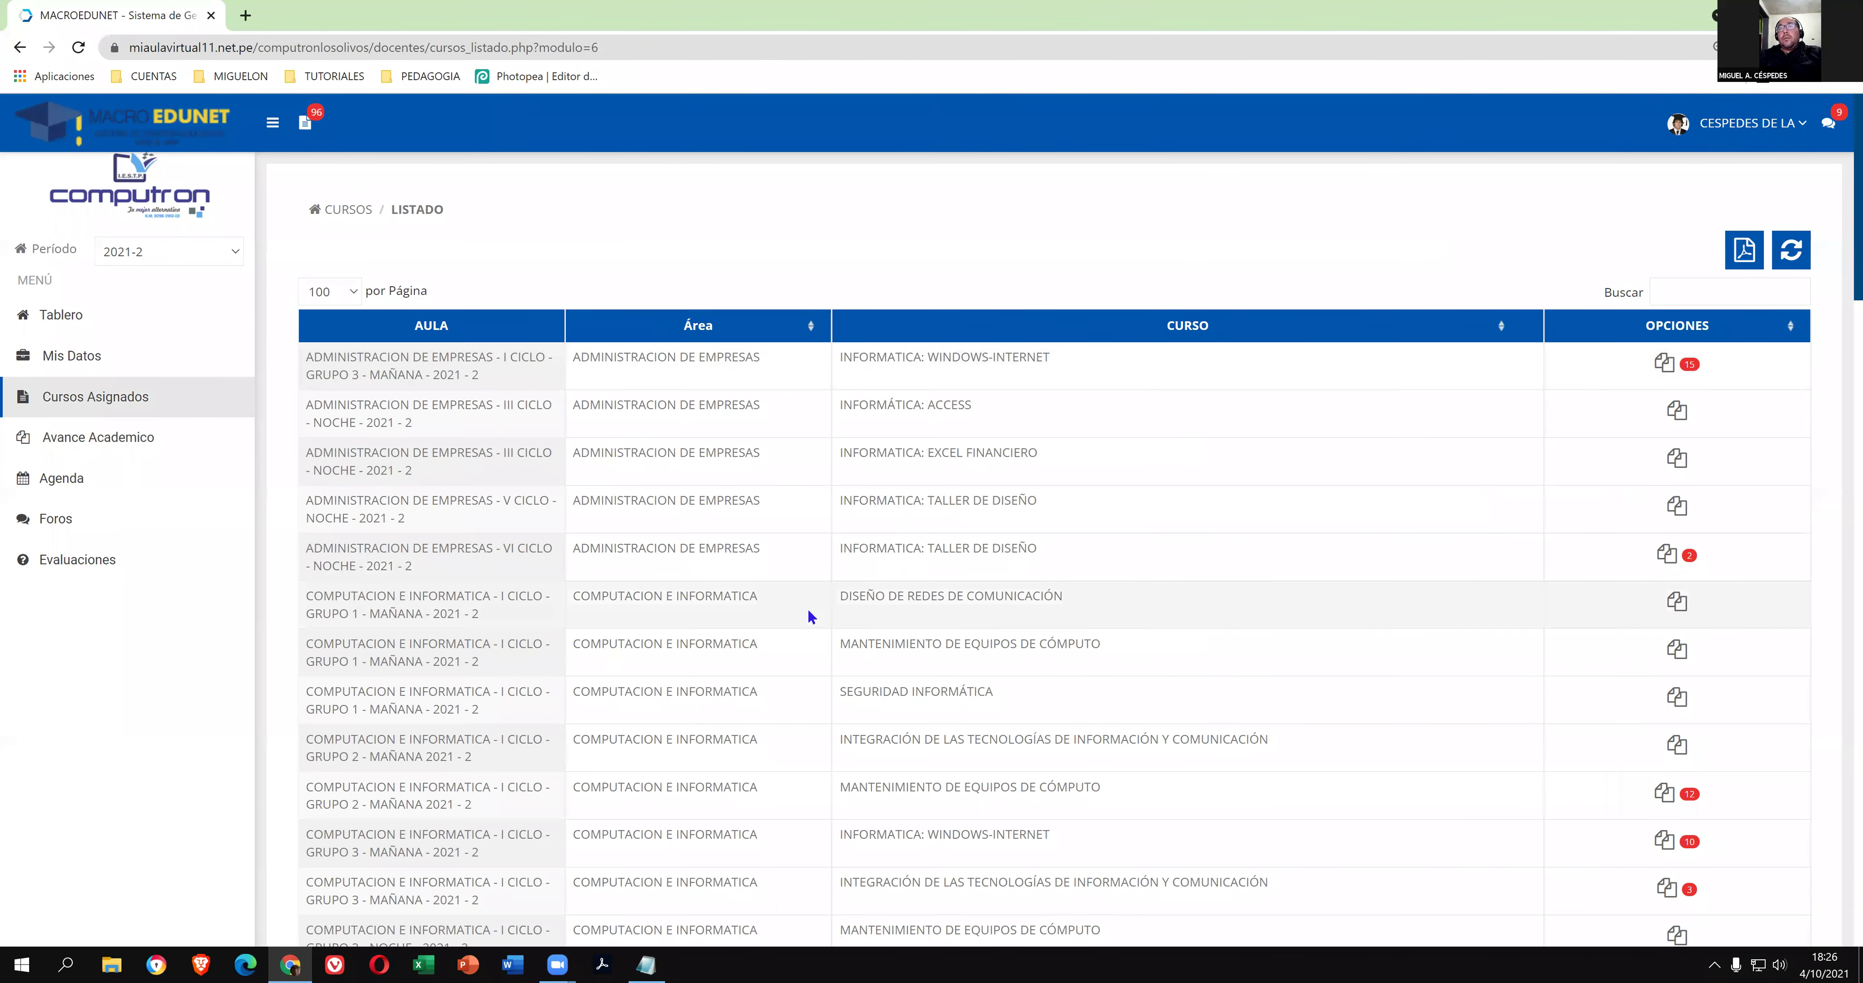
Open the DISEÑO 2D resources of the classroom DISEÑO GRAFICO - I CICLO - GRUPO 5 - NOCHE.
scroll(756, 572, down, 15)
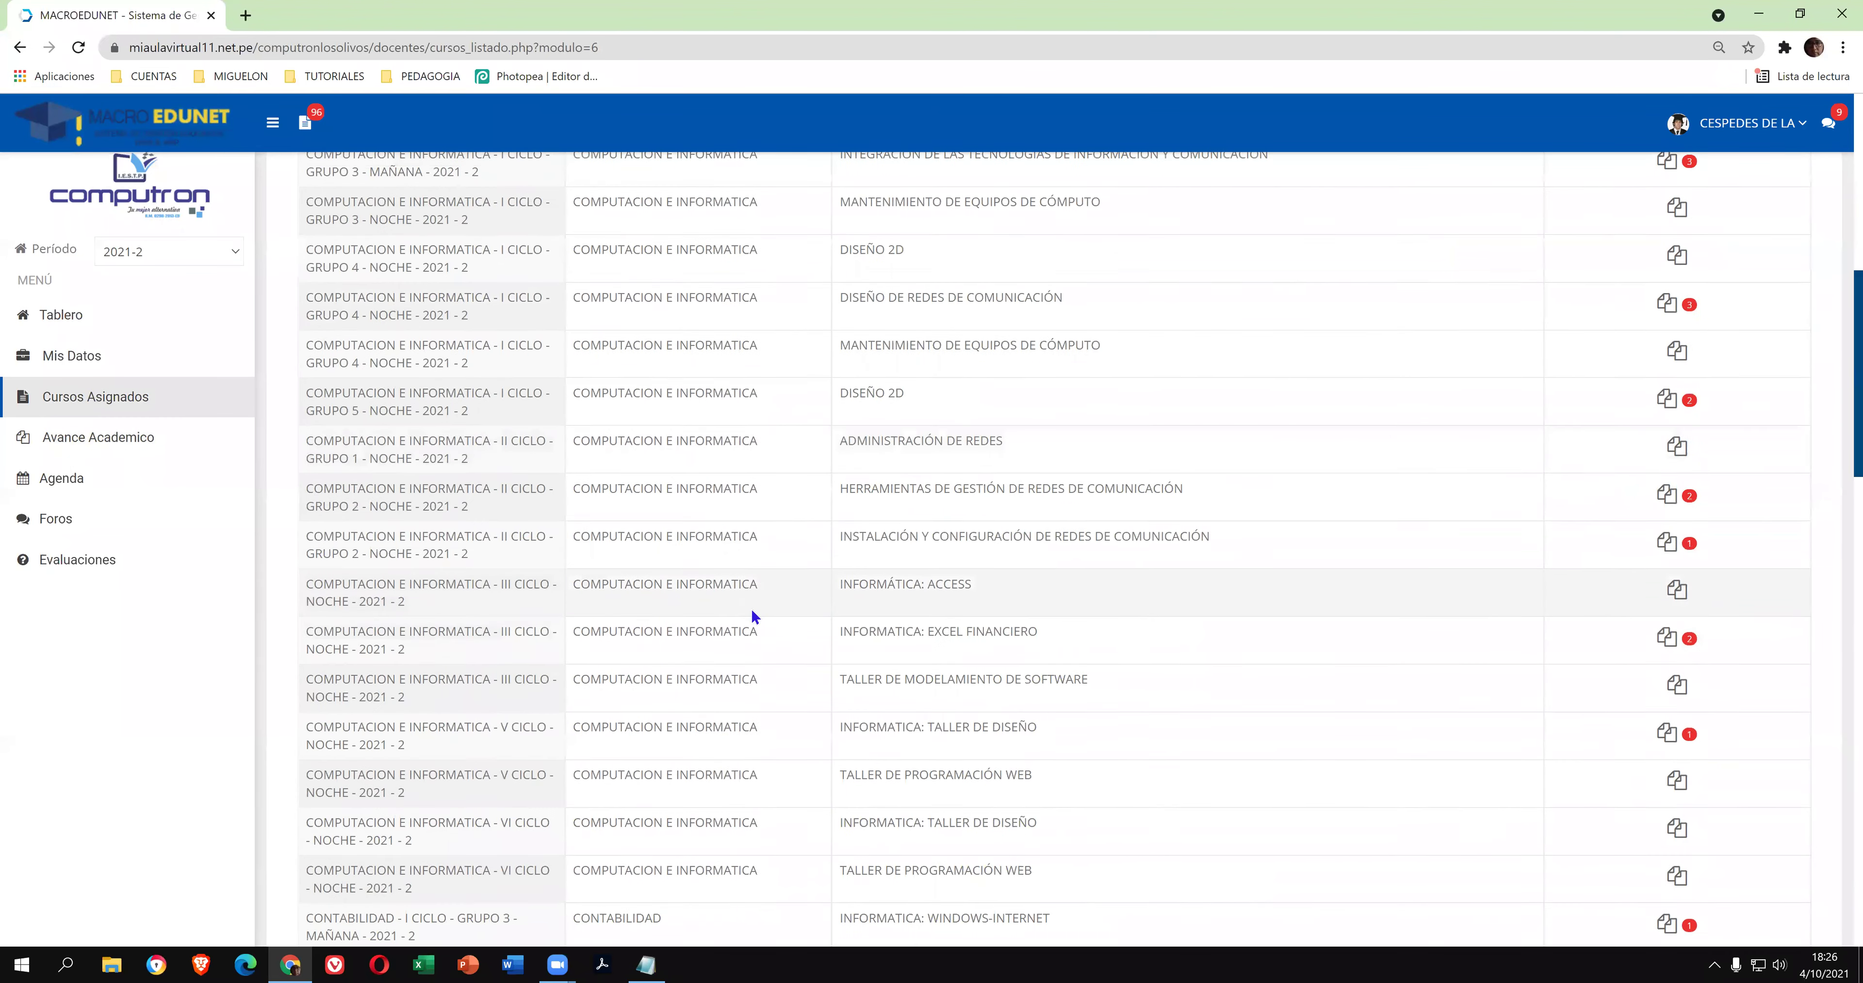
scroll(748, 621, down, 9)
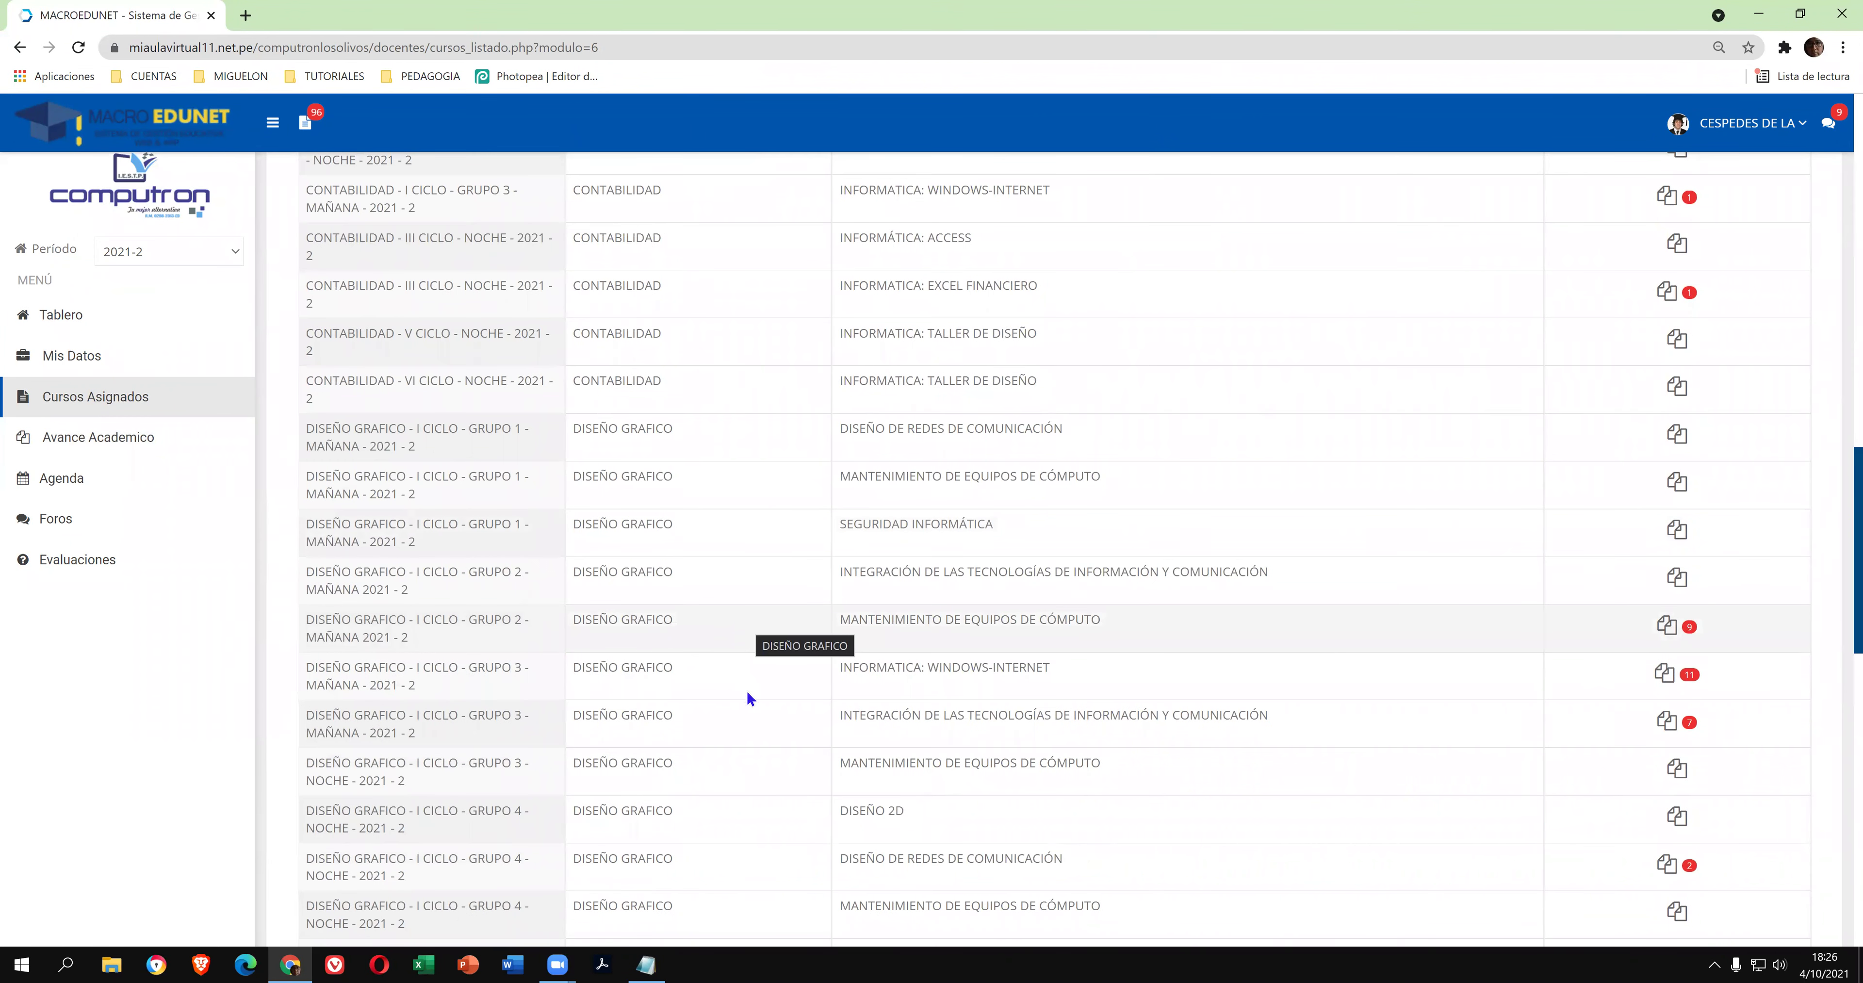
scroll(746, 690, down, 1)
scroll(865, 823, down, 1)
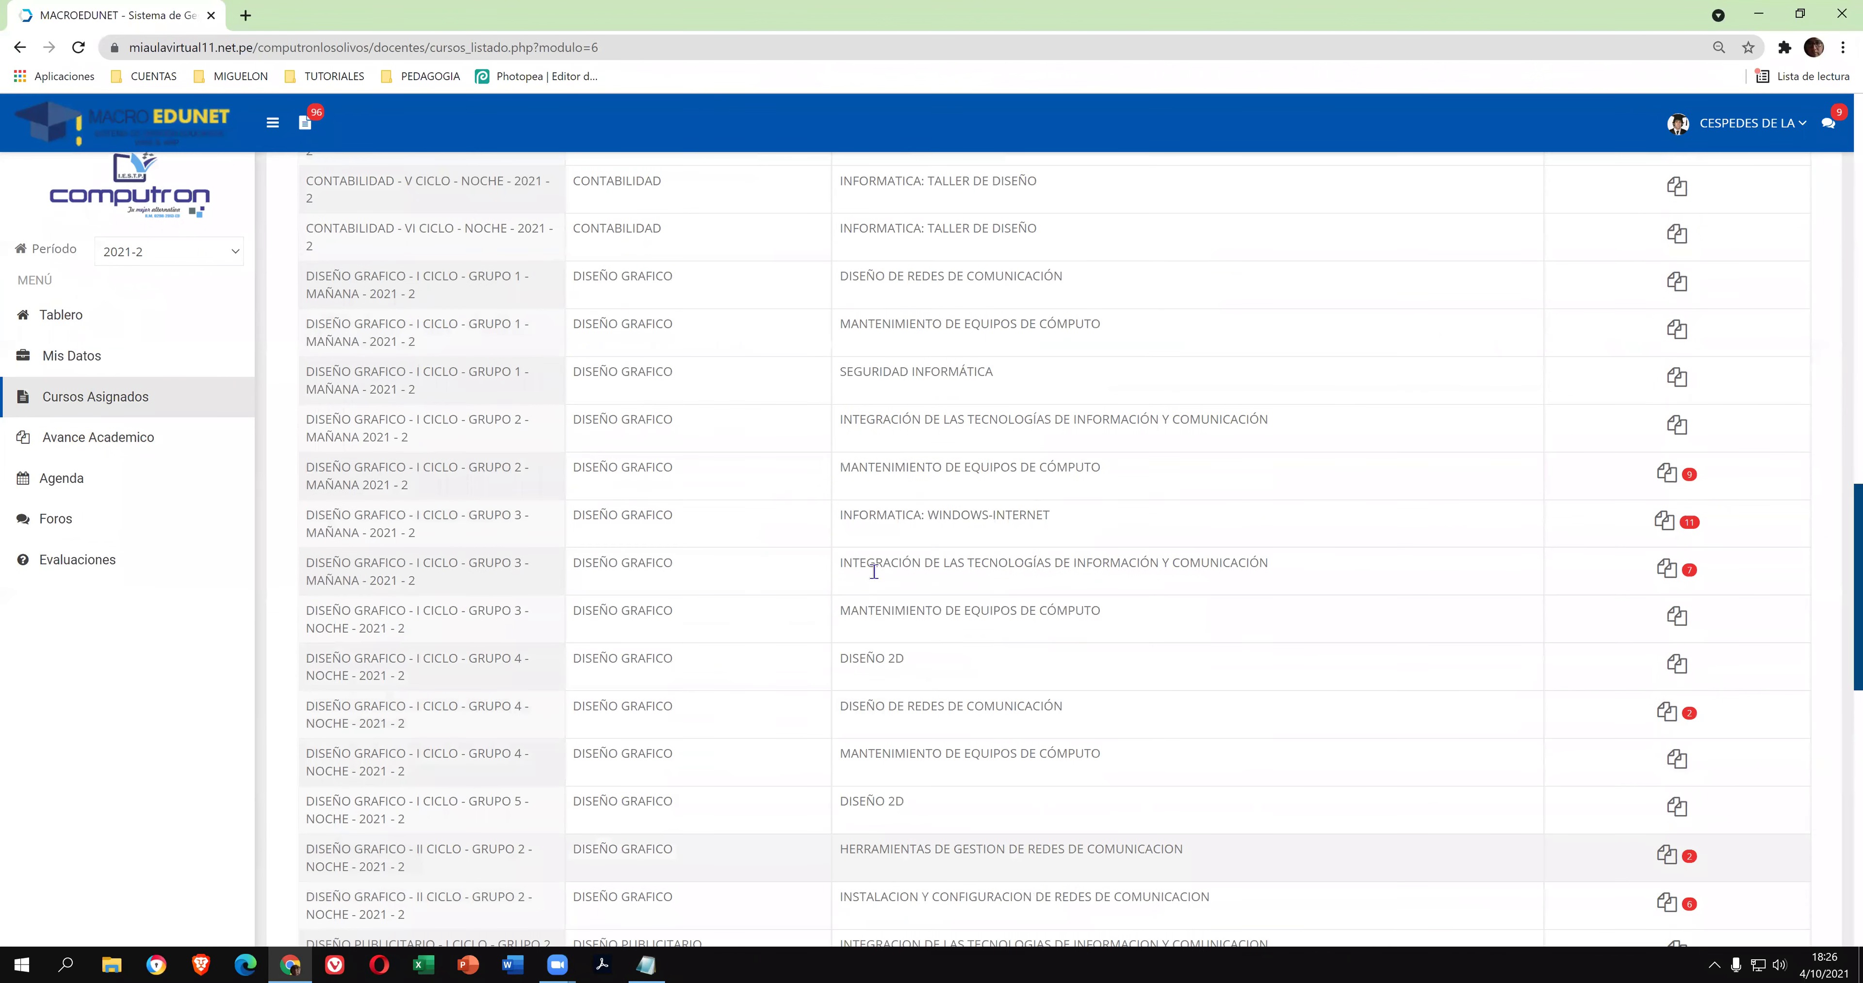
scroll(839, 586, down, 3)
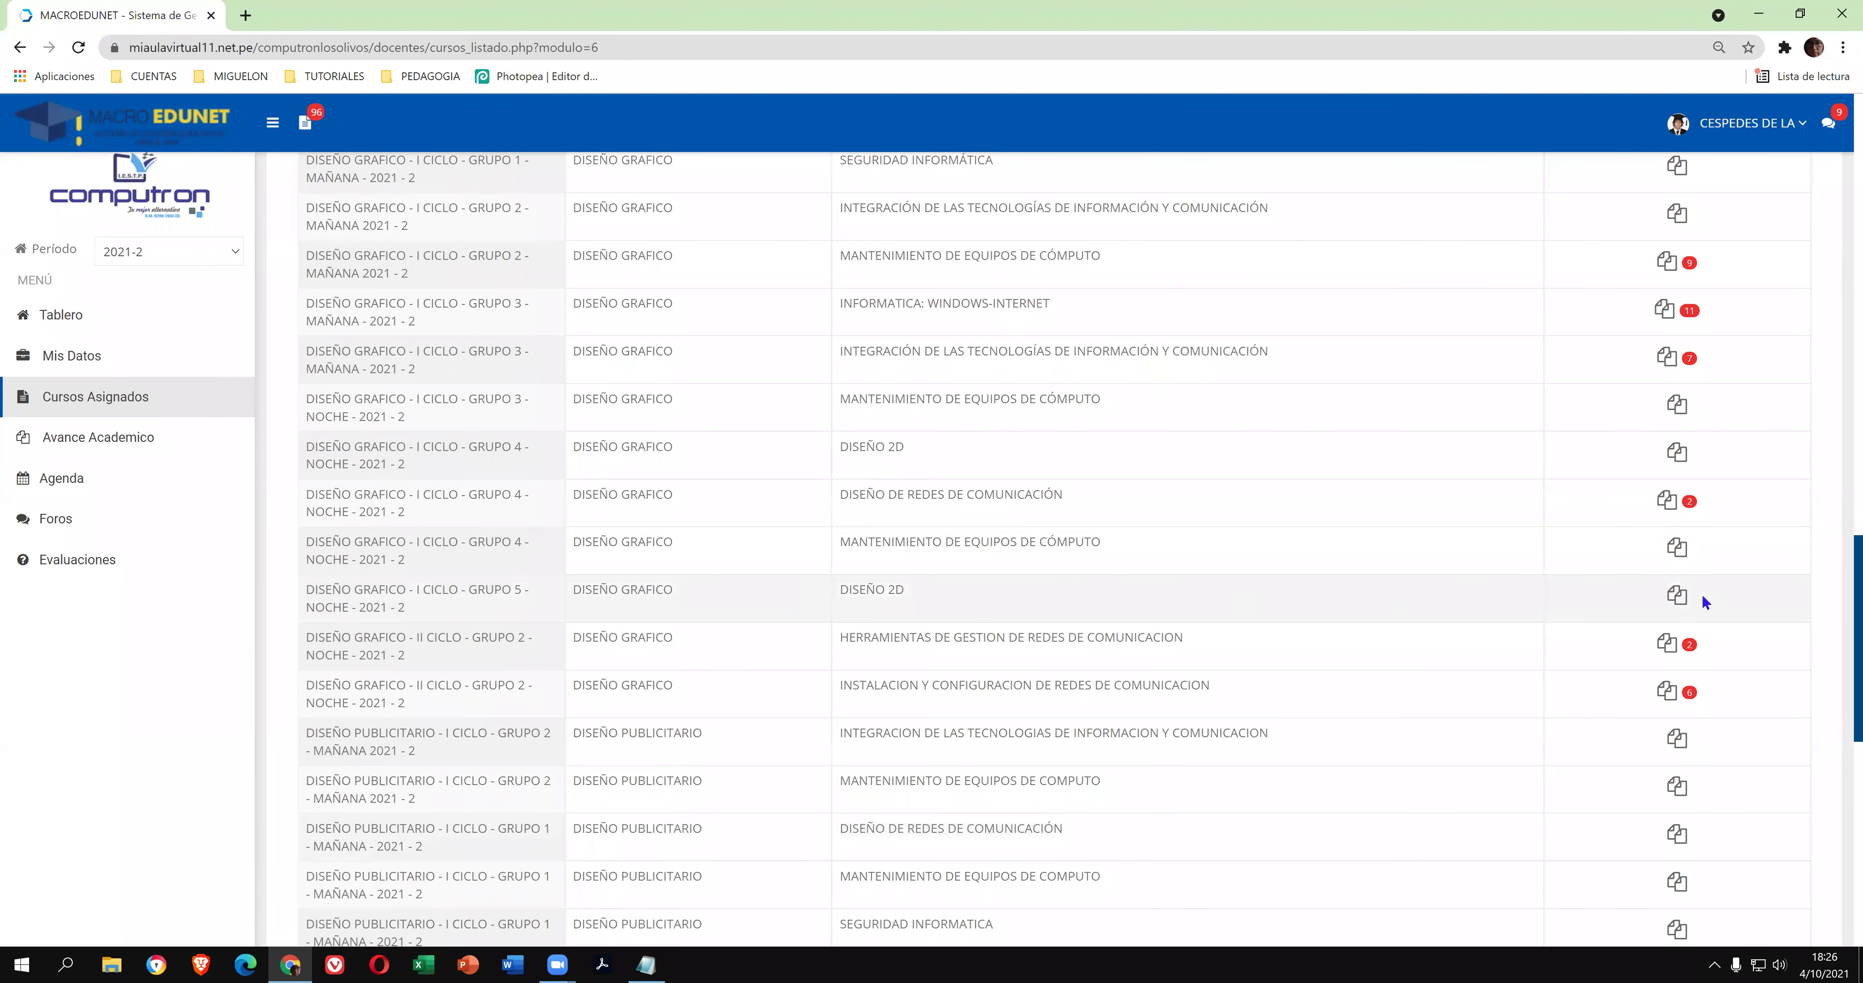
click(1679, 597)
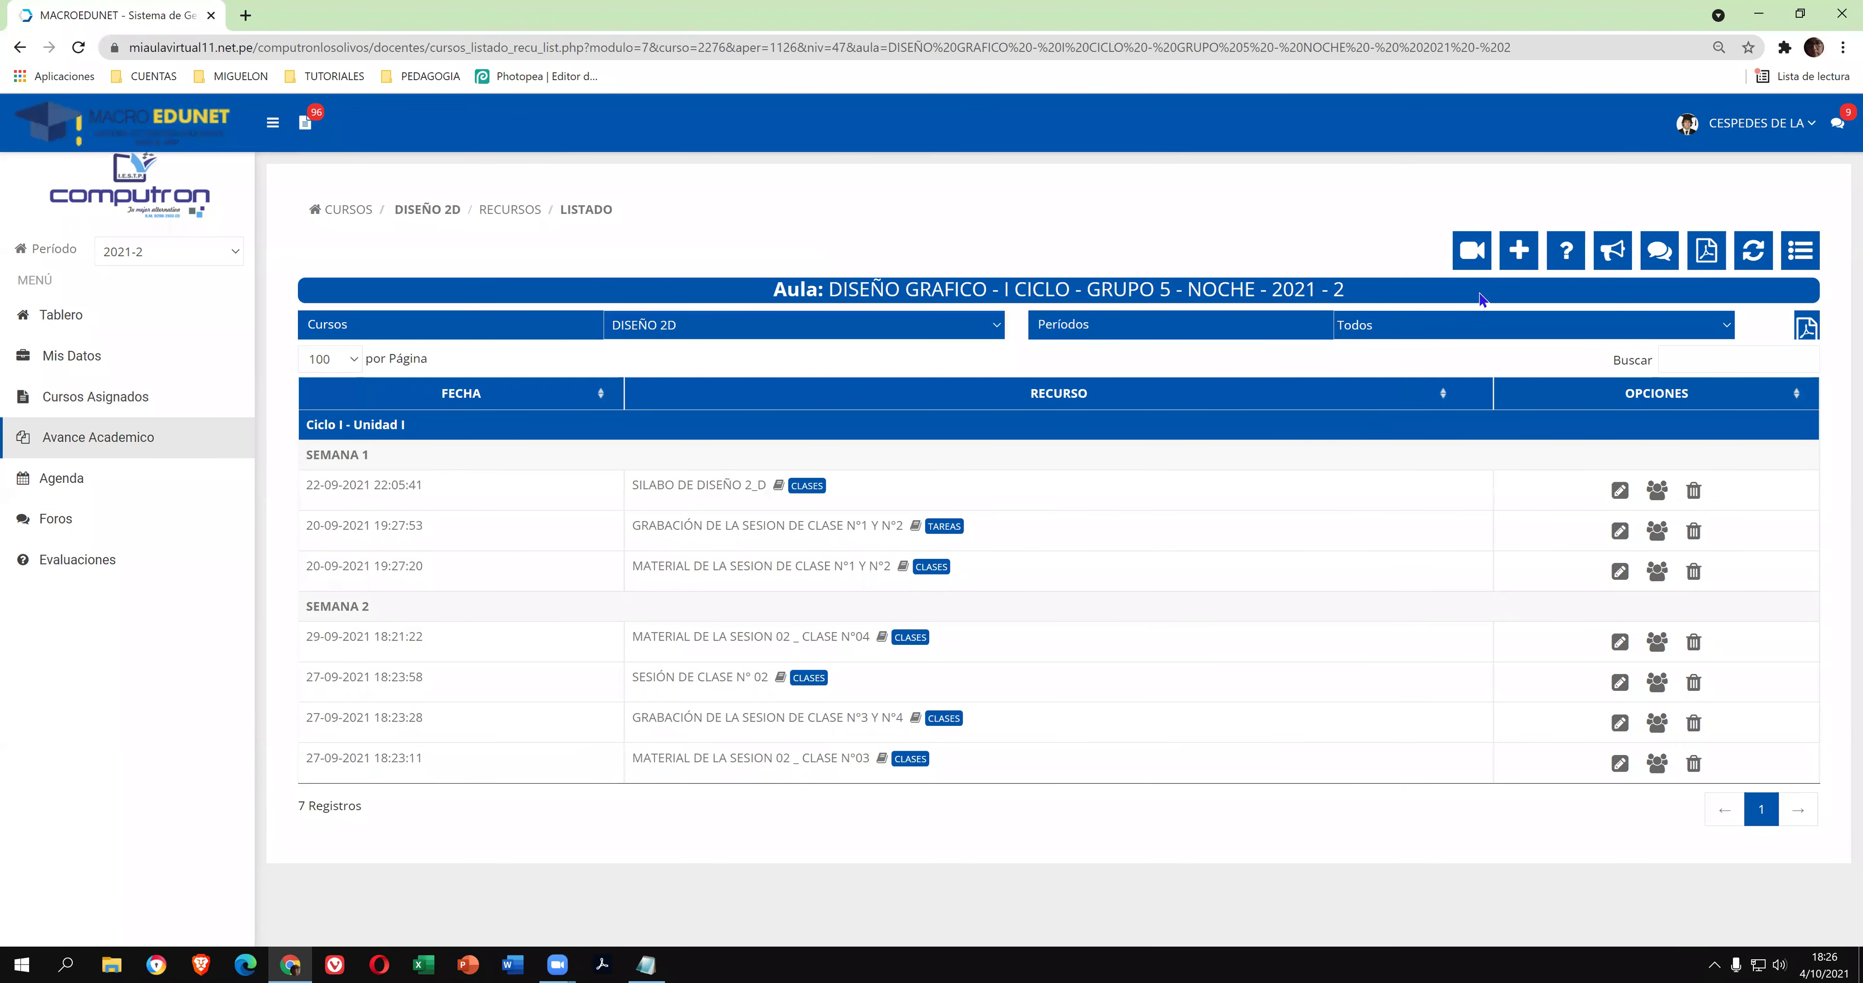
Start a new resource and paste "MATERIAL DE LA SESION DE CLASE N°03" as its Descripción.
click(1519, 249)
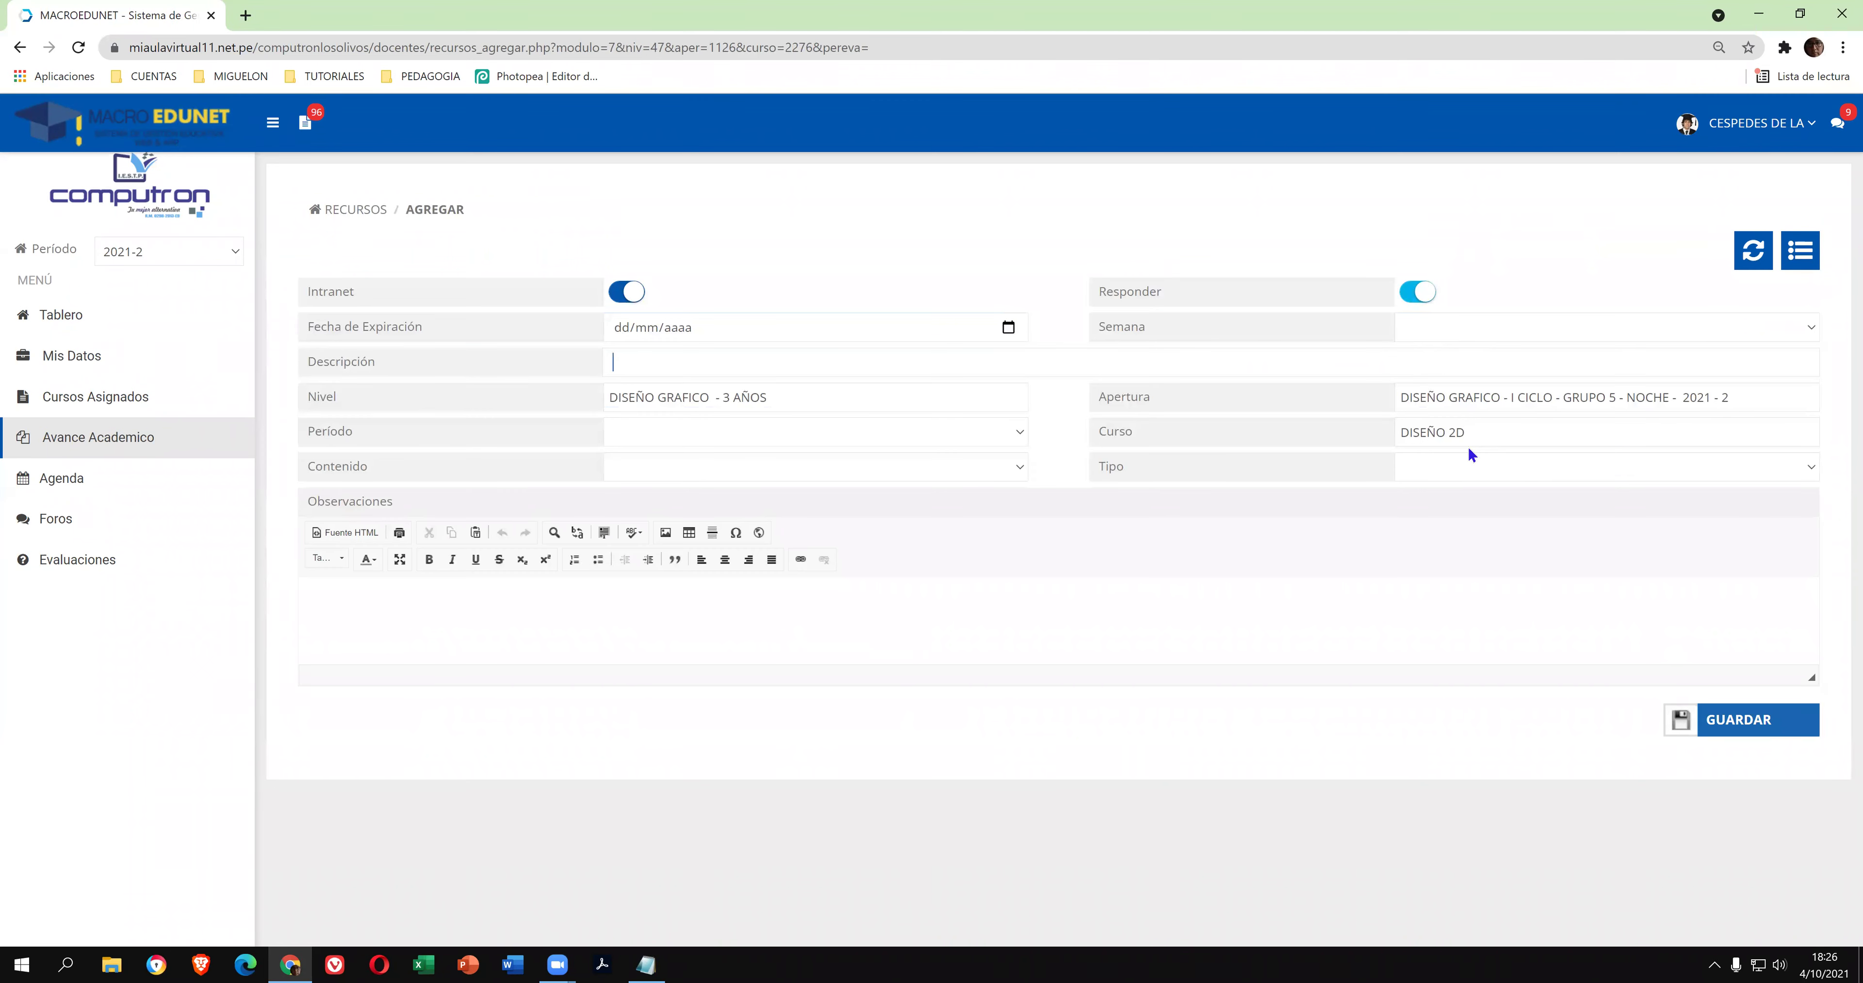
right_click(1428, 365)
click(1494, 485)
Set the material resource to SEMANA 3, type DOCUMENTOS, content CLASES and period Ciclo I - Unidad I.
click(1513, 336)
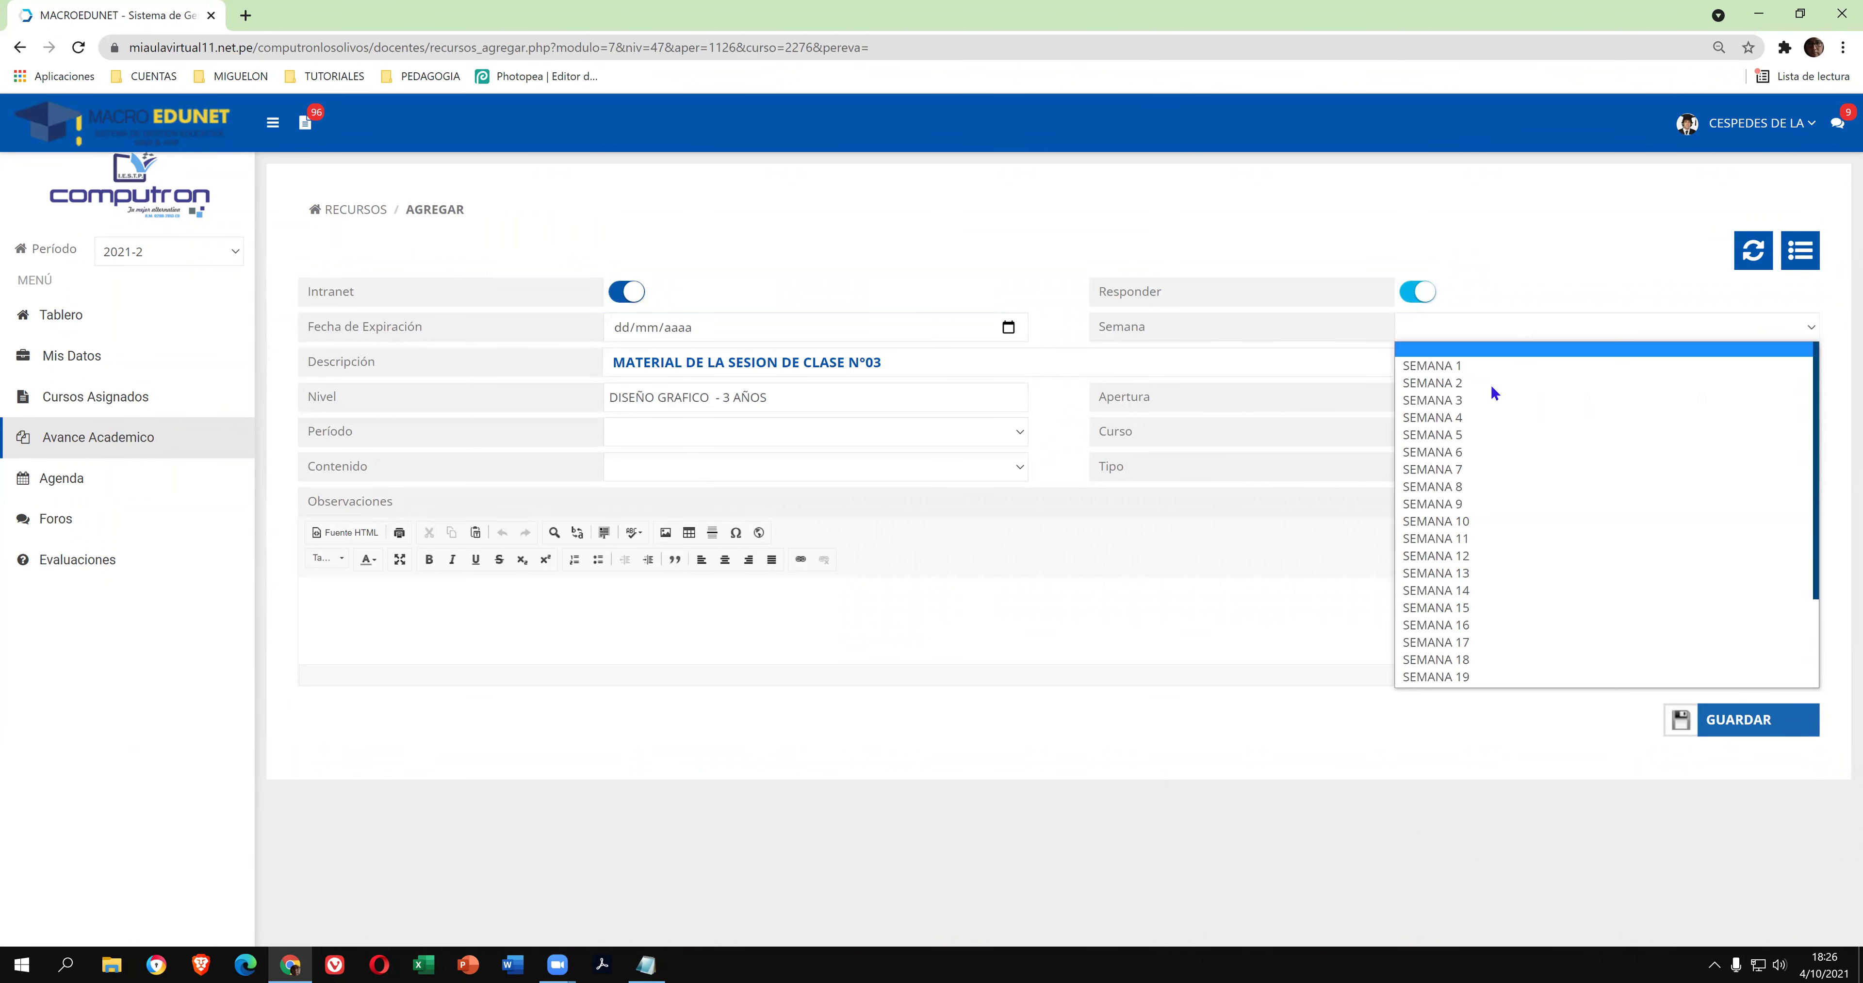
click(1482, 401)
click(1483, 466)
click(1479, 509)
click(907, 469)
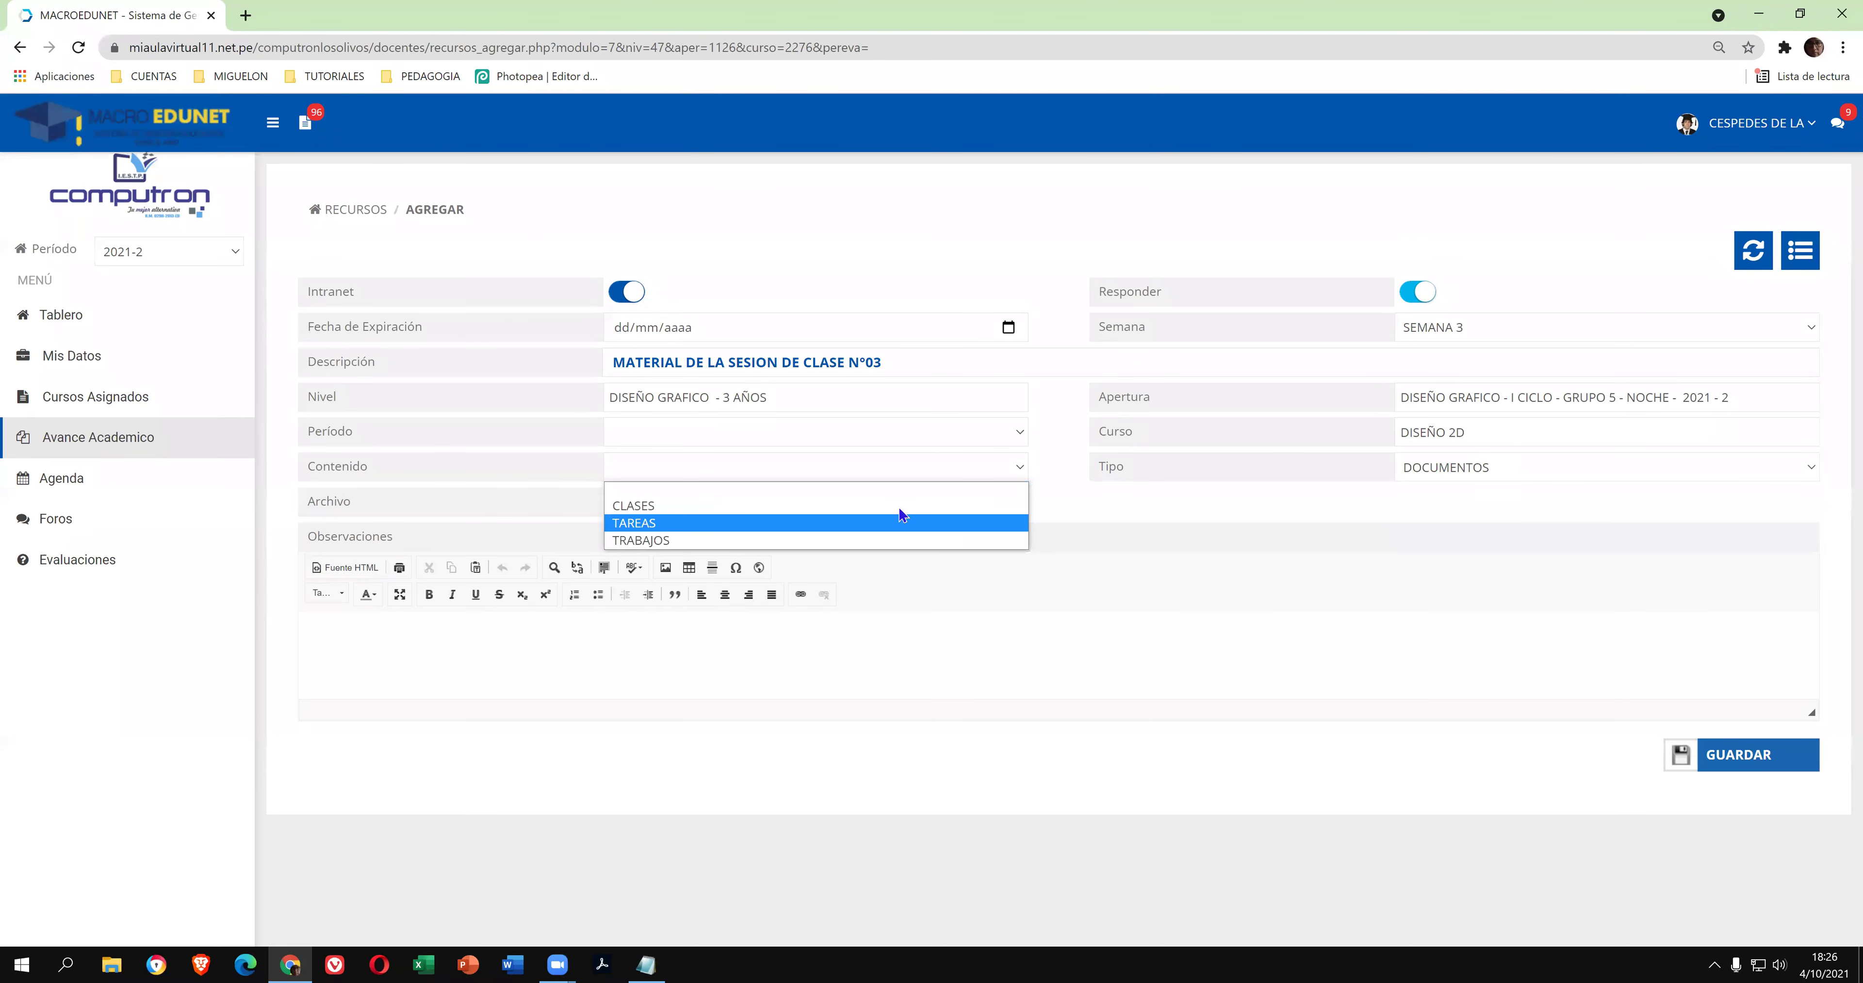
click(903, 505)
click(910, 432)
click(906, 468)
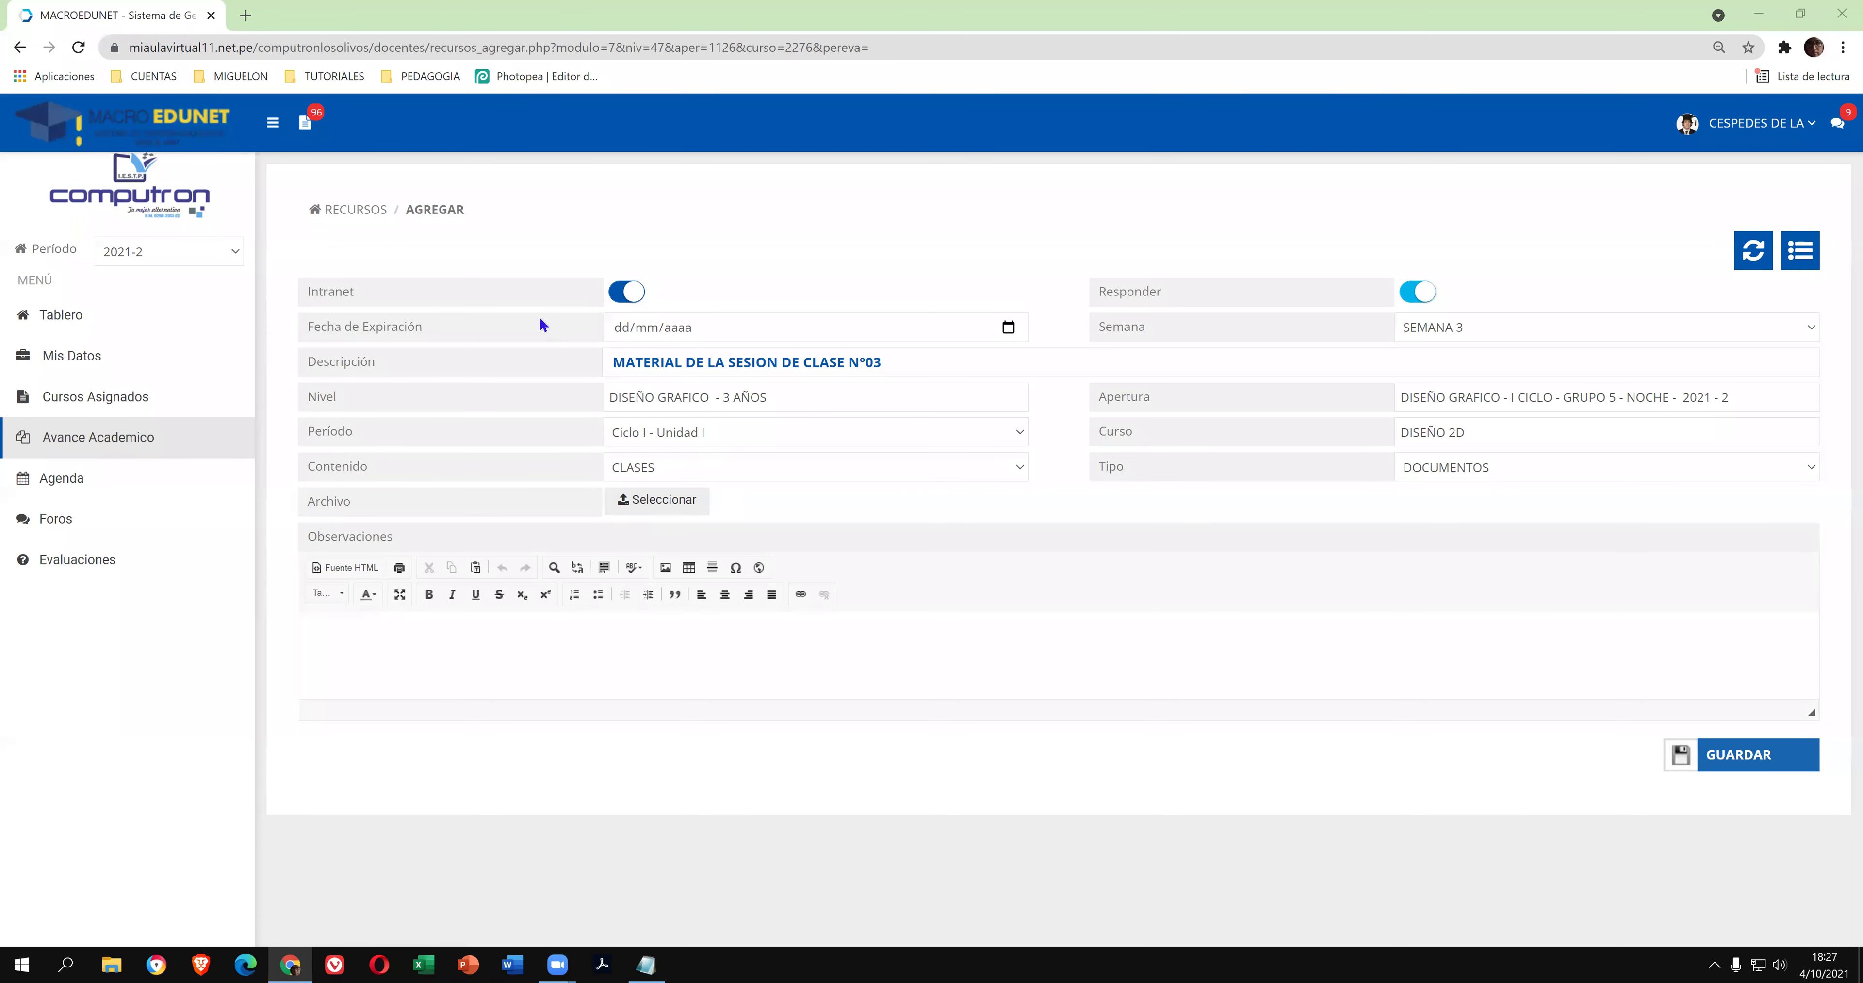
Attach the class material file to the DISEÑO GRAFICO group's resource and save it.
click(400, 156)
click(399, 155)
click(1783, 770)
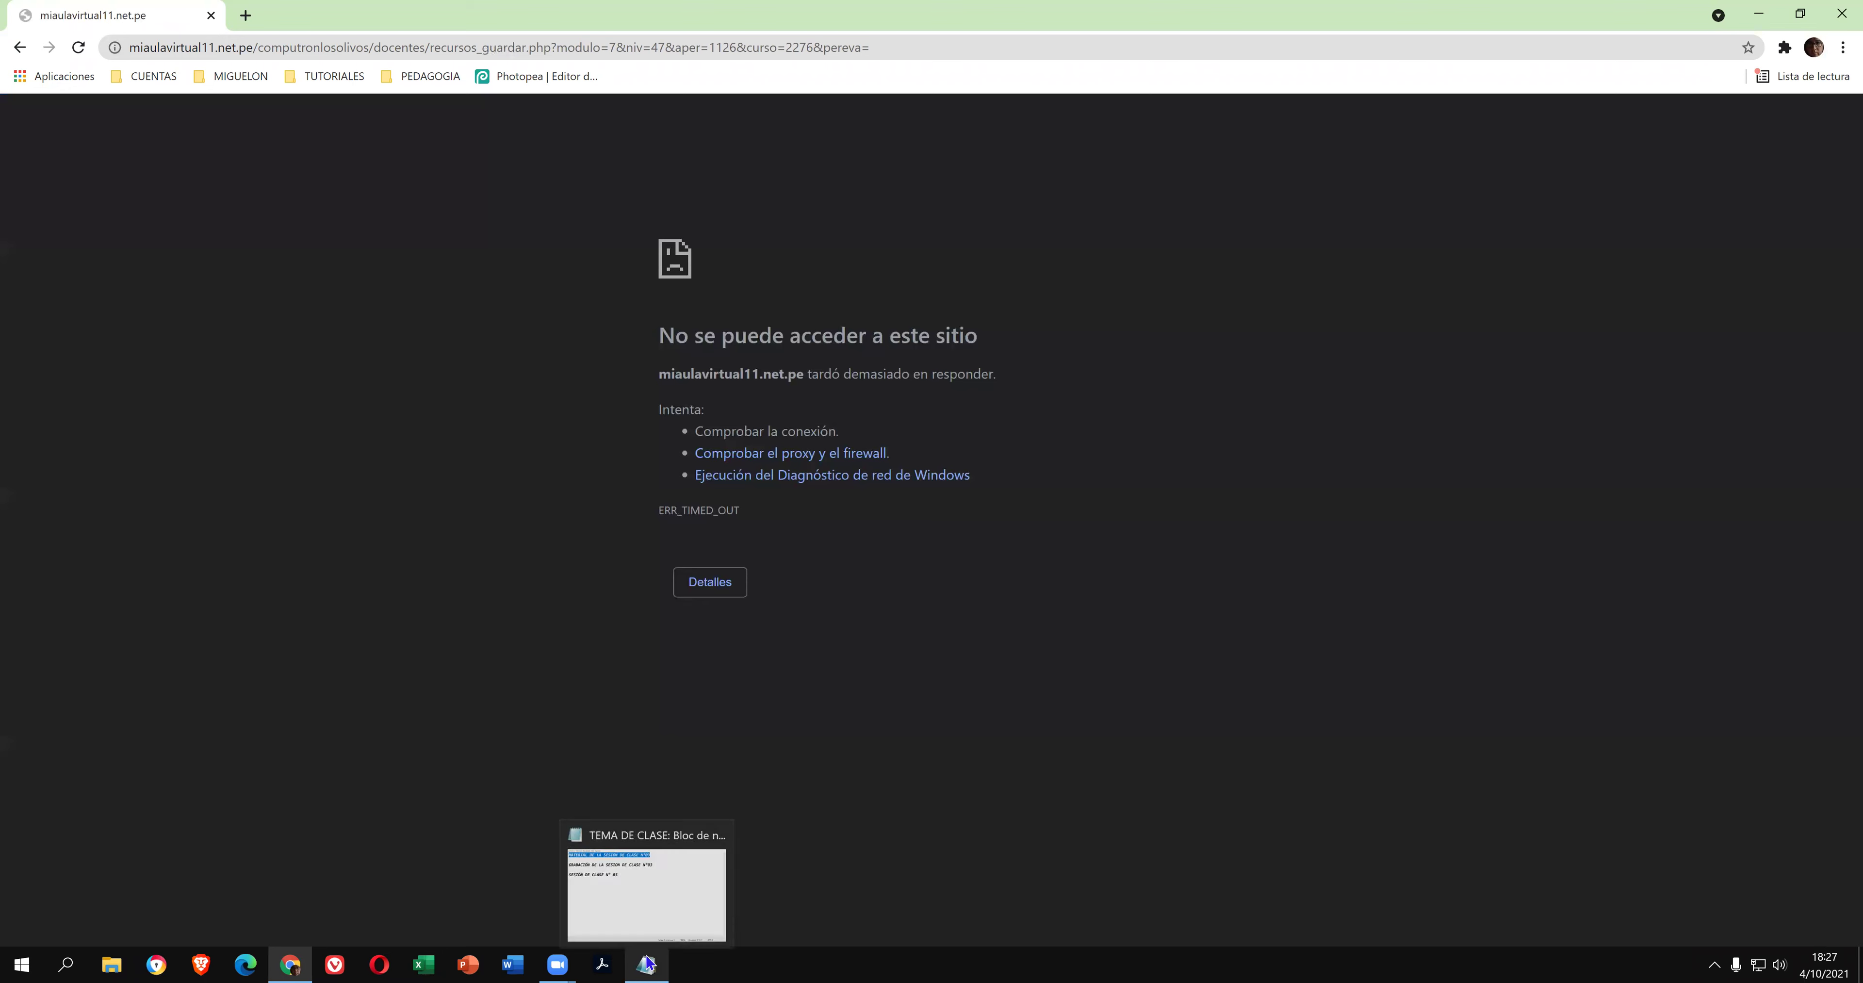
Try to reload the timed-out save page and resubmit the material resource's form data.
click(648, 963)
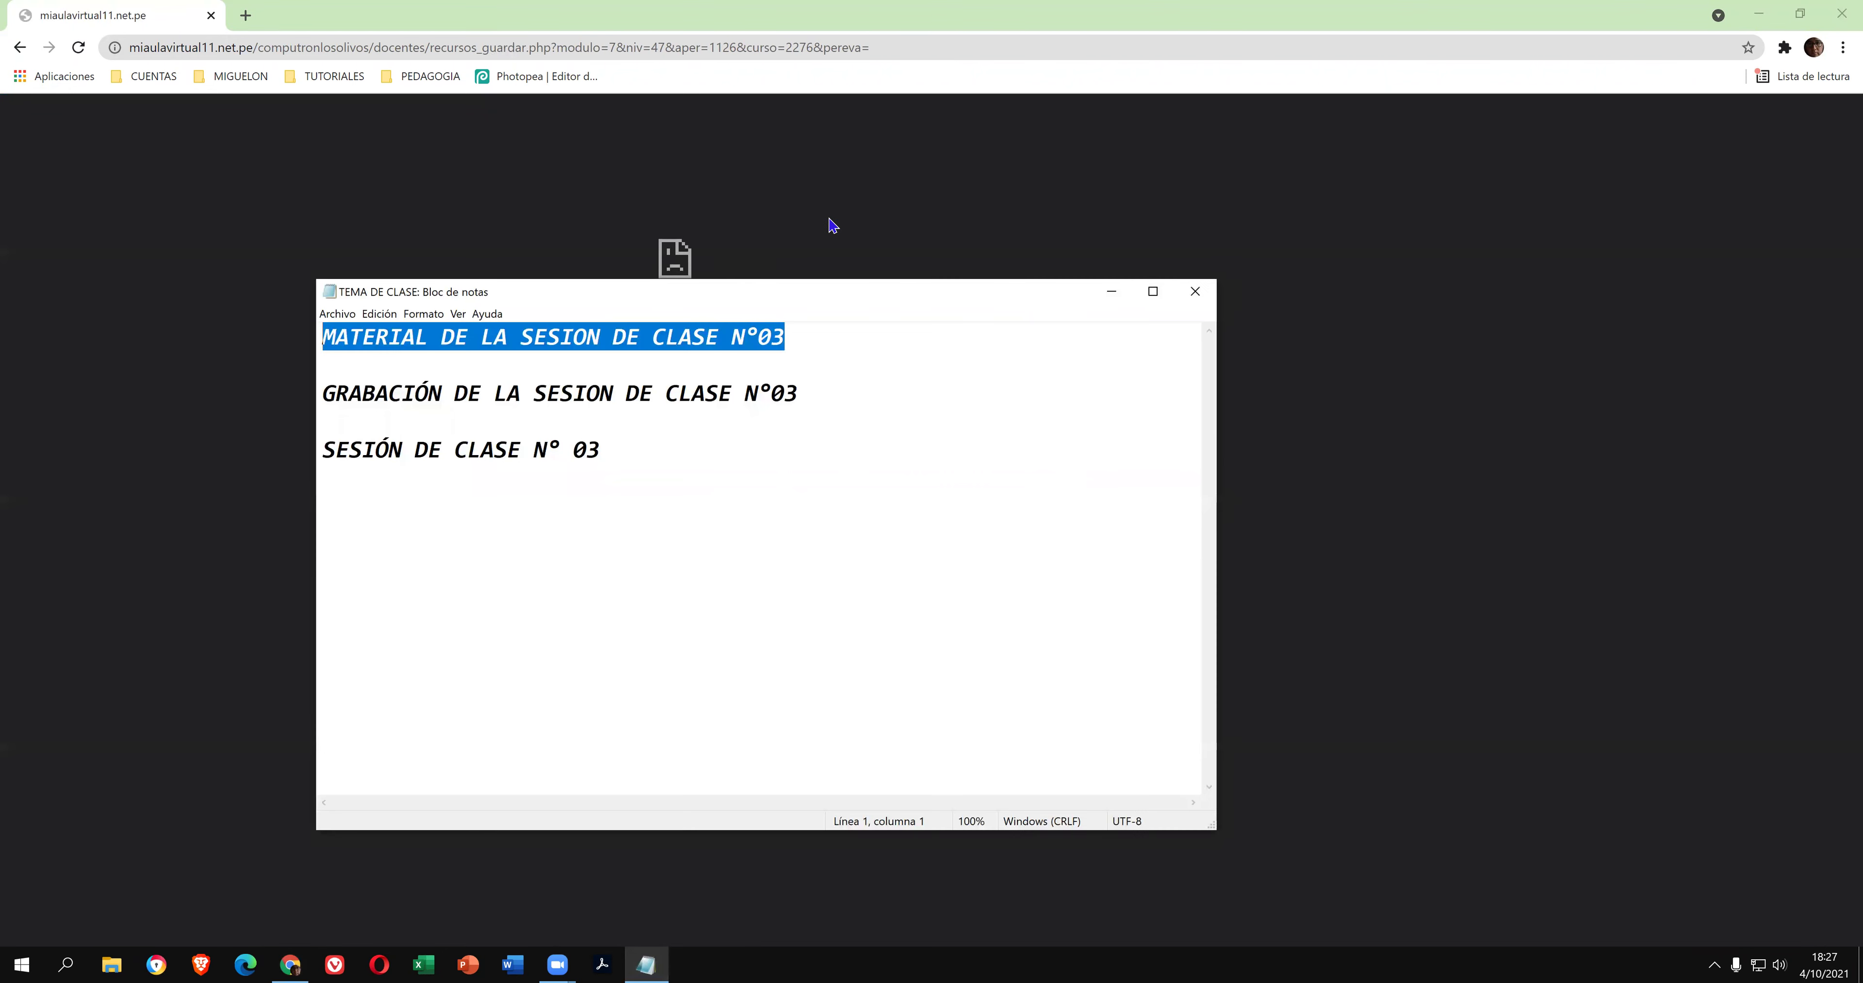
click(828, 246)
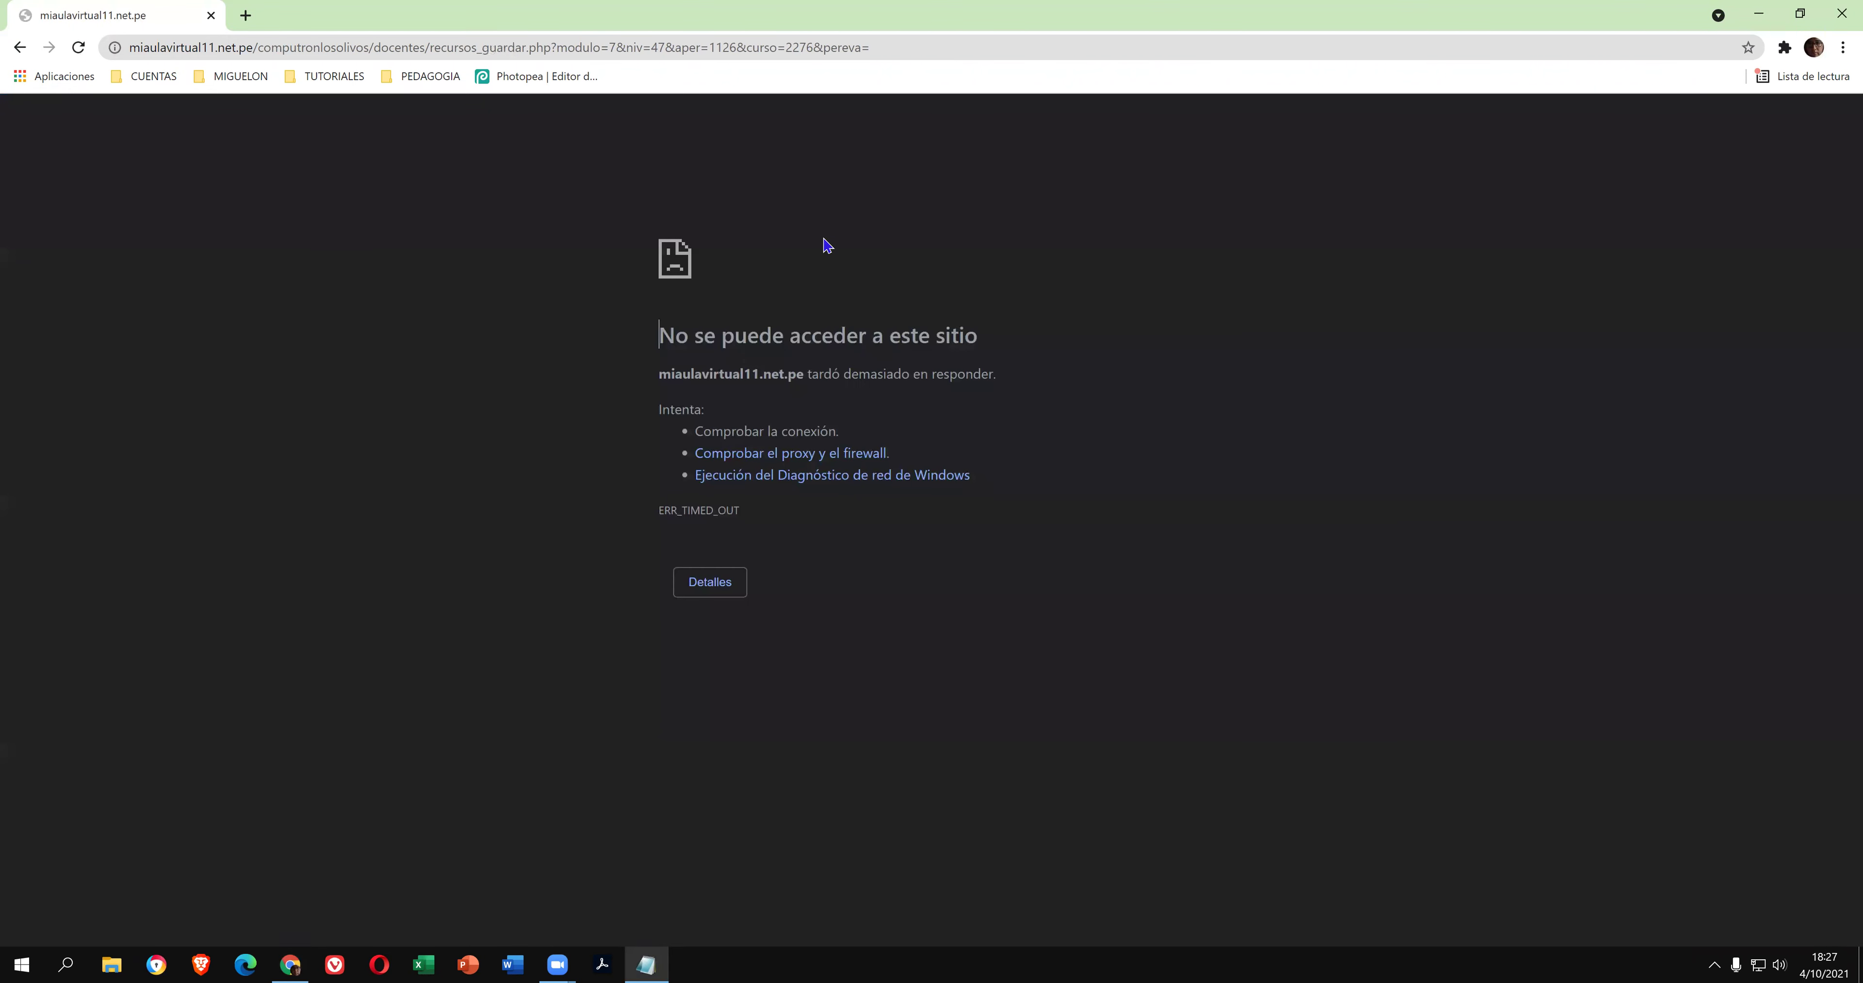
click(79, 49)
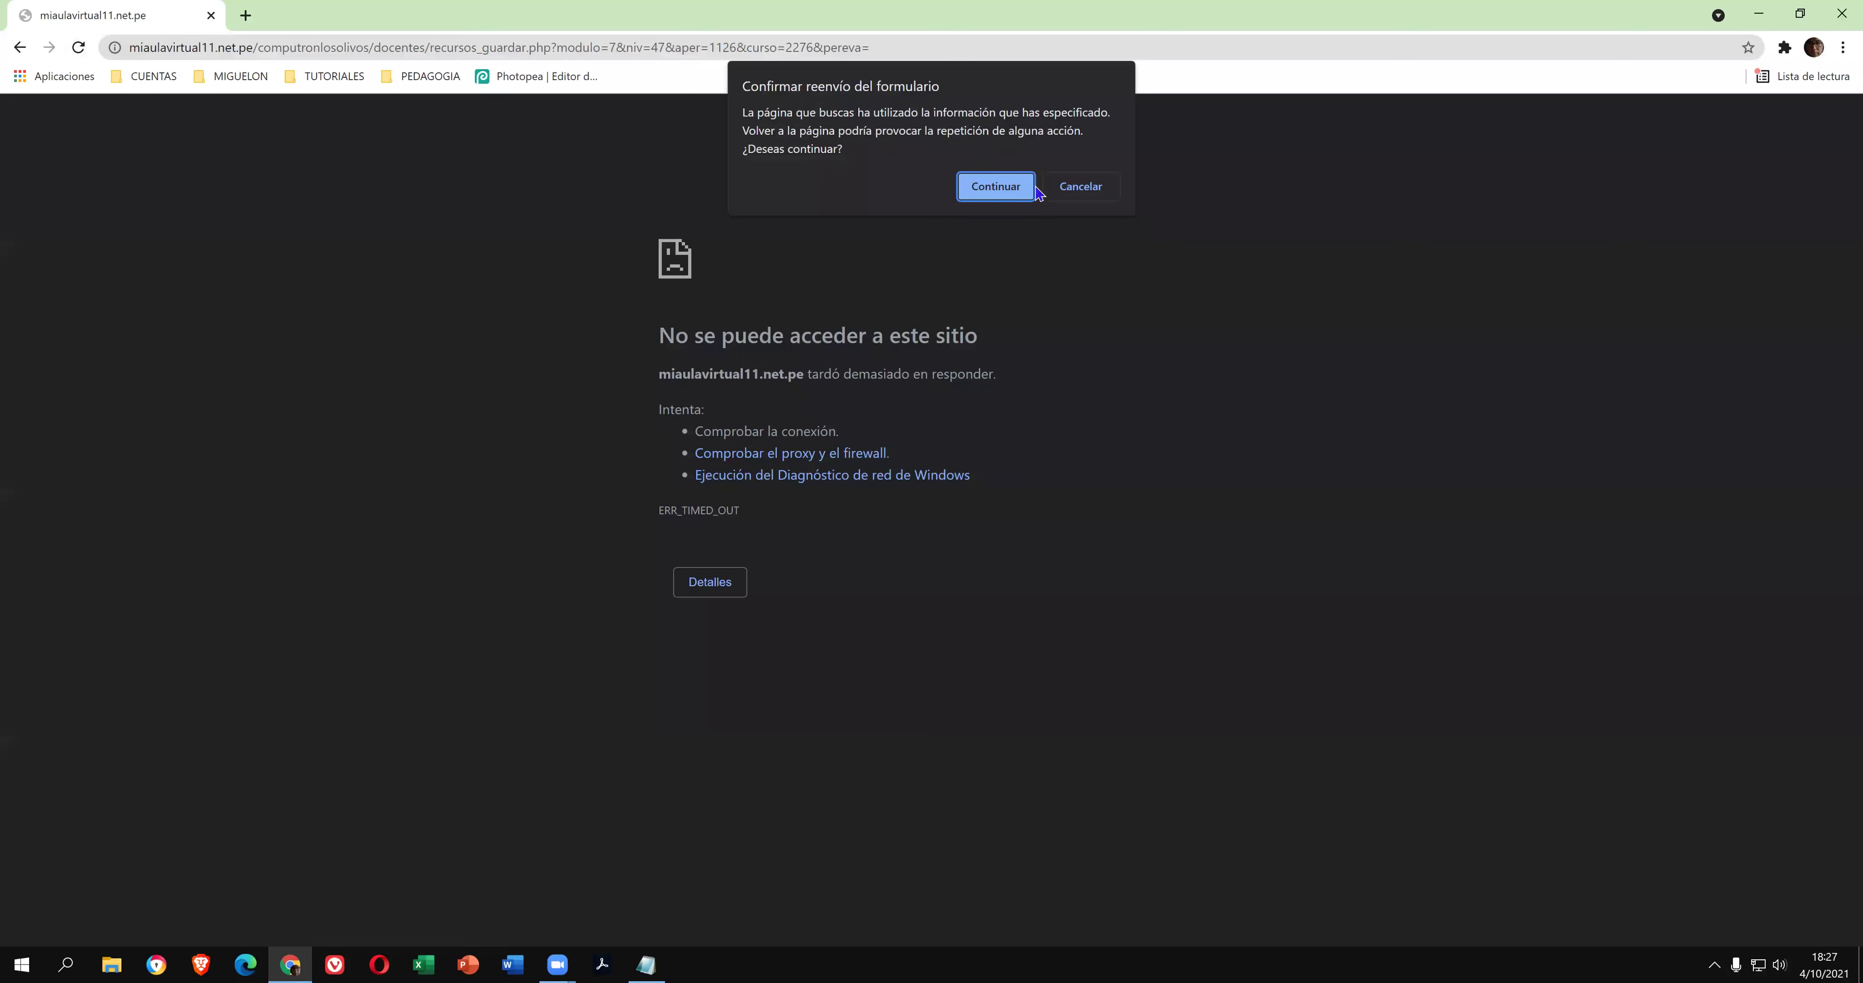
click(1013, 186)
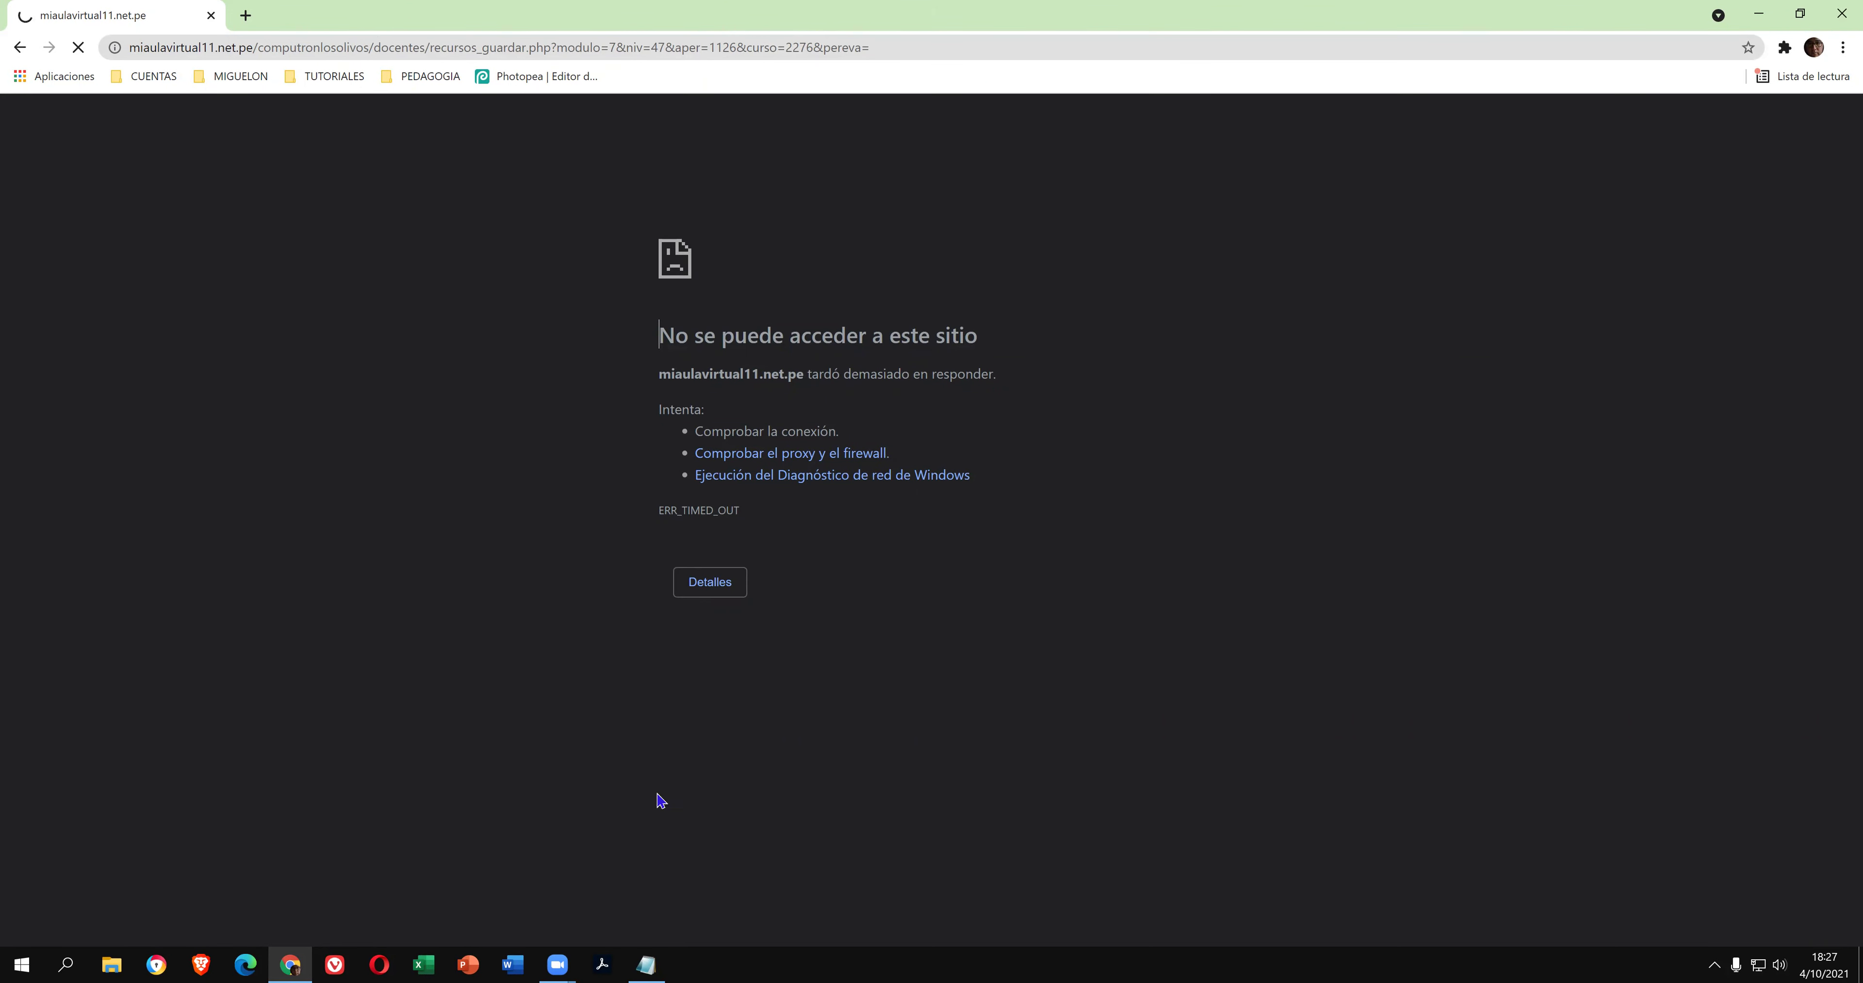
Copy "GRABACIÓN DE LA SESION DE CLASE N°03" from the Notepad note and return to the browser.
click(654, 962)
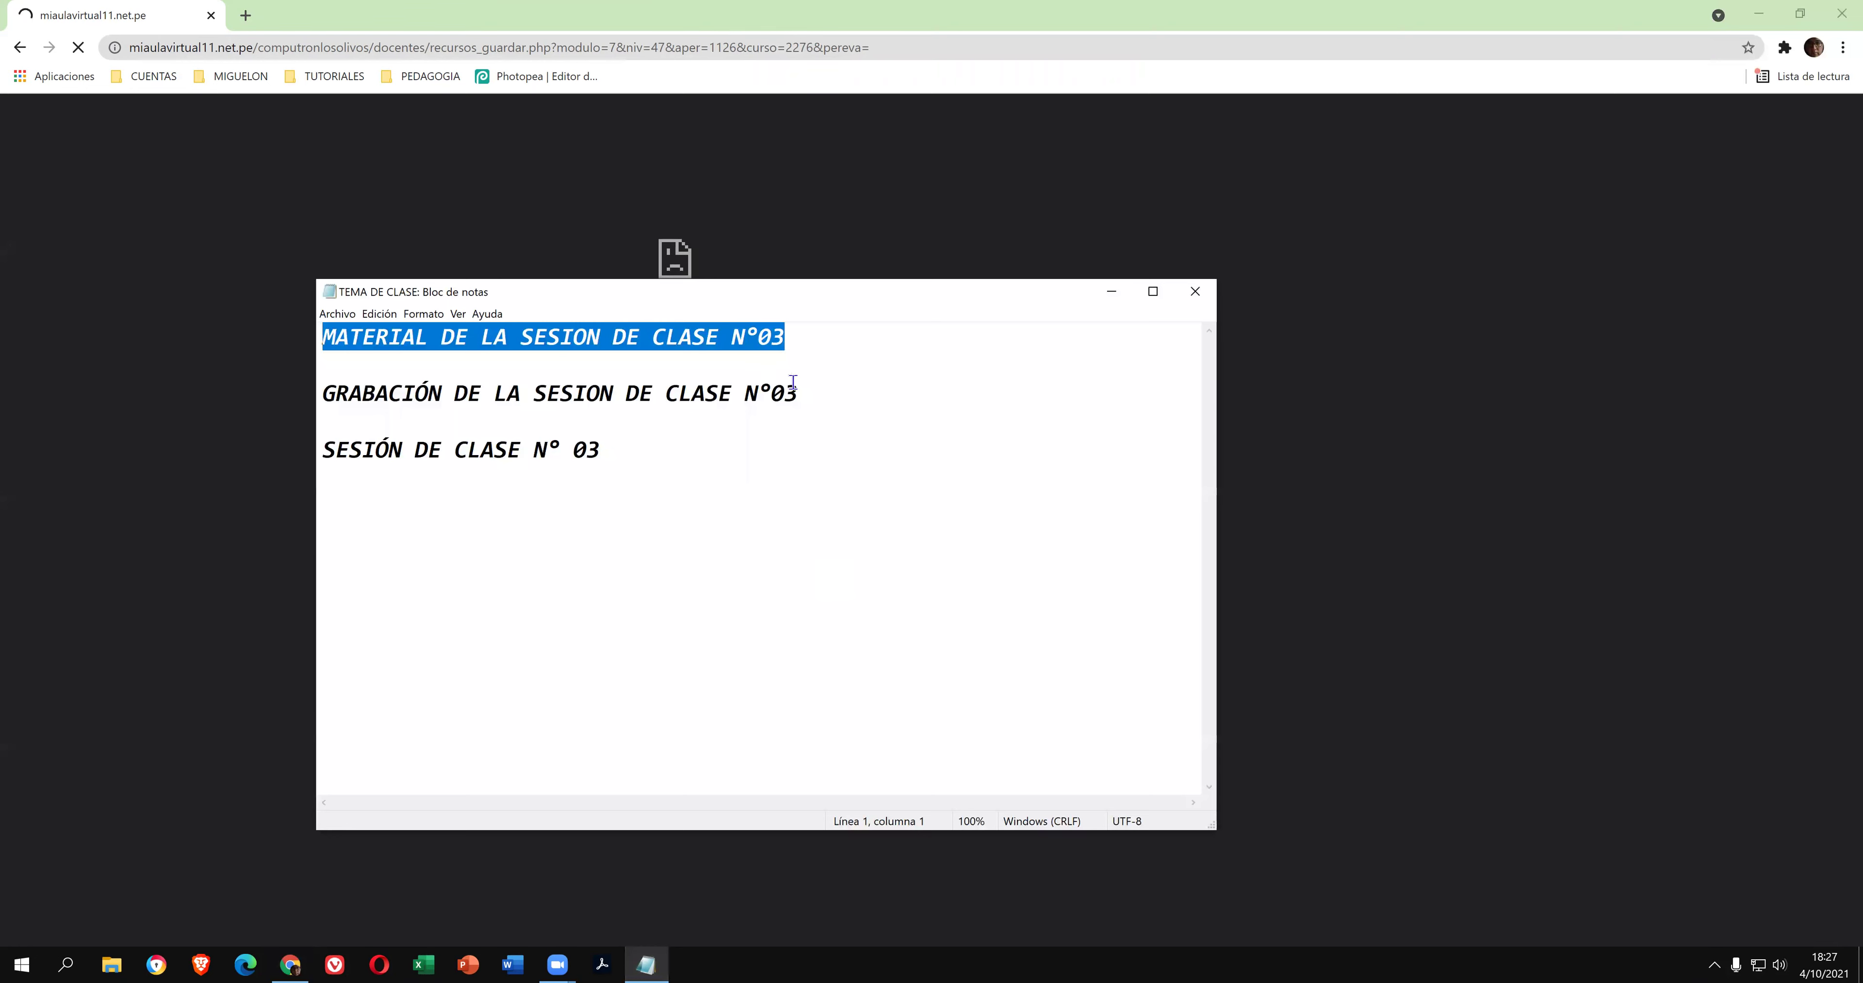
drag(802, 392, 258, 389)
right_click(441, 391)
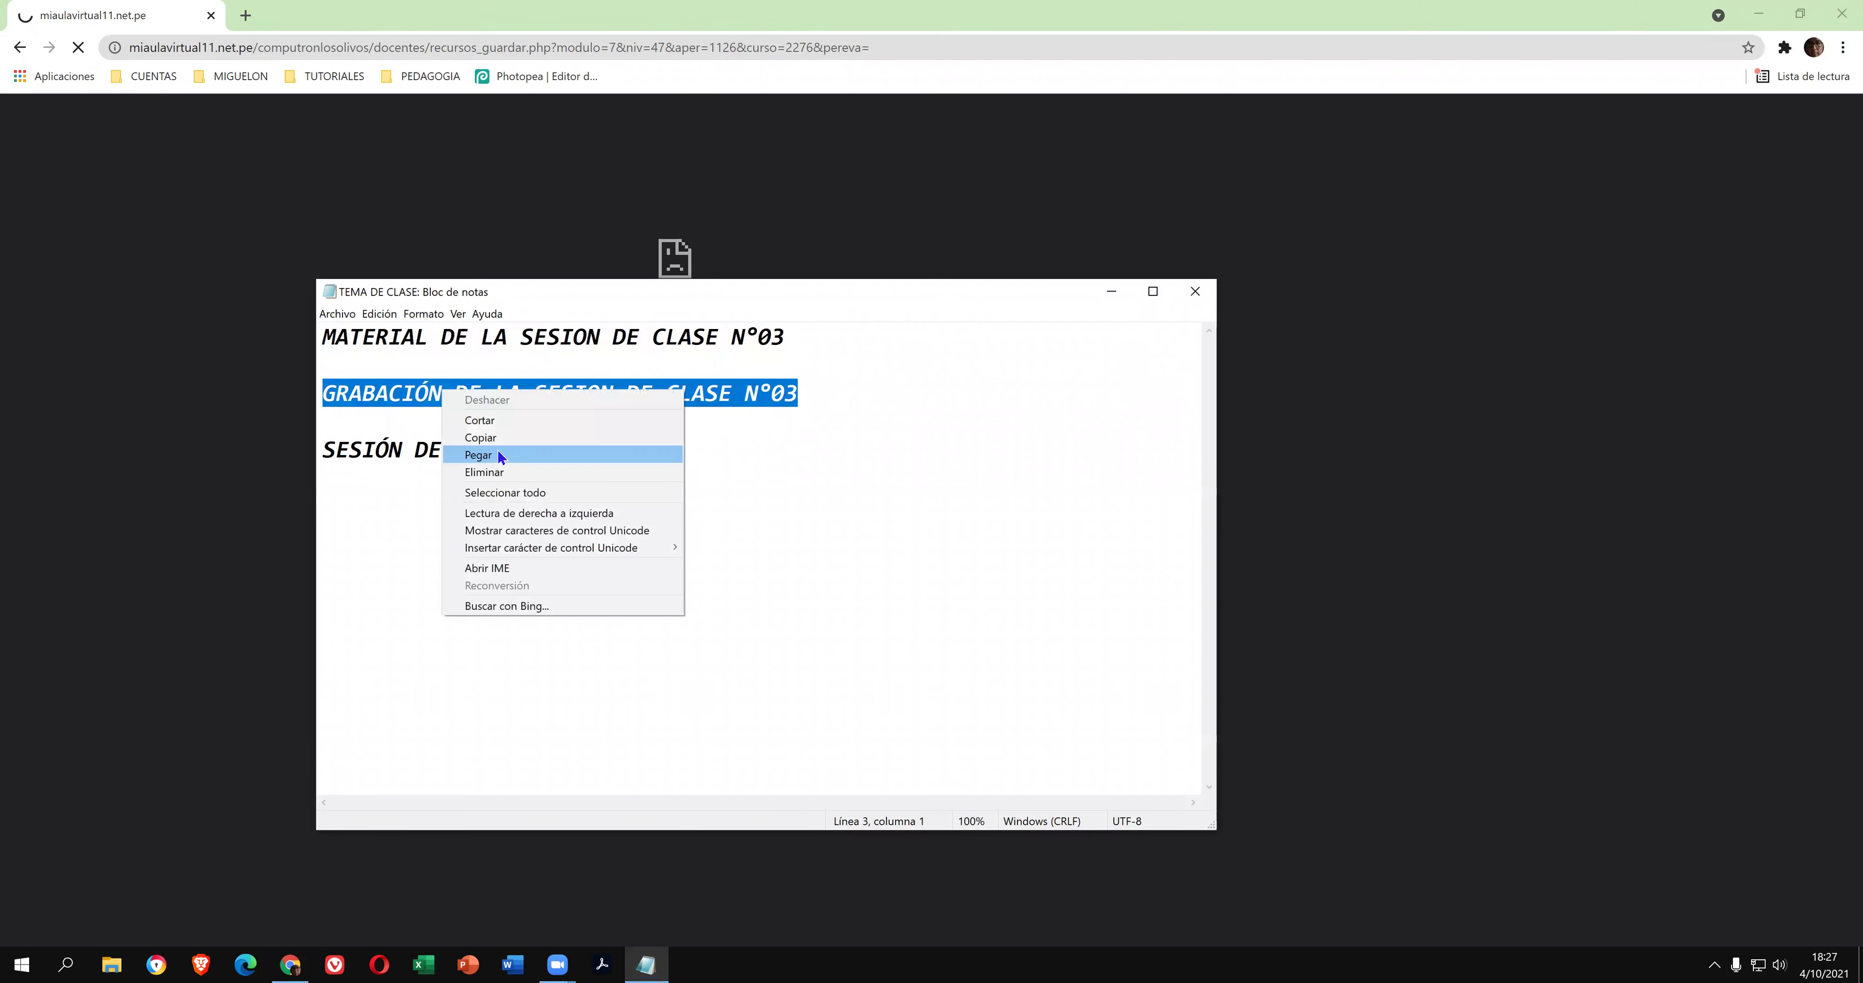
click(502, 439)
key(alt+Tab)
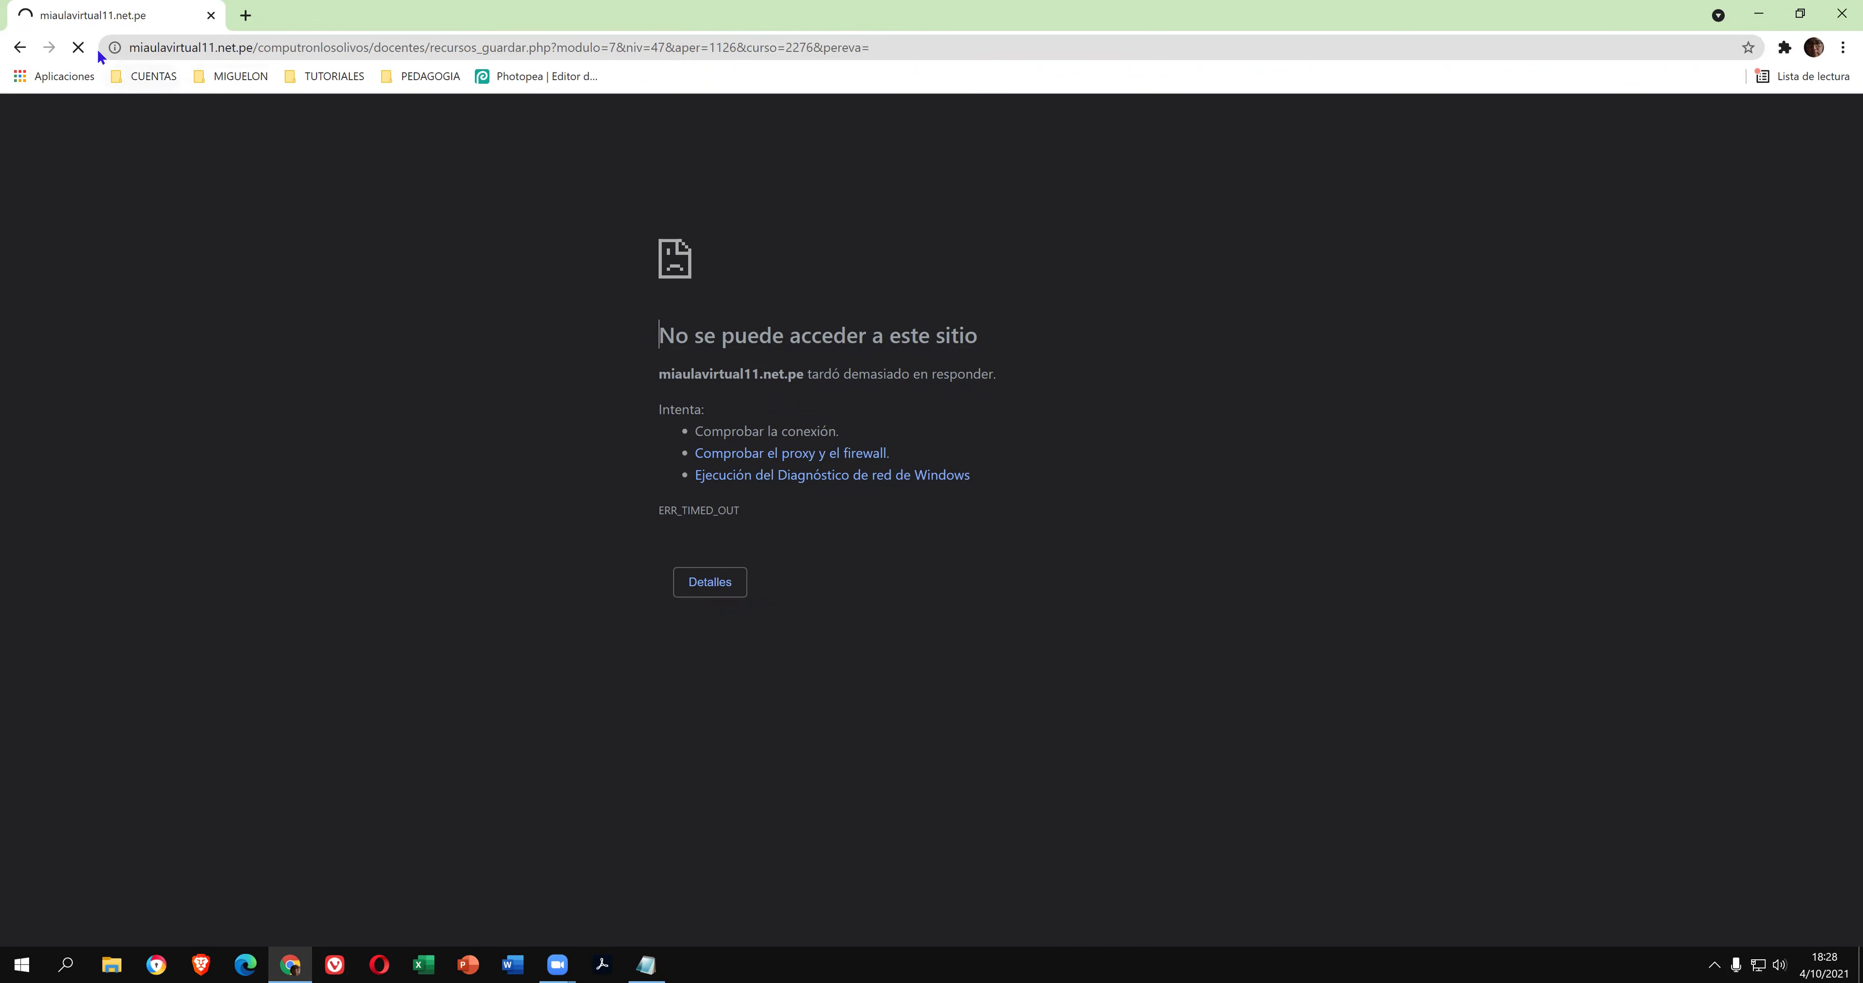
Stop the stalled loading, try resubmitting the resource form once more, and go back to the previous page.
click(79, 49)
click(78, 49)
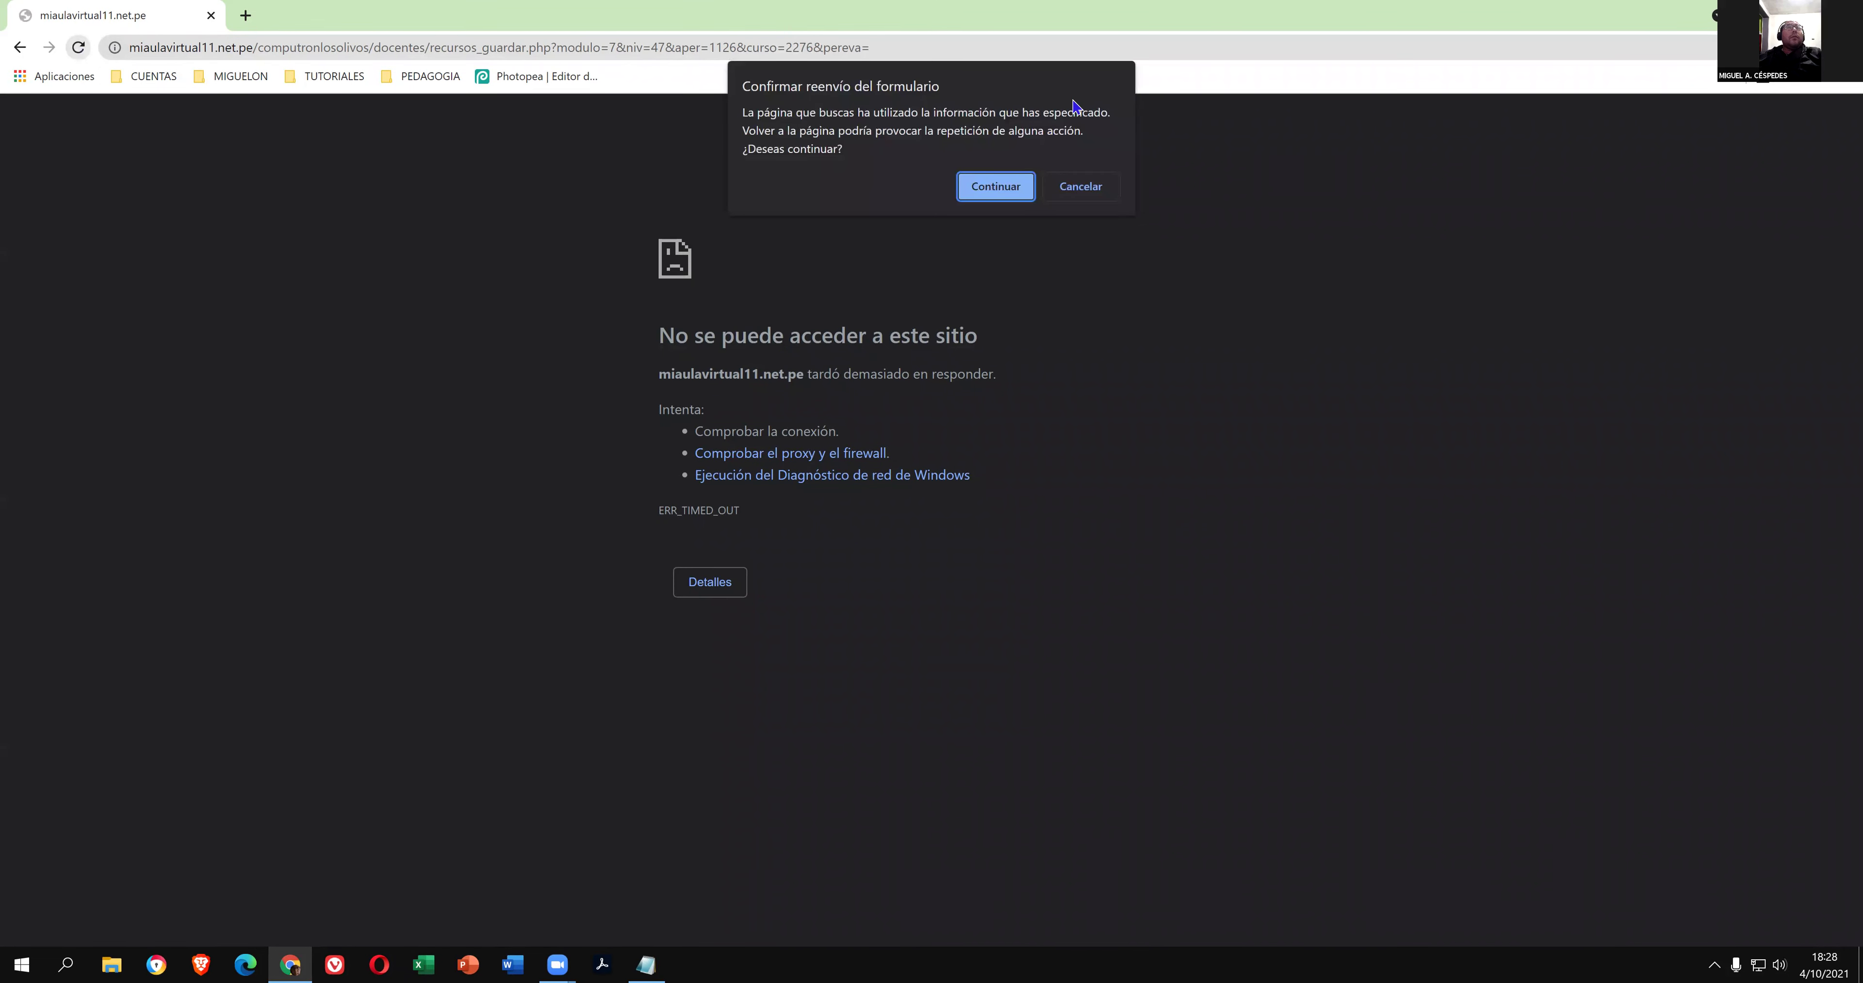
click(999, 190)
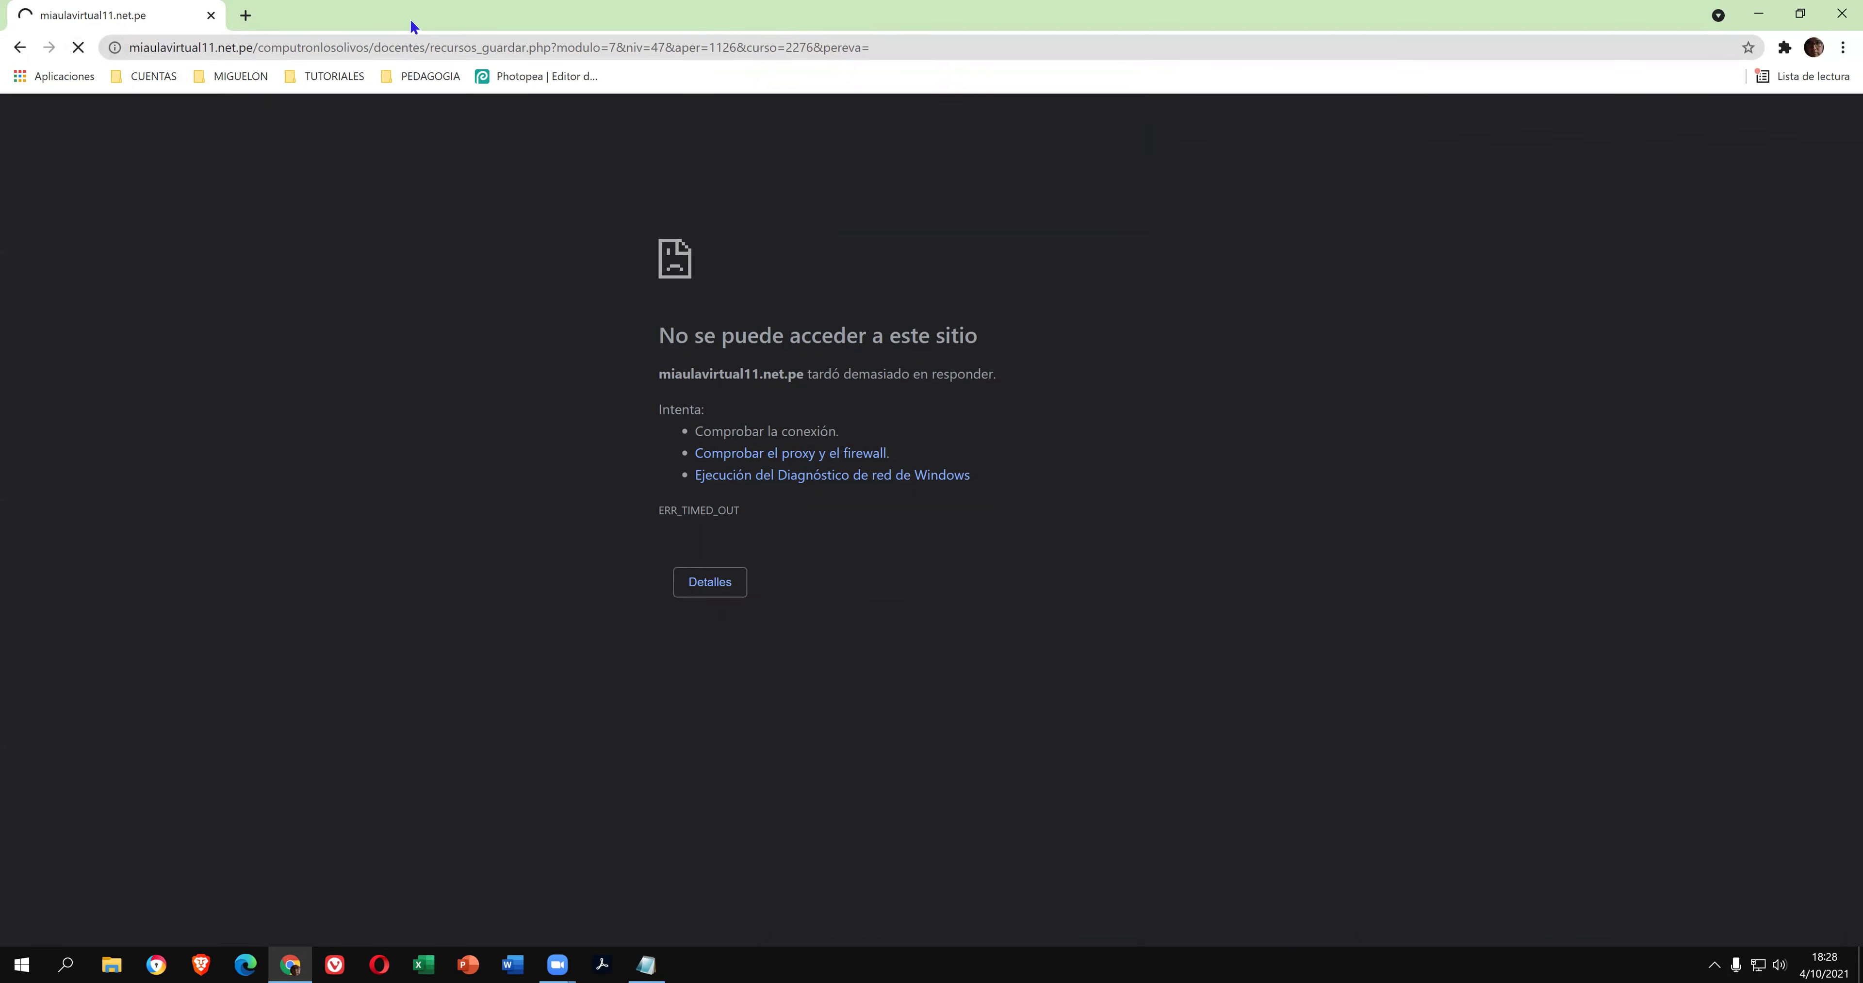
click(16, 49)
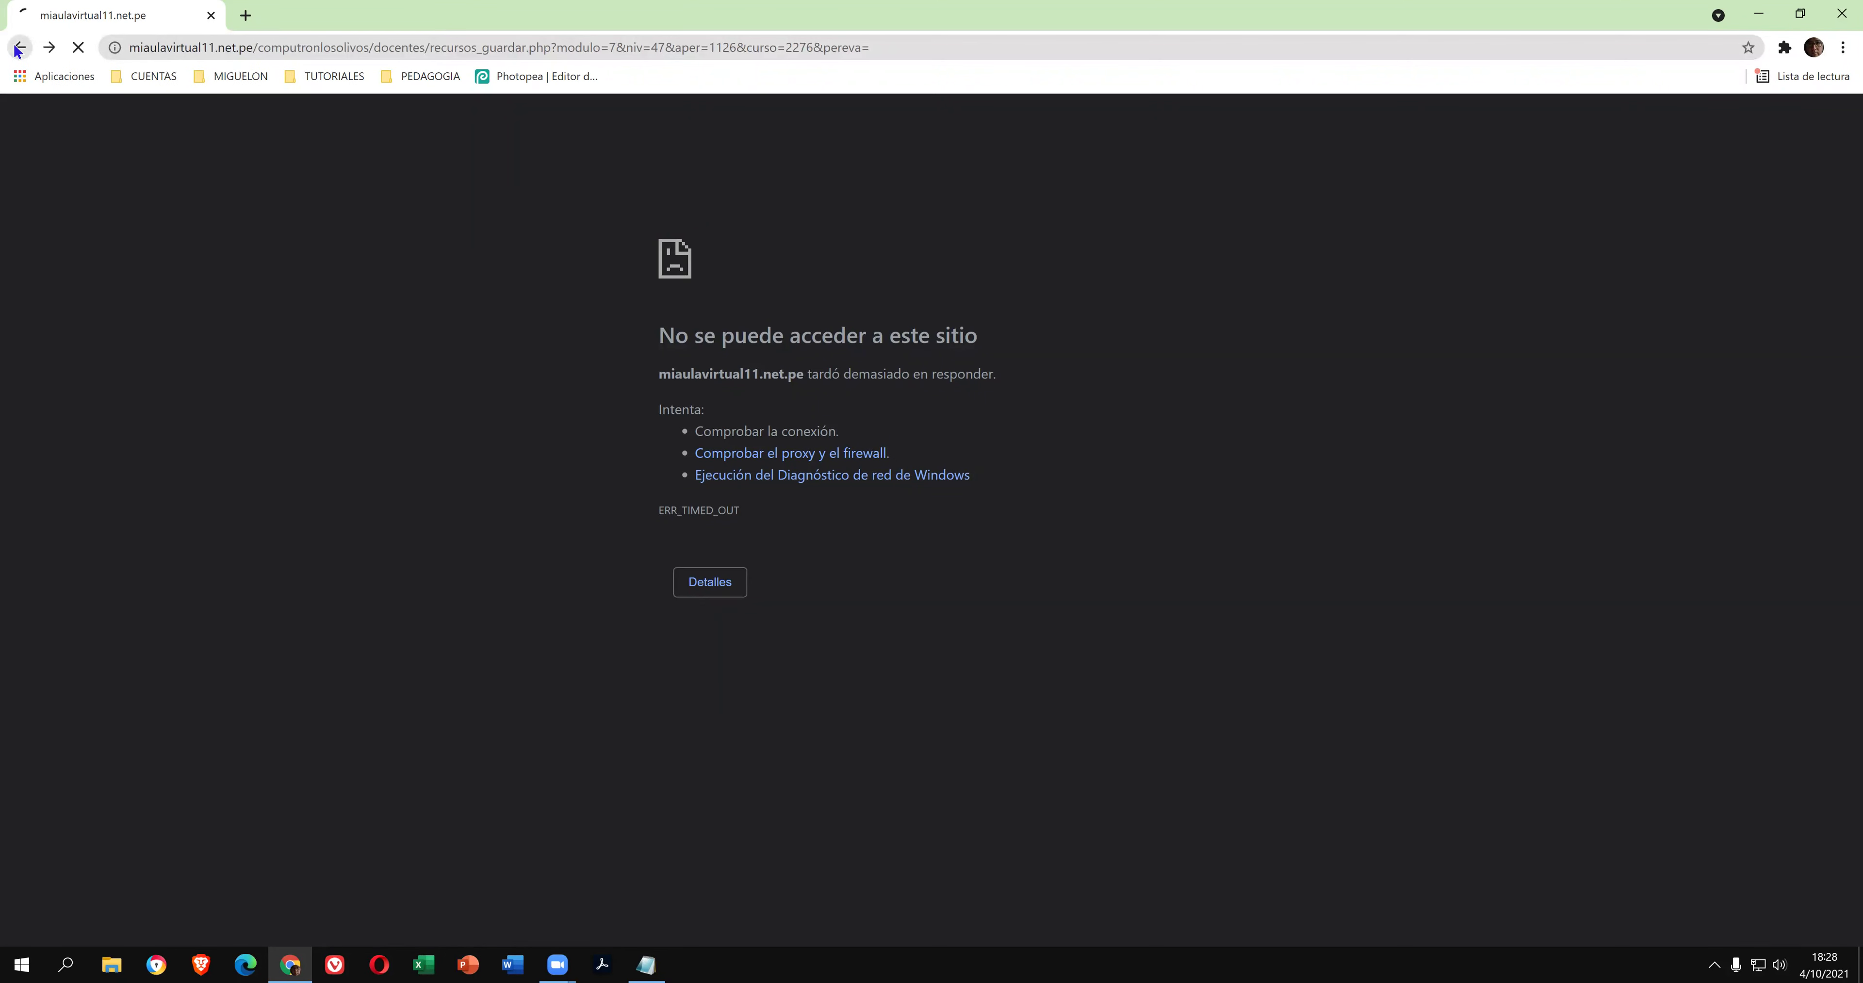
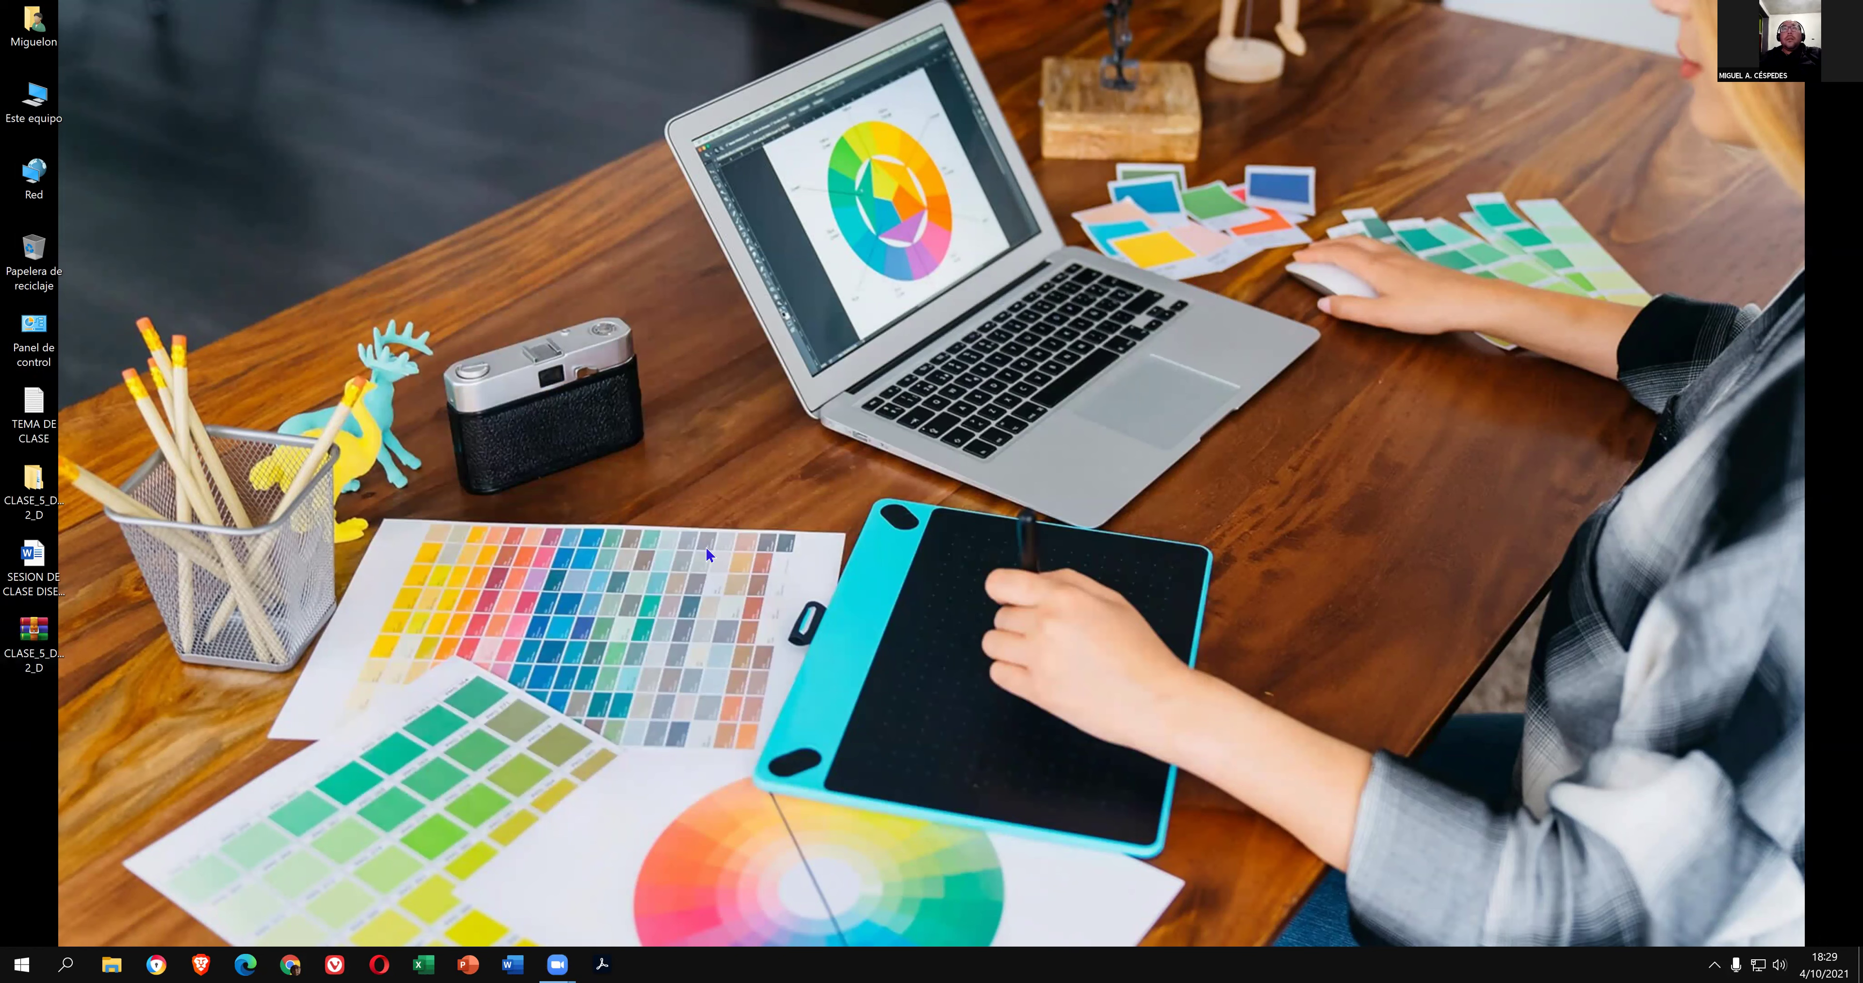
Try to open the MACROEDUNET - Sistema de Gestión Educativa site in Chrome from the user accounts bookmarks, and return to the desktop.
drag(32, 556, 739, 558)
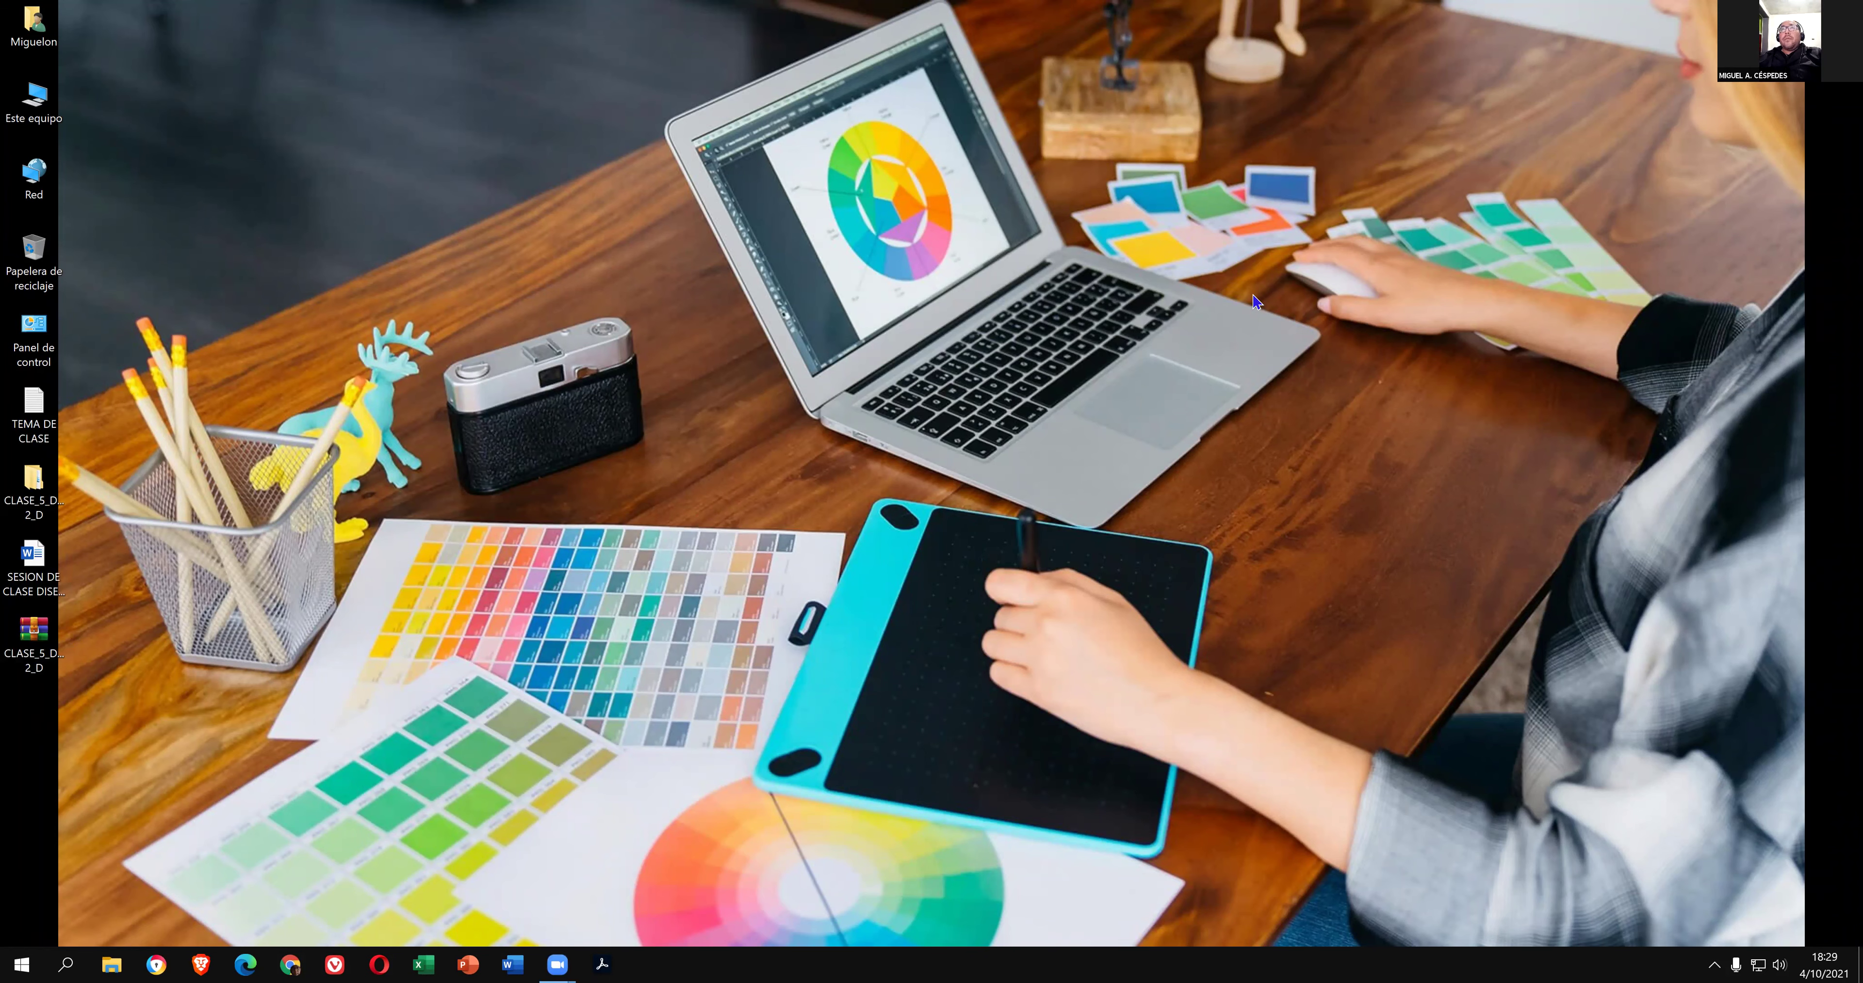
click(557, 964)
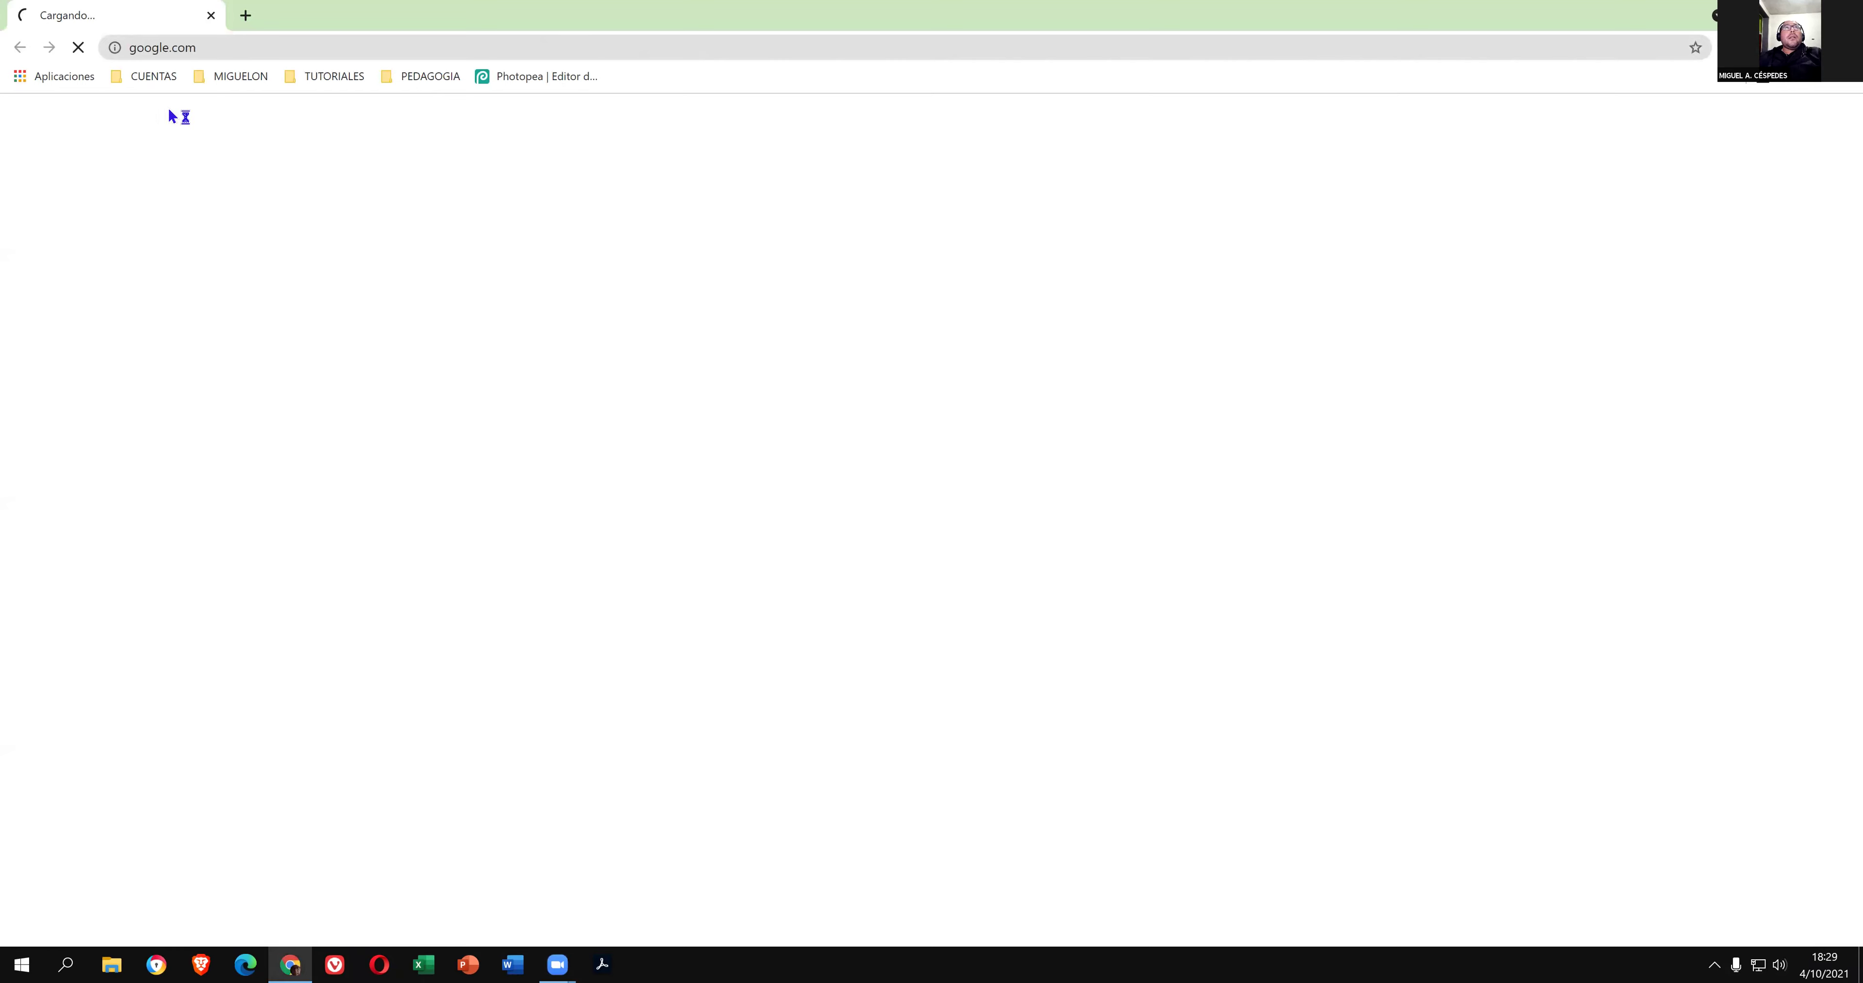
click(154, 80)
mouse_move(217, 167)
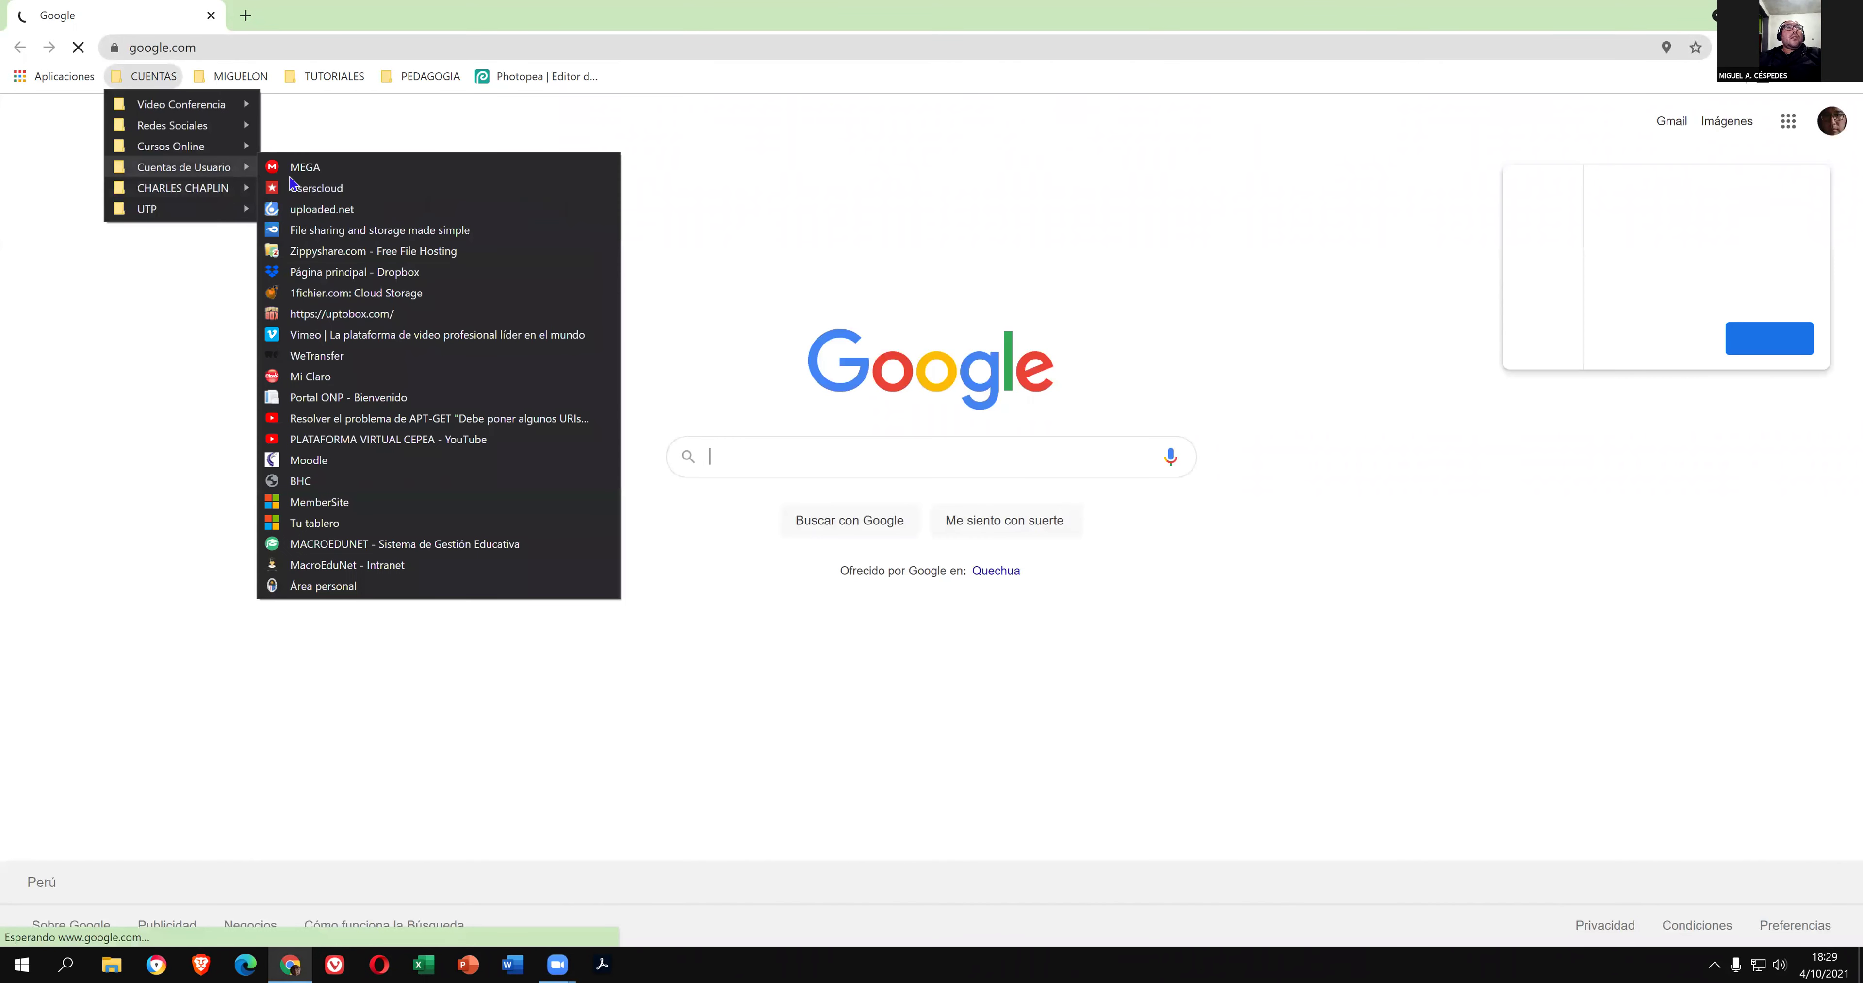
click(369, 544)
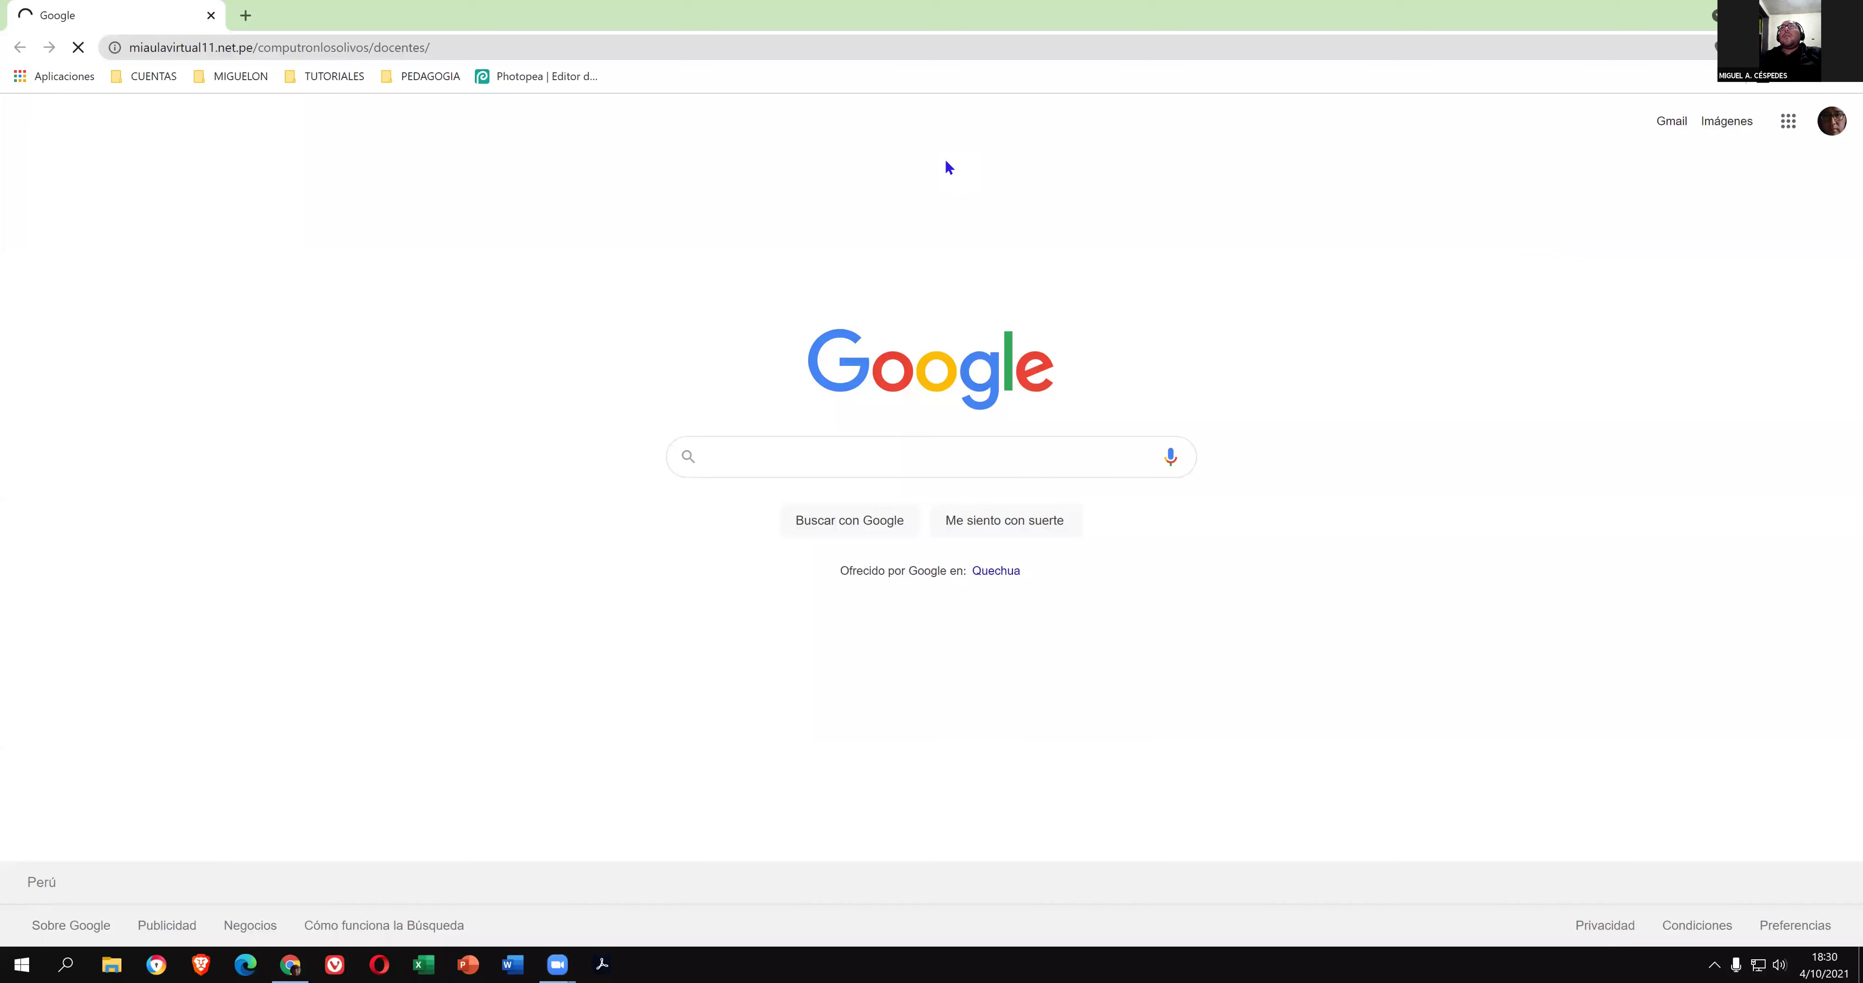
key(super+d)
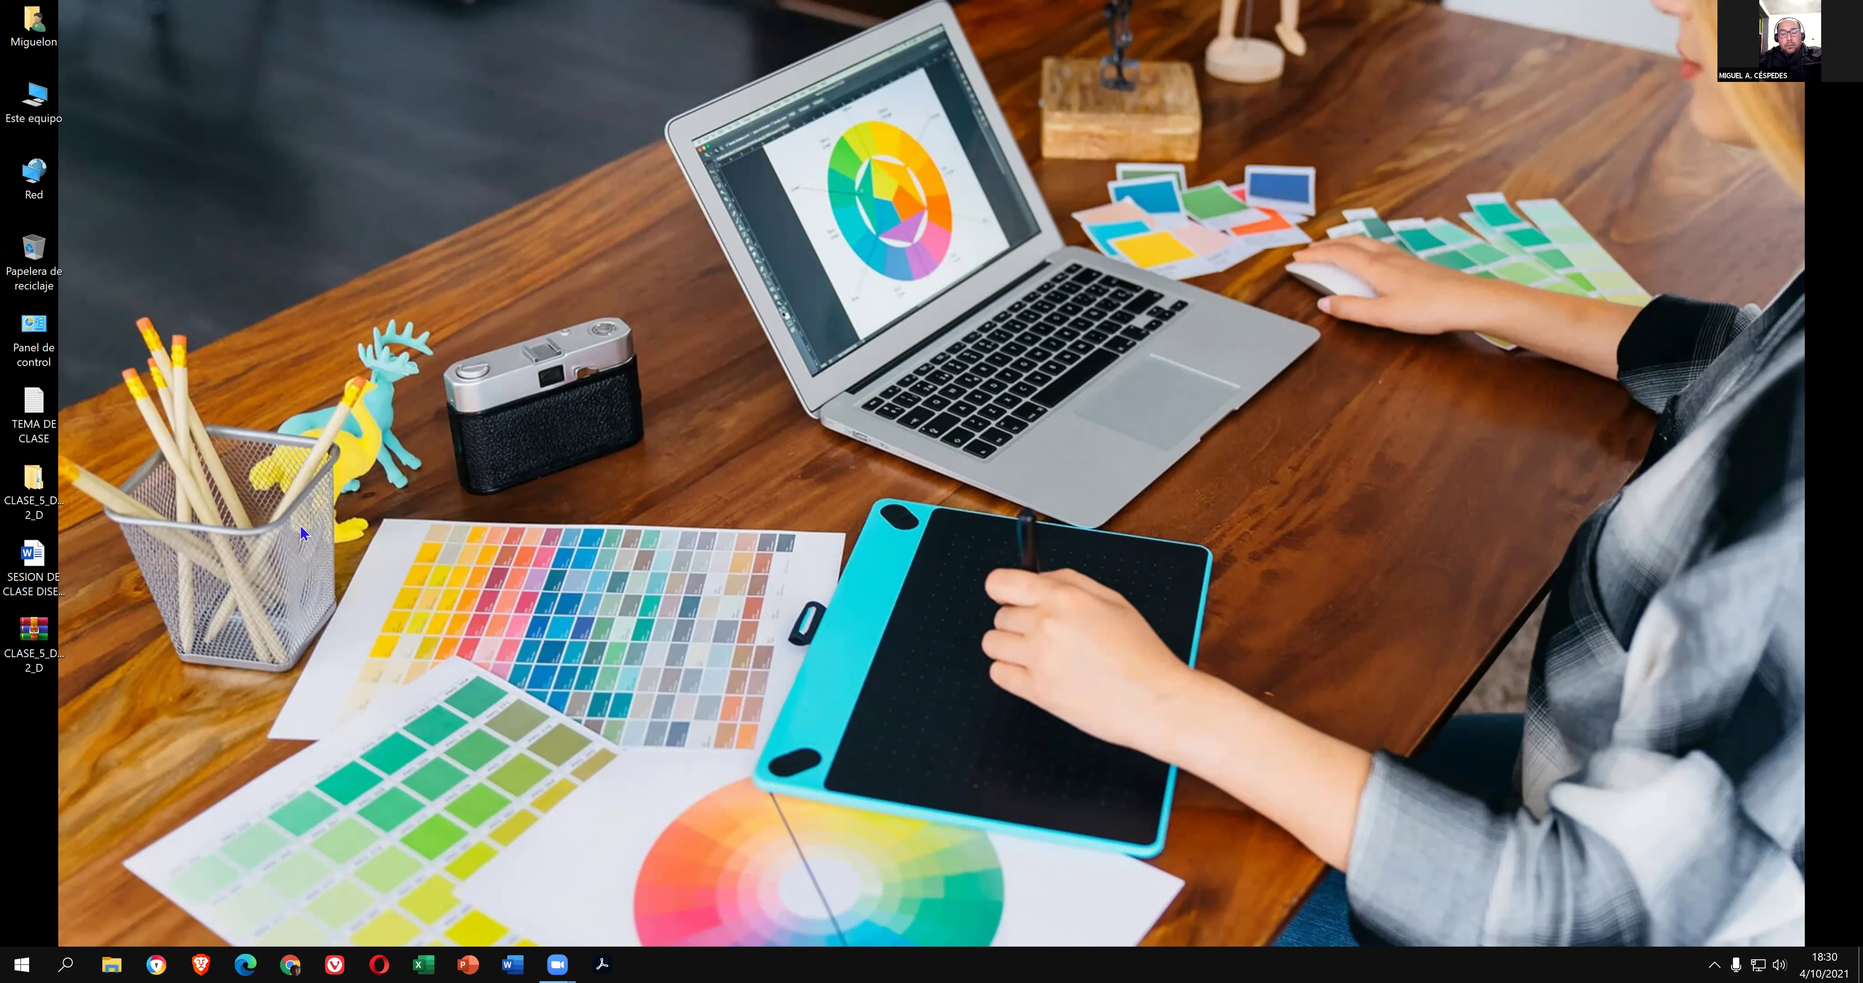
Search the system for CorelDRAW 2021 (64-Bit) and launch it.
key(super)
text(CORE)
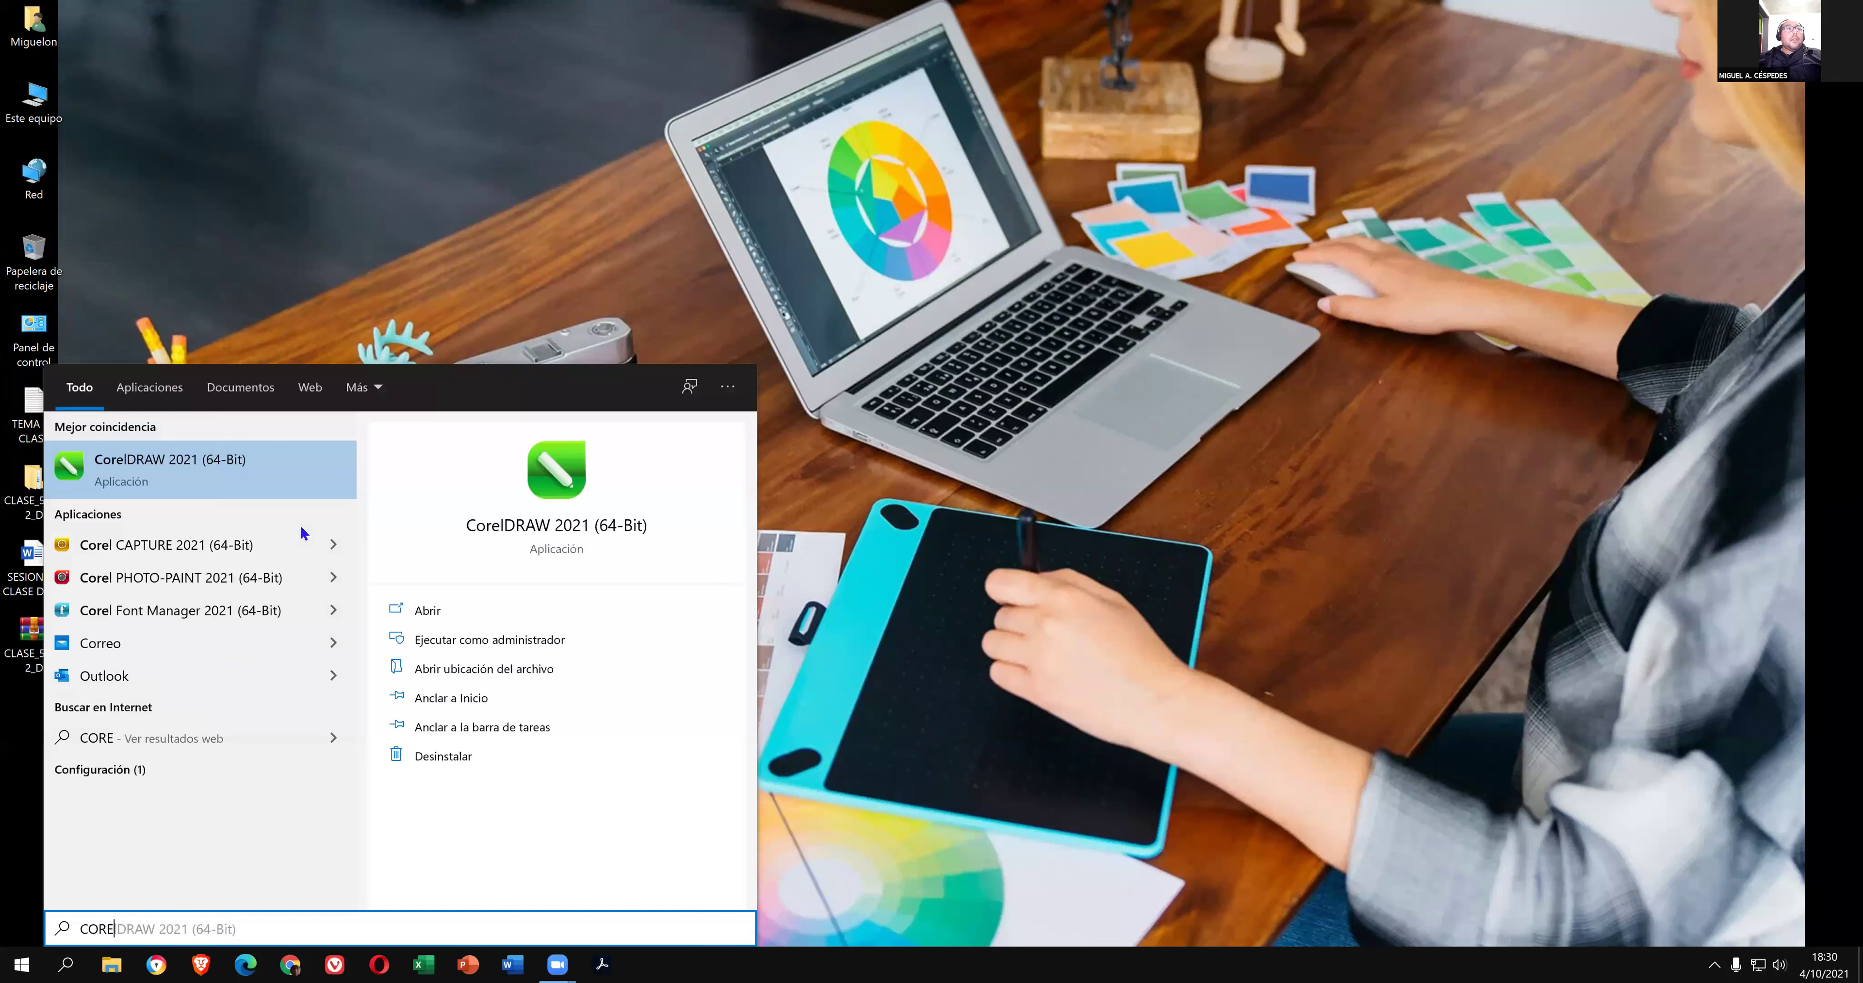
key(Return)
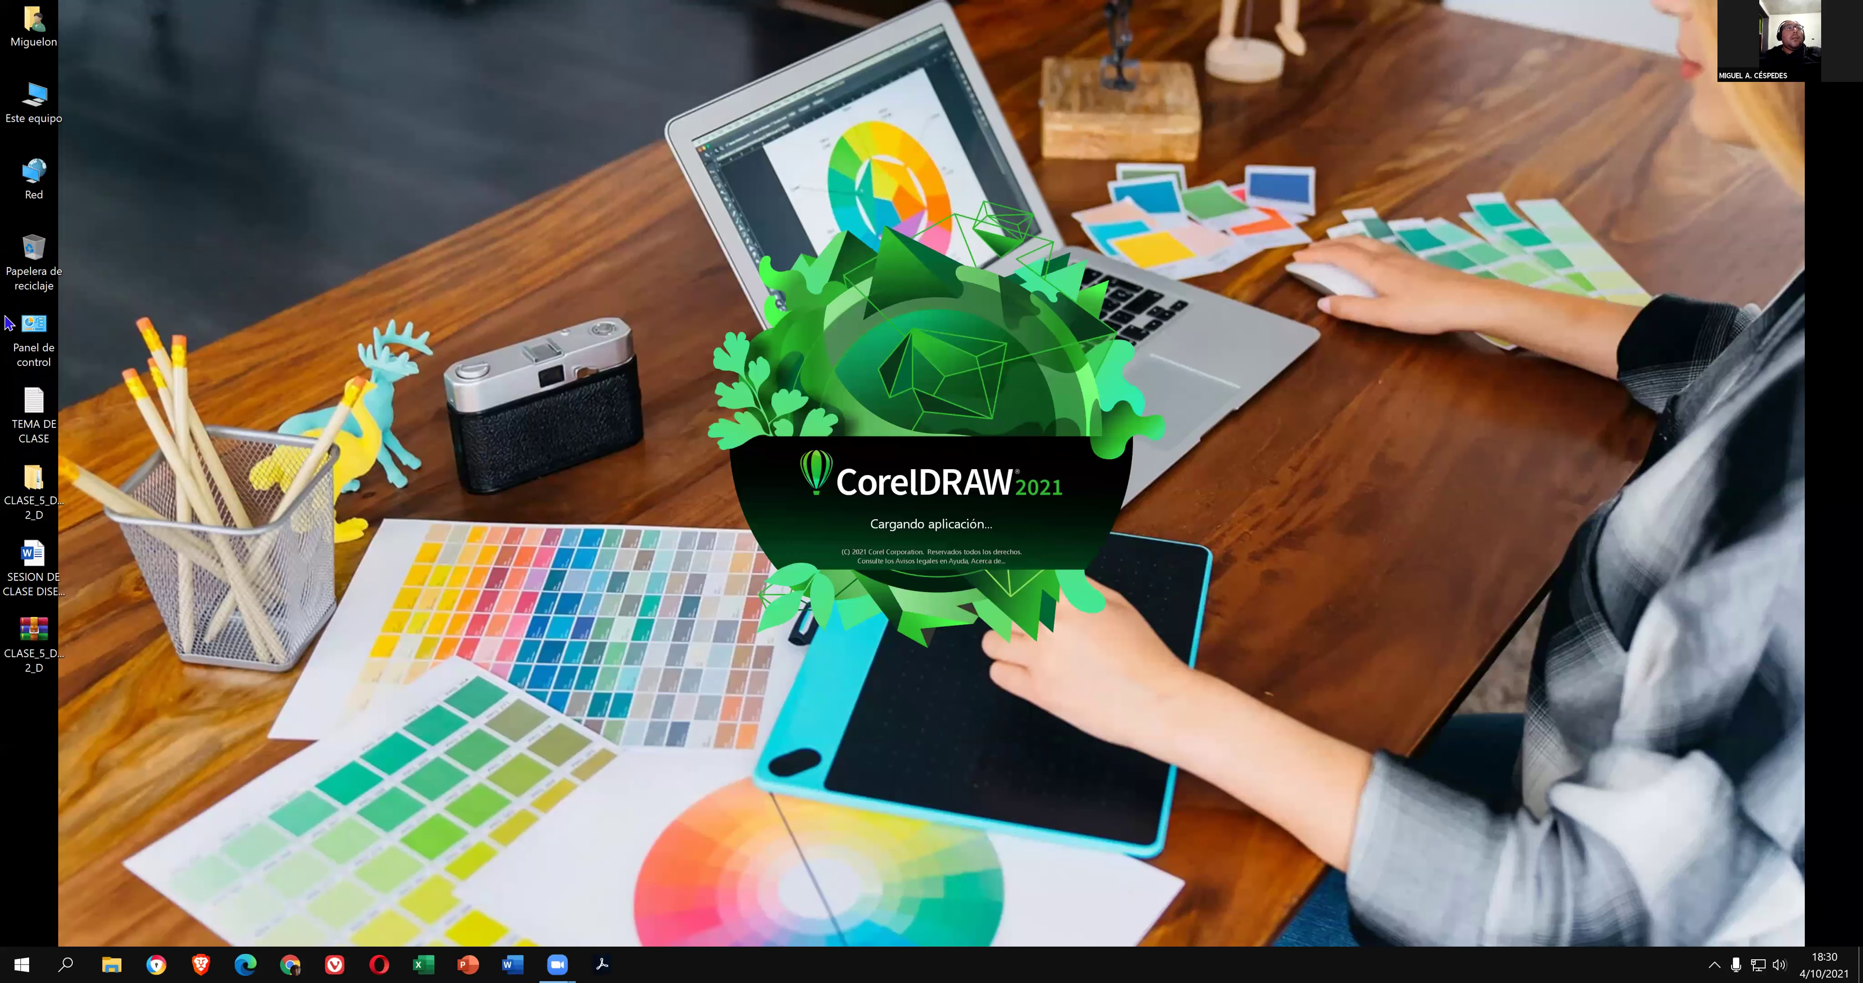
Examine the practice images in the CLASE_5 subfolder of the desktop's CLASE_5_DISEÑO 2_D folder, and put the folder window away.
double_click(38, 488)
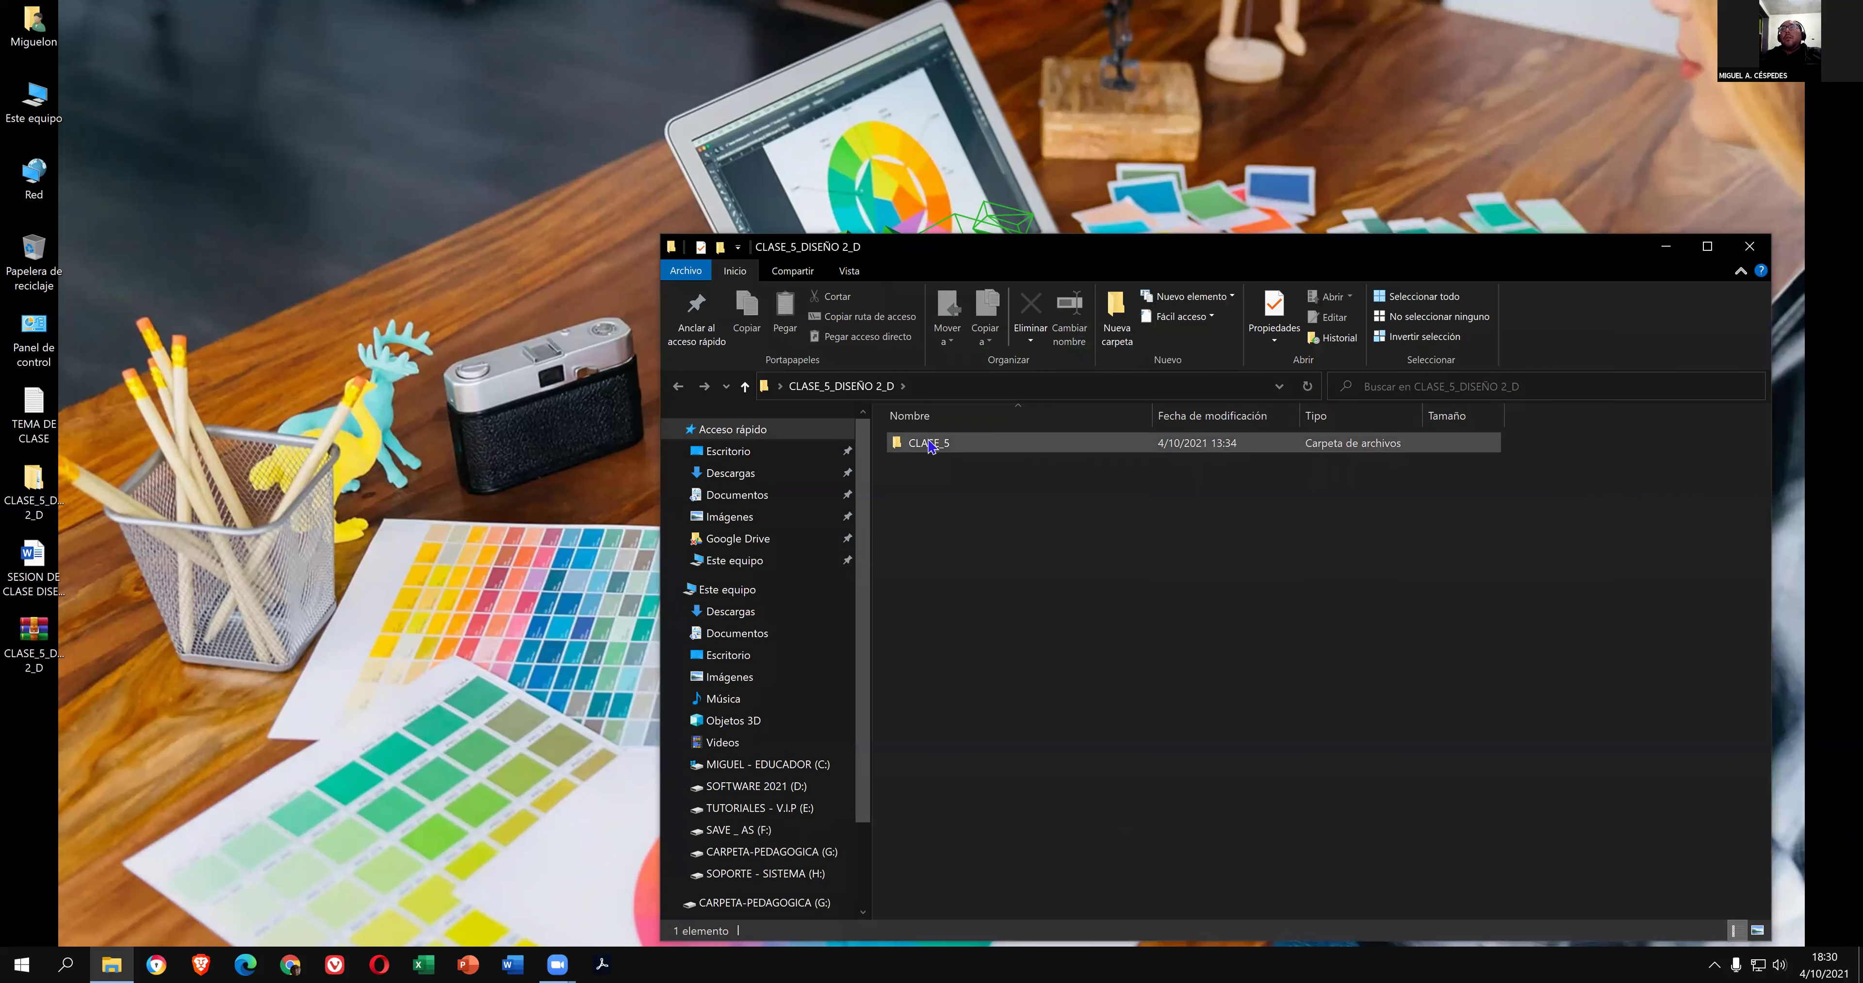
double_click(931, 444)
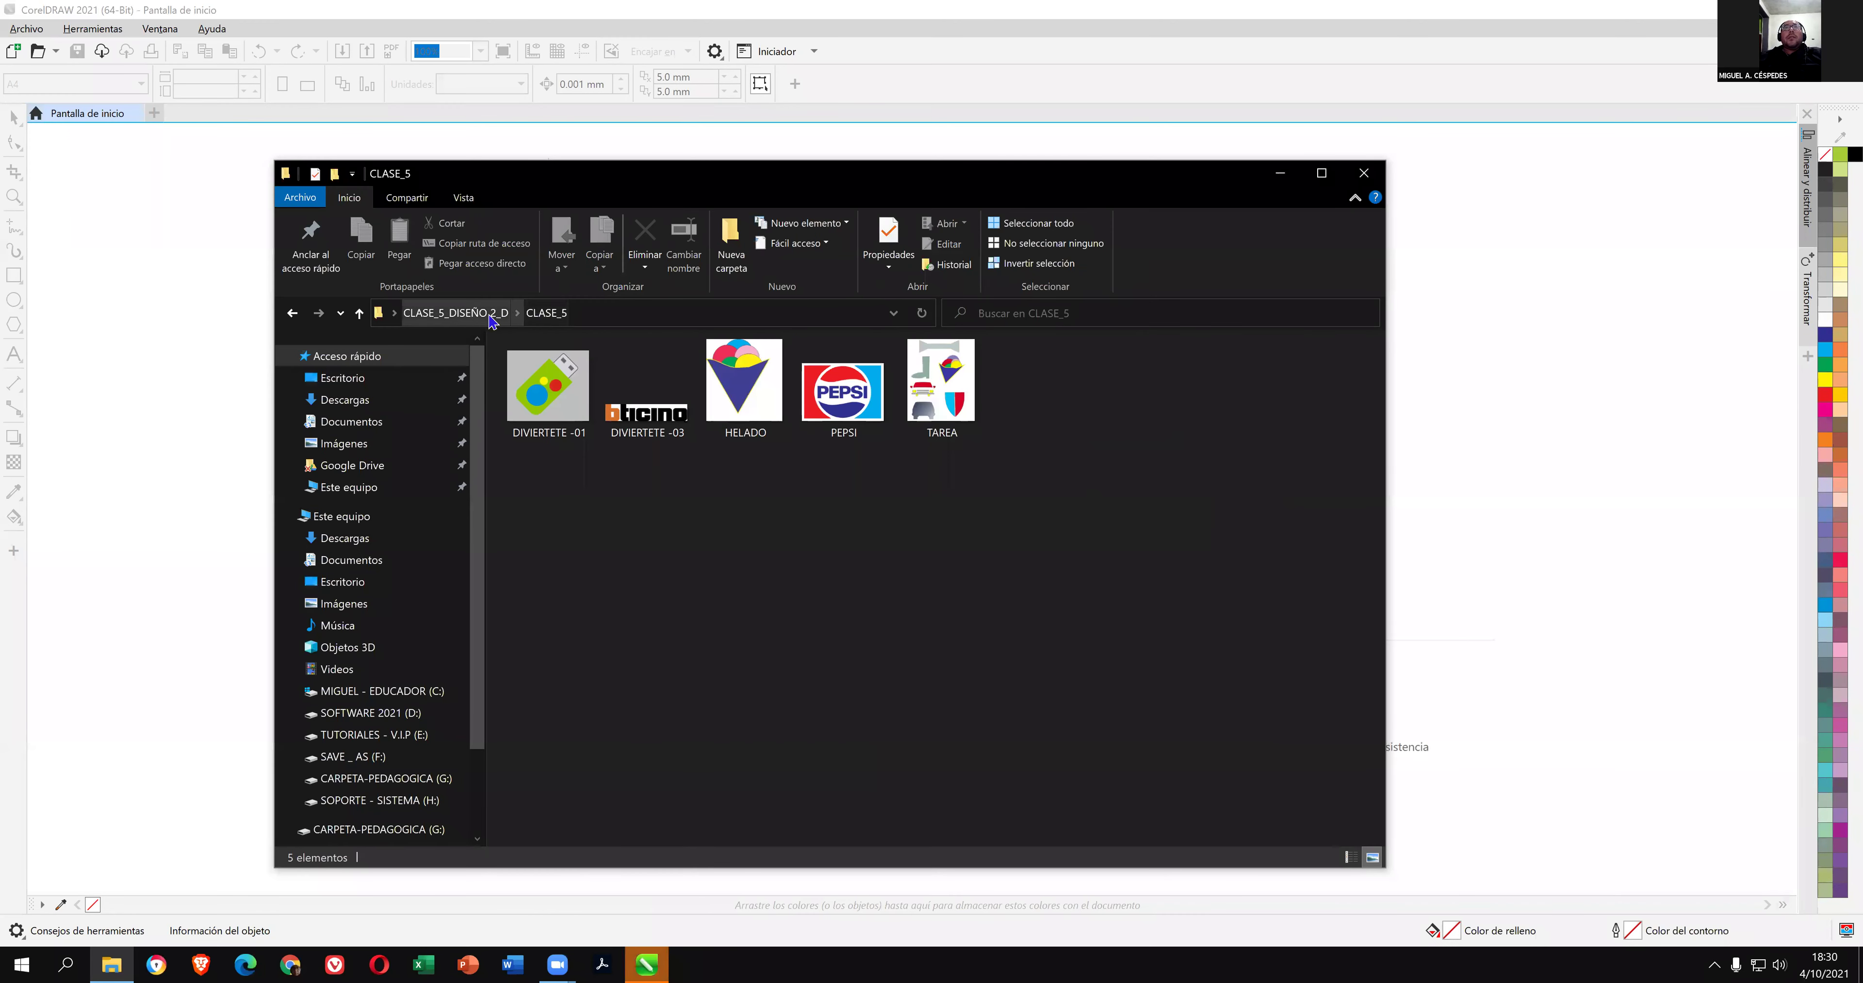
click(492, 314)
double_click(568, 370)
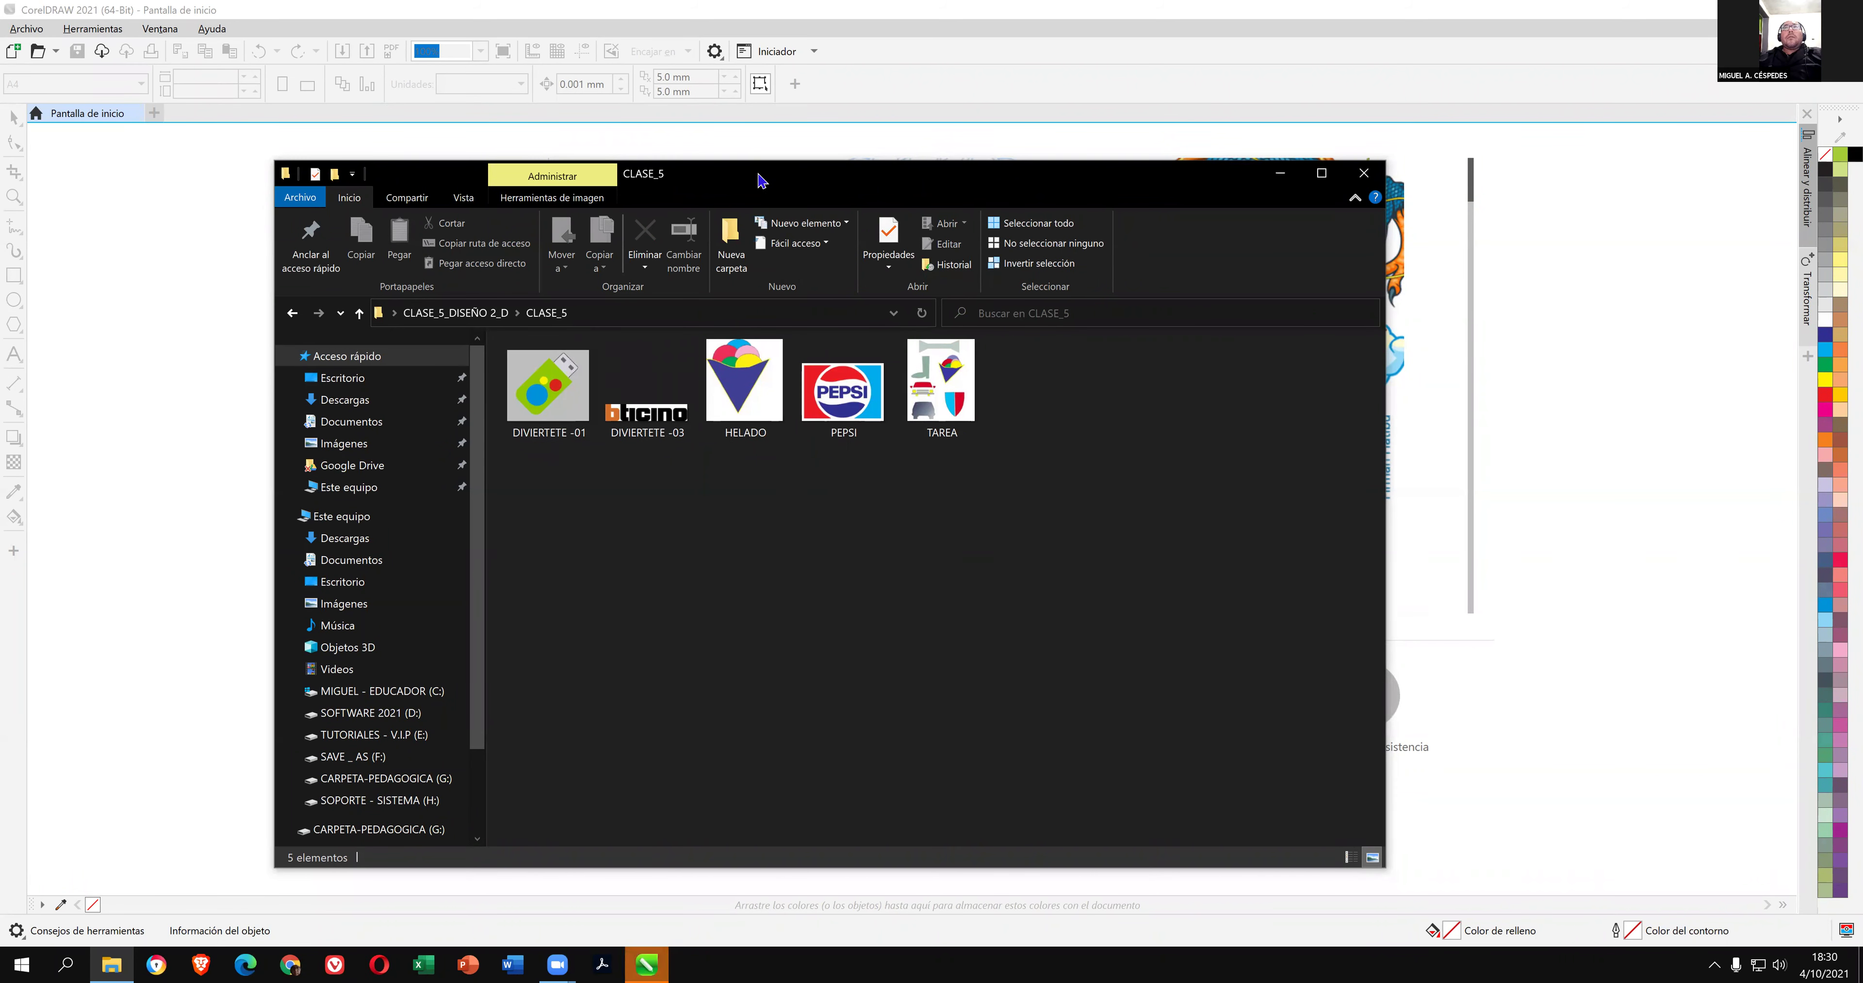
drag(761, 179, 860, 281)
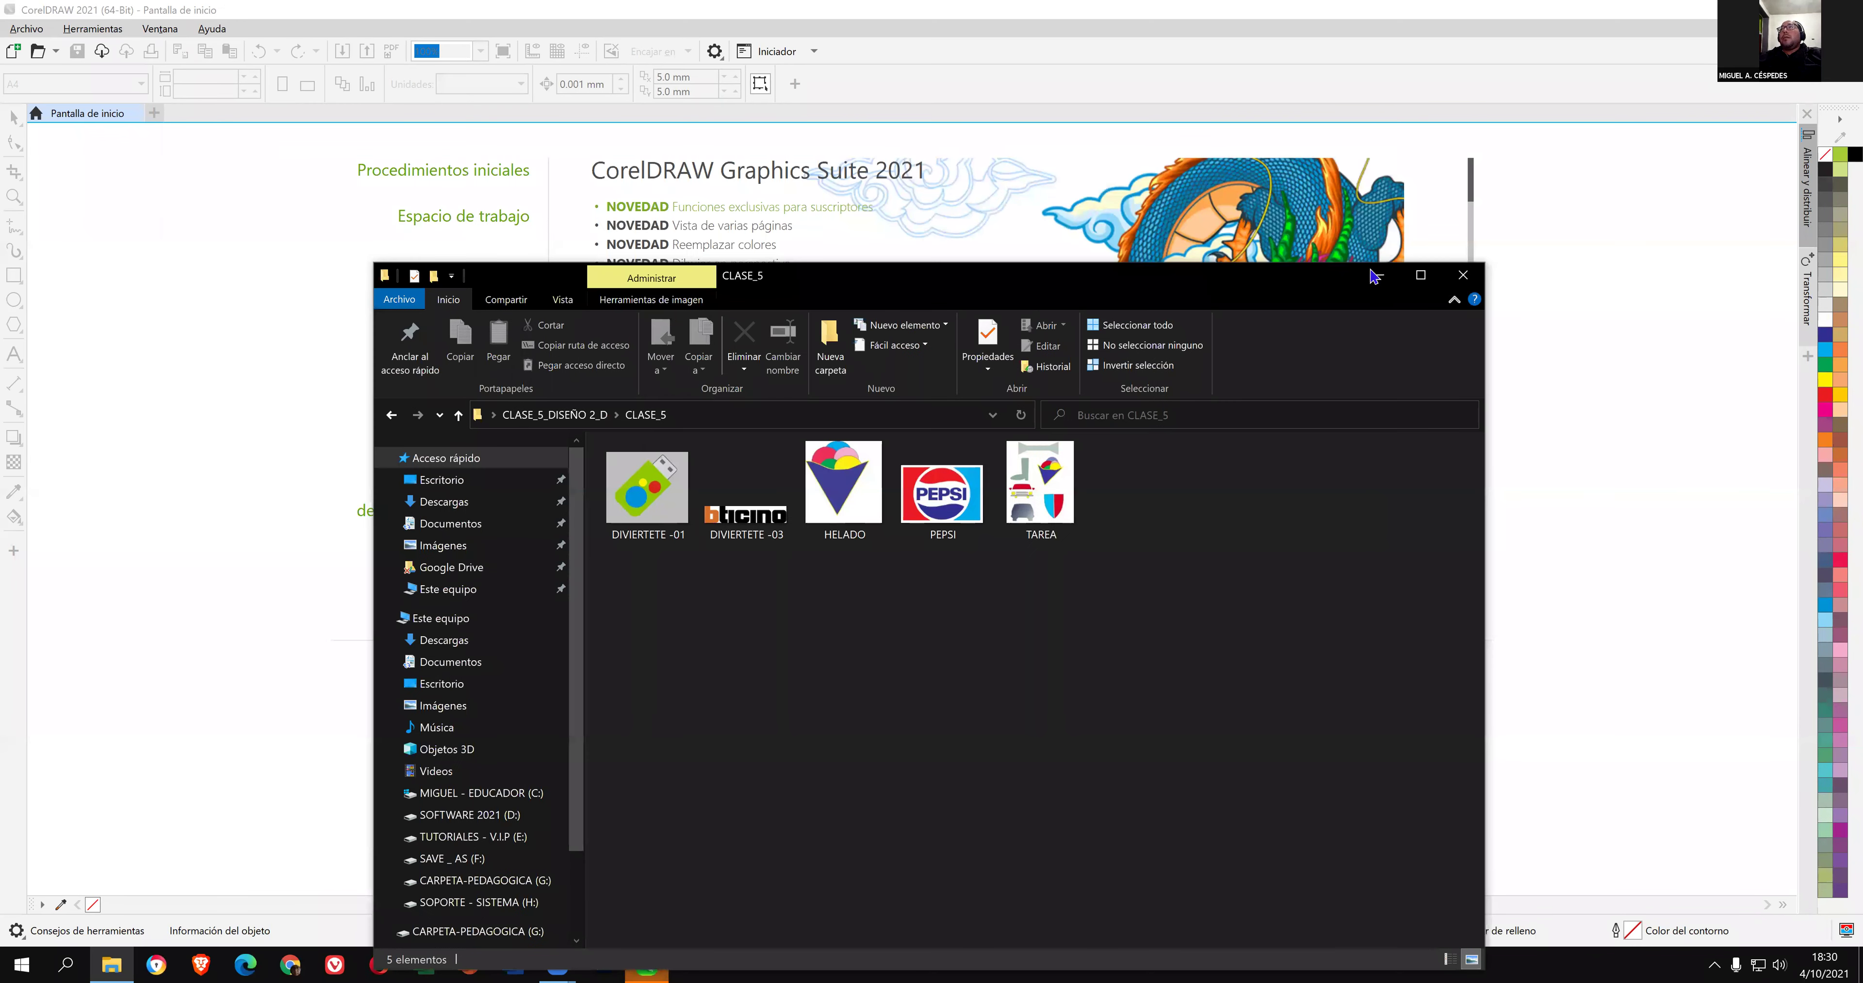
click(1377, 277)
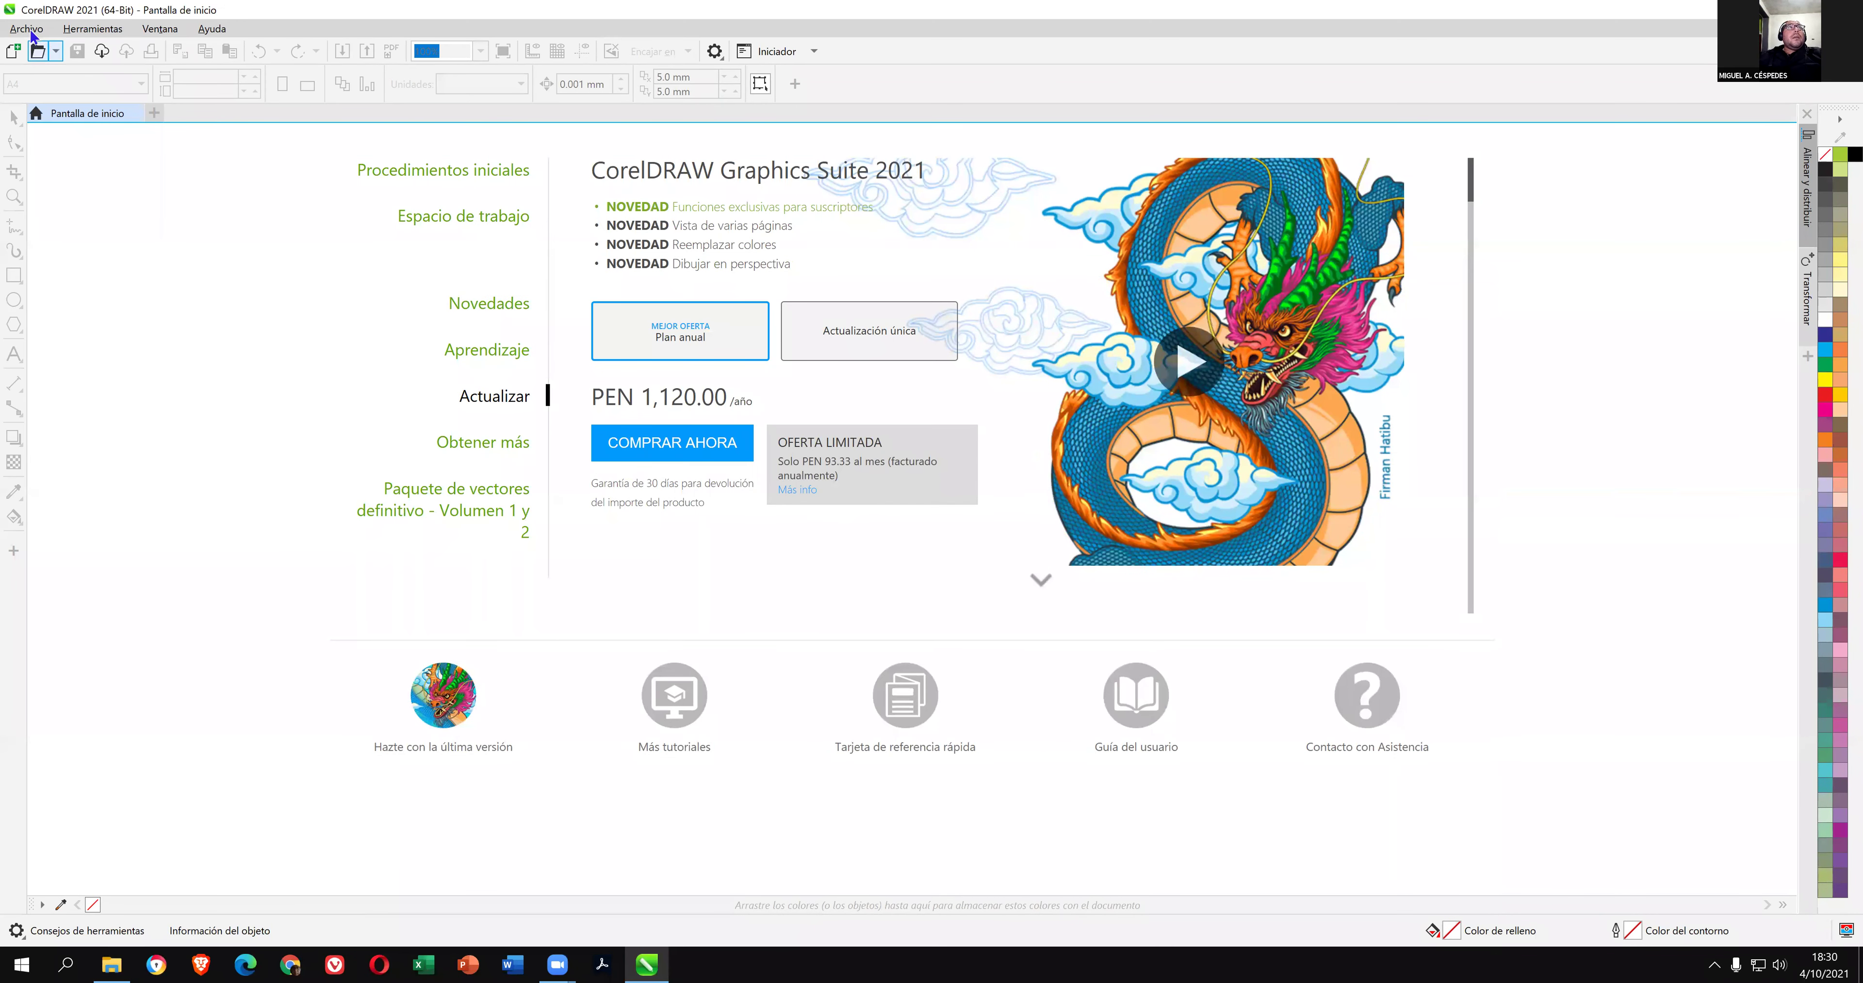
Create a new blank A4 portrait document in CorelDRAW.
click(29, 29)
click(73, 52)
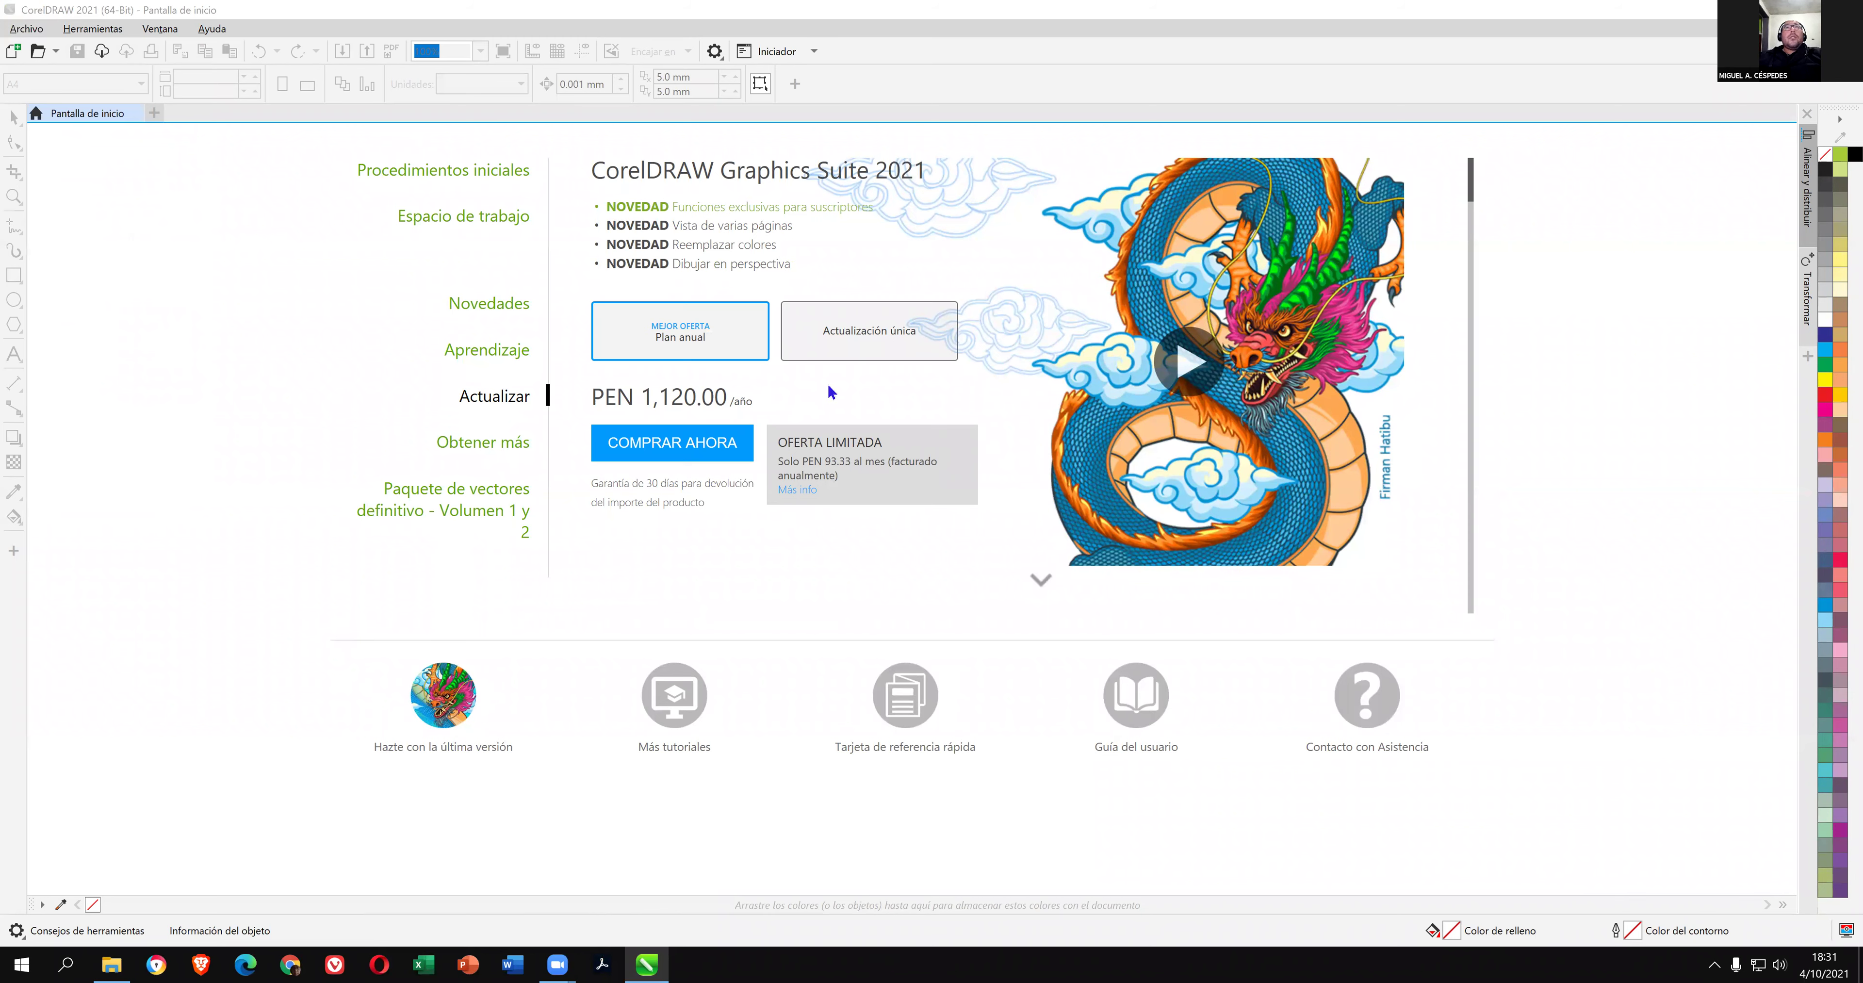
click(996, 656)
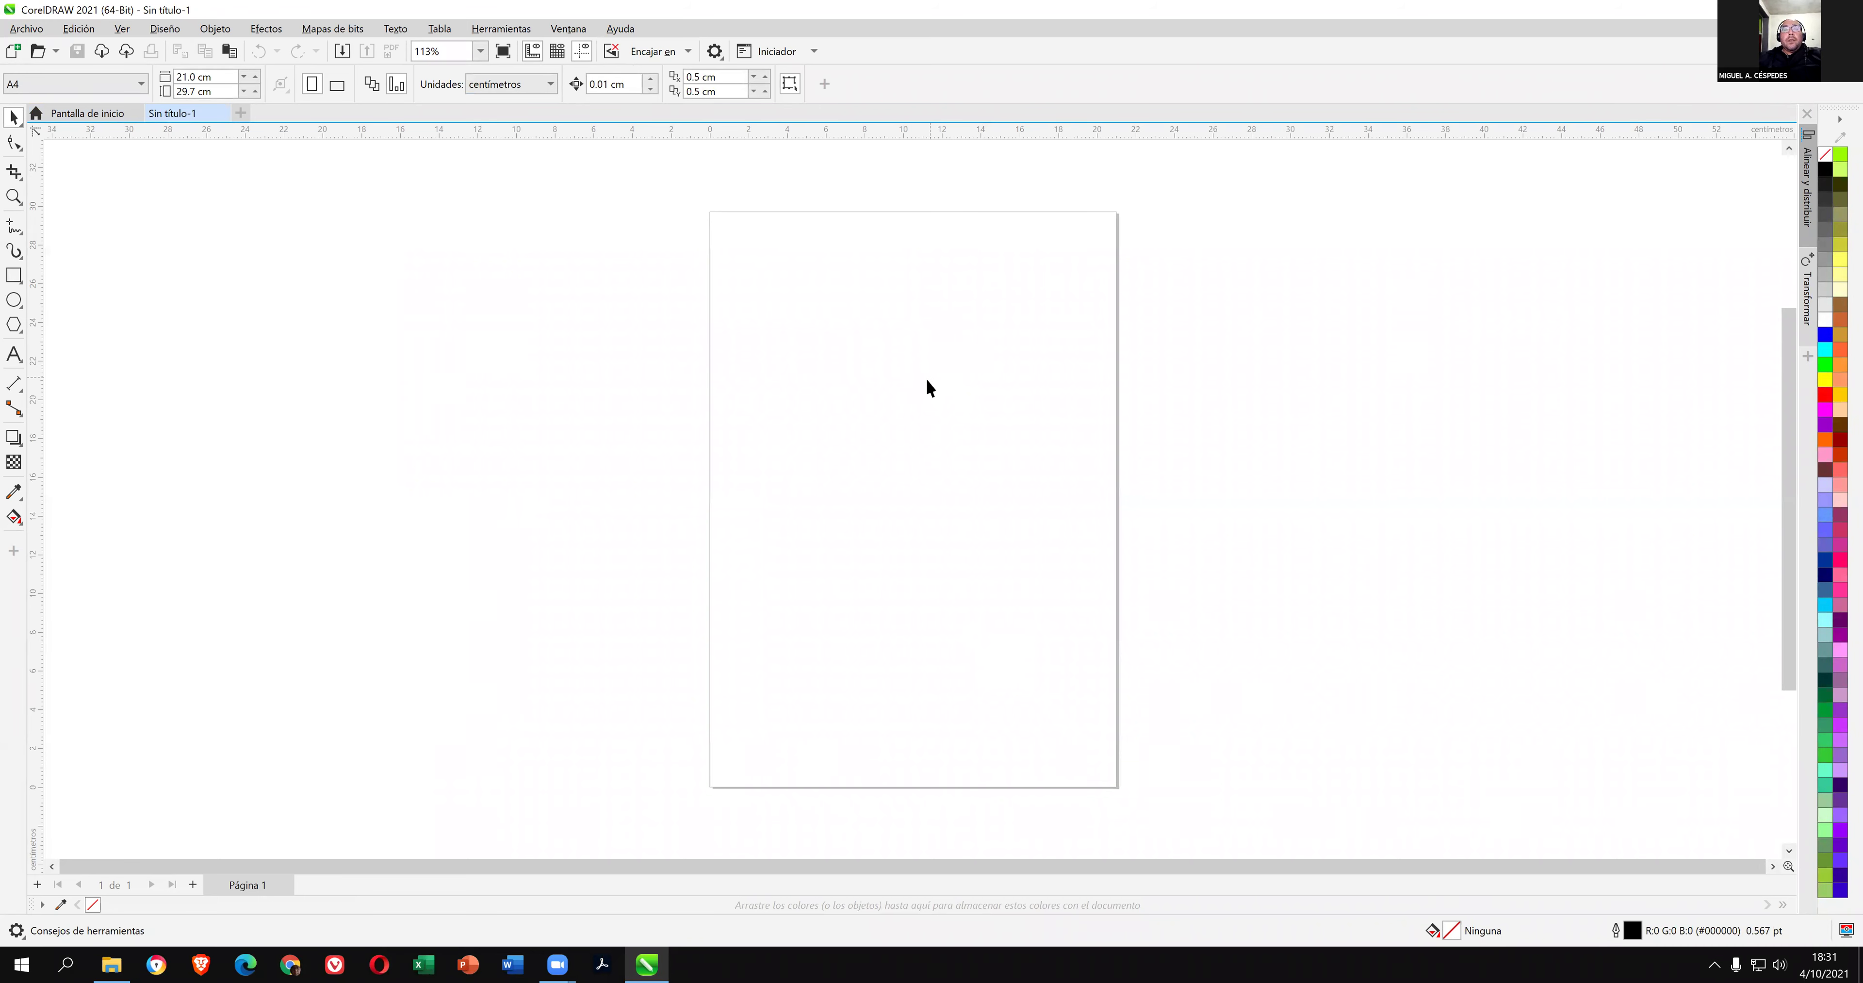
Start saving the drawing under a new name and browse to EVIDENCIAS DE CLASE_DISEÑO_2-D within 4 - COMPUTRON_ONLINE on drive F.
click(26, 28)
click(124, 229)
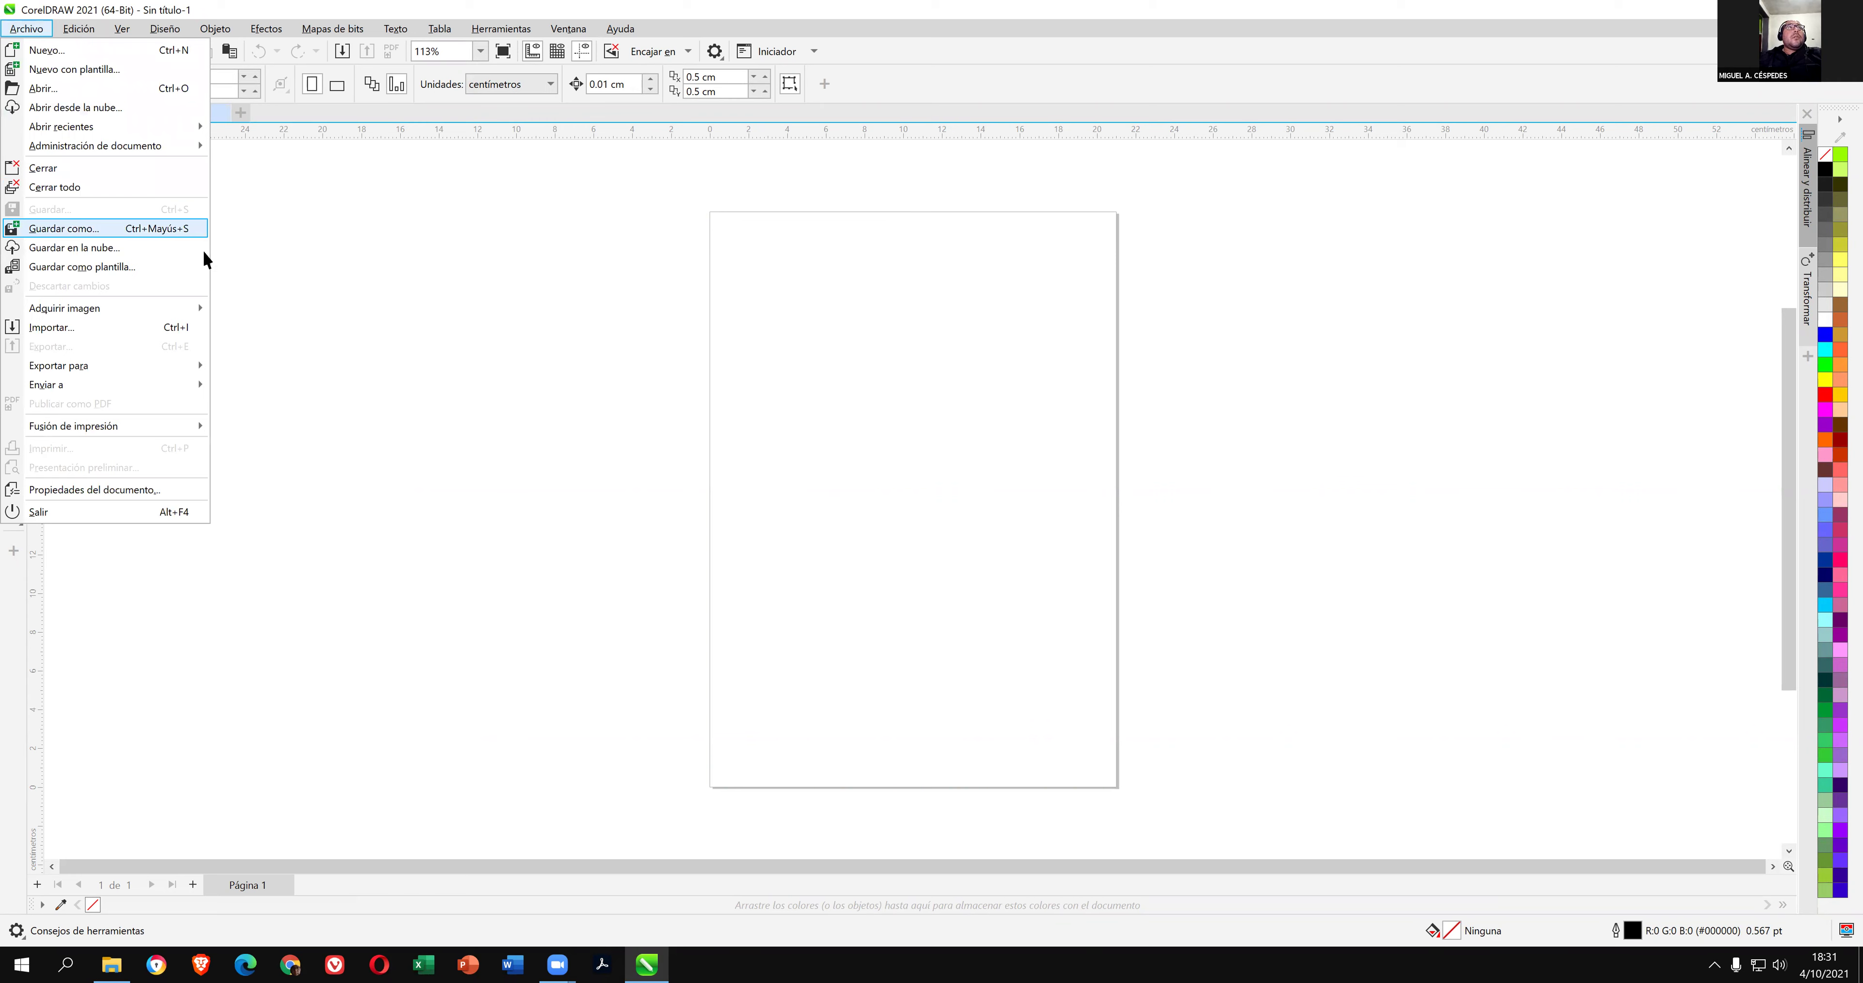
scroll(766, 383, down, 3)
scroll(765, 388, down, 1)
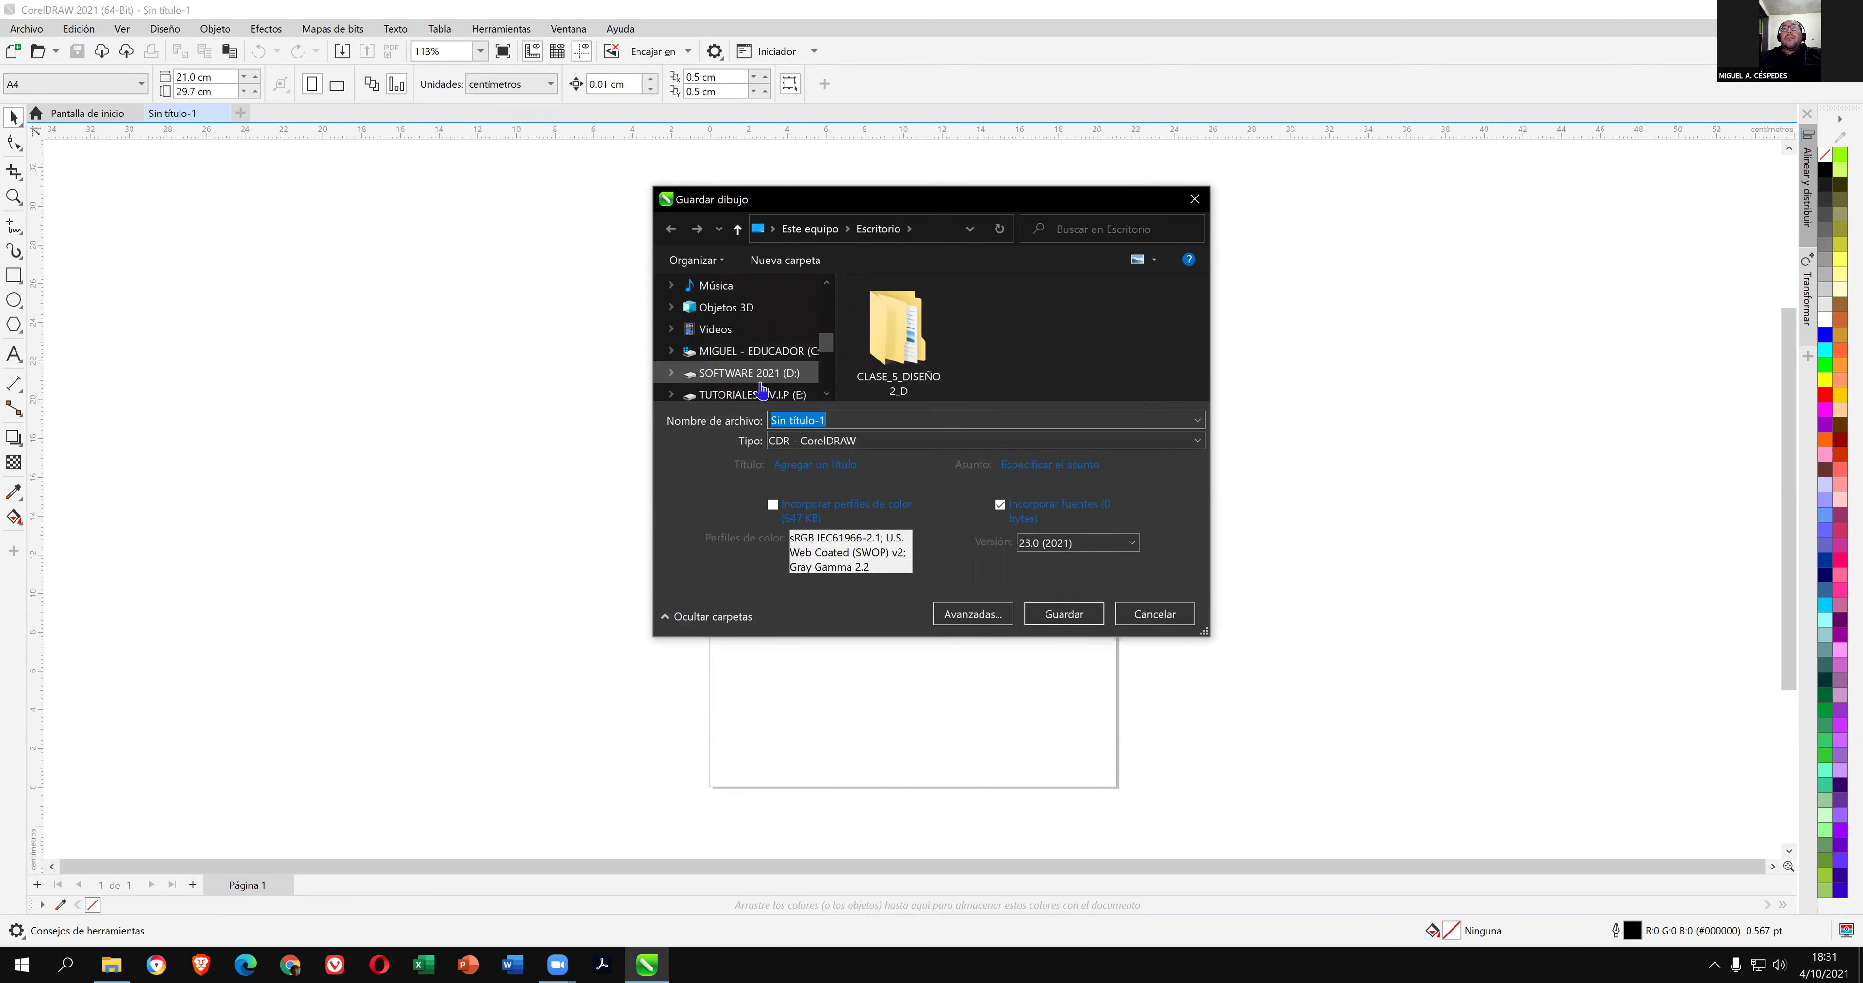
scroll(761, 391, down, 1)
click(752, 394)
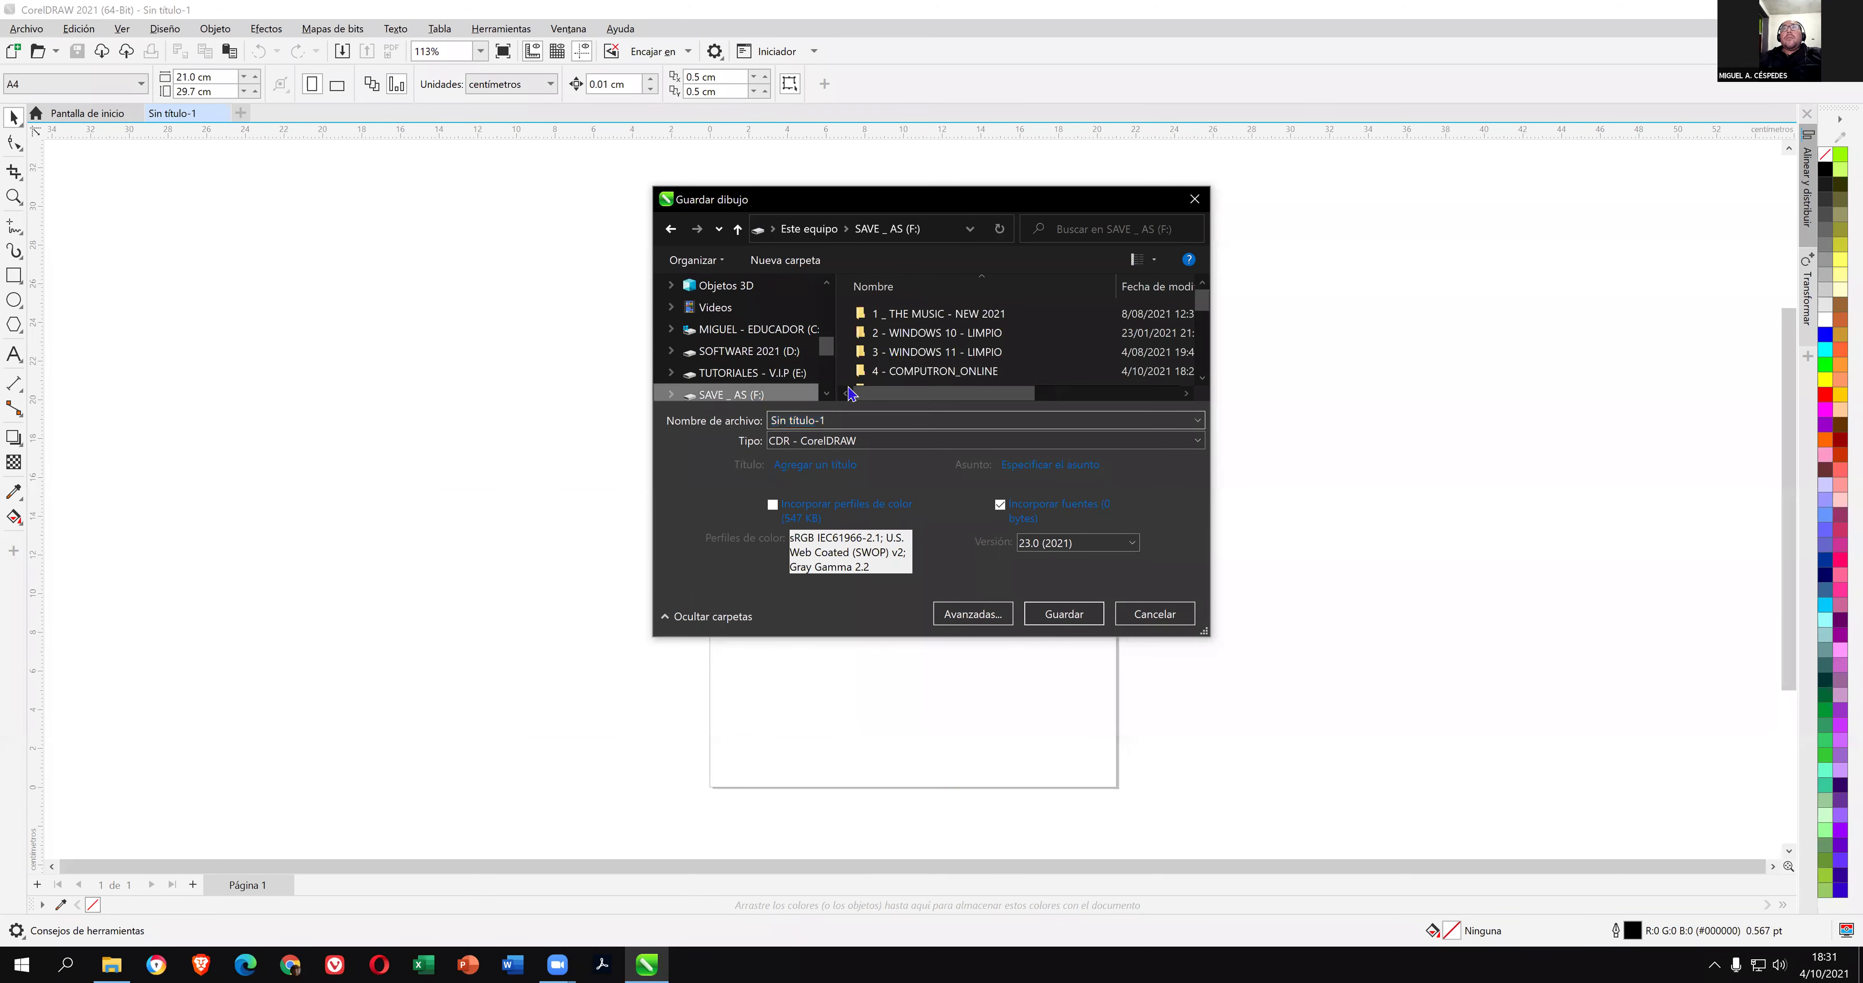
double_click(931, 371)
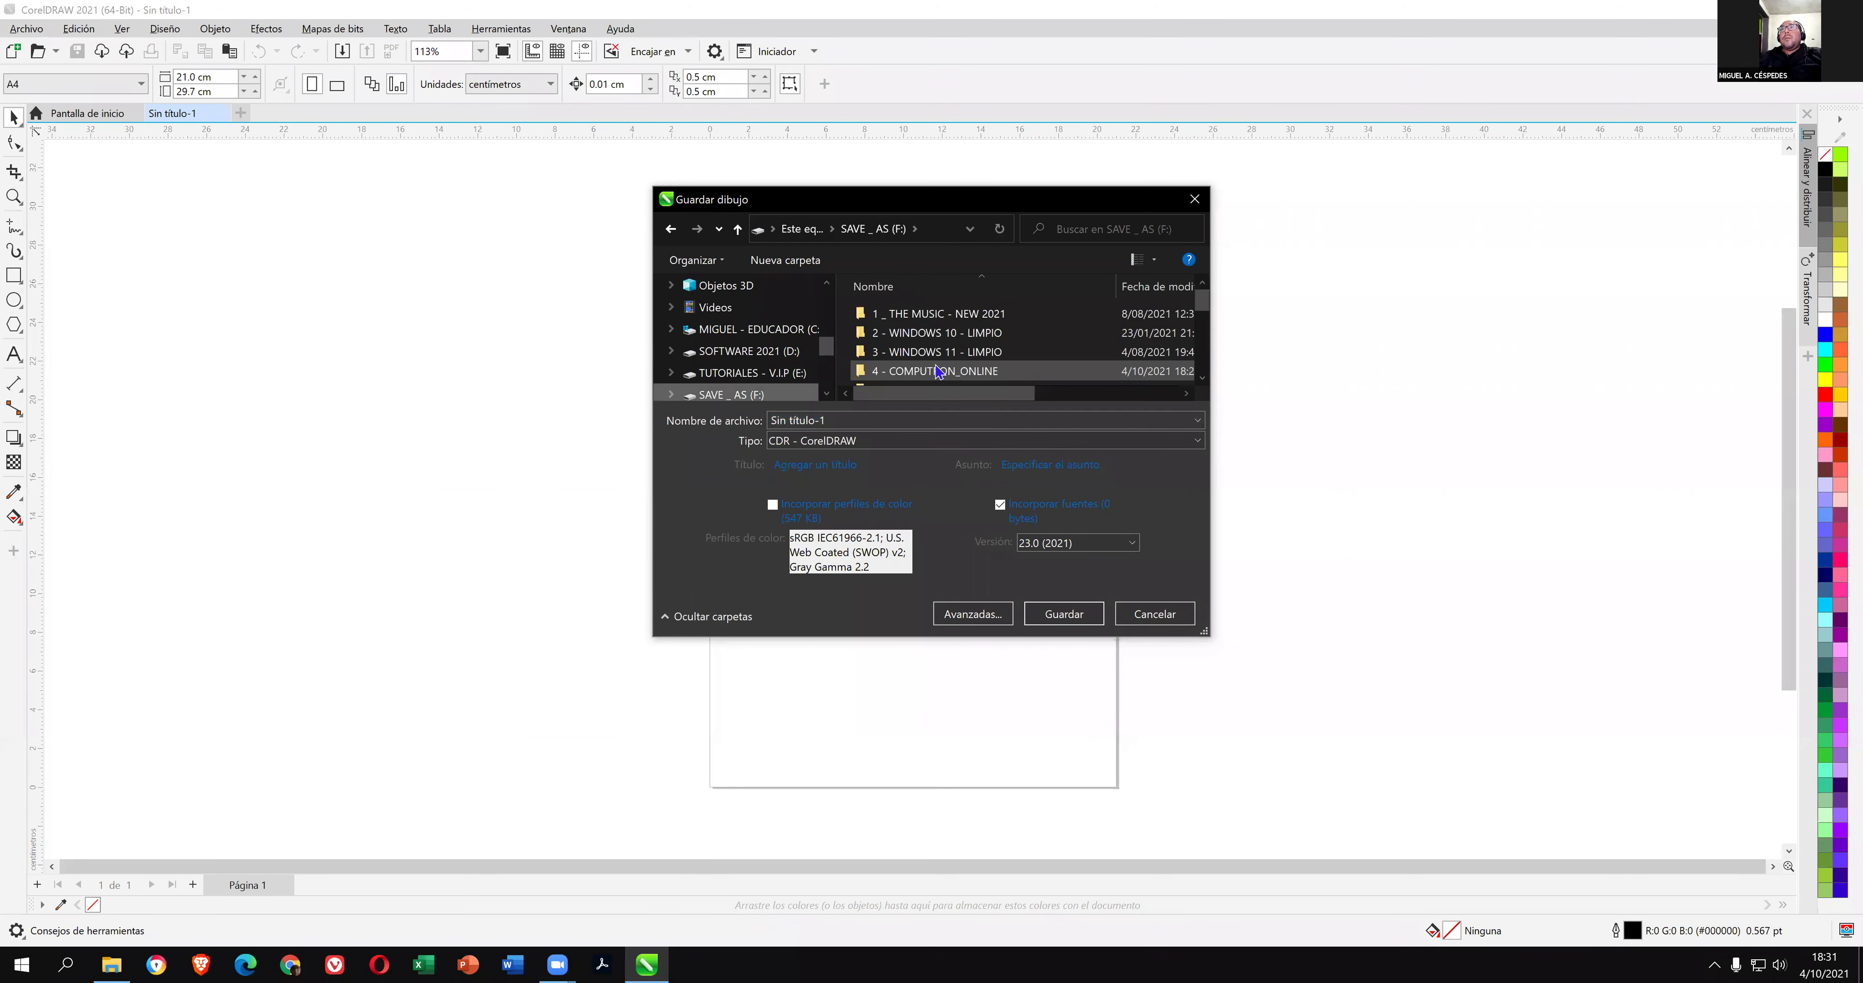
double_click(953, 357)
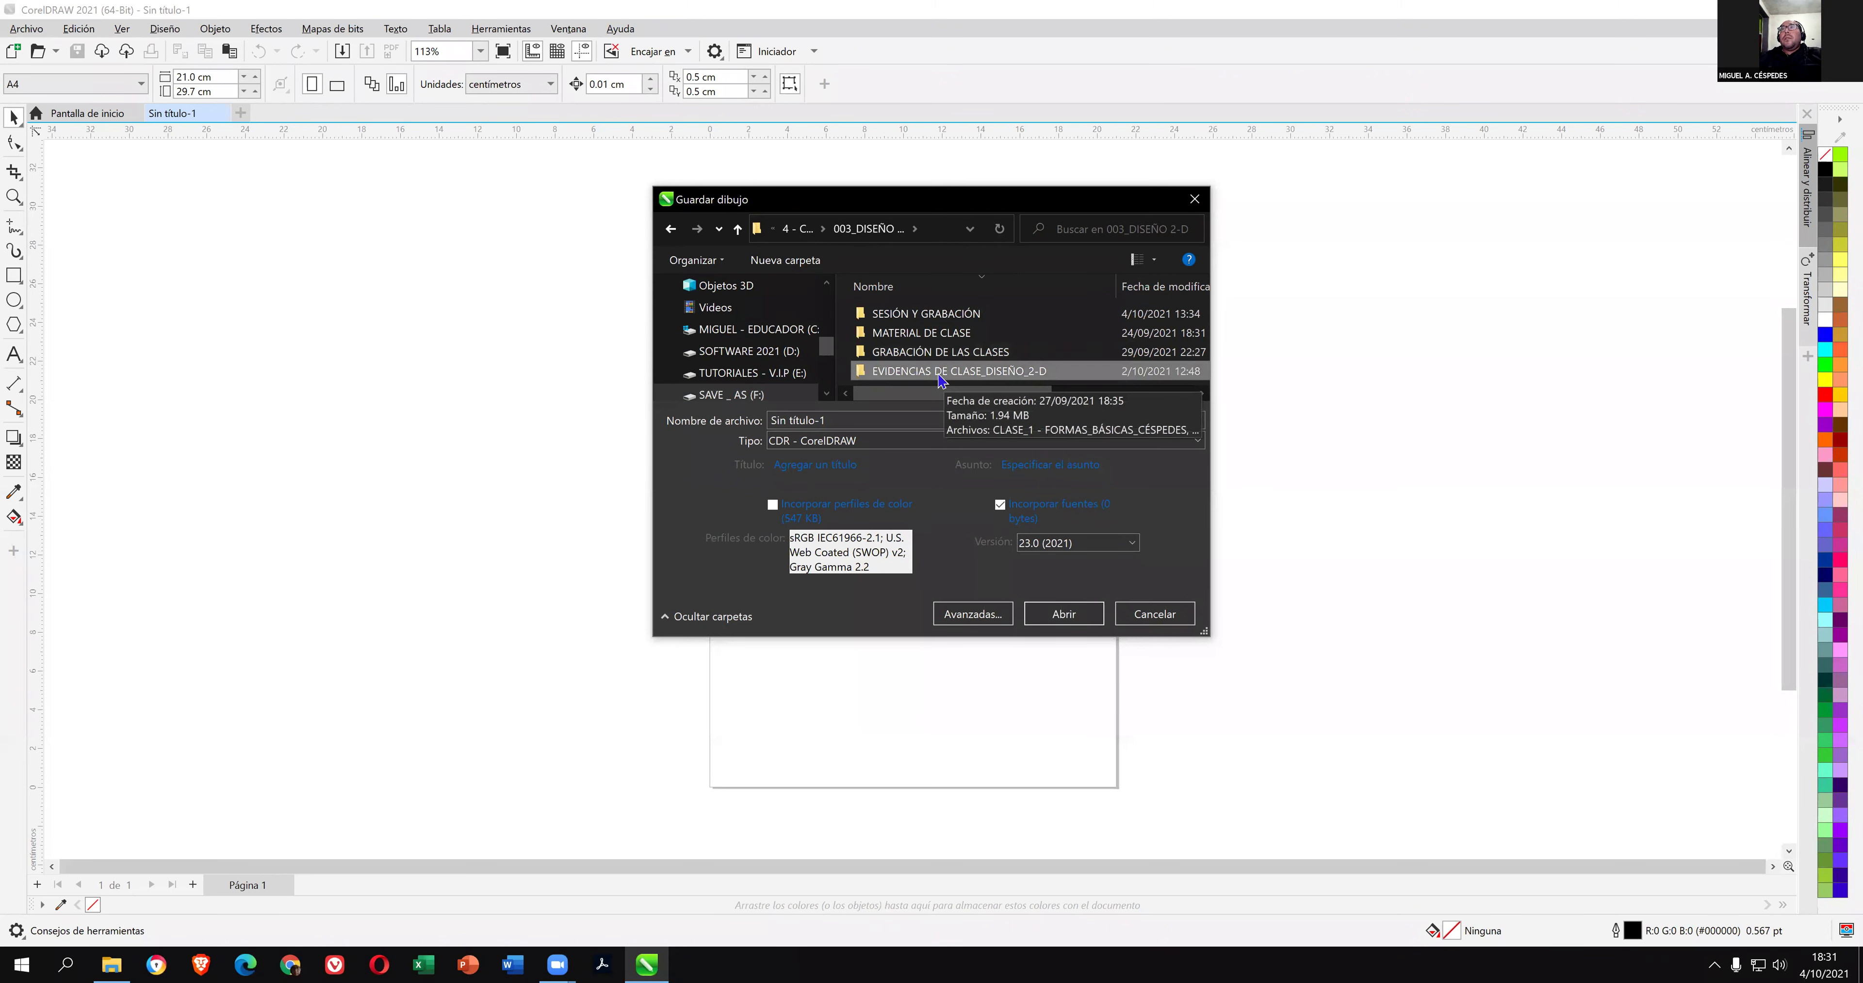
double_click(940, 370)
scroll(962, 384, down, 1)
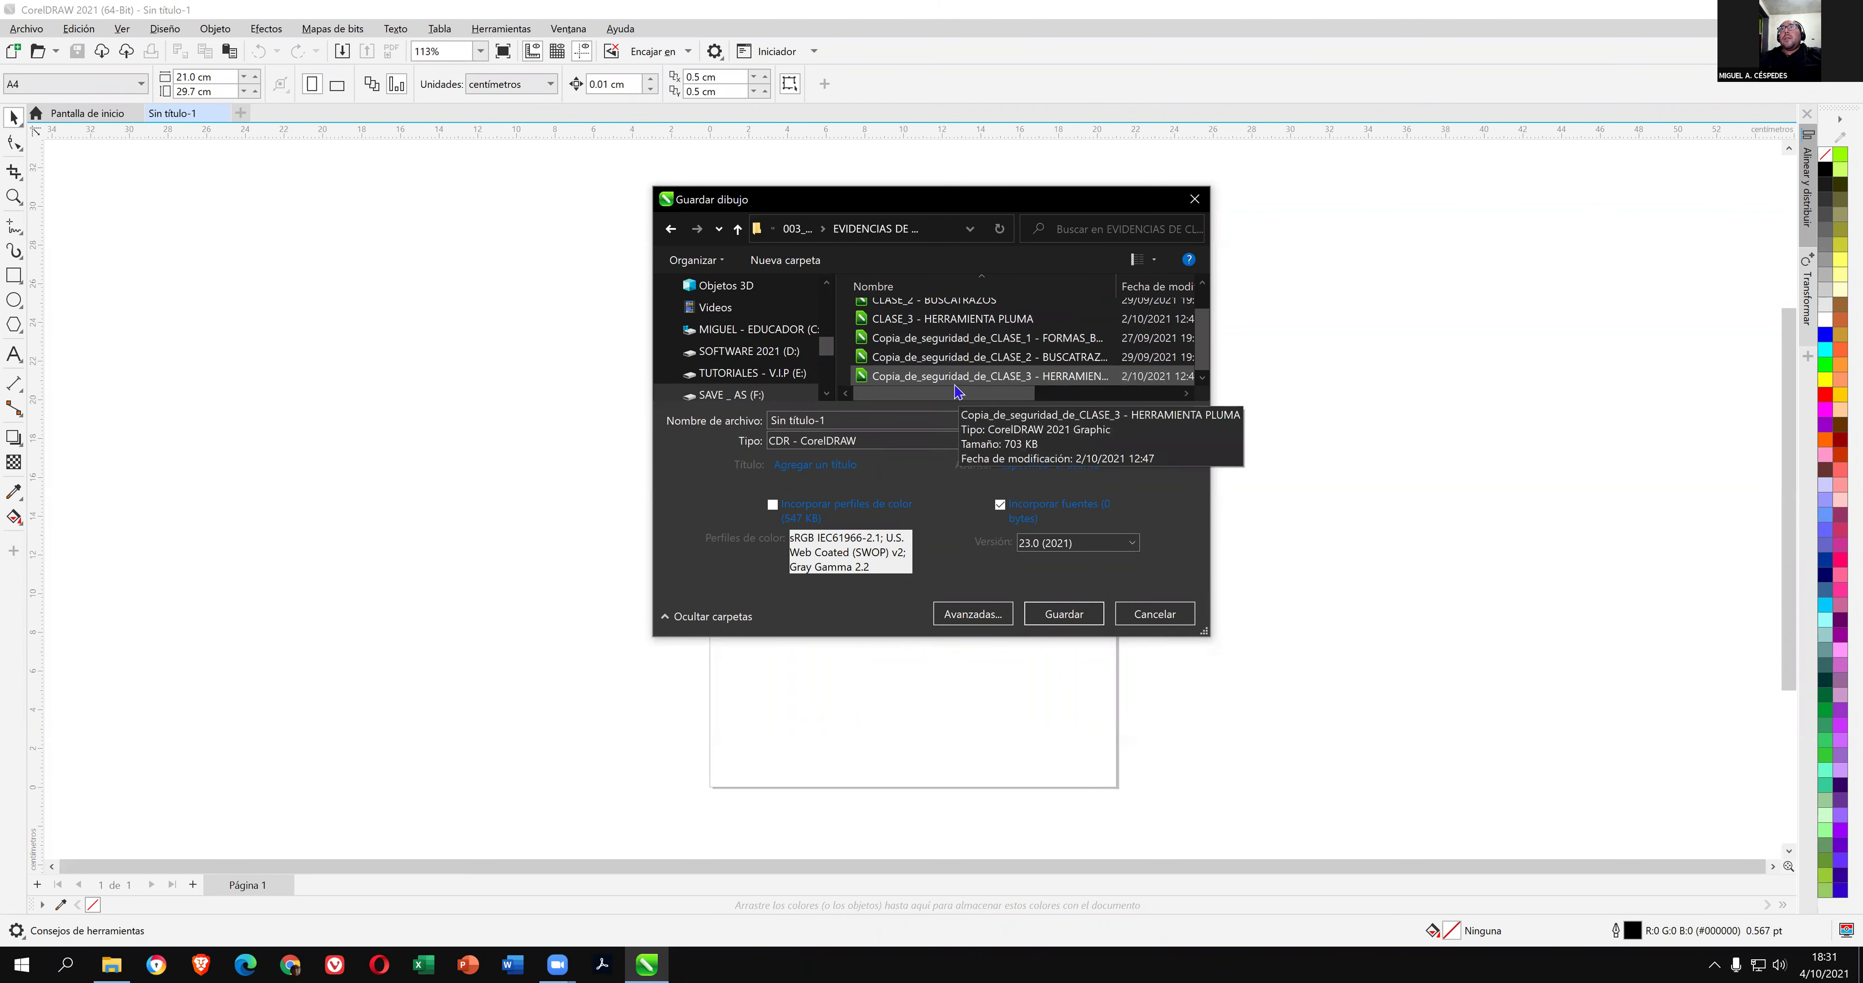
Save the drawing as "CLASE_5 FORMAS DIVERSAS" in CDR format and close the Pantalla de inicio page.
click(923, 417)
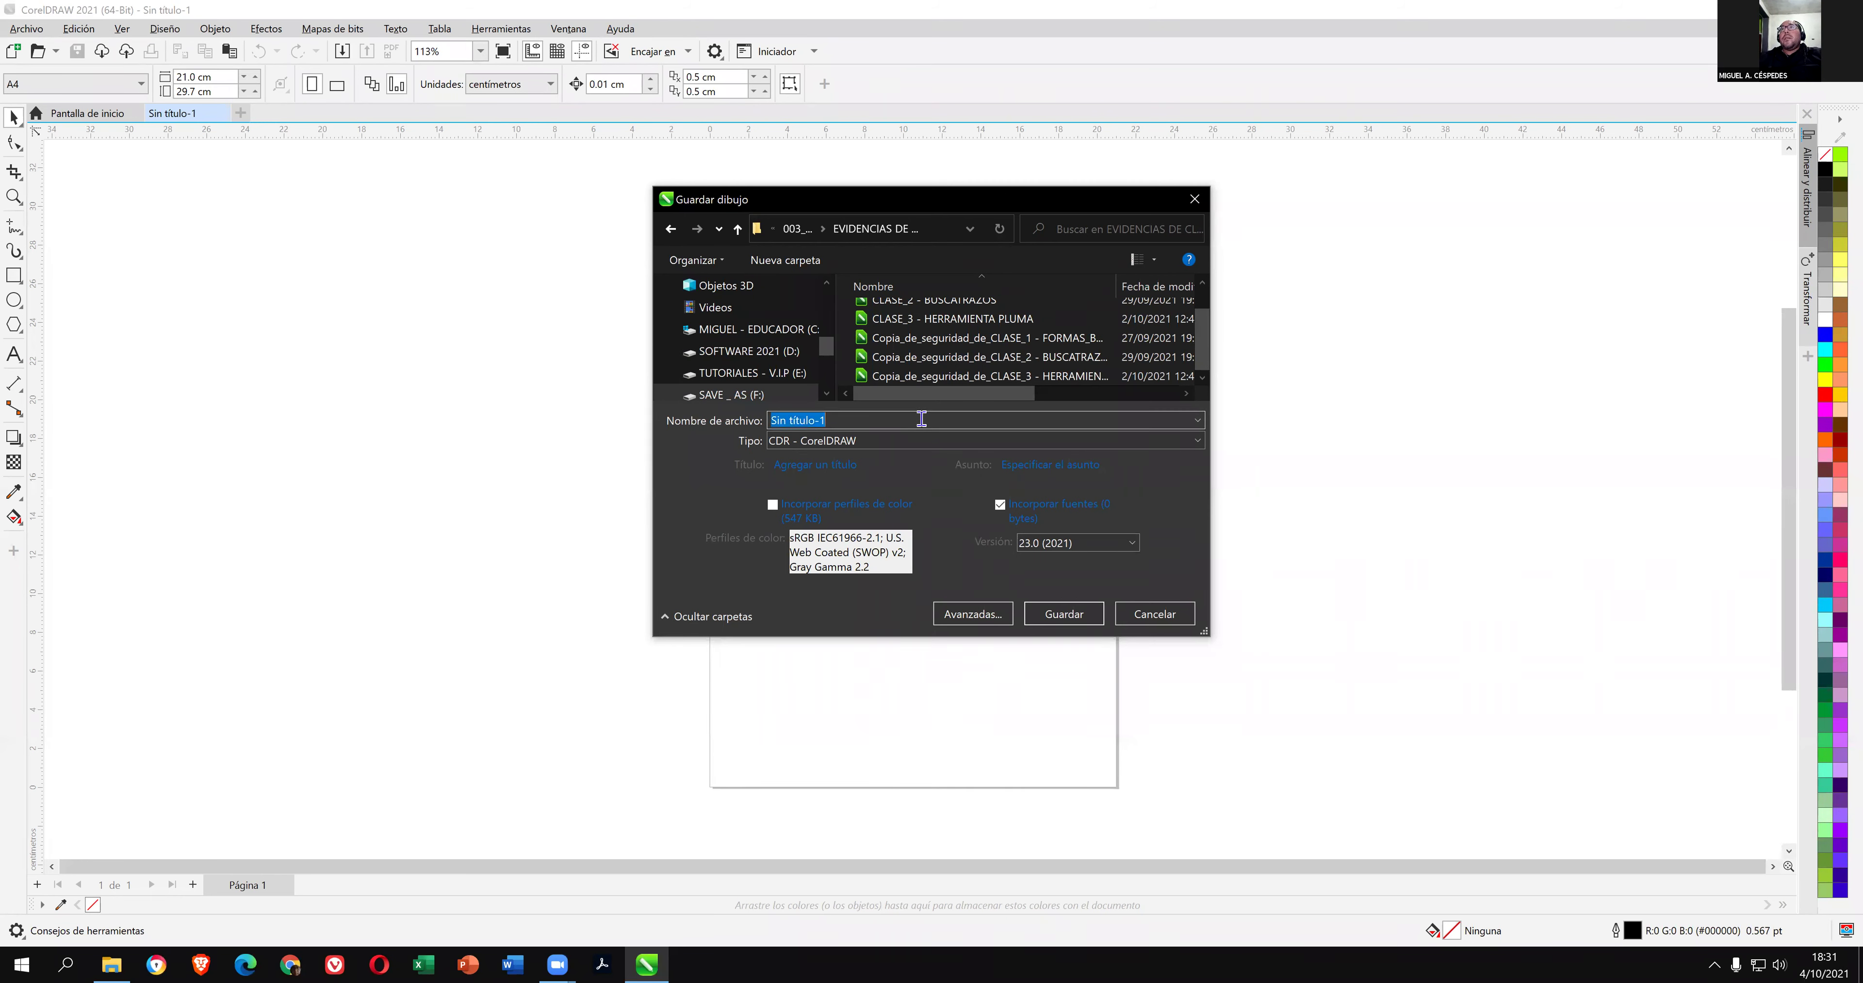
text(CLASE_4)
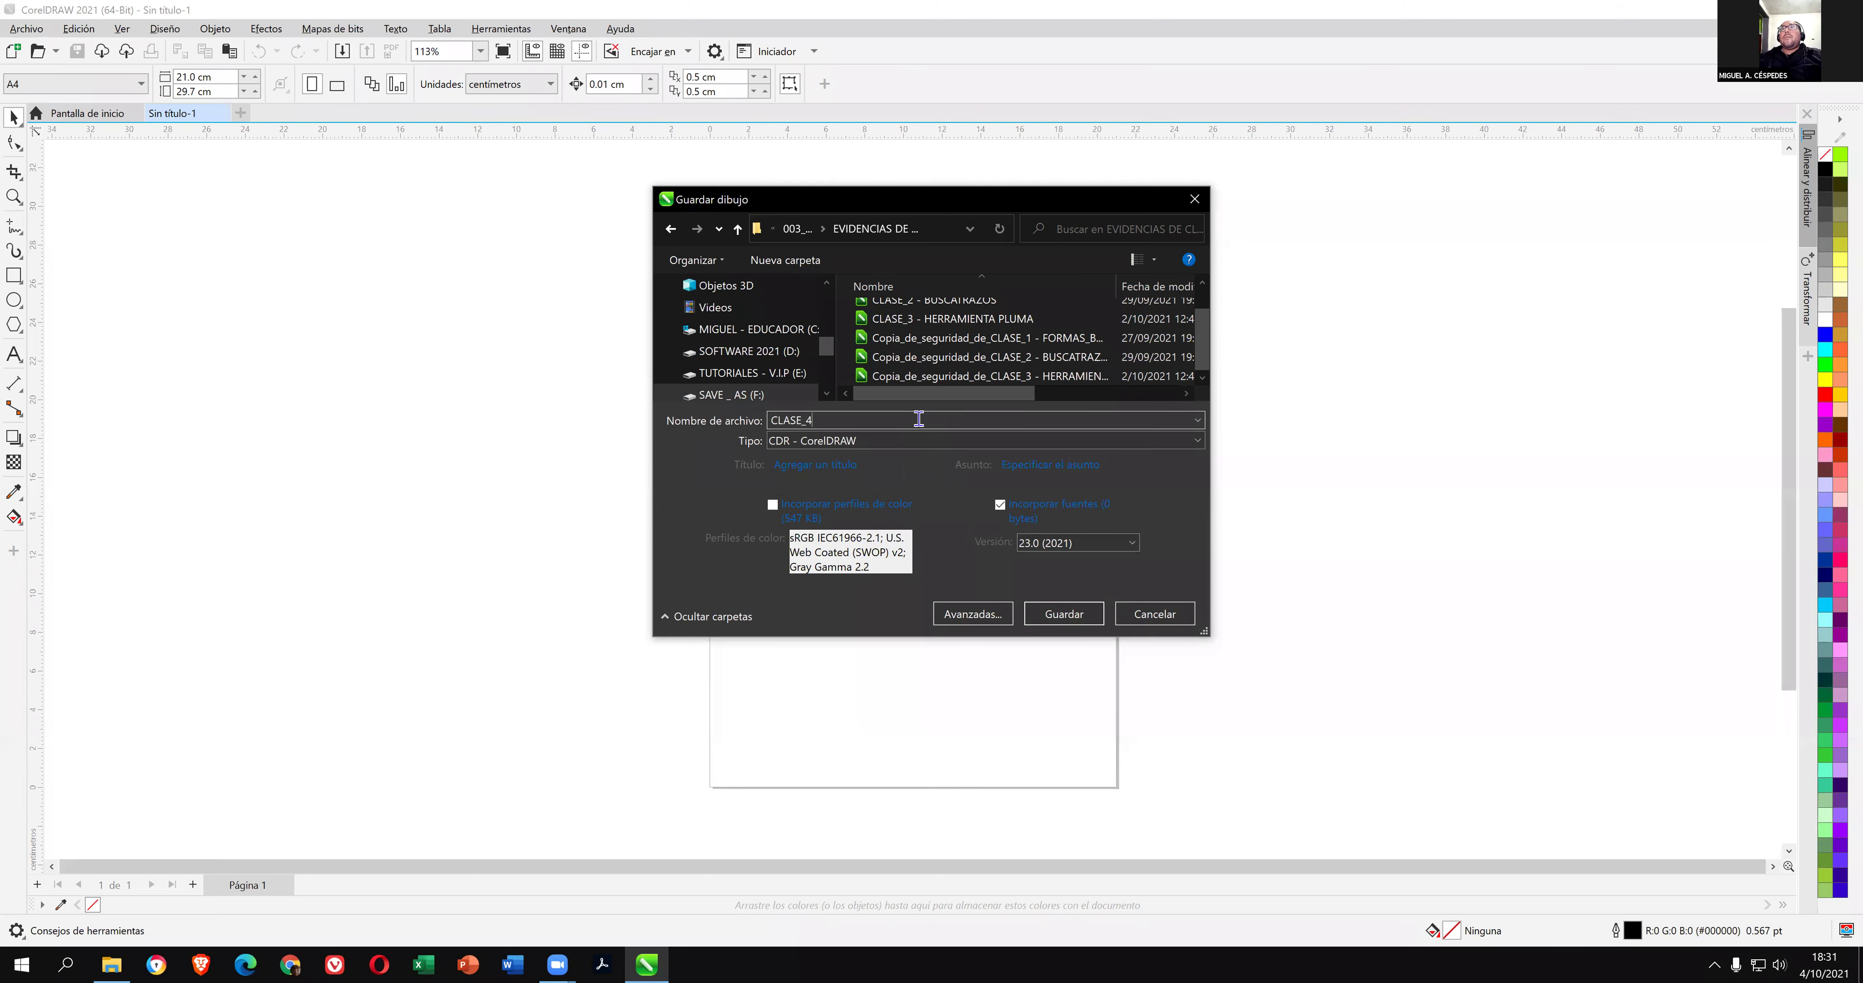
key(BackSpace)
text(5 FOR)
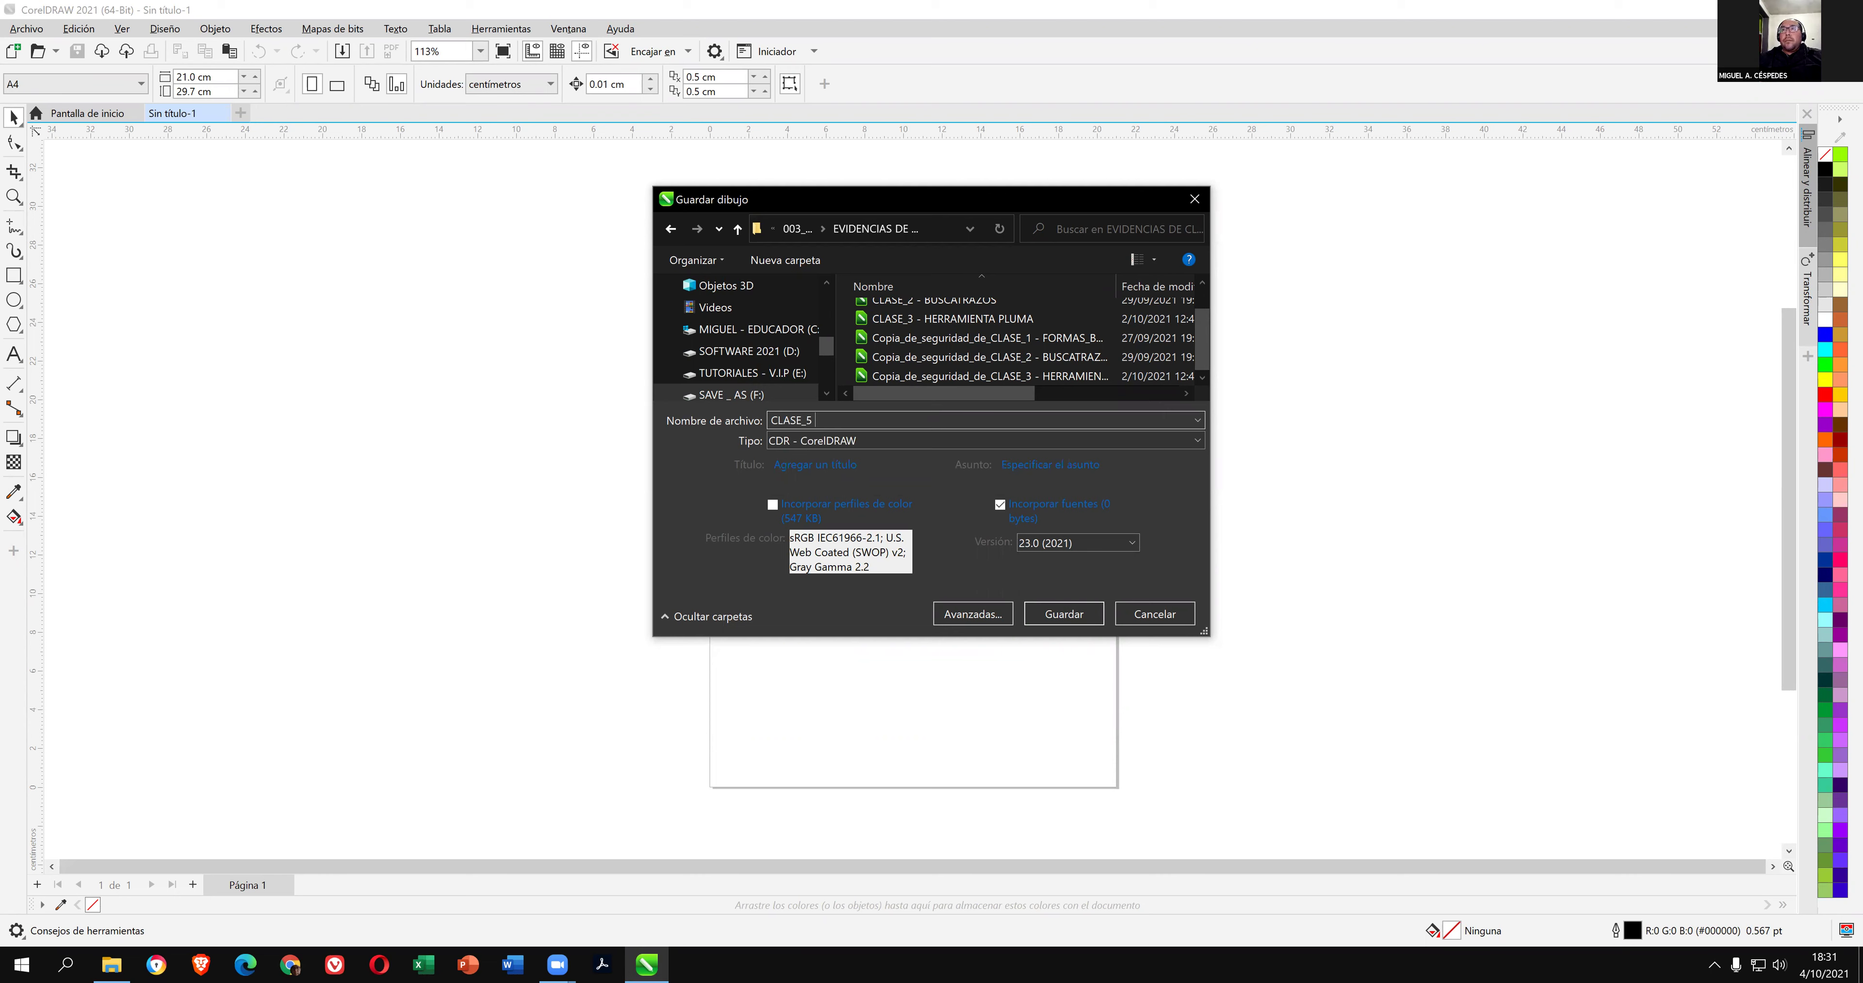
text(MAS DIVERSAS)
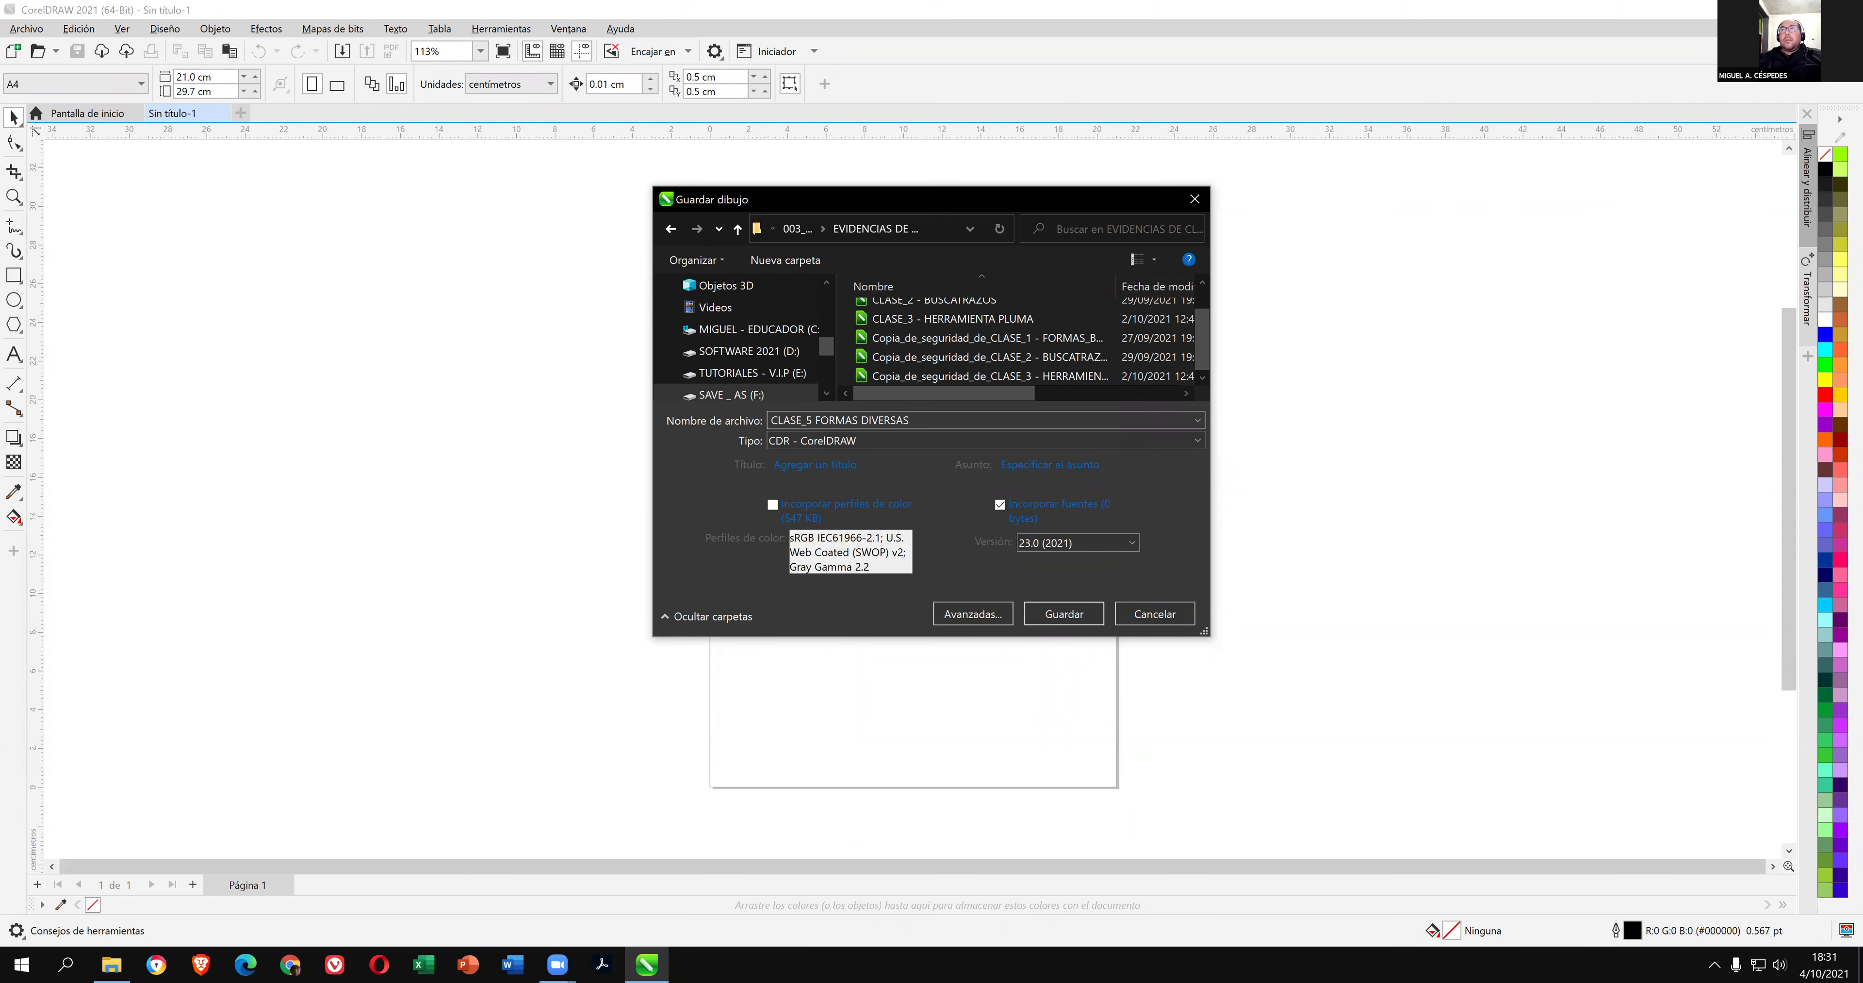
key(Return)
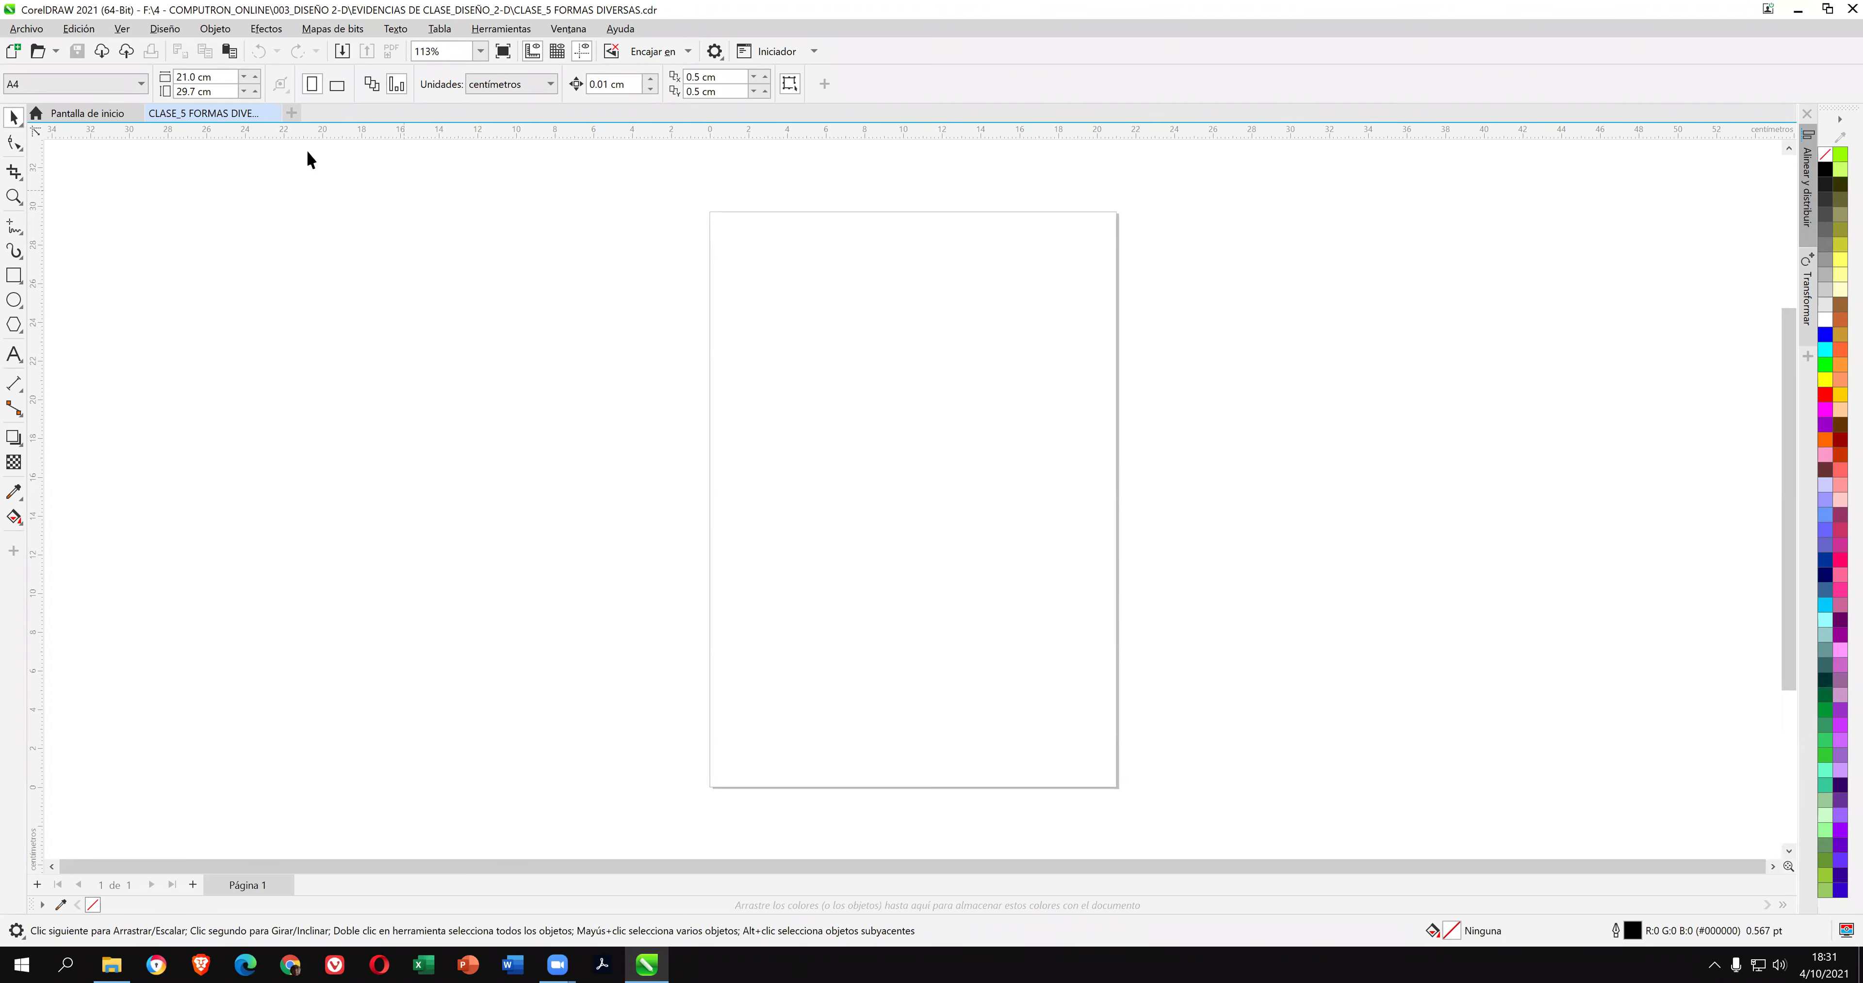
click(135, 111)
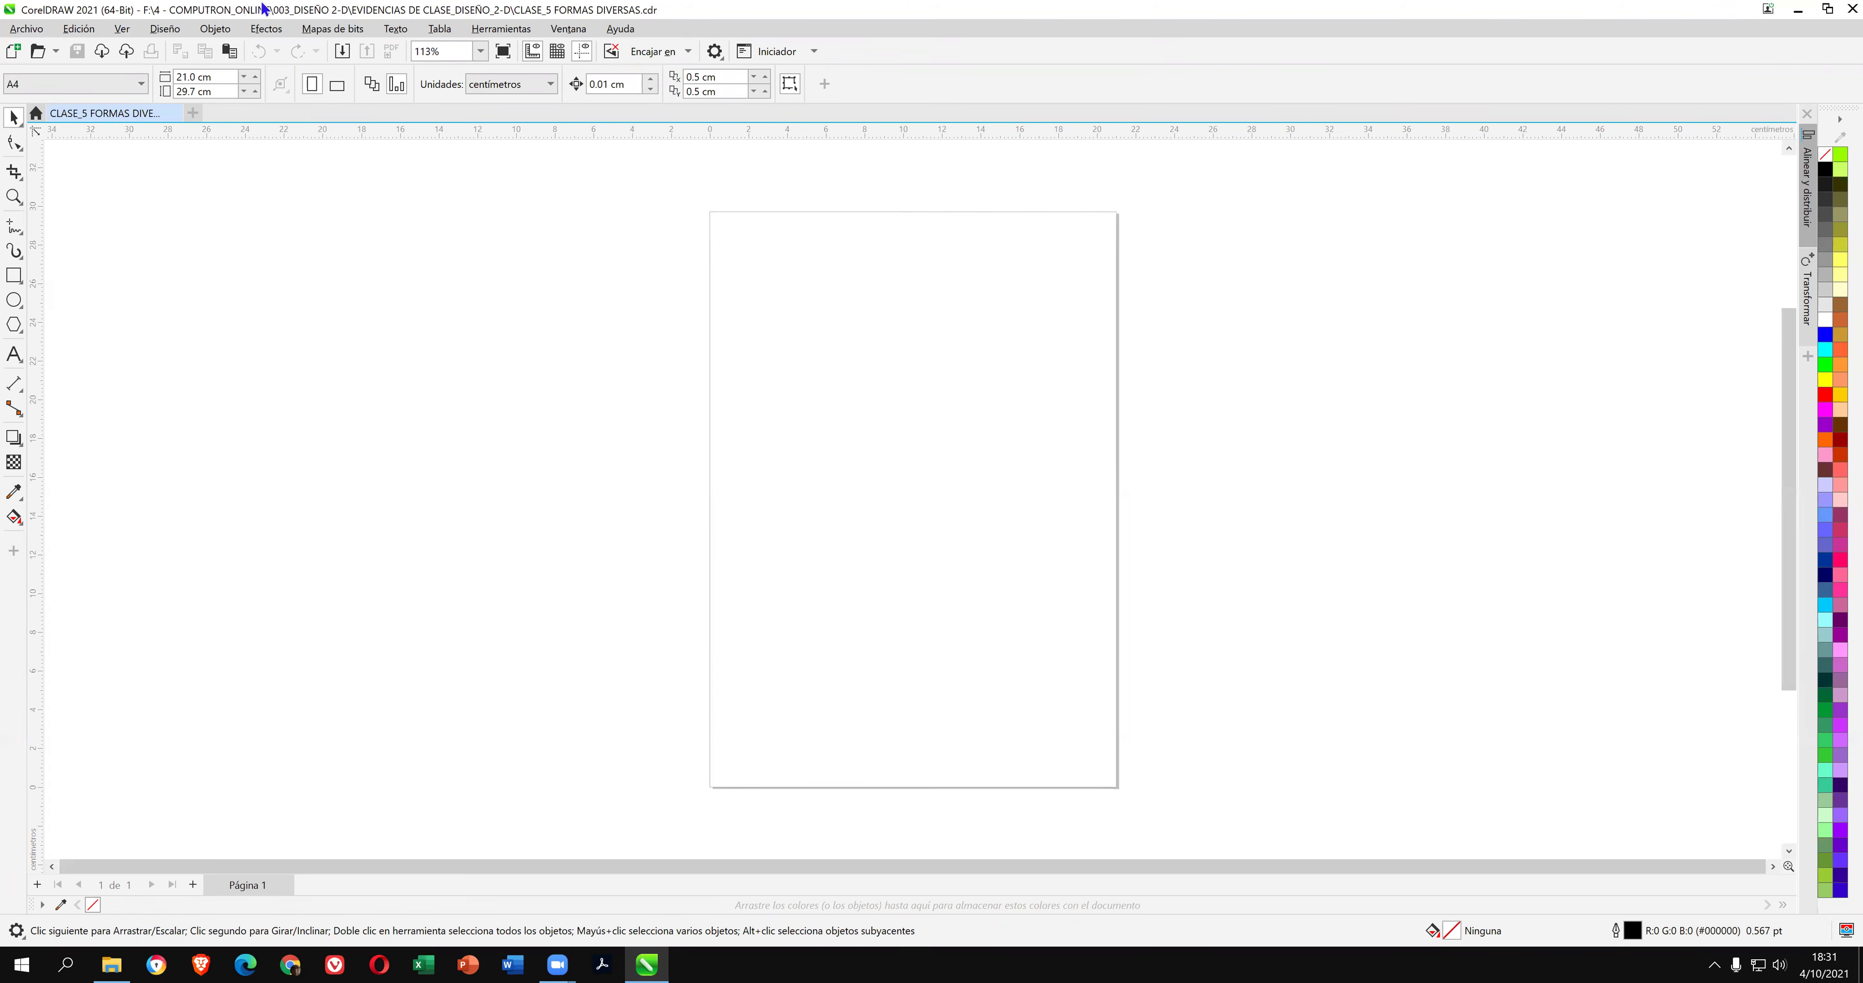
Reduce CorelDRAW to a smaller window and open the CLASE_5 image folder inside the desktop's CLASE_5_DISEÑO 2_D folder.
key(super+Down)
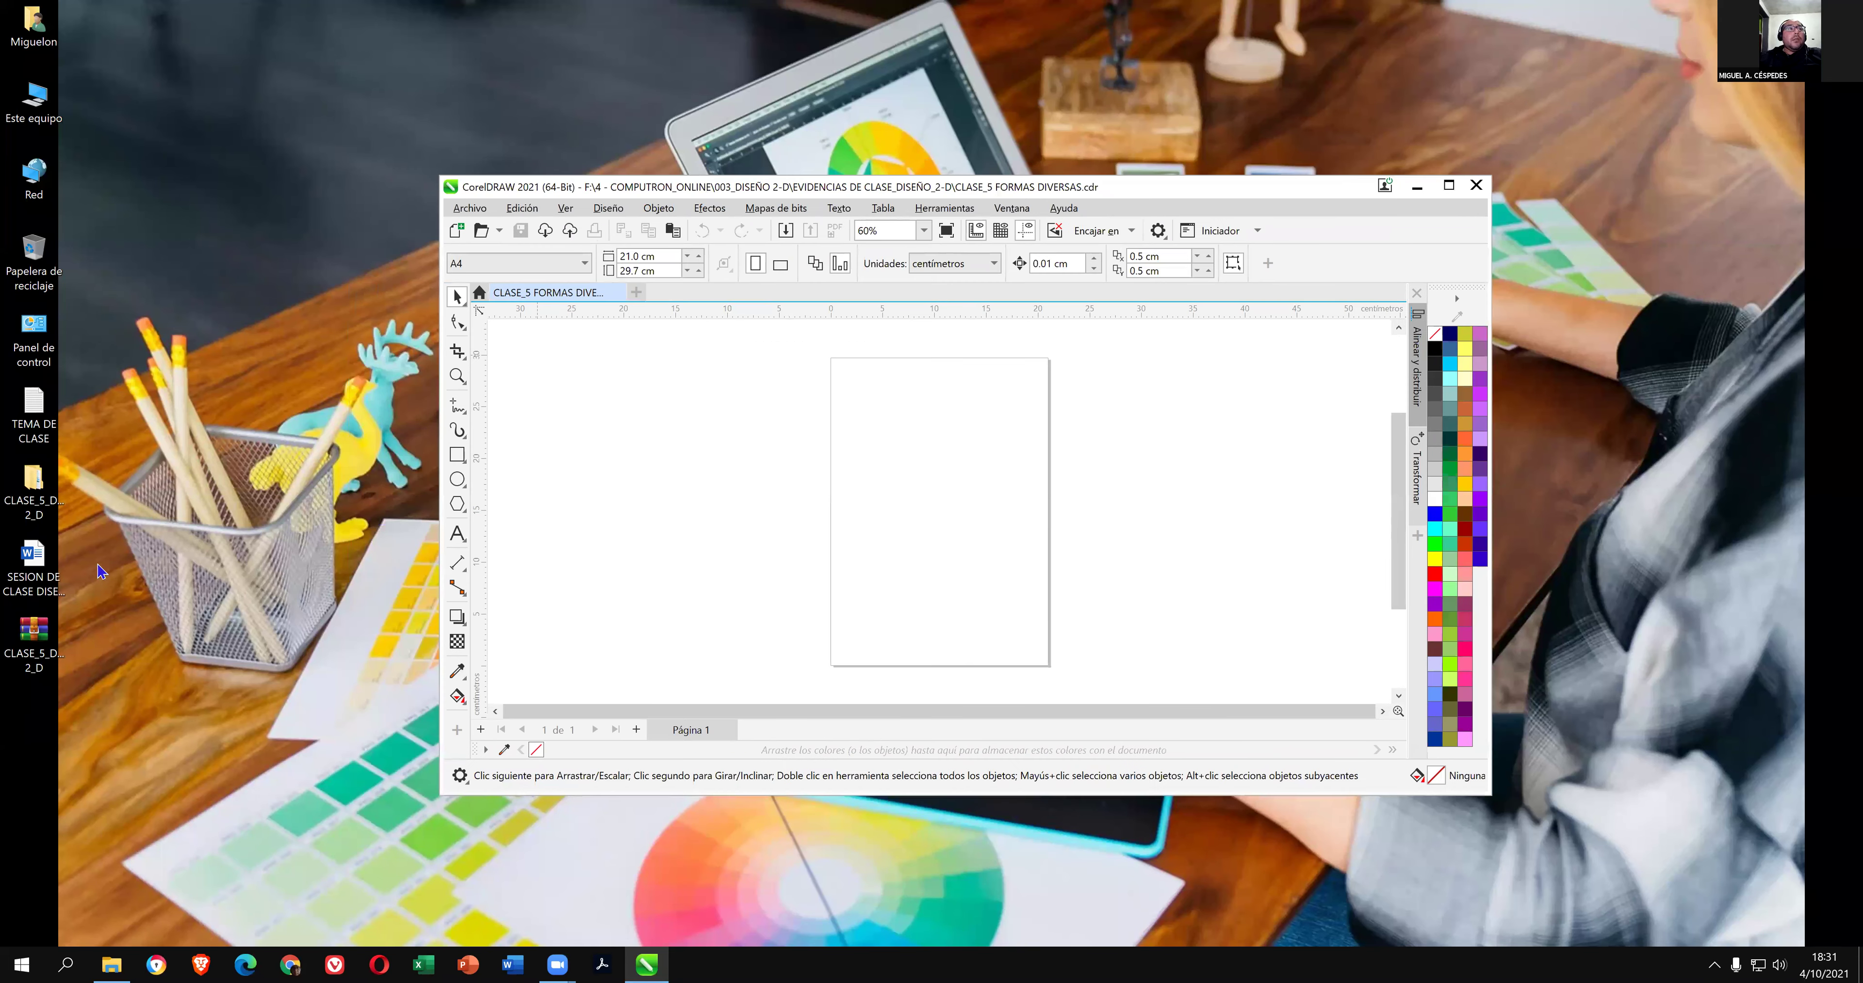
click(33, 494)
key(Return)
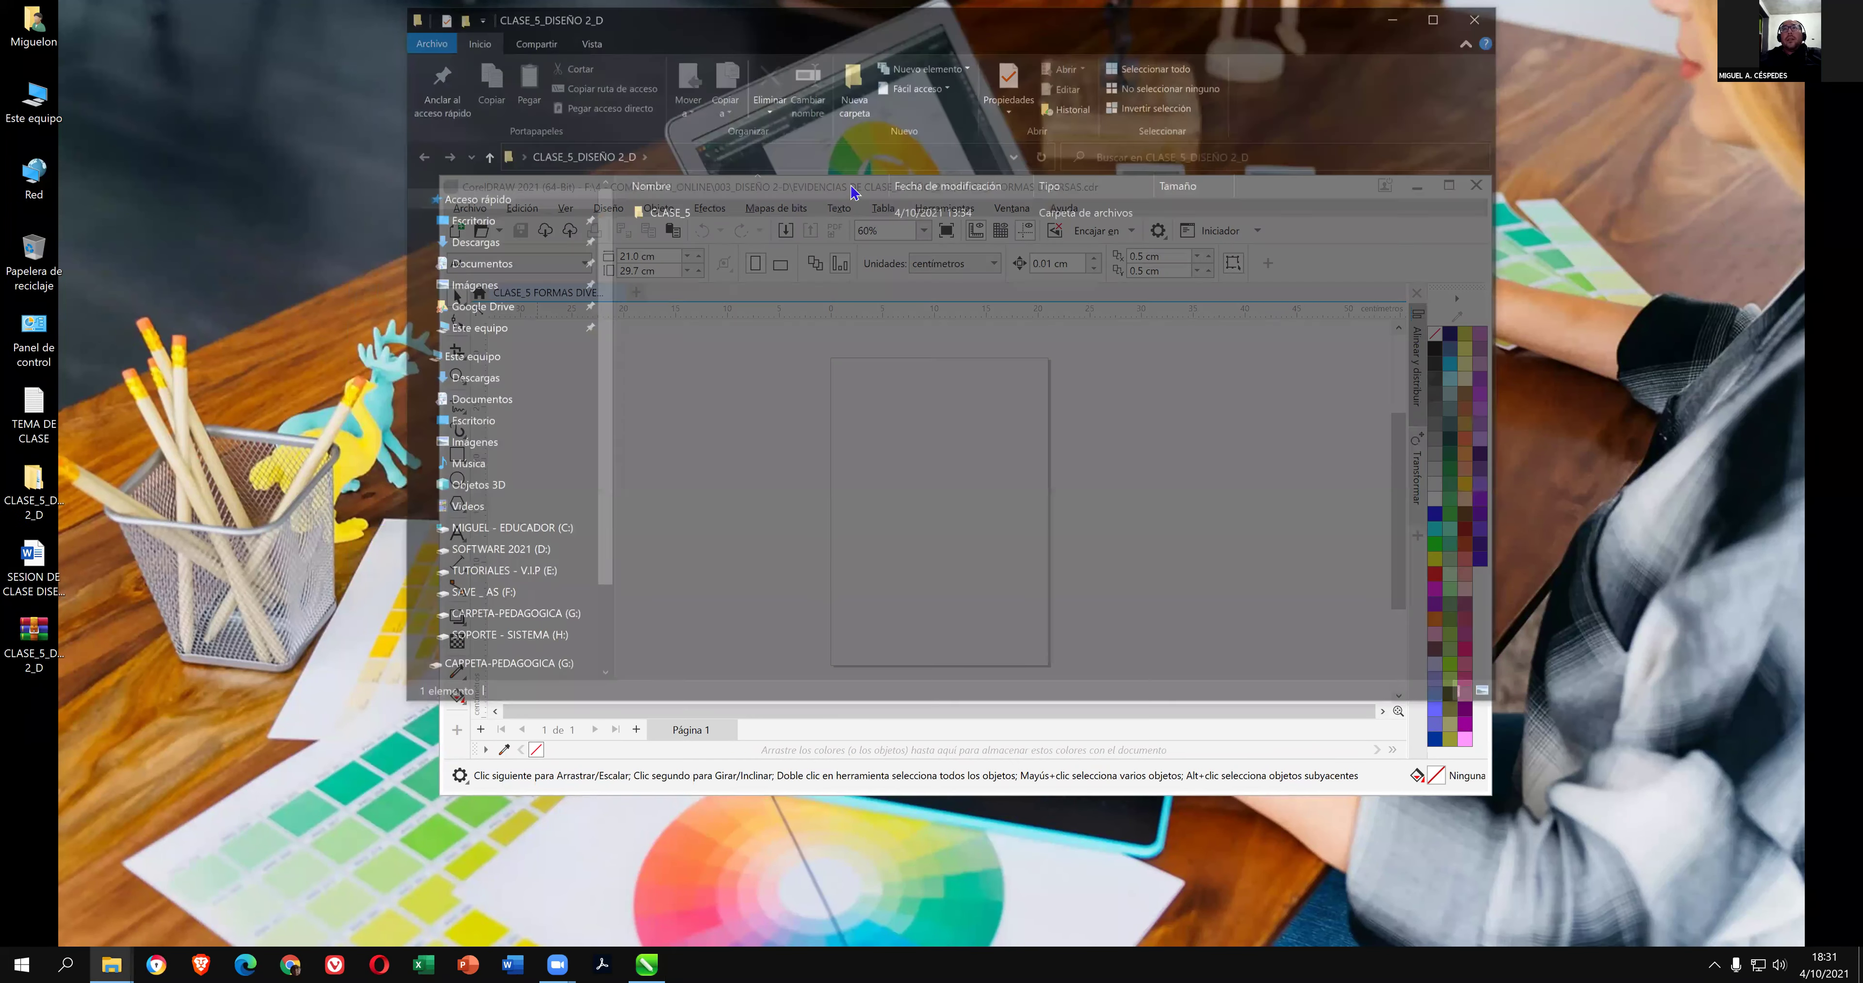
double_click(659, 211)
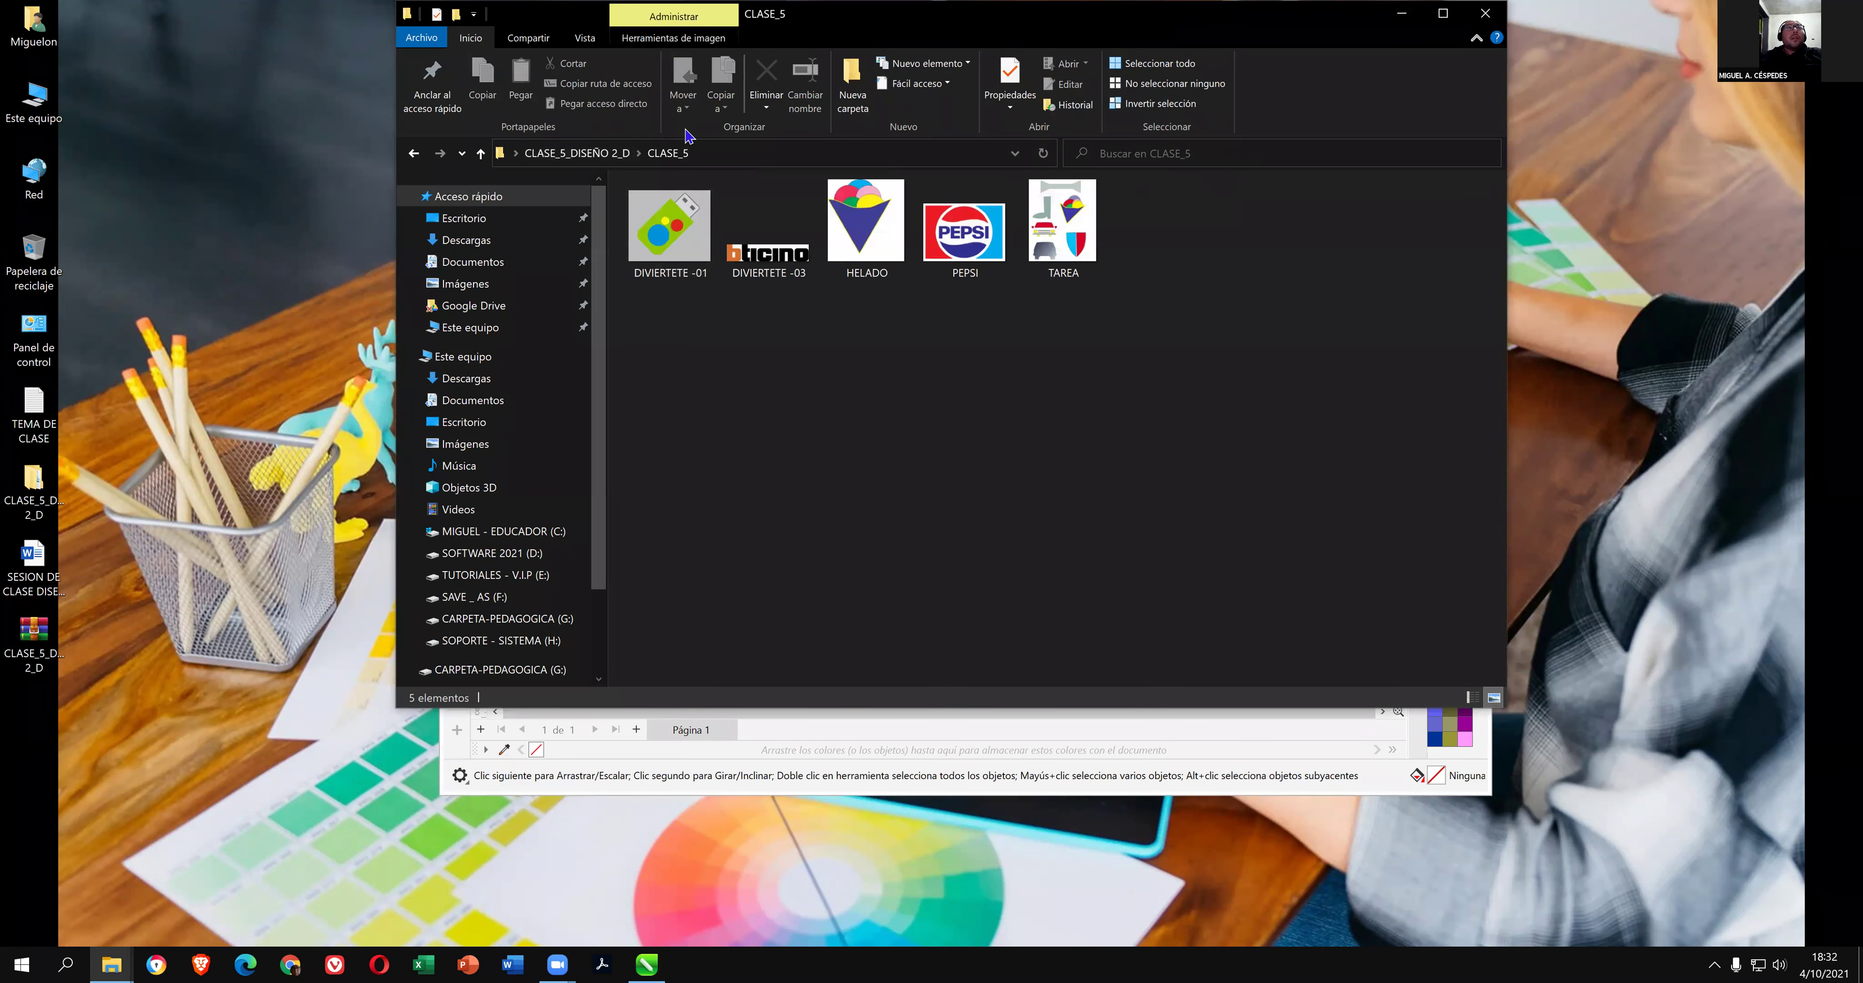
Arrange the CLASE_5 folder and CorelDRAW windows so the image thumbnails and blank page are both visible, and refresh the desktop.
drag(903, 13, 586, 13)
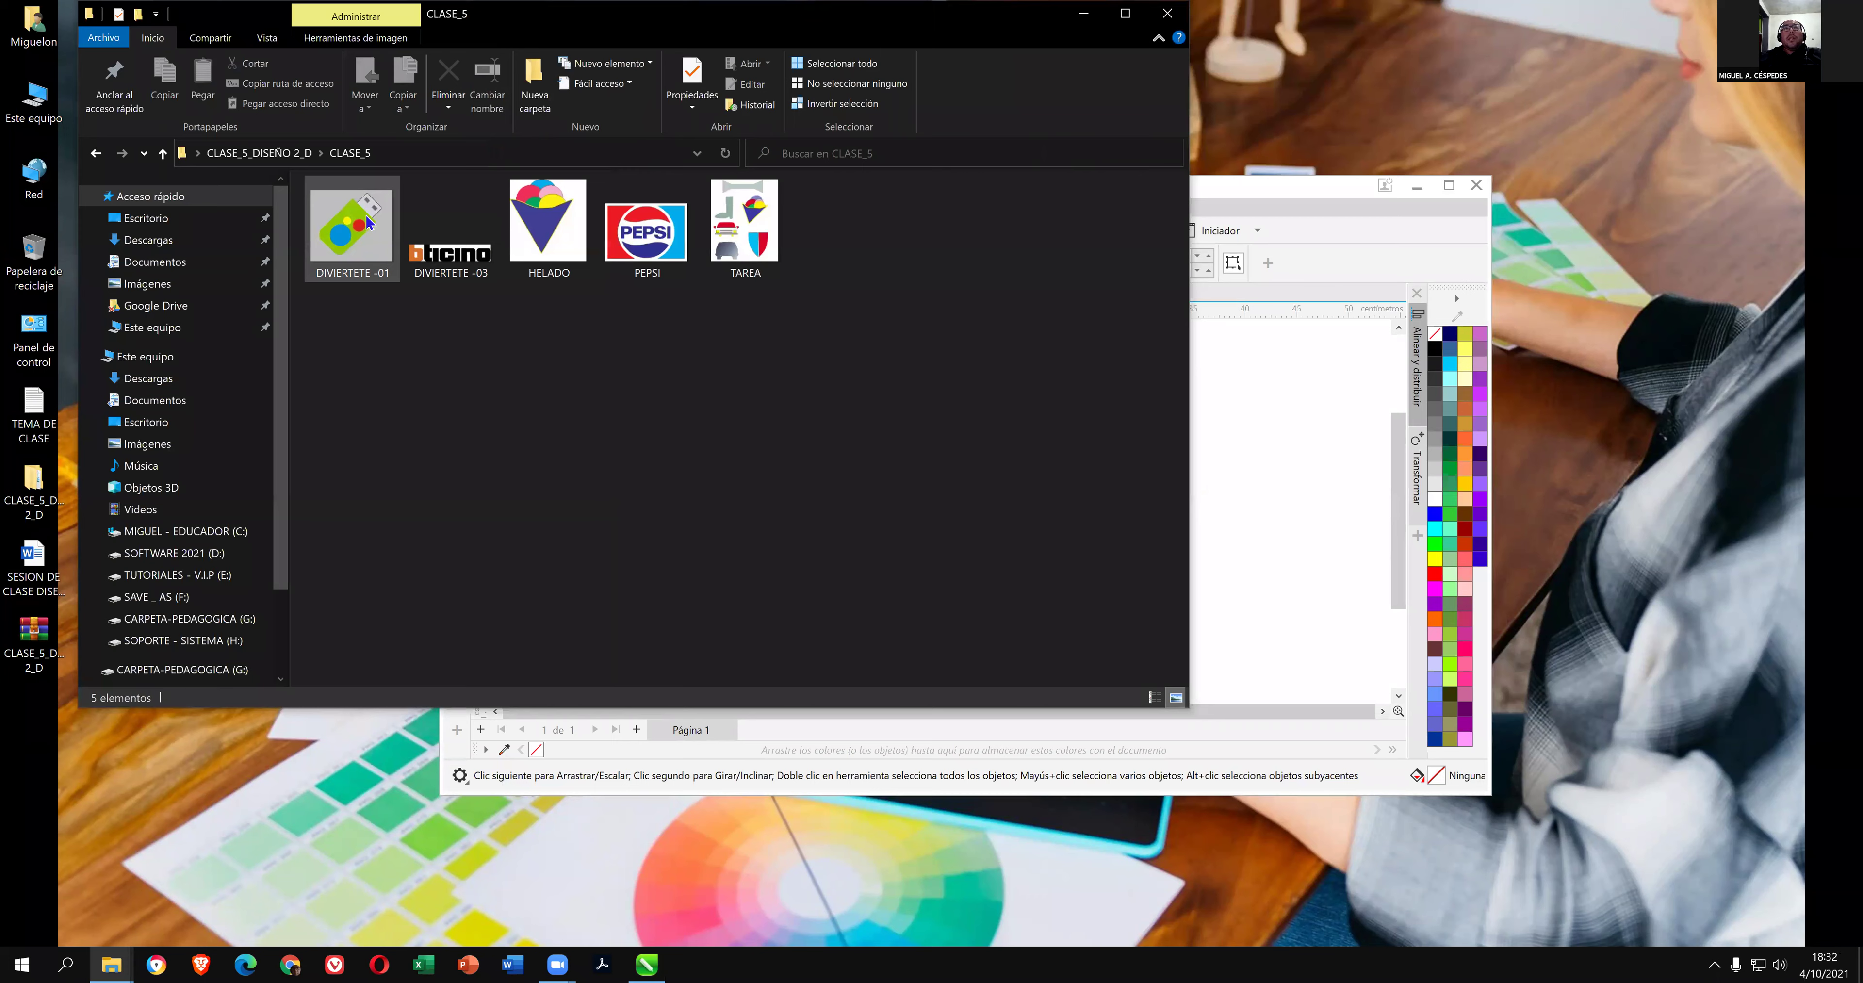
click(1270, 204)
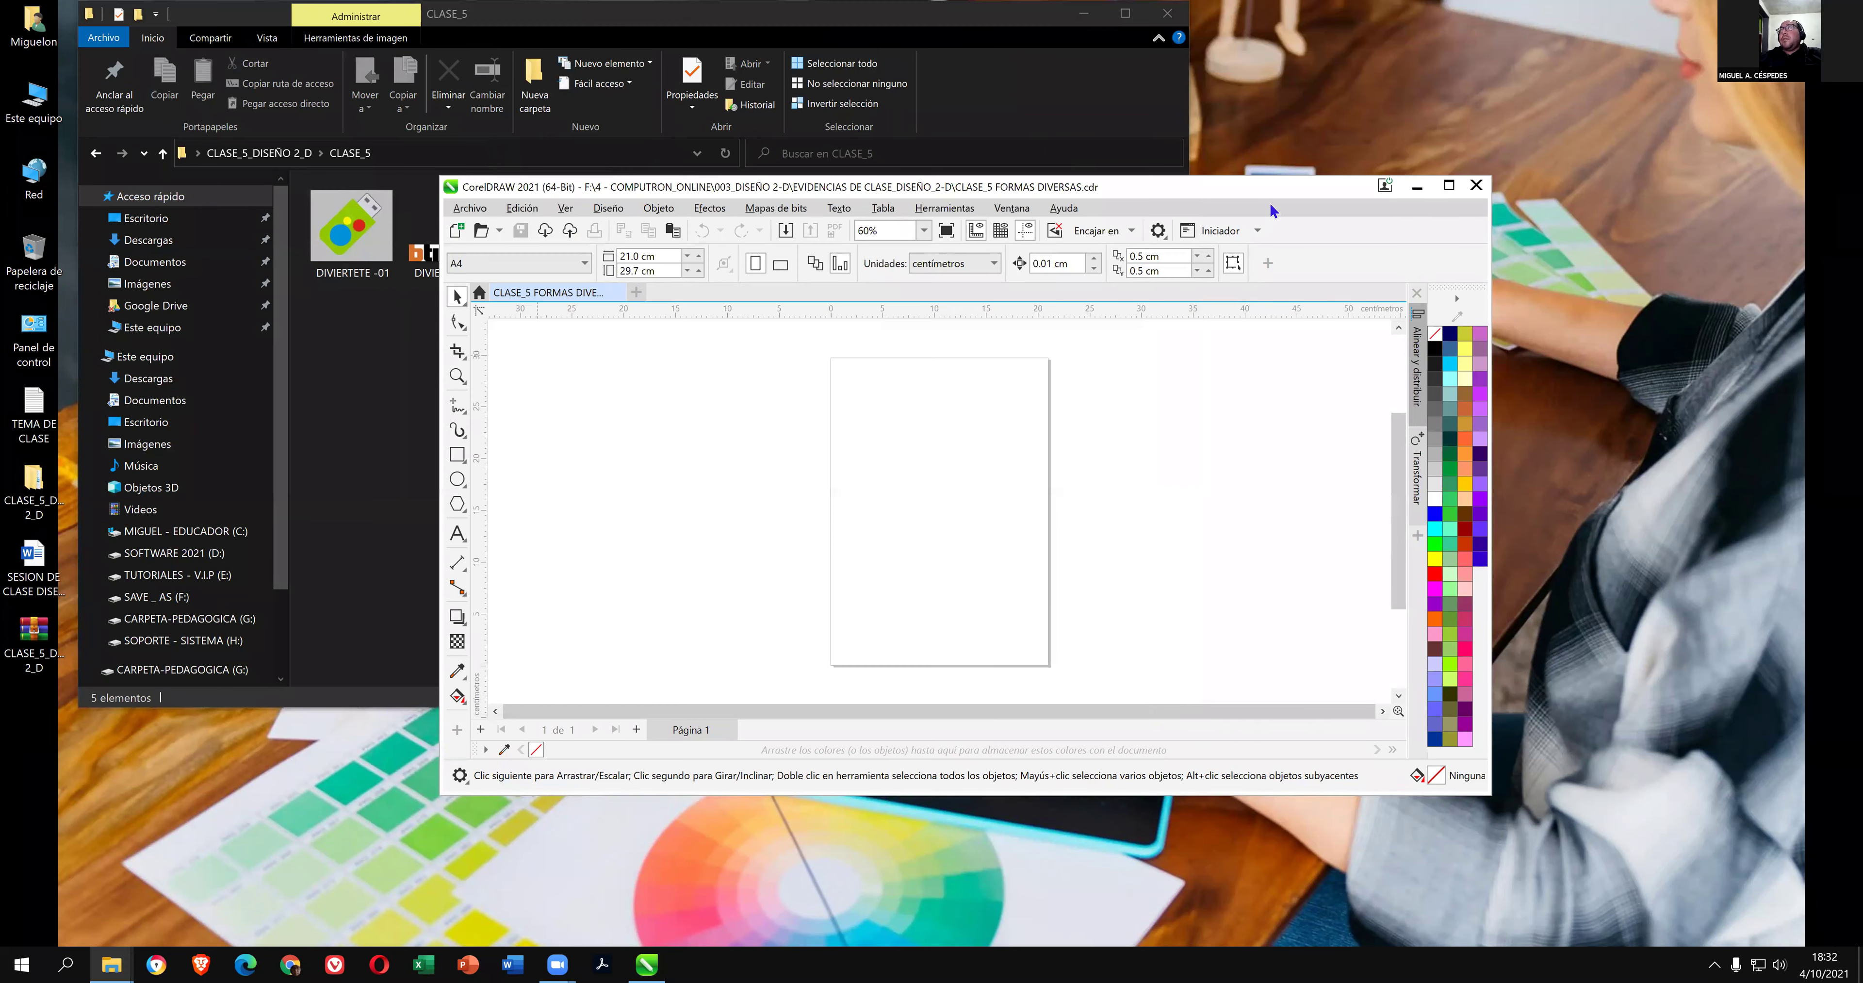
drag(1270, 204, 1518, 314)
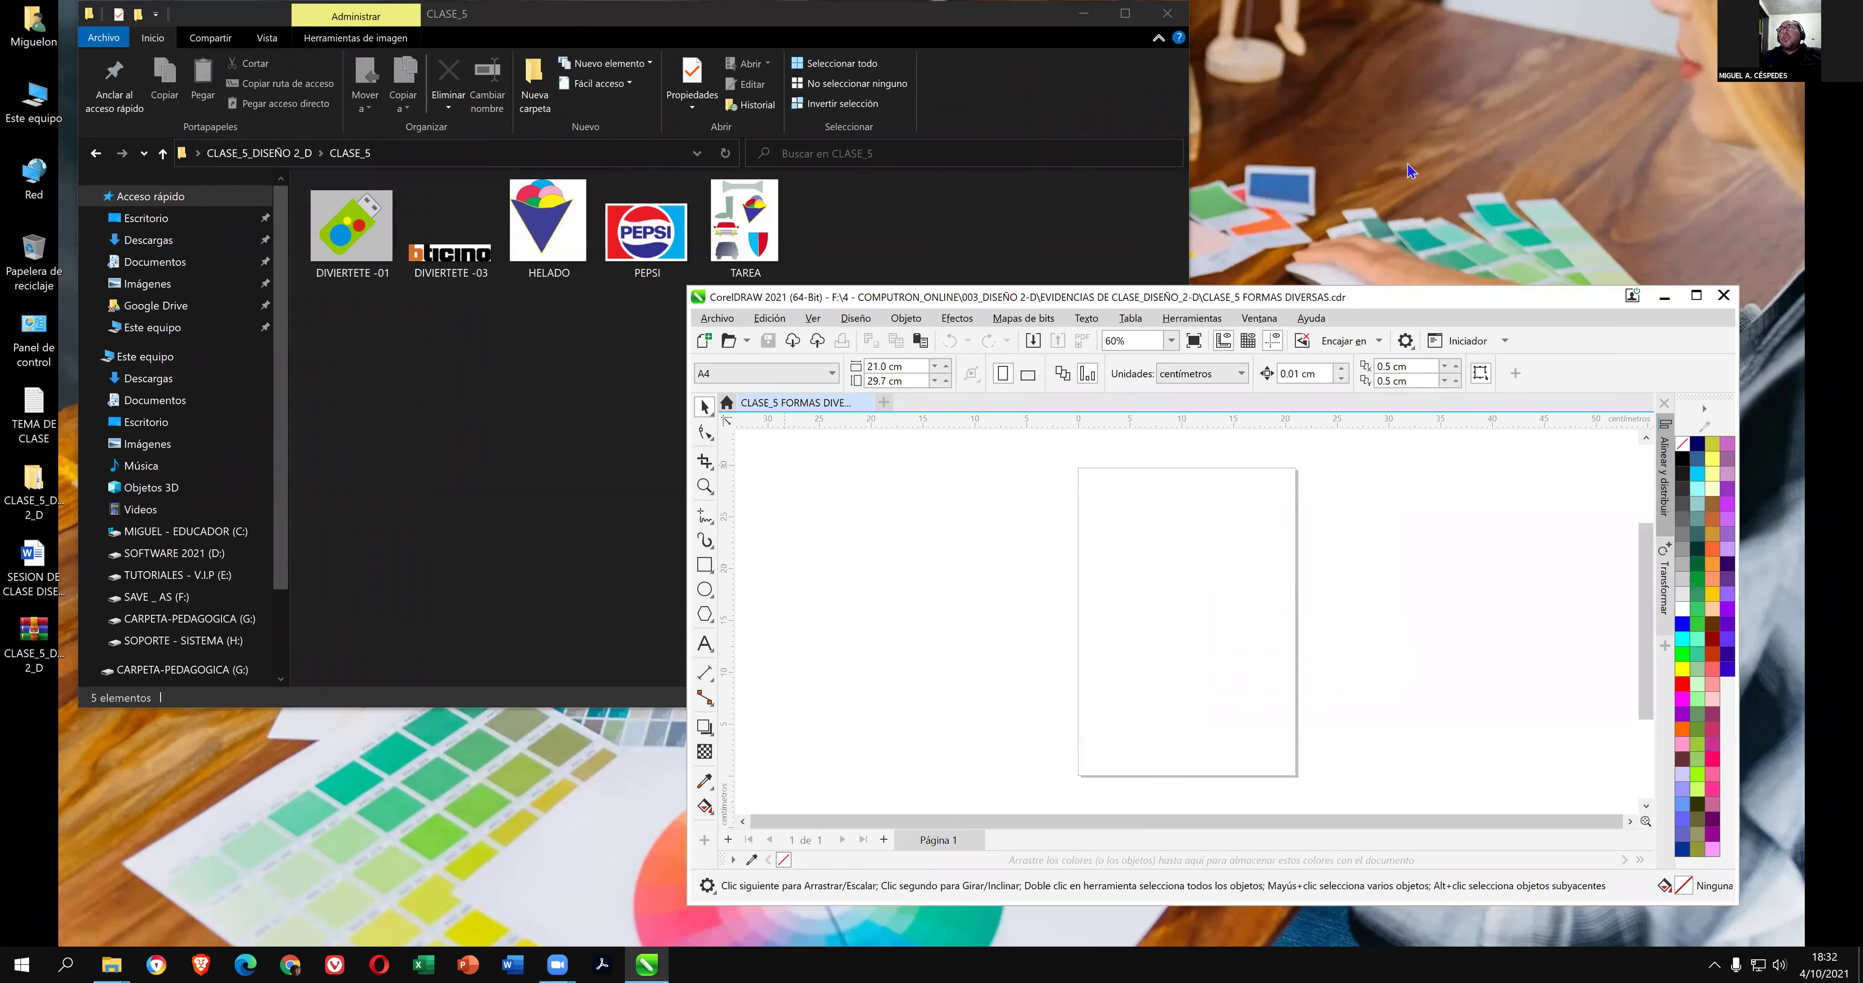
right_click(1346, 89)
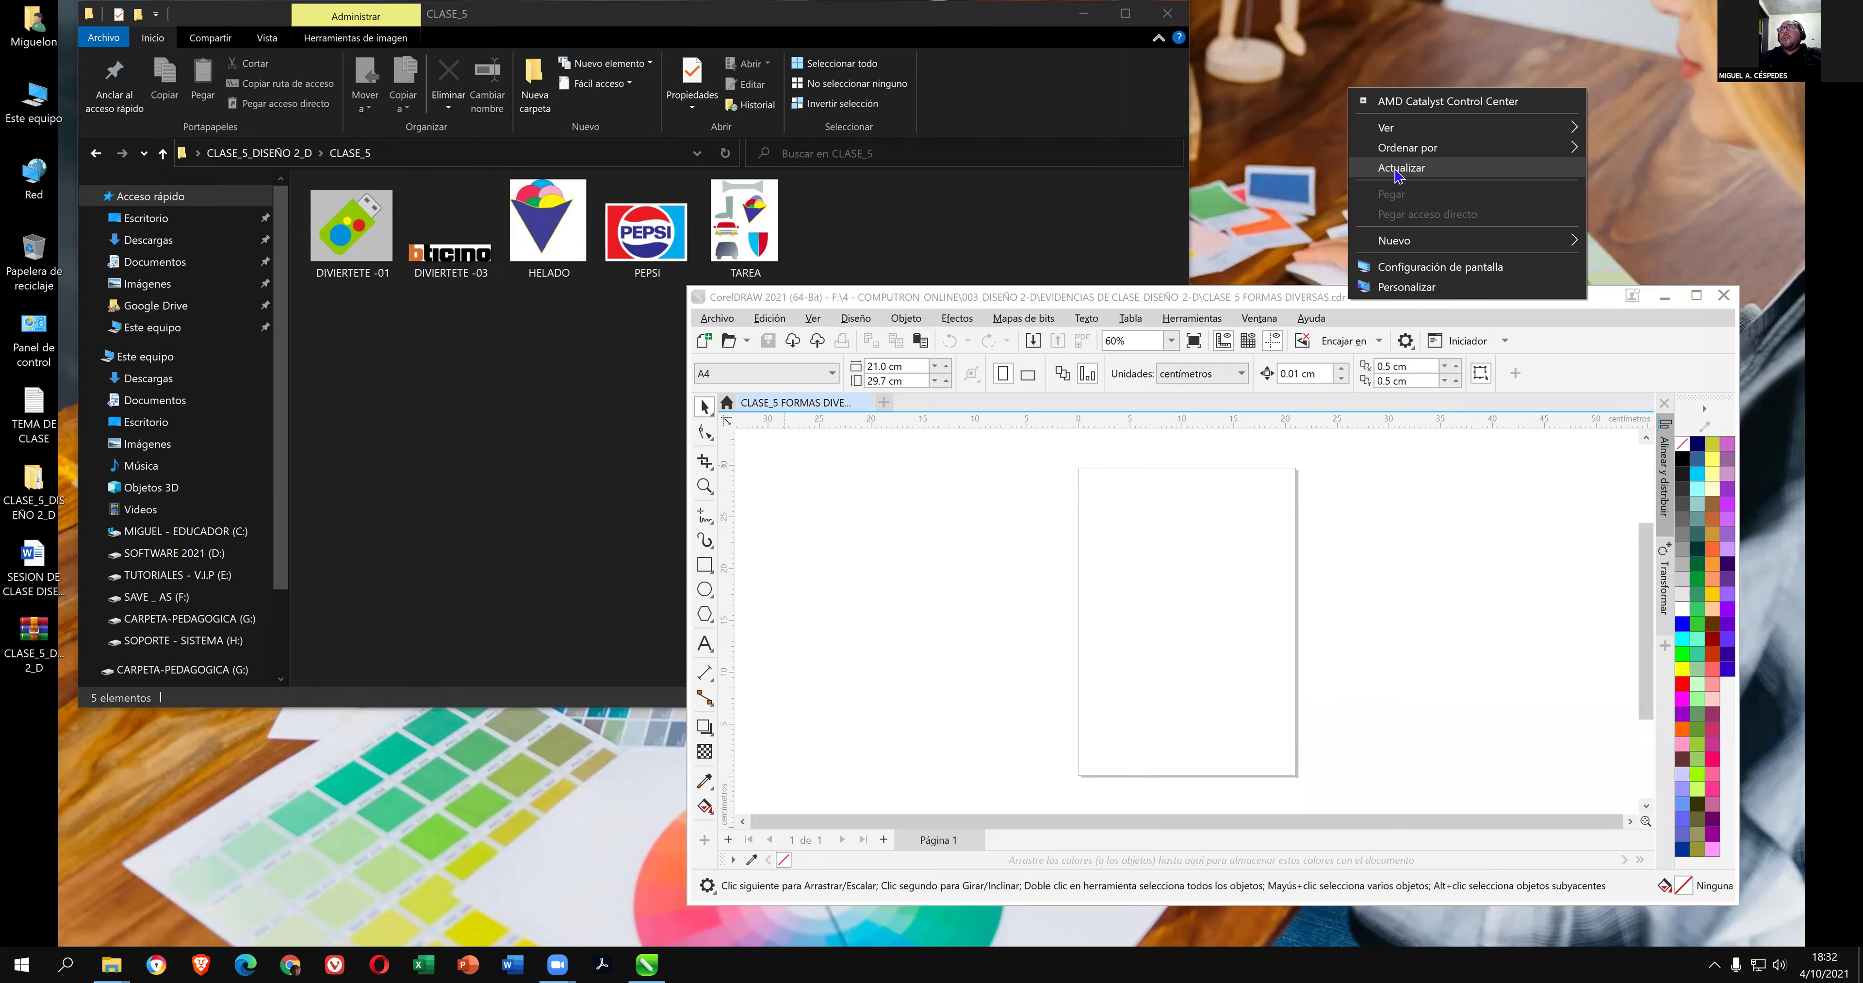
click(1394, 173)
click(1073, 301)
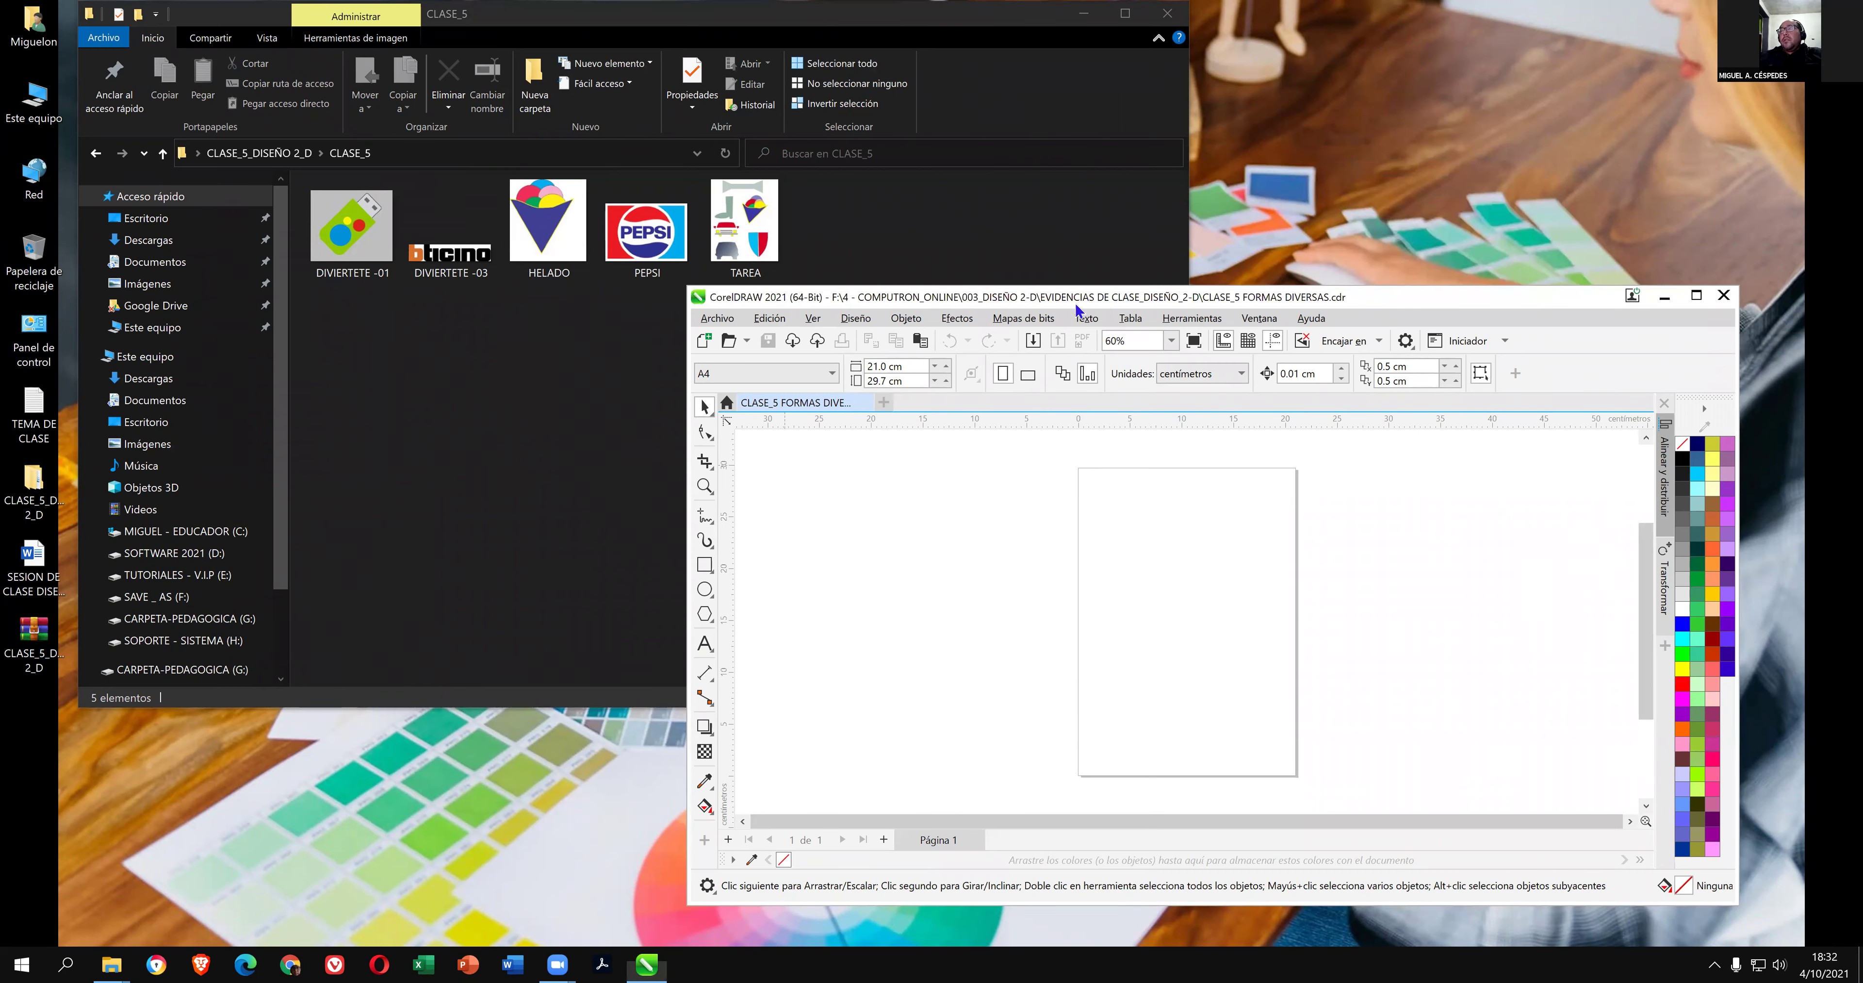
drag(1074, 301, 1127, 329)
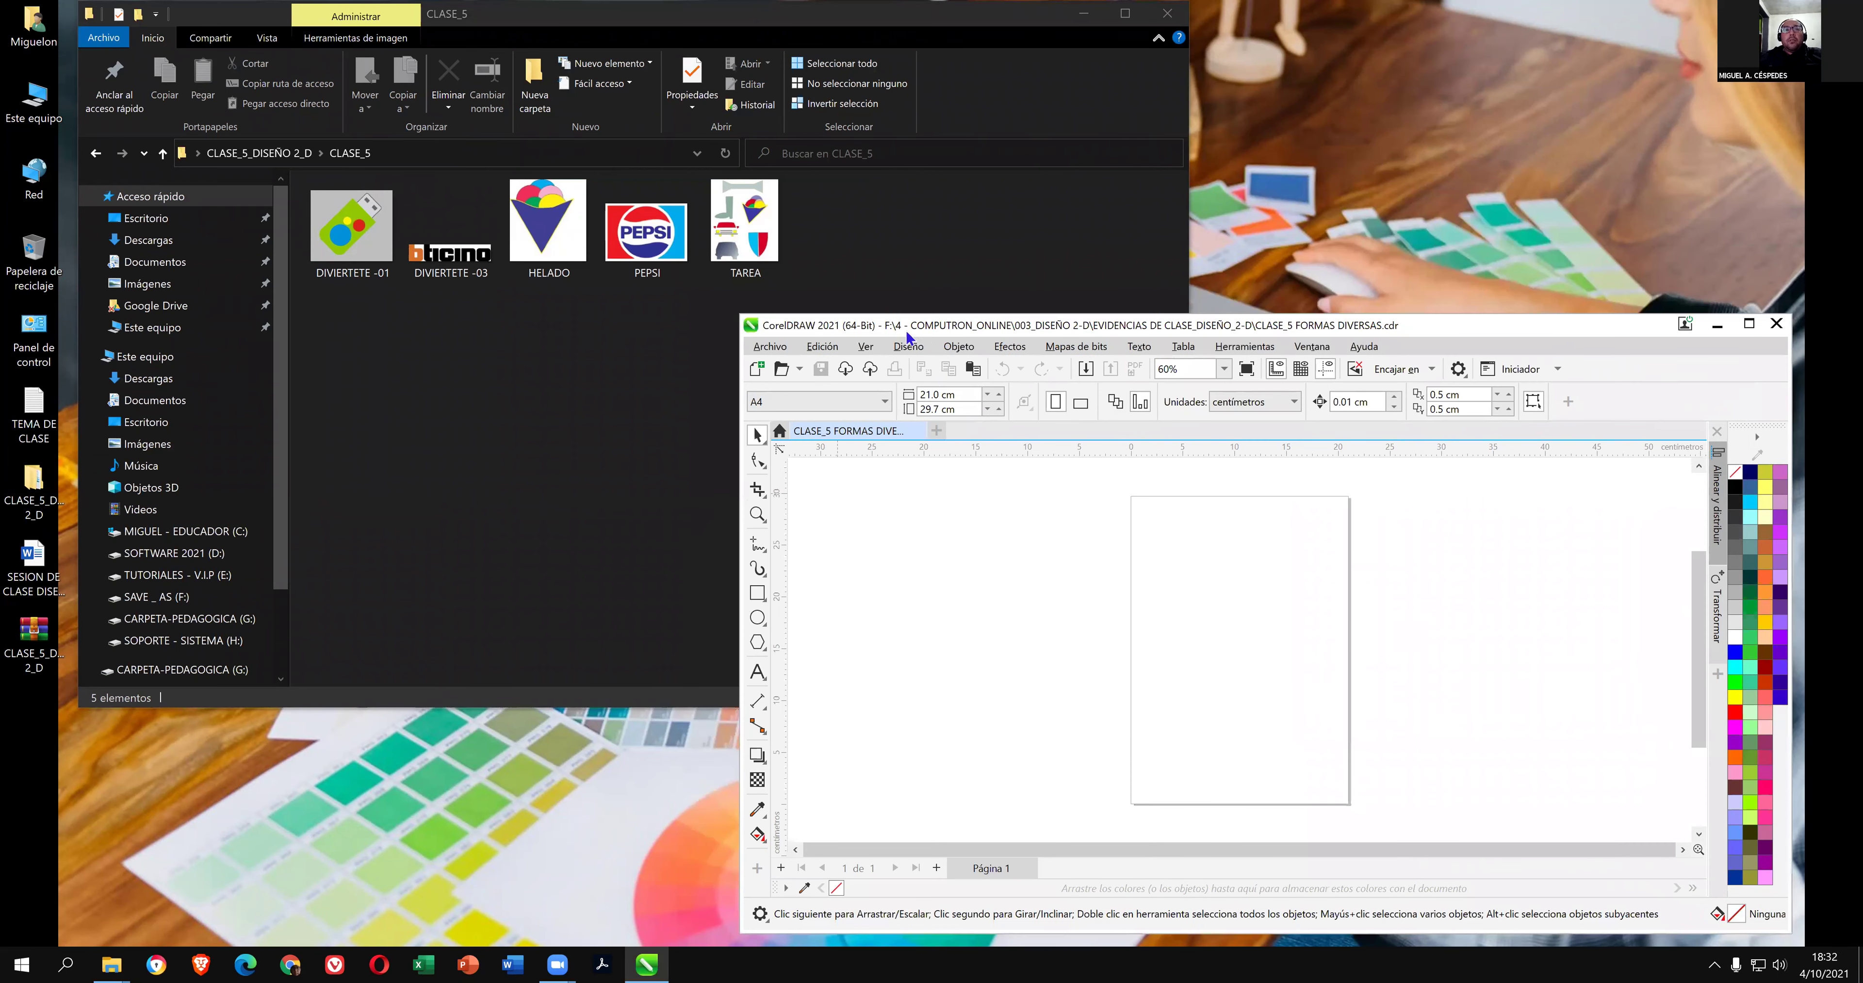
click(1312, 137)
right_click(1341, 172)
click(1343, 176)
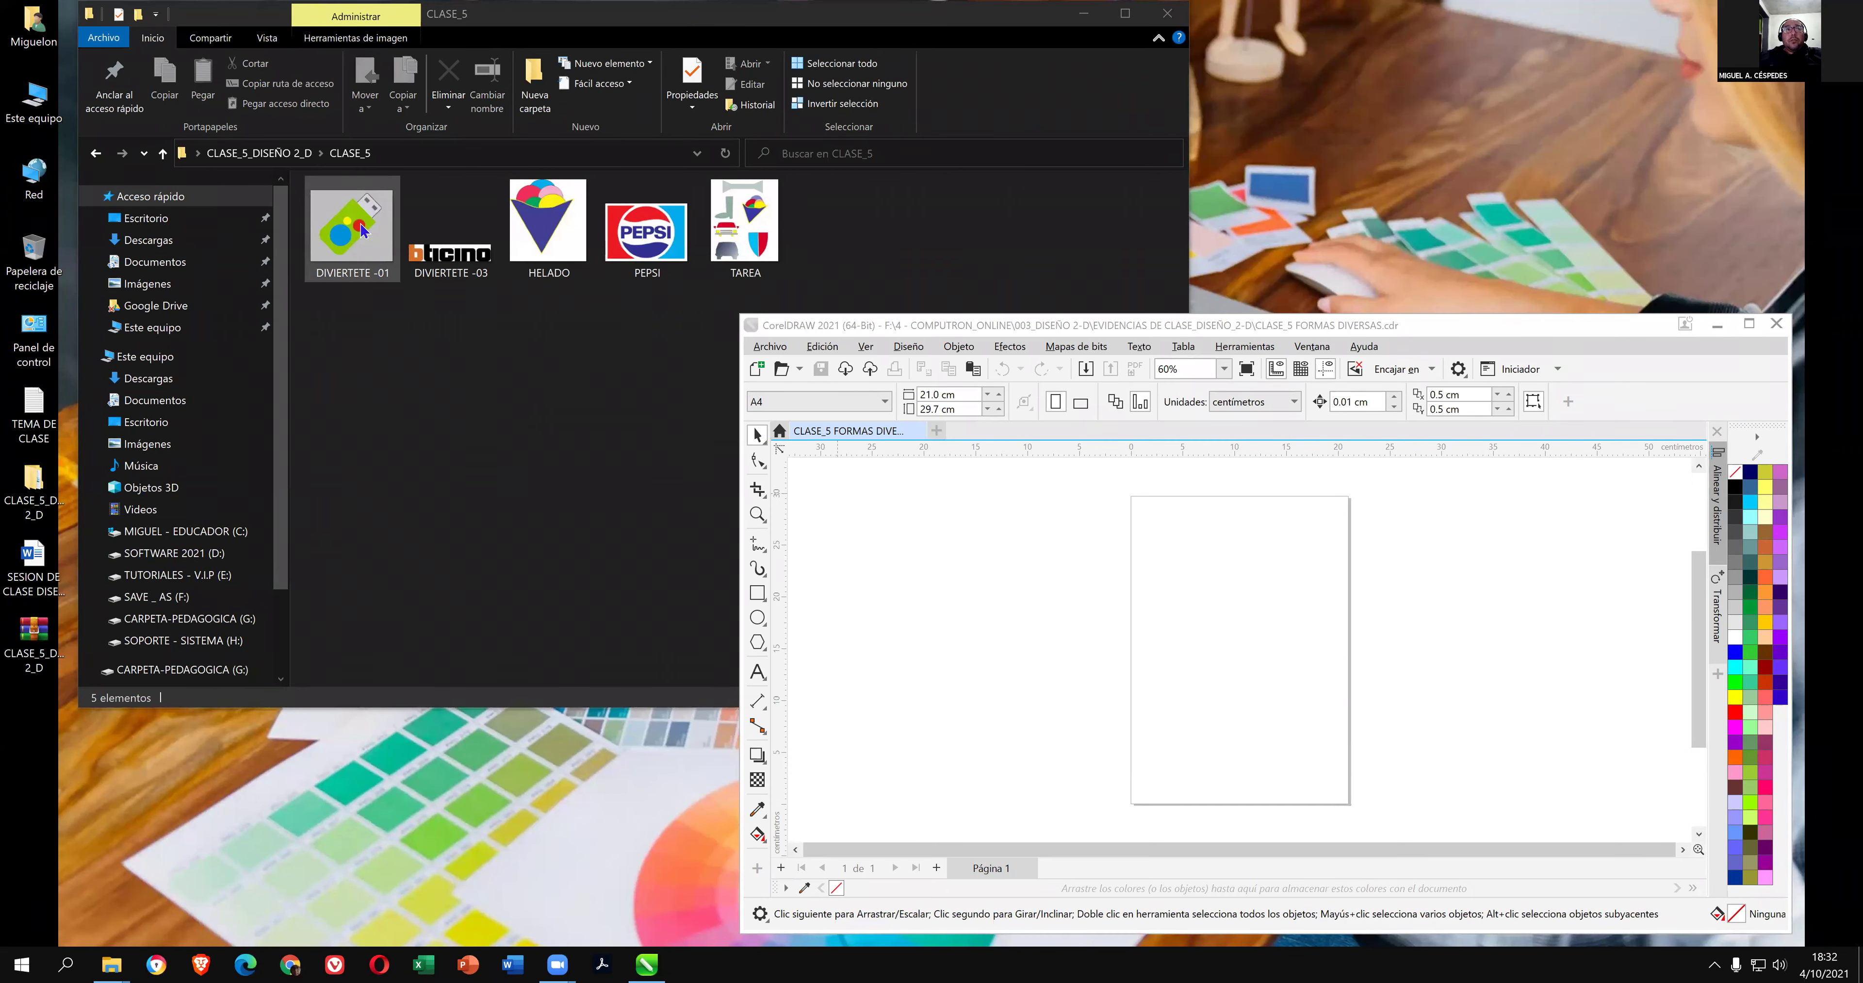
Place the DIVIERTETE -01 image from the CLASE_5 folder onto the blank A4 page.
click(917, 328)
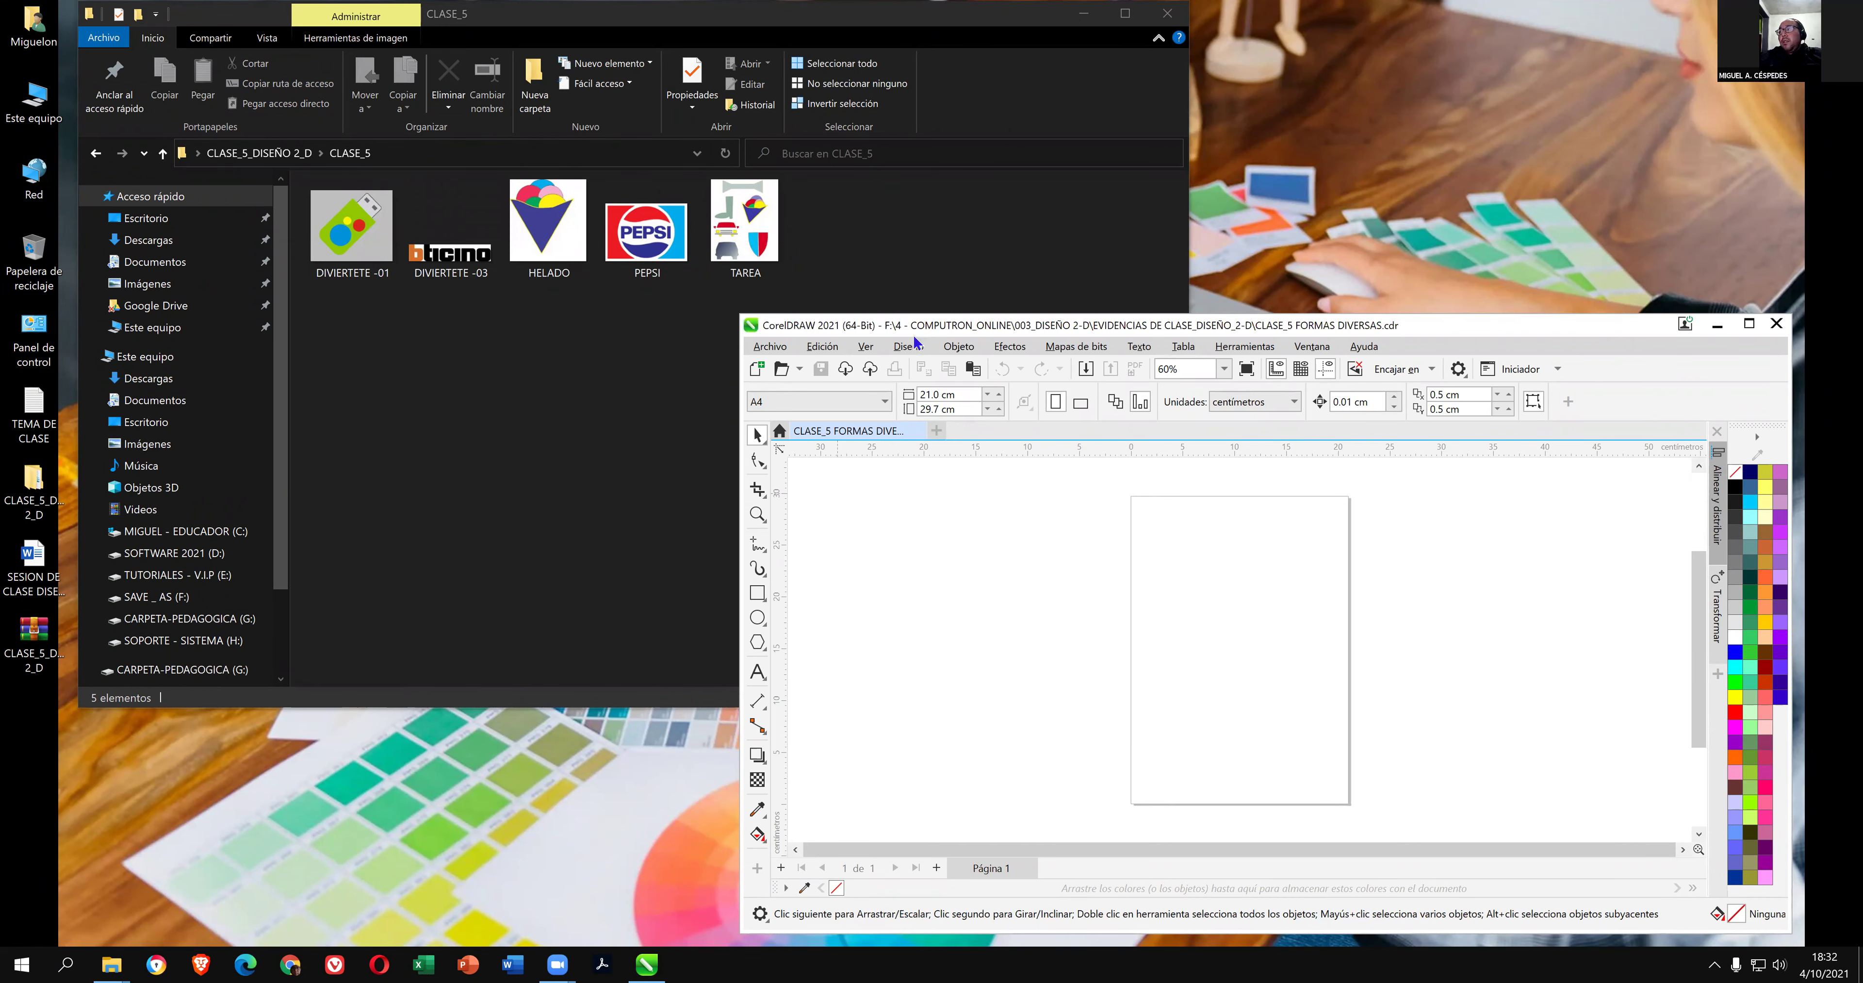
drag(917, 326, 911, 334)
click(383, 252)
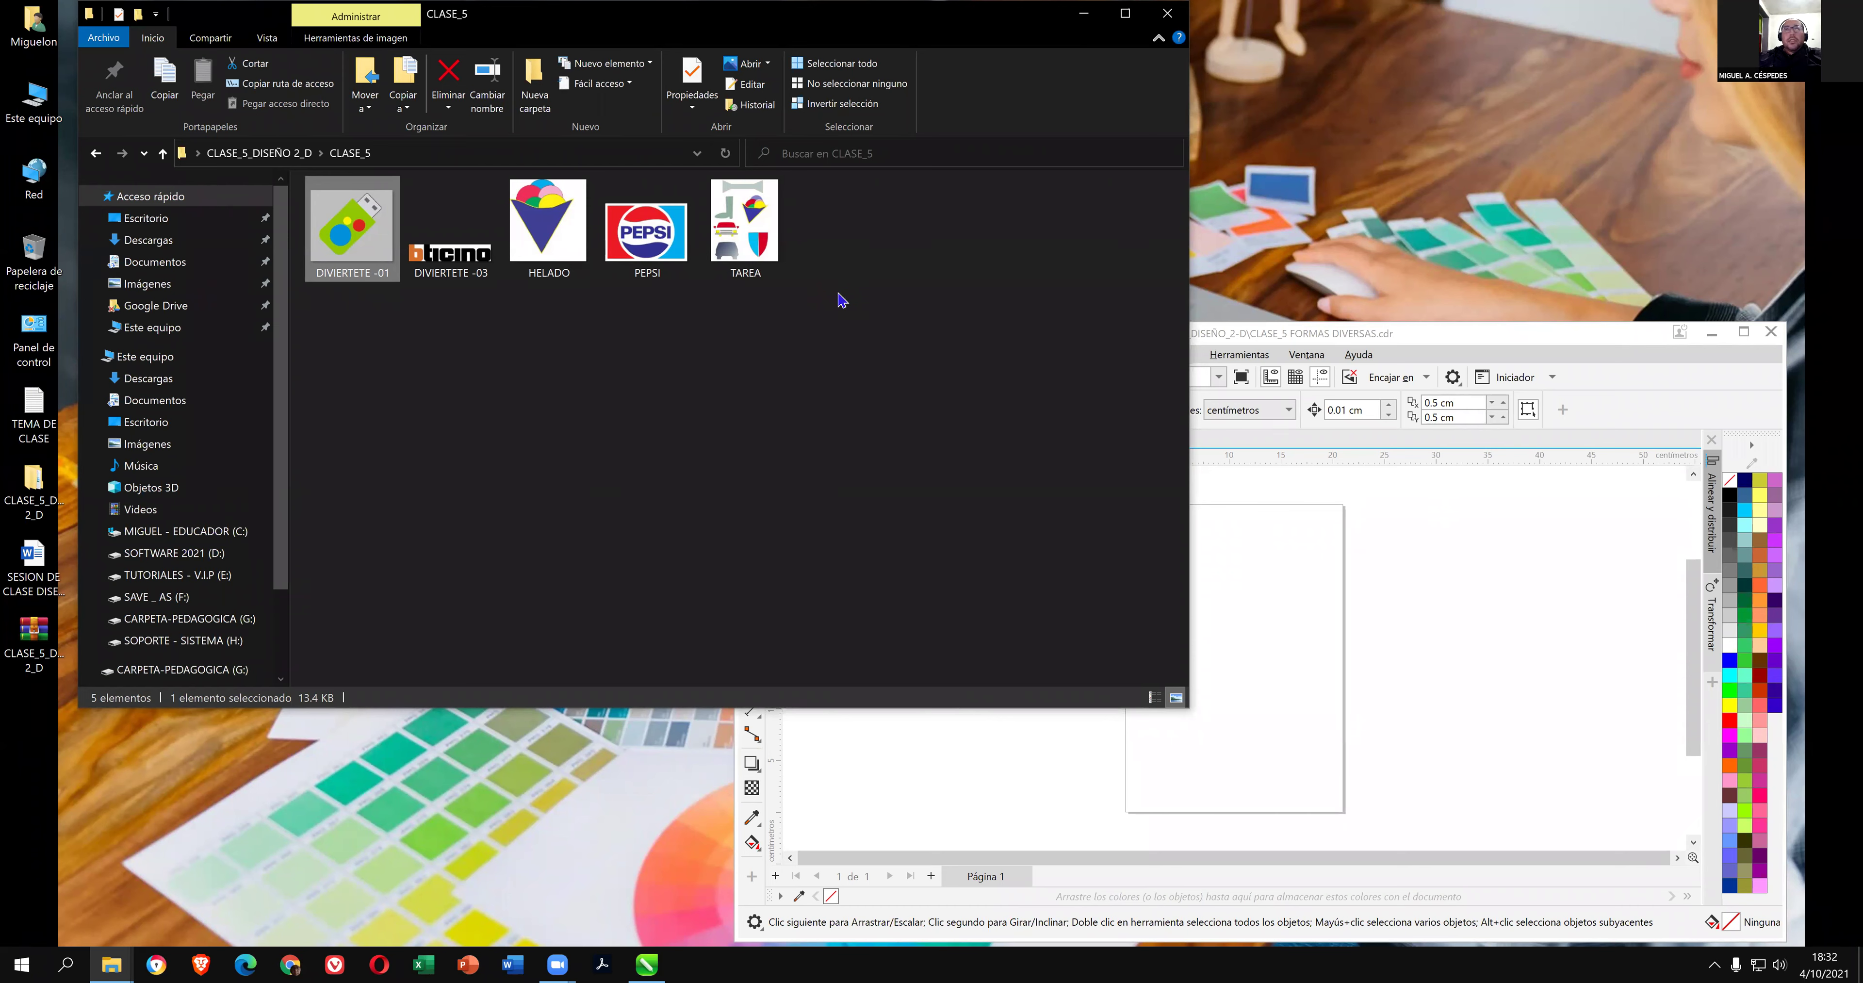
click(1284, 329)
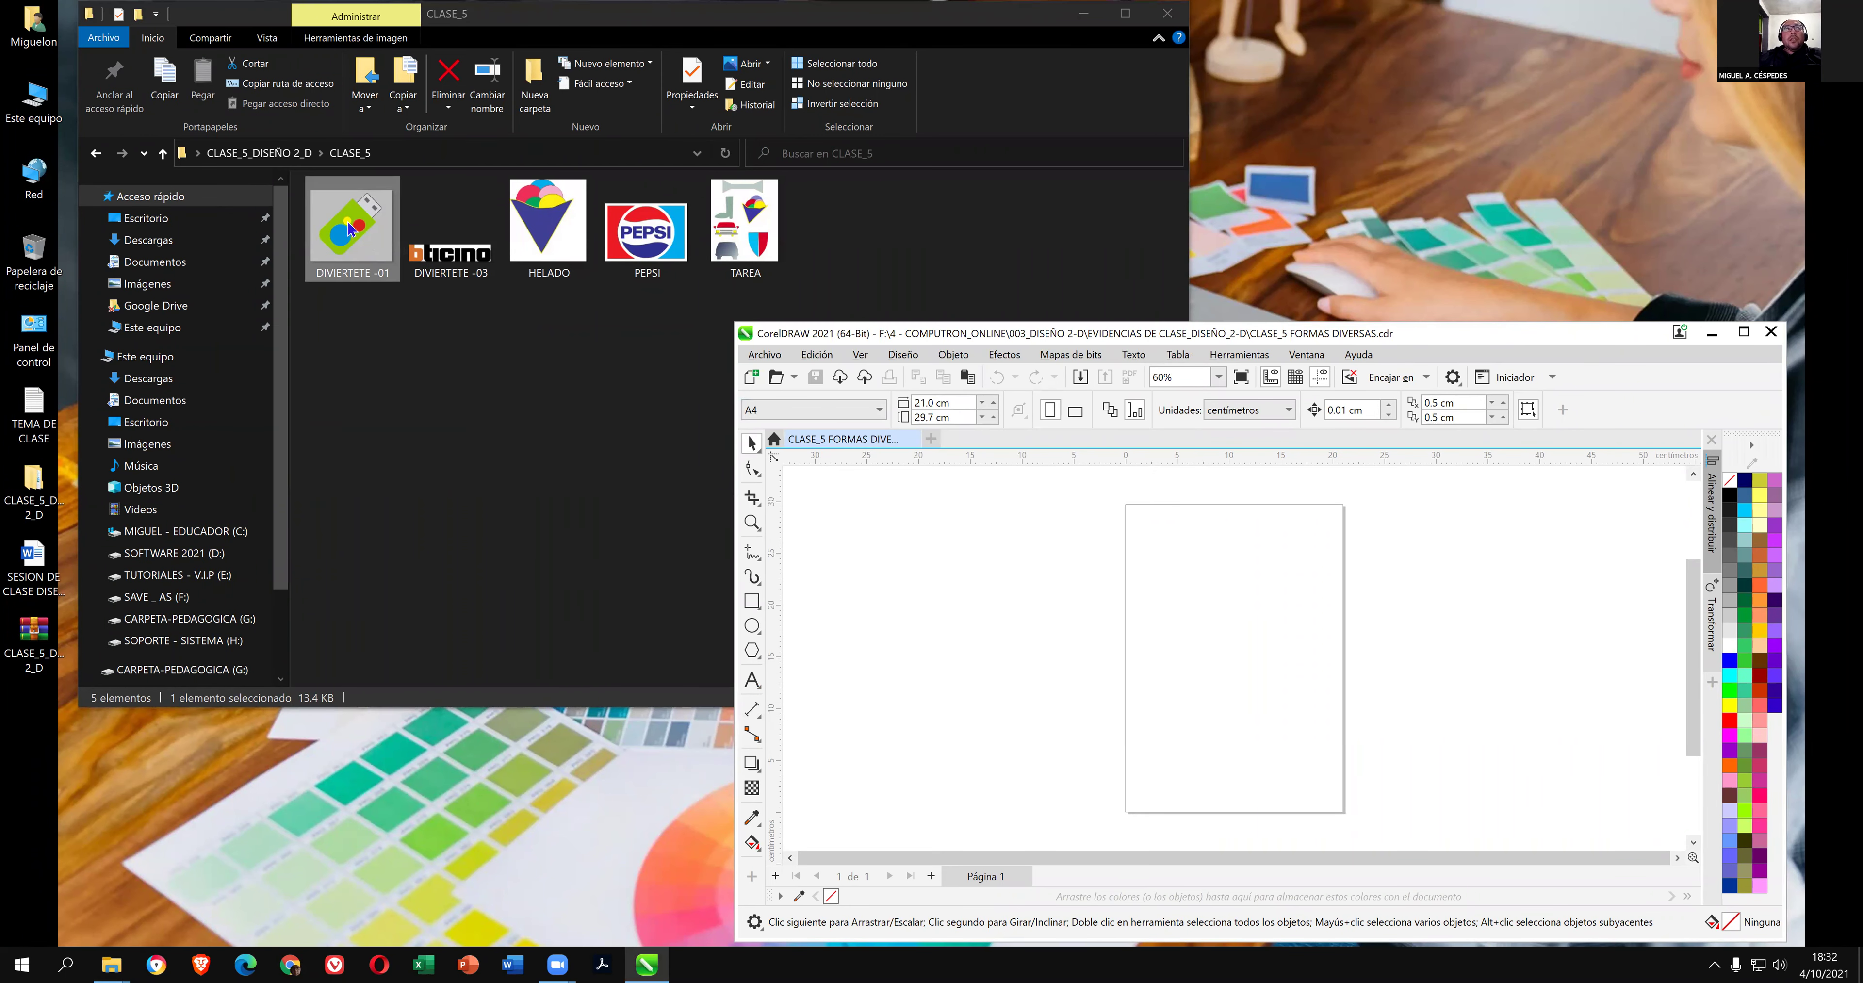
click(356, 240)
drag(356, 240, 1222, 640)
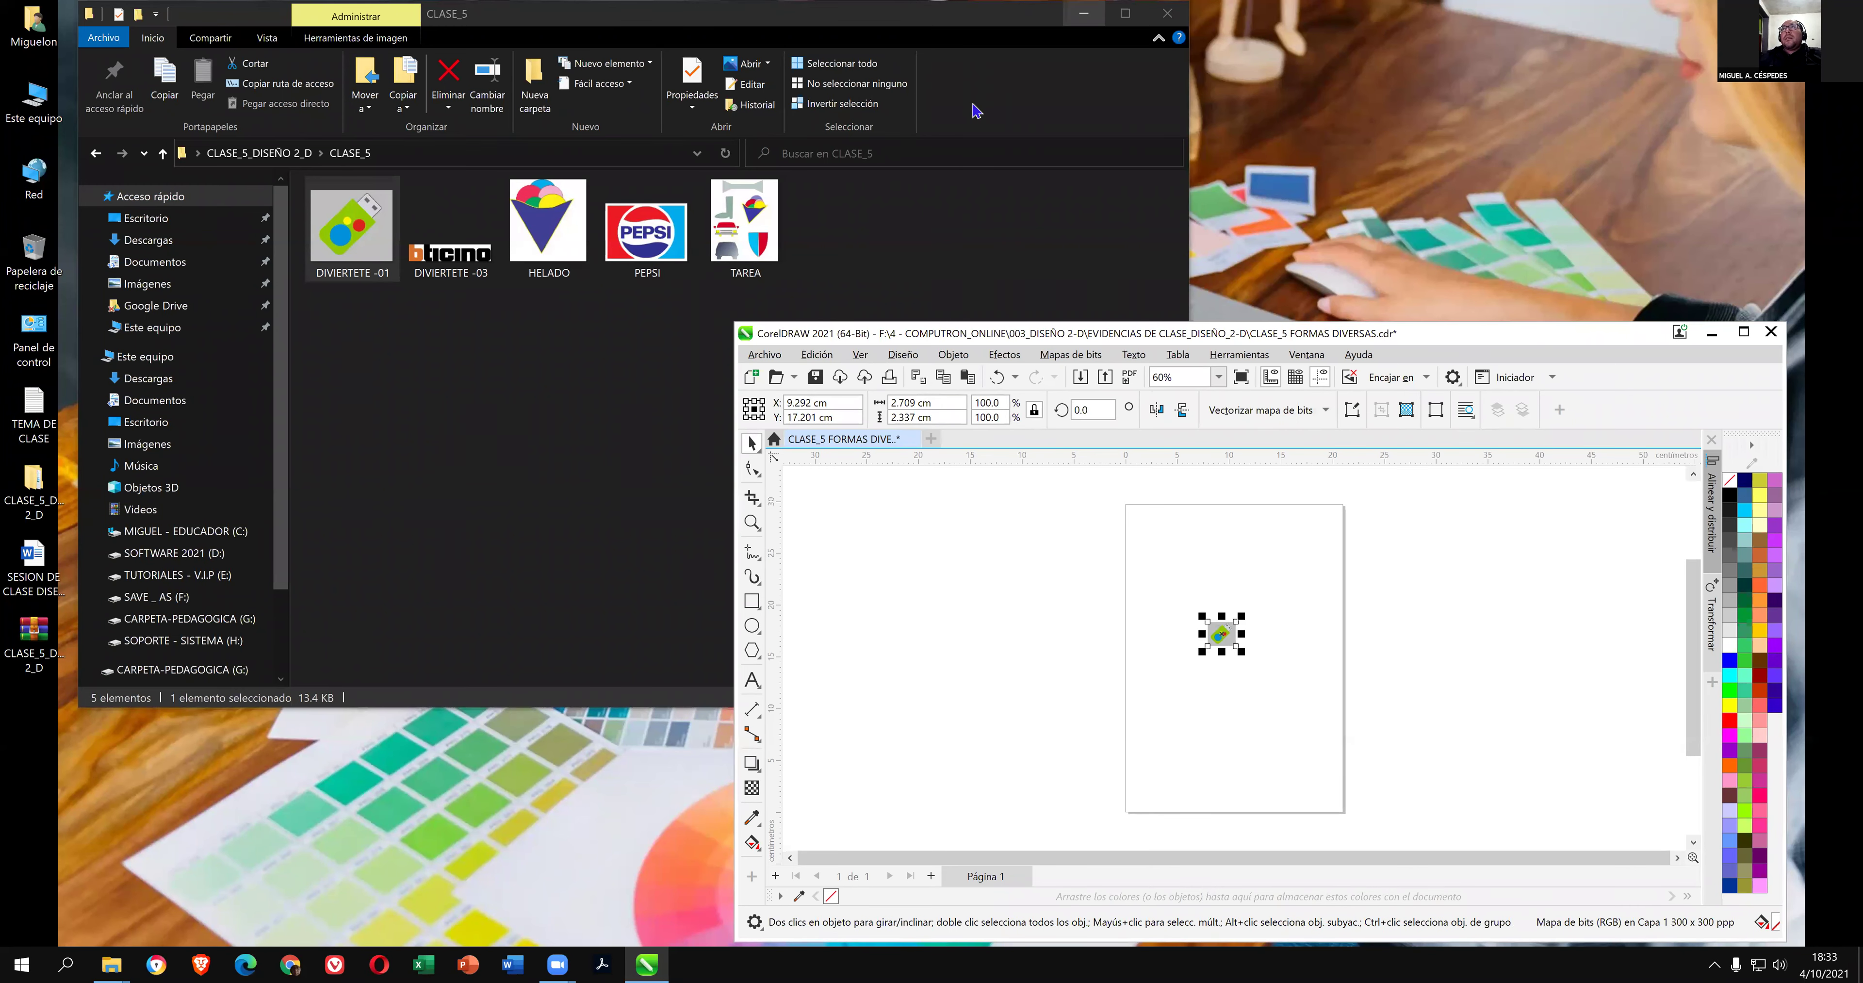
Minimize the CLASE_5 folder window and increase the Windows display scale for text and apps in the display settings.
click(1083, 13)
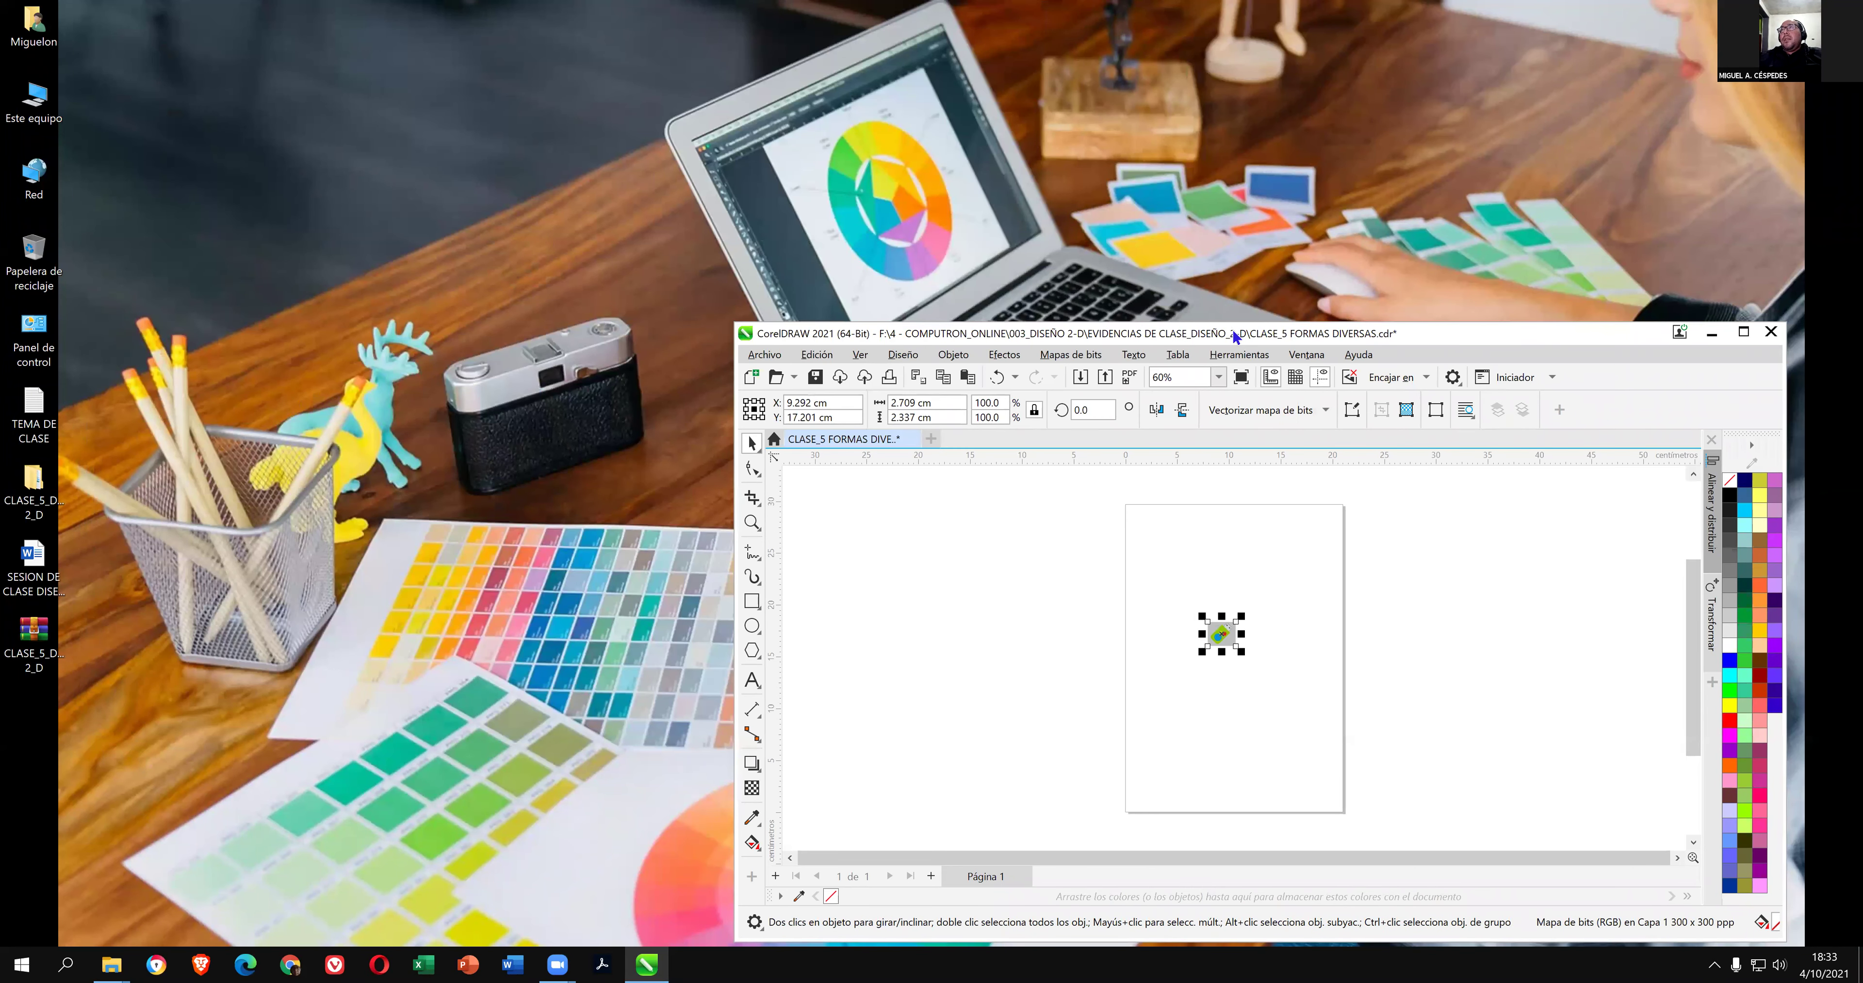
right_click(591, 164)
click(684, 343)
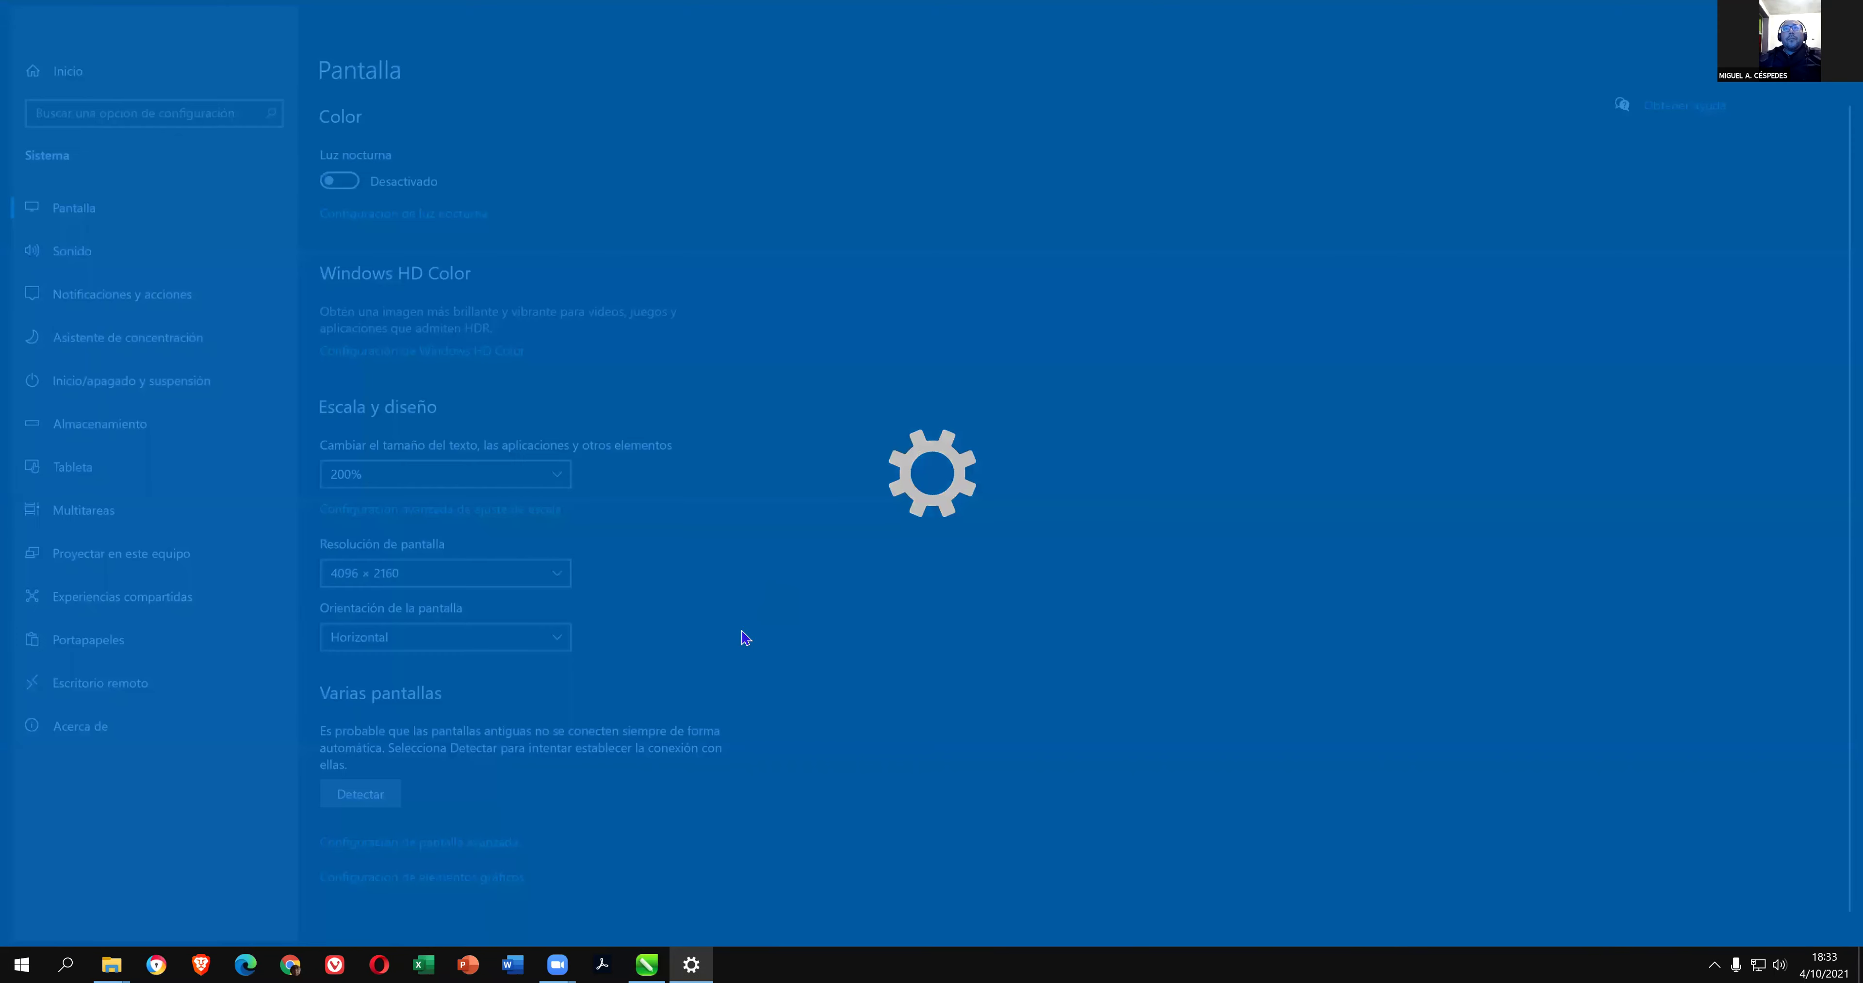
click(508, 478)
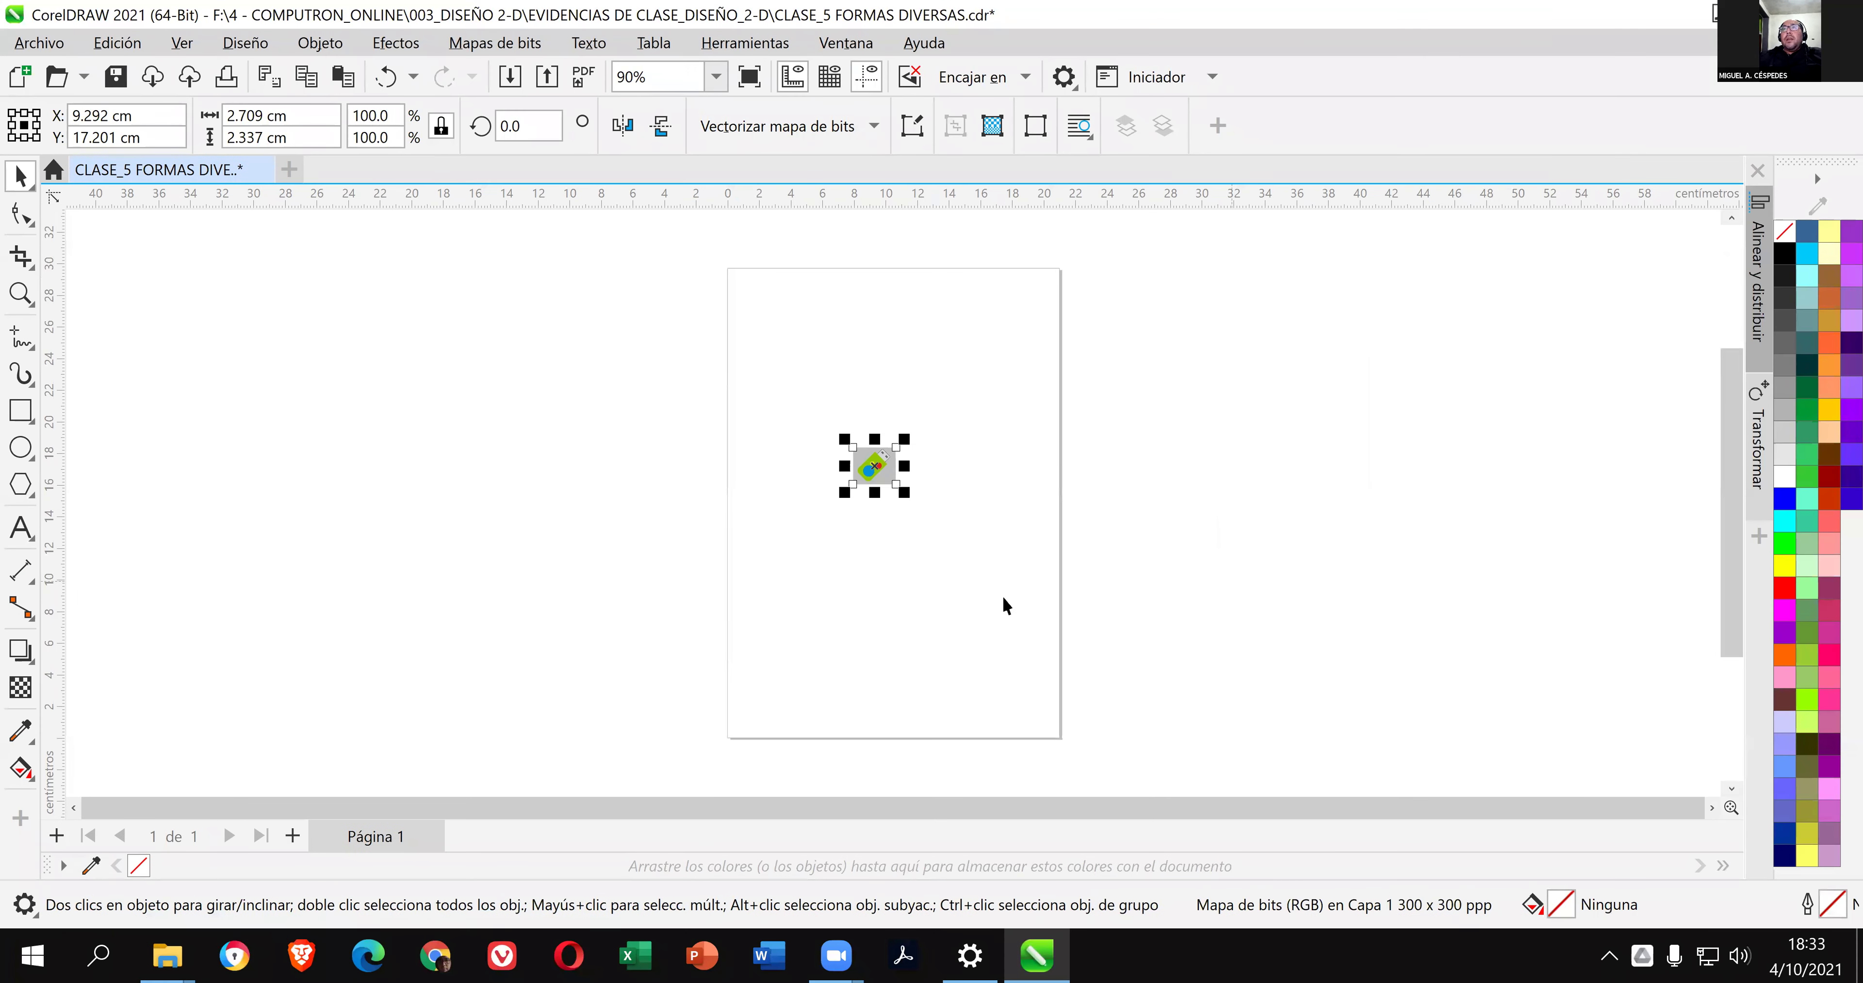
Enlarge the USB drive image to about 20.6 × 17.7 cm and position it across the page width near the upper part.
click(1002, 607)
drag(873, 473, 1144, 630)
drag(989, 531, 999, 491)
drag(1076, 579, 1069, 582)
mouse_move(951, 502)
mouse_down()
mouse_move(956, 527)
mouse_move(953, 503)
mouse_up()
scroll(953, 503, up, 2)
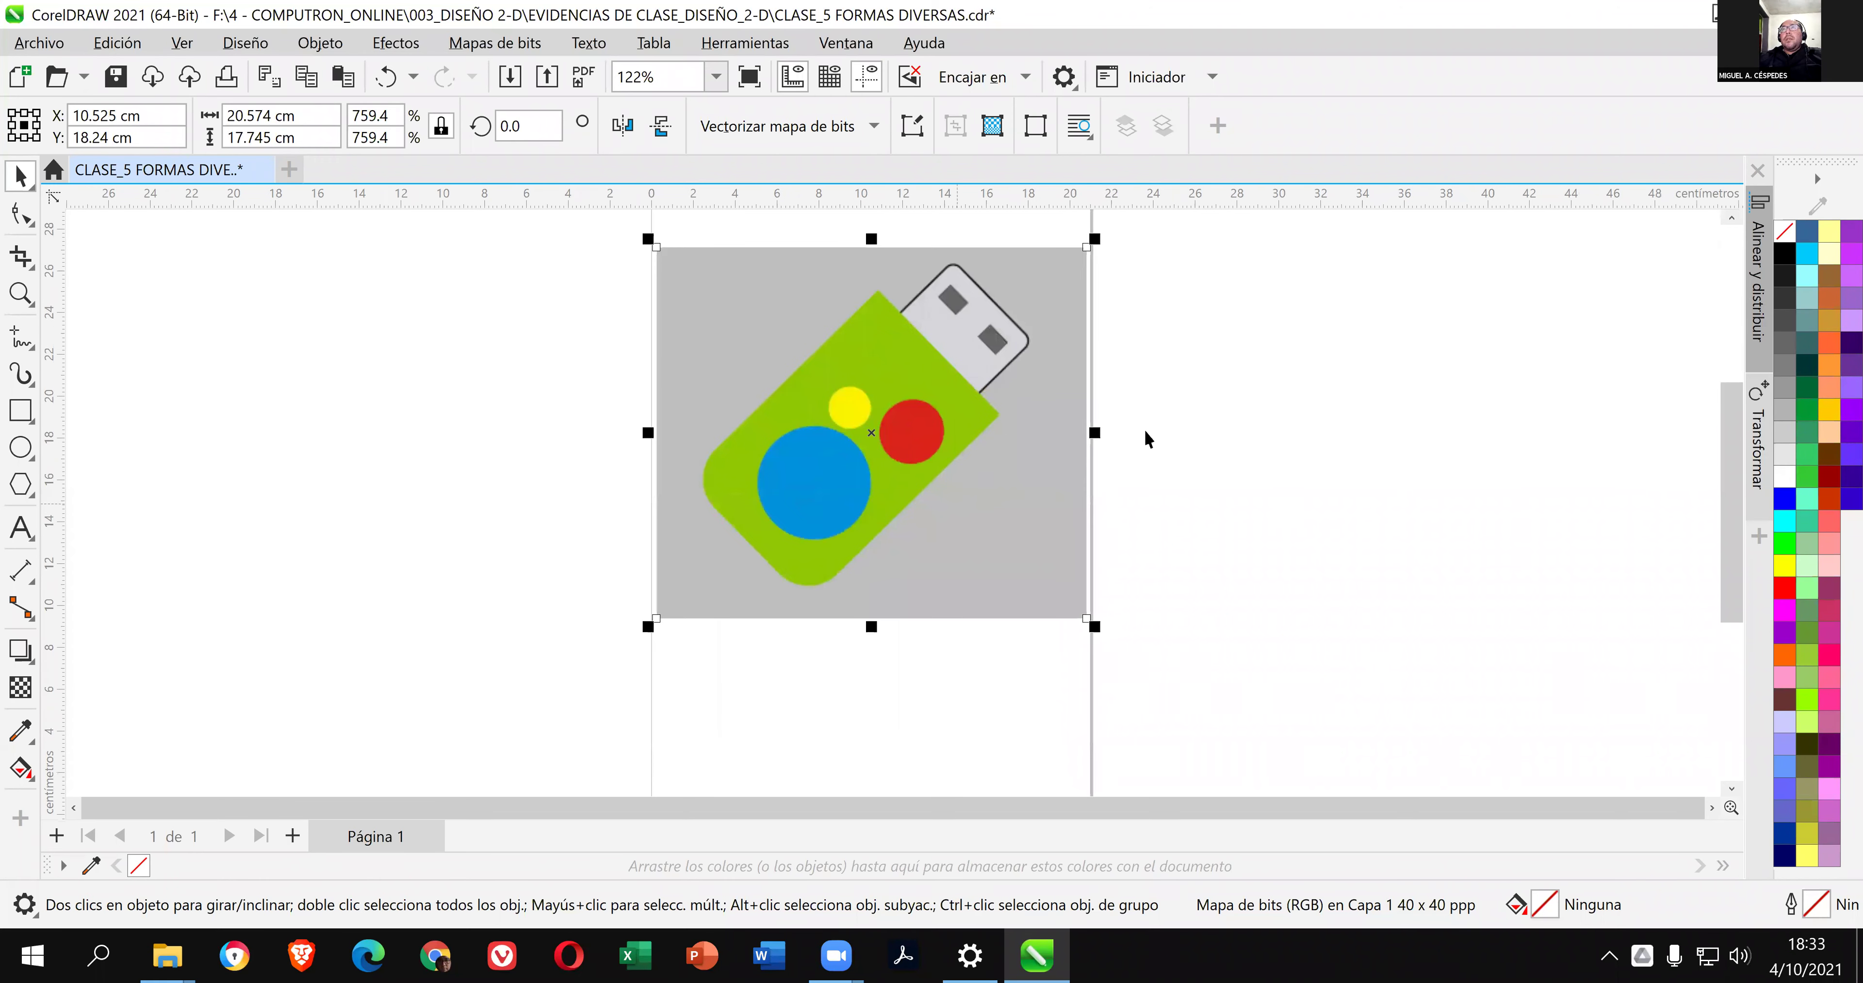
drag(1732, 563, 1719, 514)
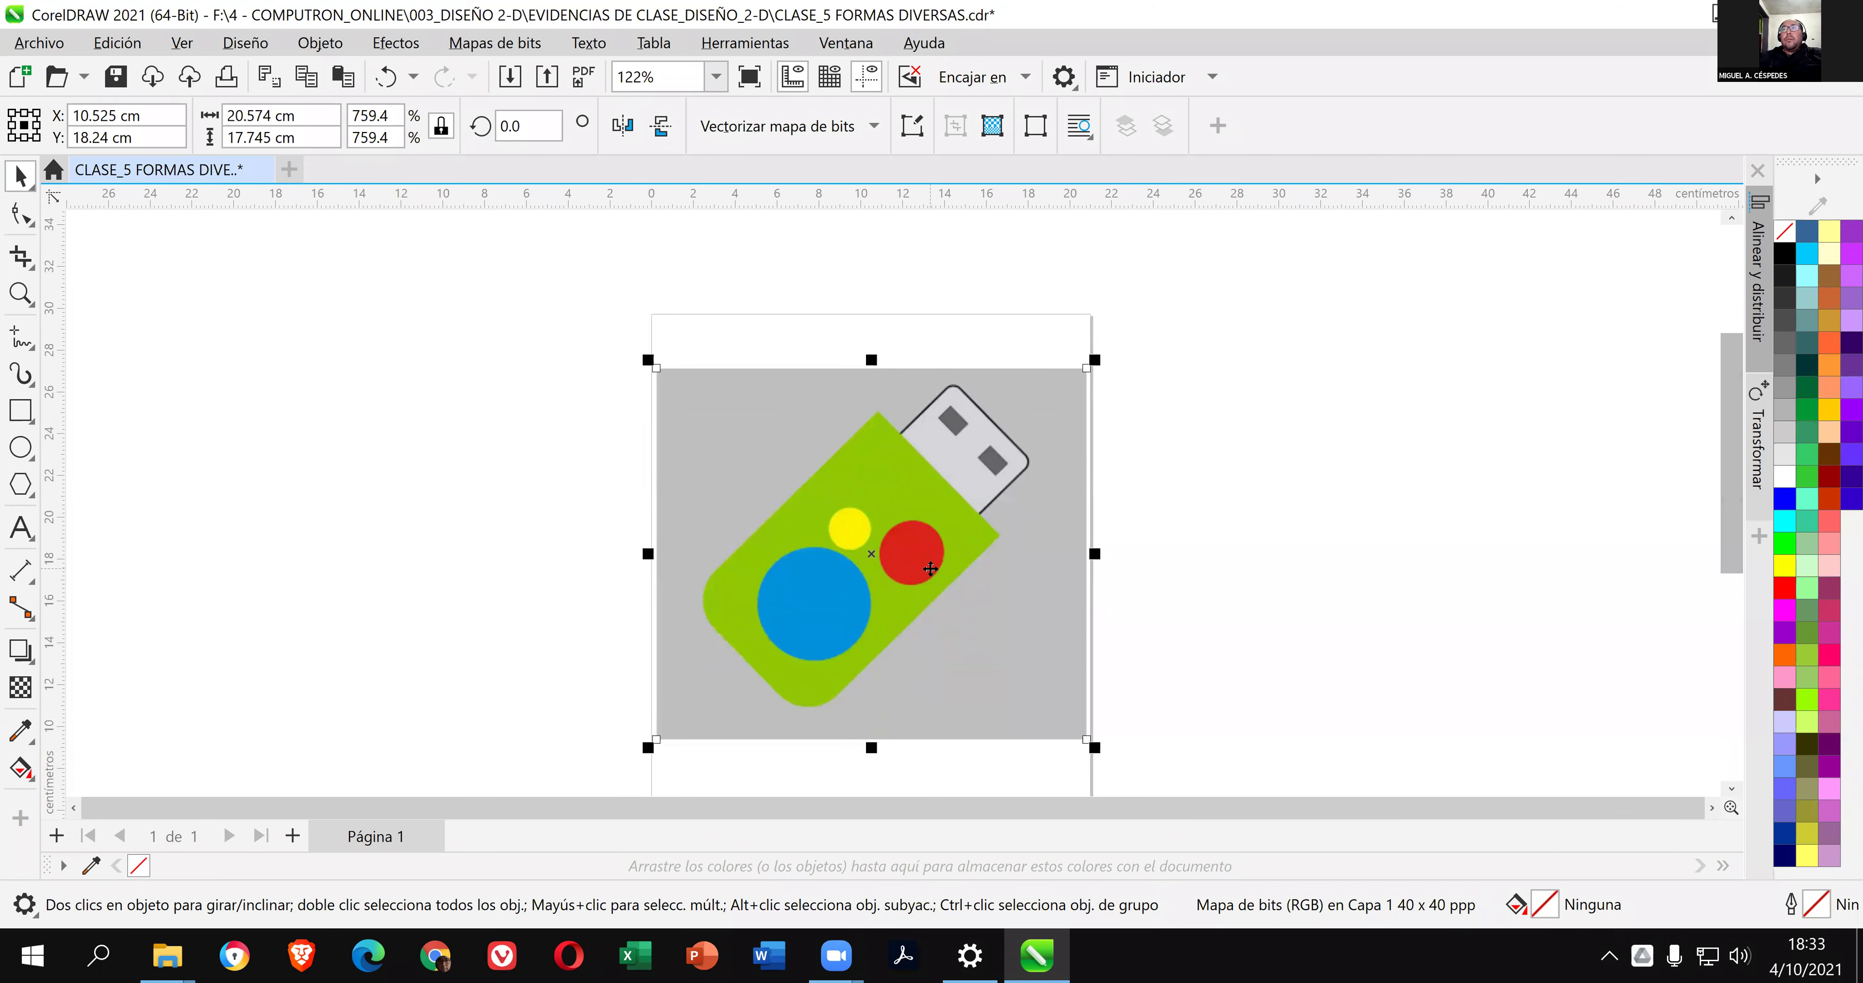
scroll(944, 571, up, 1)
drag(1732, 467, 1732, 492)
scroll(848, 401, up, 1)
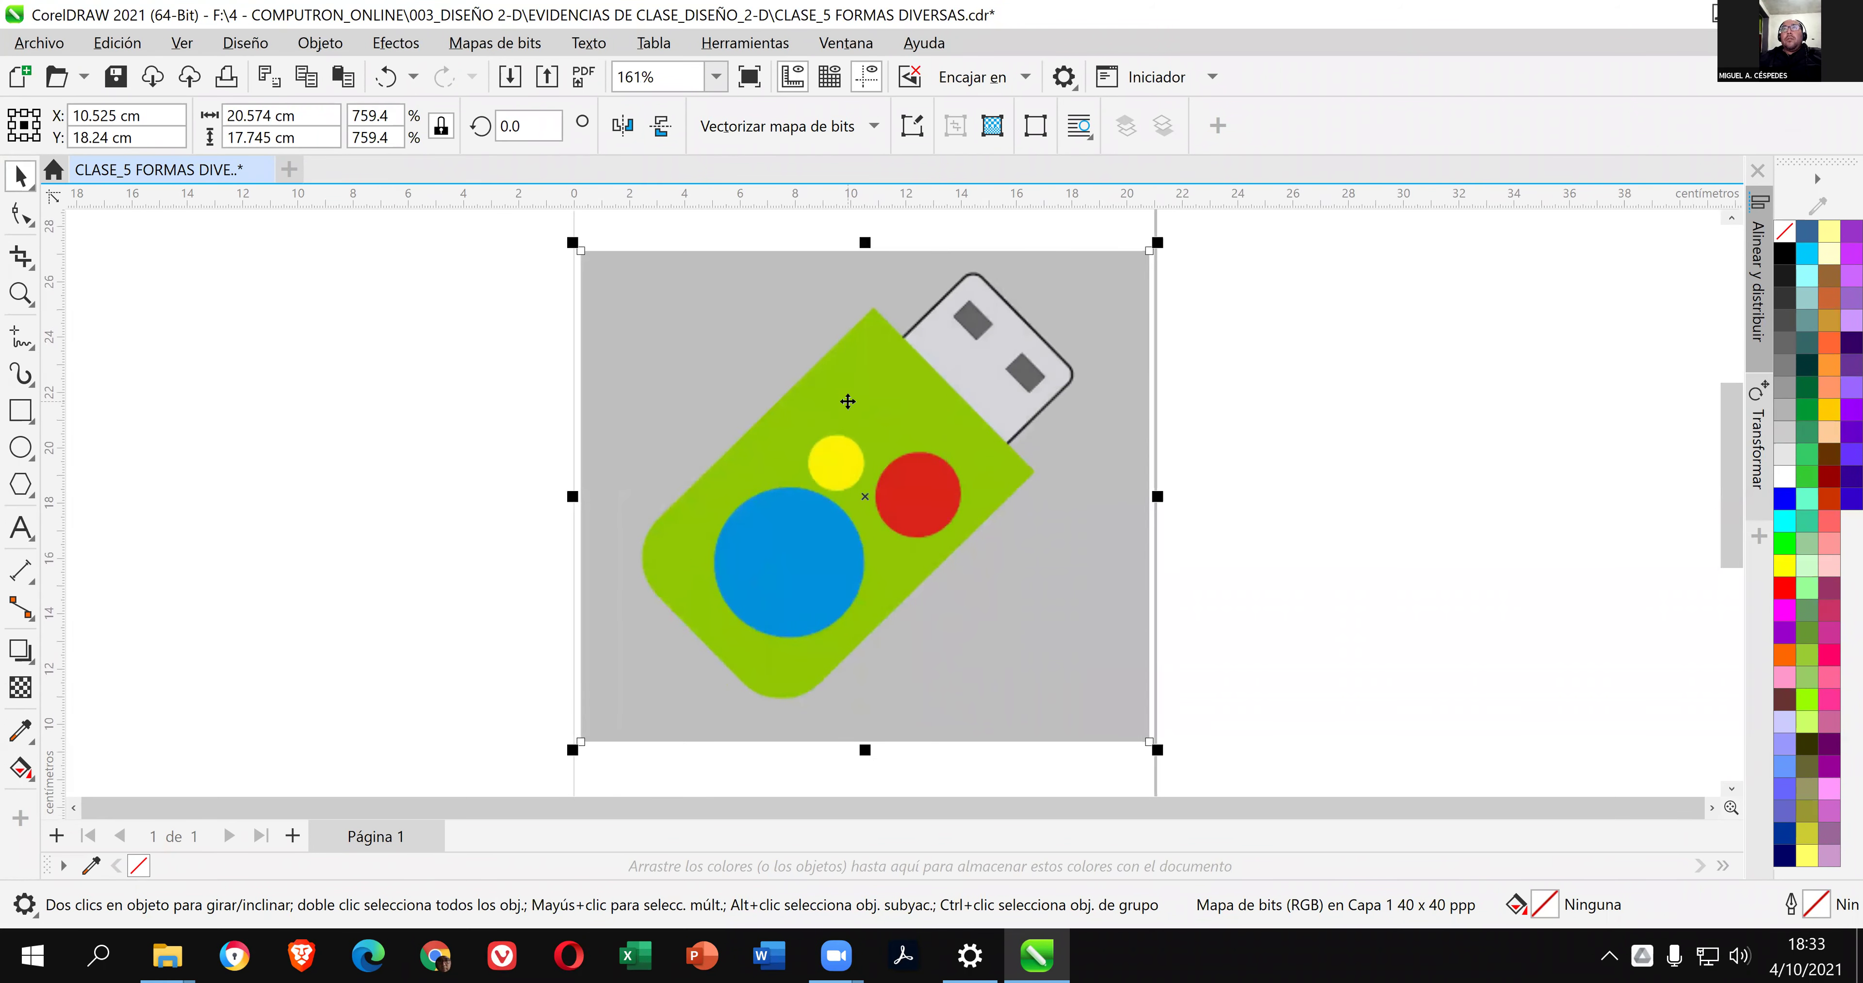
Lock the USB drive image on the page and unlock it again.
click(1356, 384)
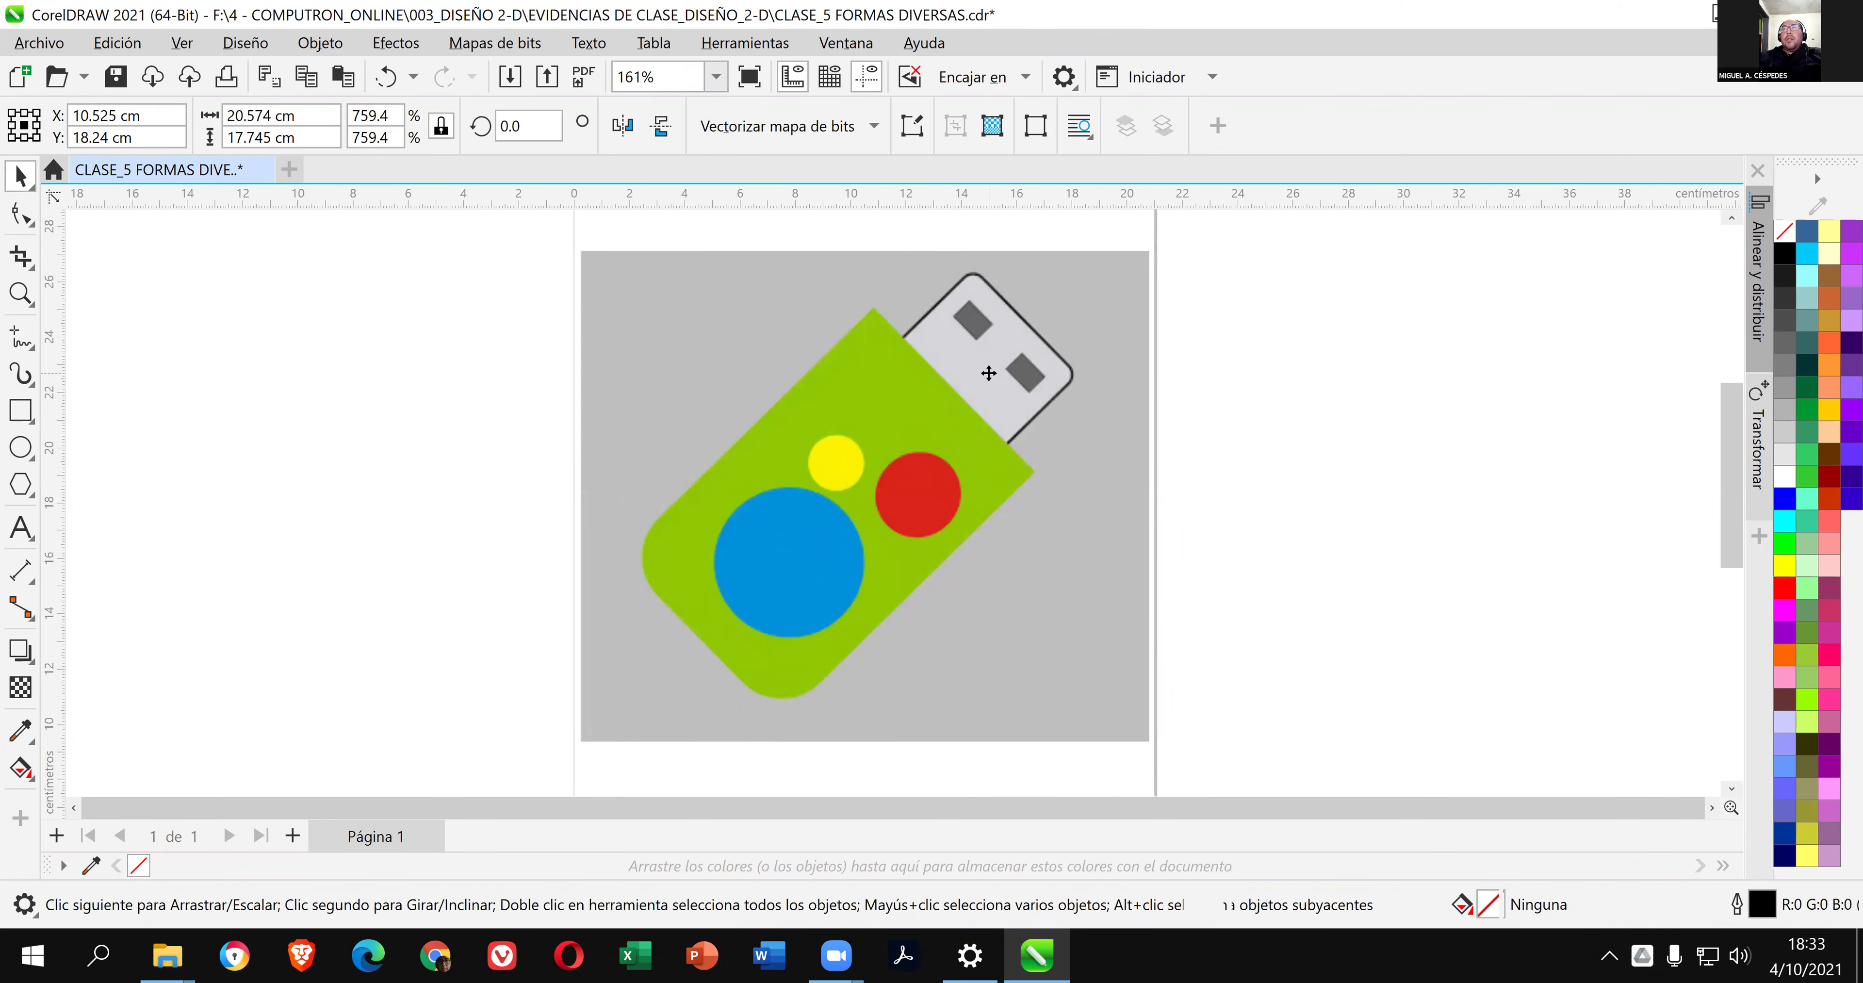
click(665, 316)
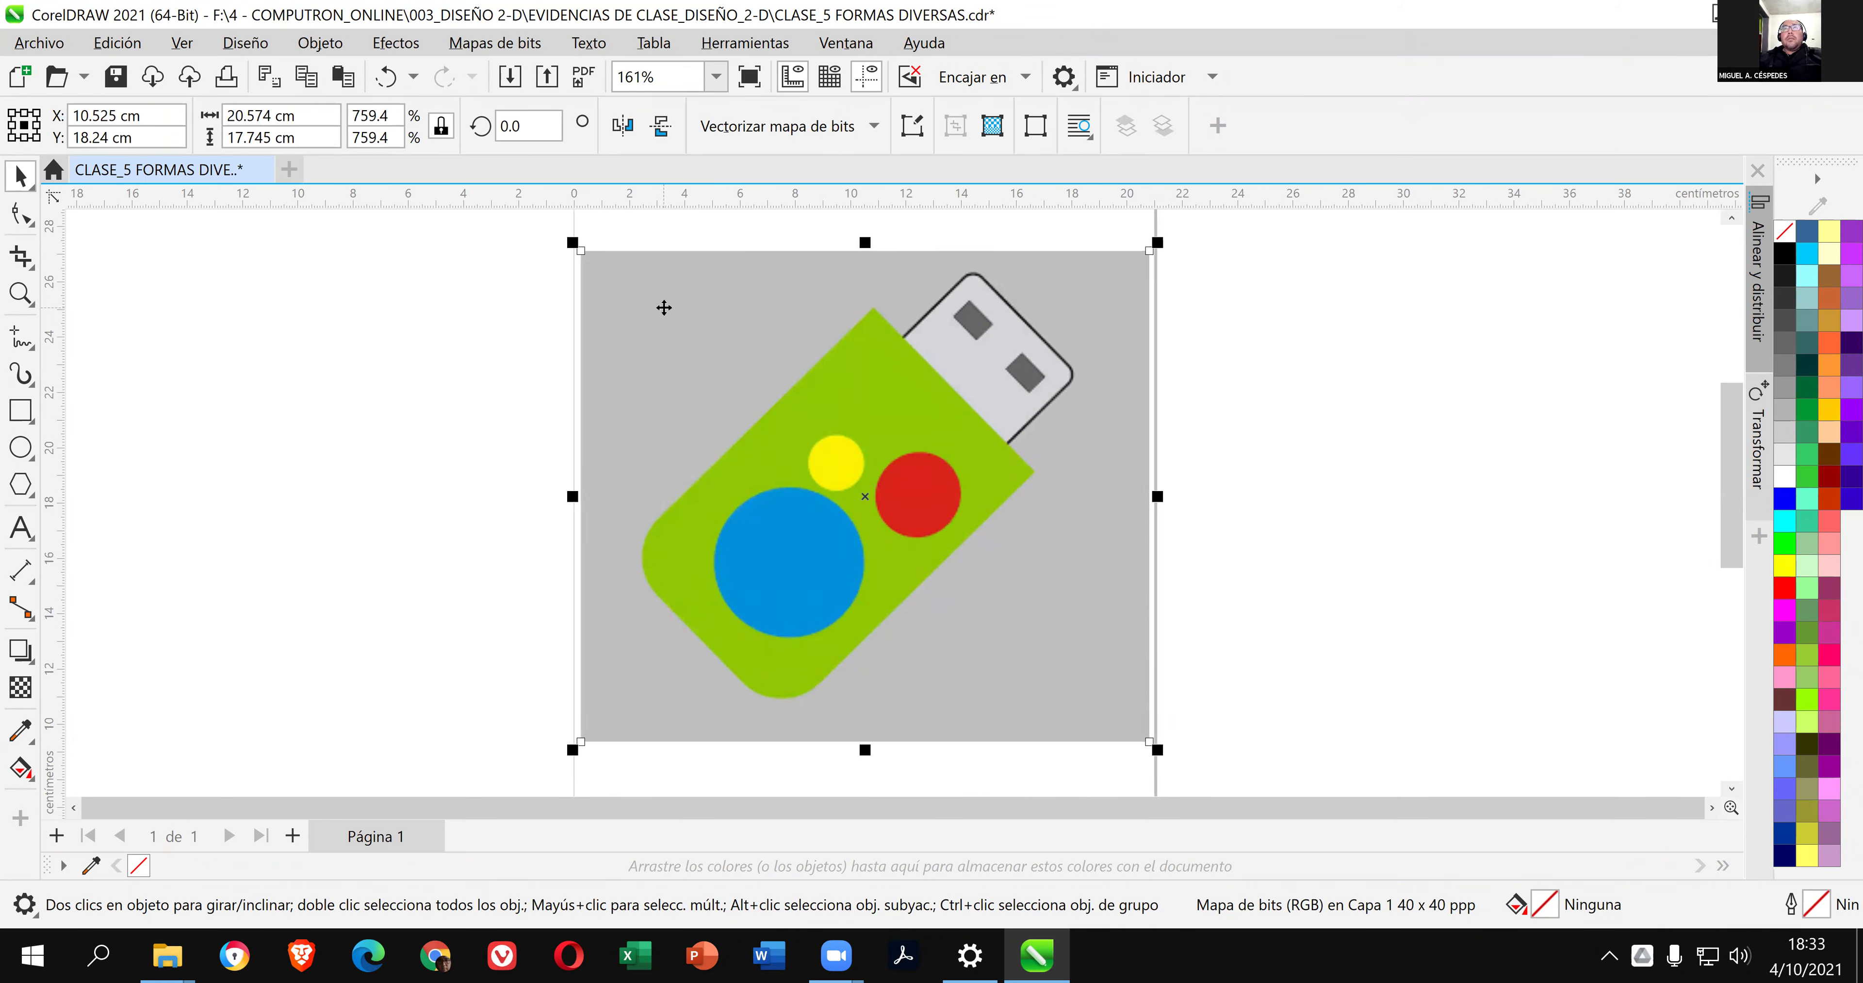
right_click(701, 356)
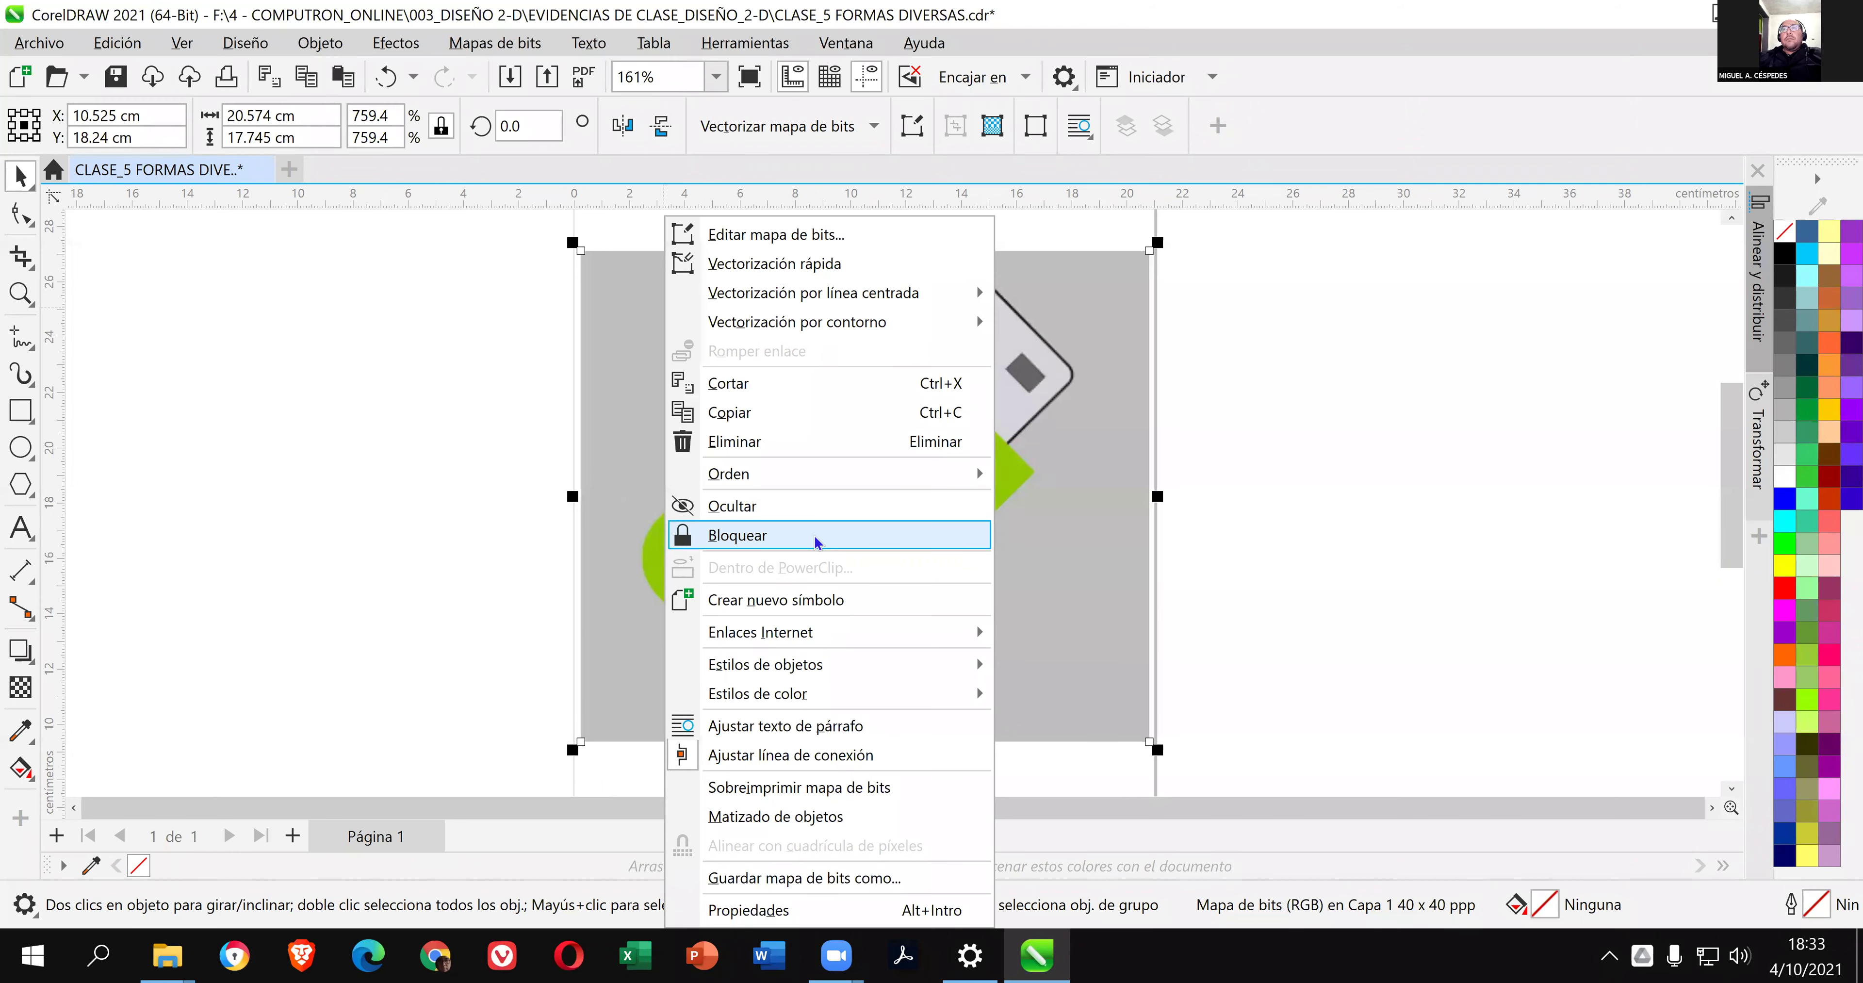
click(1502, 399)
click(1443, 394)
right_click(781, 357)
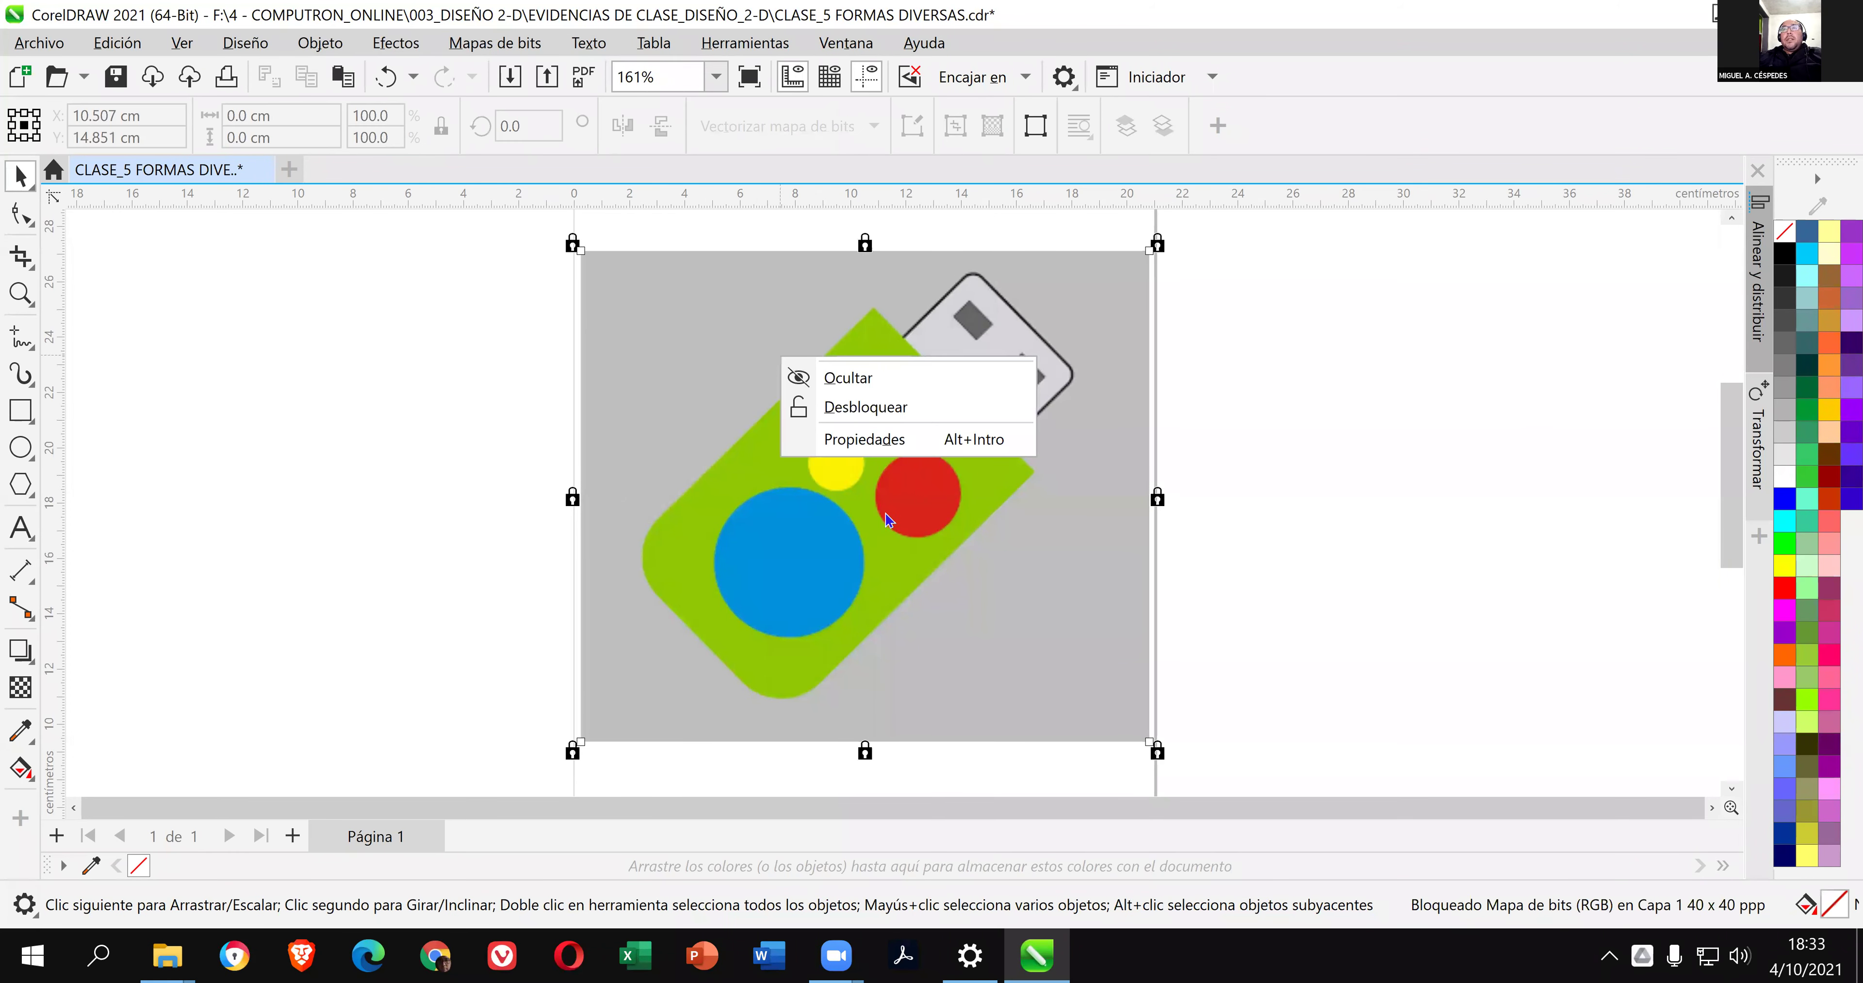
click(962, 406)
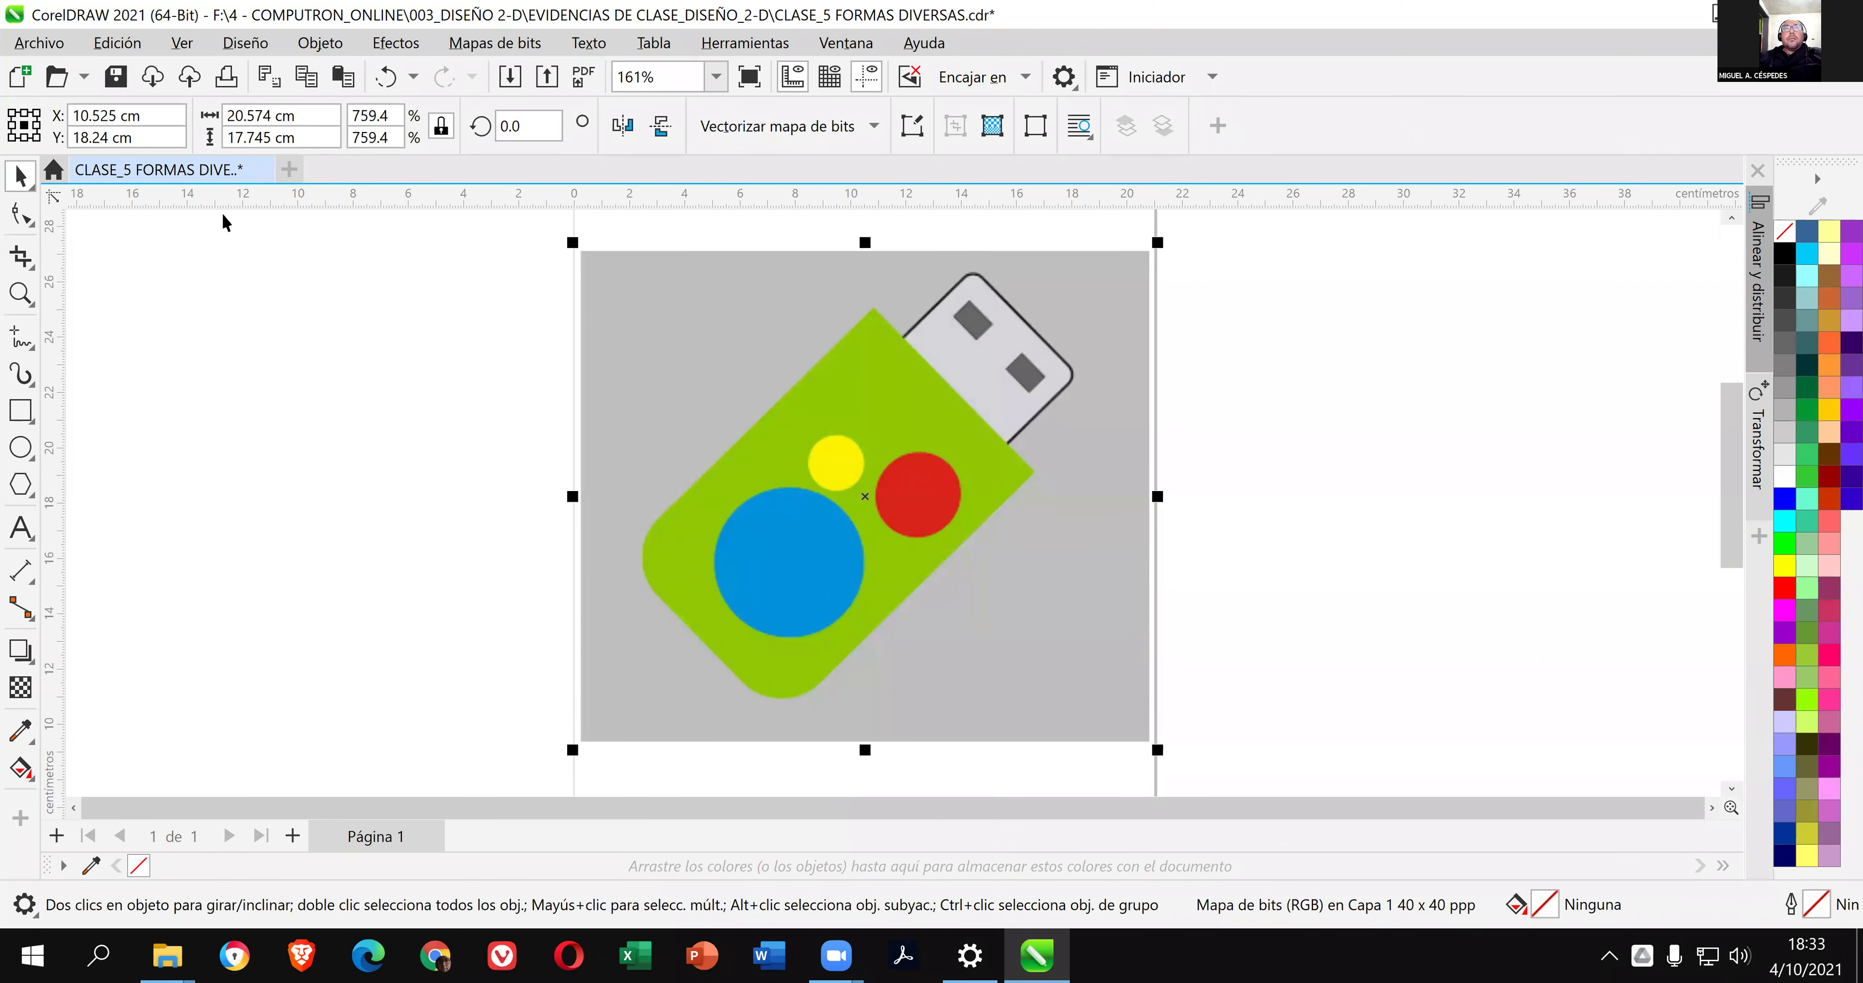
Draw a rectangle about 20.6 × 17.7 cm over the USB drive image, matching its outer edges.
click(268, 262)
click(22, 410)
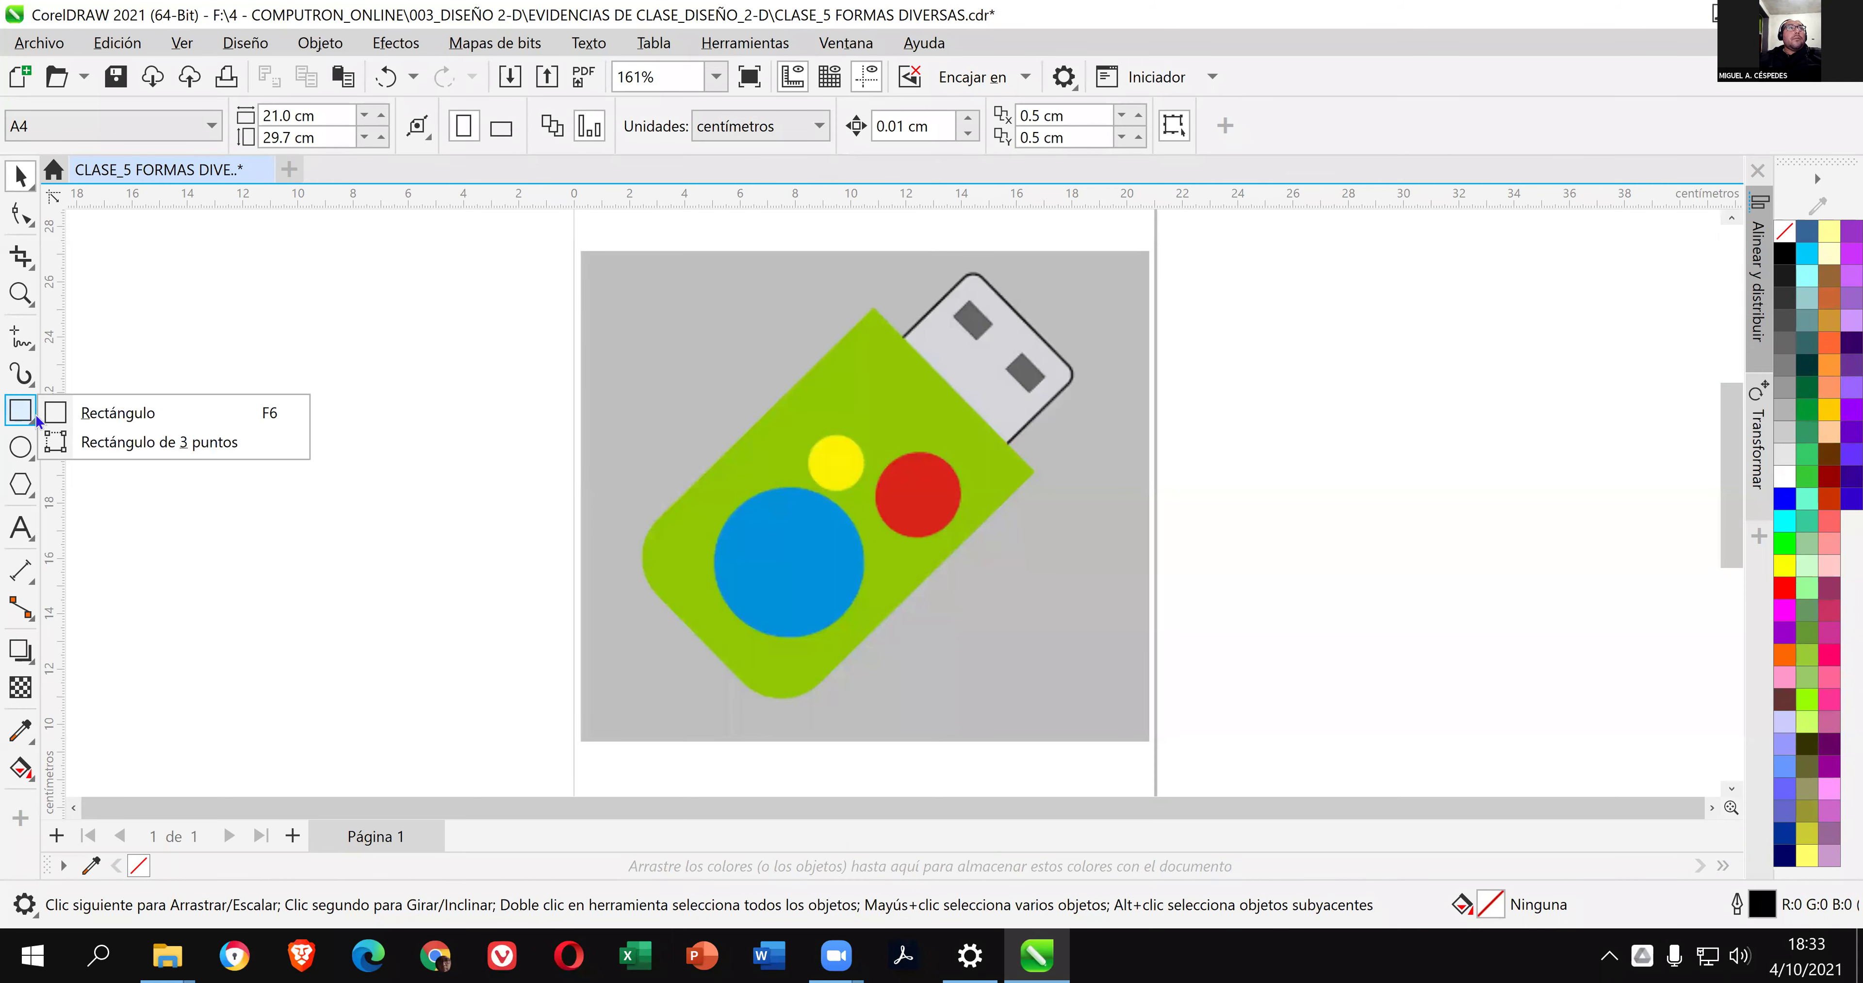
click(168, 417)
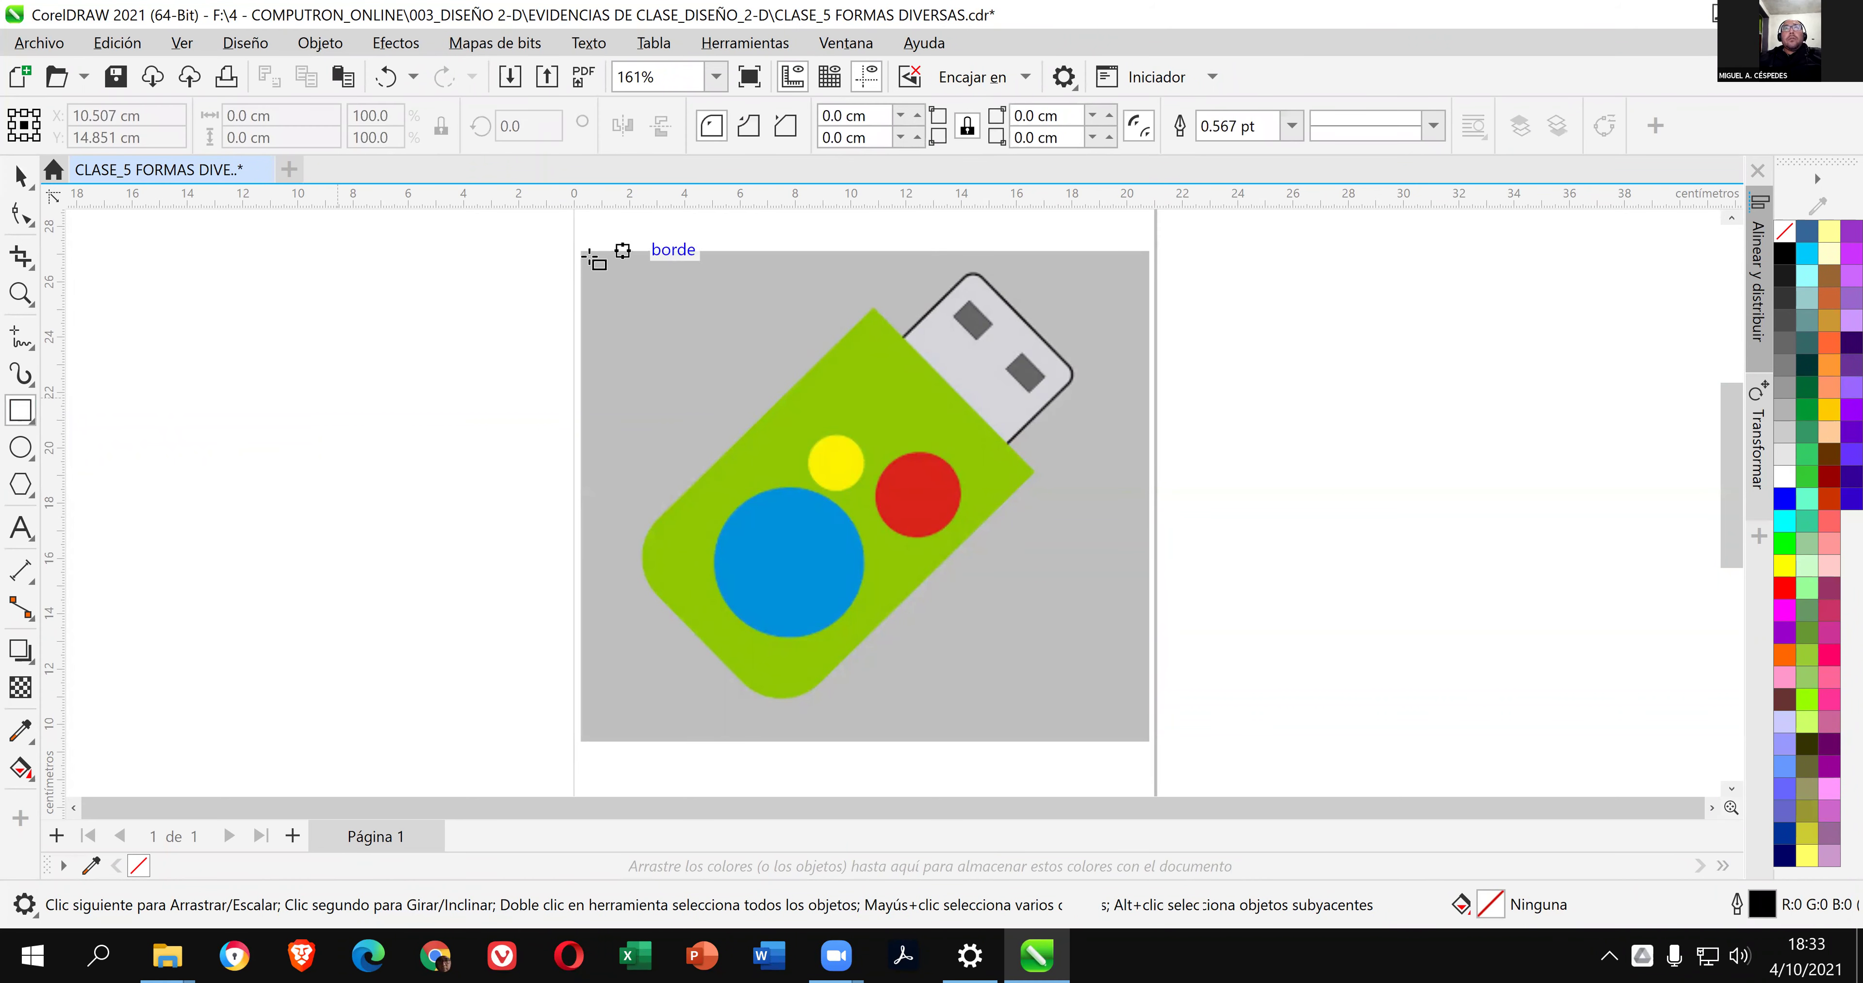
drag(581, 252, 1149, 737)
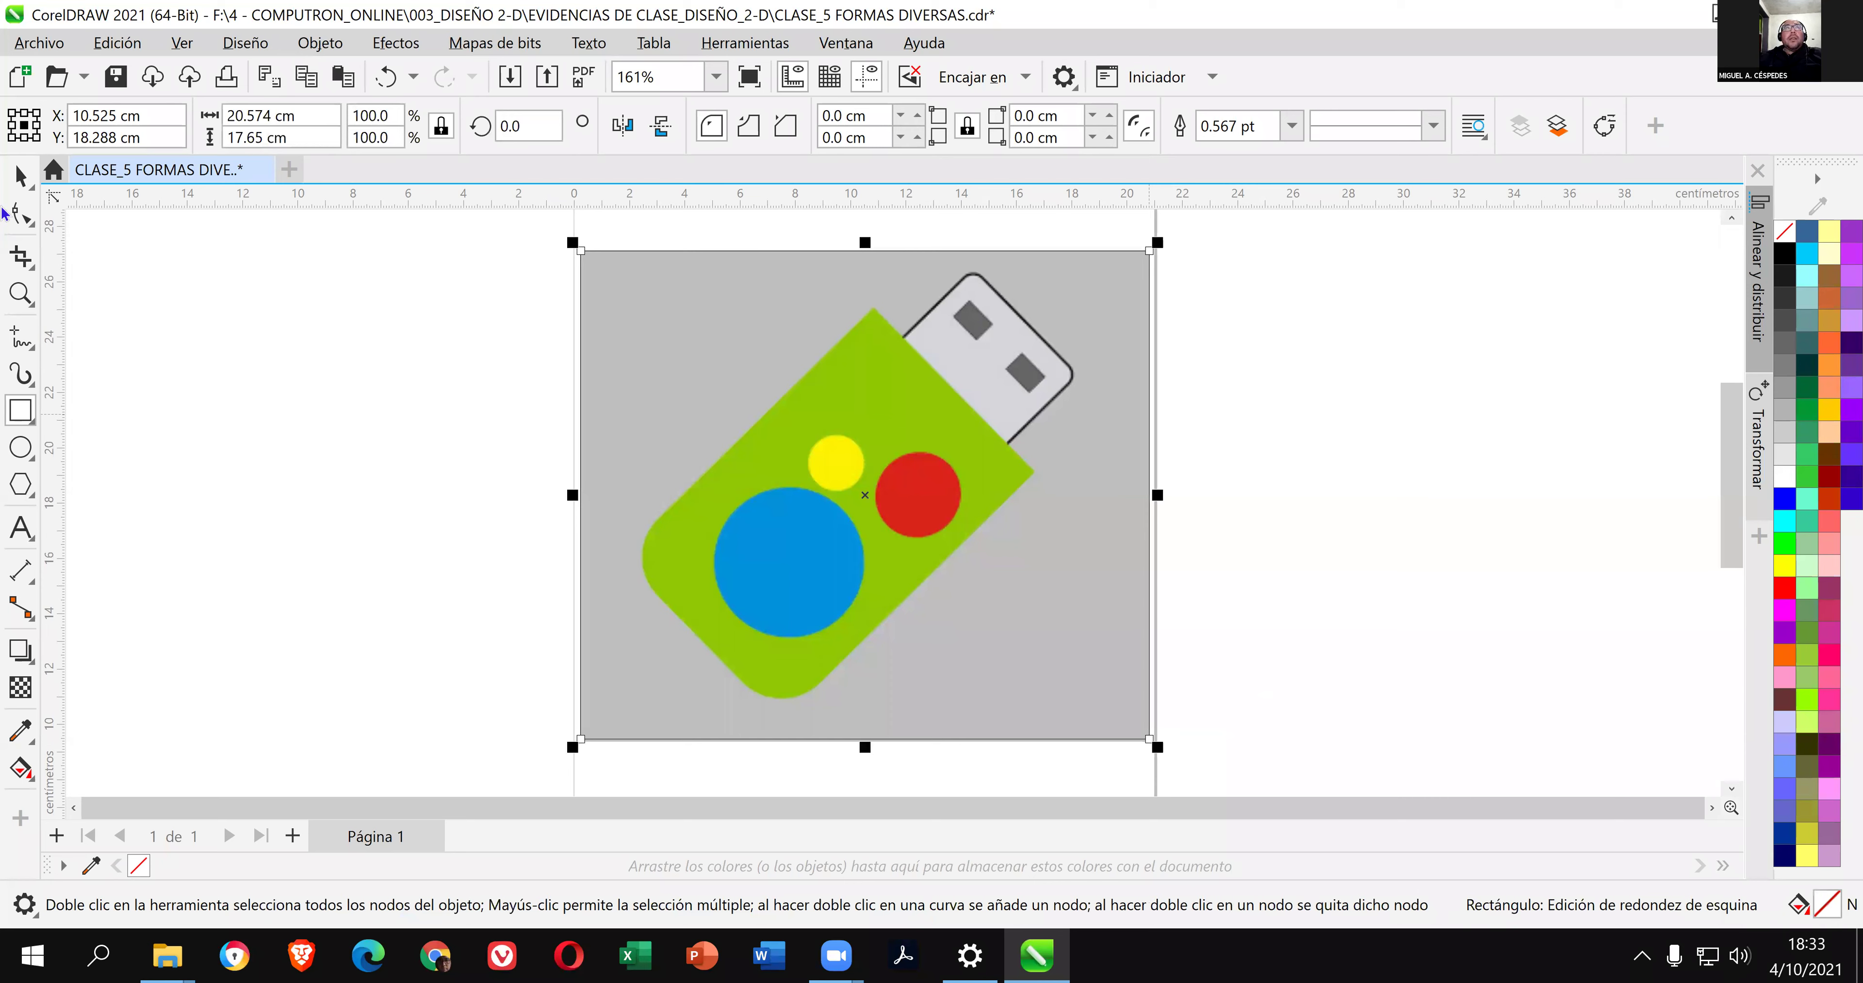
click(19, 176)
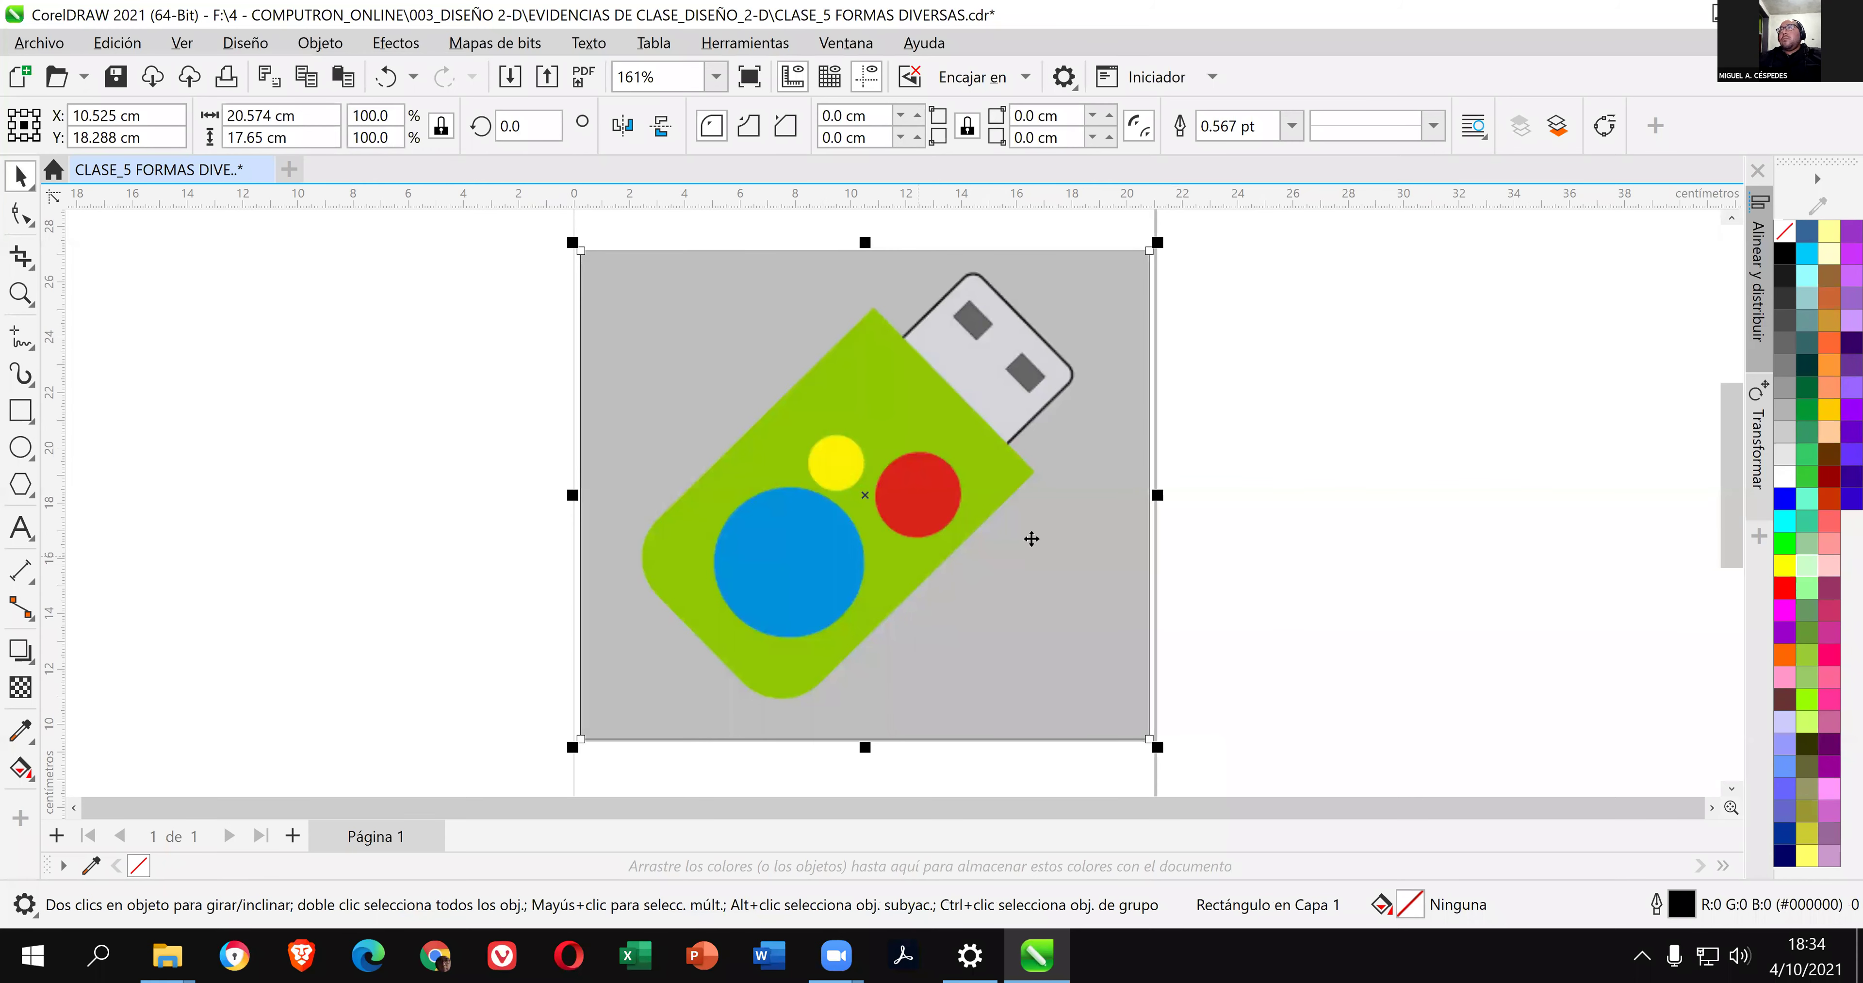
Fill the rectangle covering the USB drive image with light green (#66FFCC).
click(1017, 467)
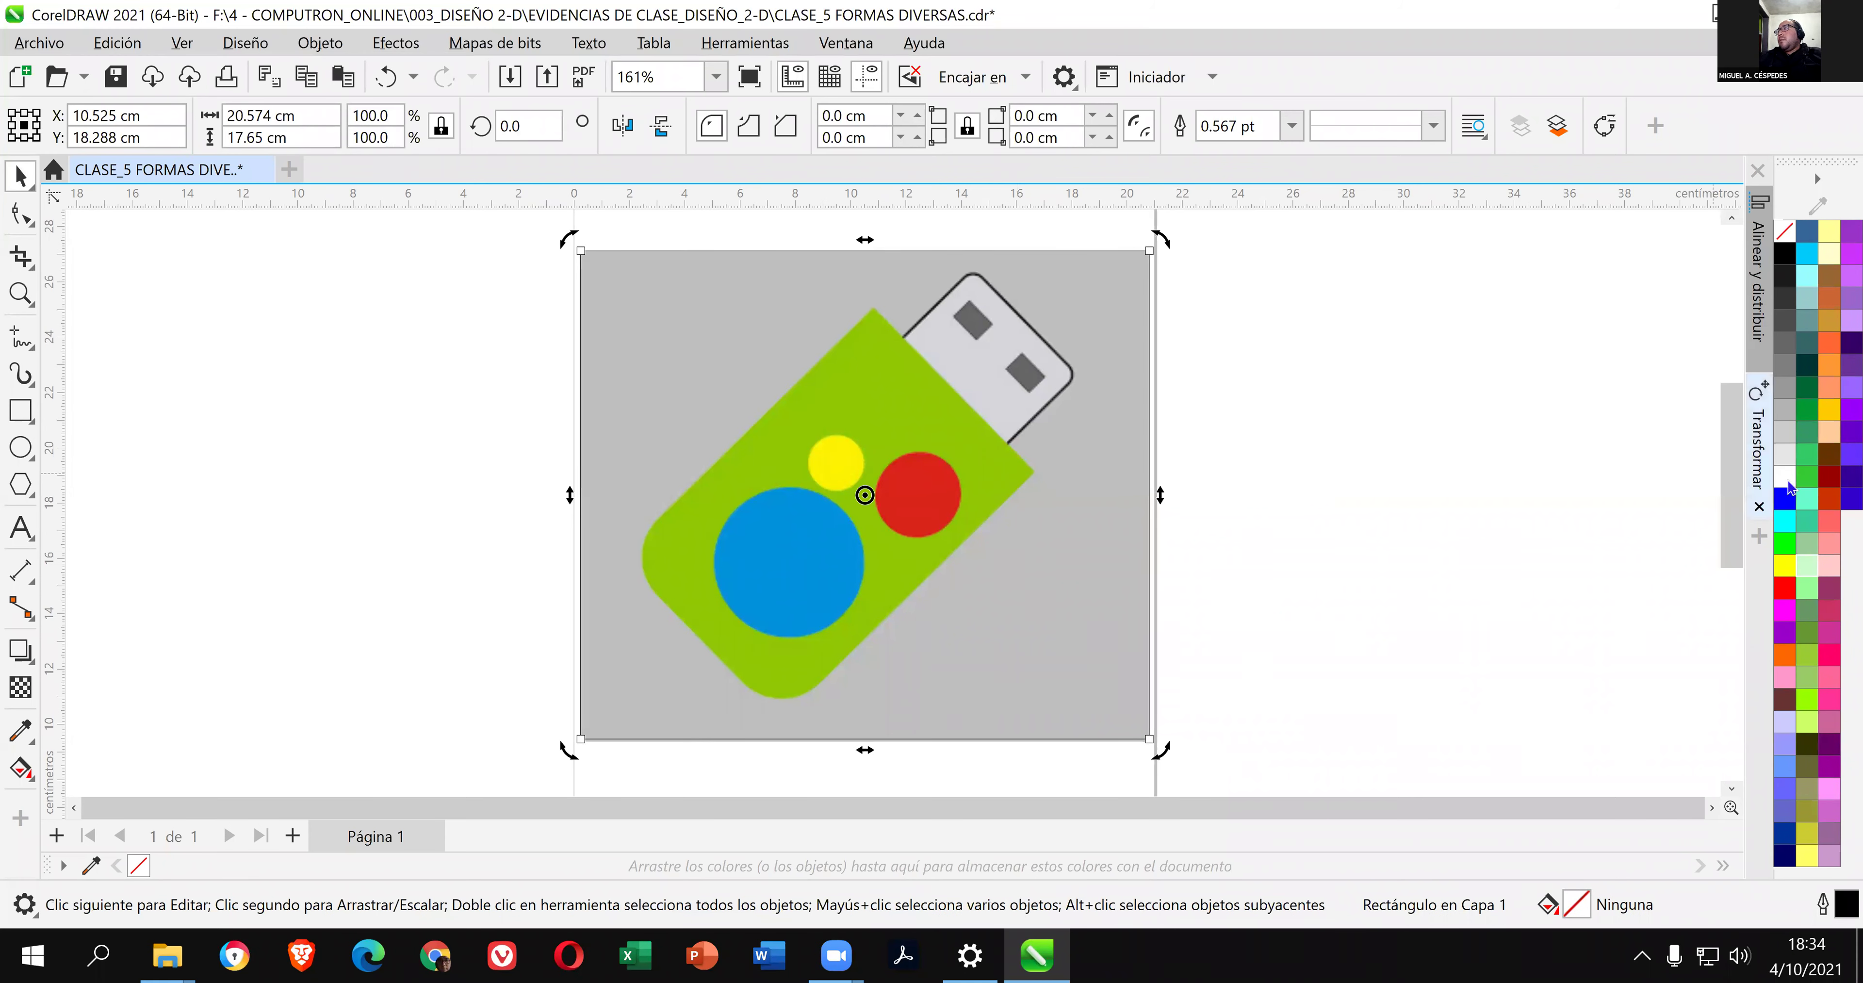
click(1808, 499)
click(1249, 245)
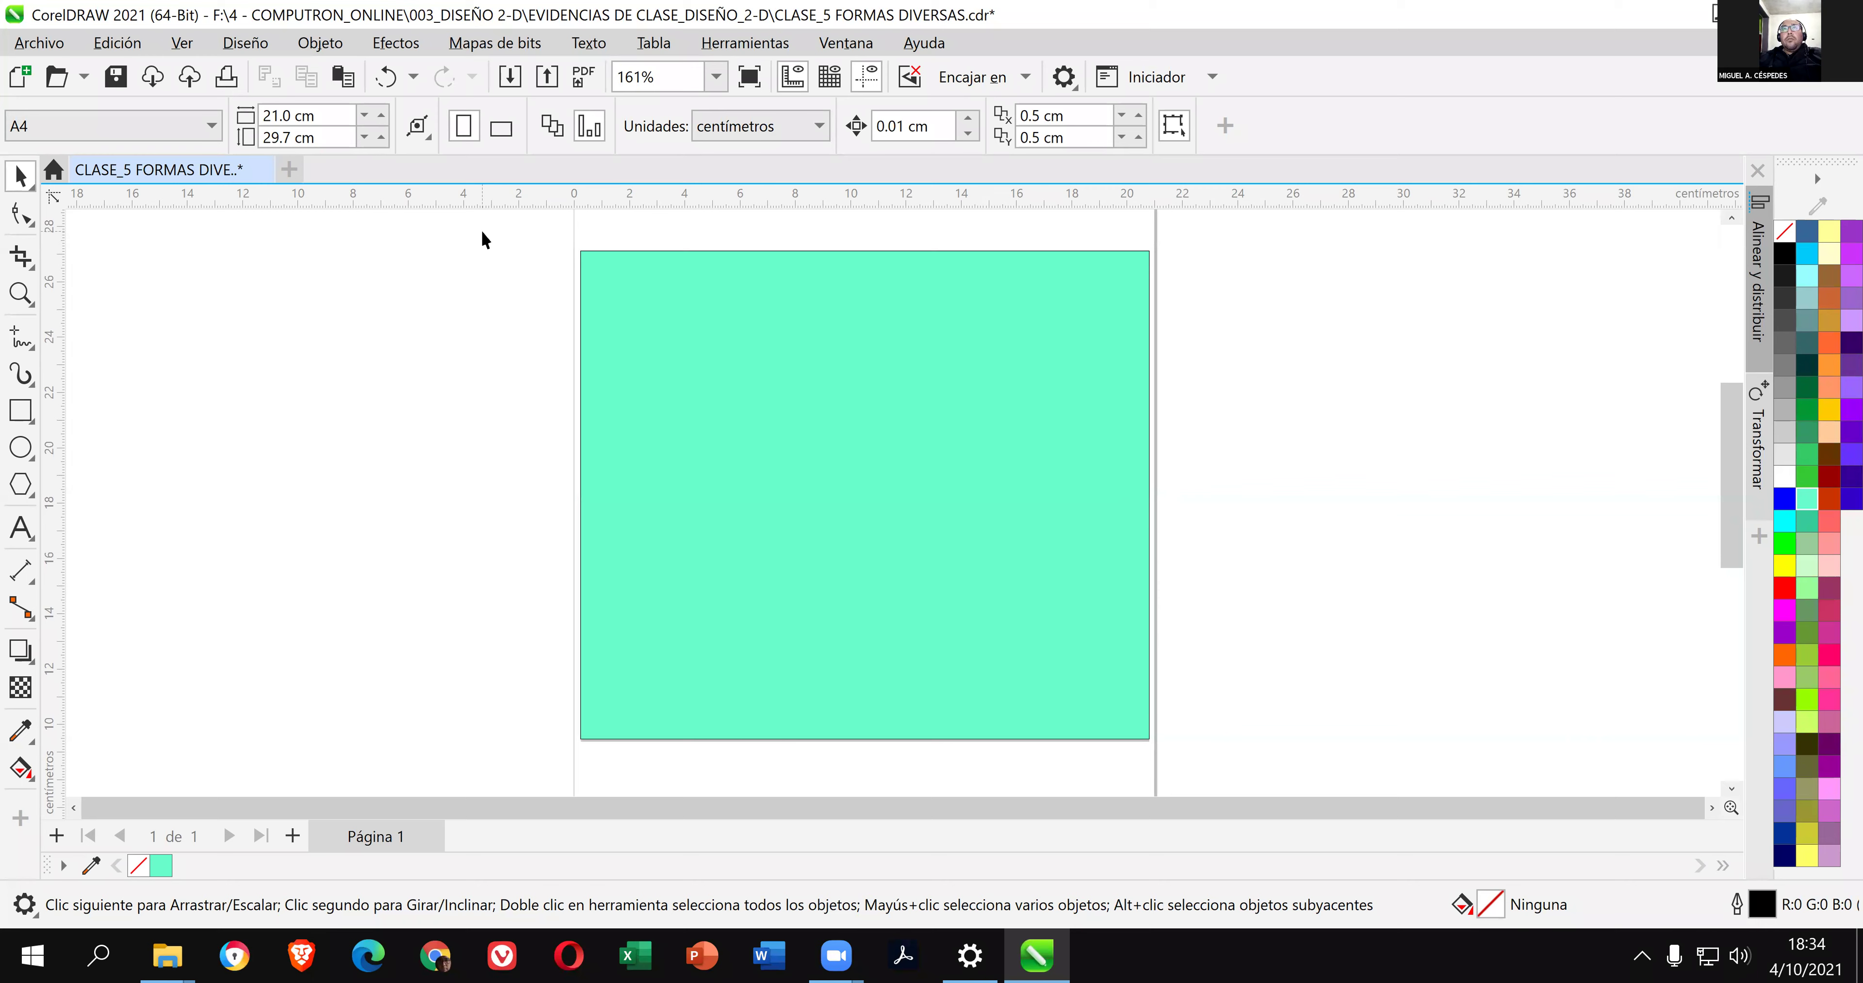
Select the green rectangle together with the image beneath it and move both to the left of the page.
scroll(484, 239, down, 1)
scroll(483, 239, down, 1)
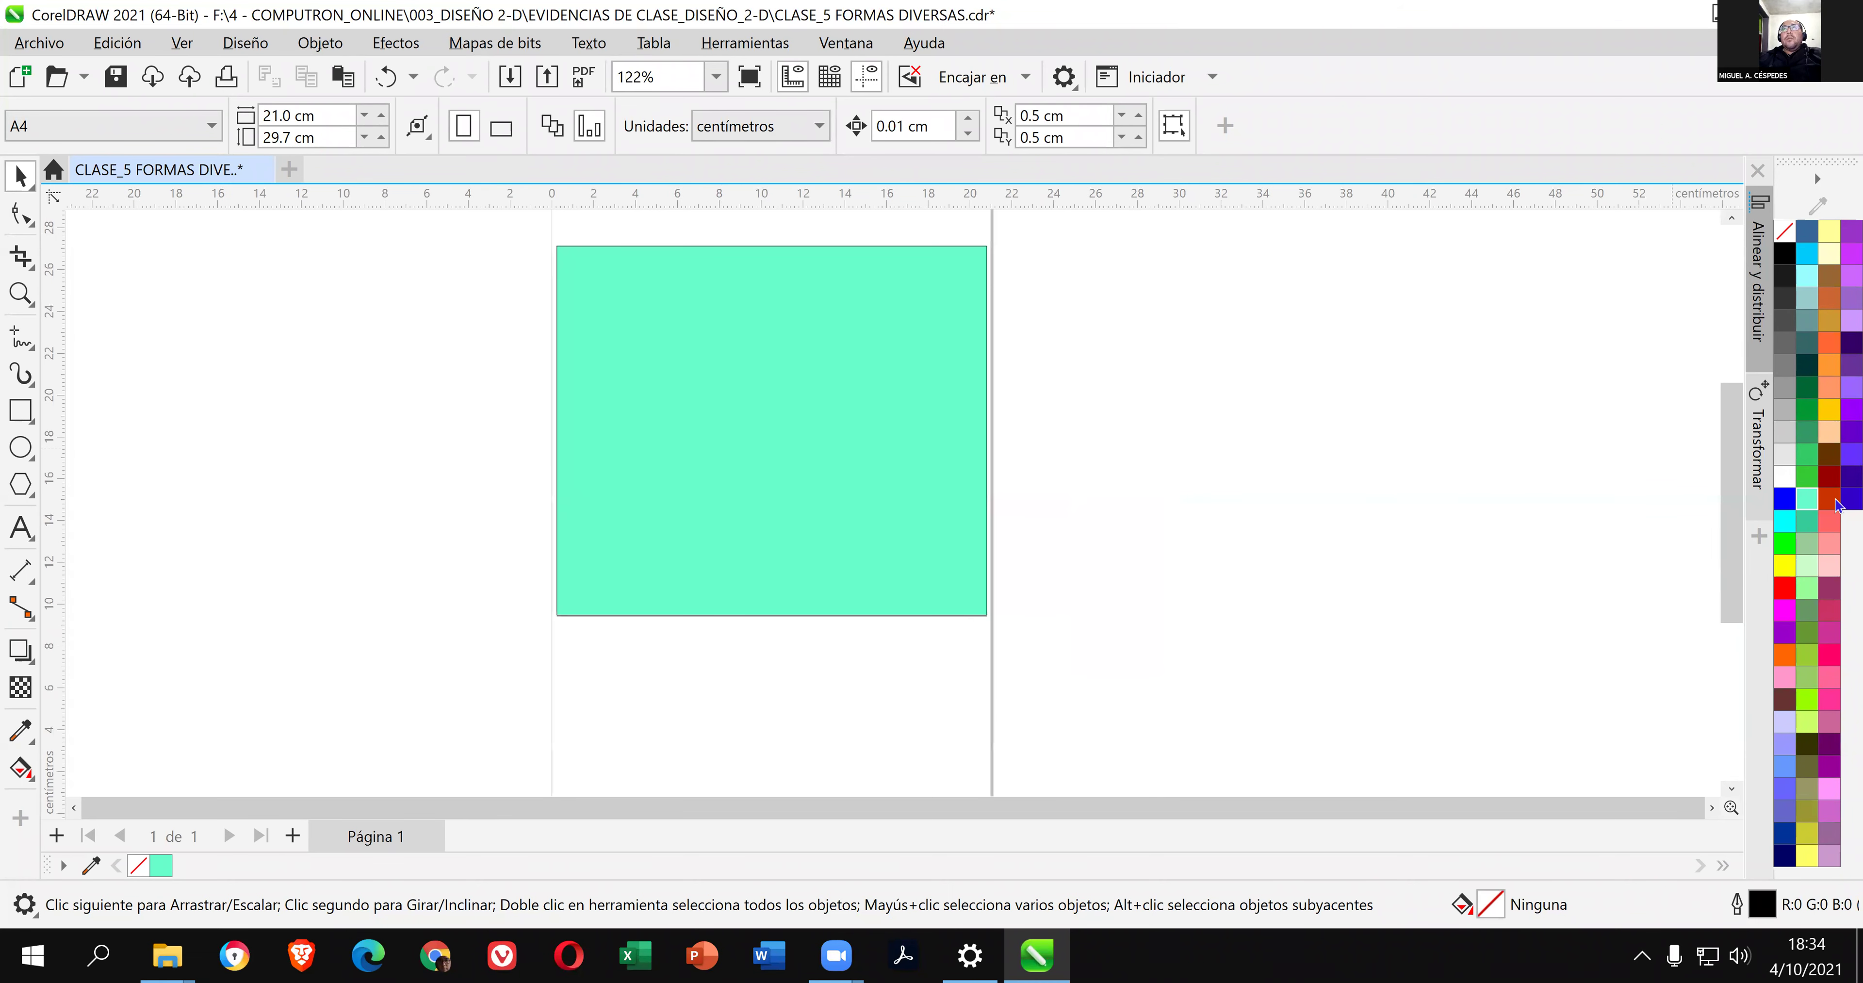
scroll(1732, 472, up, 2)
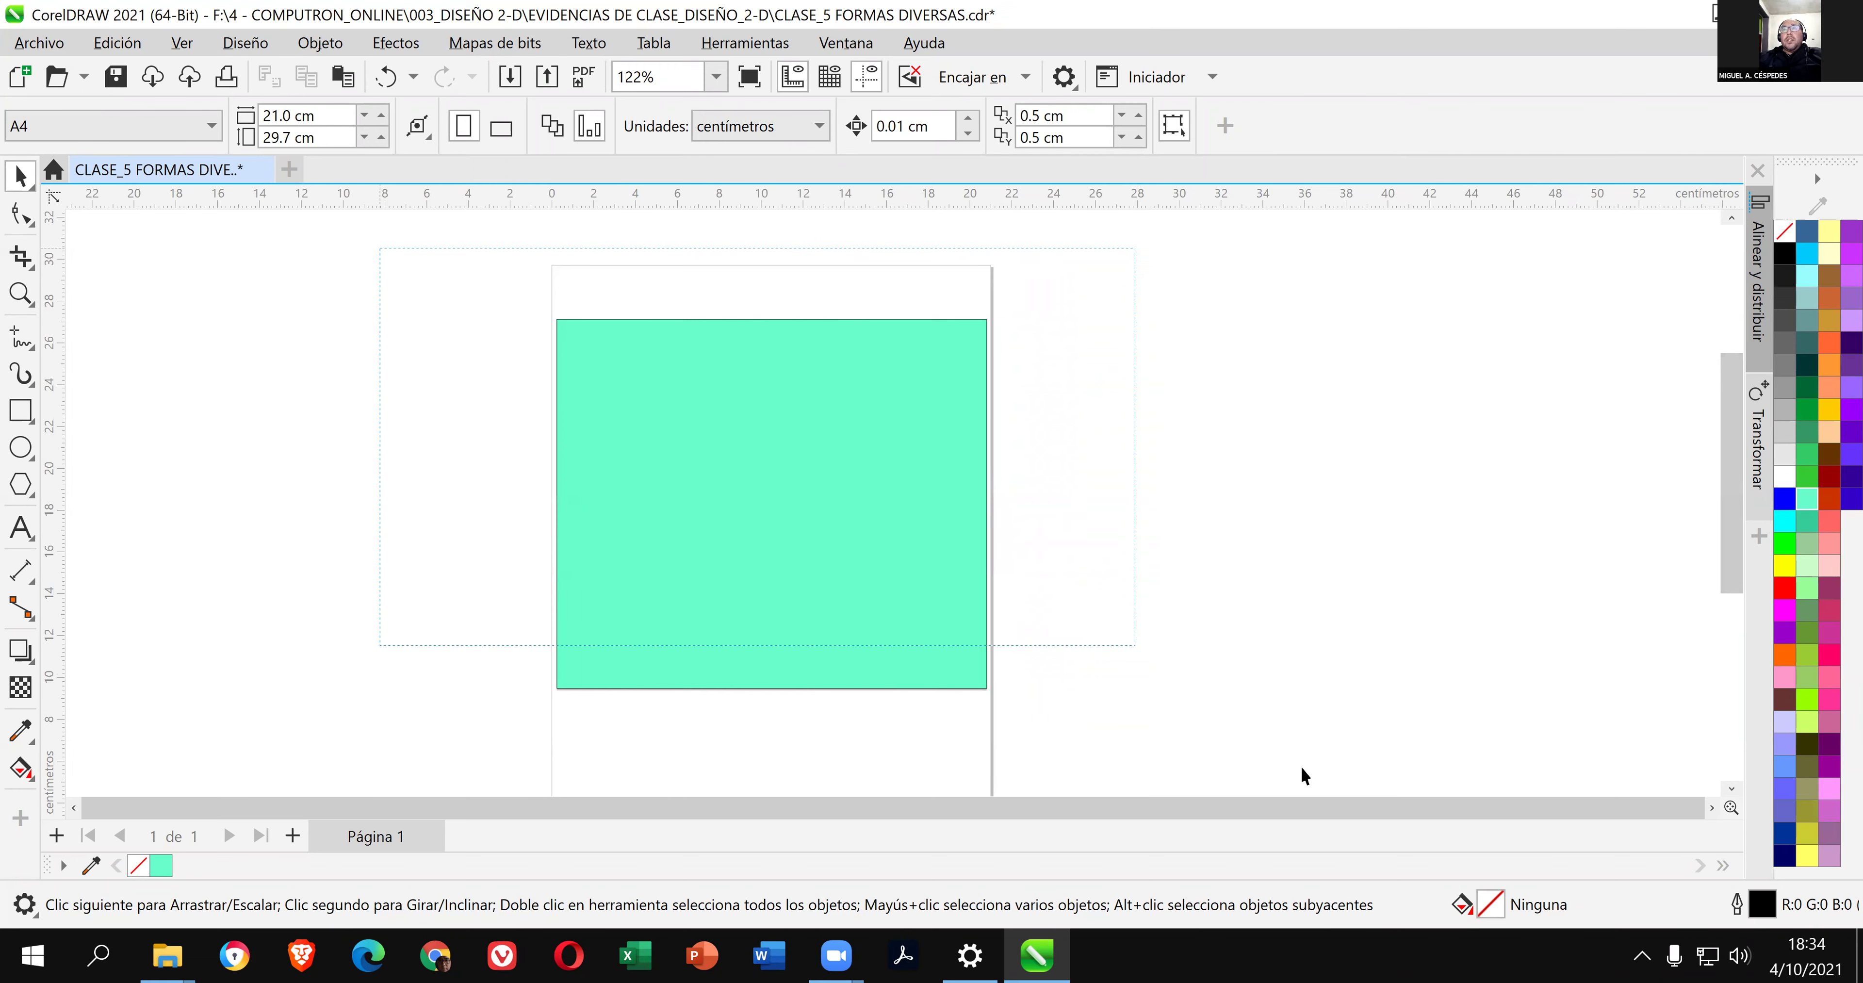
scroll(1390, 796, down, 2)
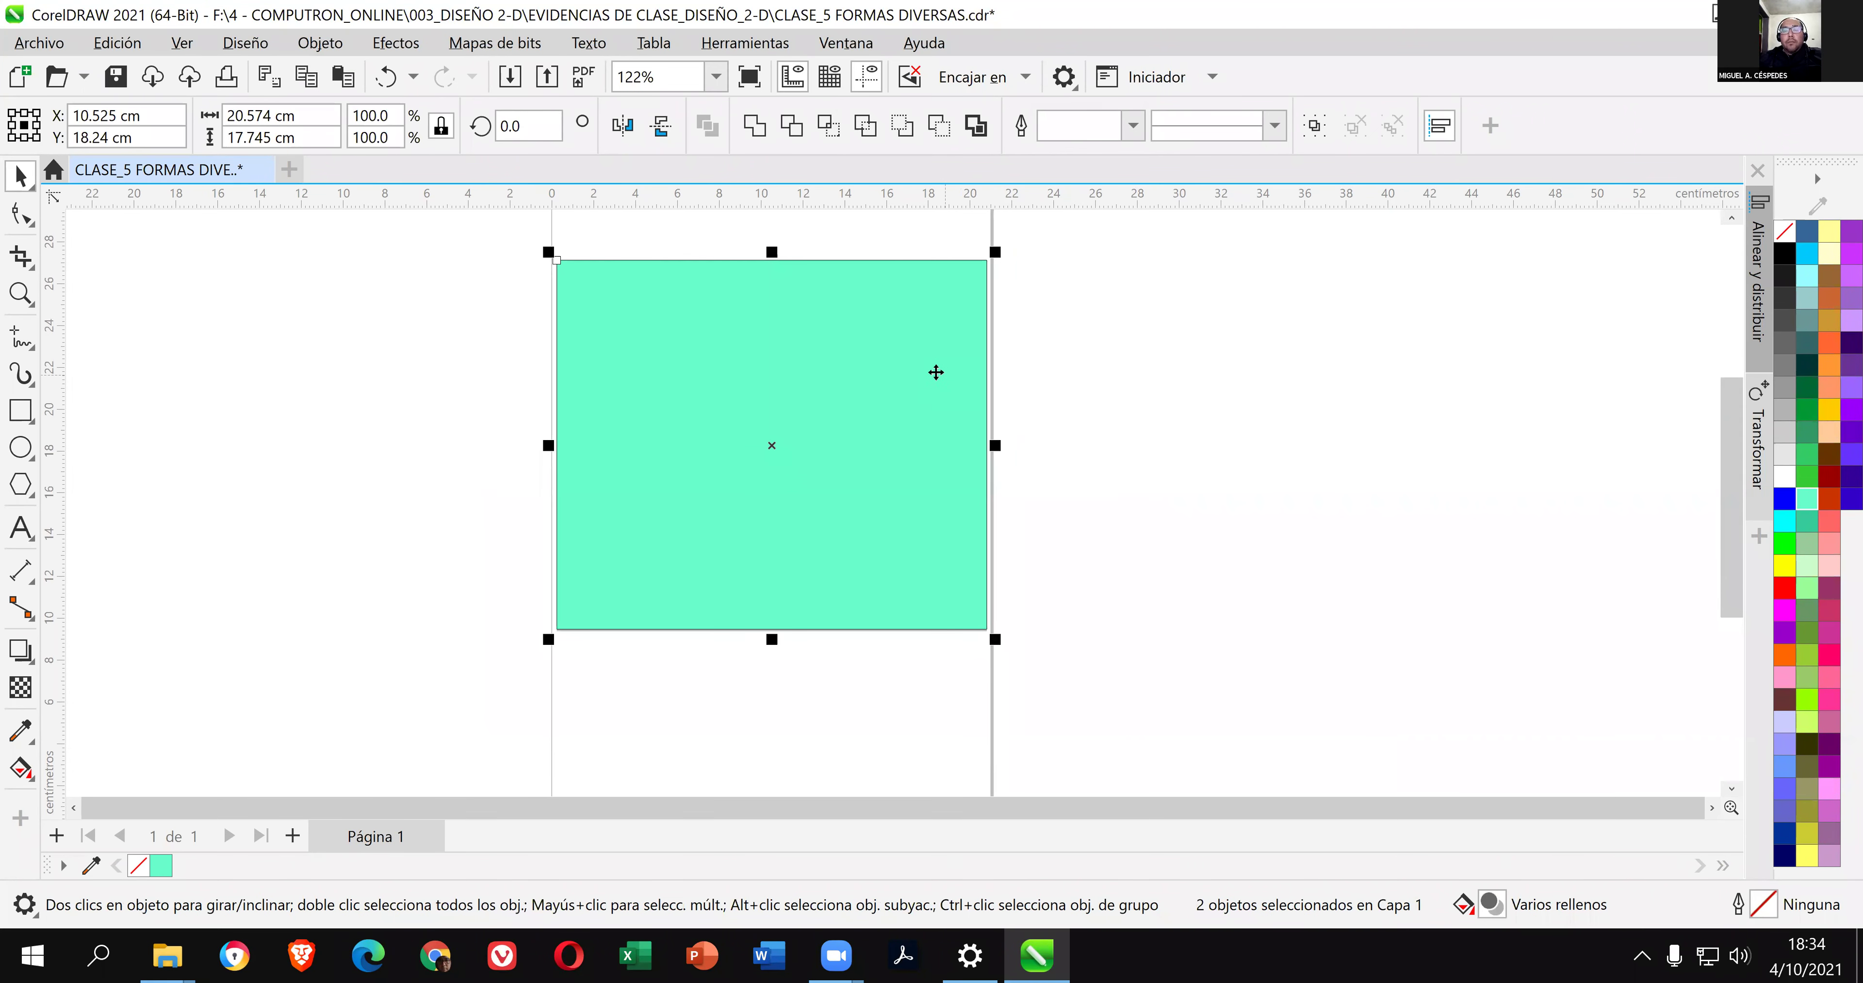
drag(920, 376, 483, 383)
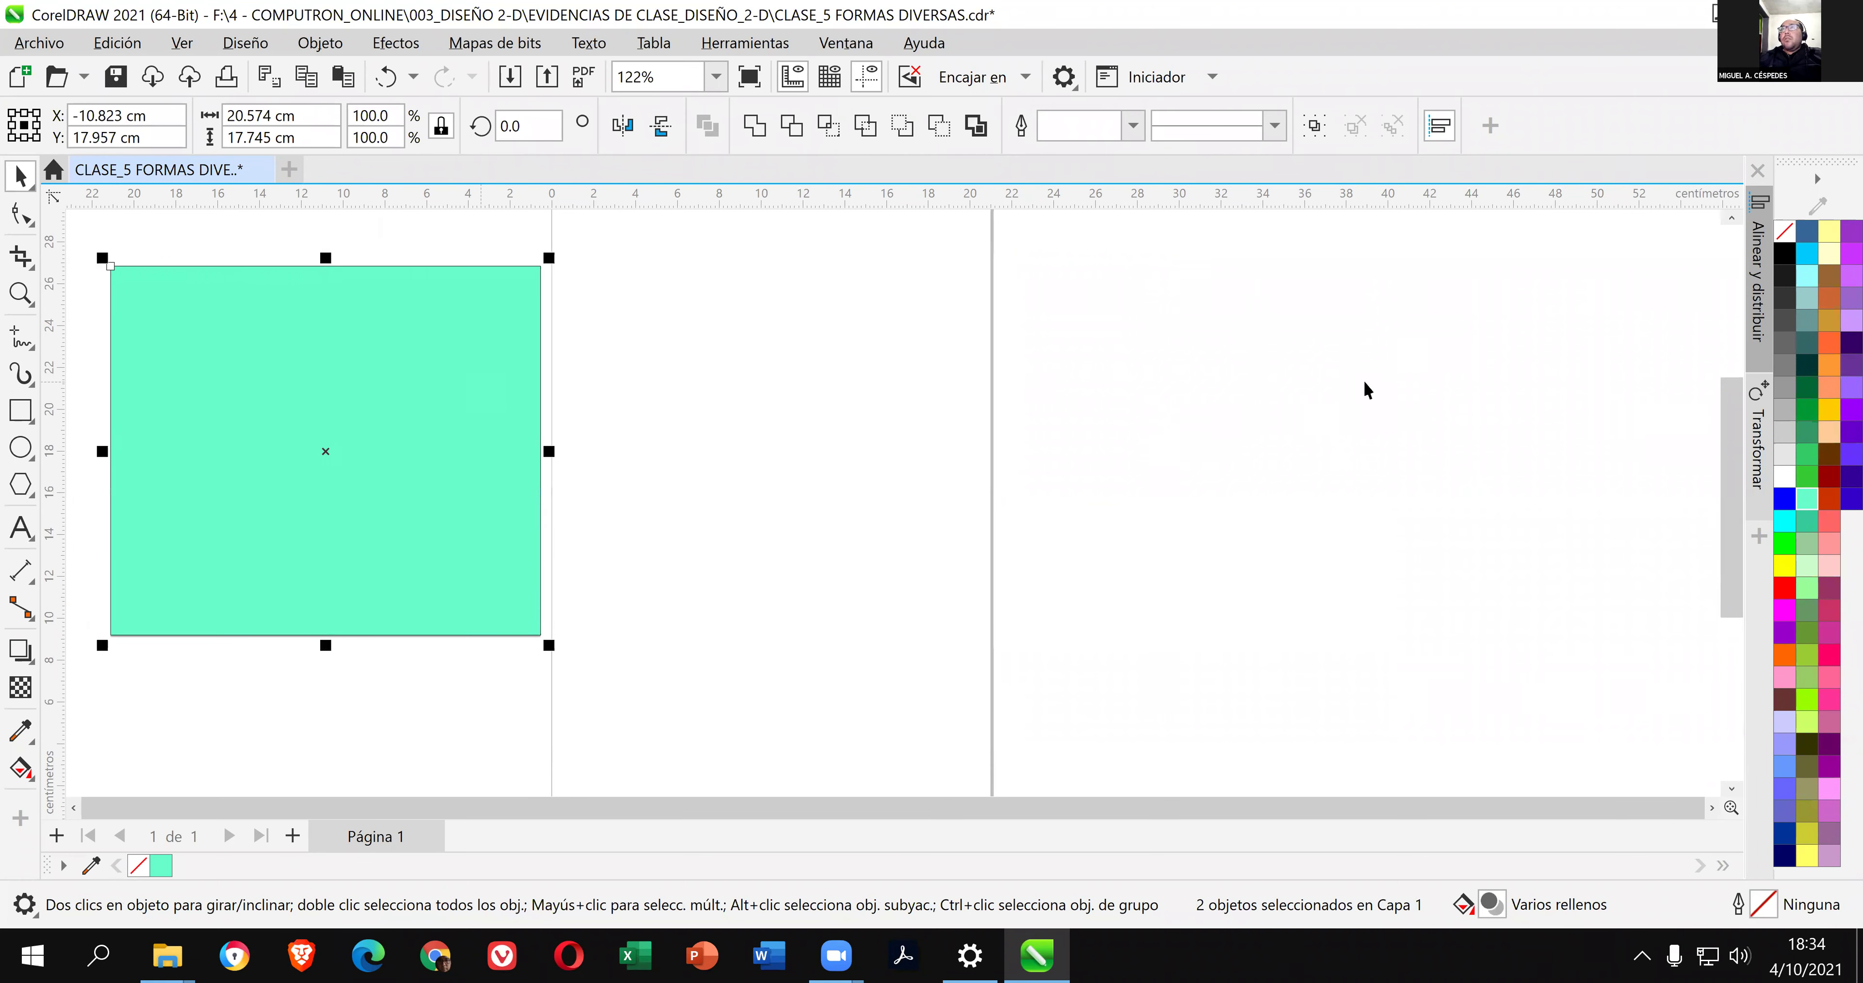
click(1285, 378)
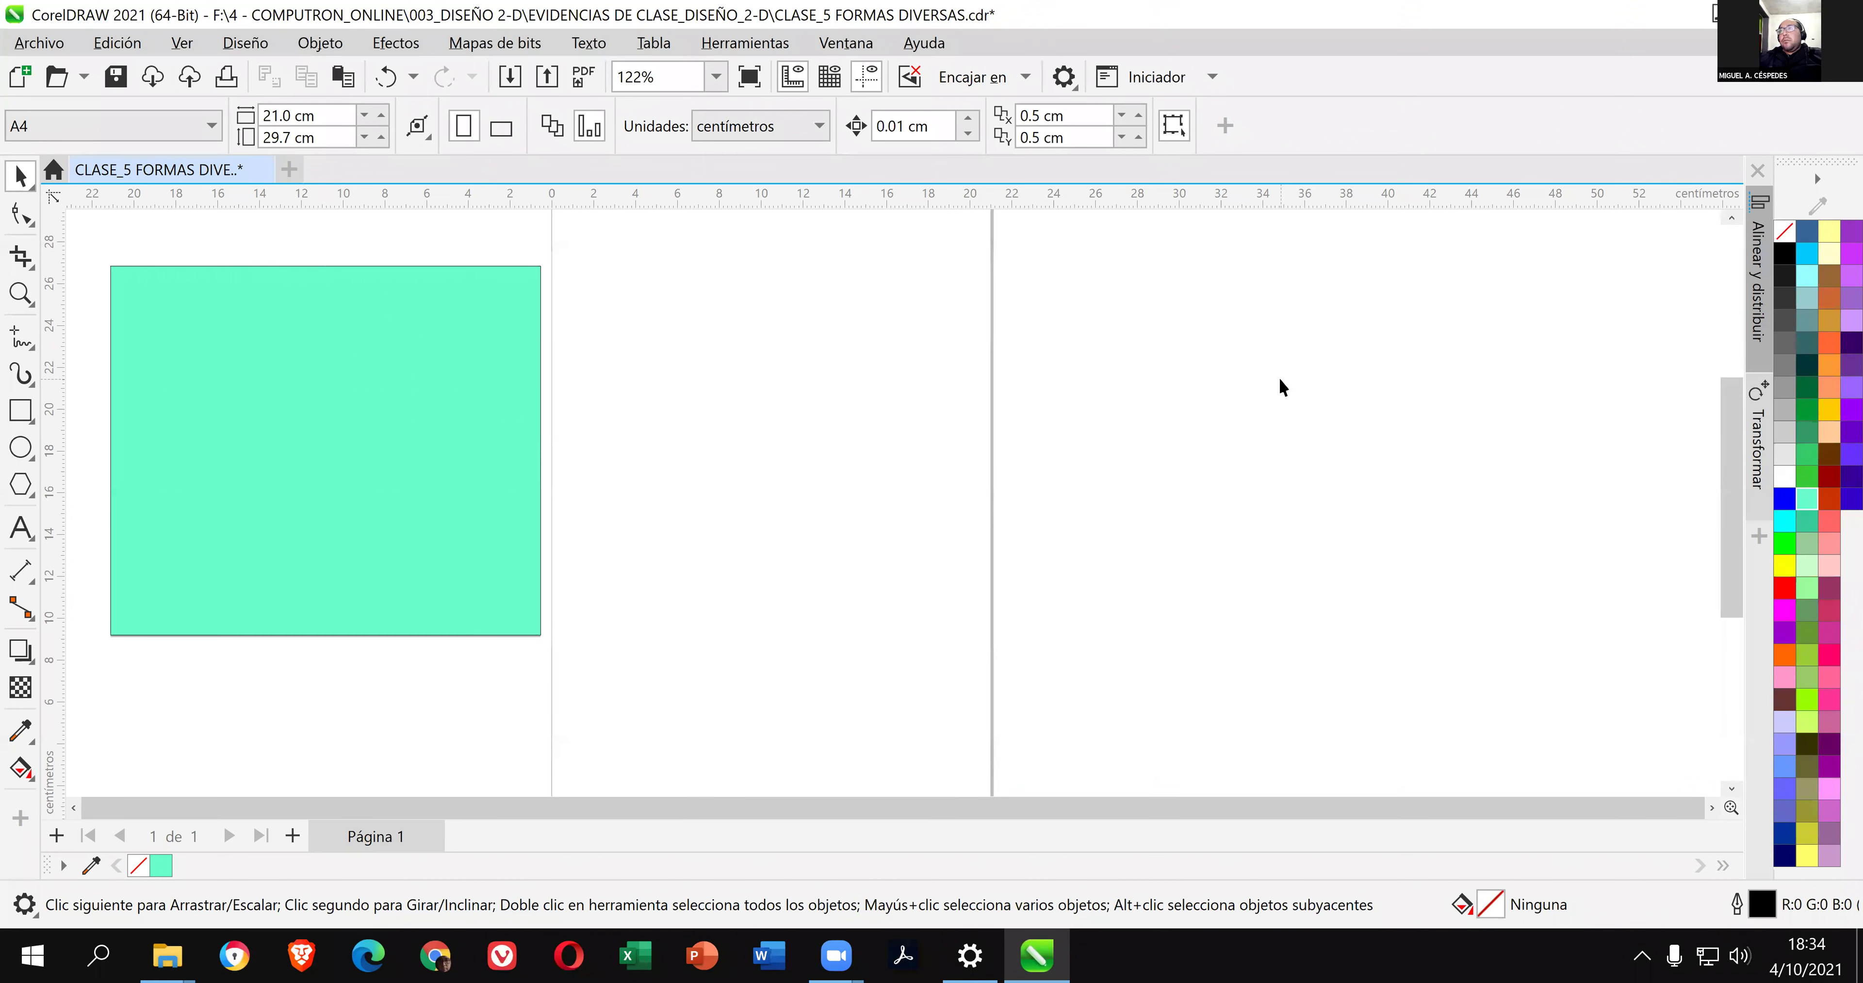
Move the green rectangle off the image, return the USB drive image to the page and lock it.
drag(300, 384, 1395, 464)
mouse_move(192, 388)
mouse_down()
mouse_move(637, 403)
mouse_move(633, 380)
mouse_up()
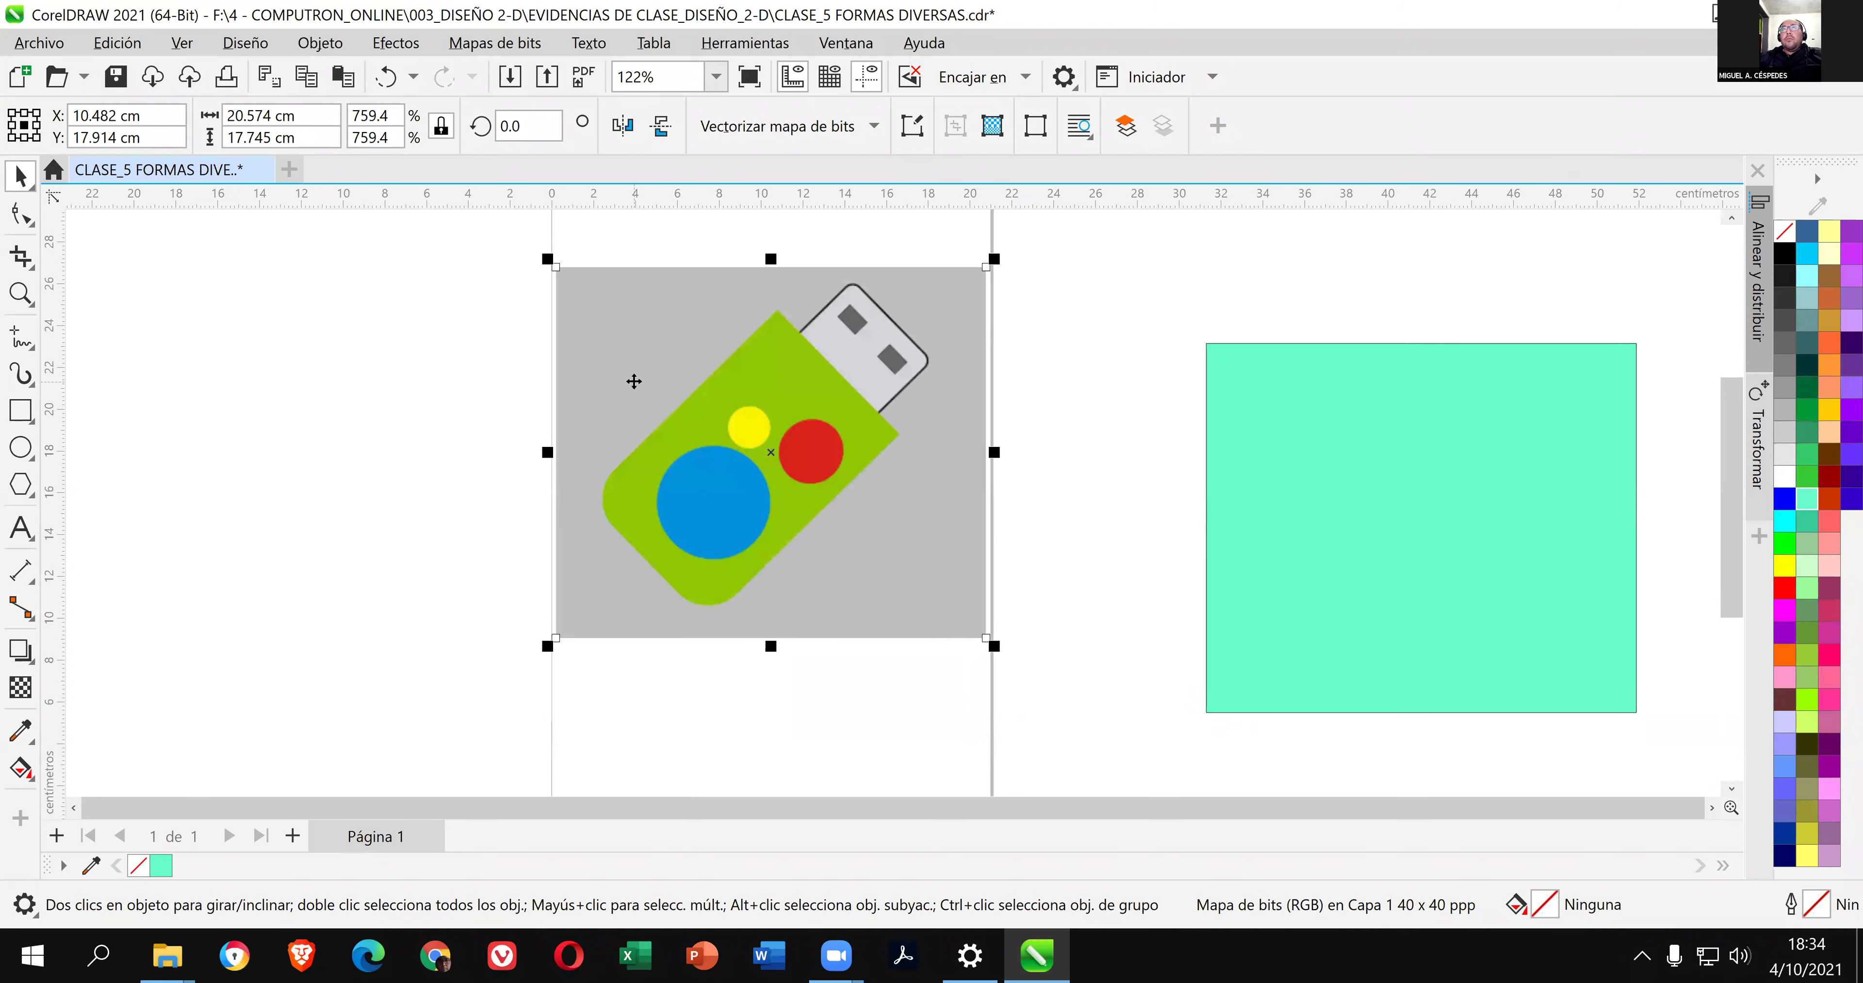
right_click(687, 319)
click(800, 537)
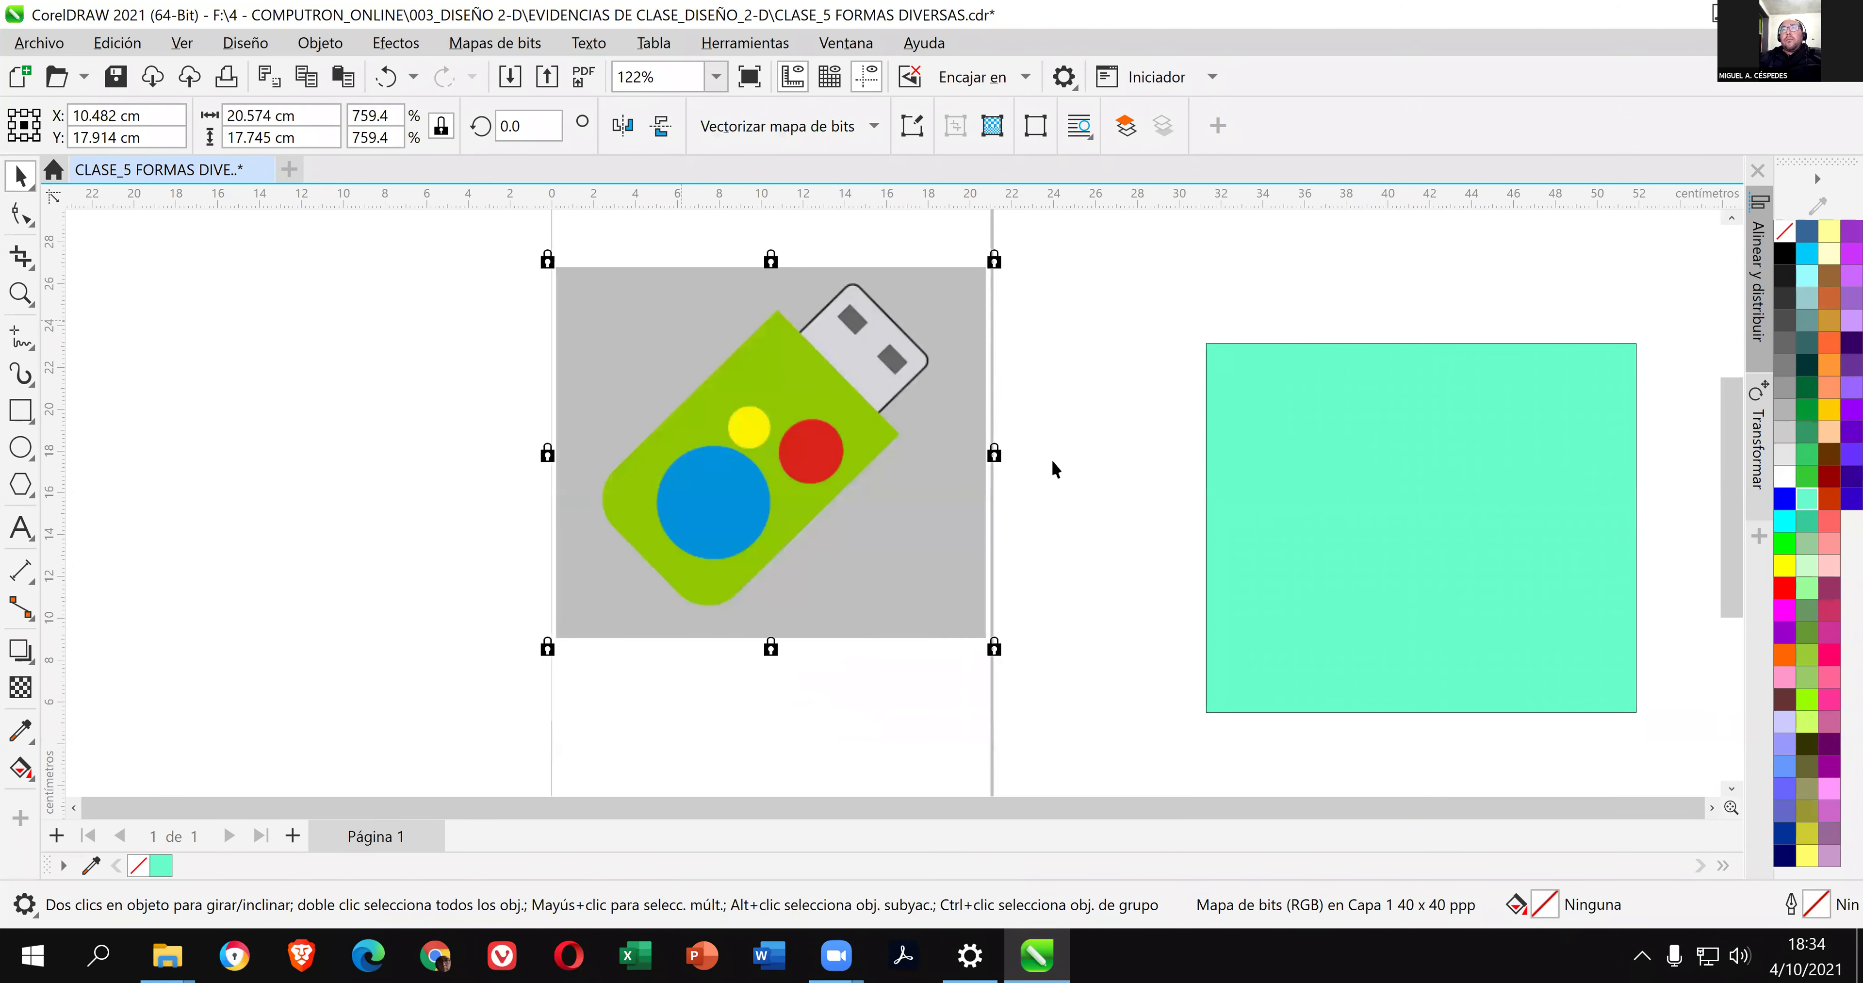
Move the green rectangle to the left of the page, level with the locked image, and remove its fill.
drag(1338, 420, 433, 404)
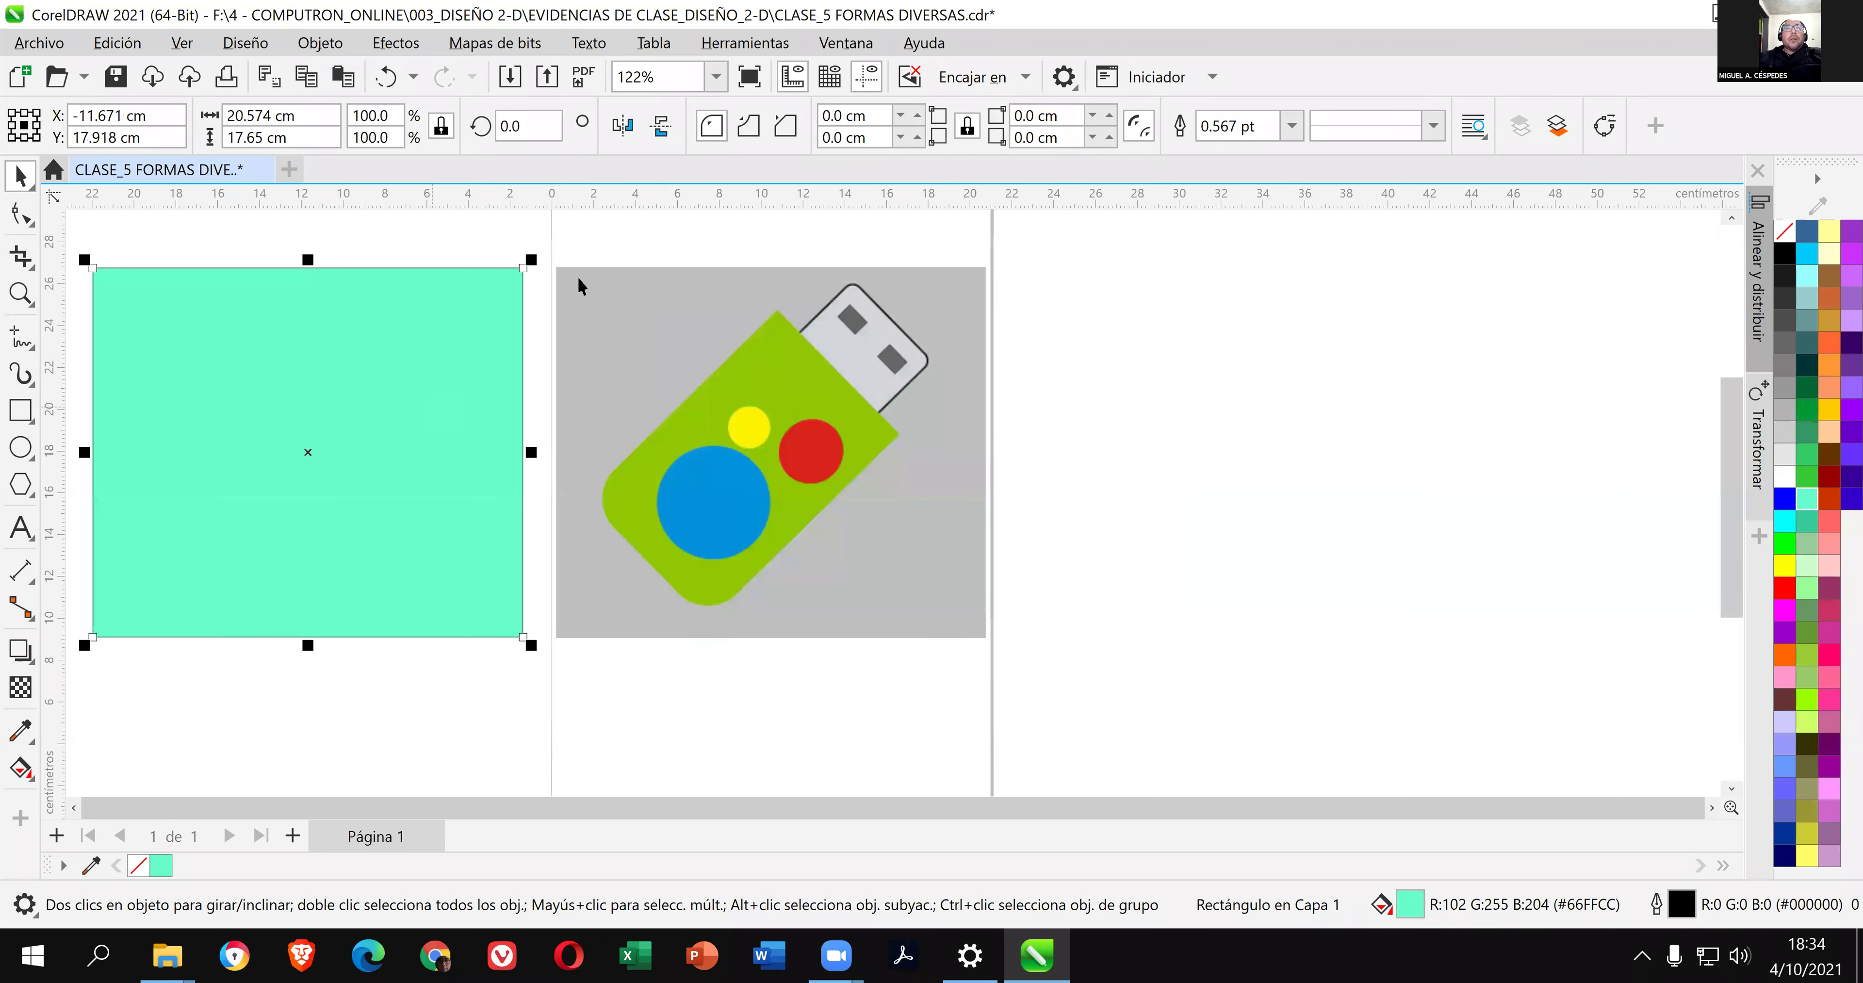
click(1369, 370)
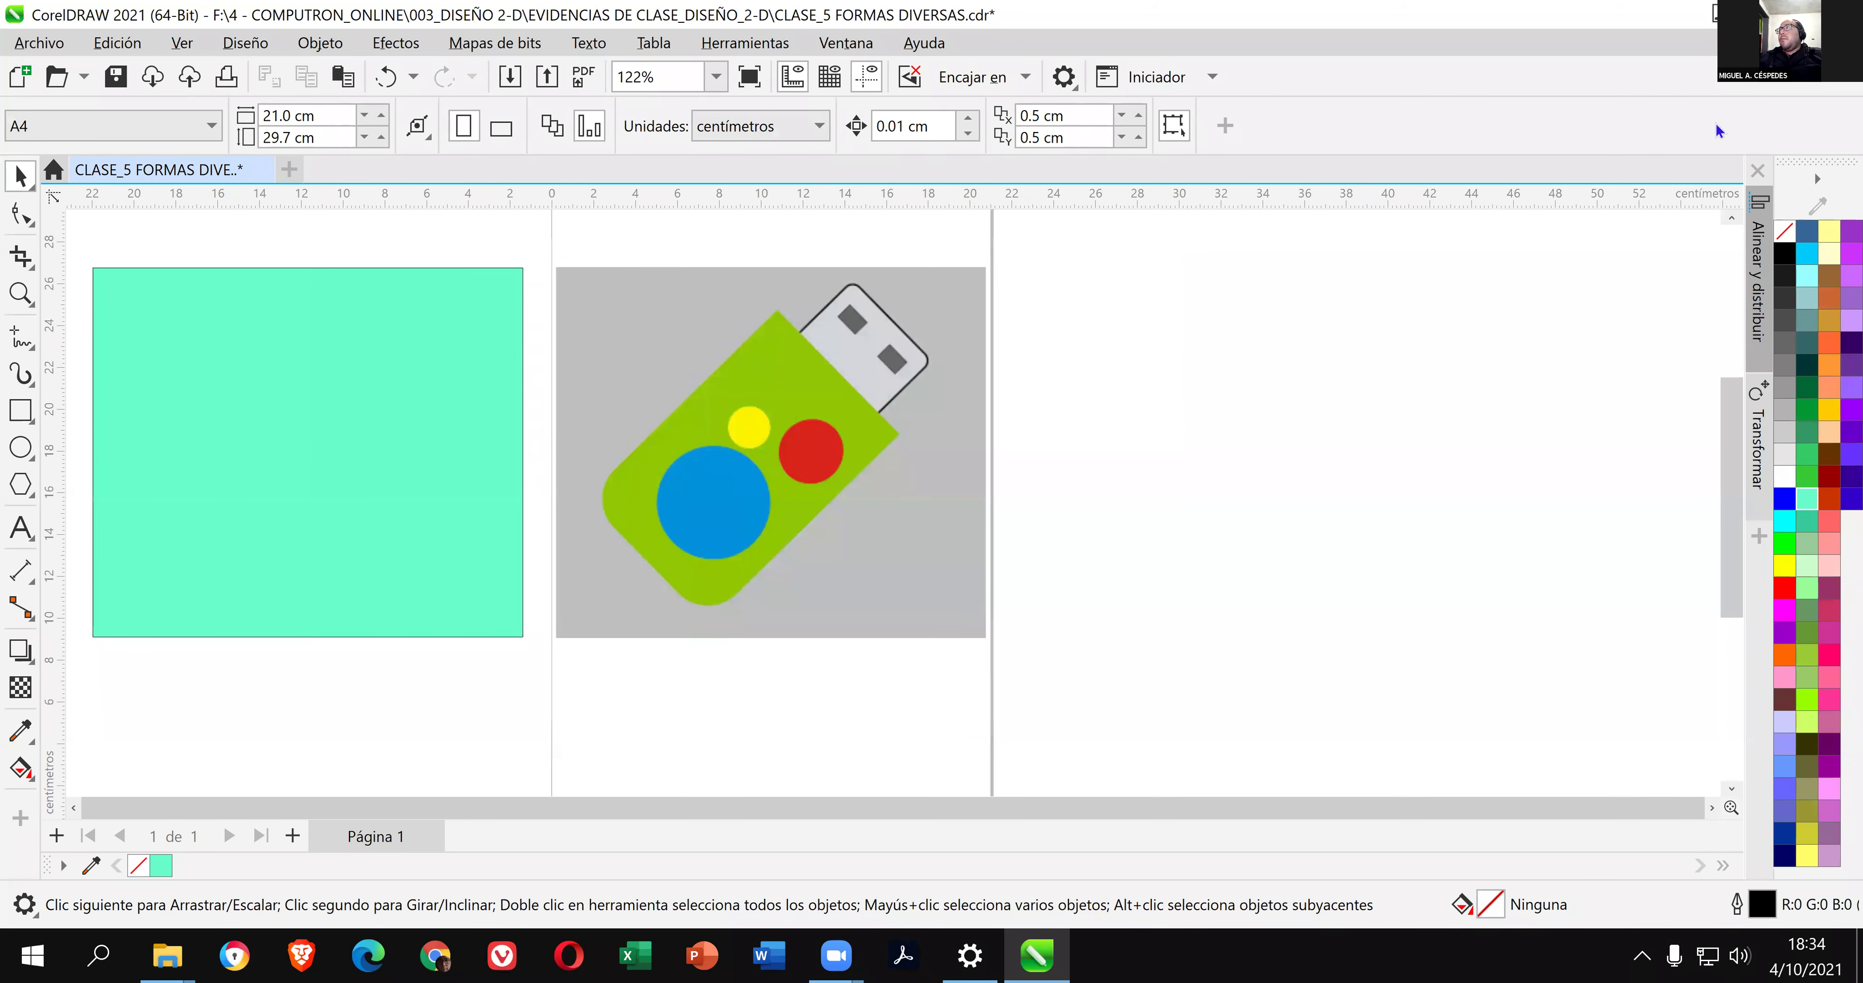
click(424, 404)
click(1784, 231)
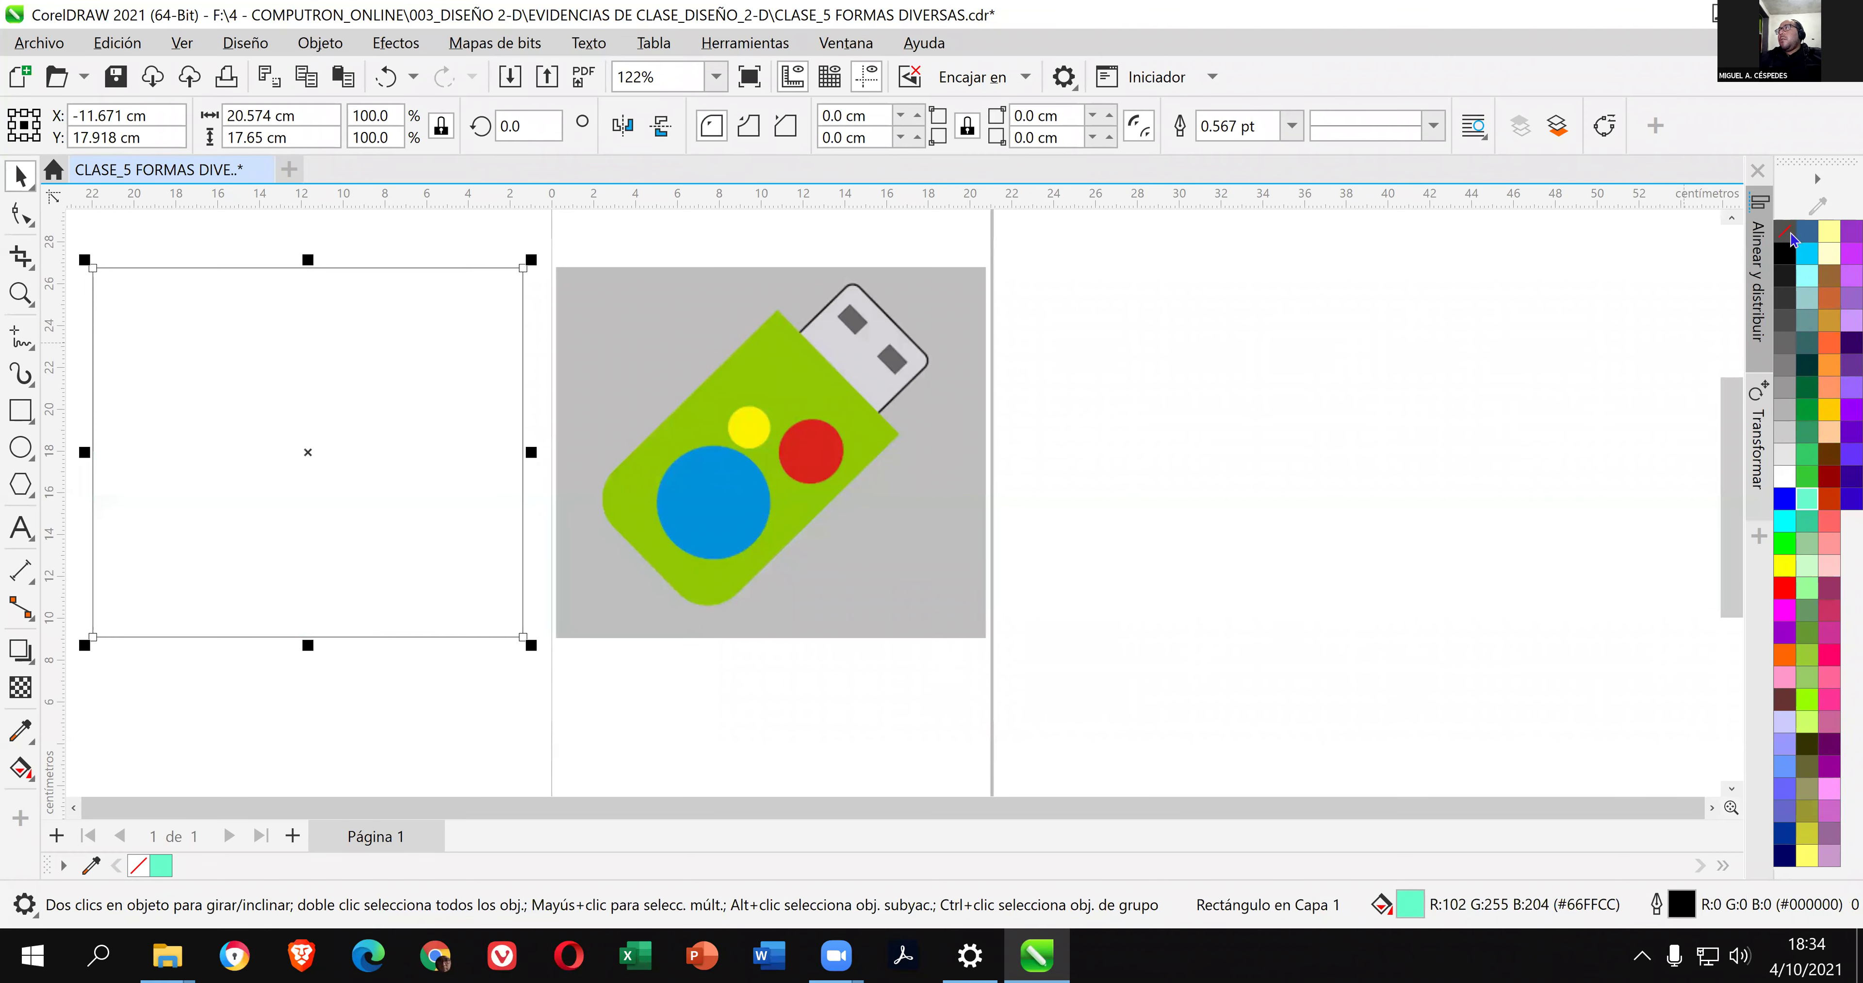
key(F10)
key(space)
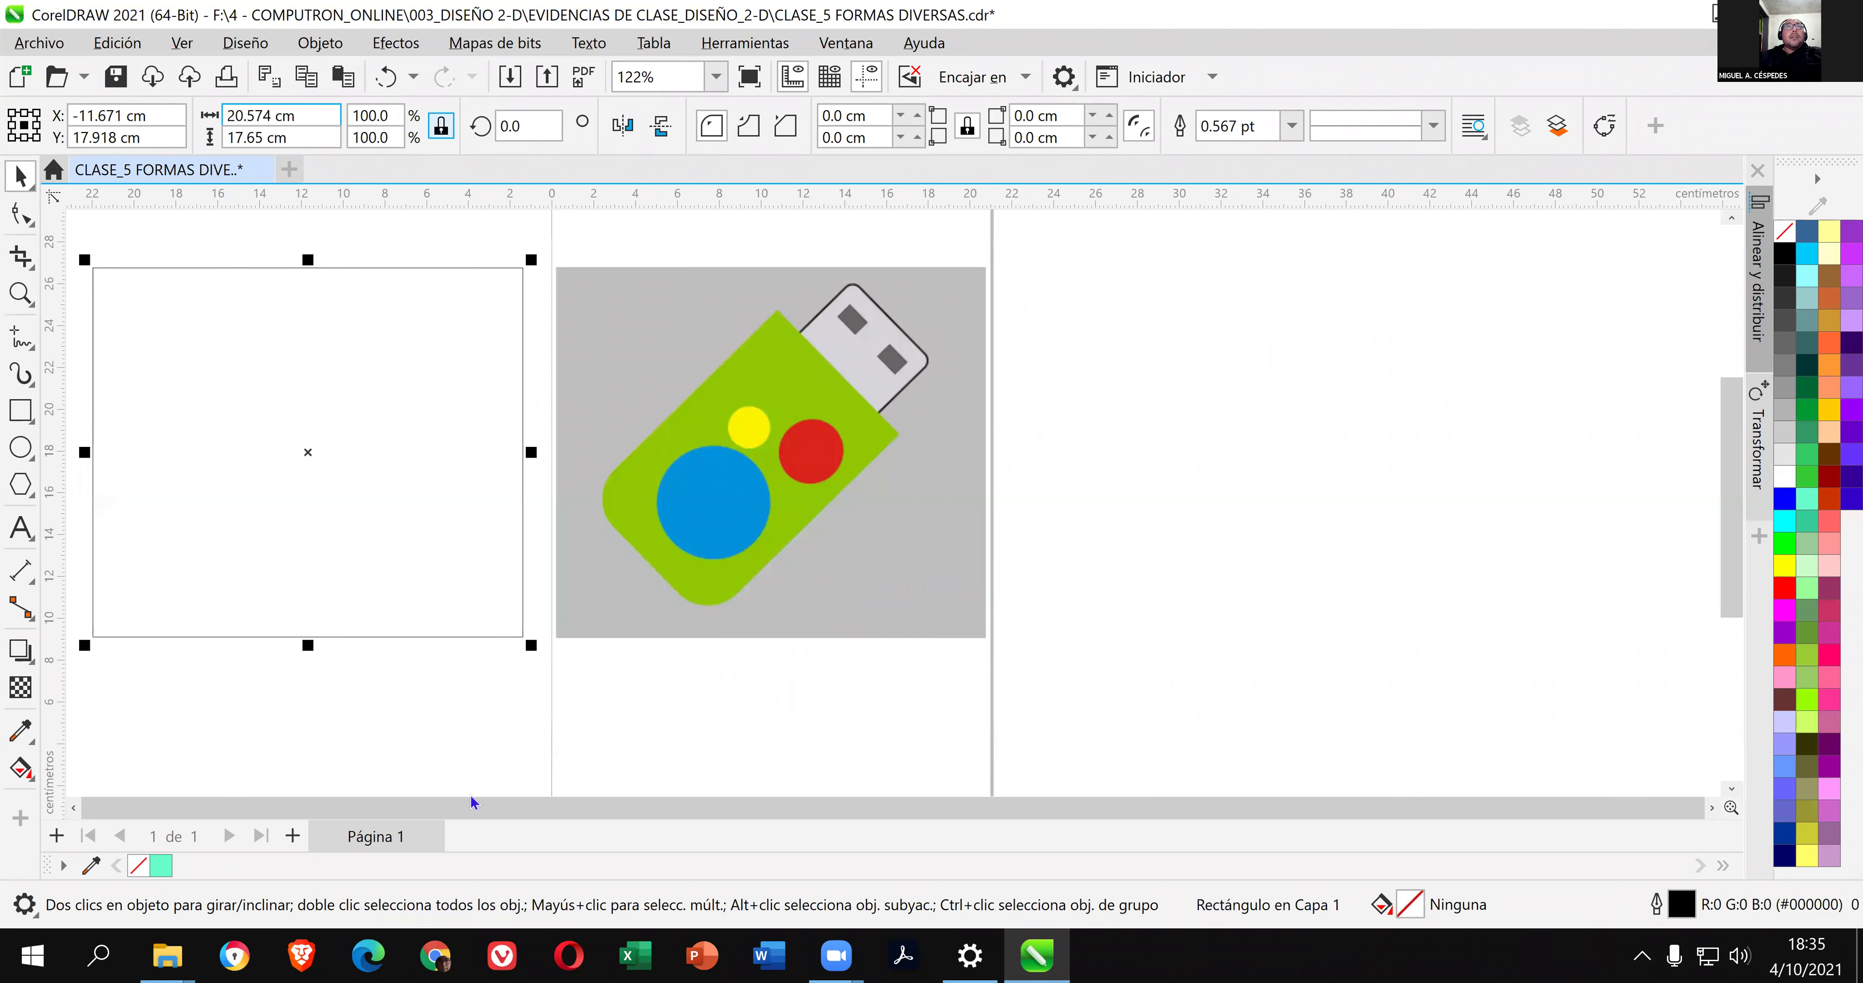
Save the drawing and deselect the empty rectangle.
key(alt)
key(ctrl+s)
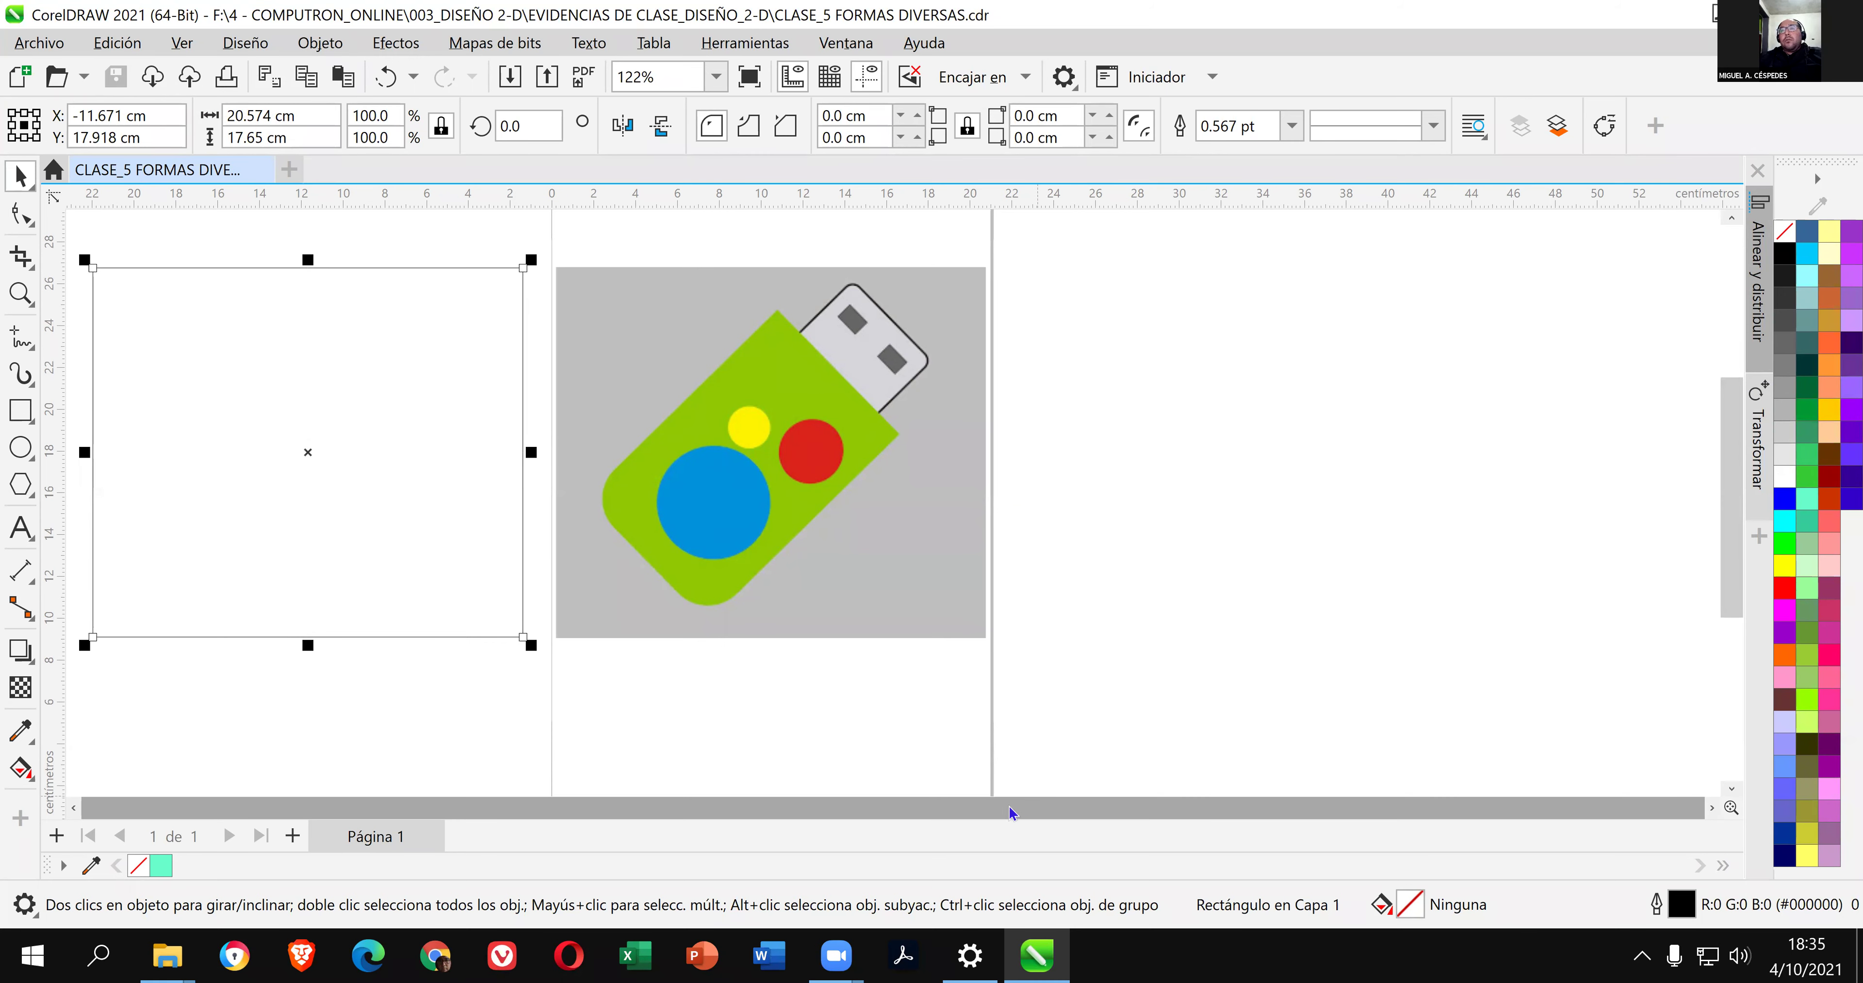
click(73, 807)
click(1422, 401)
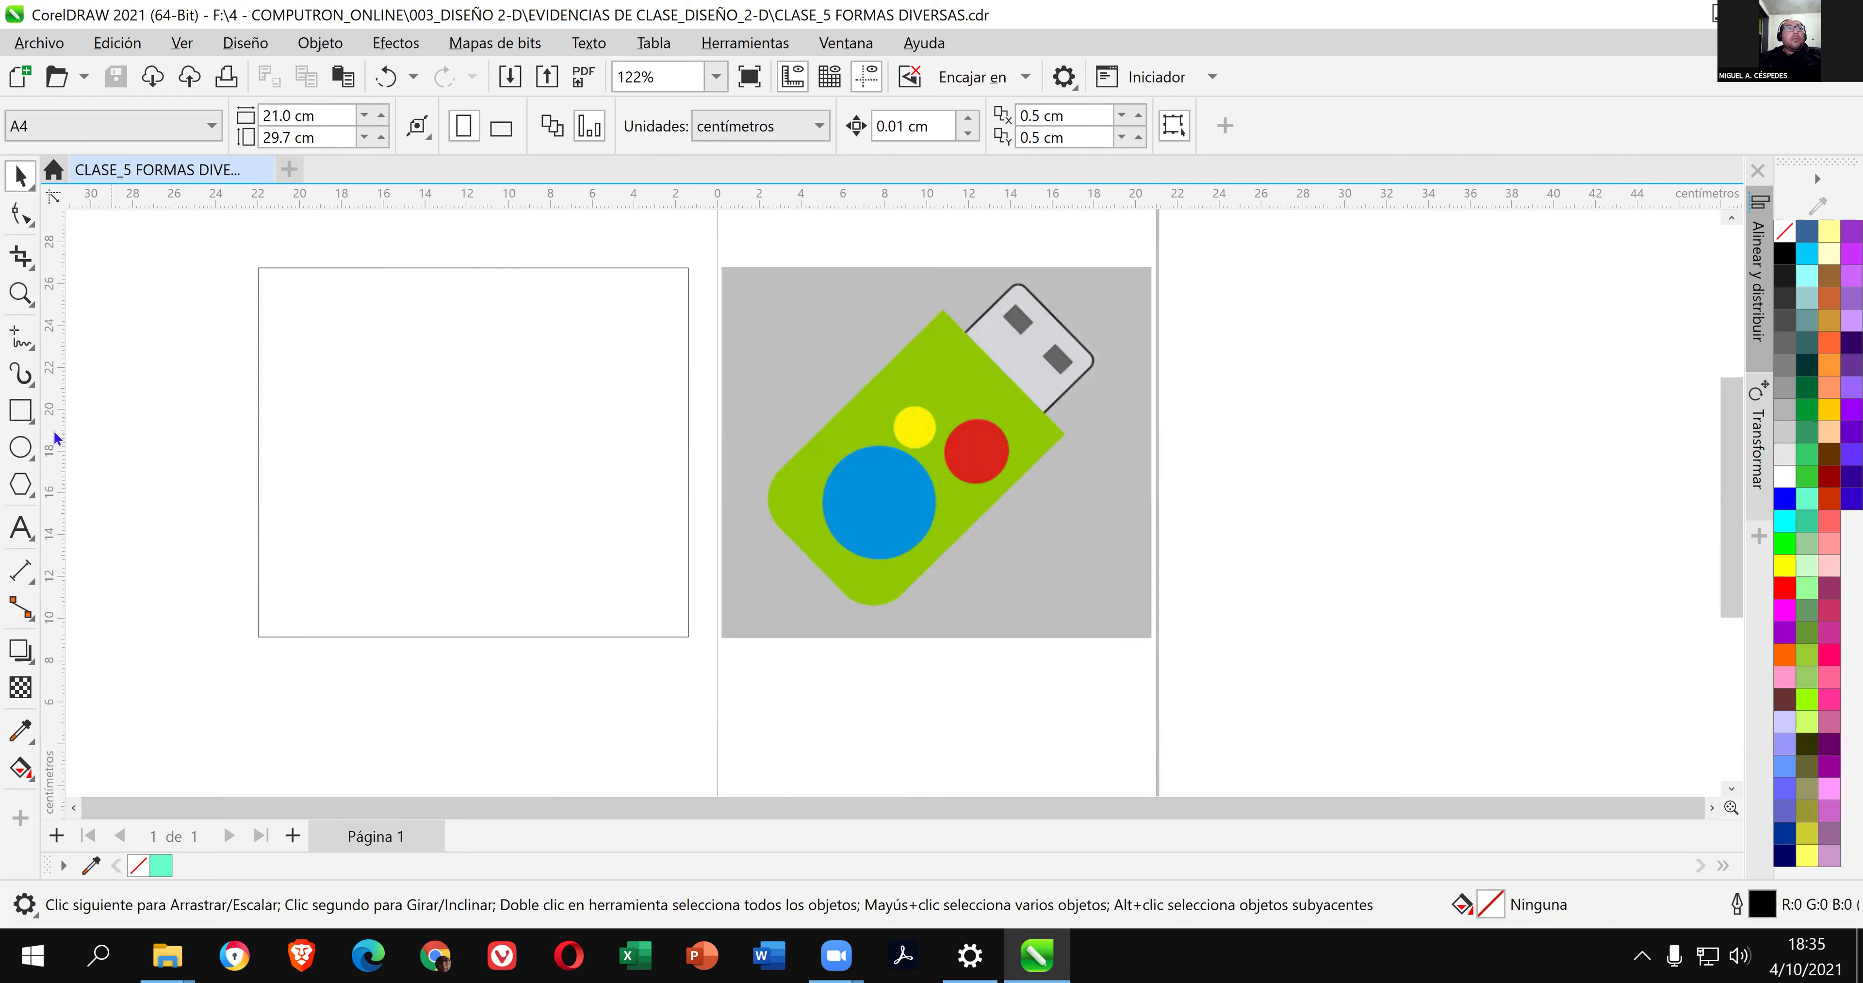
click(18, 456)
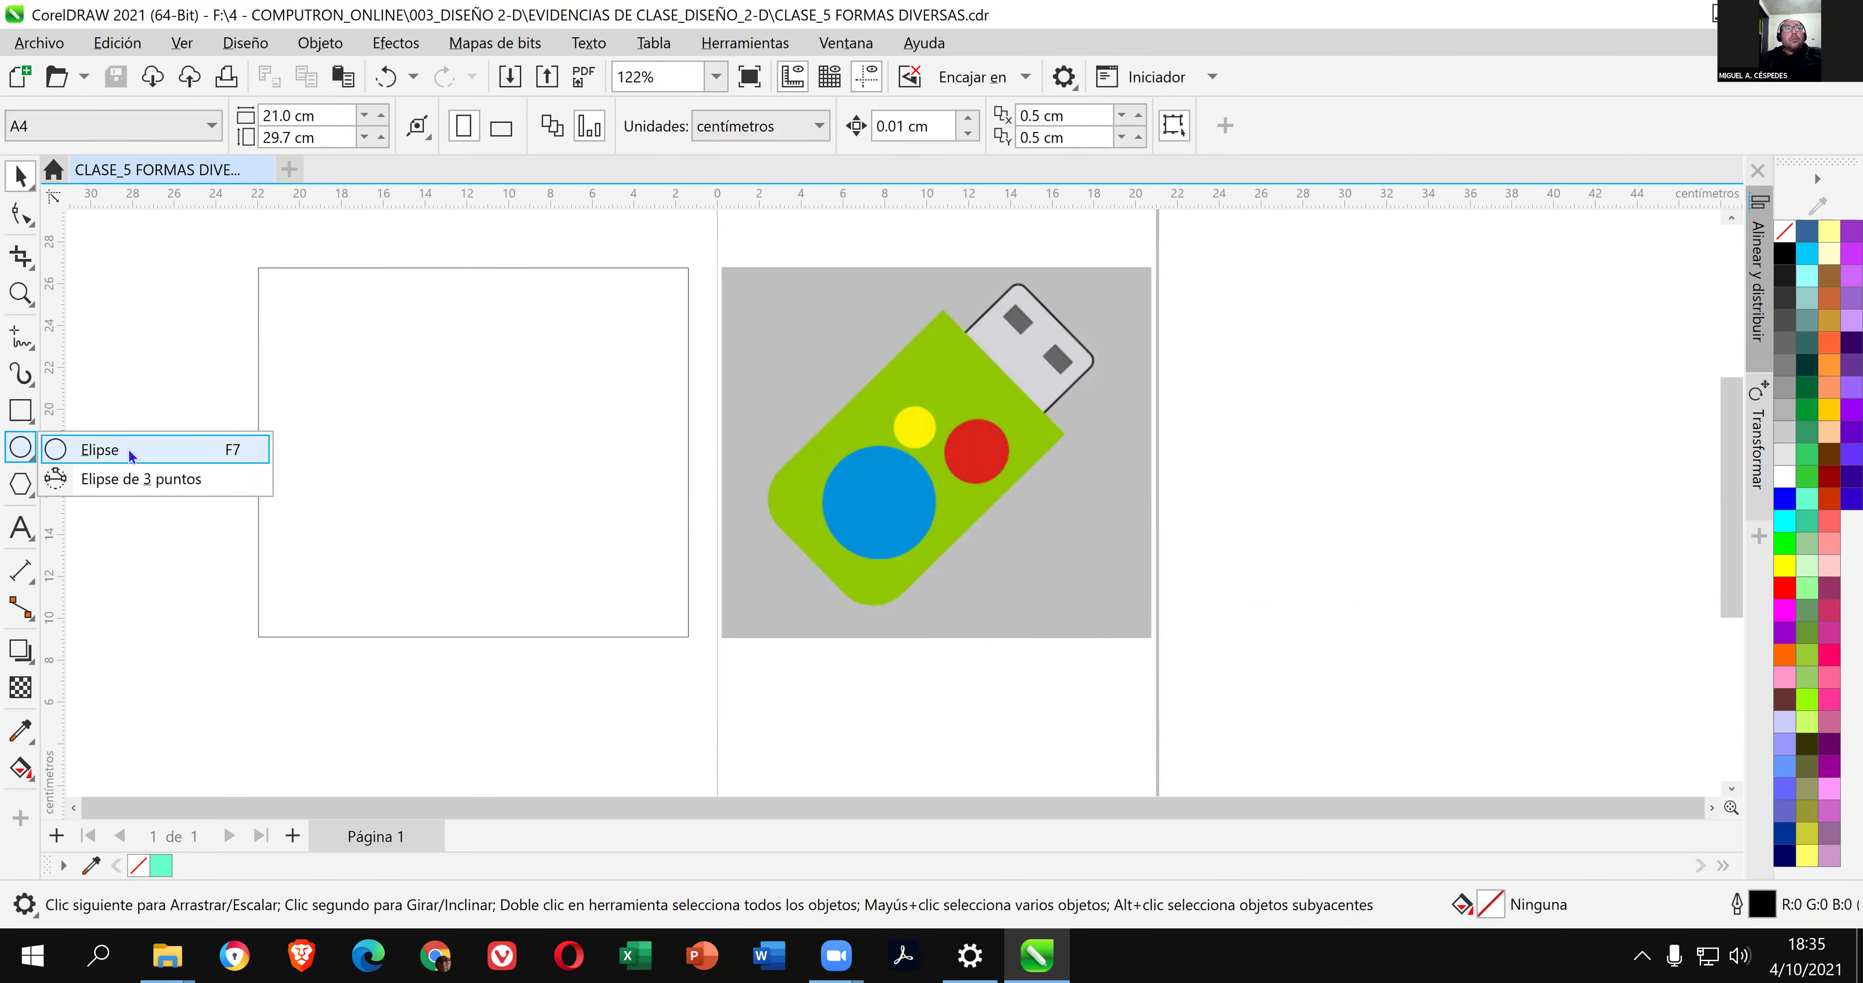
click(102, 449)
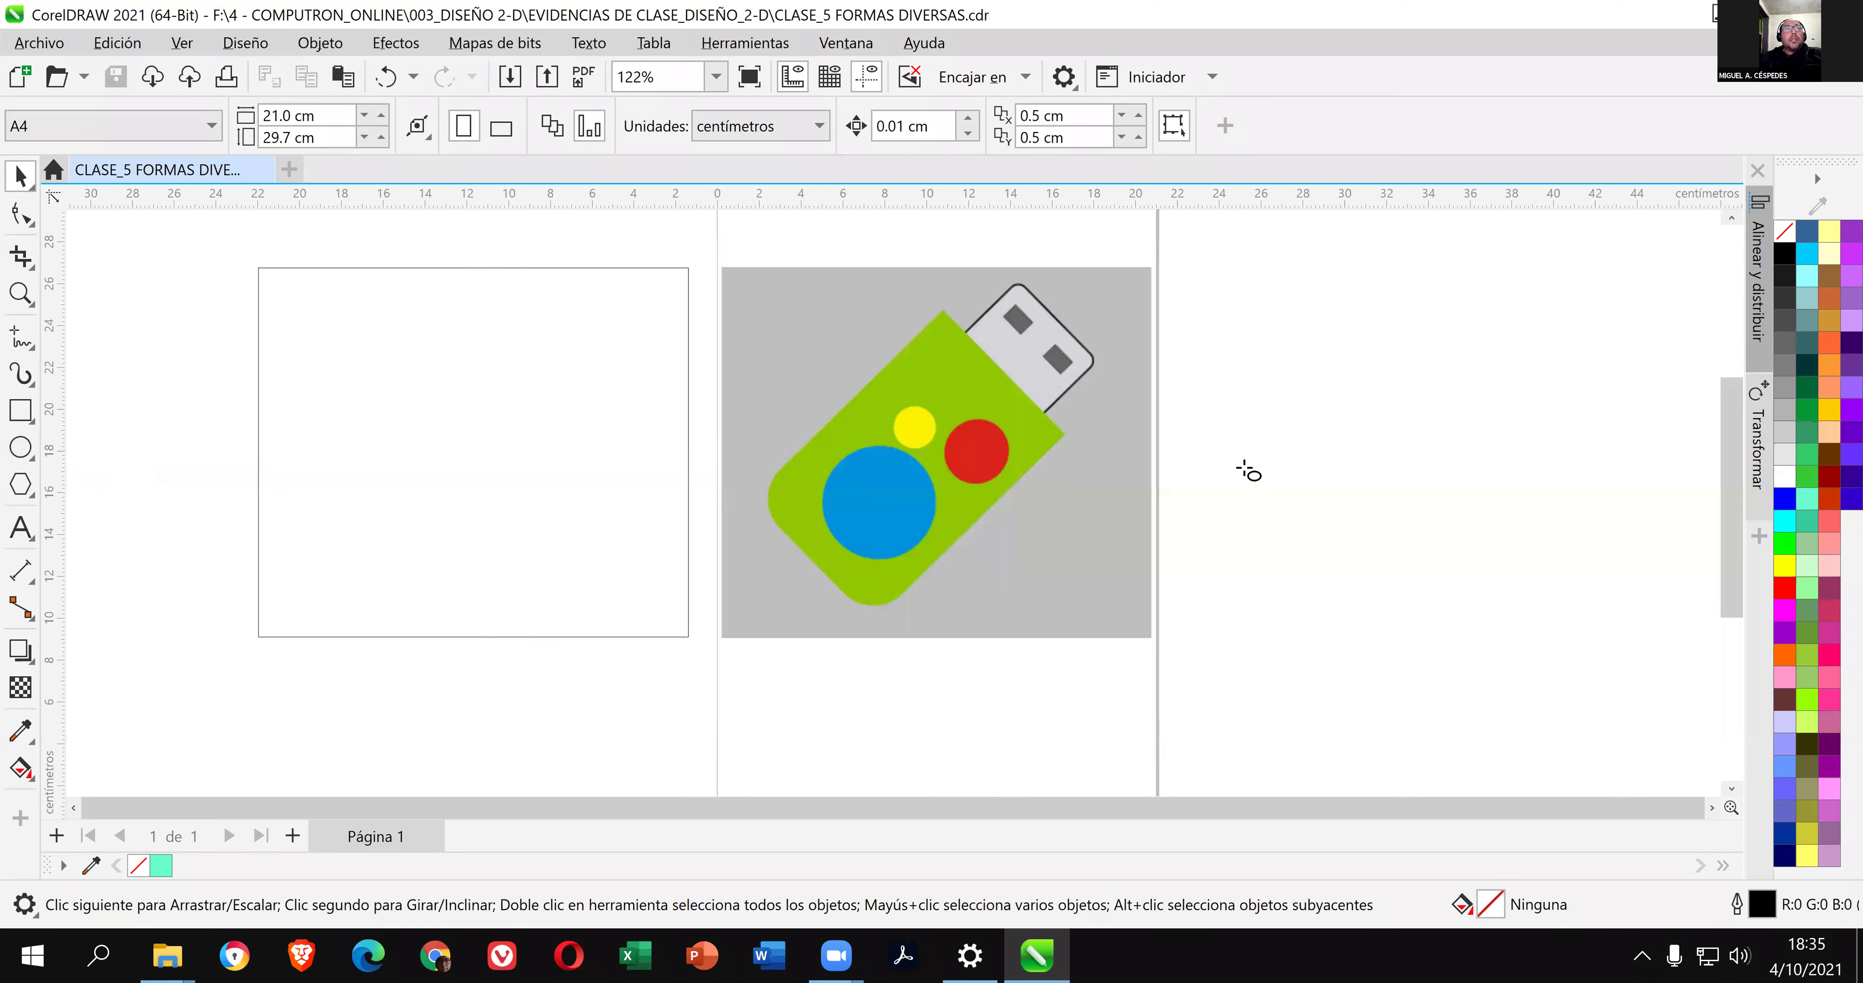
scroll(936, 431, up, 2)
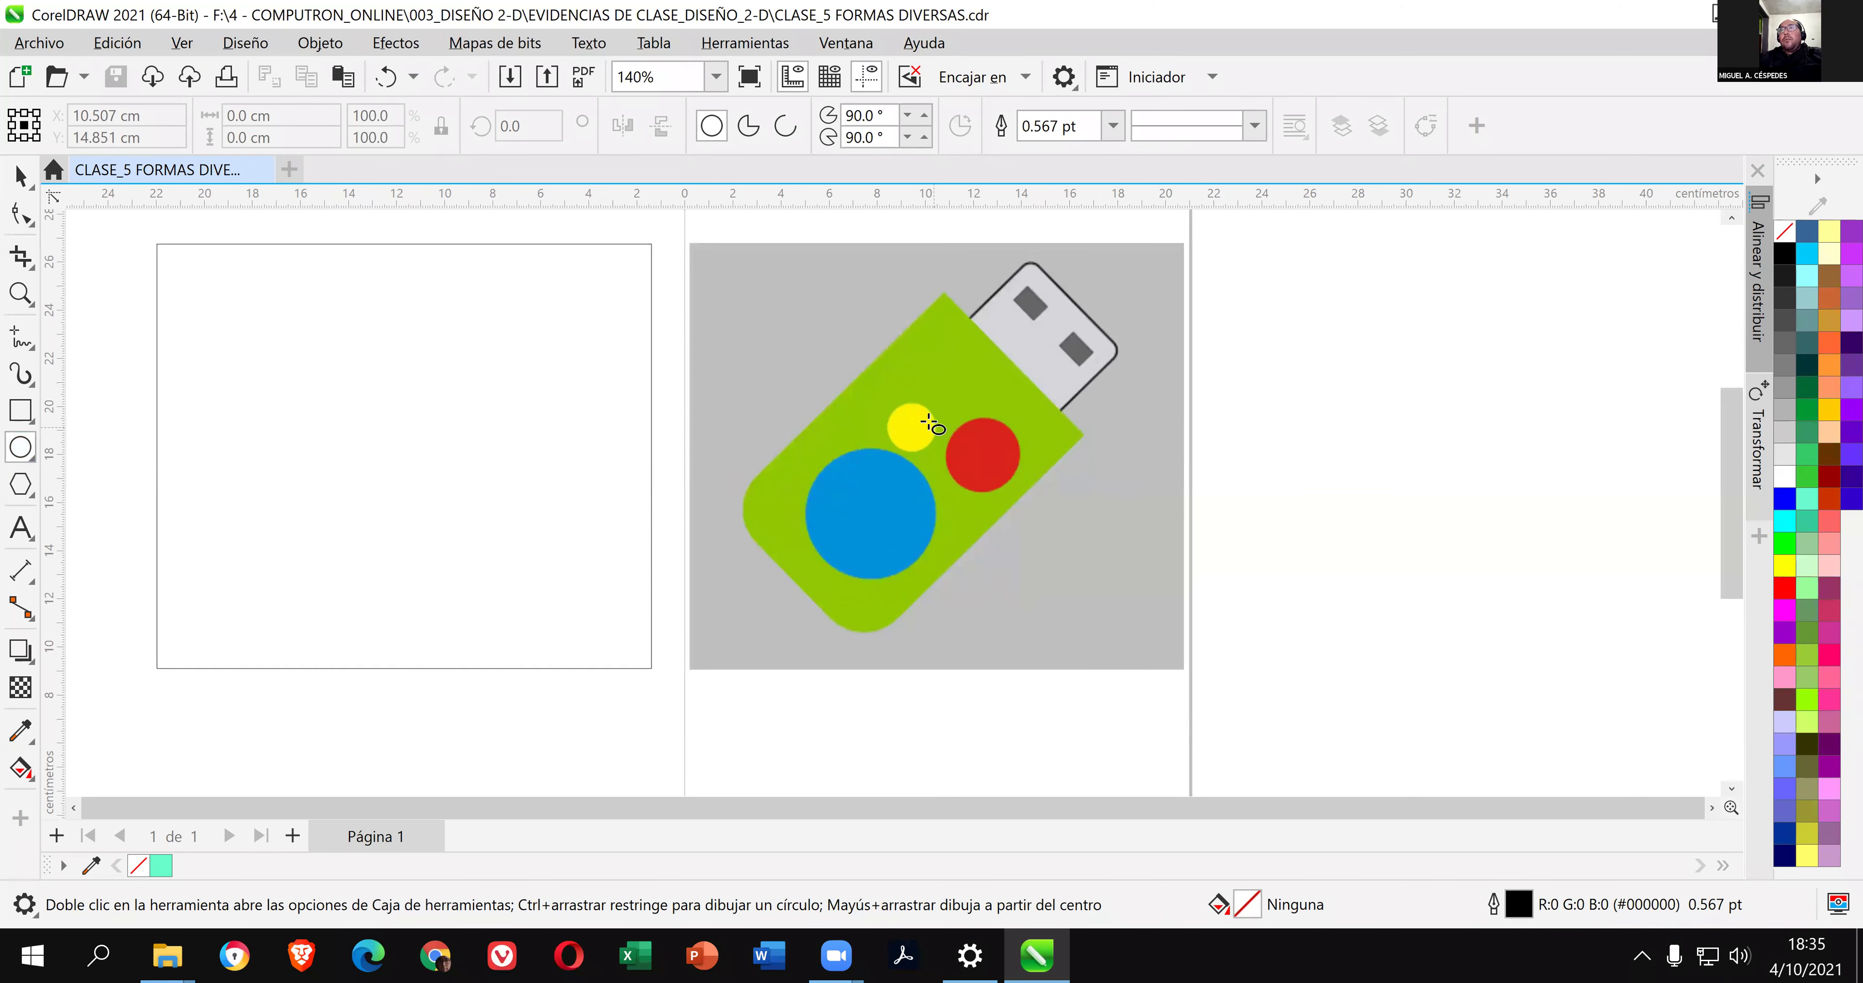
drag(926, 442, 942, 445)
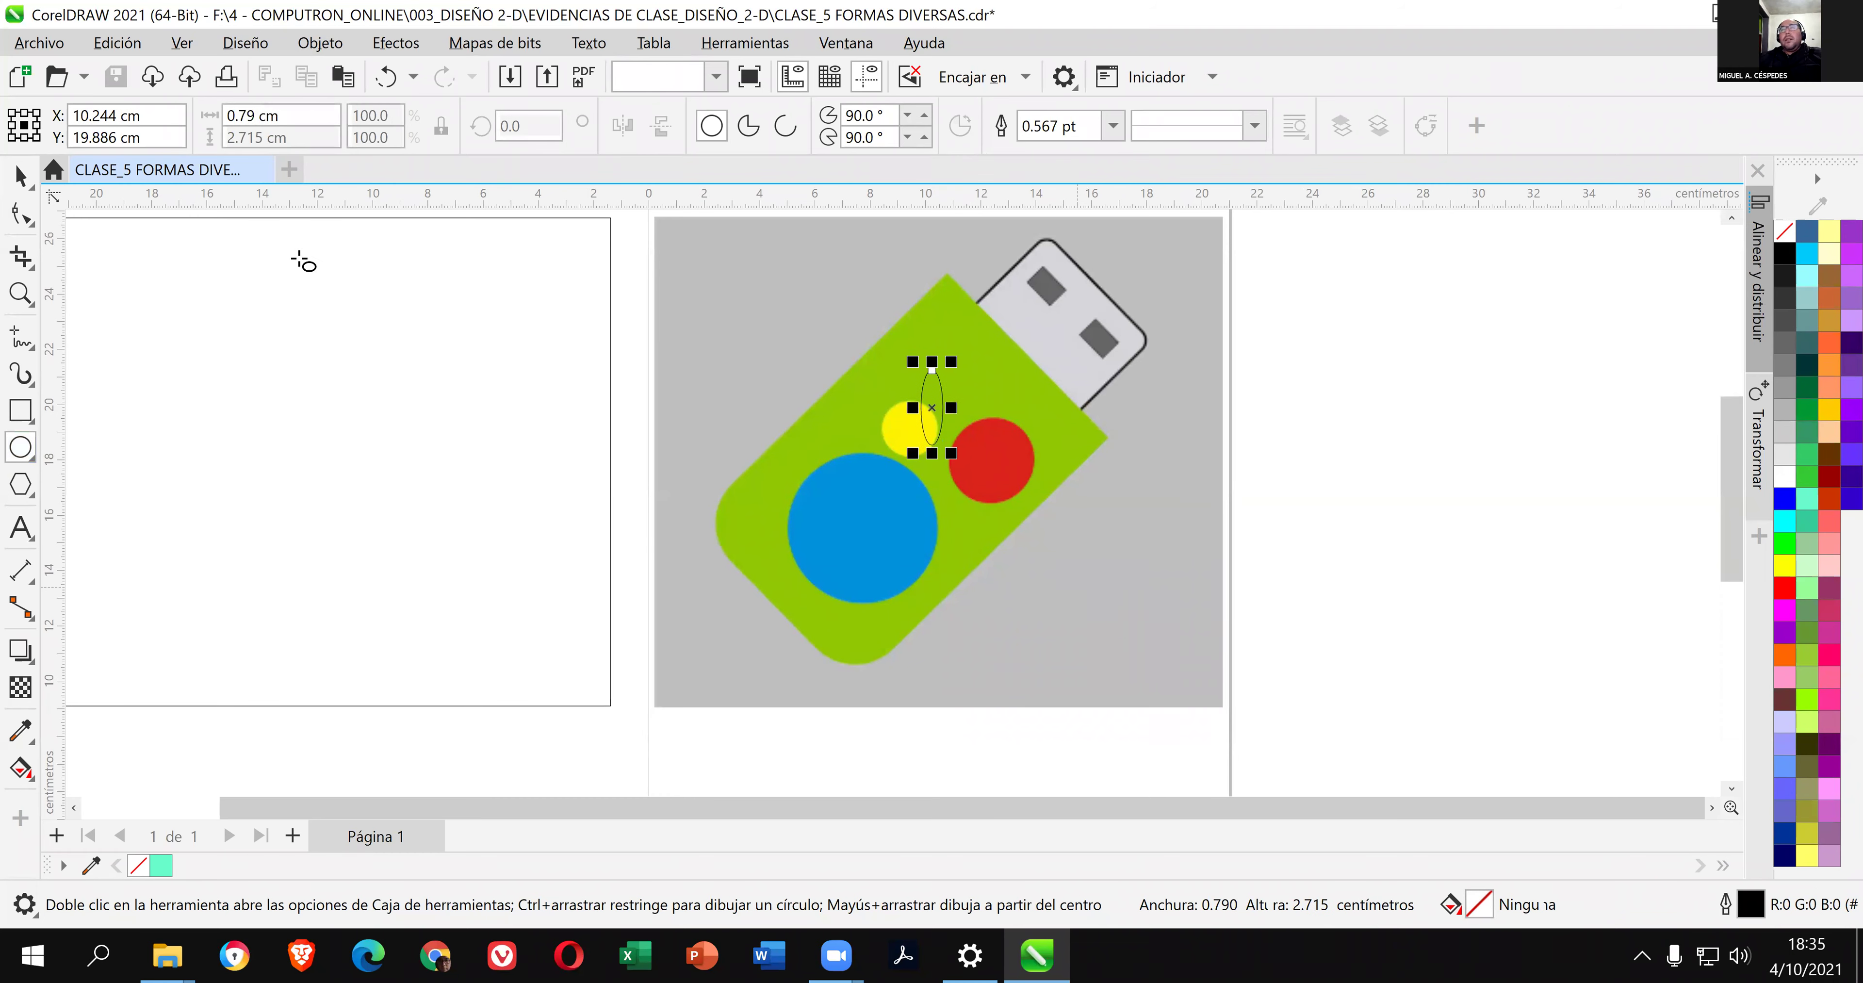
key(space)
drag(933, 407, 1403, 409)
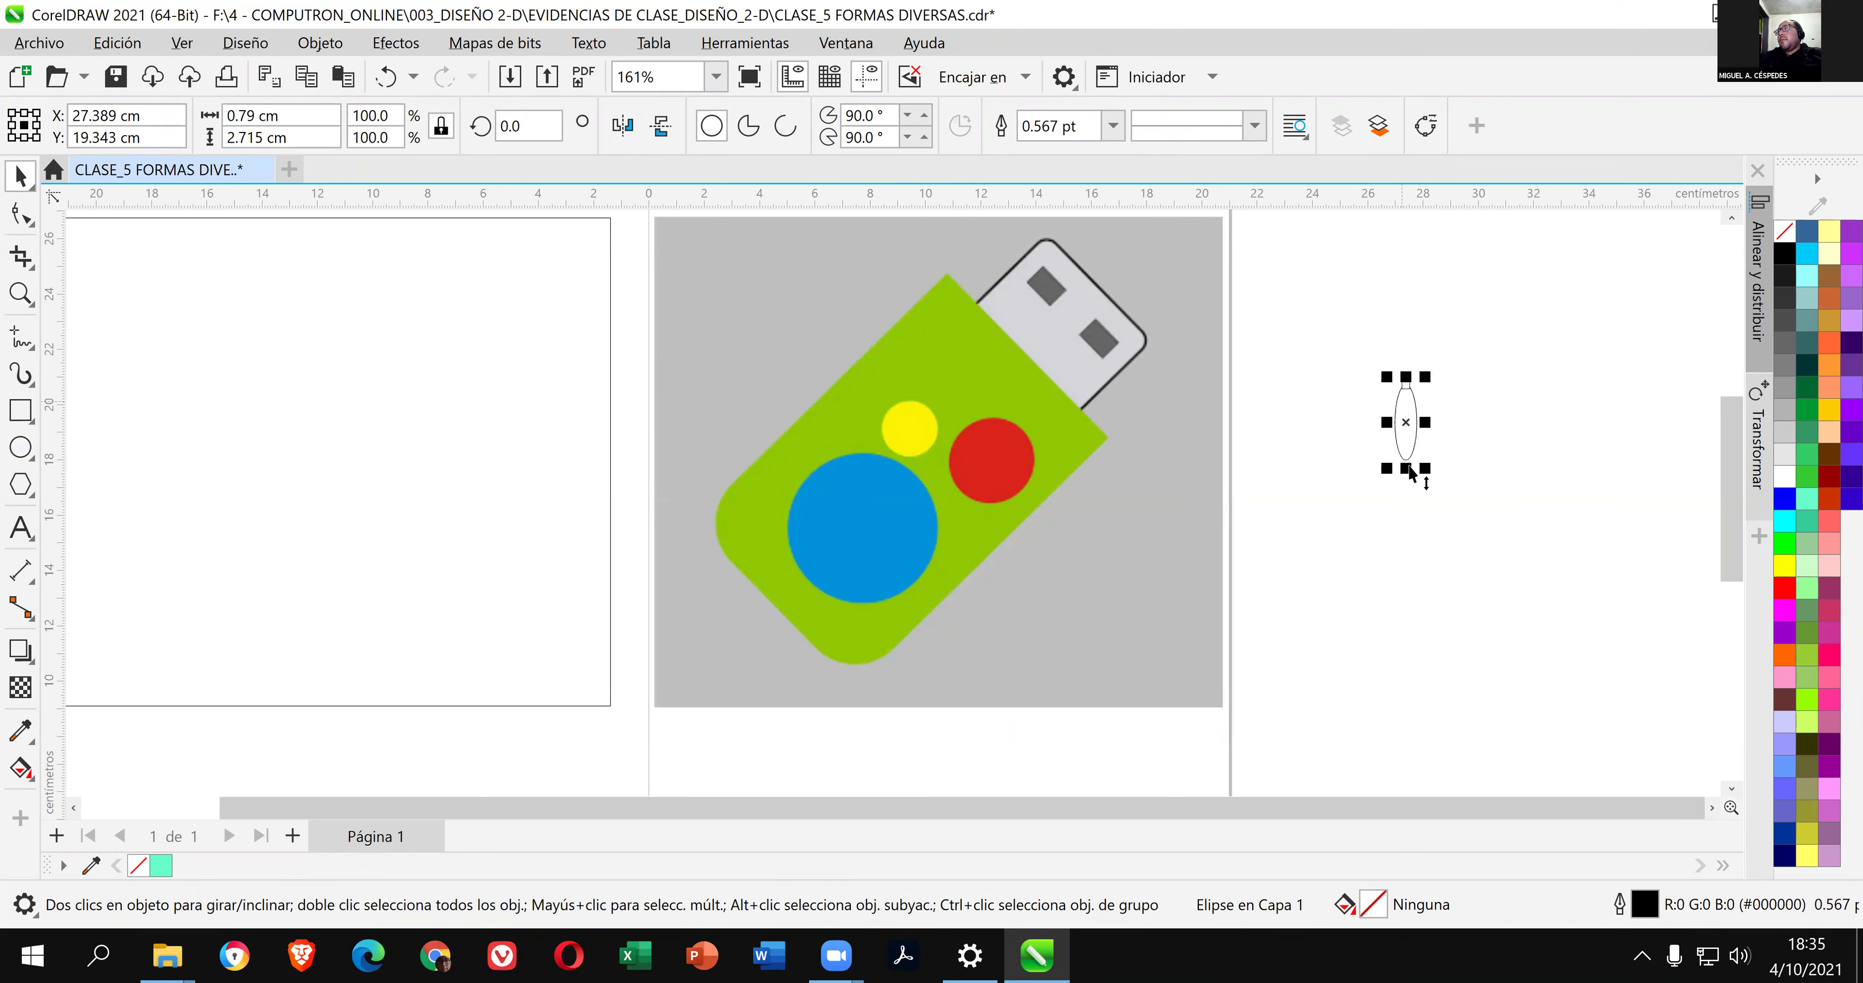
click(1806, 474)
click(1456, 410)
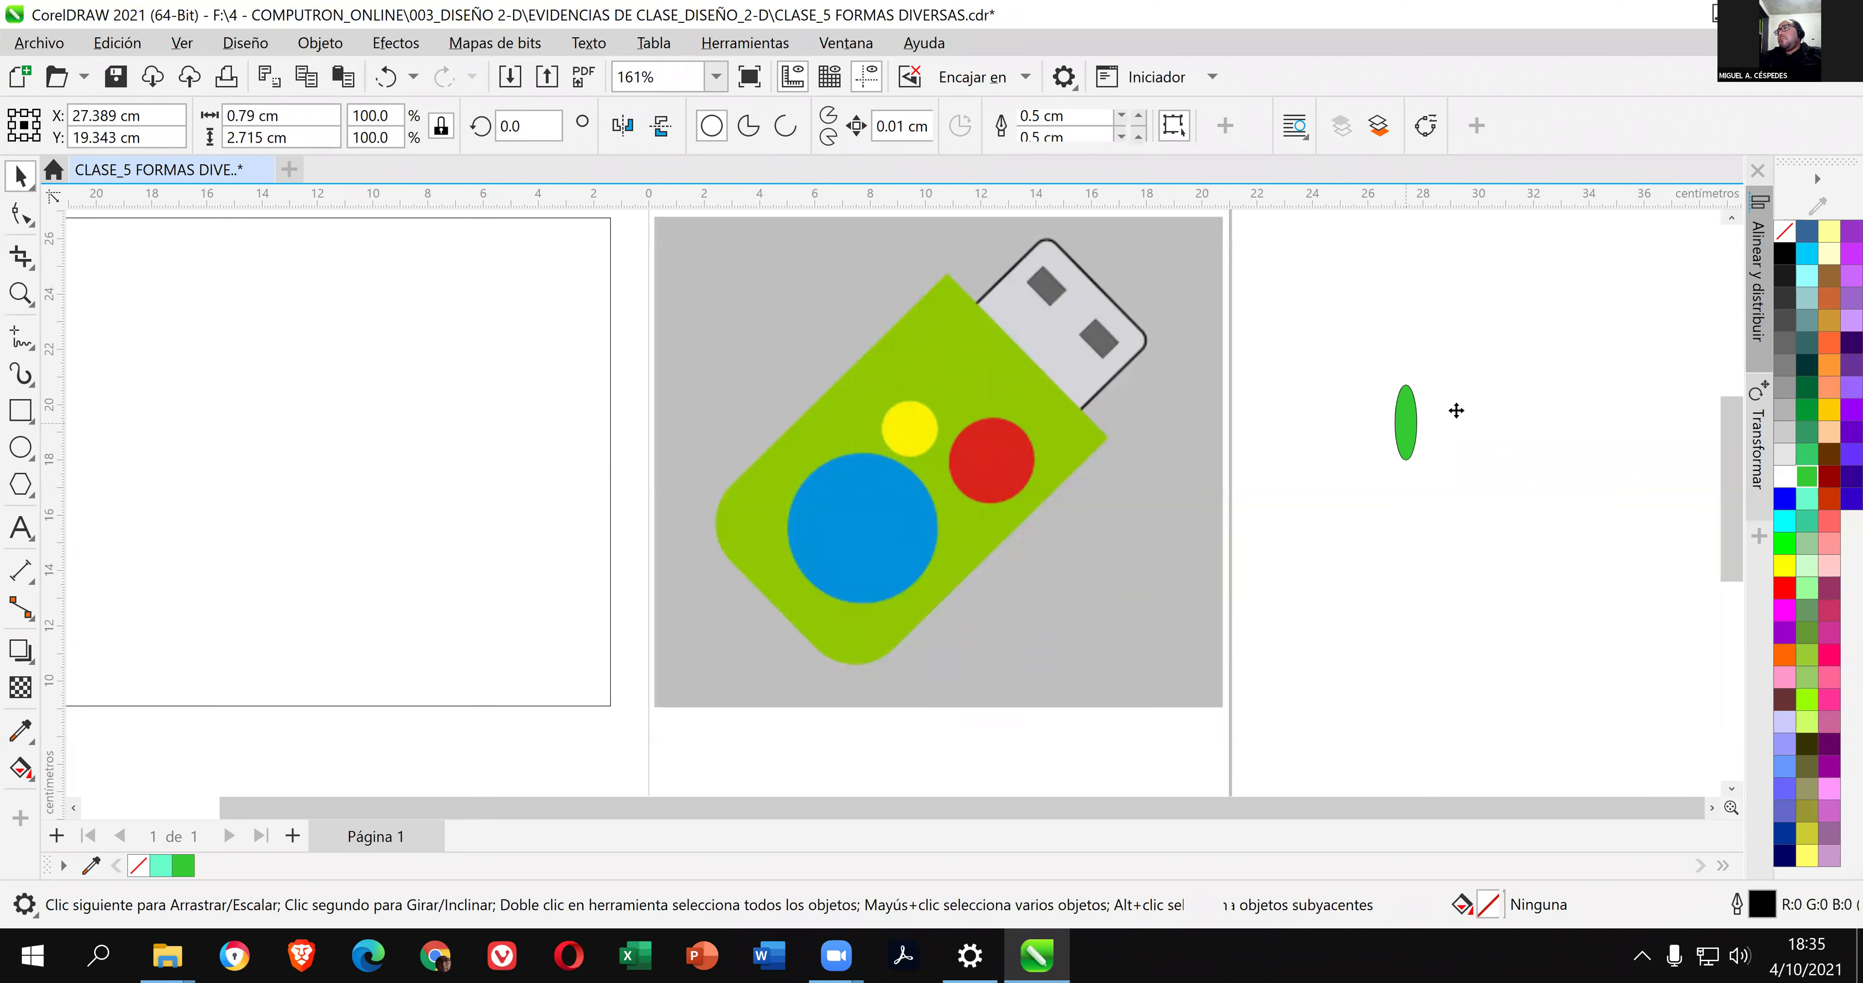
drag(1406, 417, 1456, 410)
key(Delete)
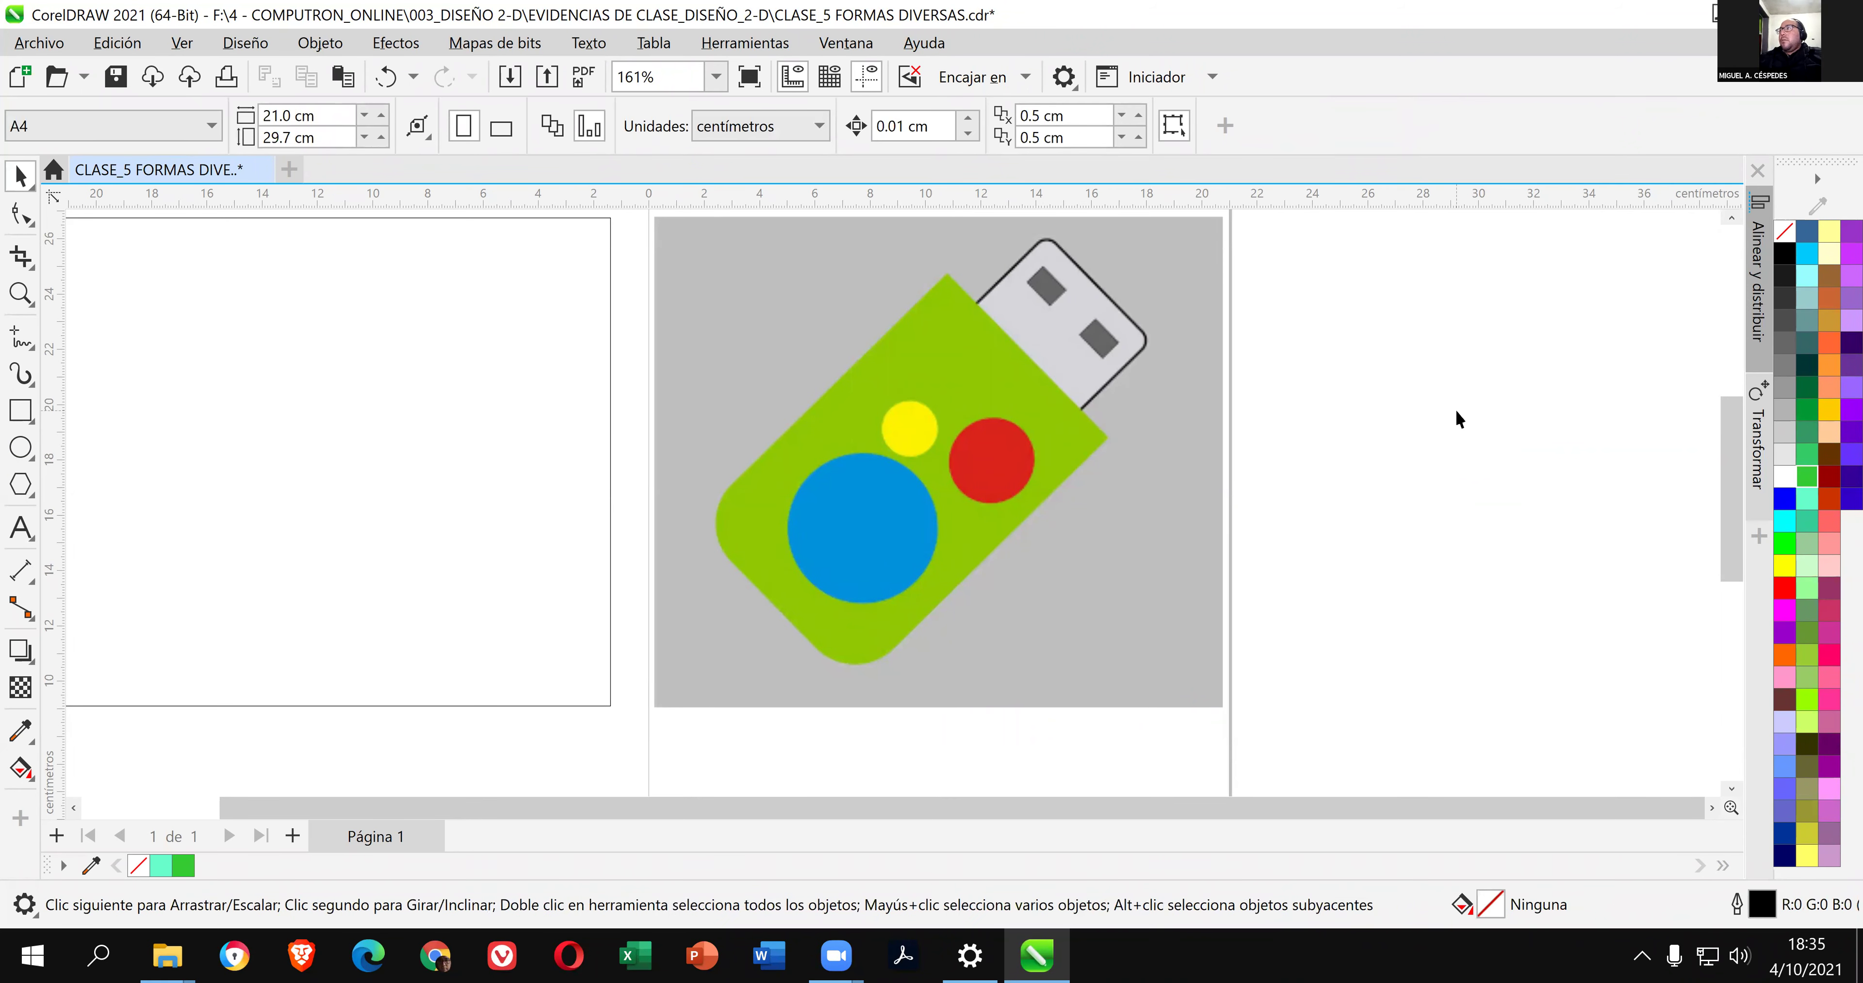
click(30, 458)
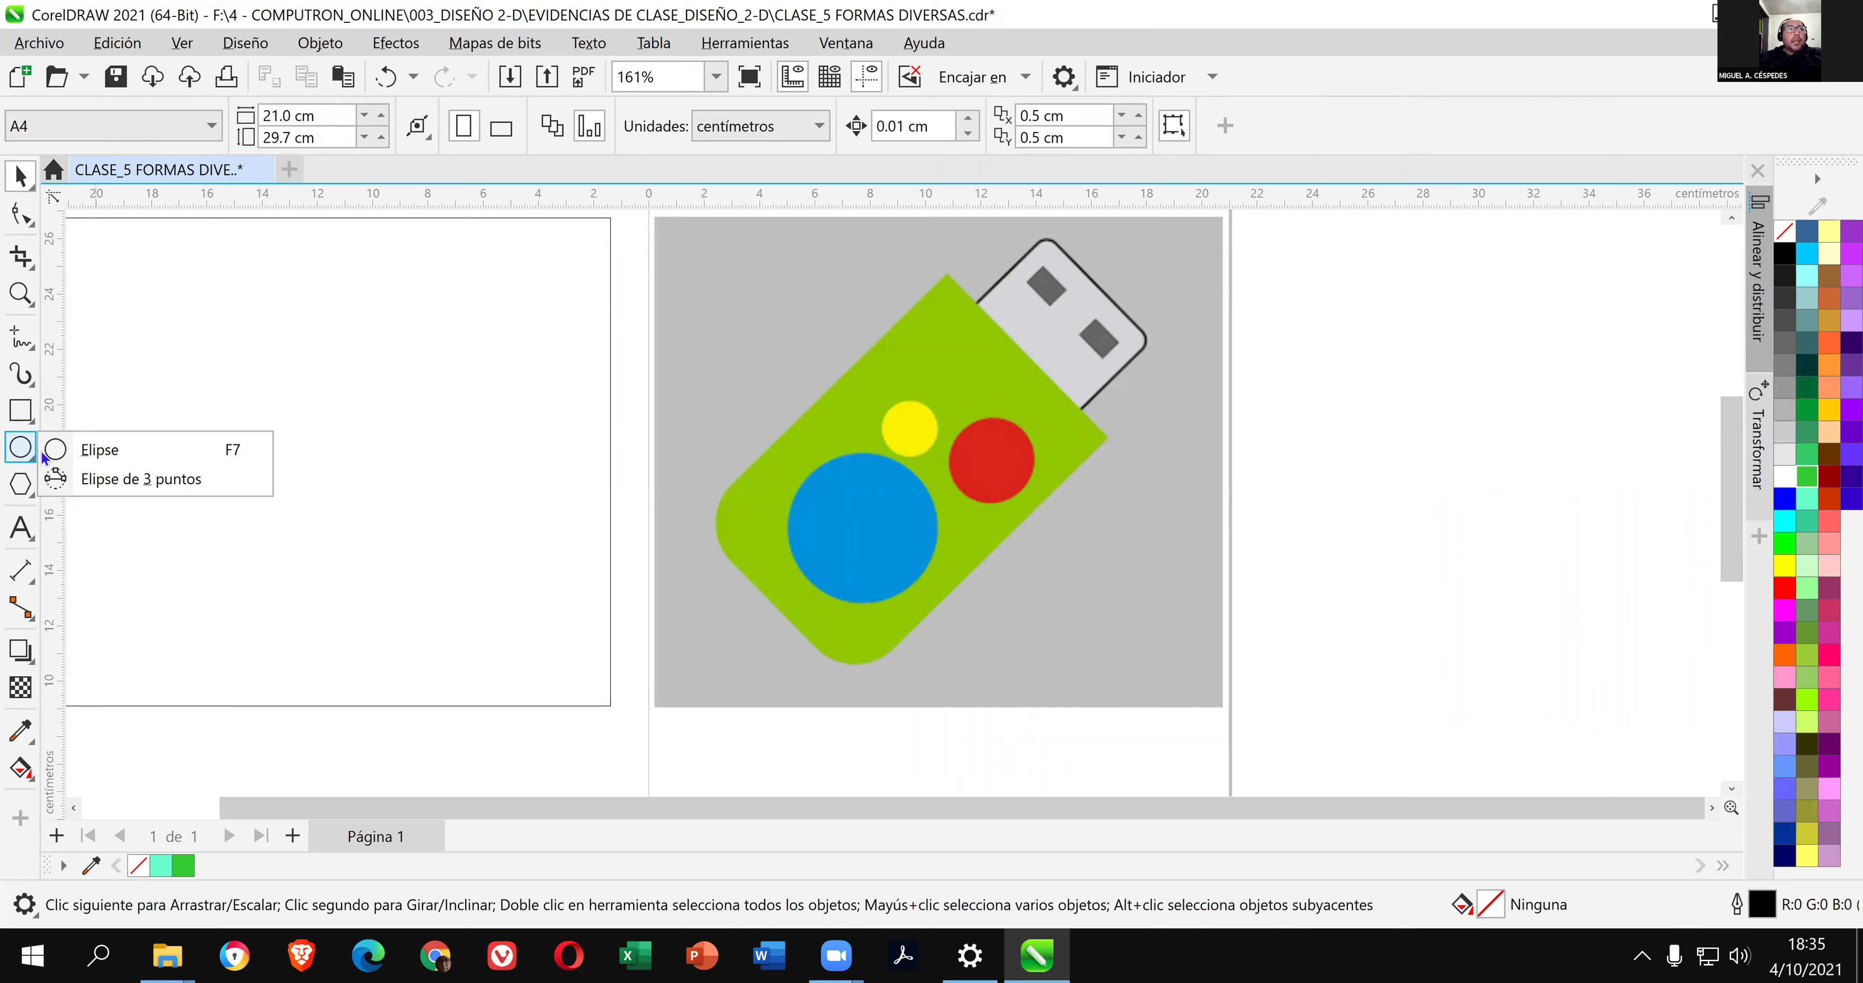
click(102, 450)
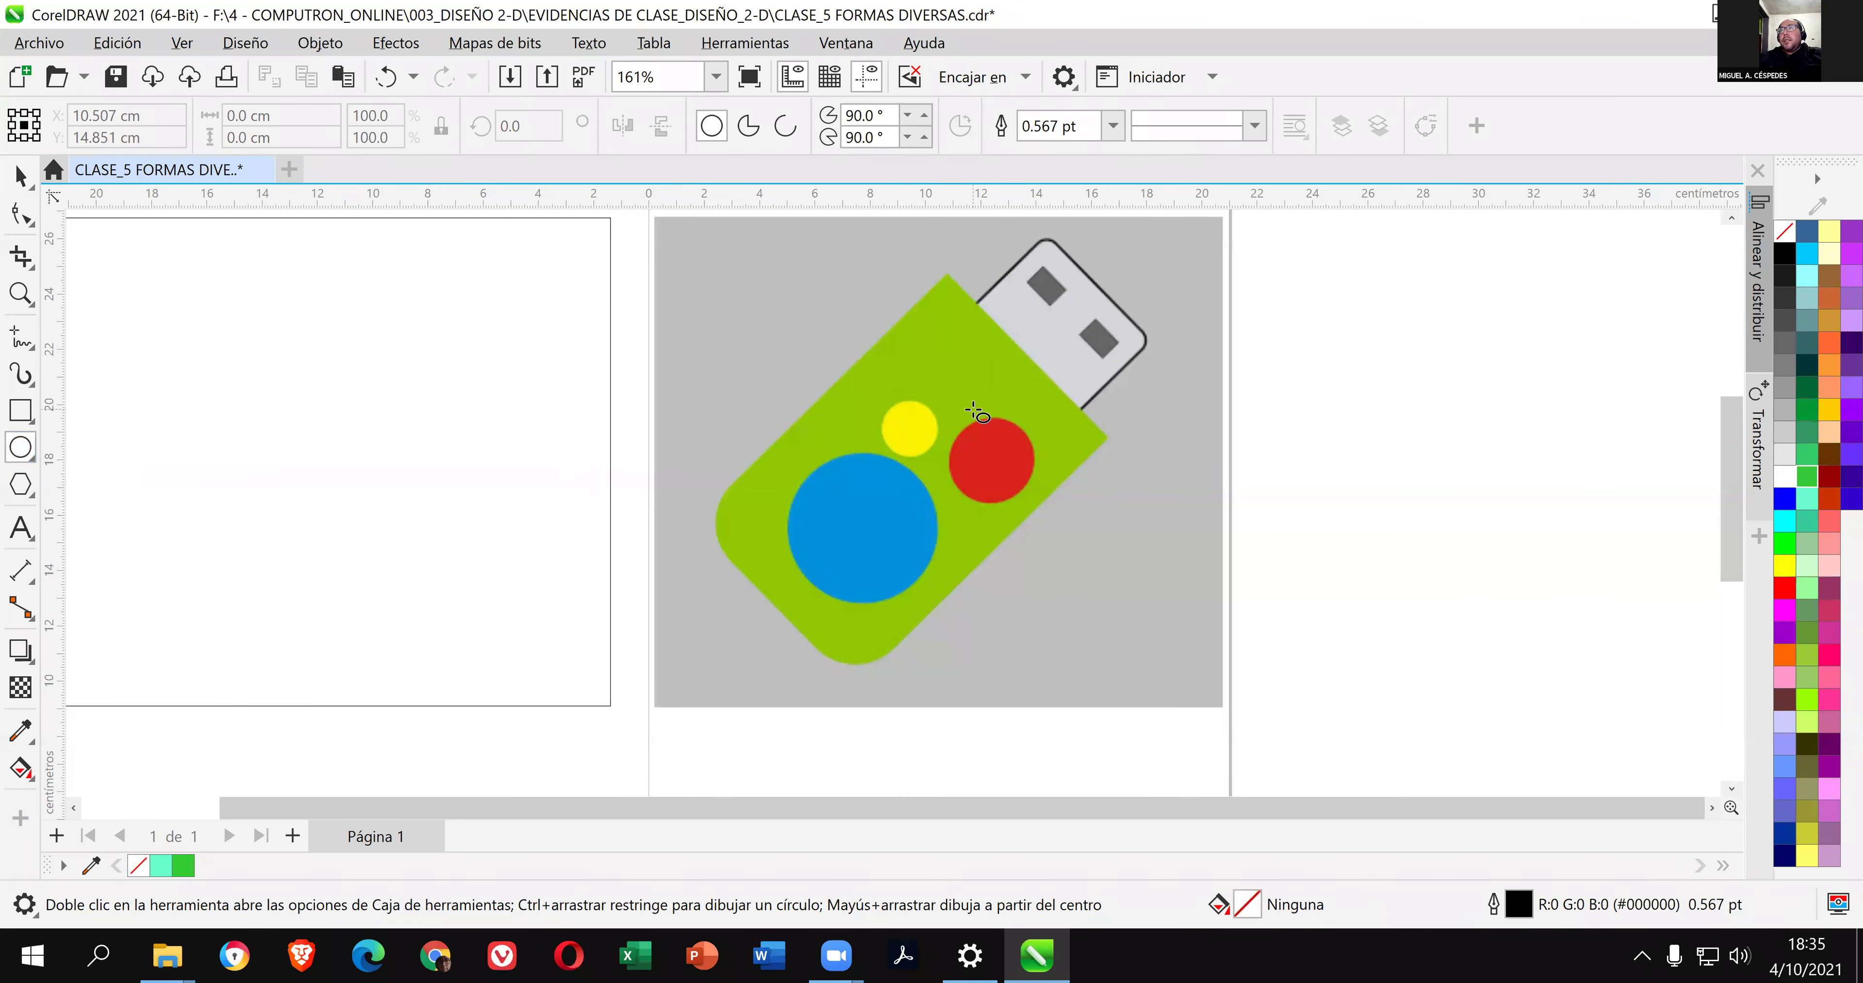
drag(1316, 330, 1427, 596)
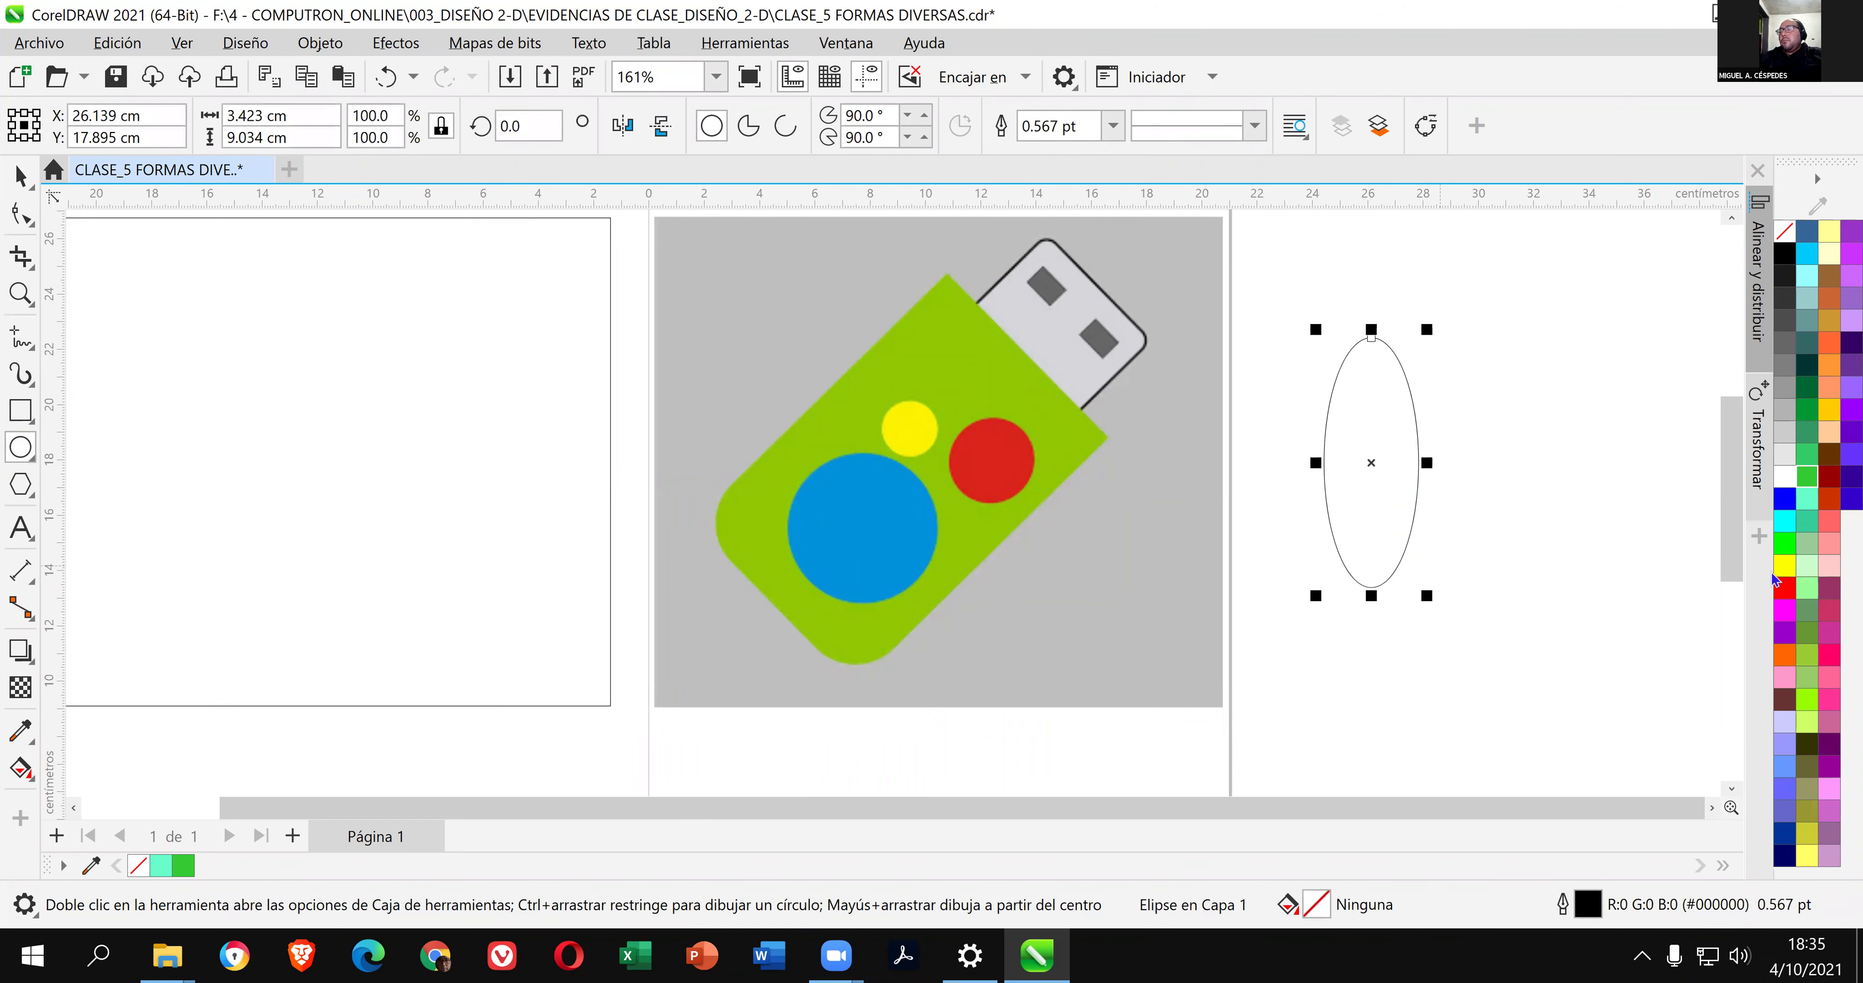
key(Delete)
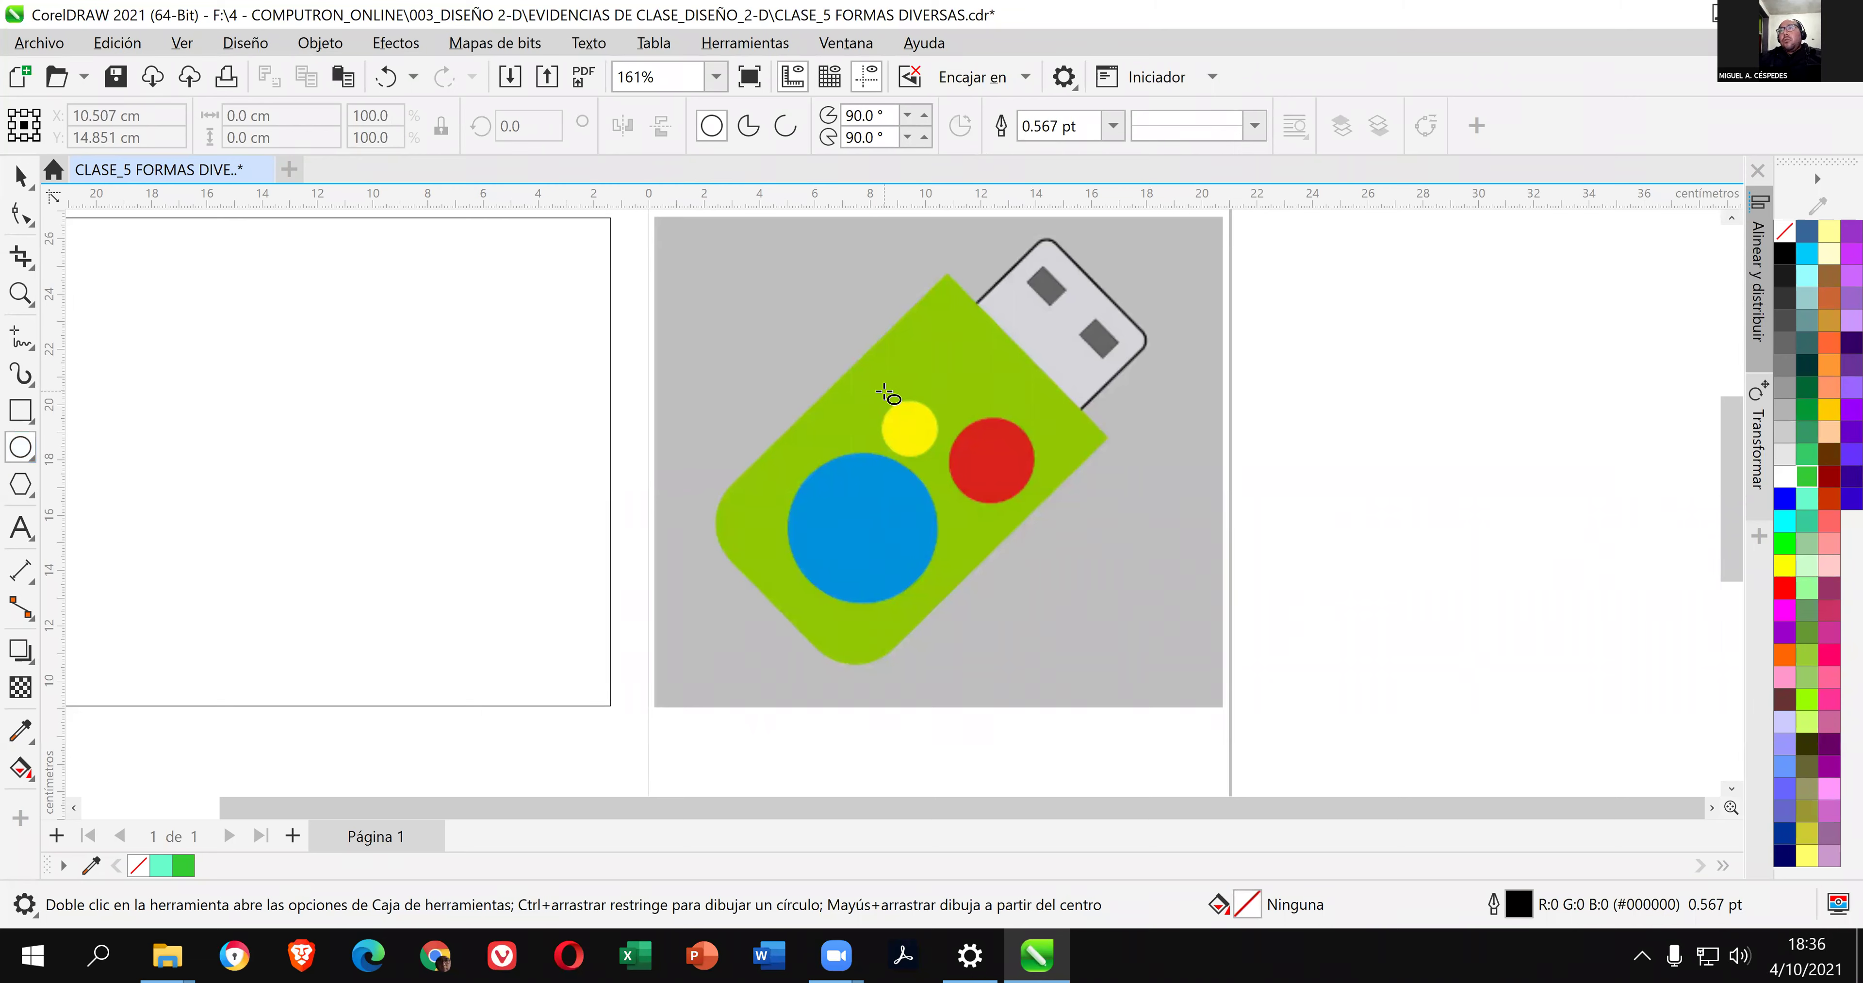
Trace the small yellow circle of the USB image with a circle about 2.02 cm in diameter and fill it with yellow.
drag(876, 395, 931, 471)
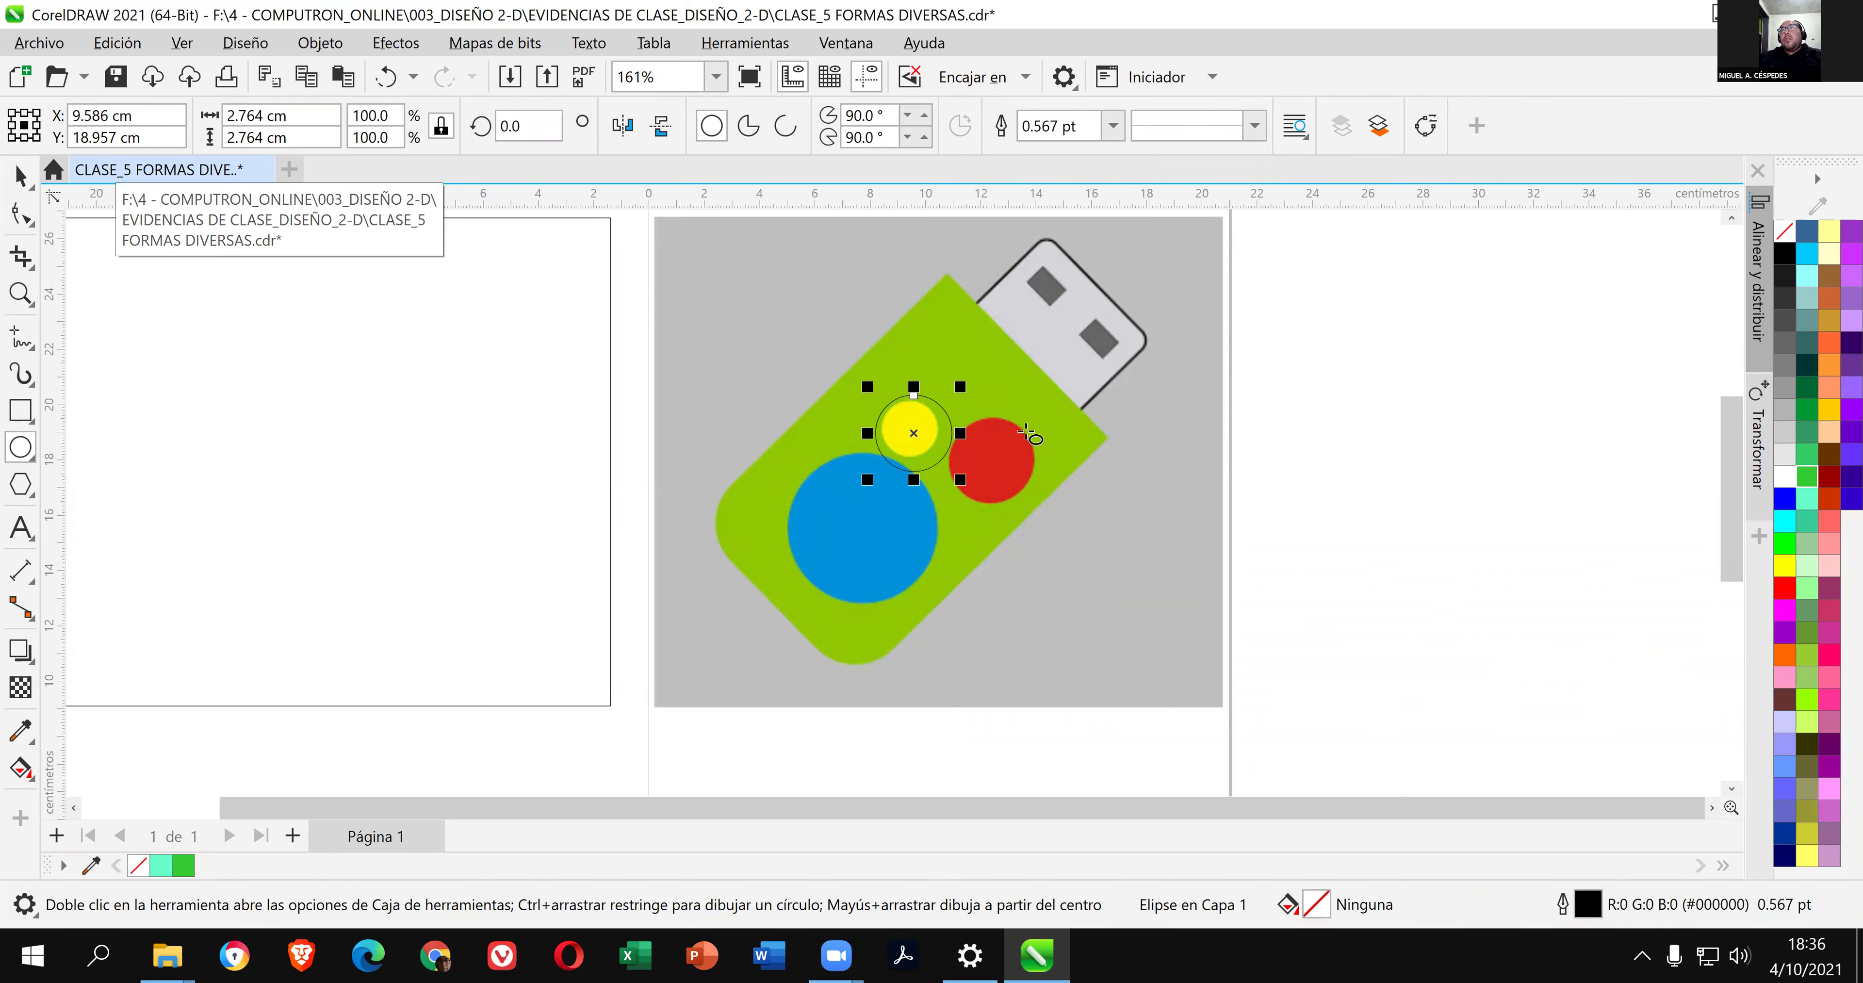
scroll(979, 422, up, 2)
scroll(902, 404, up, 2)
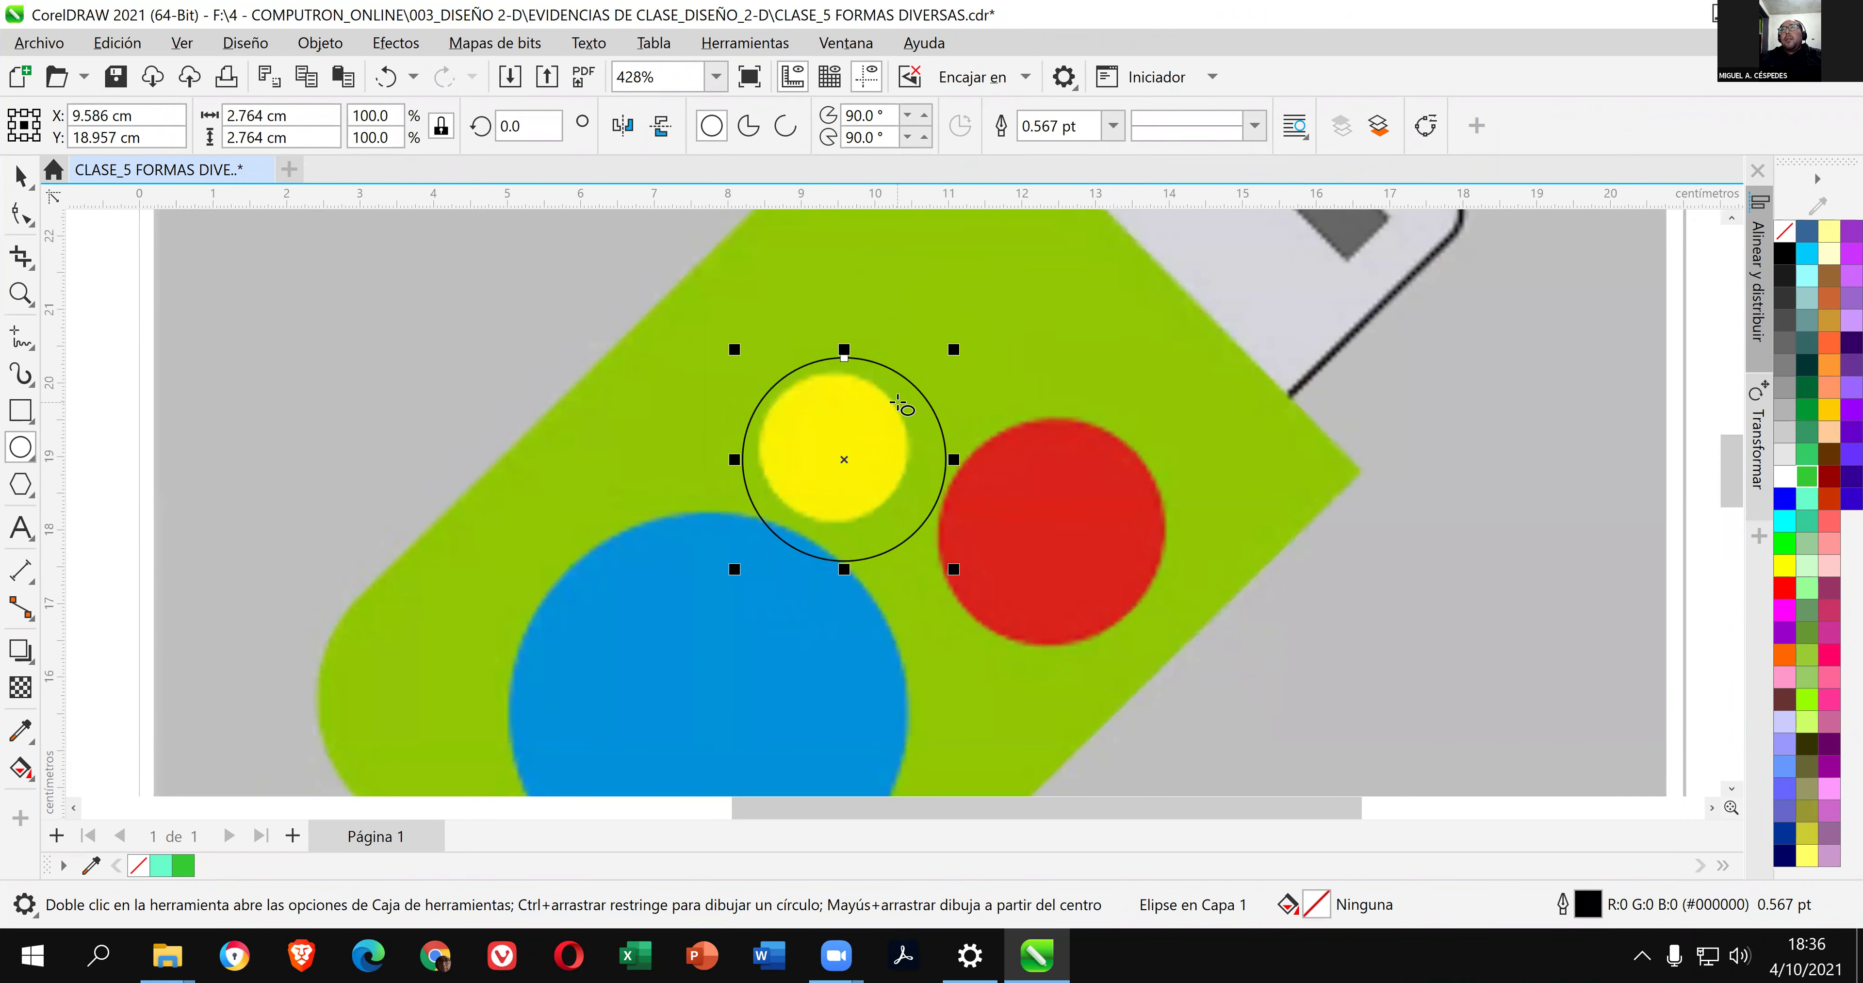
scroll(902, 404, up, 2)
scroll(859, 376, up, 1)
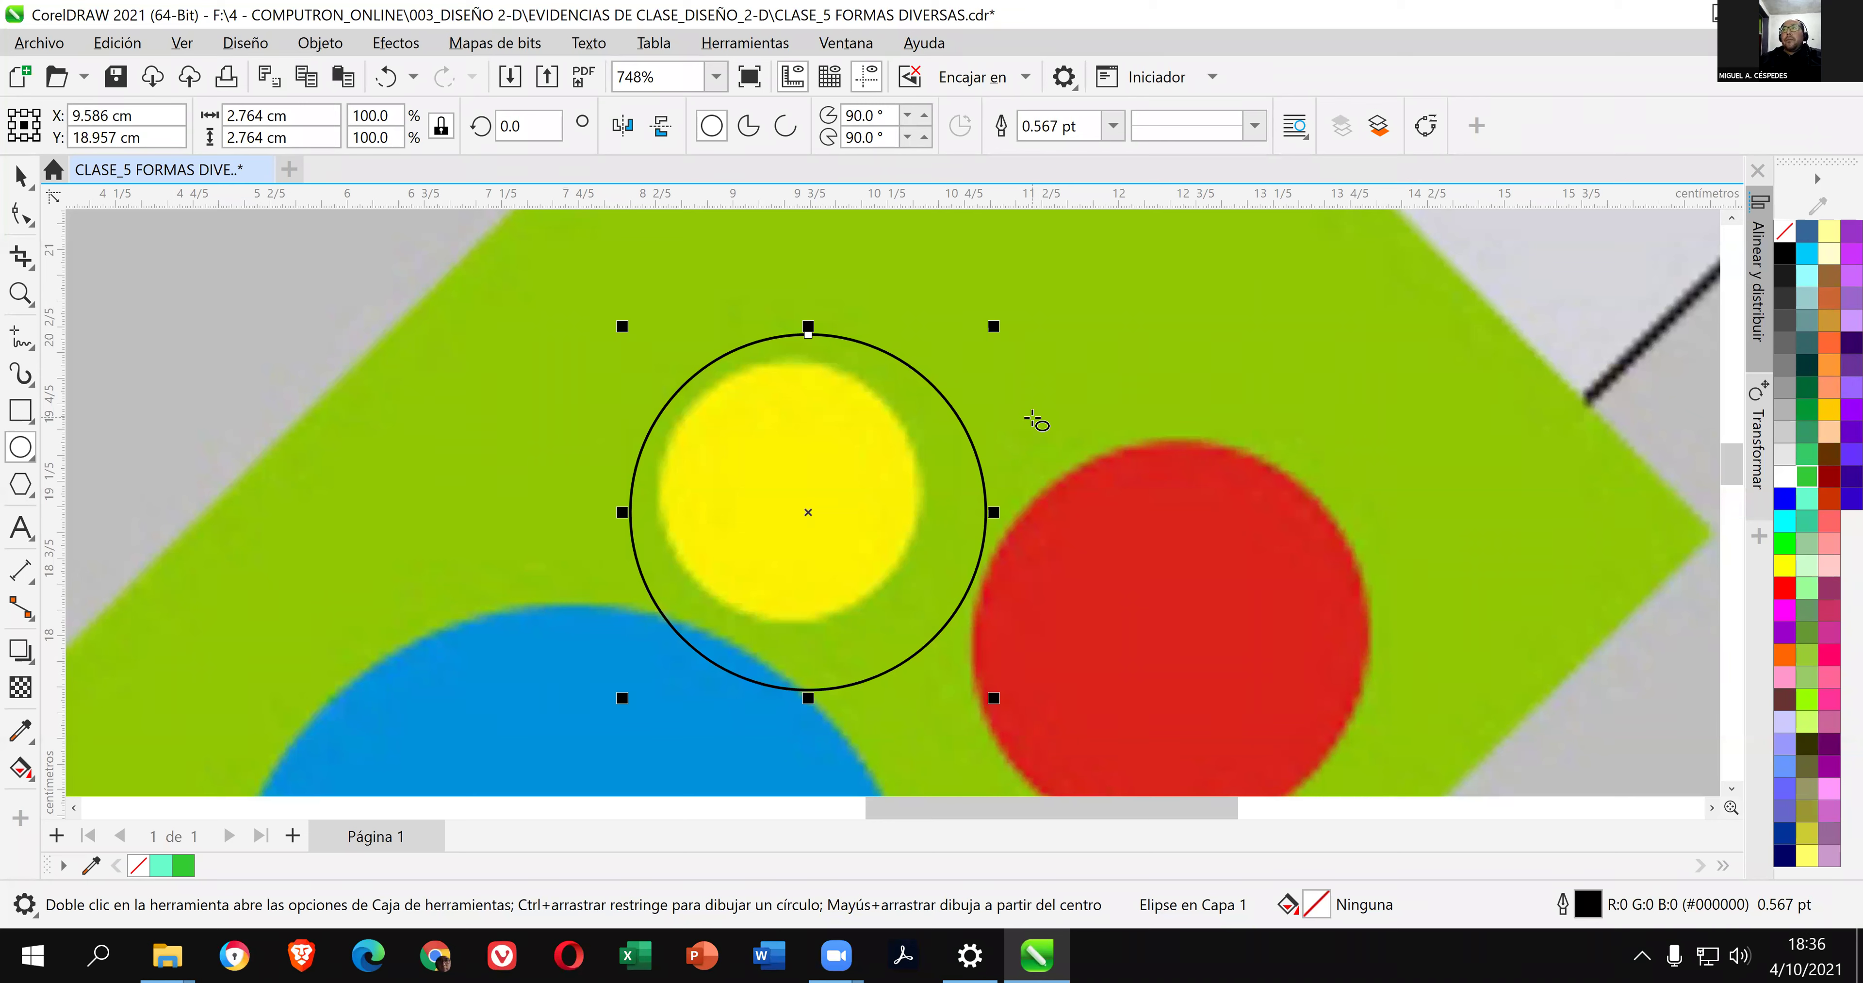
key(space)
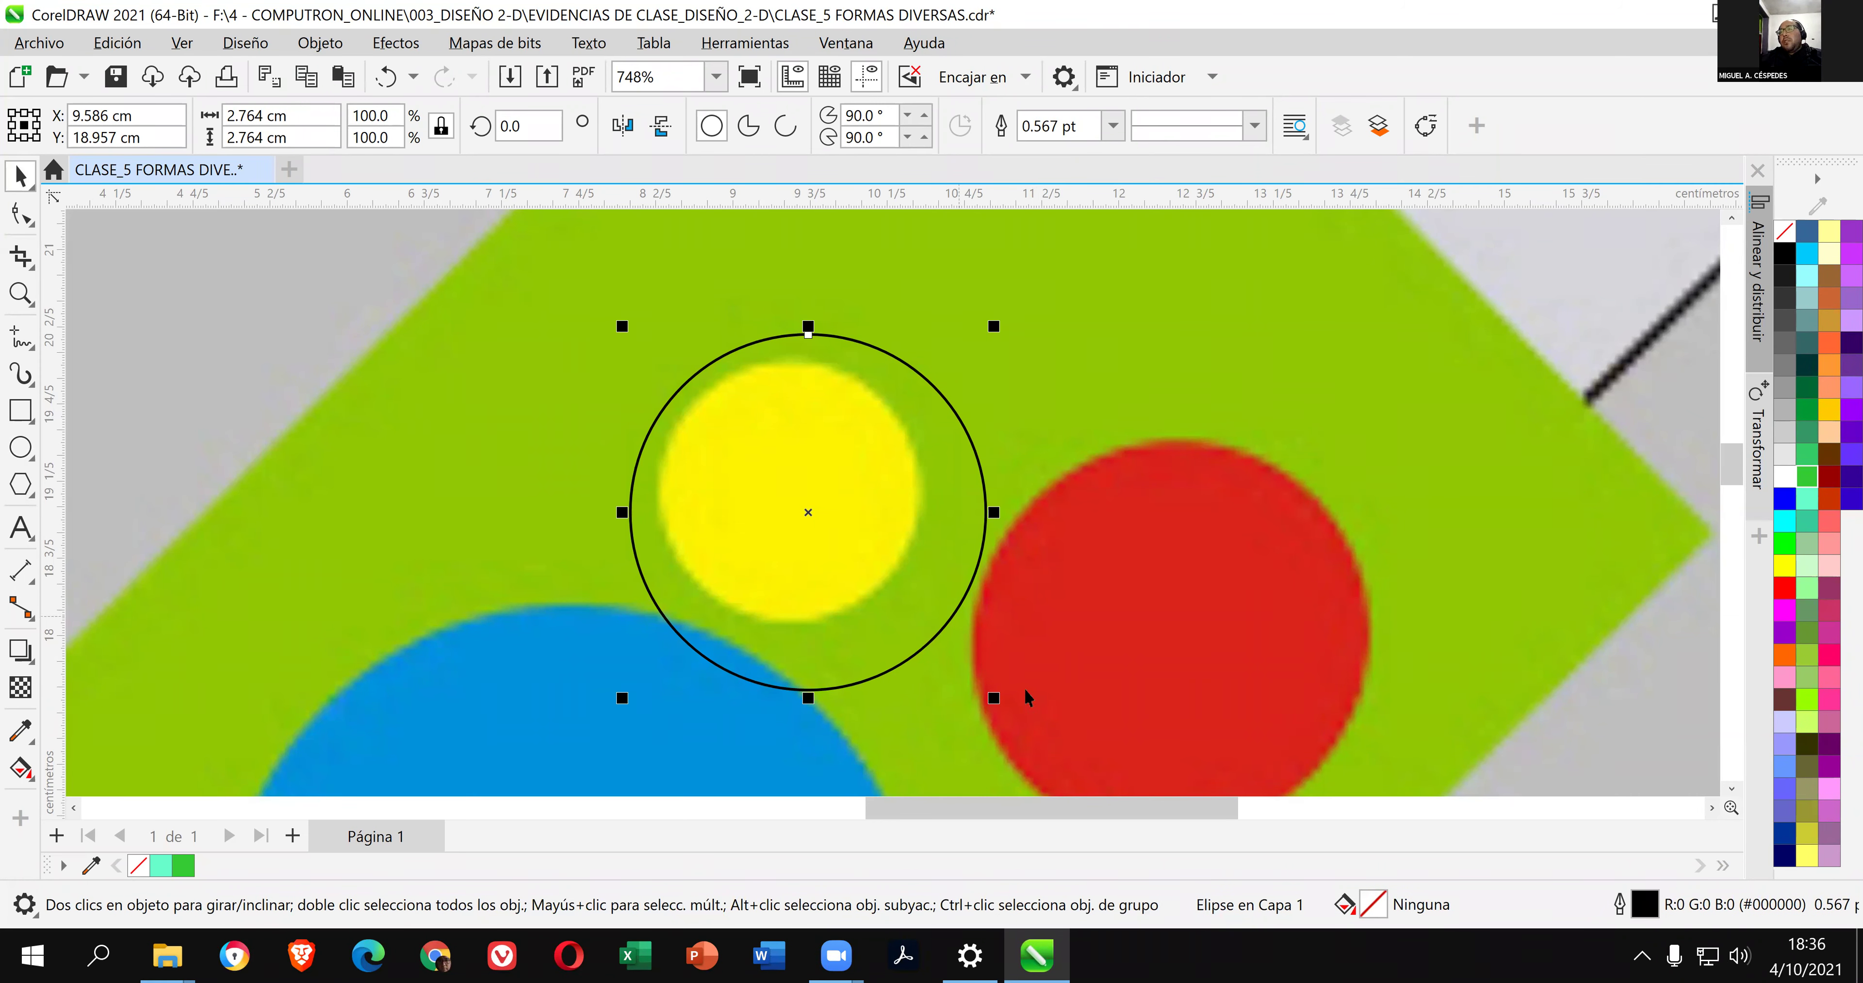
drag(996, 701, 941, 641)
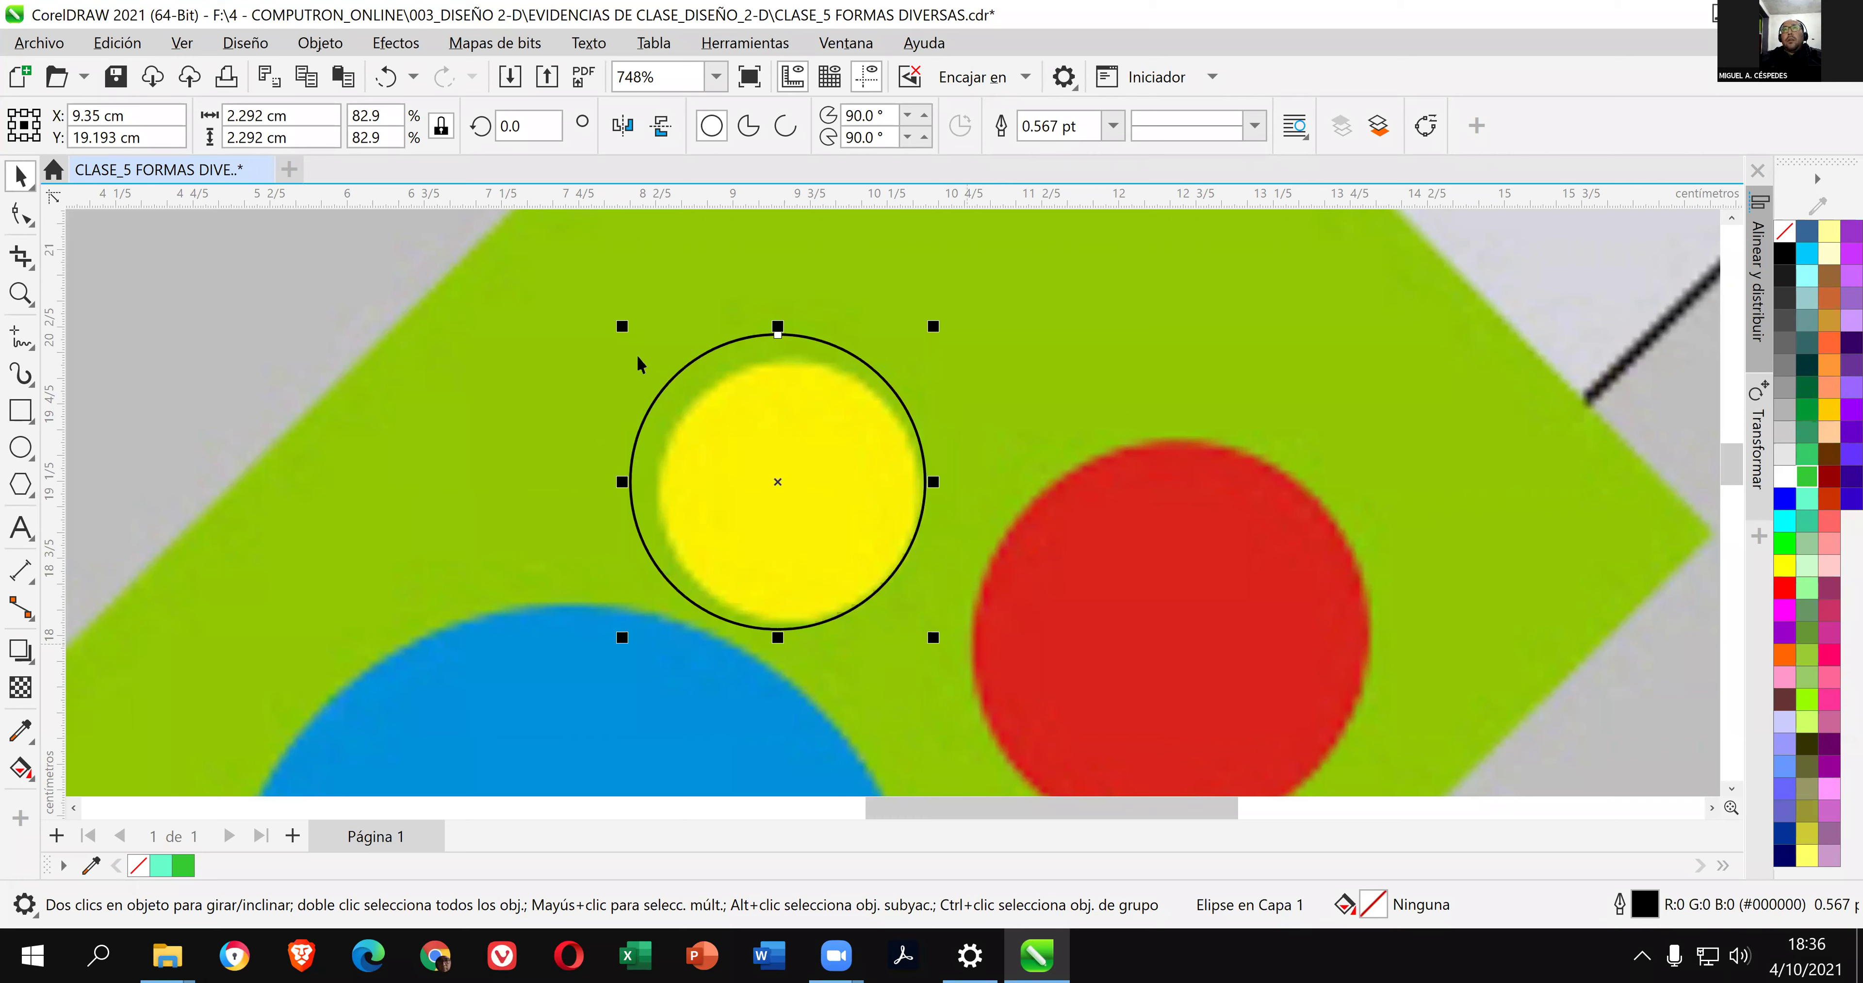
drag(622, 328, 650, 354)
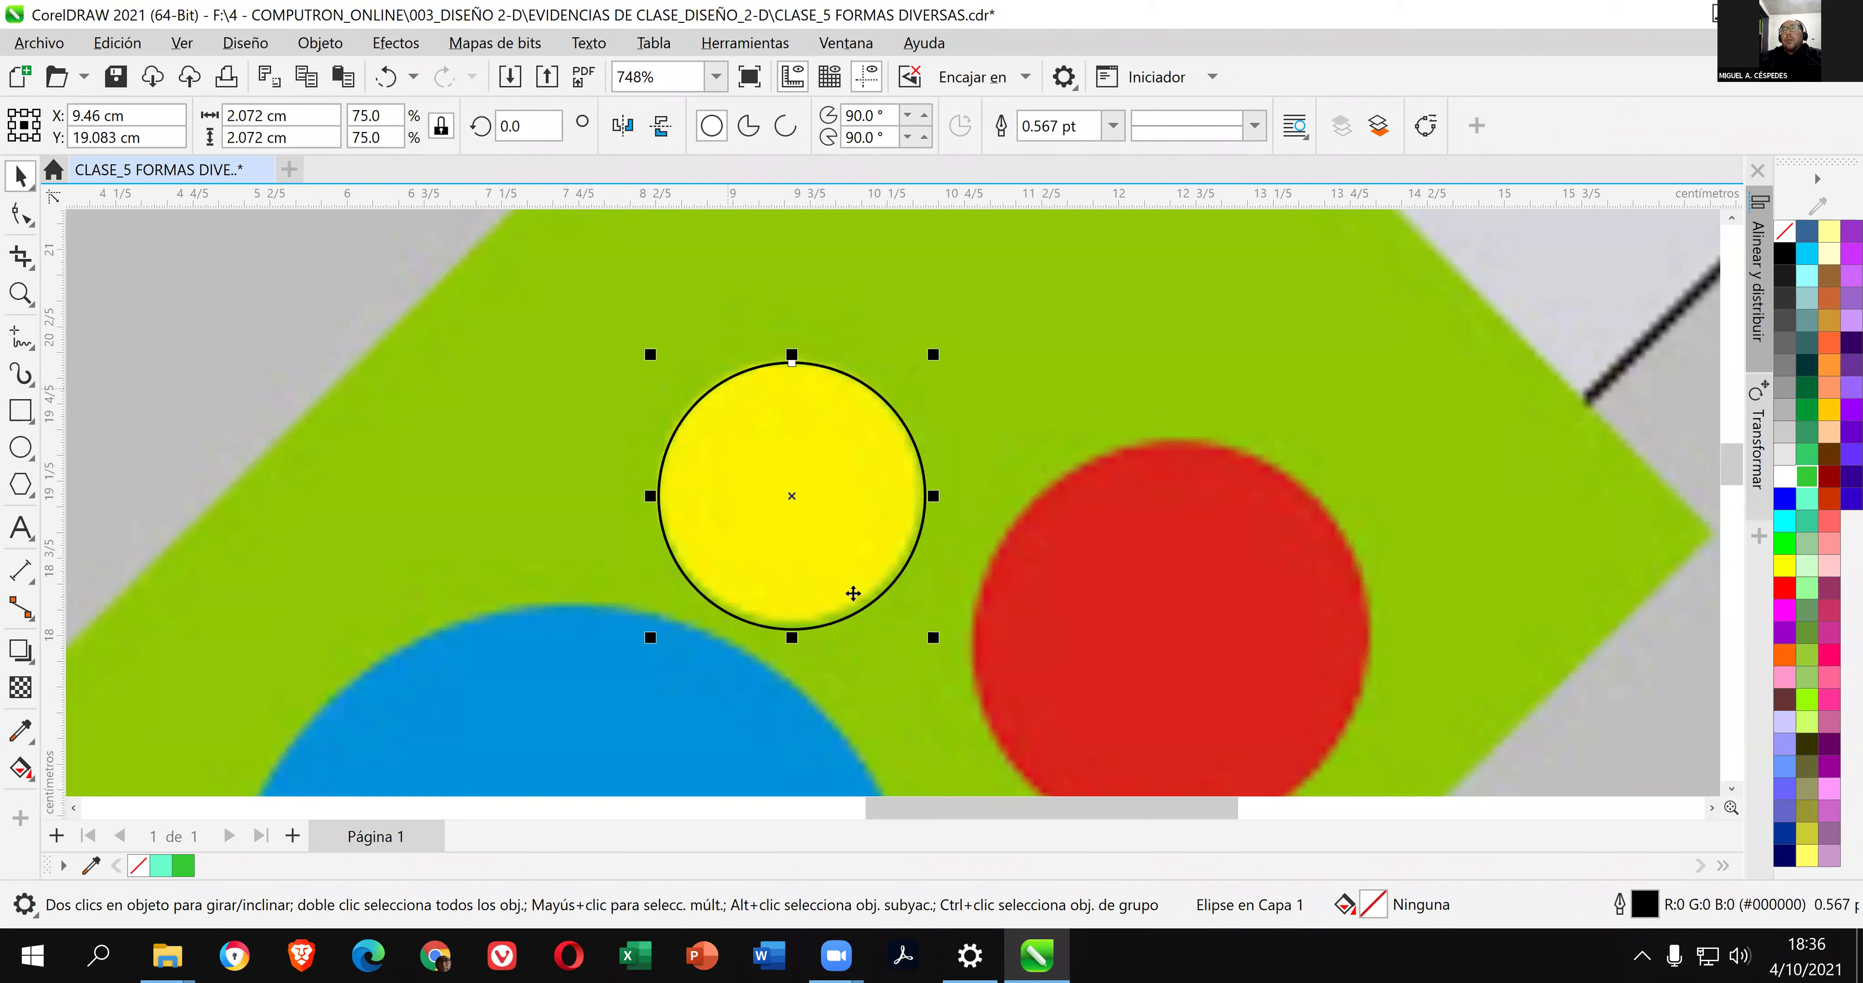
drag(933, 639, 931, 638)
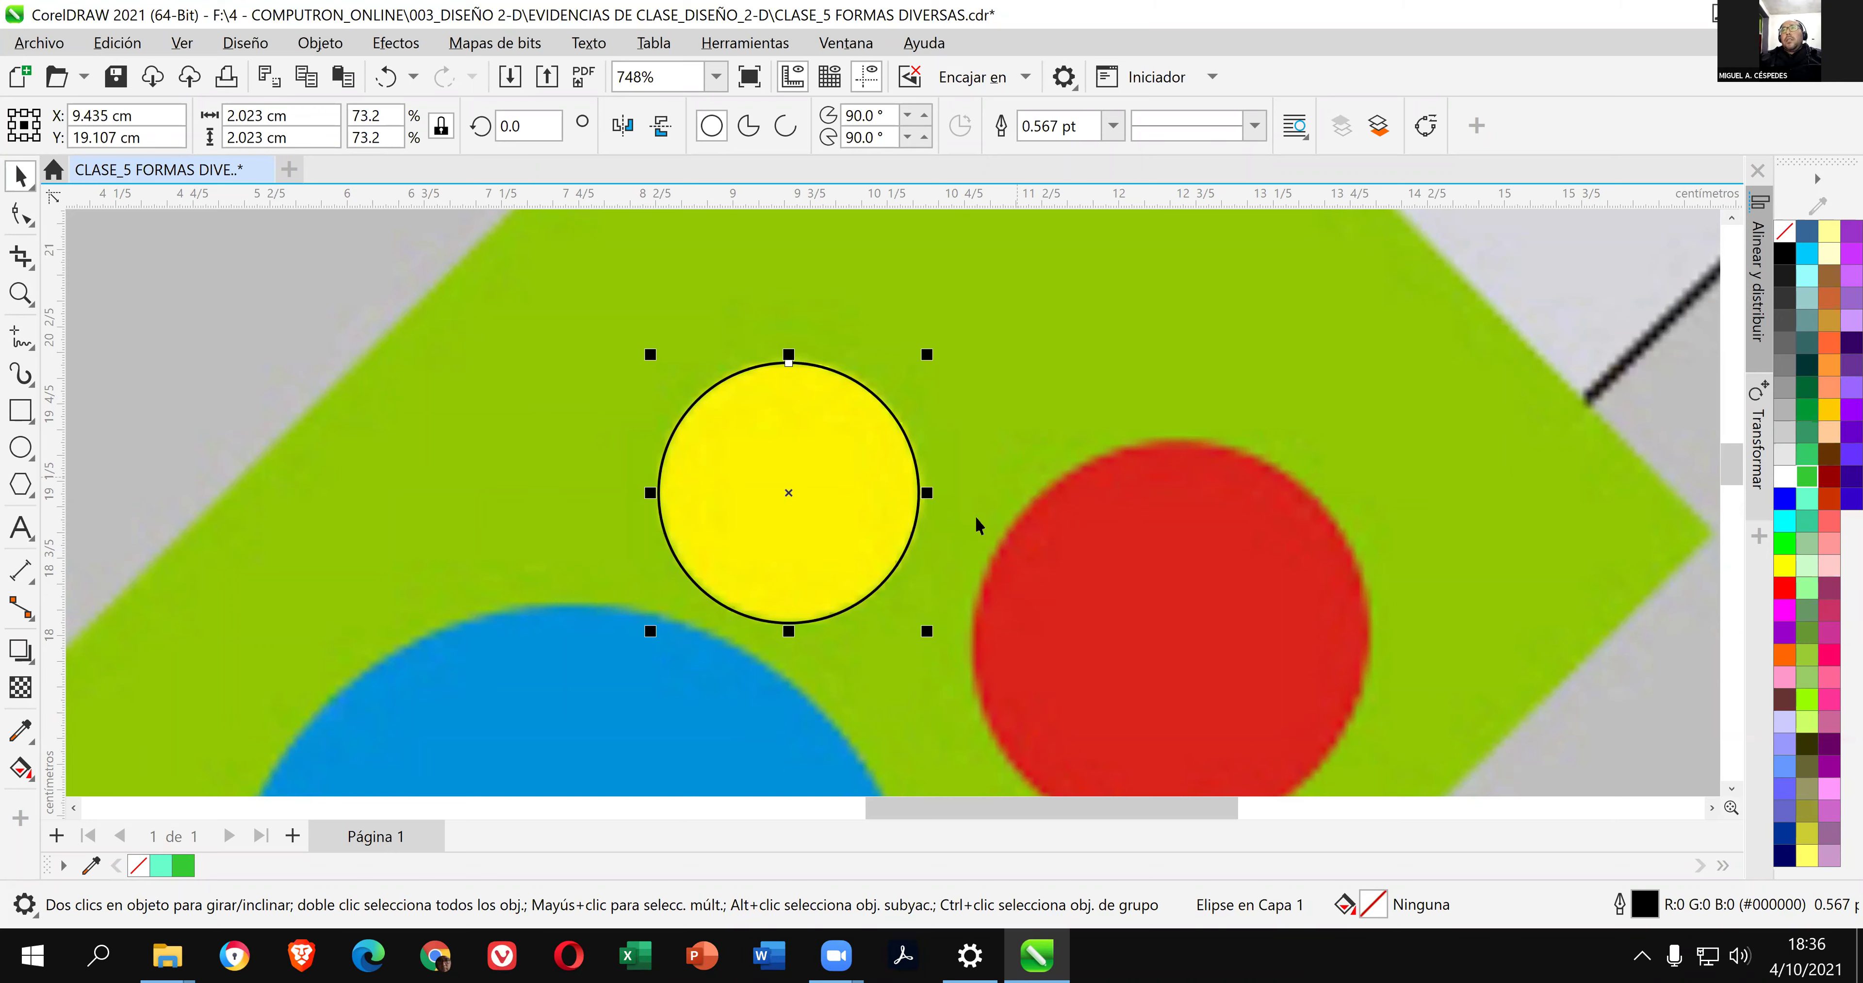
scroll(973, 539, down, 2)
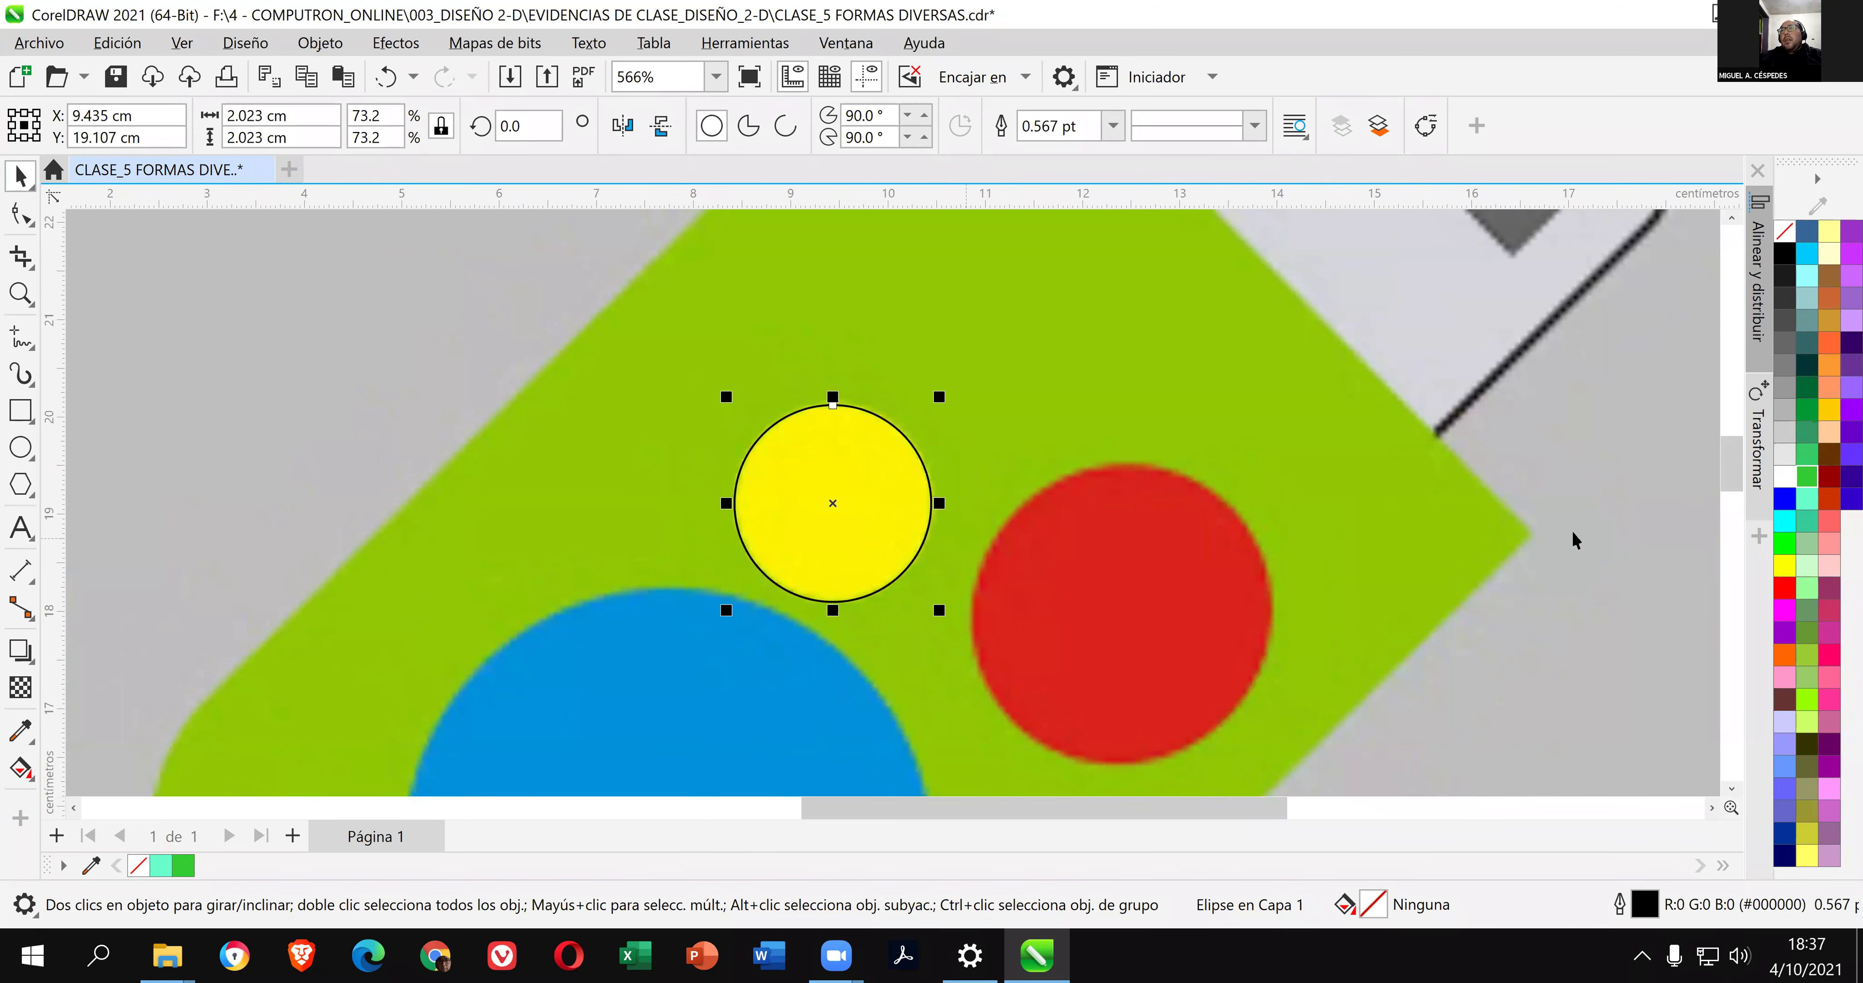
click(1790, 564)
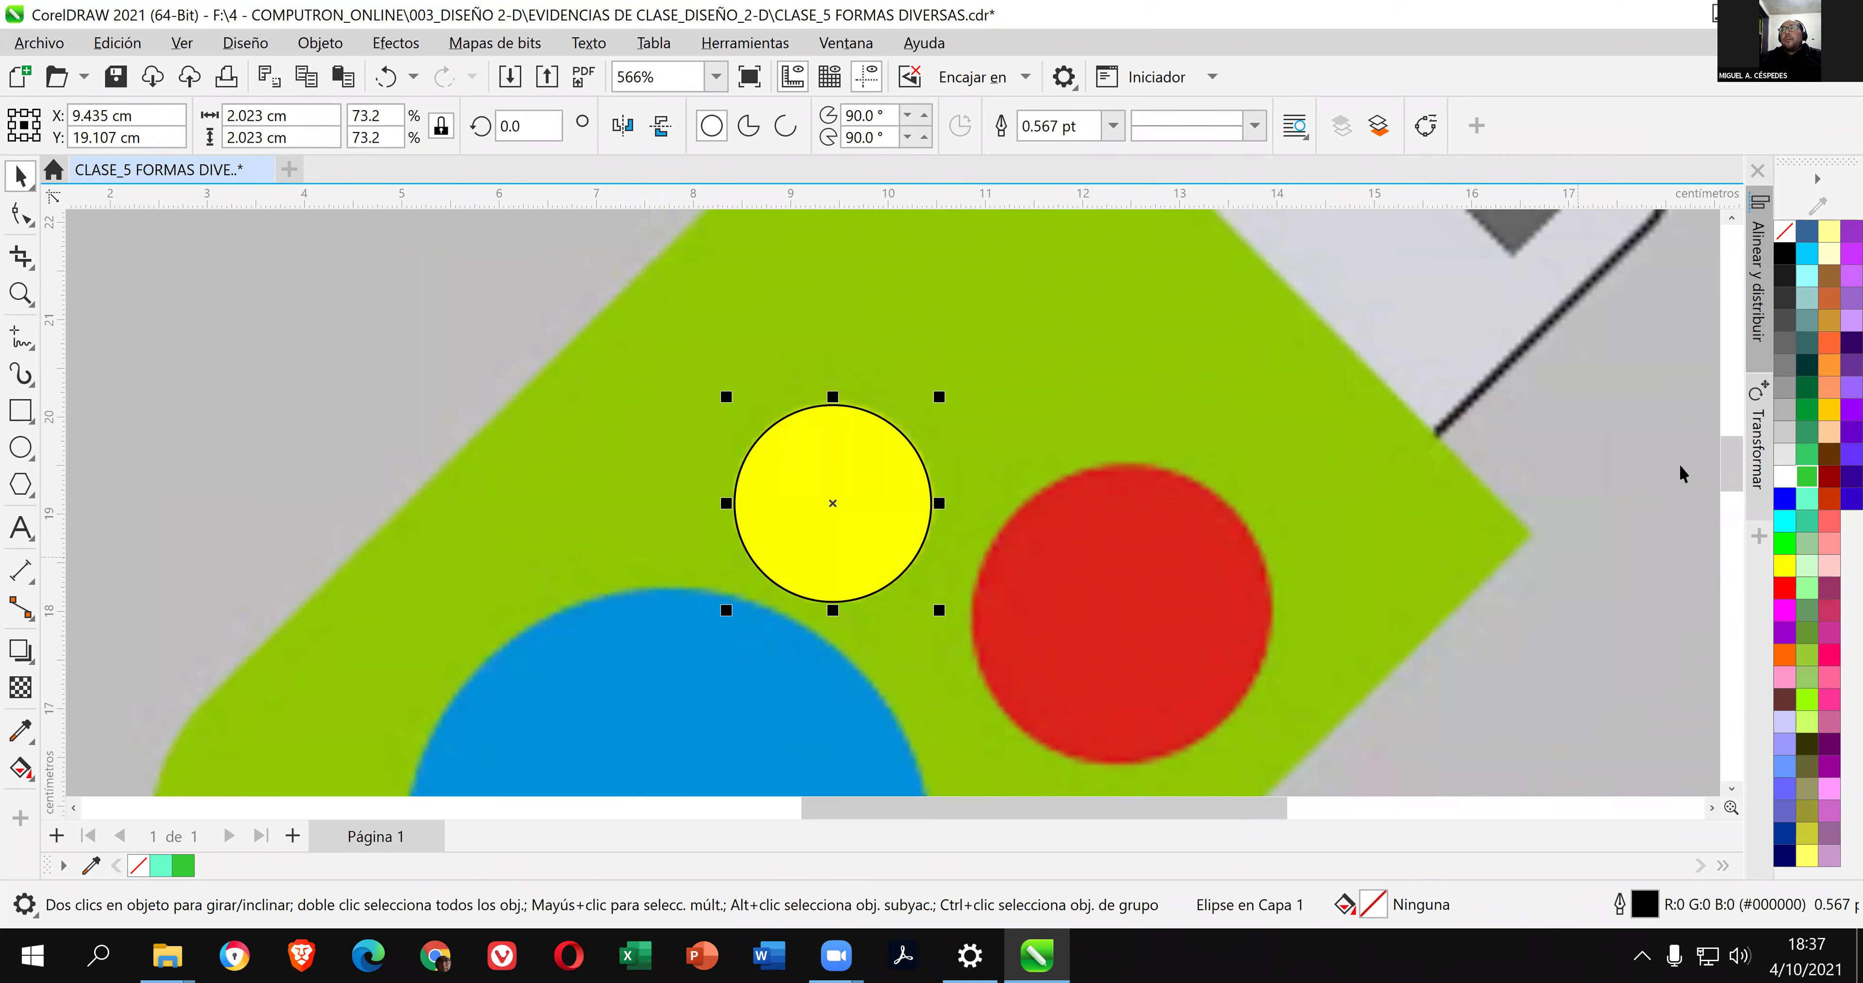
Draw a circle over the red circle of the image and resize it to about 3.07 cm in diameter to match its outline.
drag(1737, 461, 1737, 476)
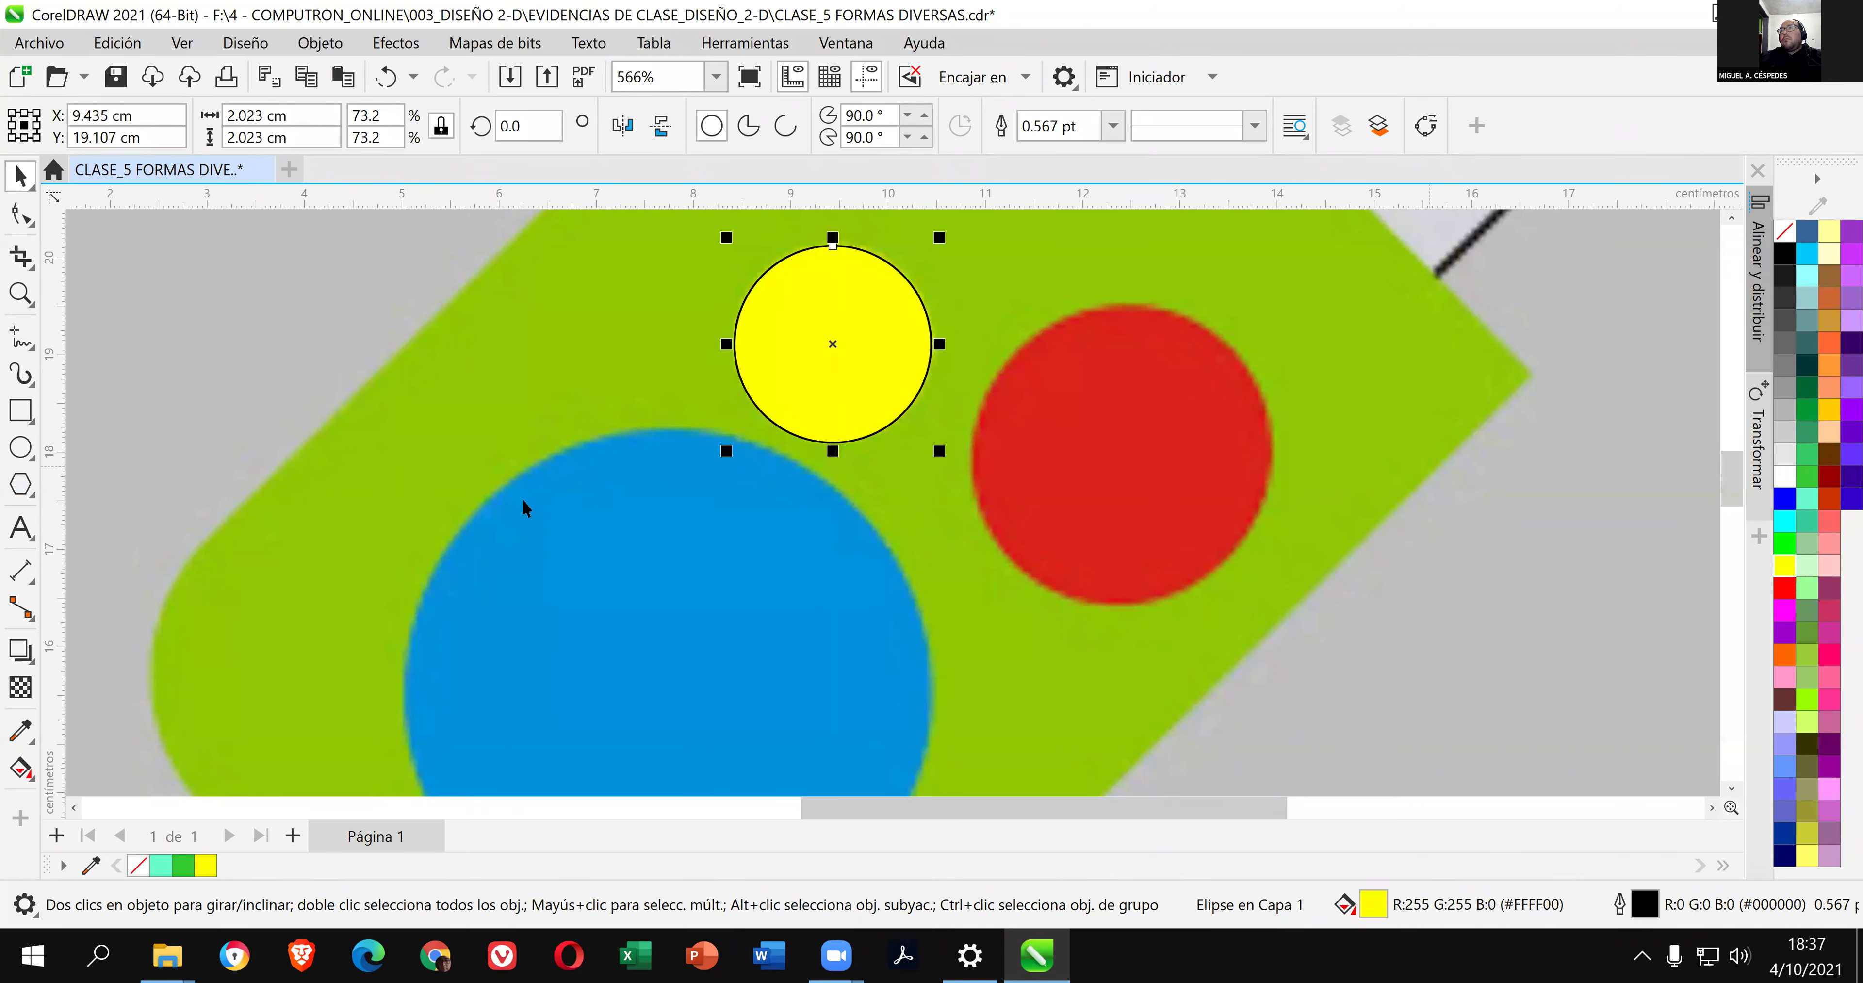
click(29, 461)
click(94, 450)
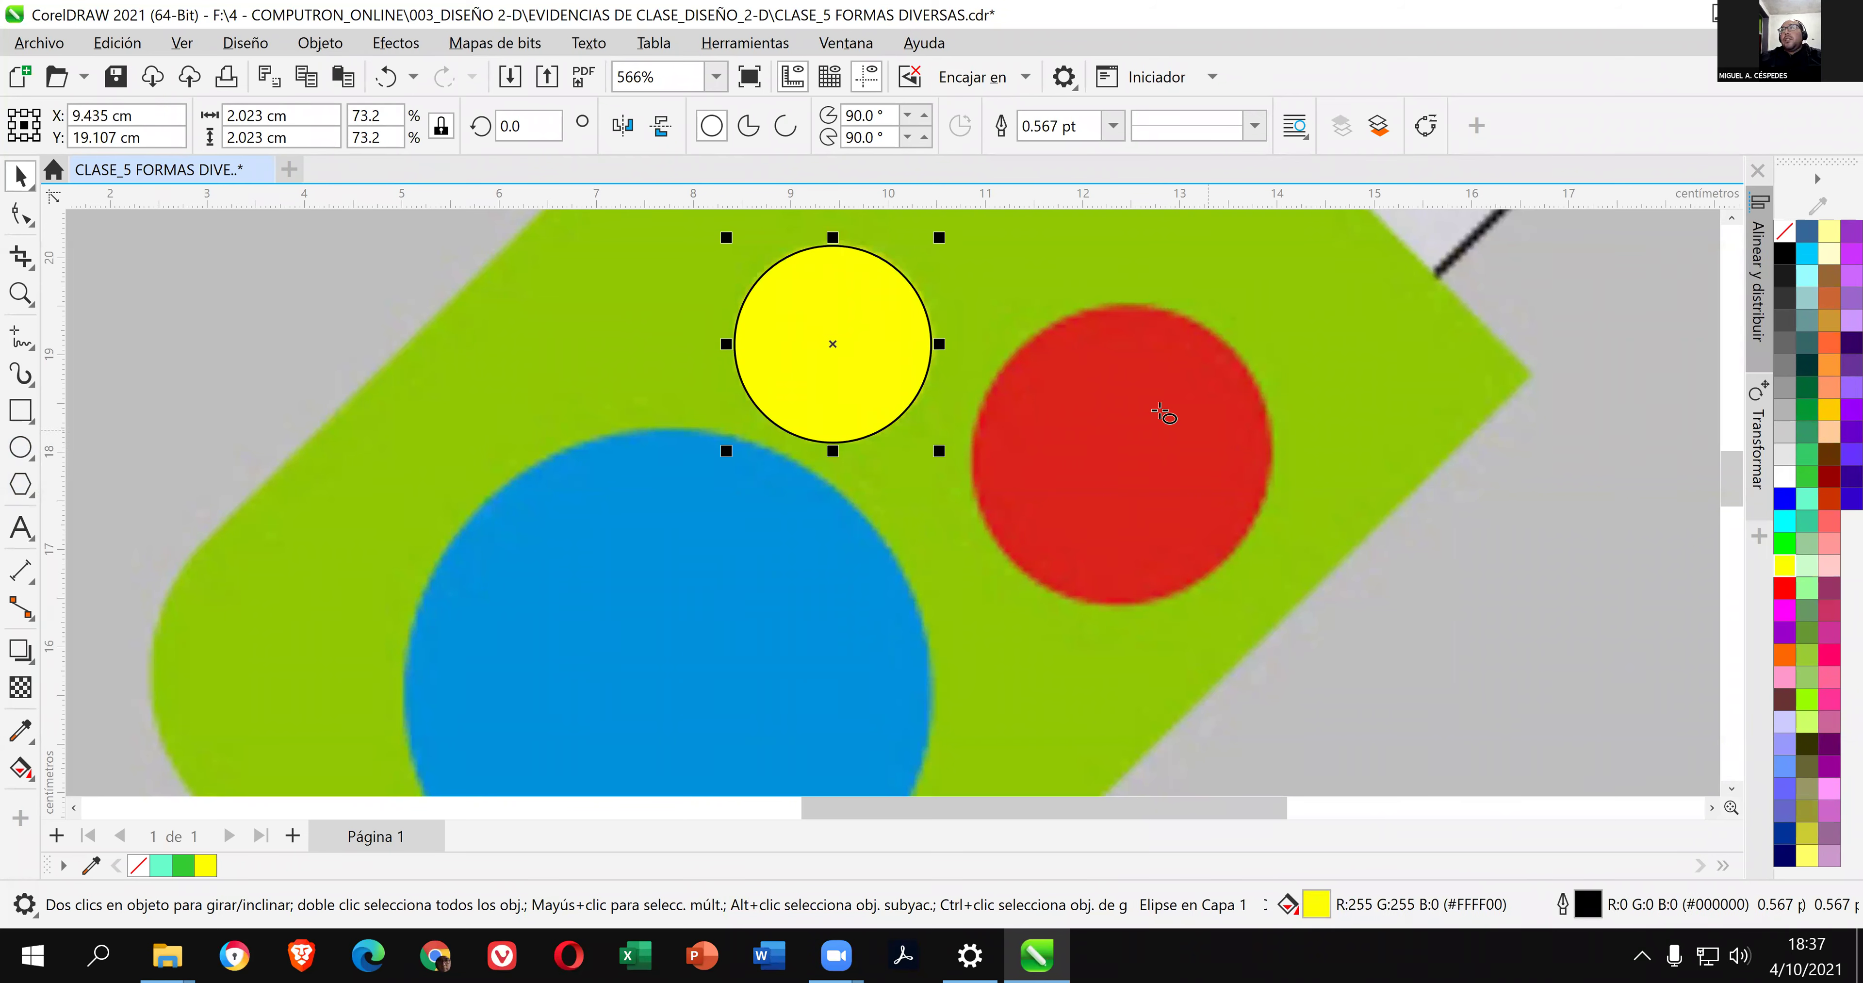
drag(1227, 548, 1414, 694)
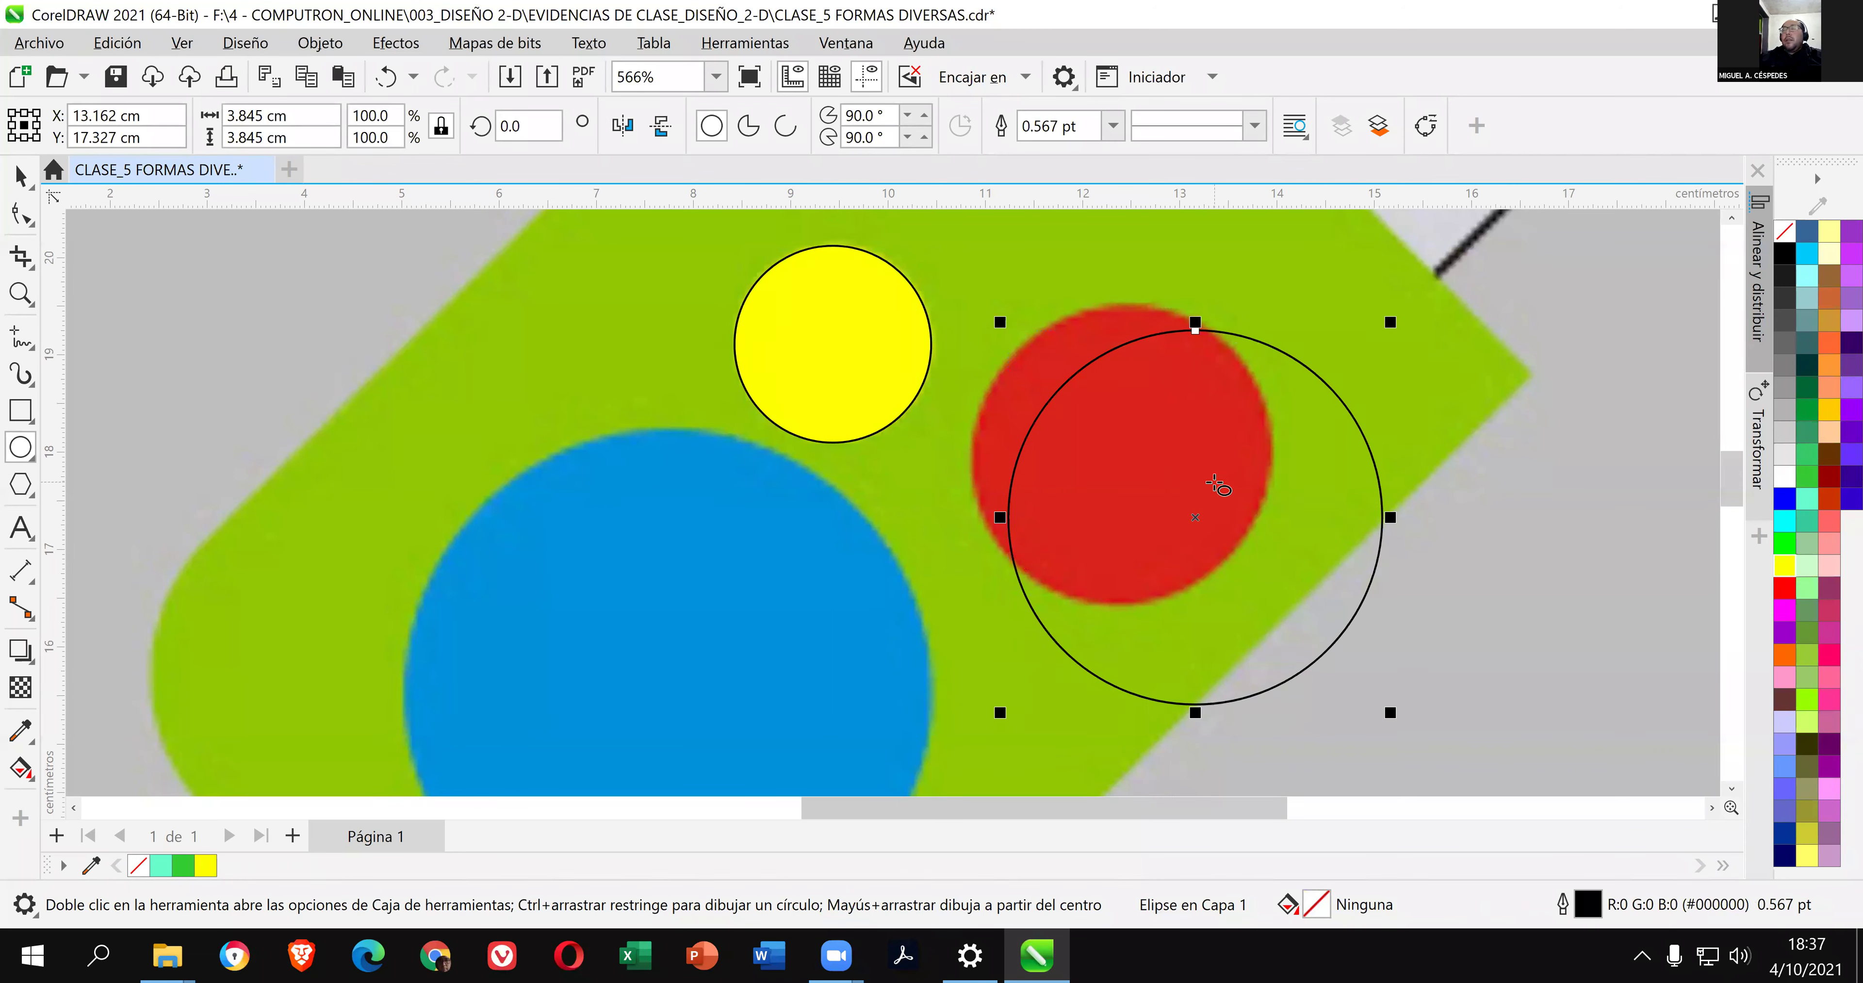
key(space)
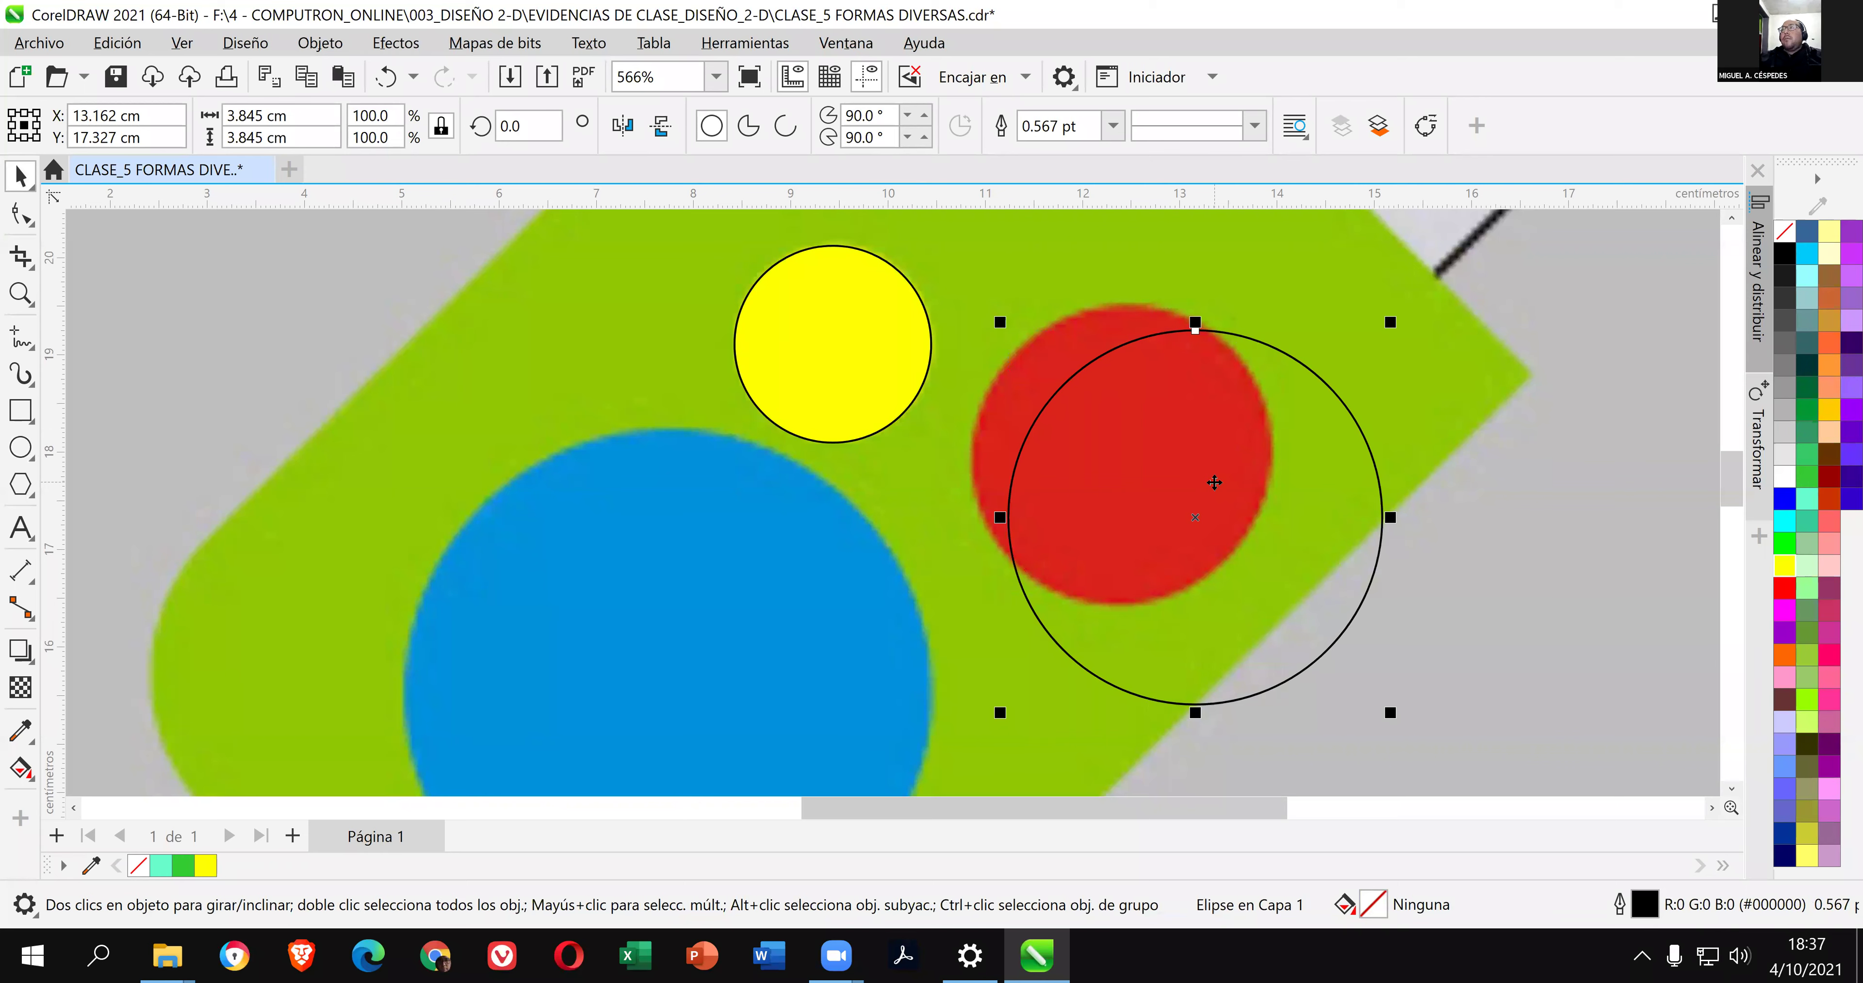
drag(1214, 482, 1169, 446)
drag(1345, 678, 1277, 616)
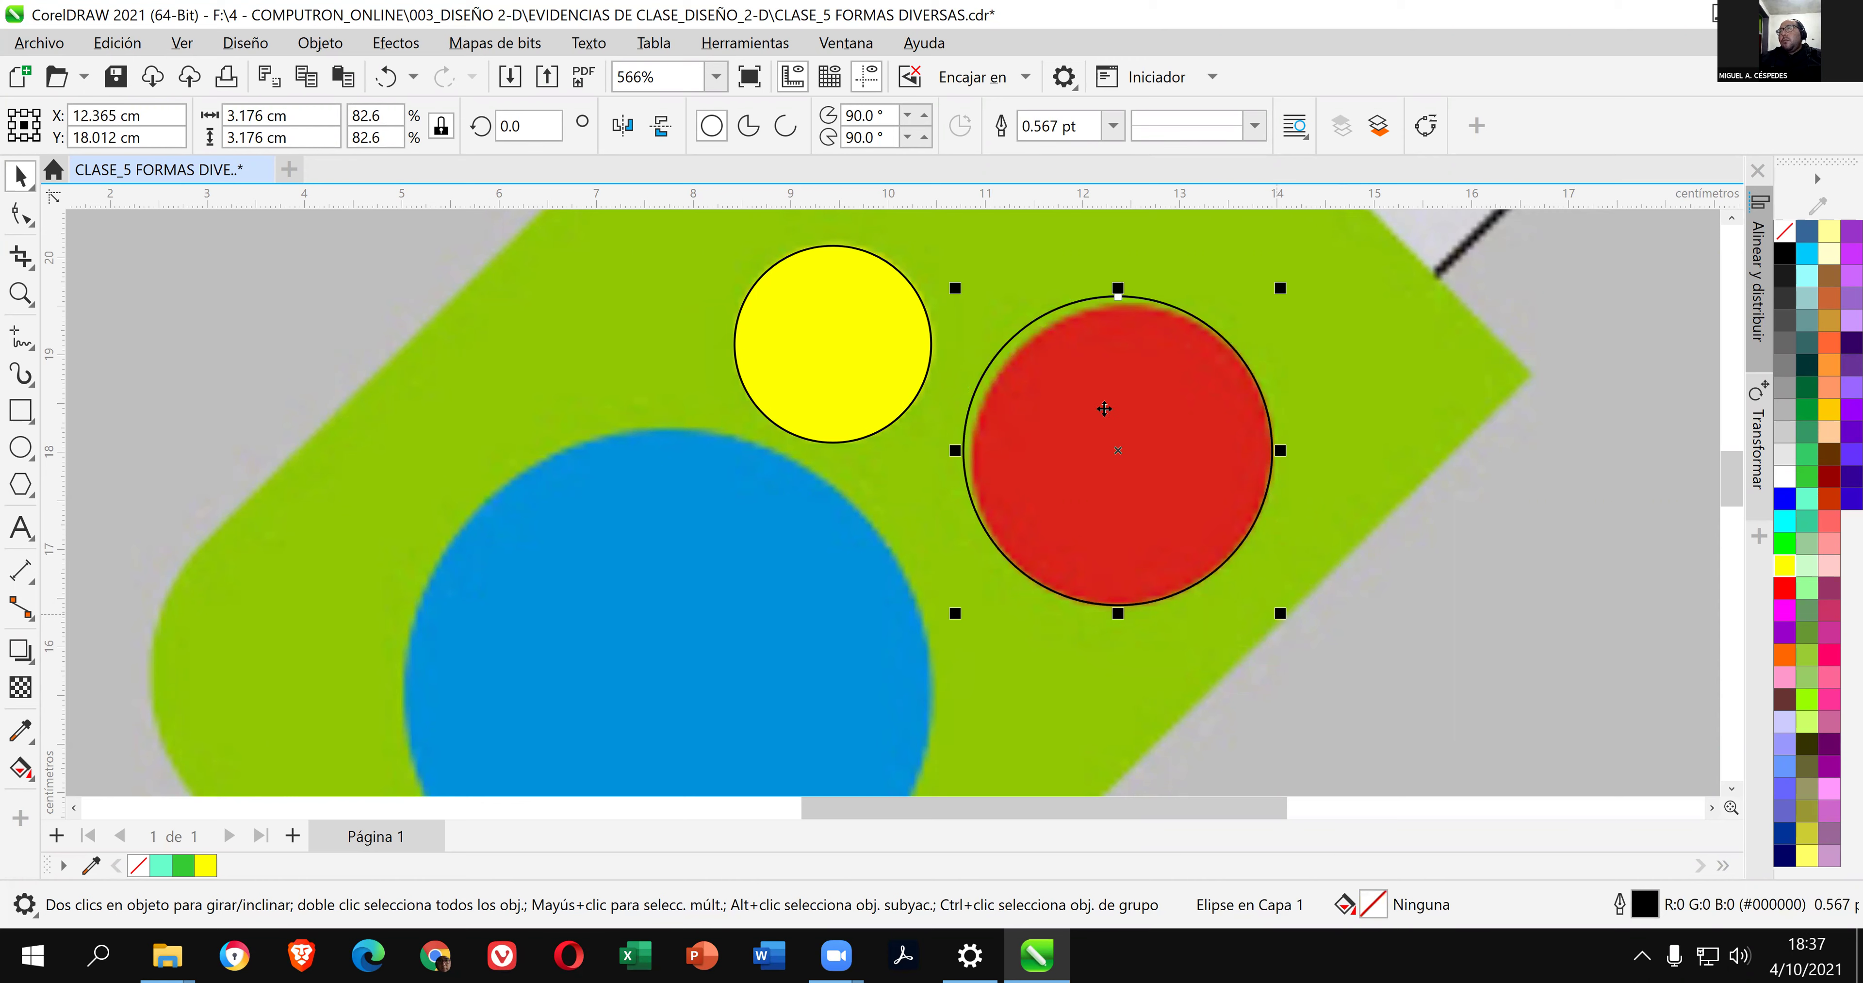
drag(959, 291, 965, 297)
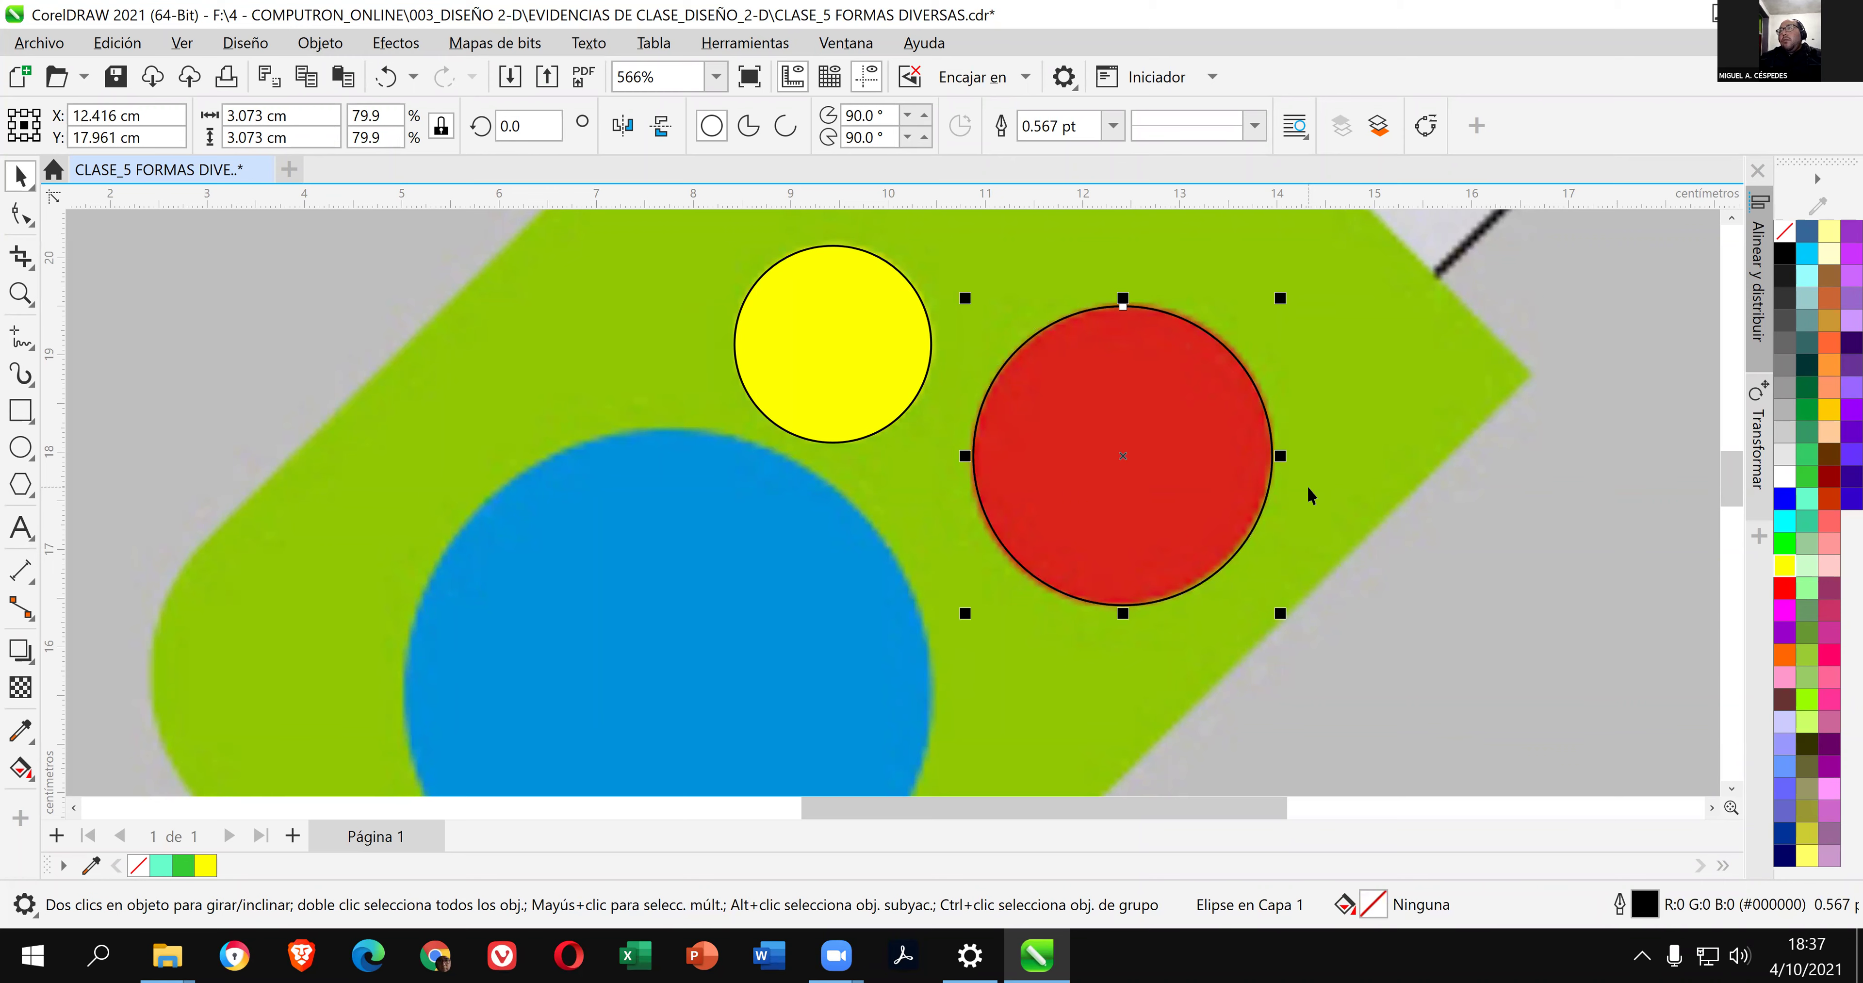
Fine-tune the circle's position and size over the red circle to about 3.11 cm, fill it with red and save the drawing.
key(Left)
key(Left)
key(Left)
key(Down)
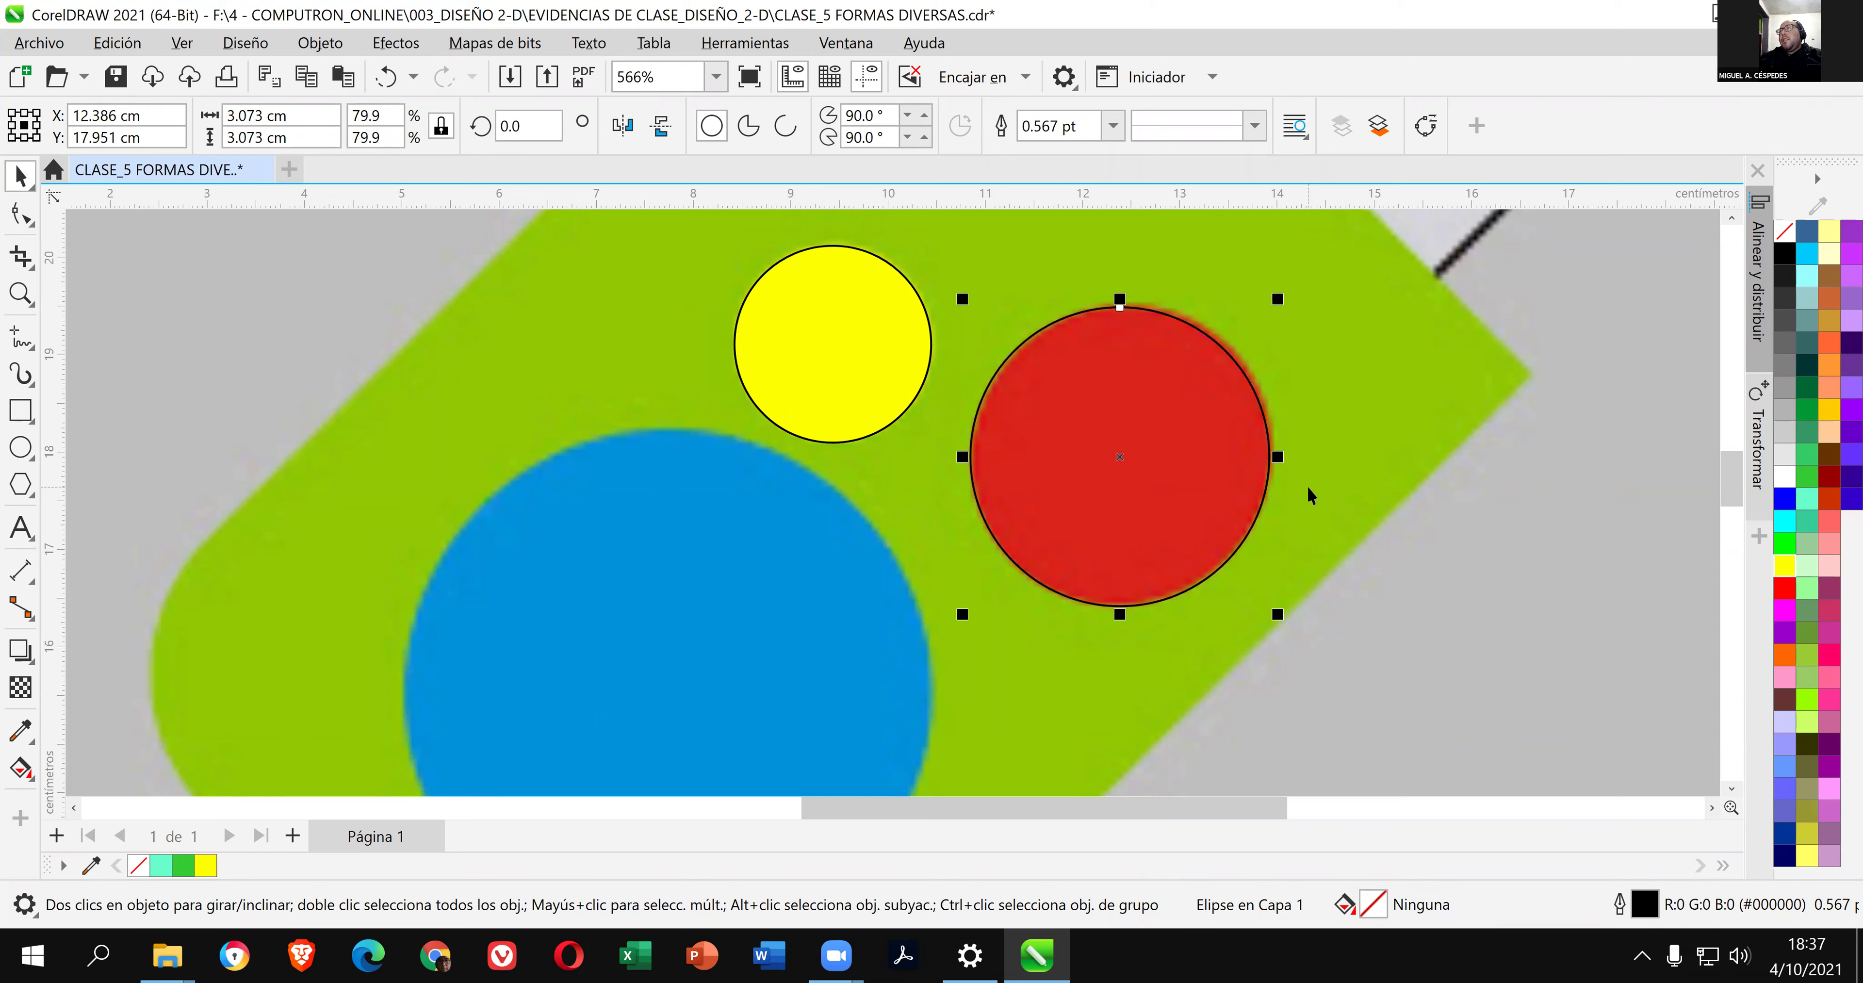
drag(1274, 303, 1280, 297)
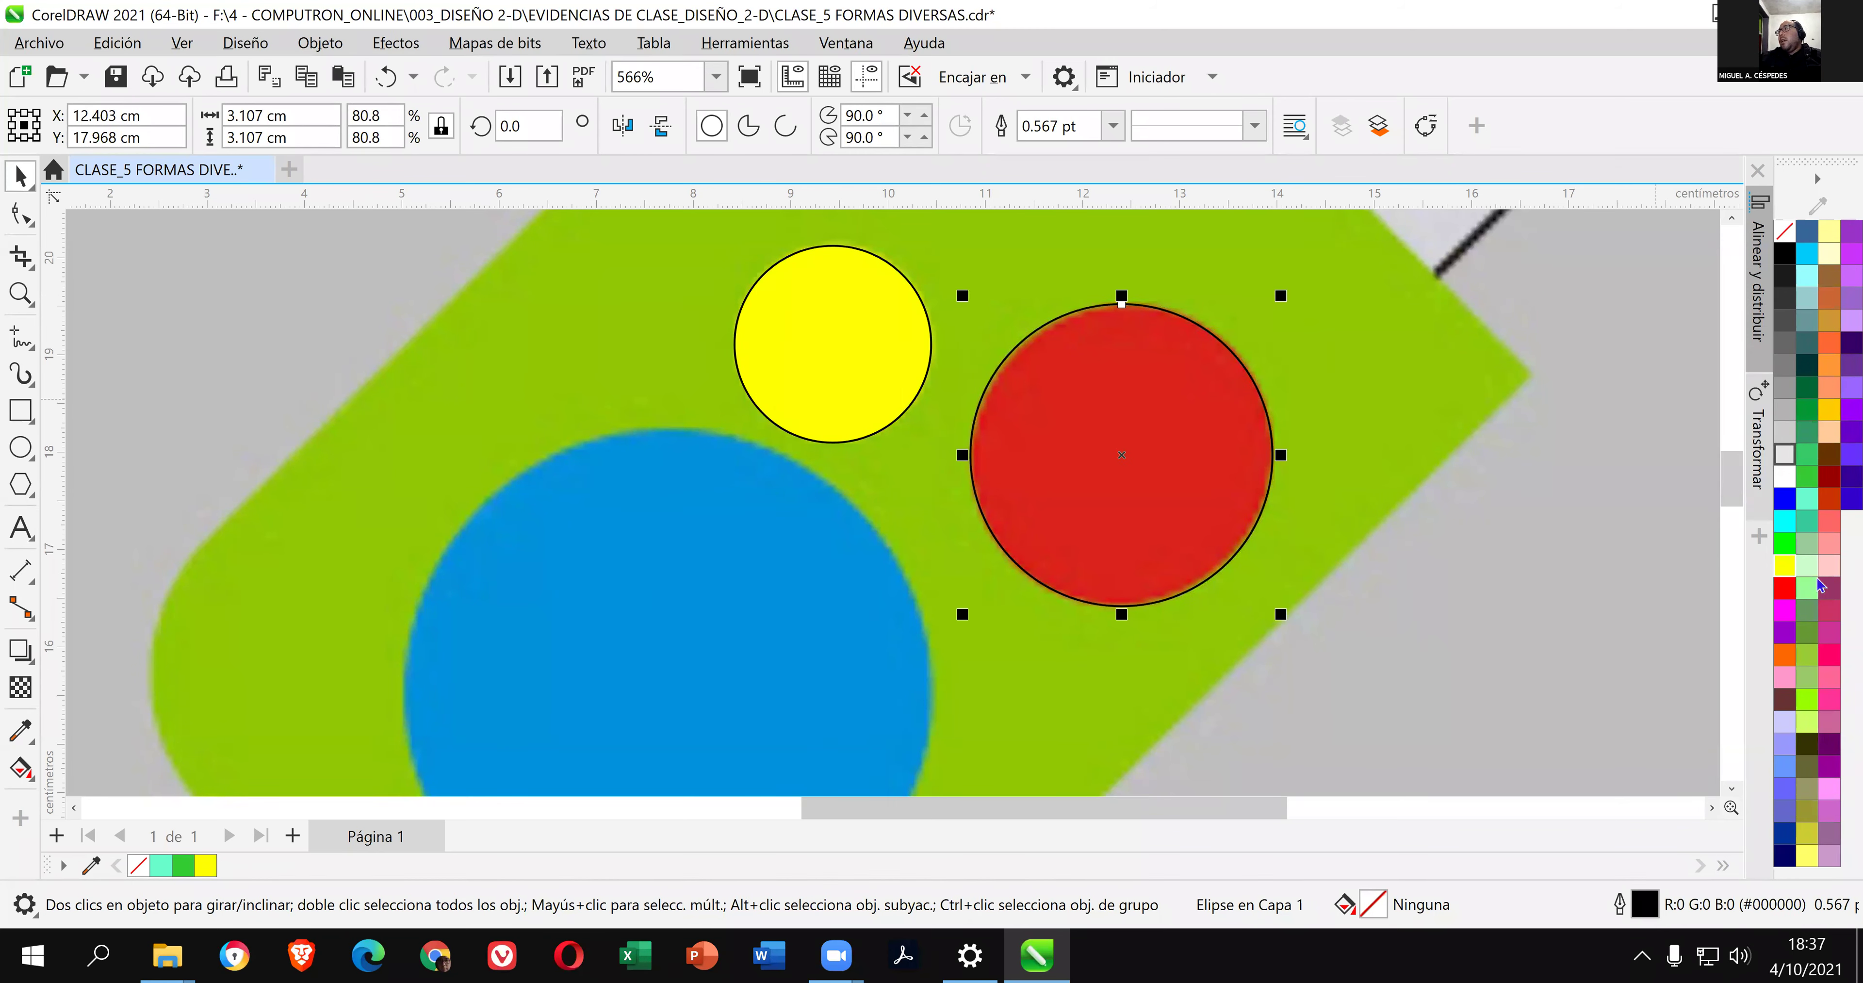
click(1785, 589)
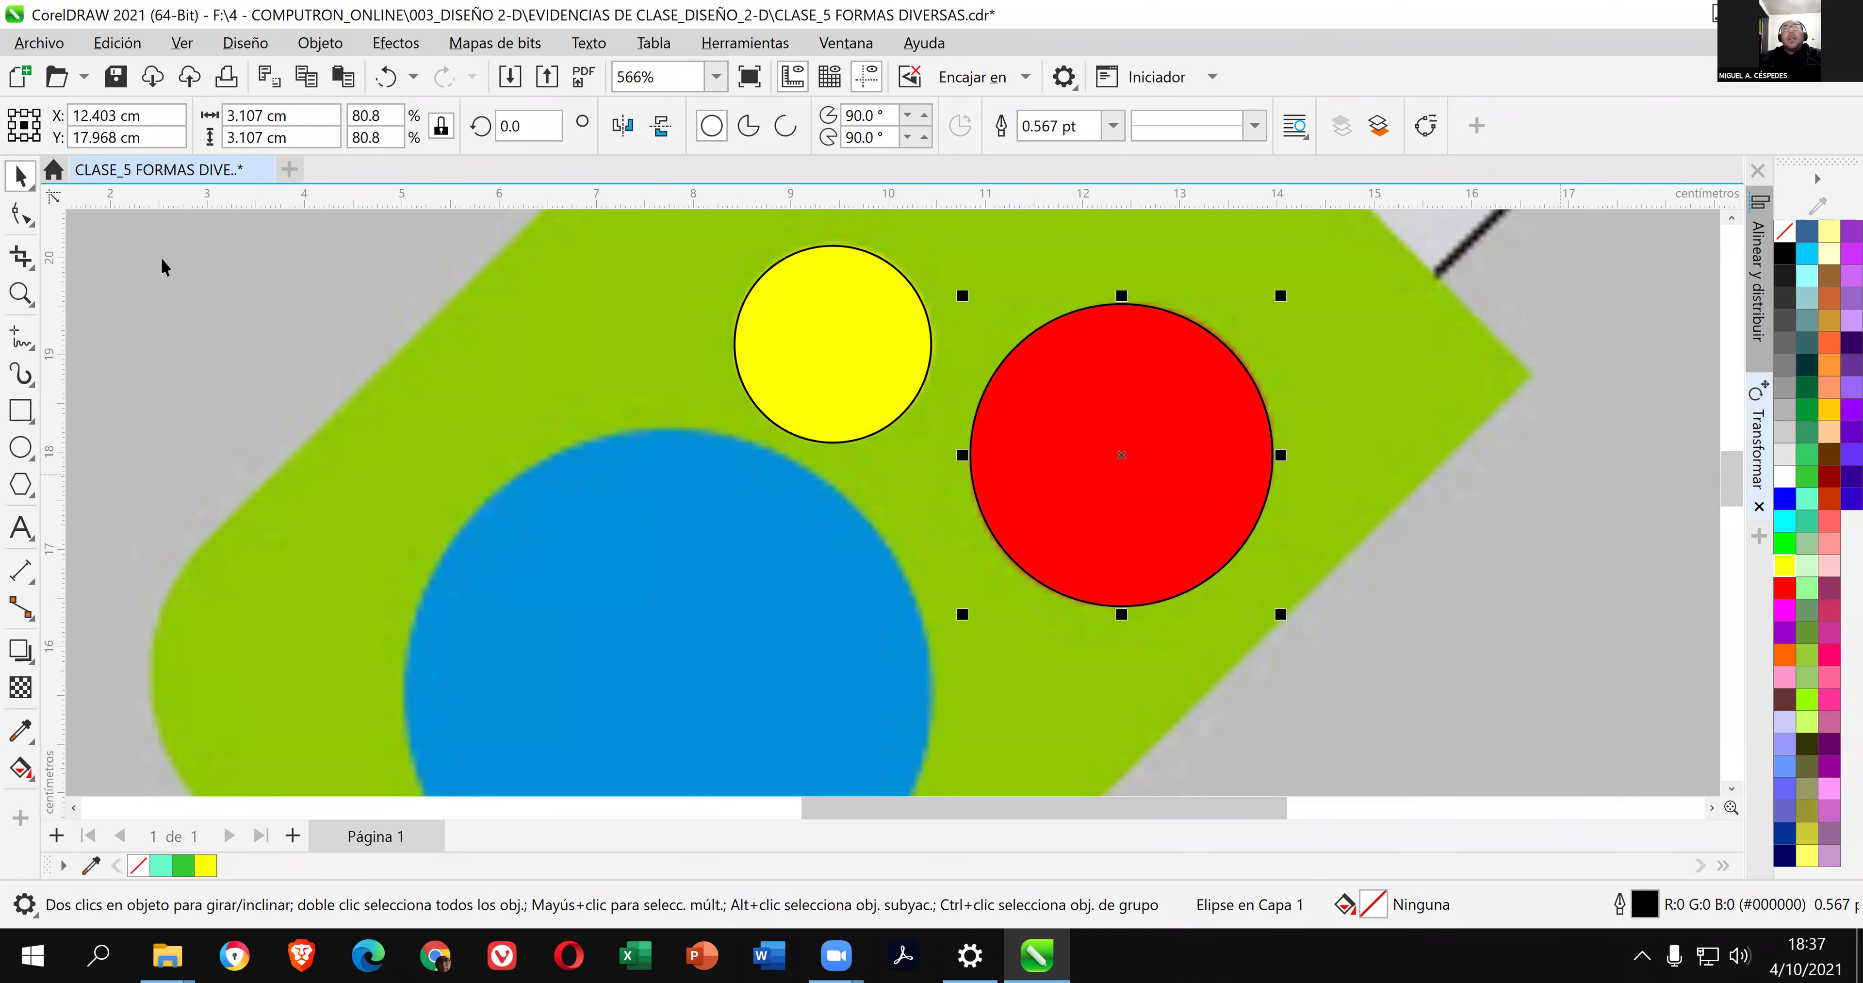
click(116, 76)
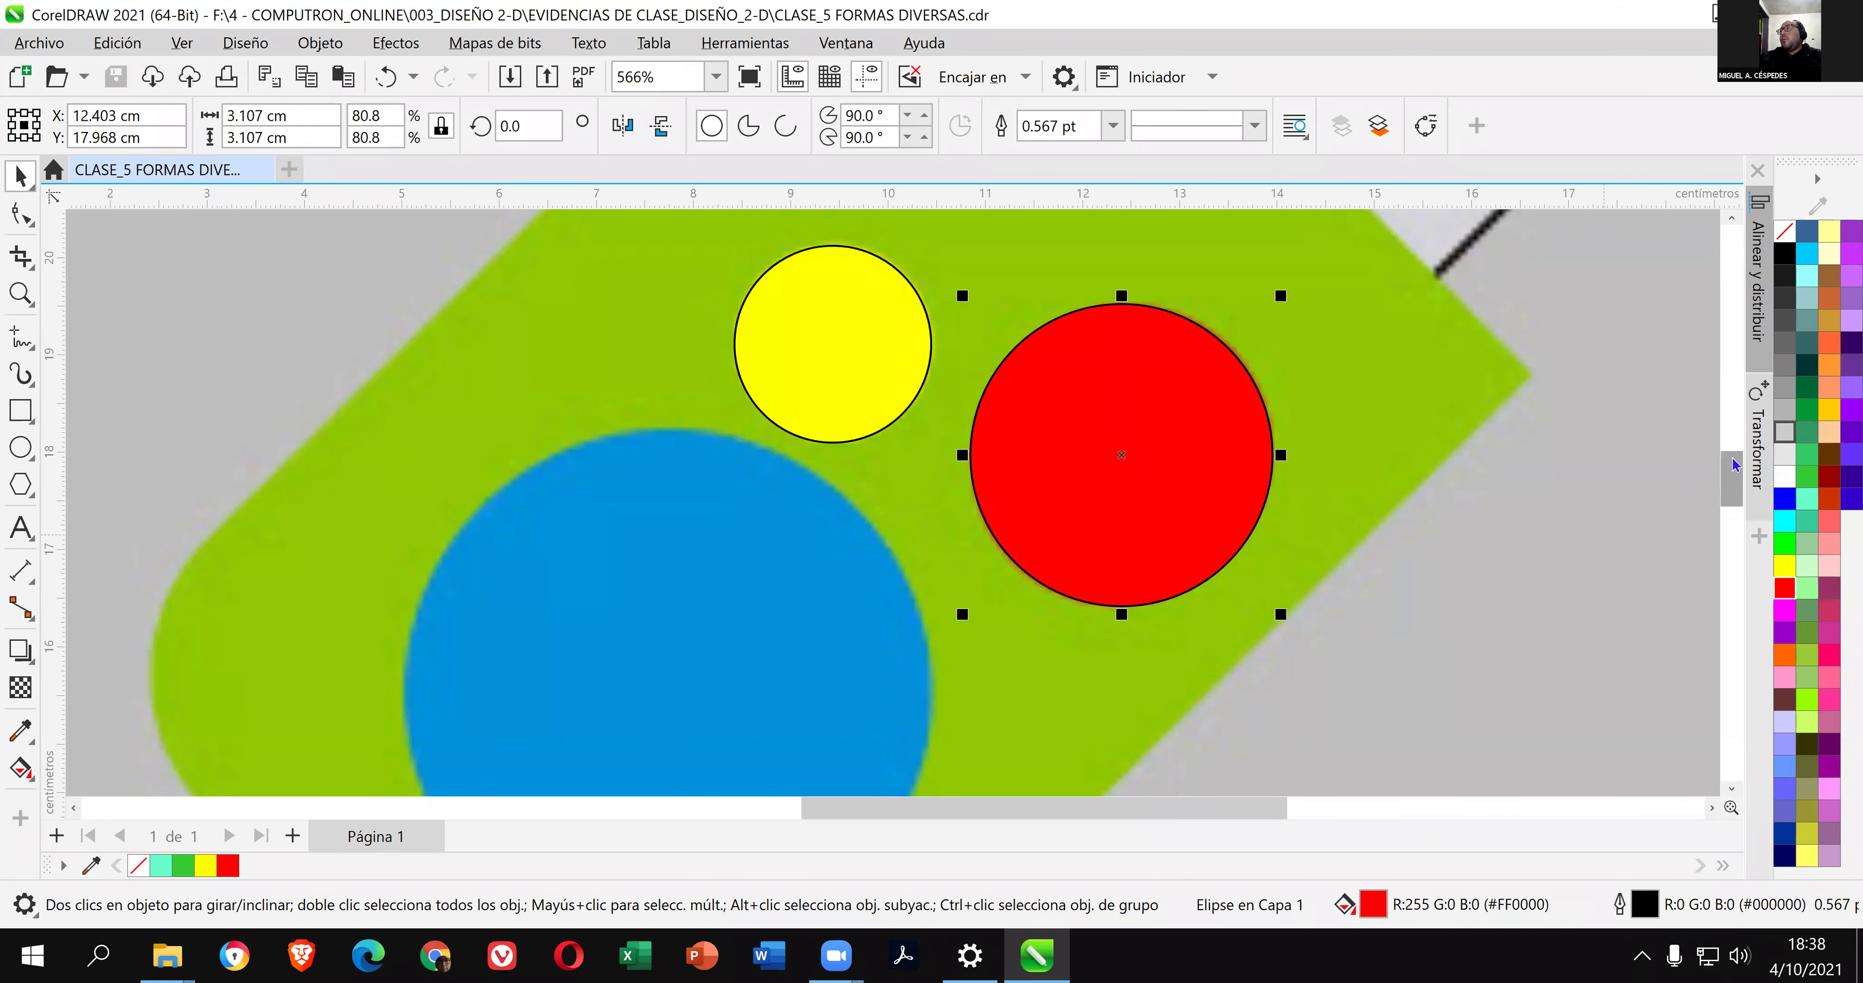
Draw a circle about 5.04 cm in diameter over the image's blue circle and move it against the blue circle's upper-left edge.
drag(1730, 466, 1731, 483)
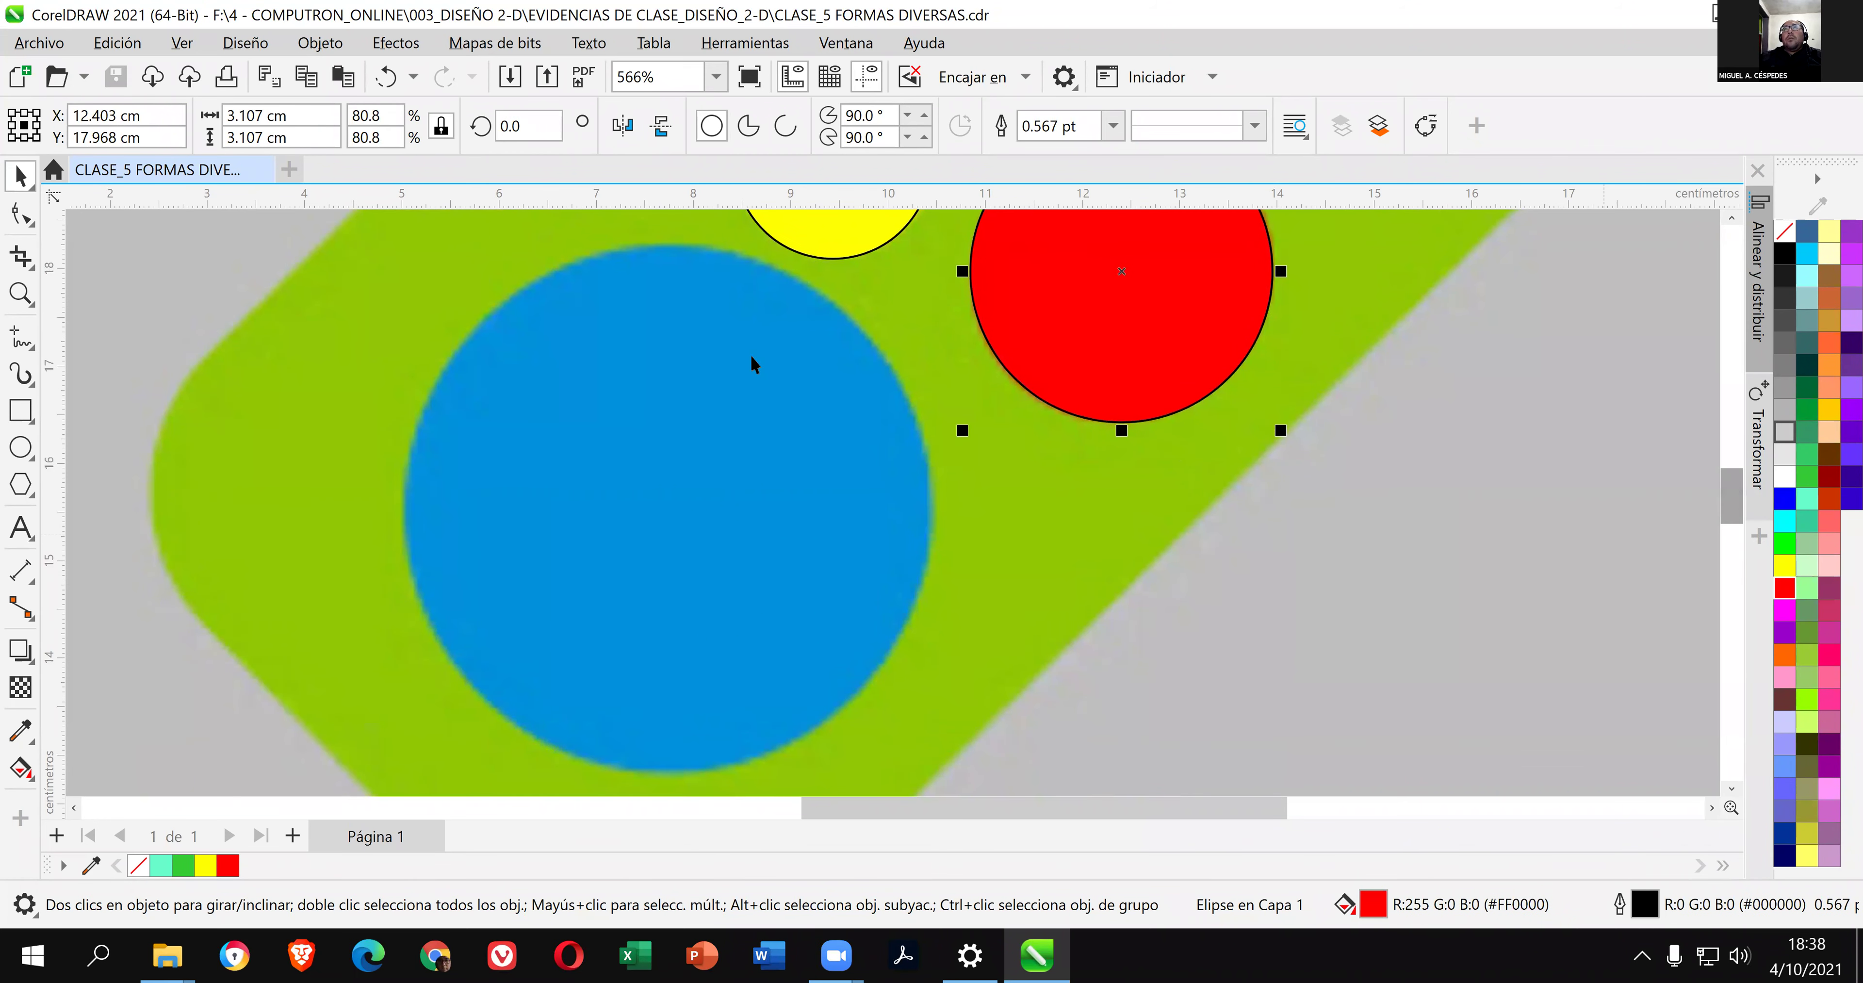
click(21, 458)
click(94, 451)
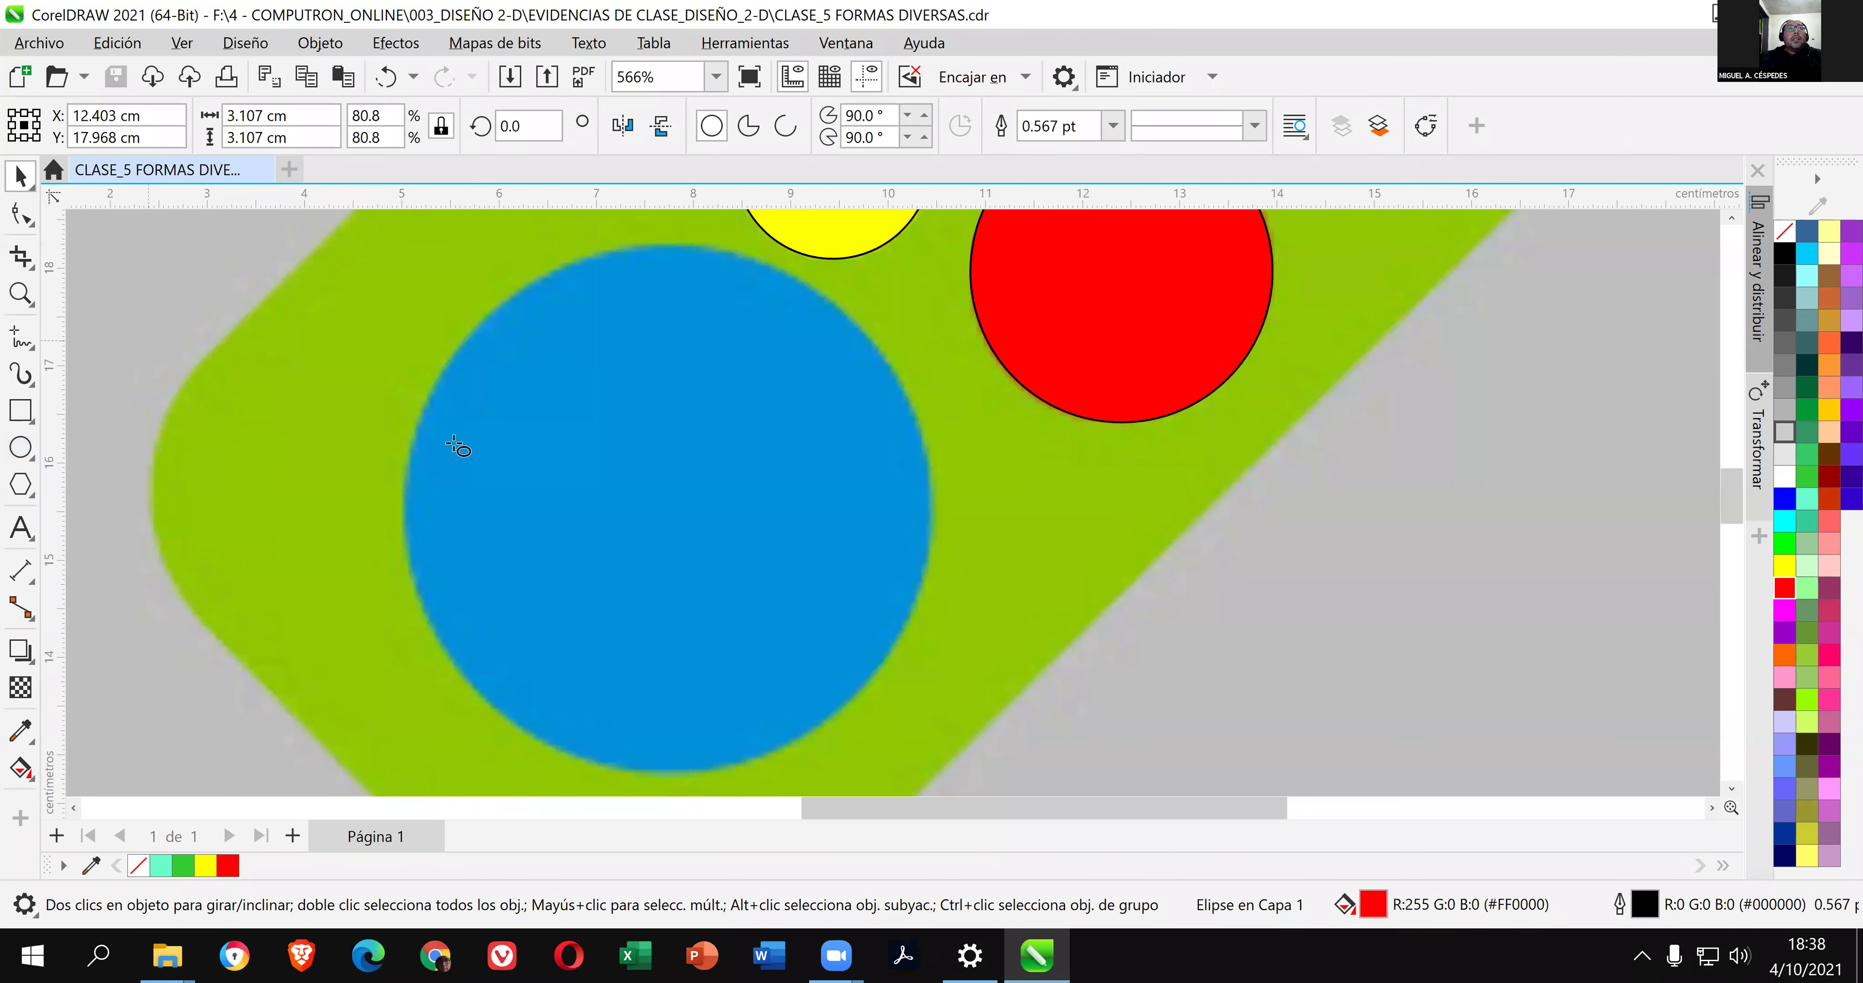
drag(429, 291, 923, 727)
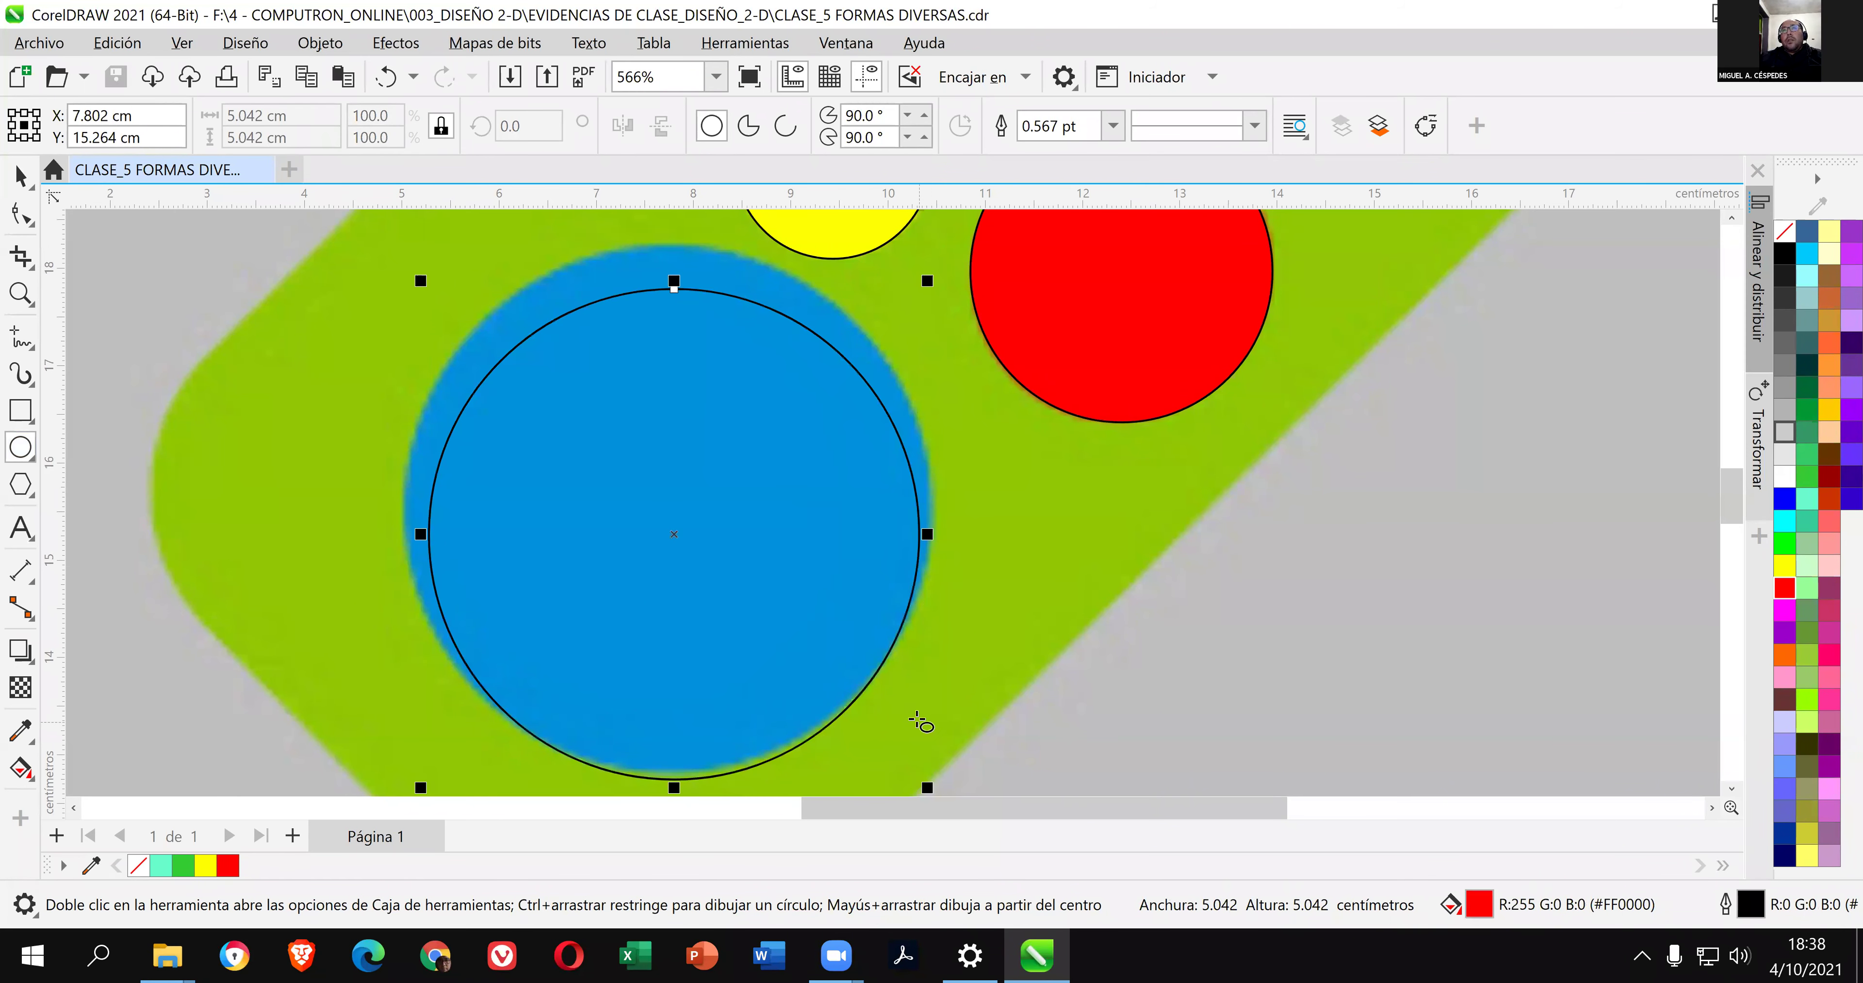
click(23, 187)
drag(553, 363, 541, 333)
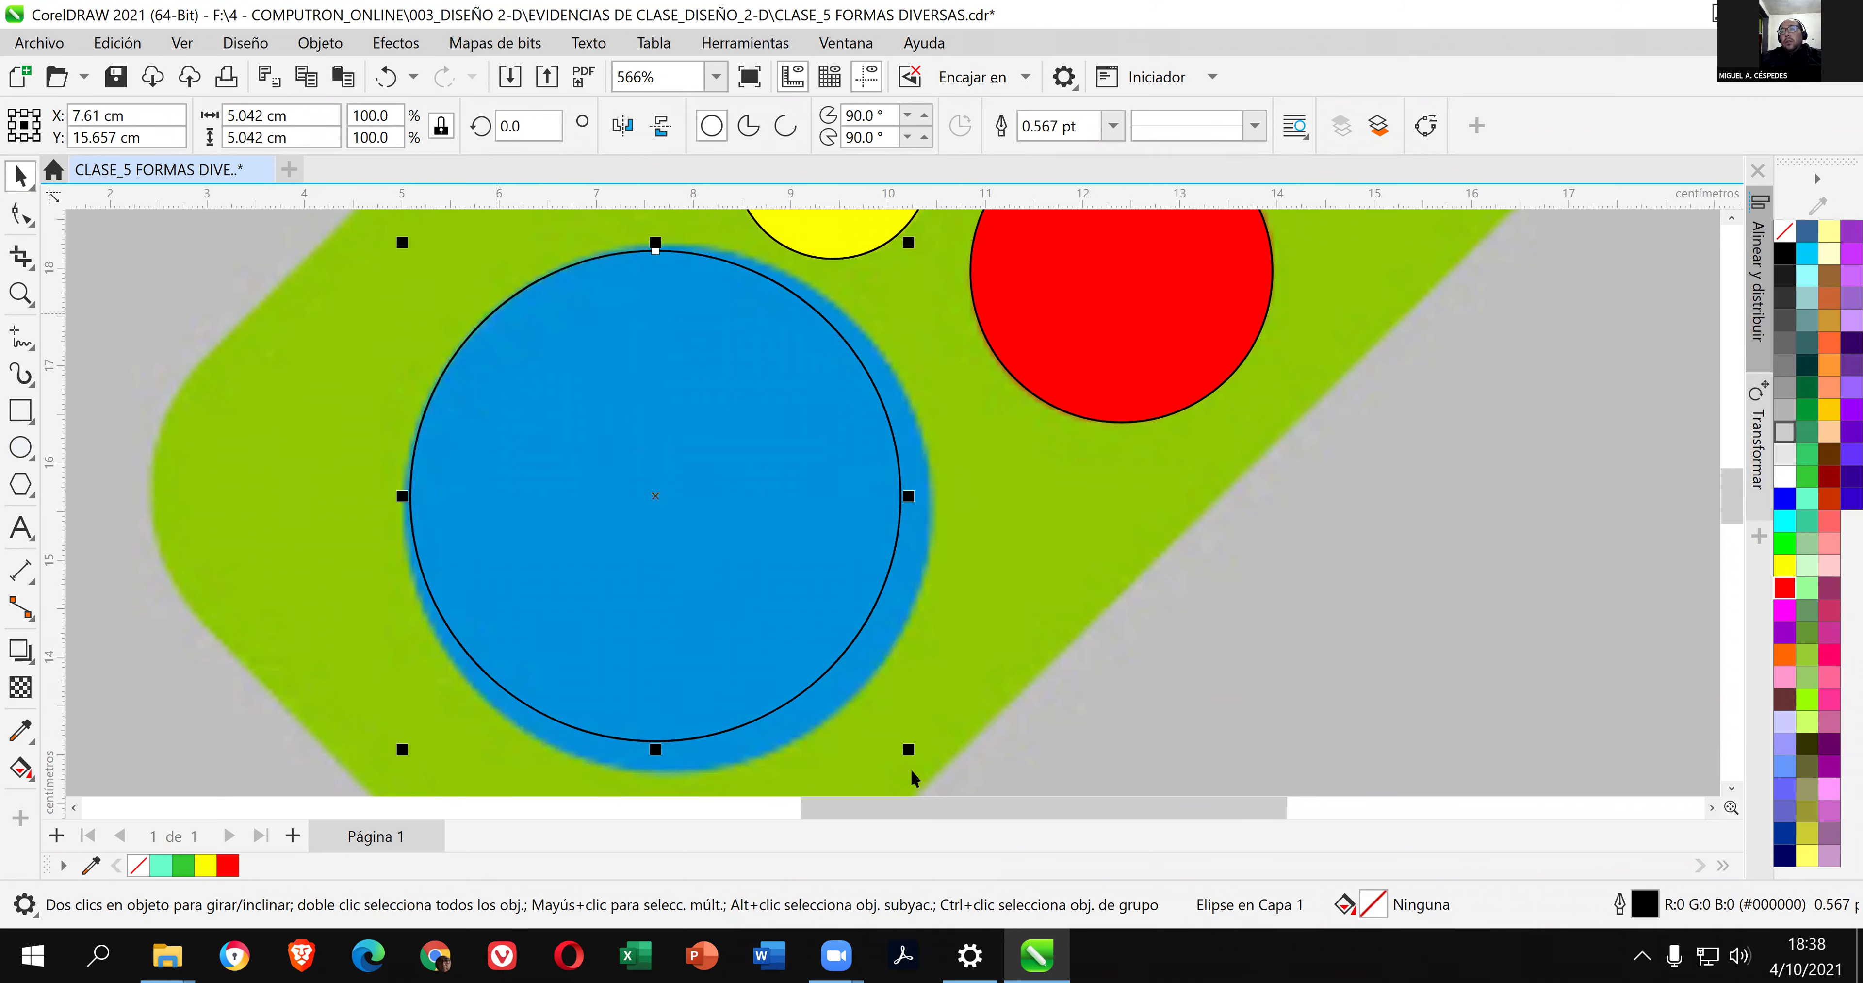
Enlarge the traced circle to about 5.45 cm in diameter so it matches the blue circle's outline.
drag(915, 753, 942, 776)
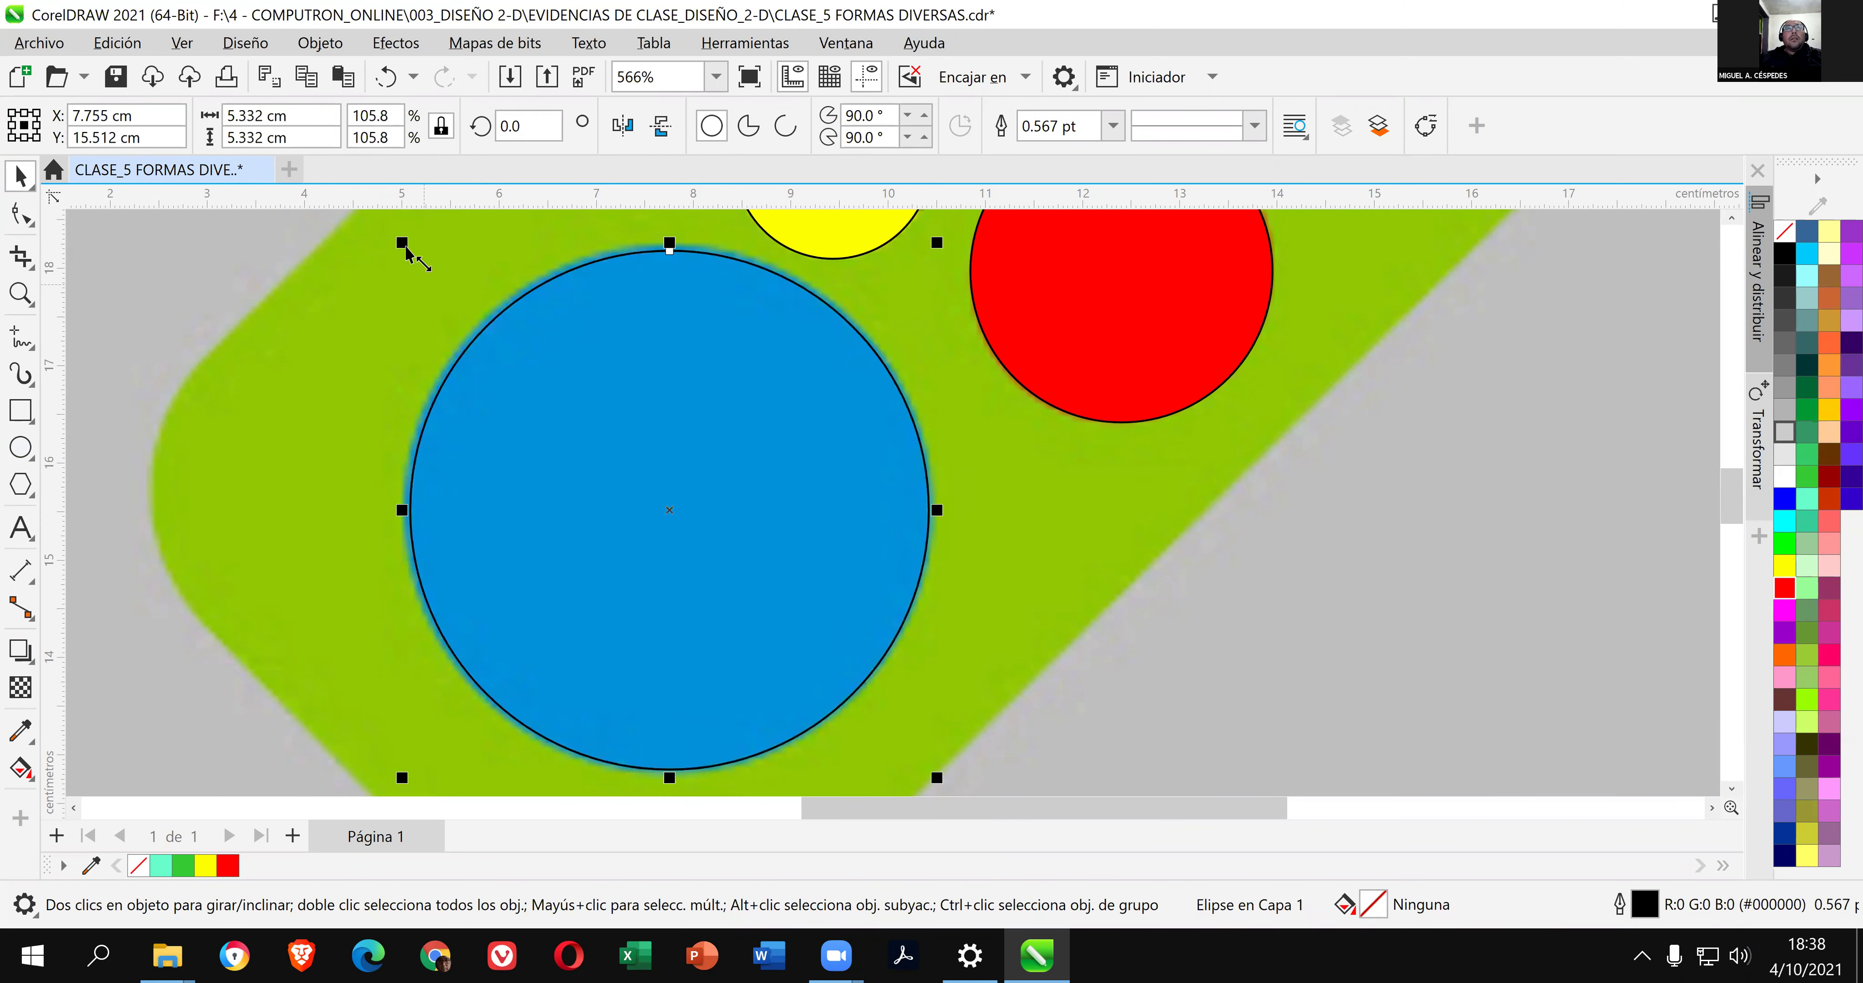
drag(402, 243, 393, 240)
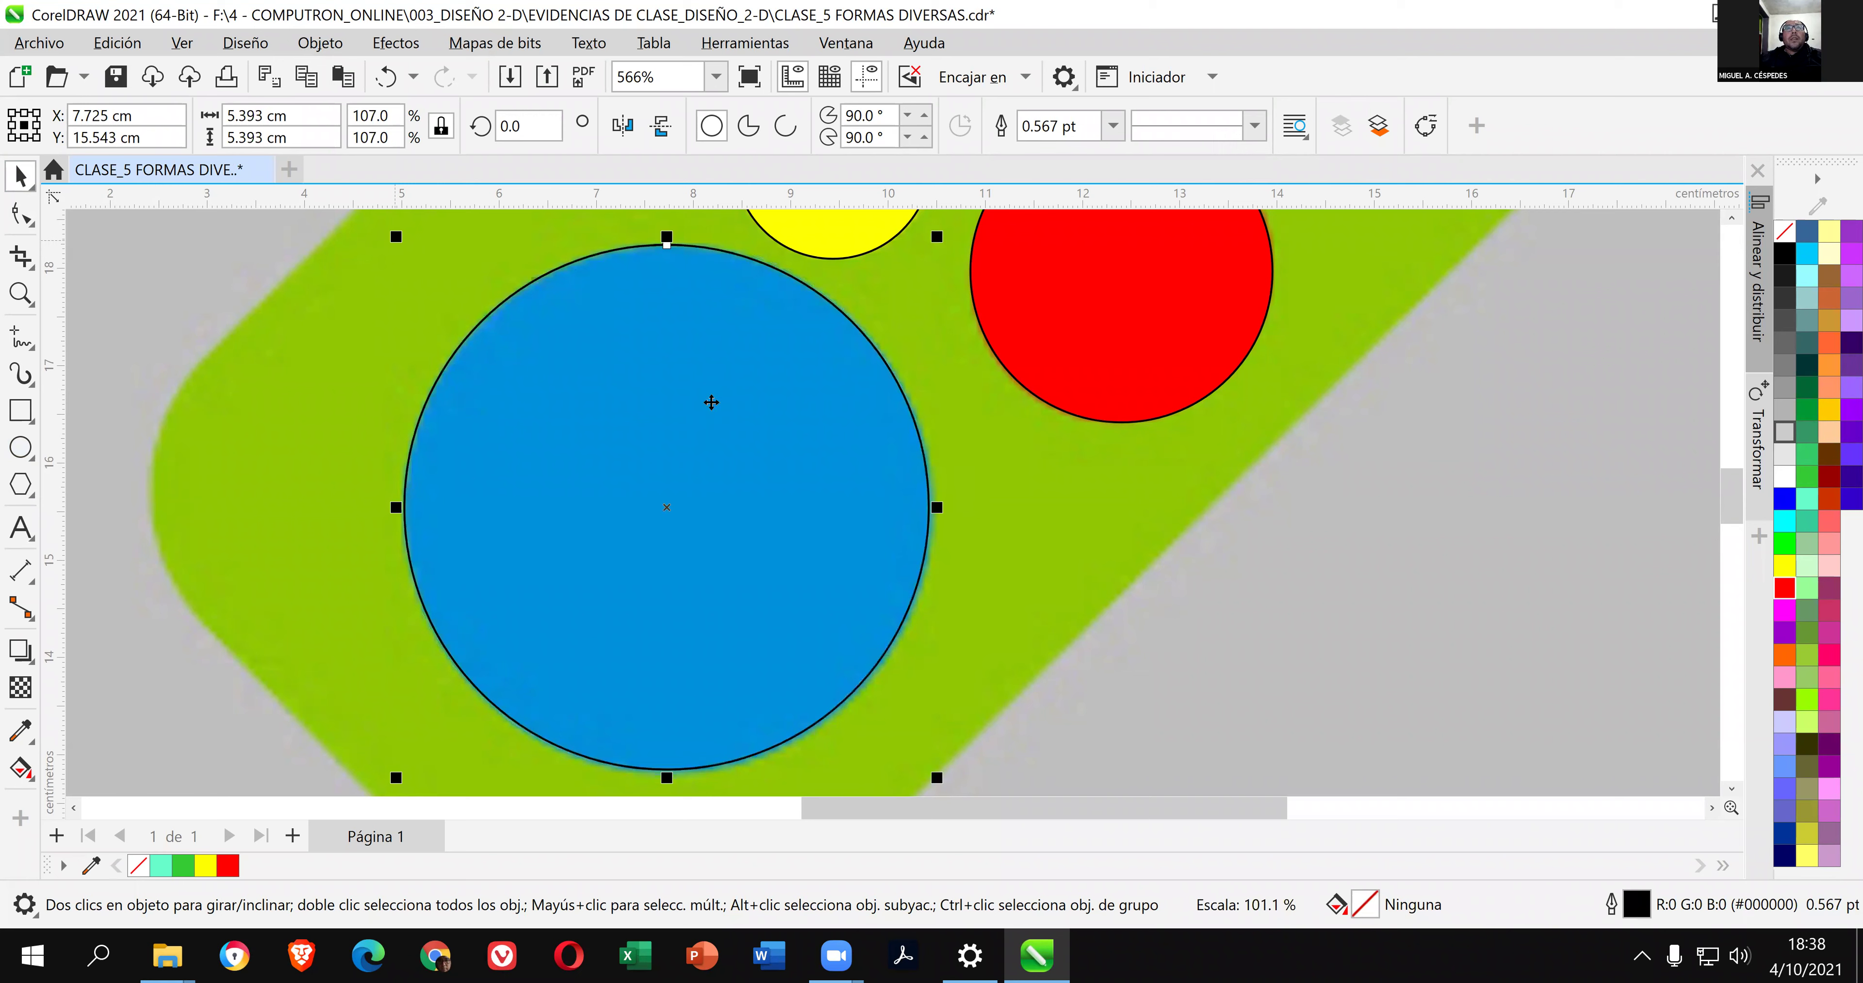
drag(937, 778, 943, 782)
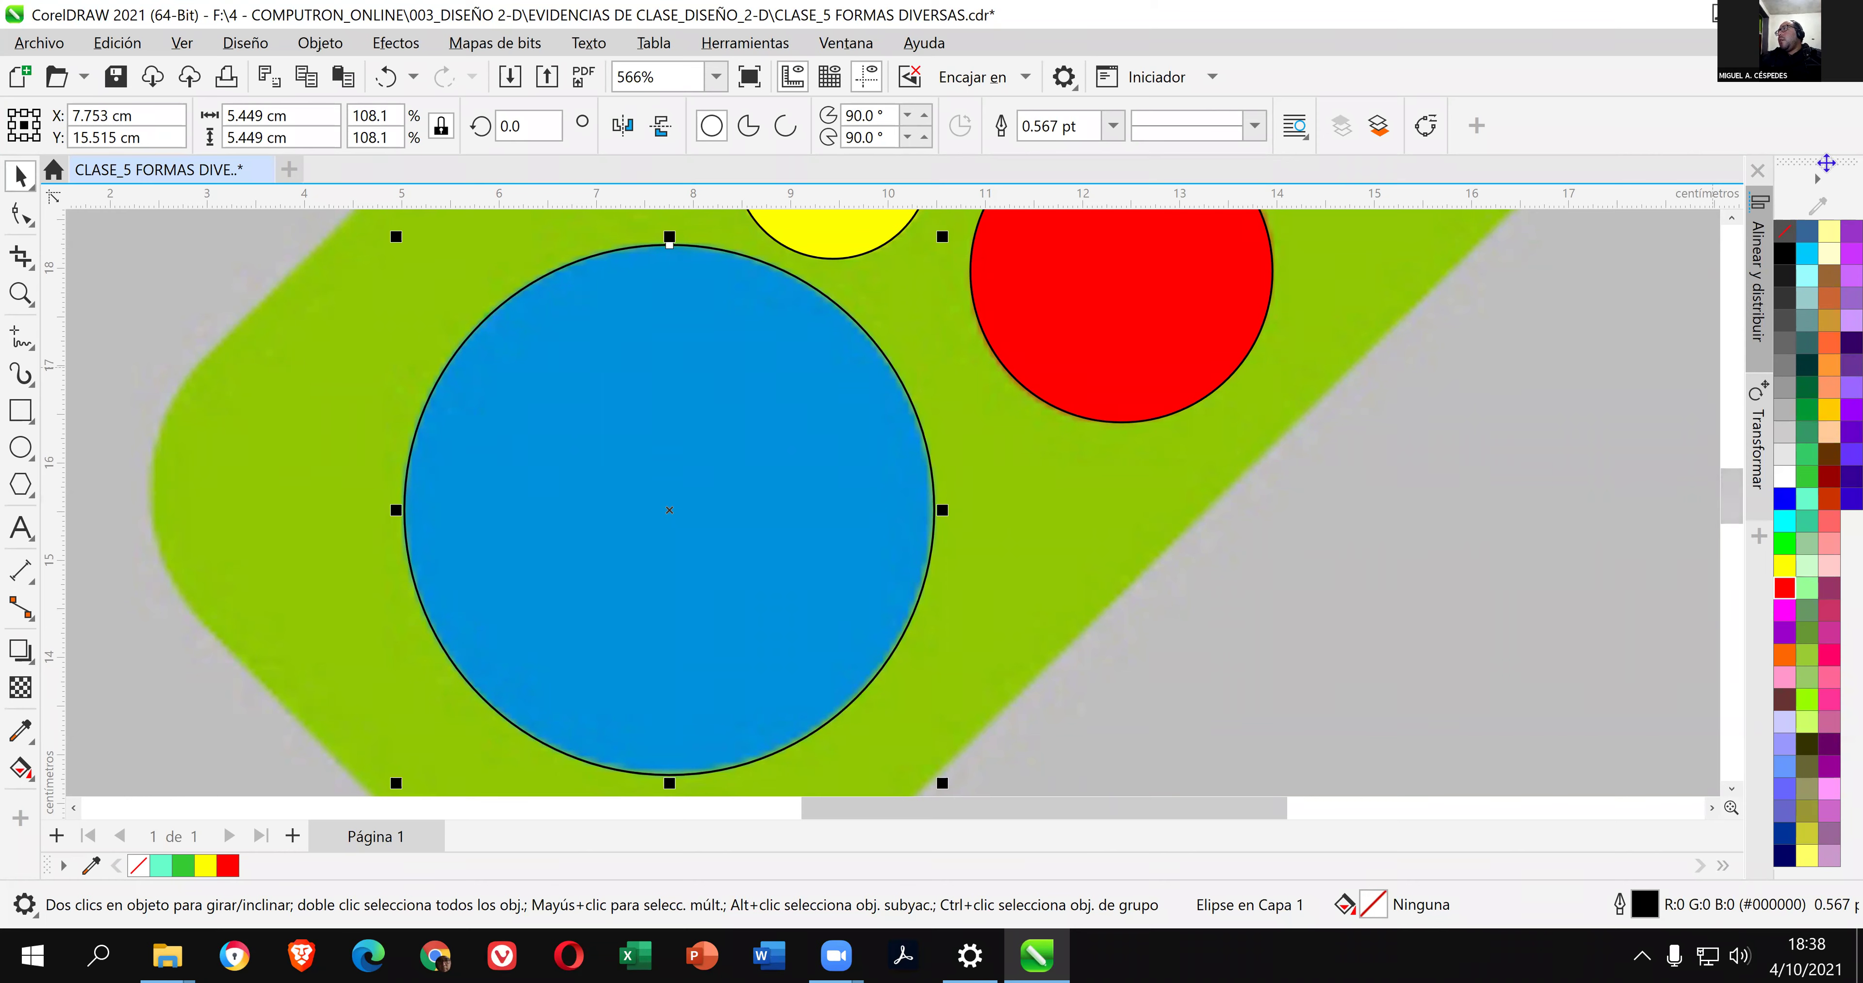
click(883, 421)
click(883, 420)
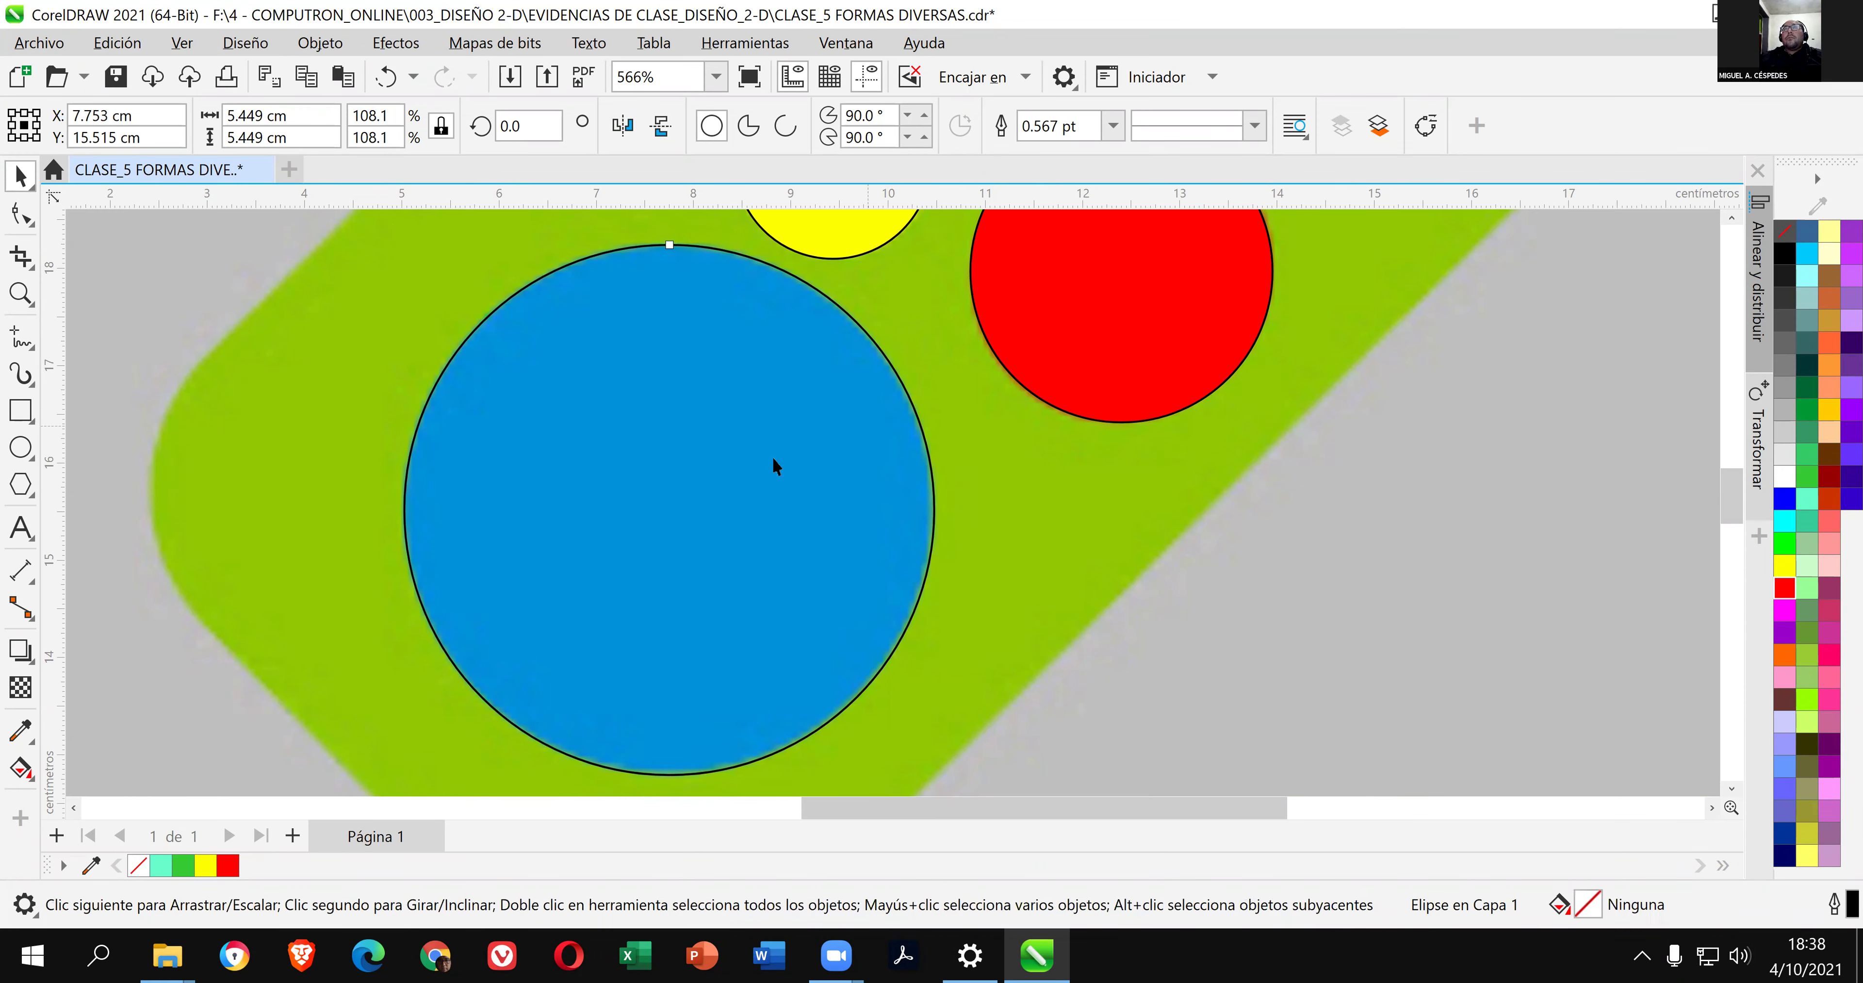
click(681, 486)
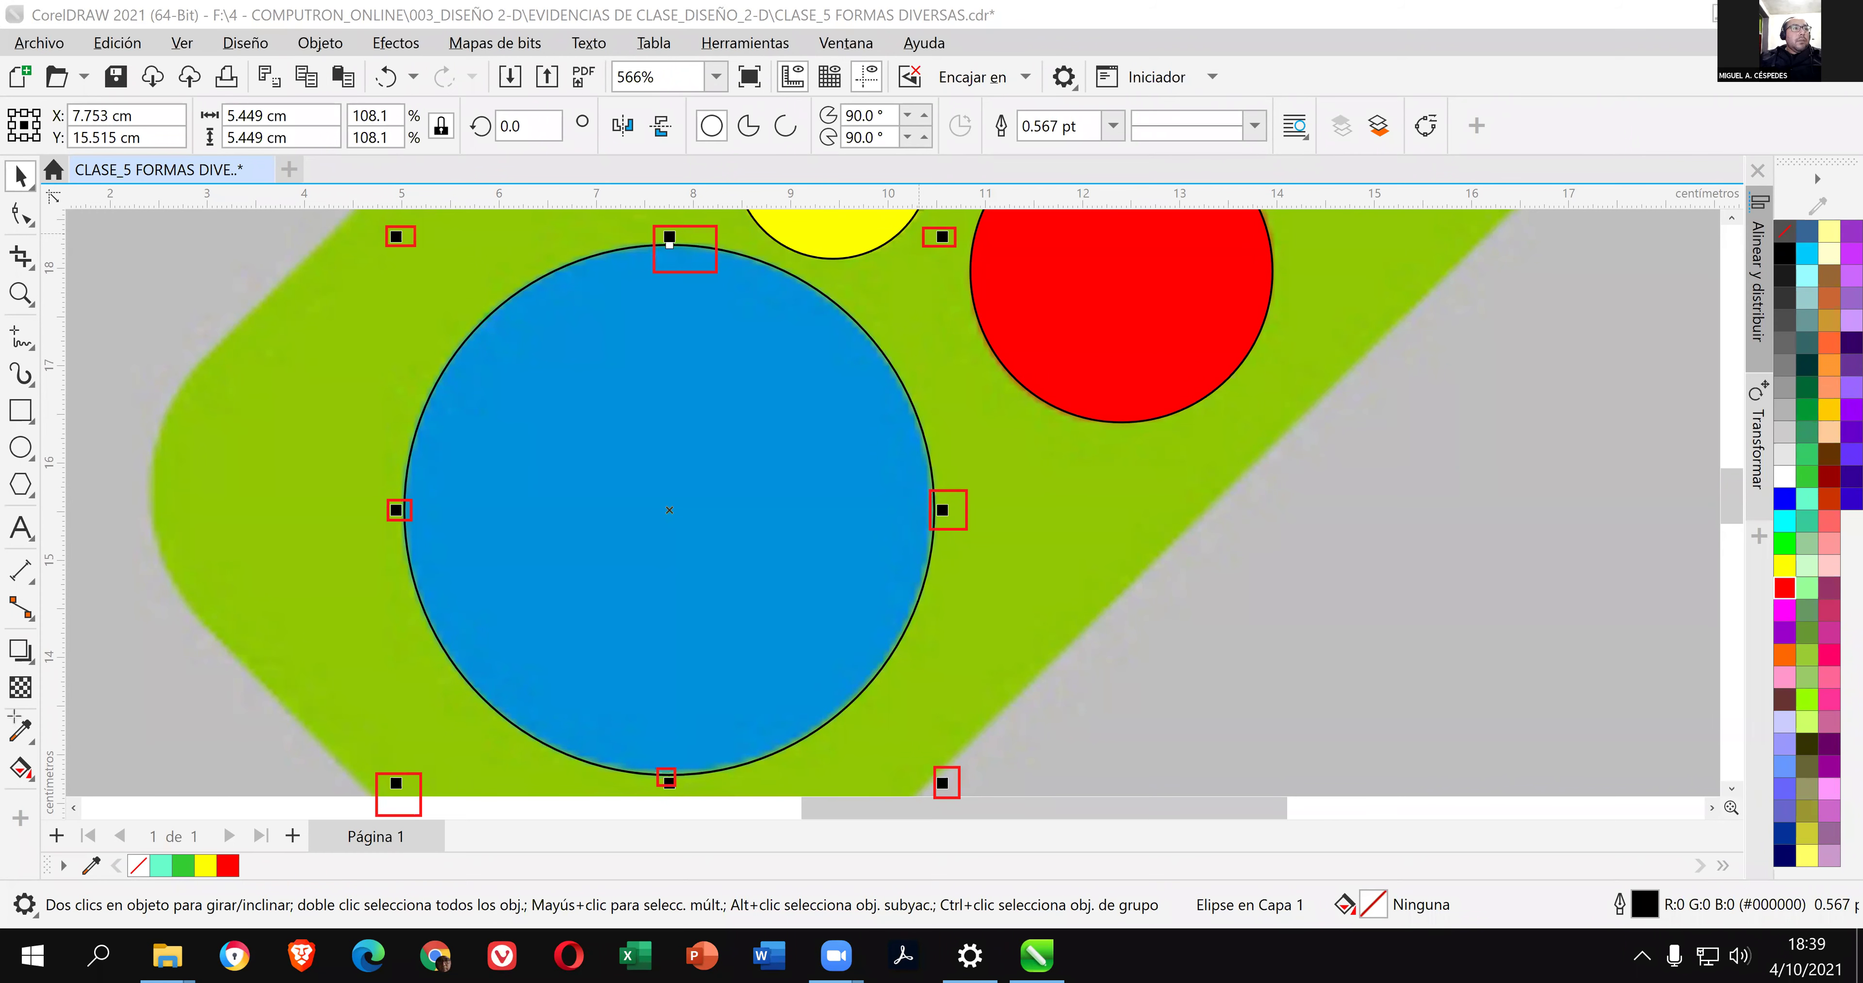
drag(1, 706, 44, 753)
drag(224, 471, 49, 707)
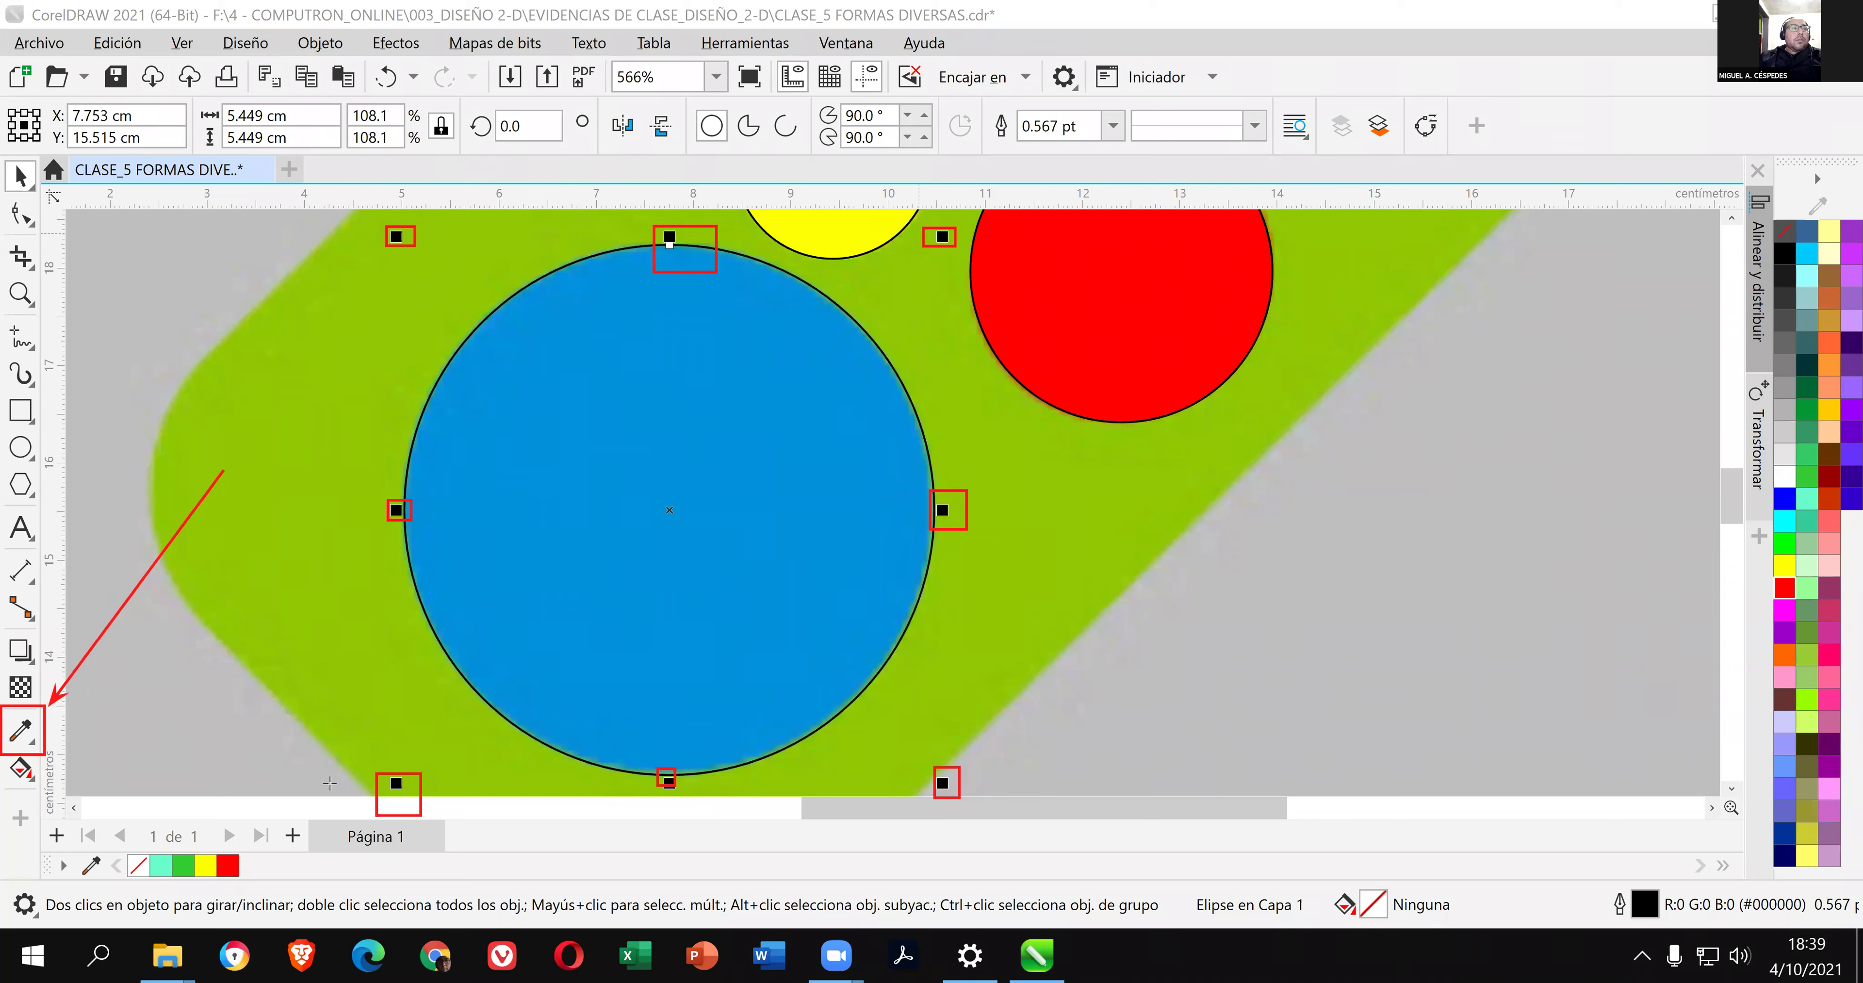
drag(320, 781, 54, 741)
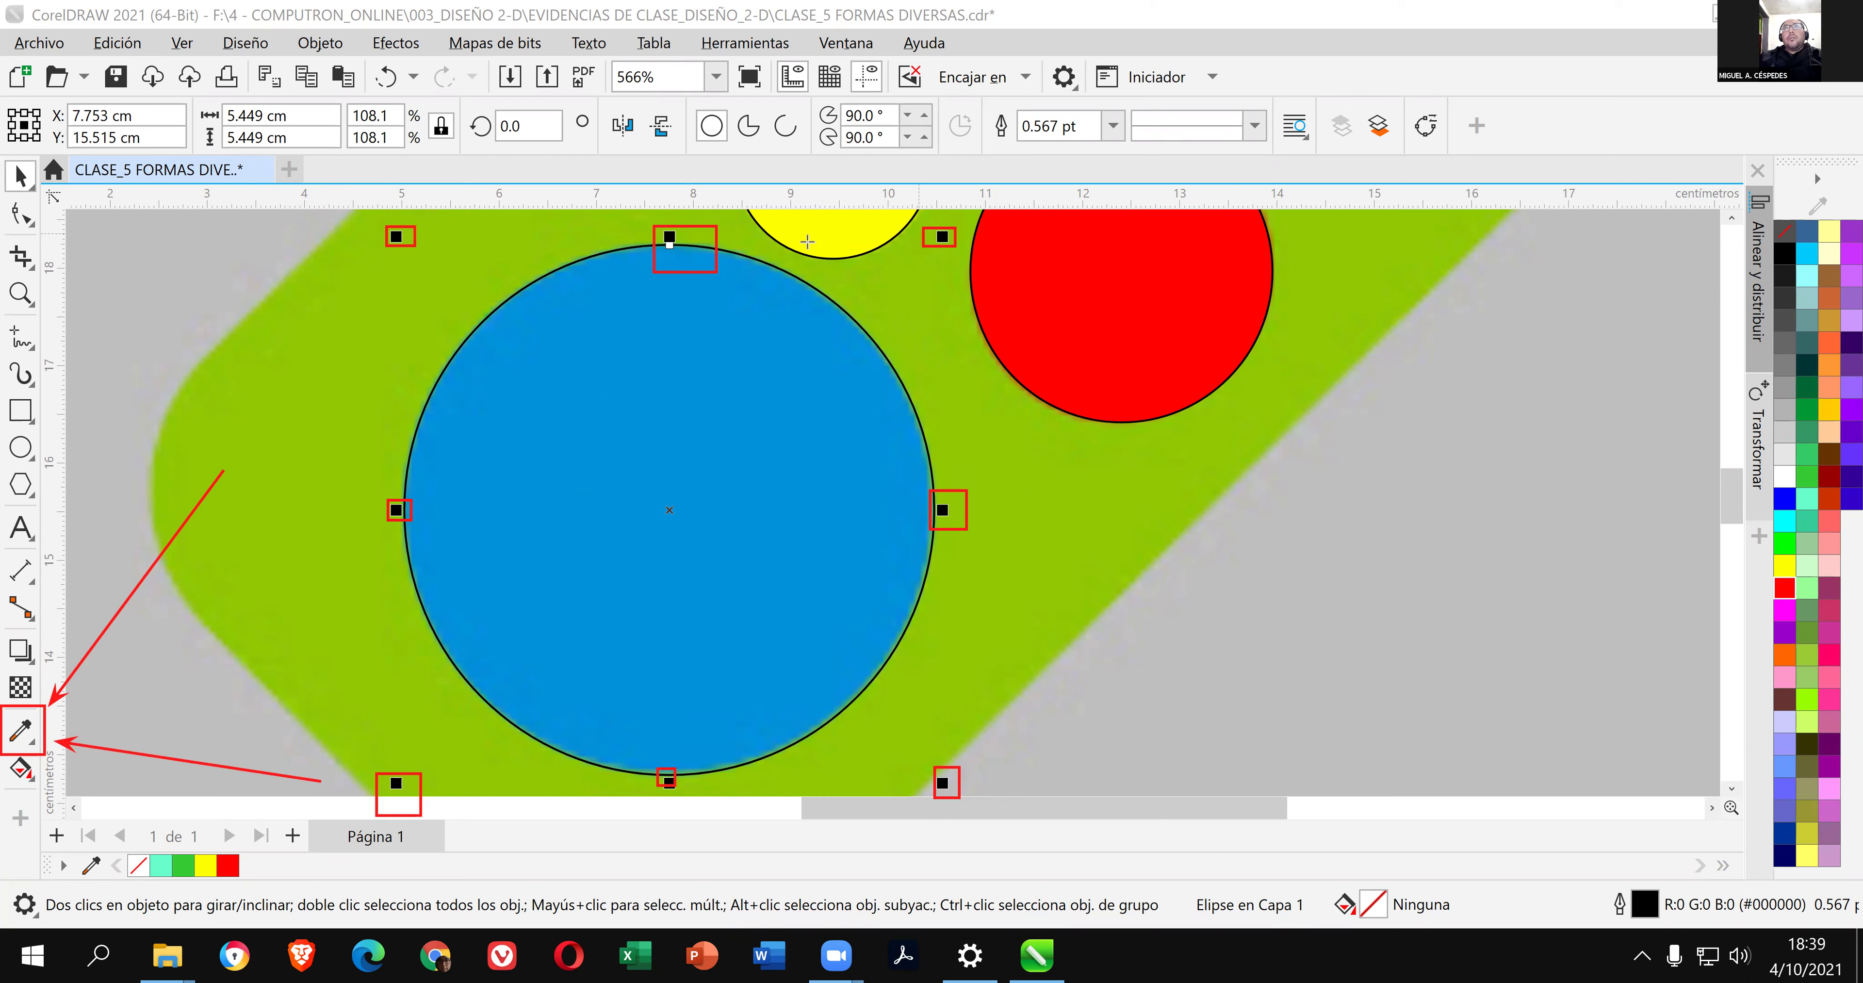
click(33, 743)
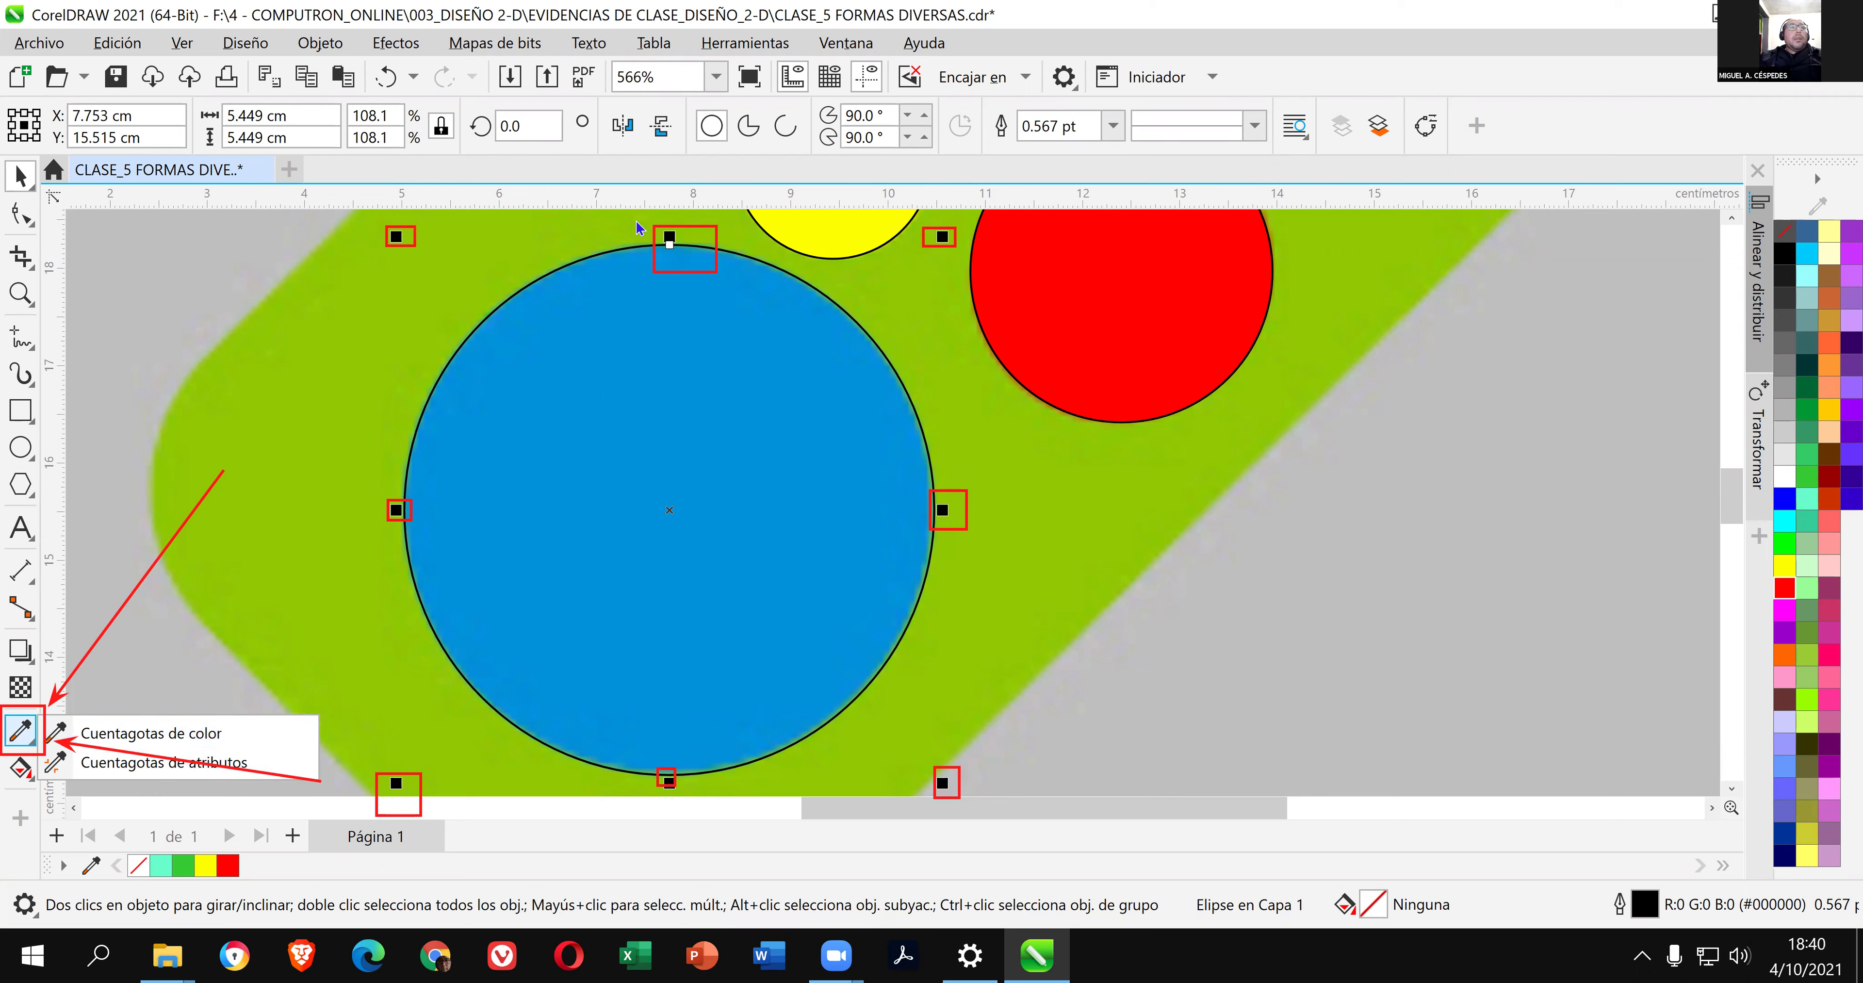
key(ctrl+z)
key(ctrl+z)
key(ctrl+z)
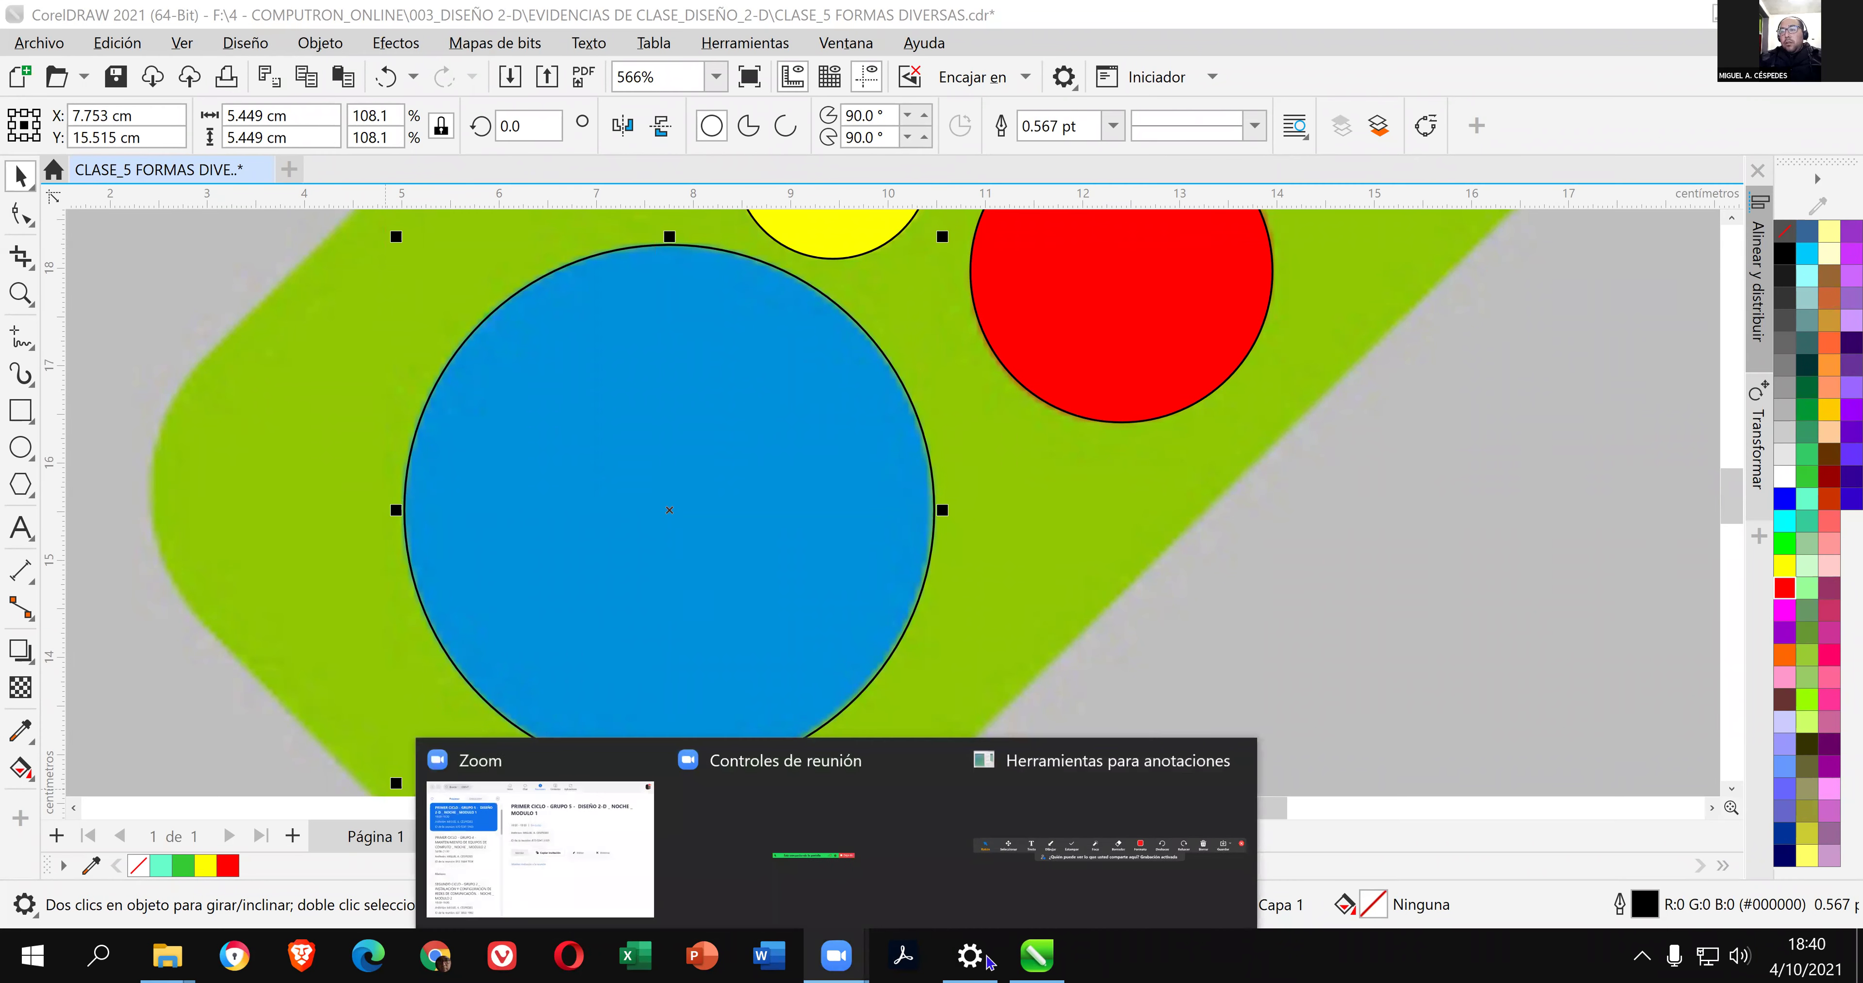
mouse_move(985, 961)
click(1093, 764)
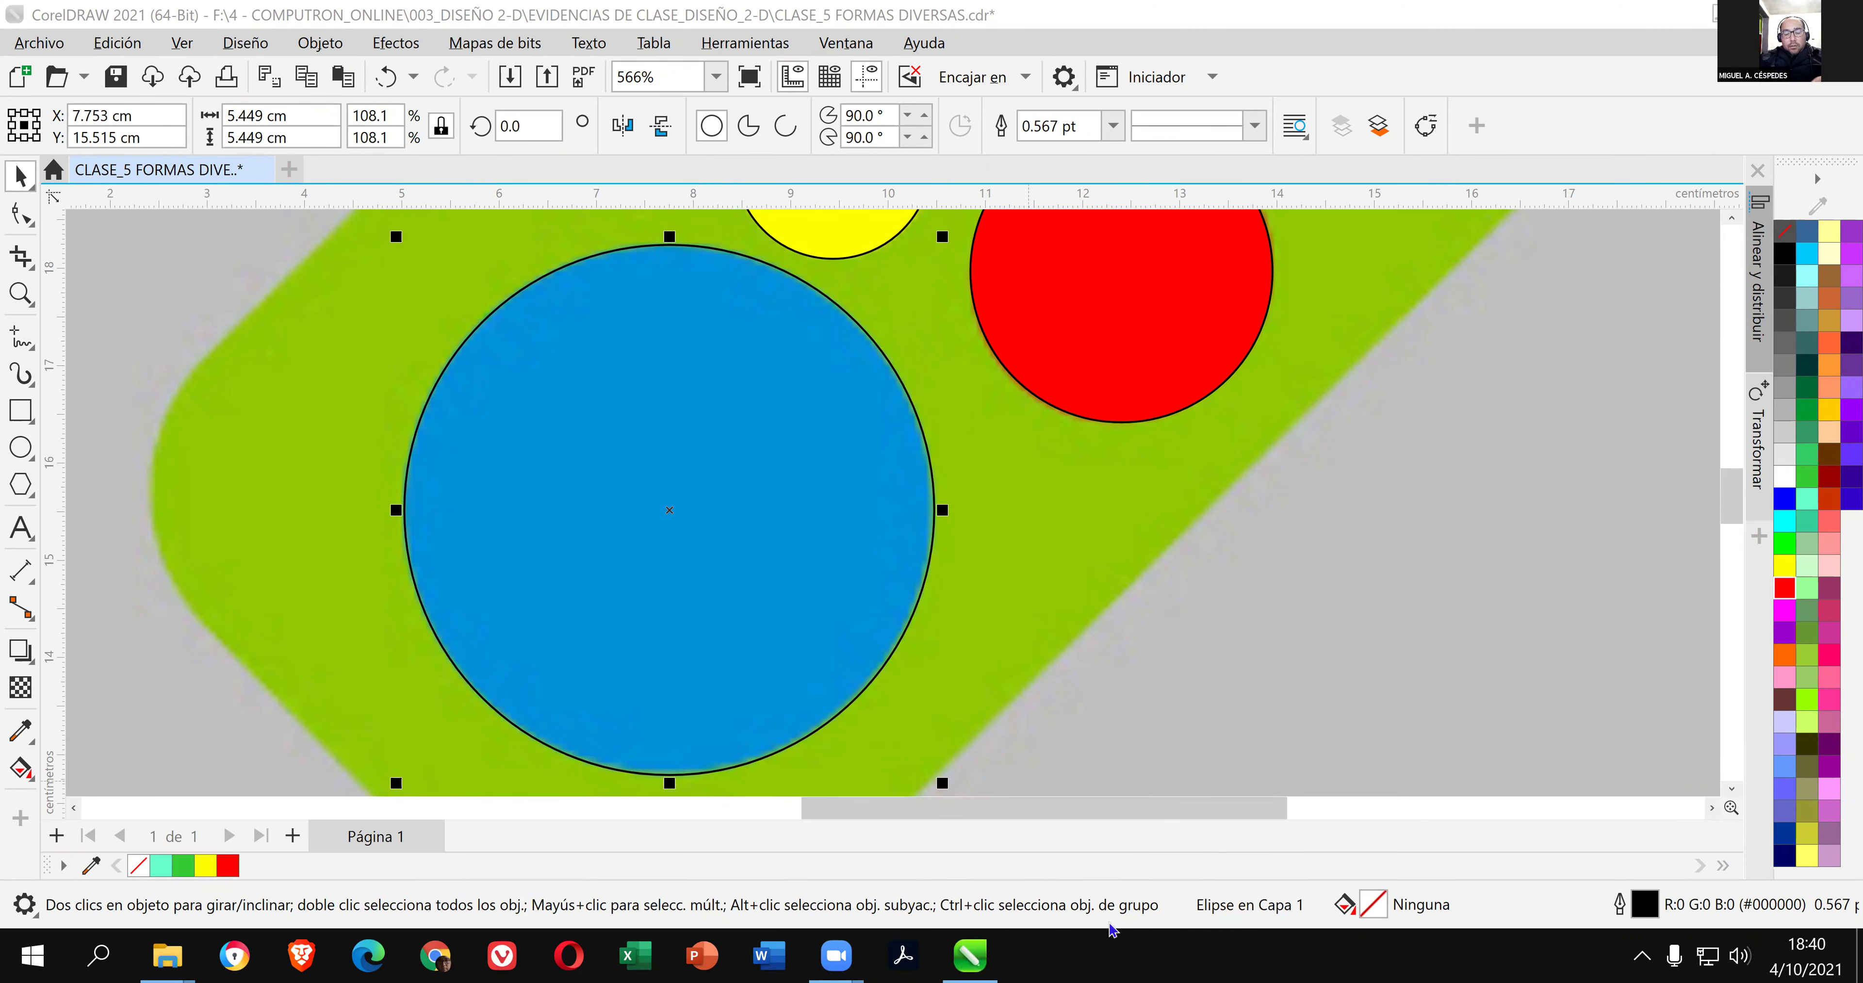
Switch to Recorte y anotación and capture the open Eyedropper tool flyout with a snip delayed by 10 seconds.
key(super)
text(RE)
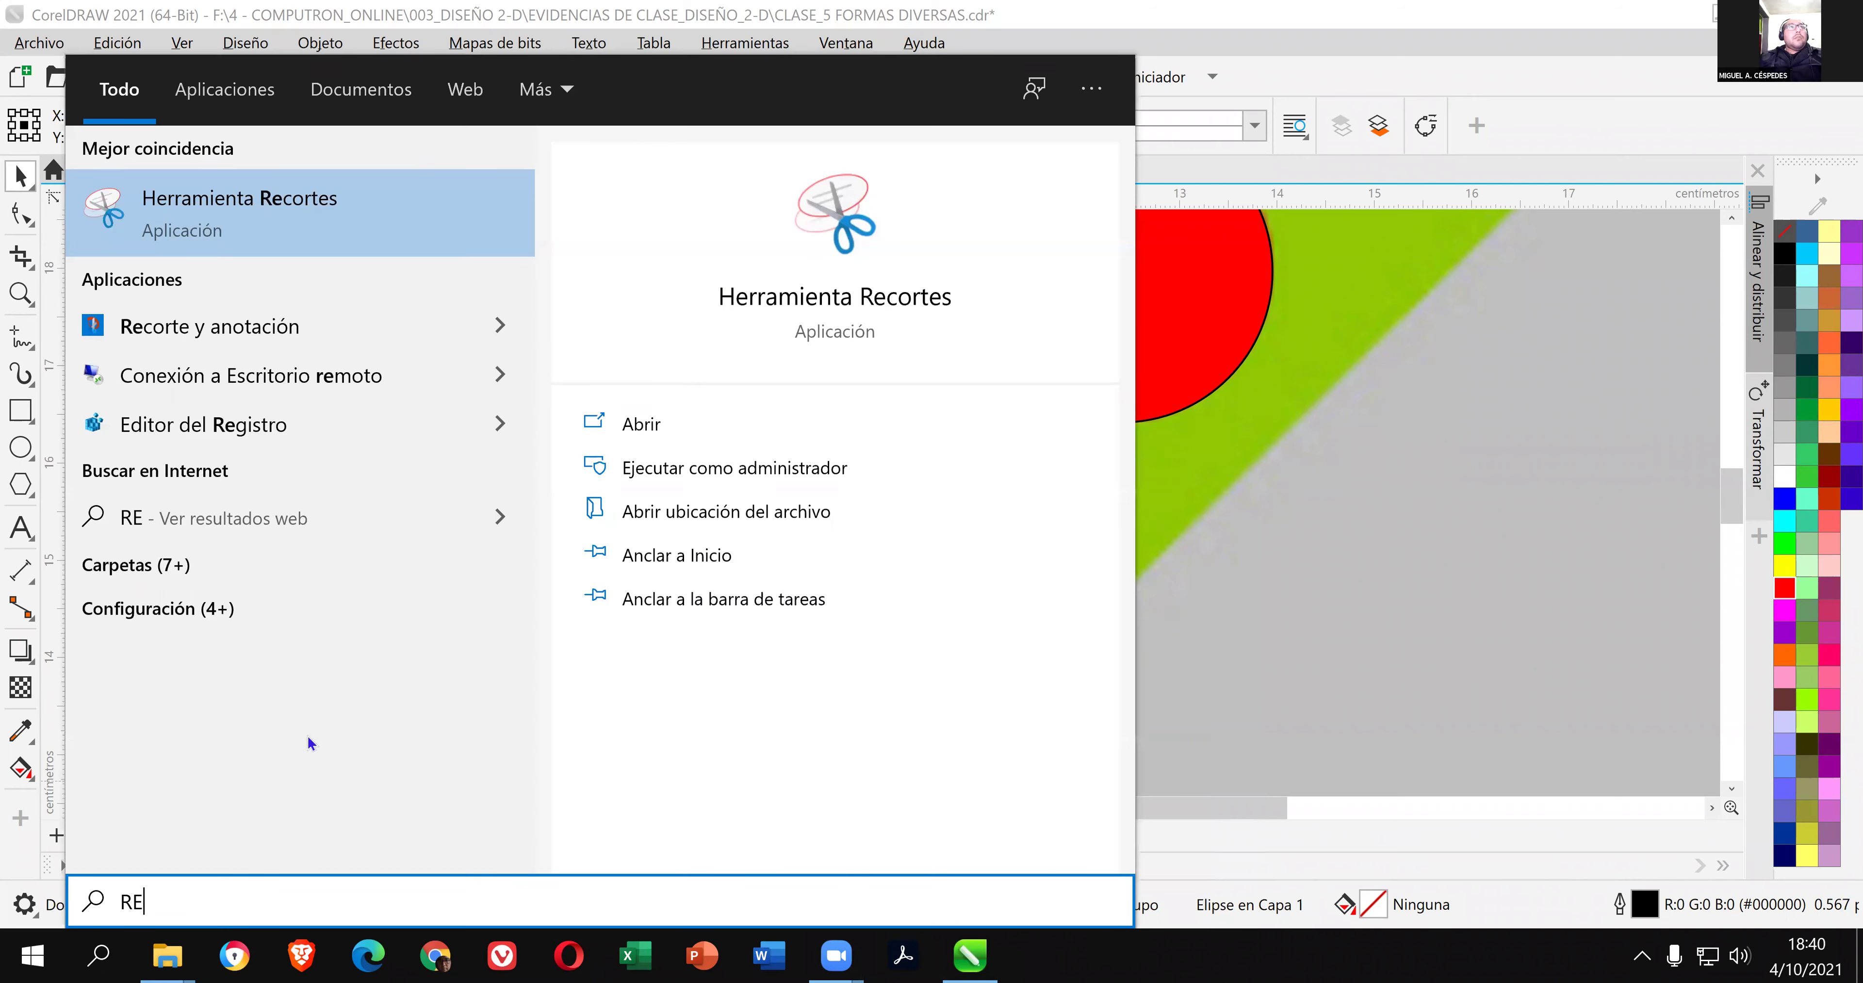
click(397, 337)
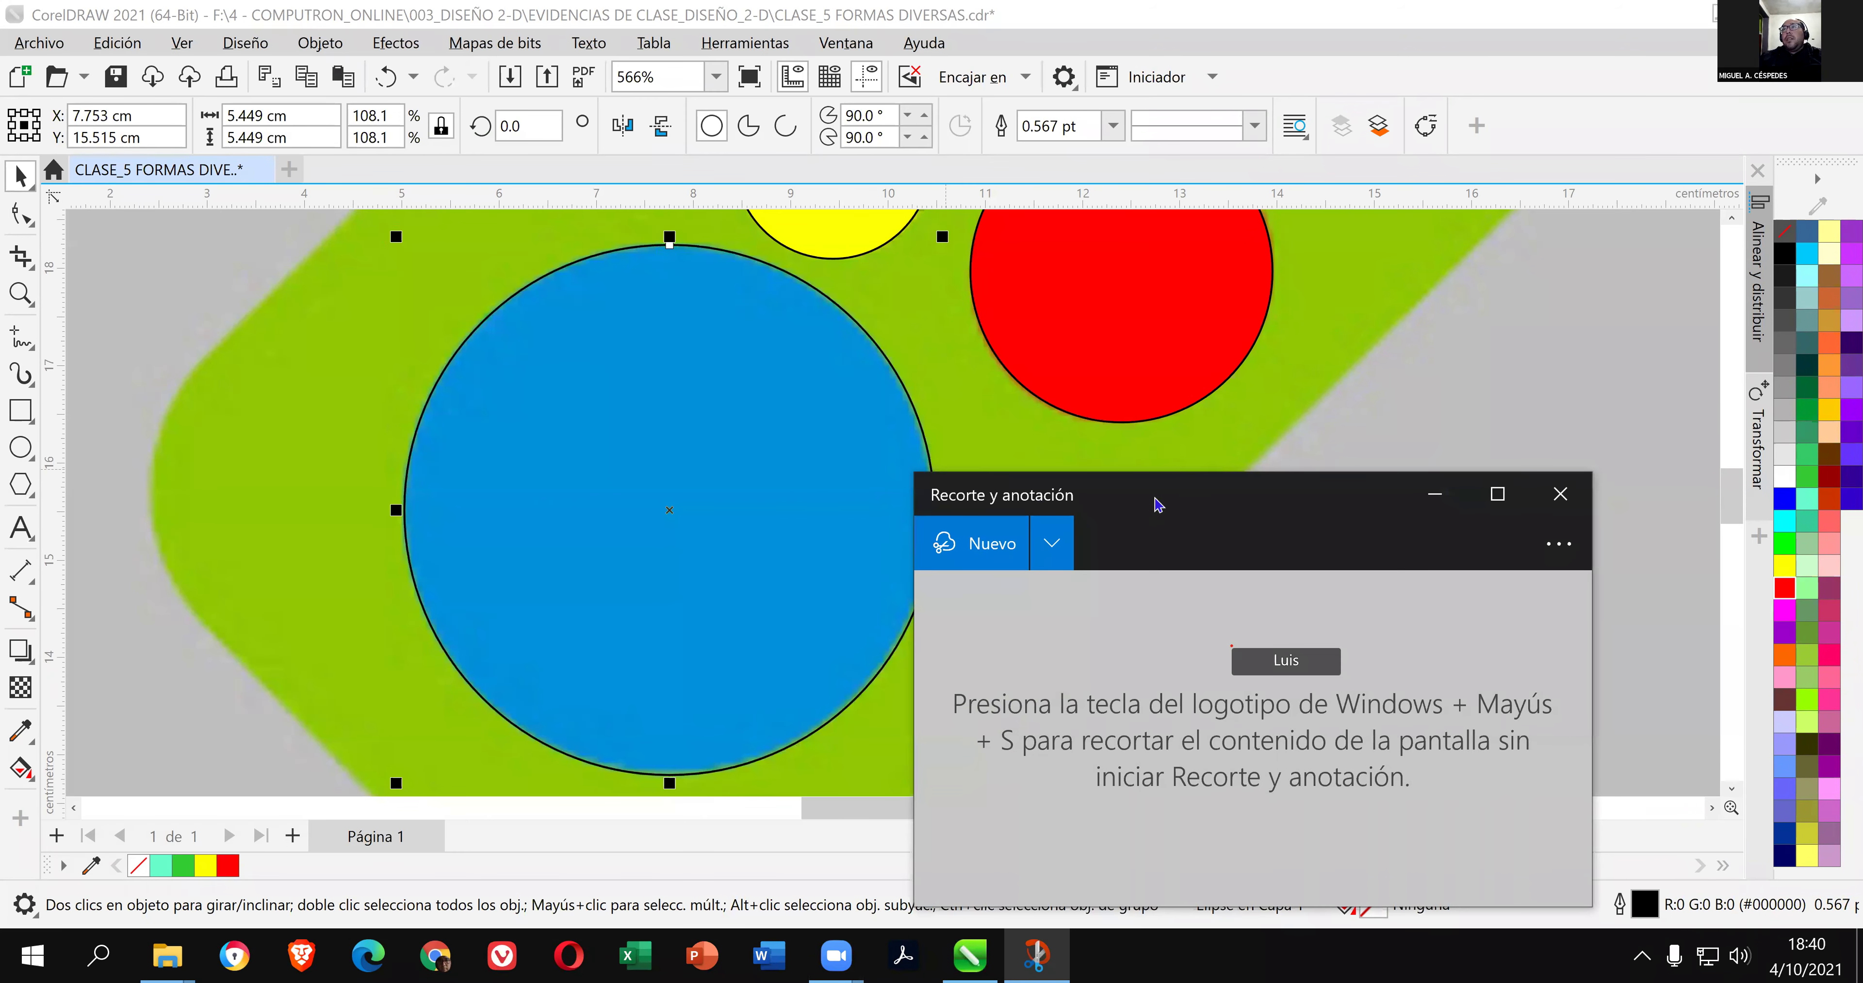
drag(1165, 486, 1195, 323)
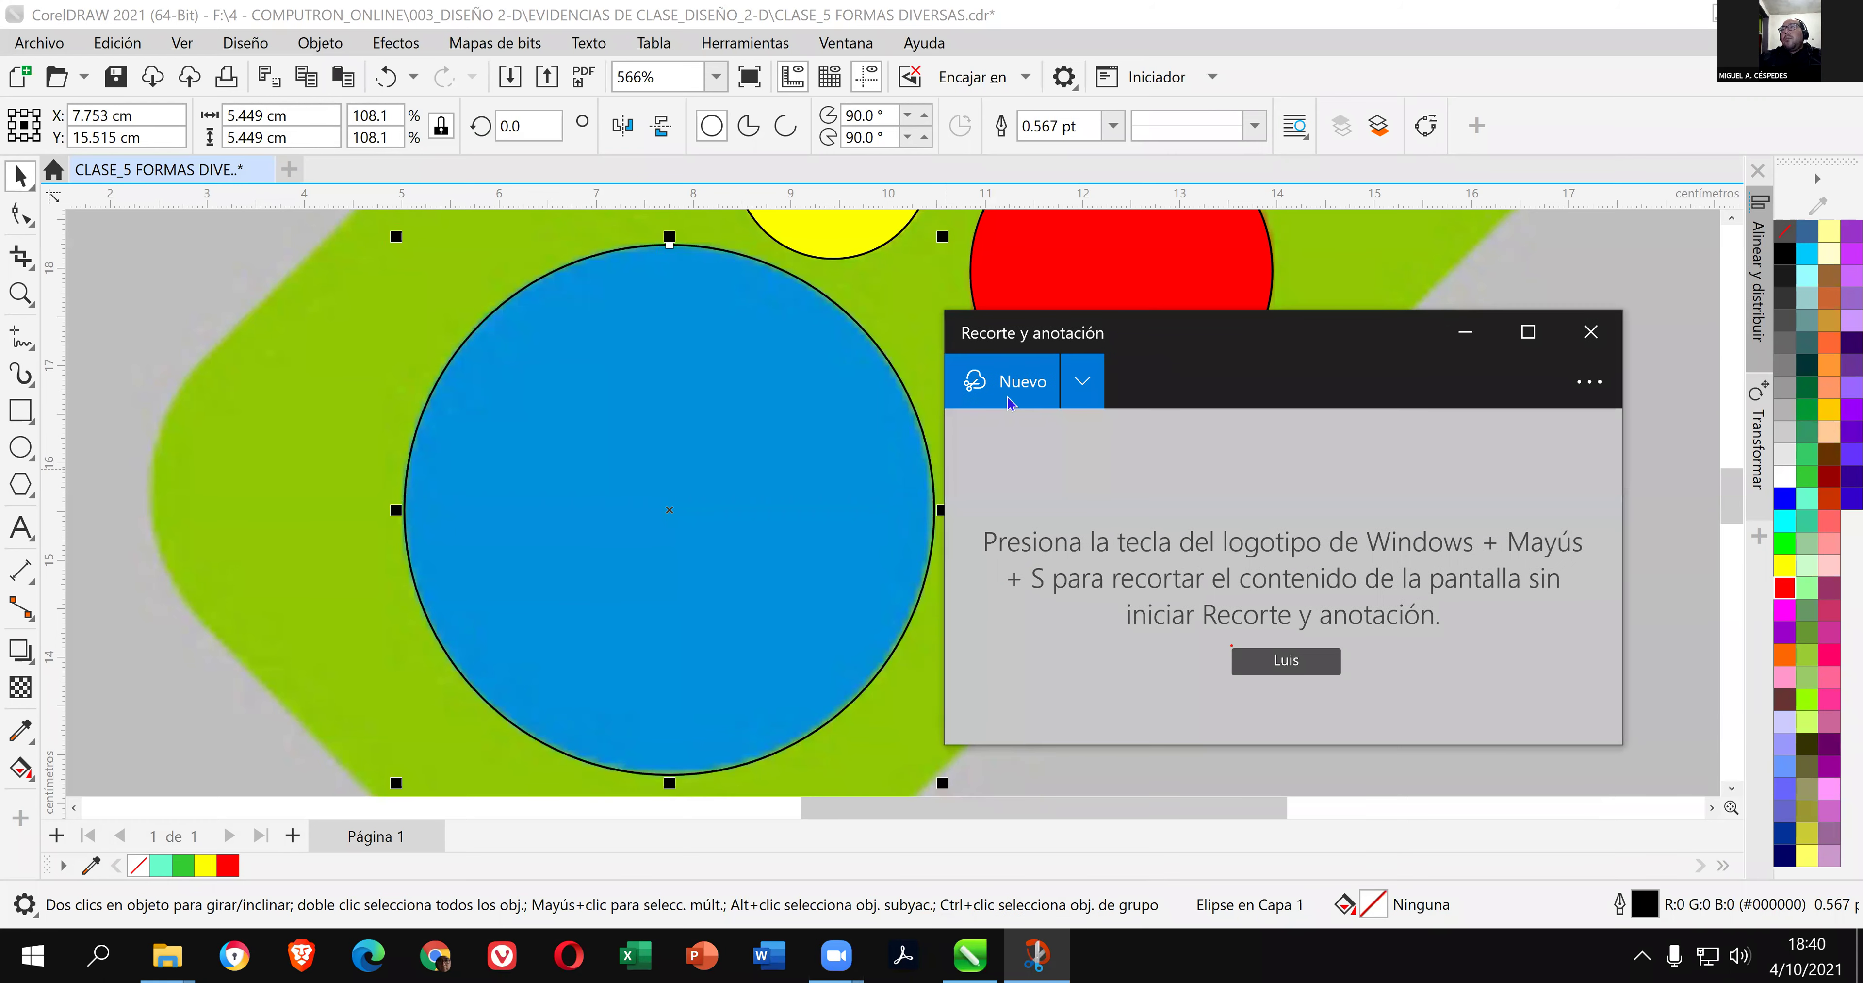
click(1080, 382)
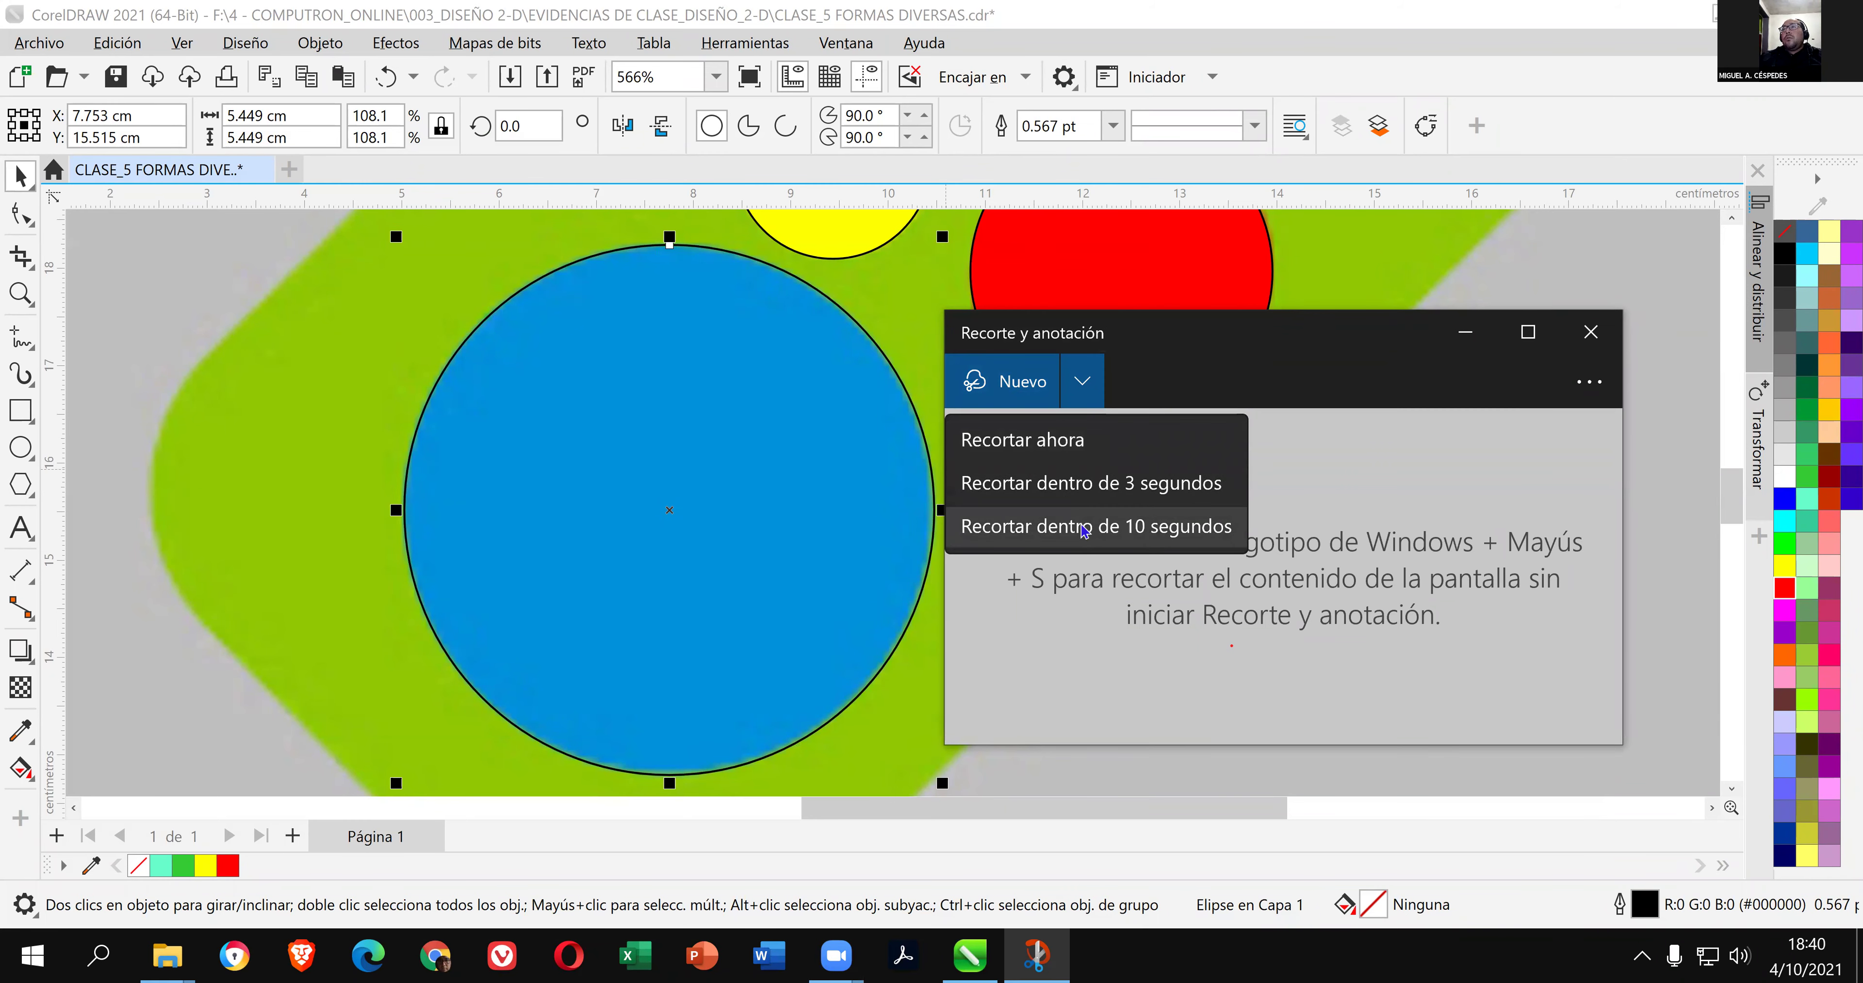
click(1085, 530)
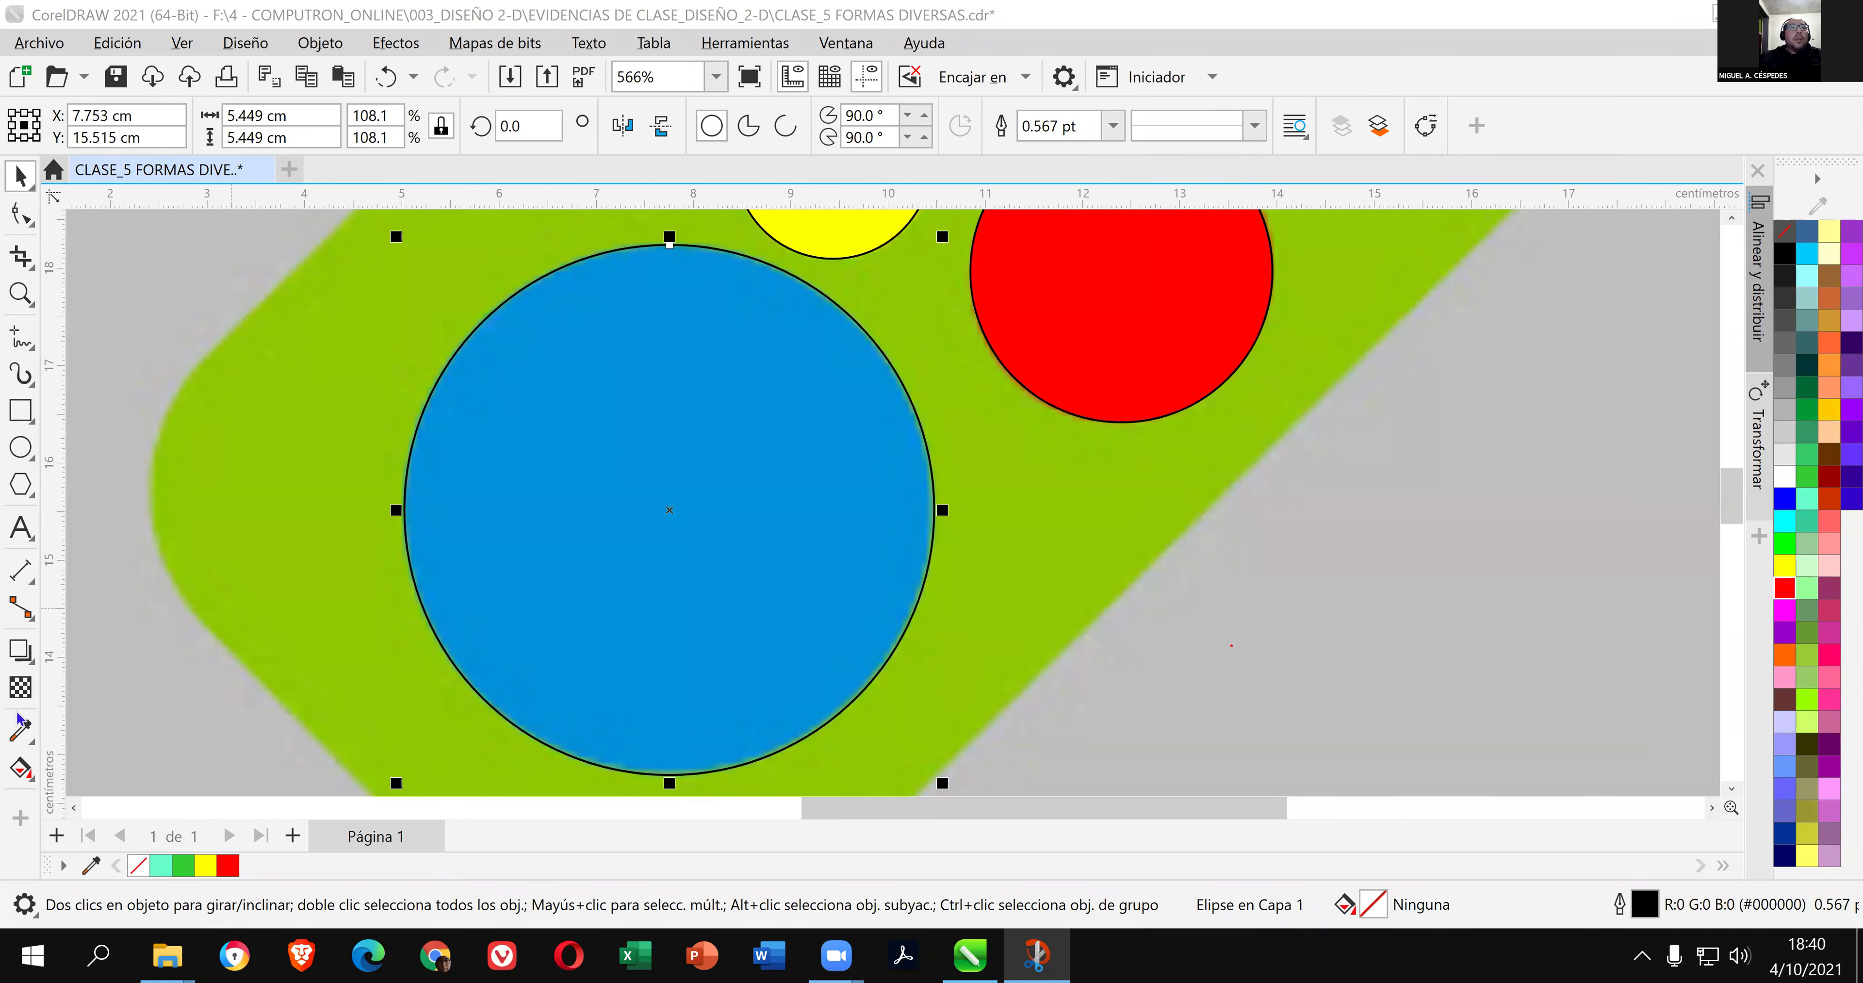
click(33, 746)
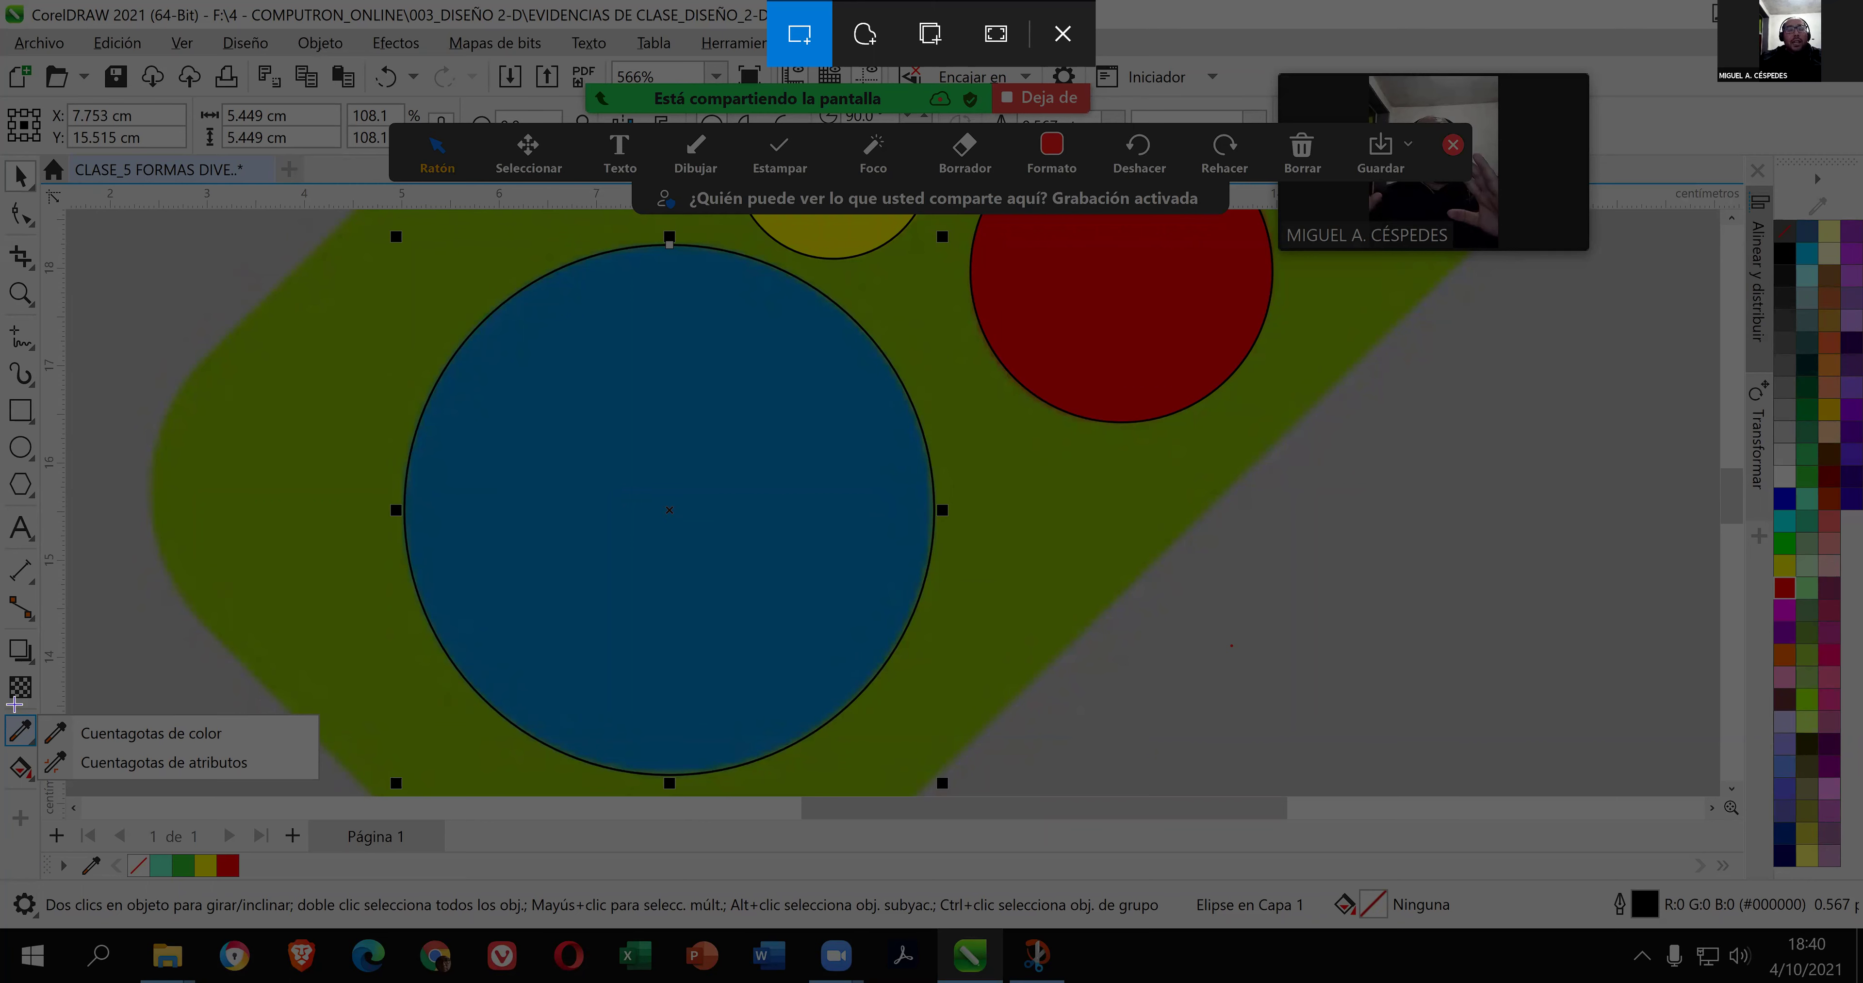
mouse_move(1, 705)
mouse_down()
mouse_move(297, 735)
mouse_move(329, 757)
mouse_move(329, 793)
mouse_up()
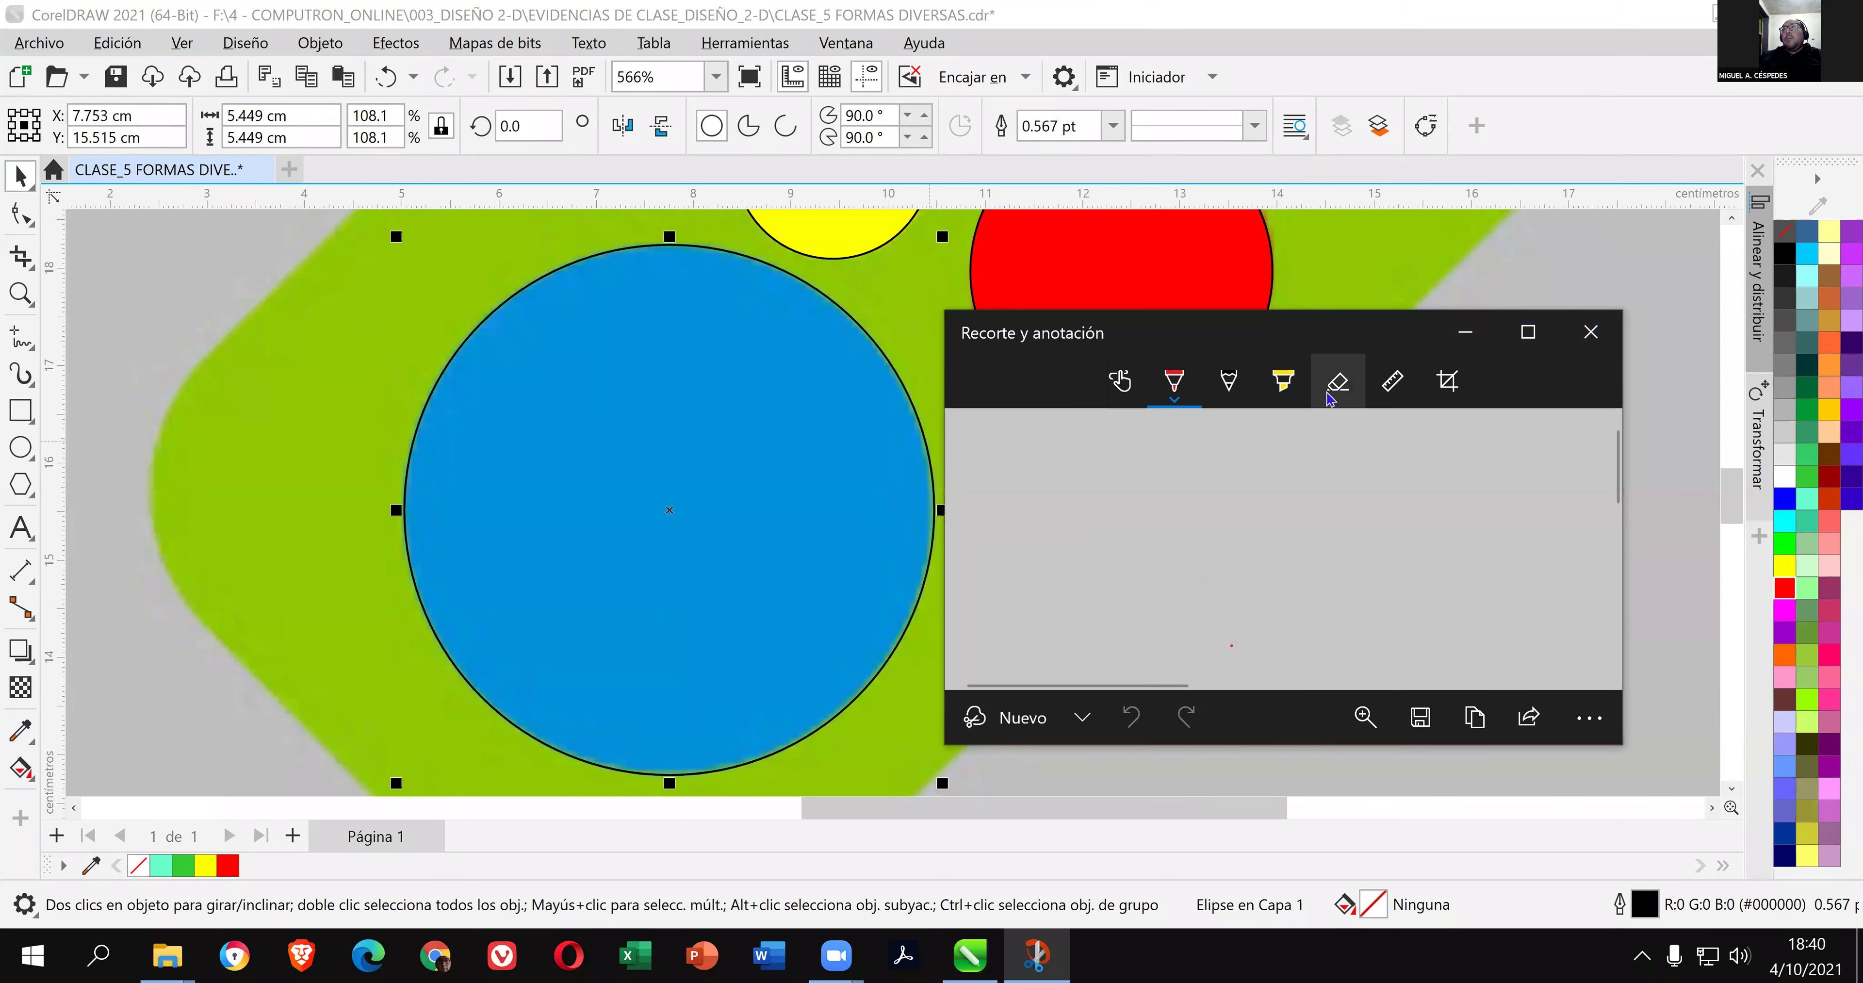
Save the snip to the desktop as the JPG file 01 and close Recorte y anotación.
click(1421, 718)
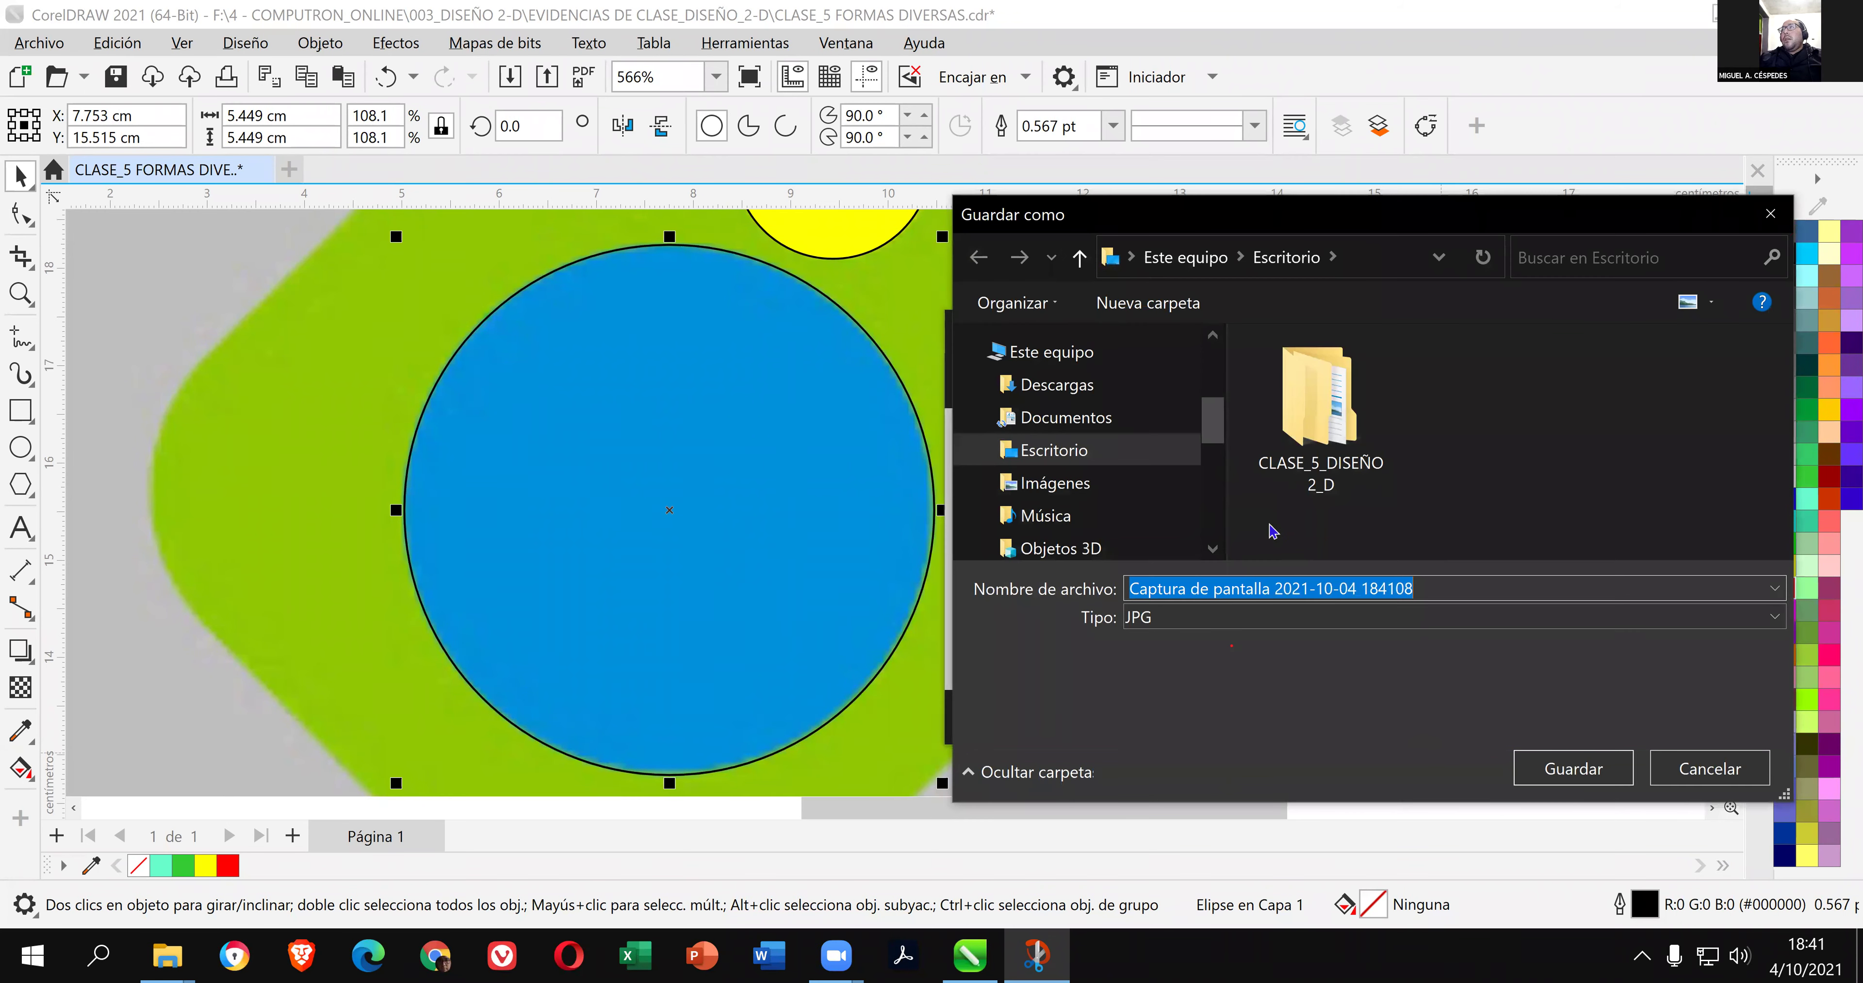
text(0)
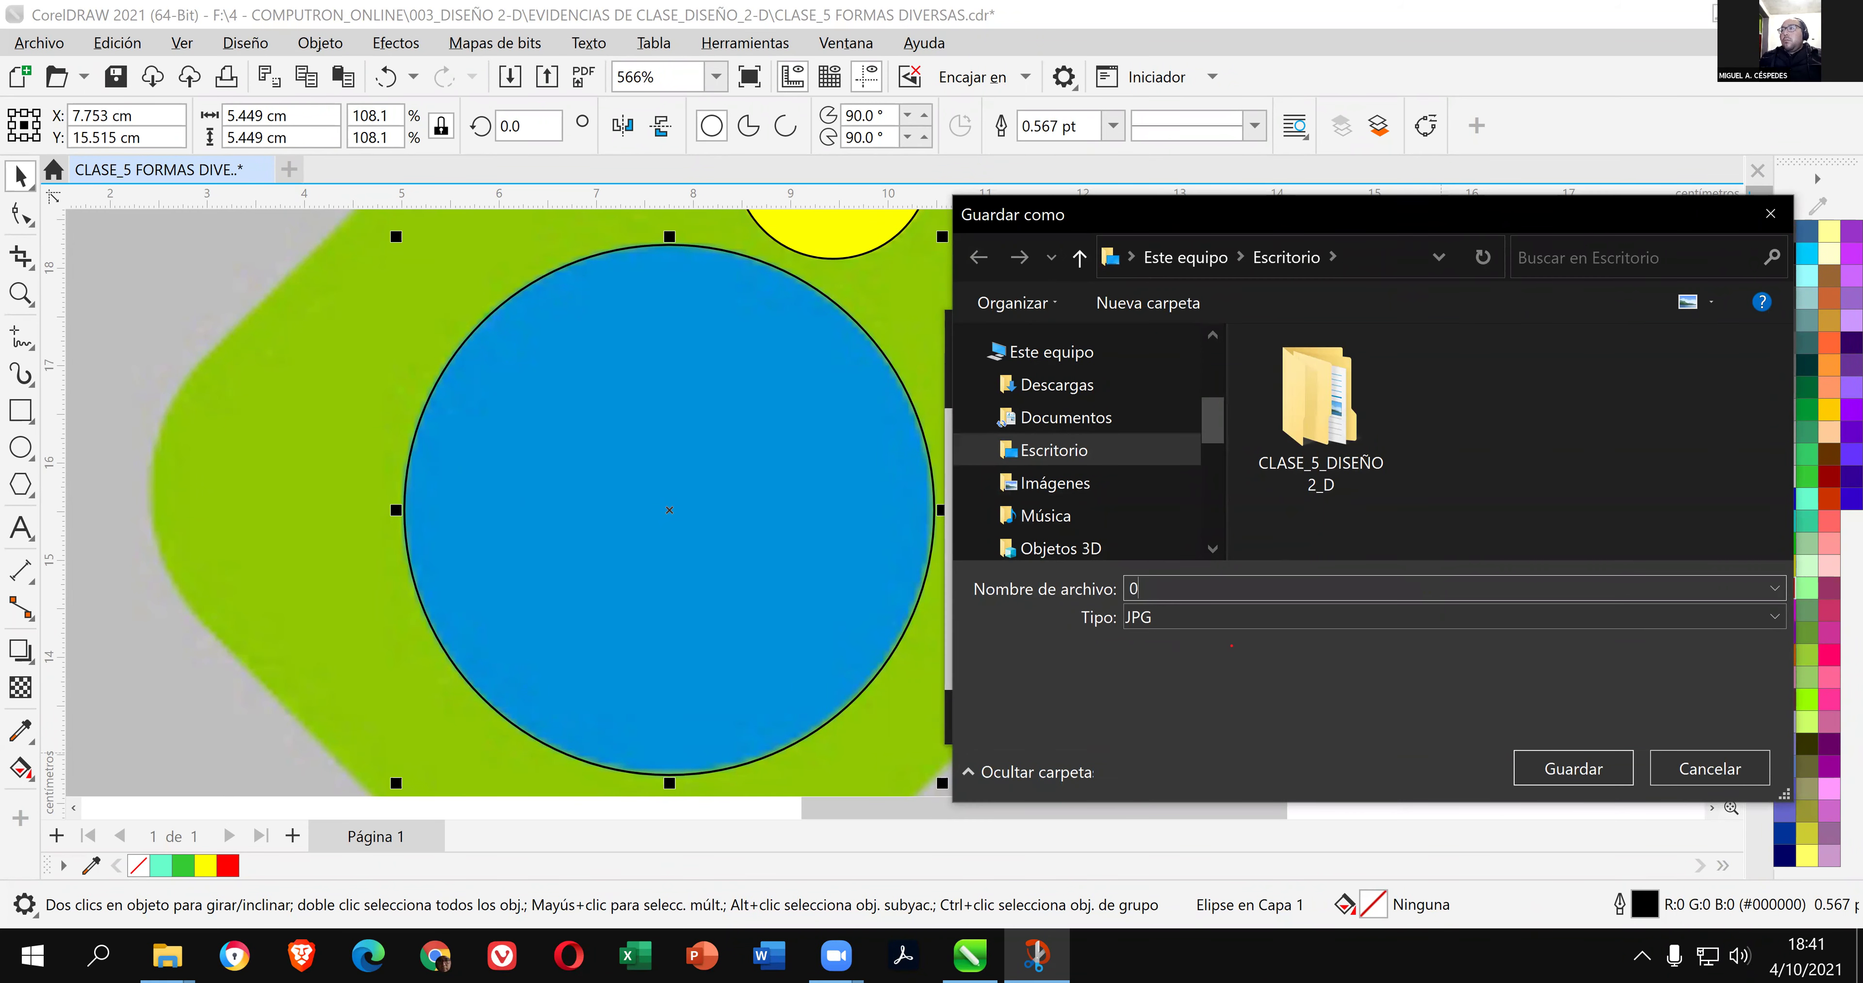
key(Return)
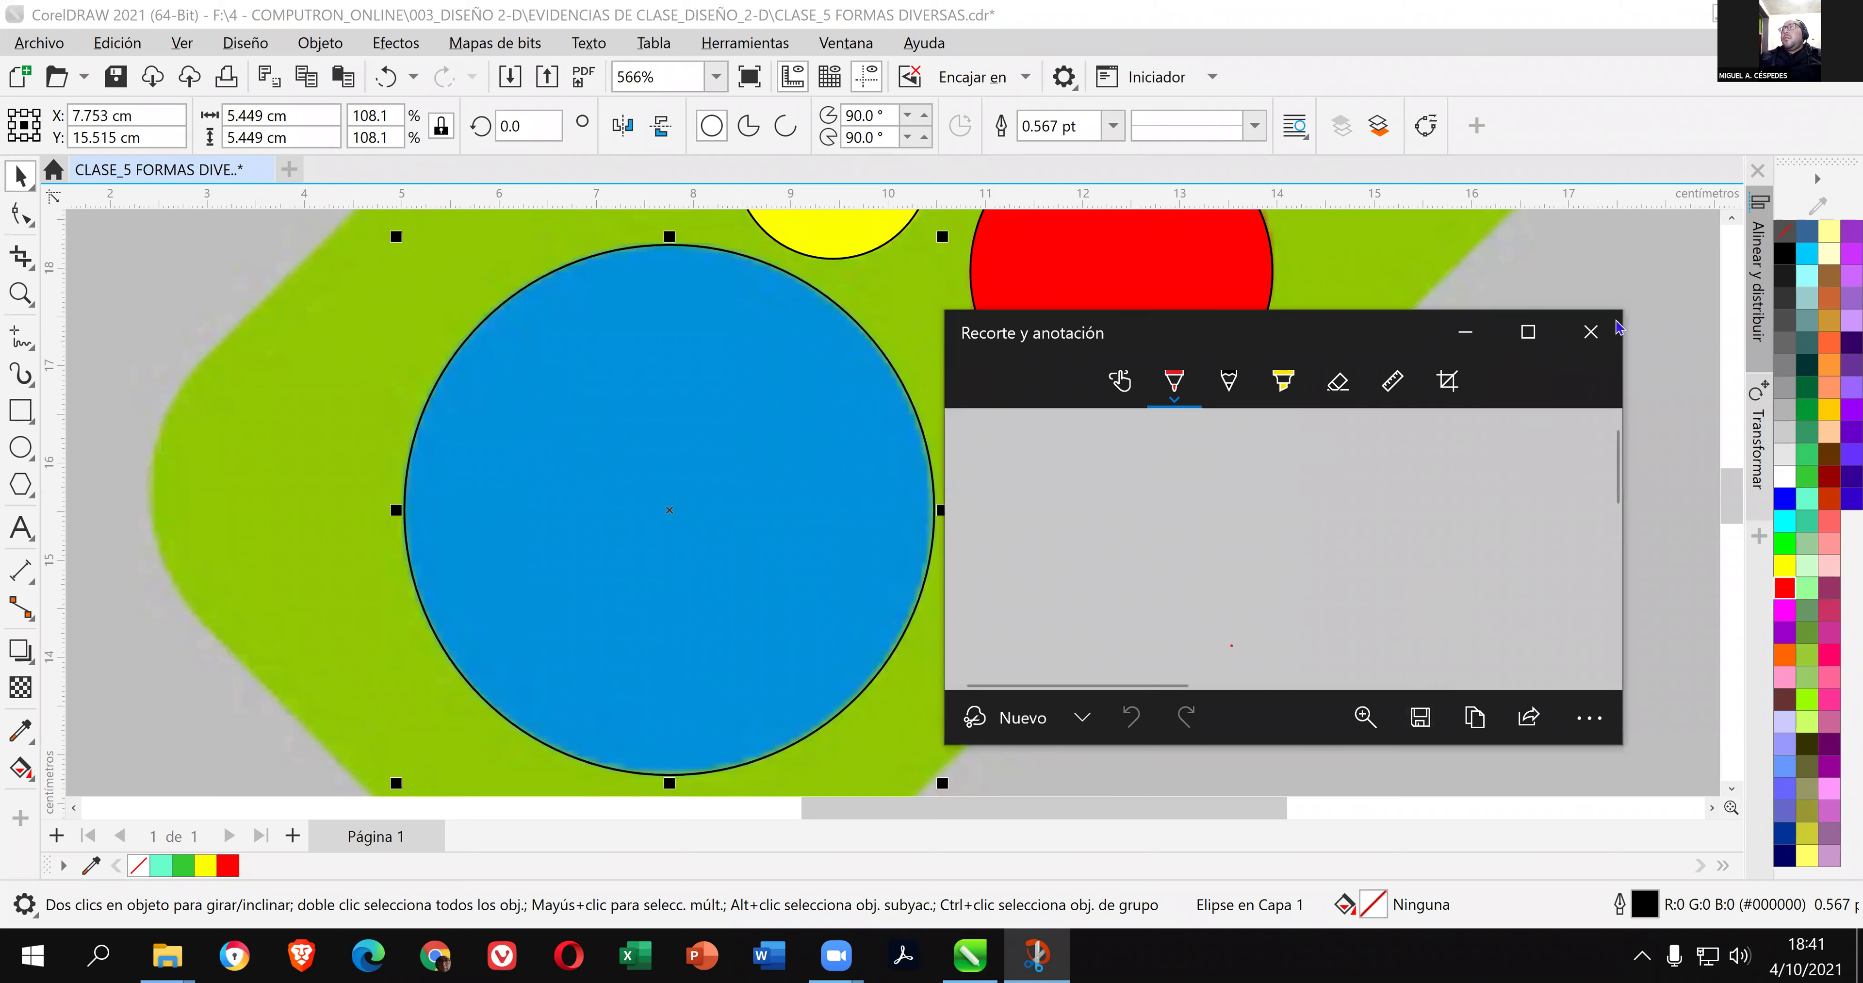
click(1590, 332)
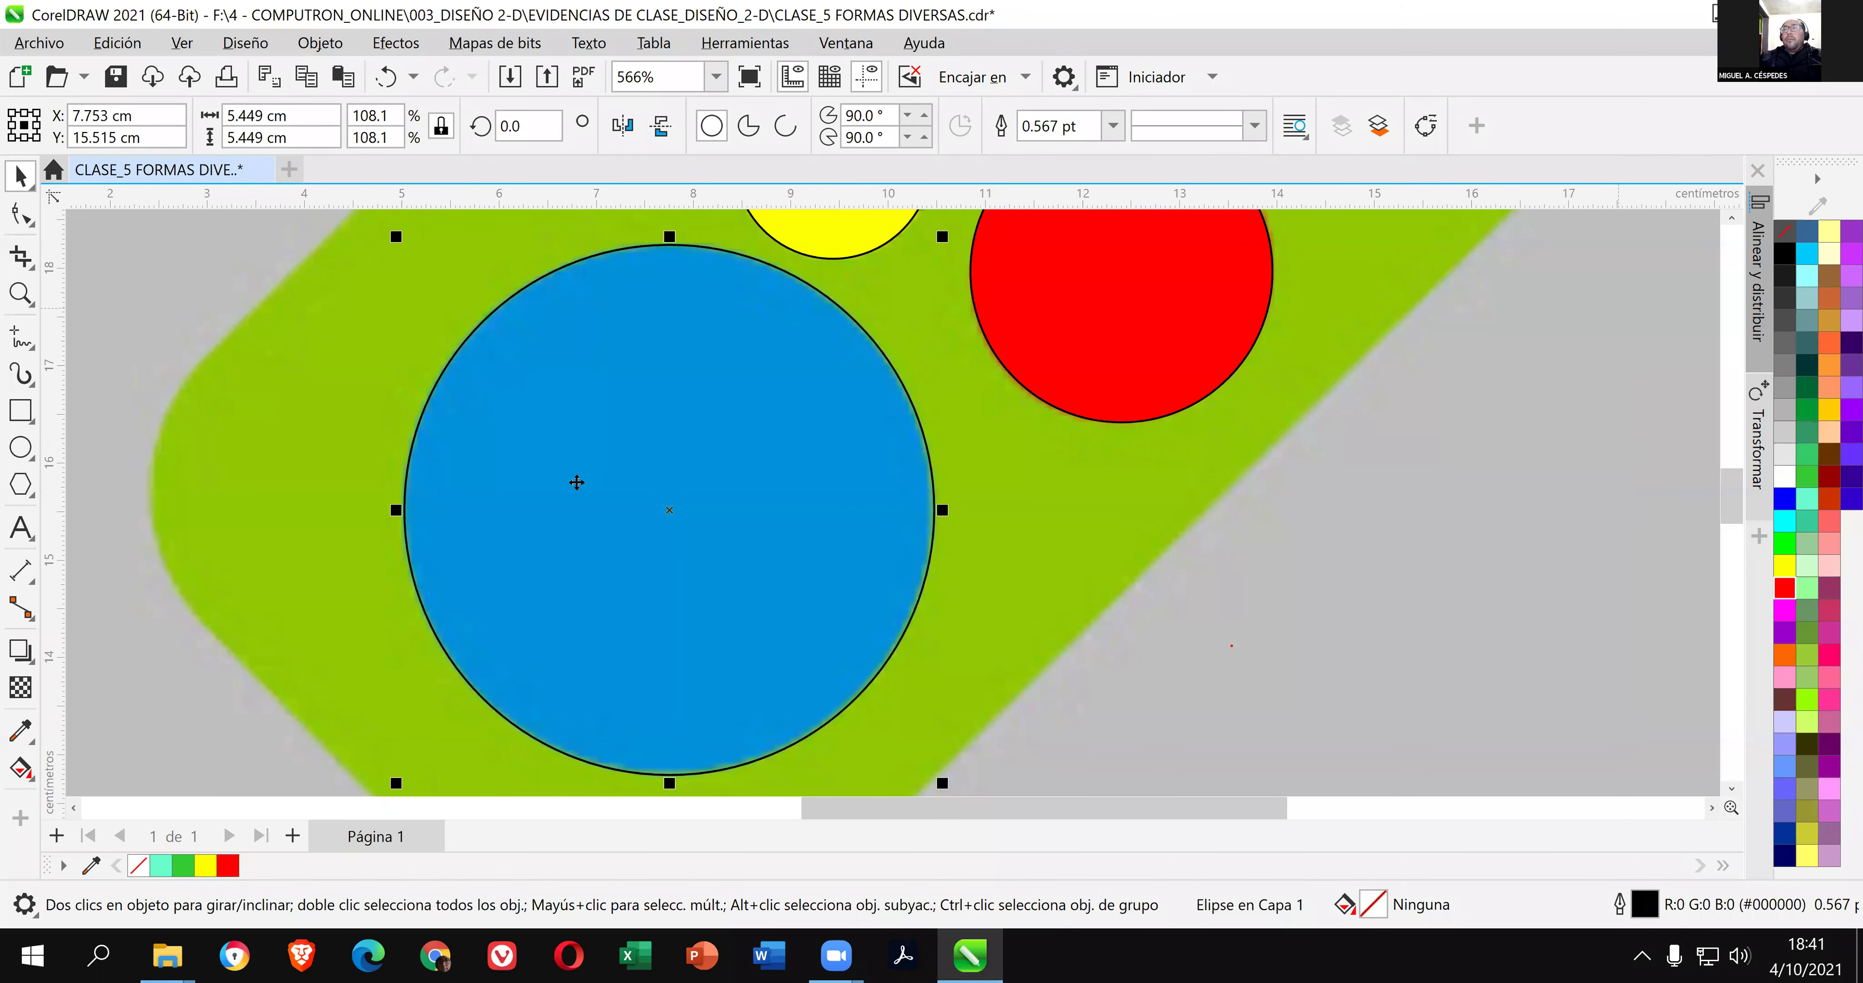
Import 01.jpg from the desktop into the drawing and place it below the red circle, over the grey background.
key(ctrl+i)
click(373, 187)
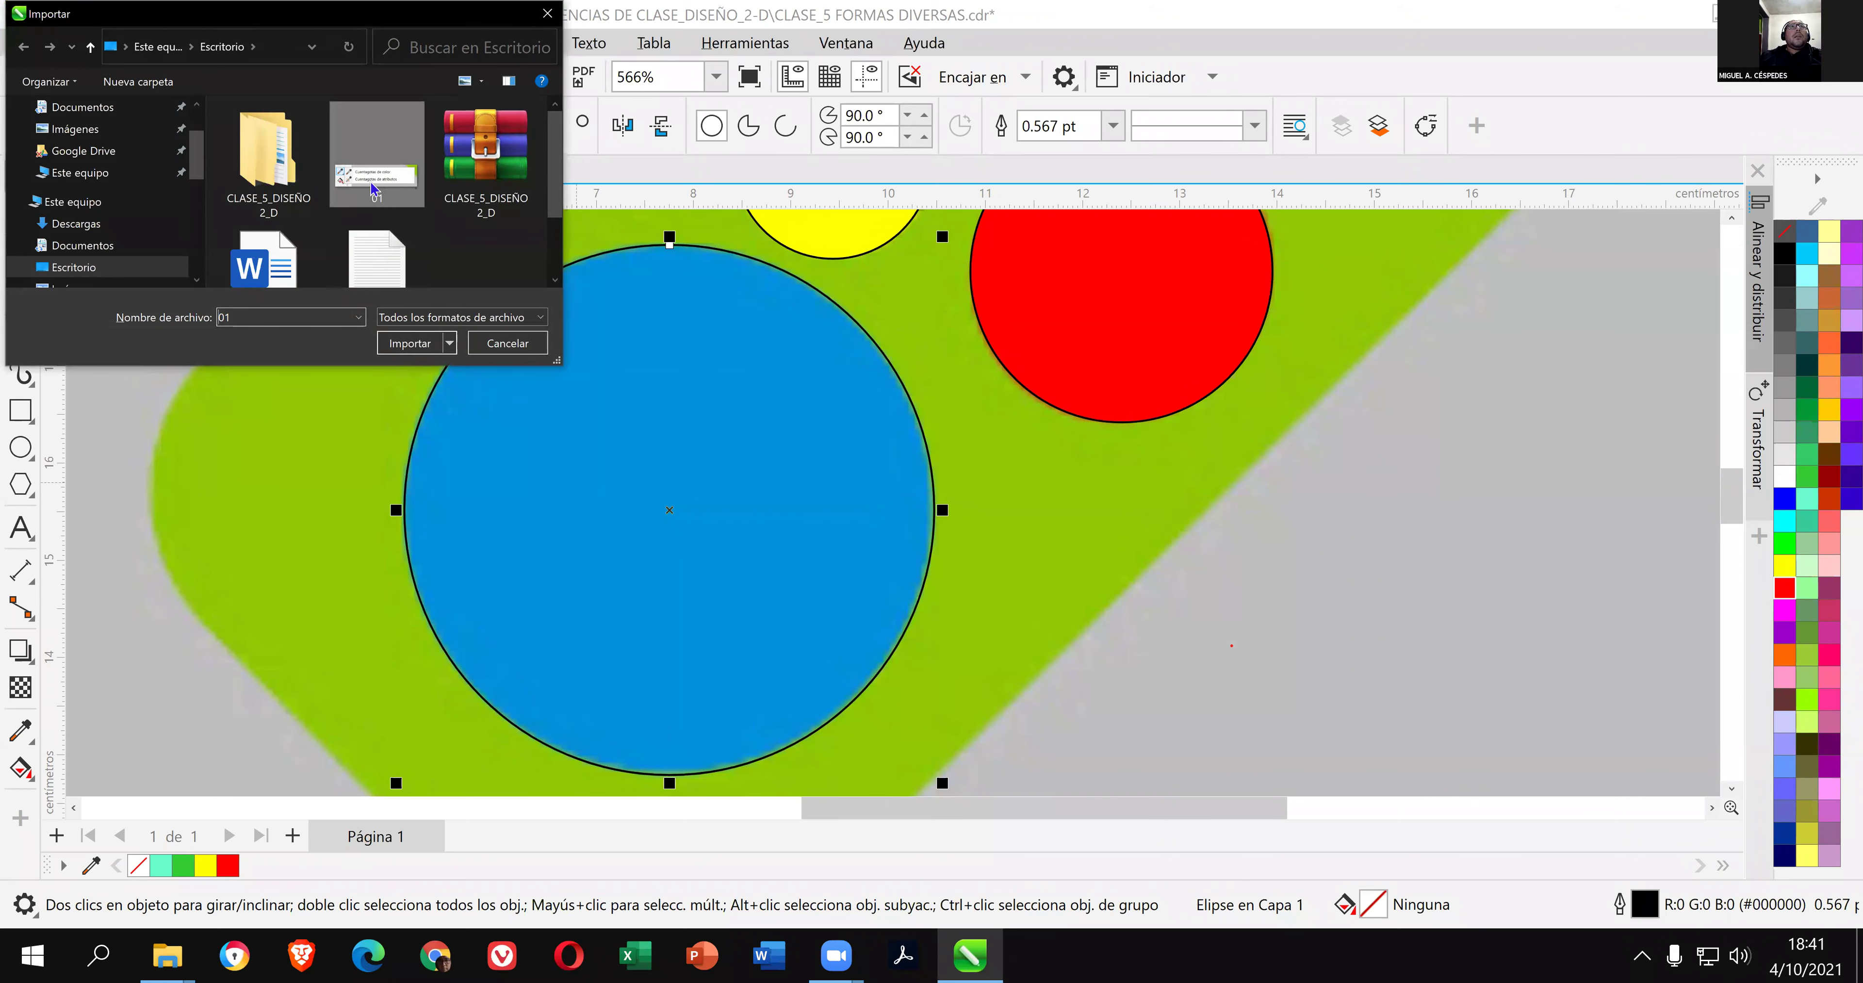
click(409, 342)
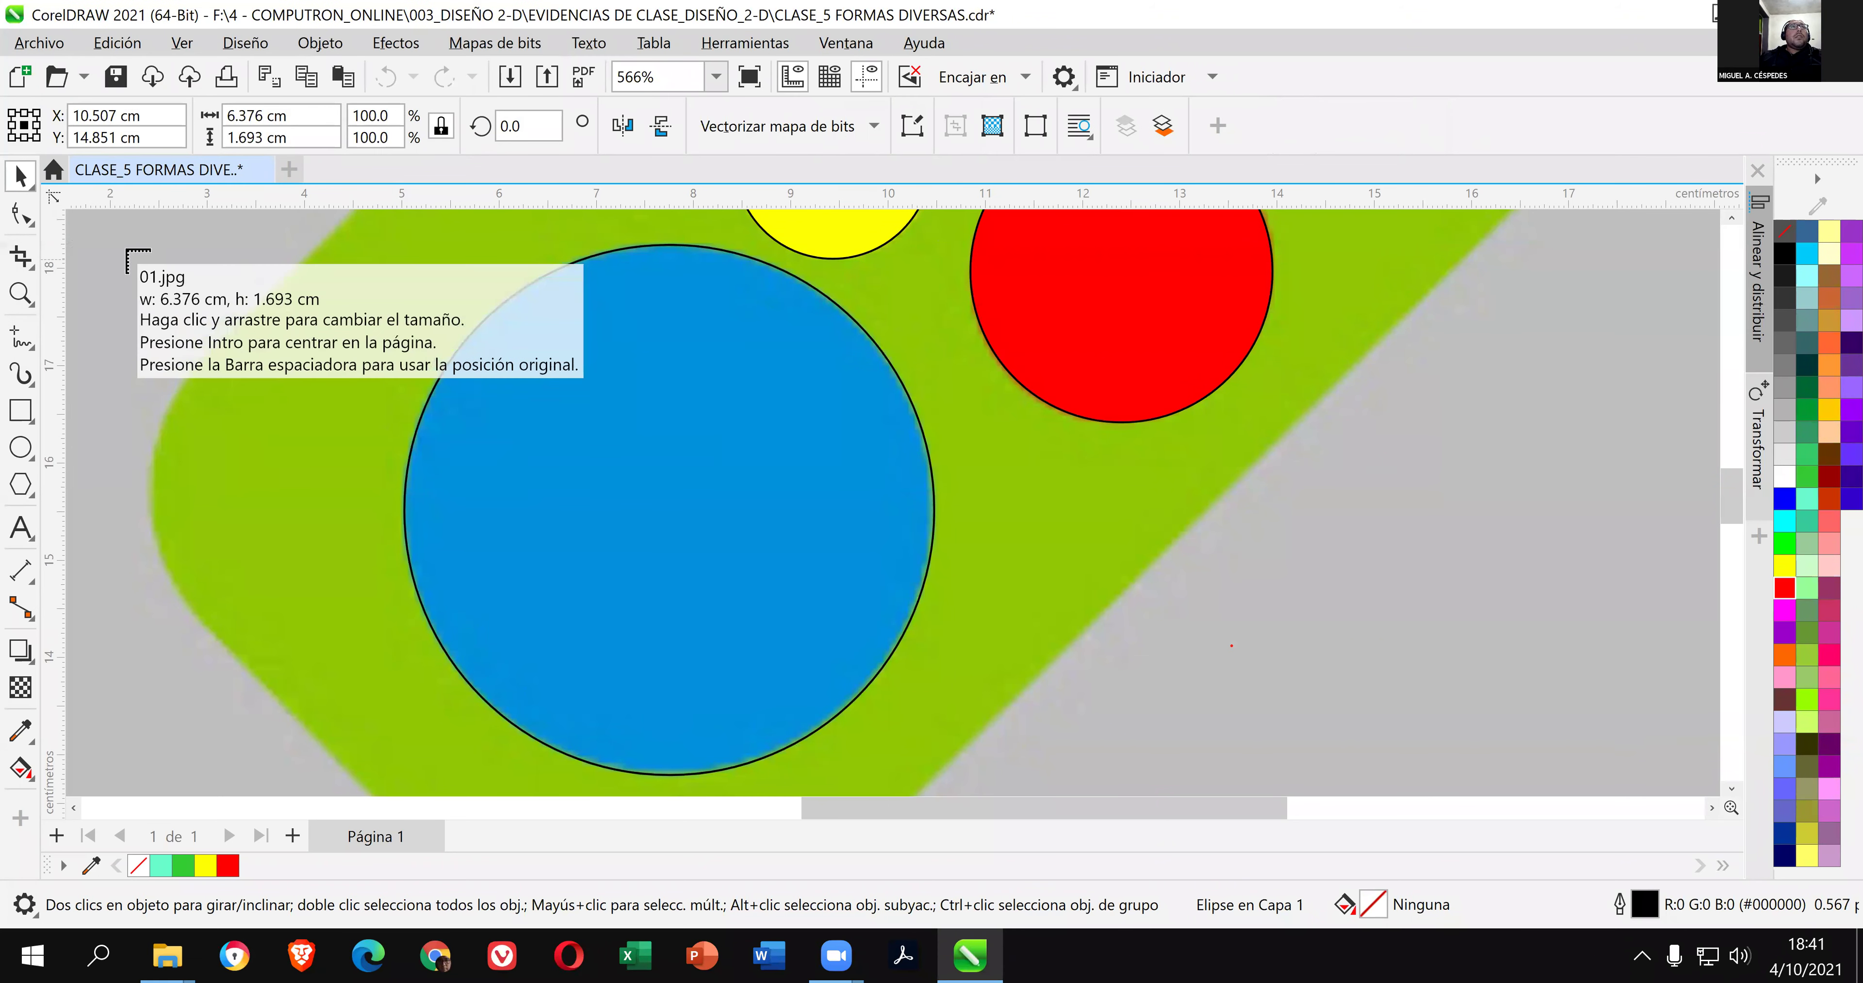
click(980, 493)
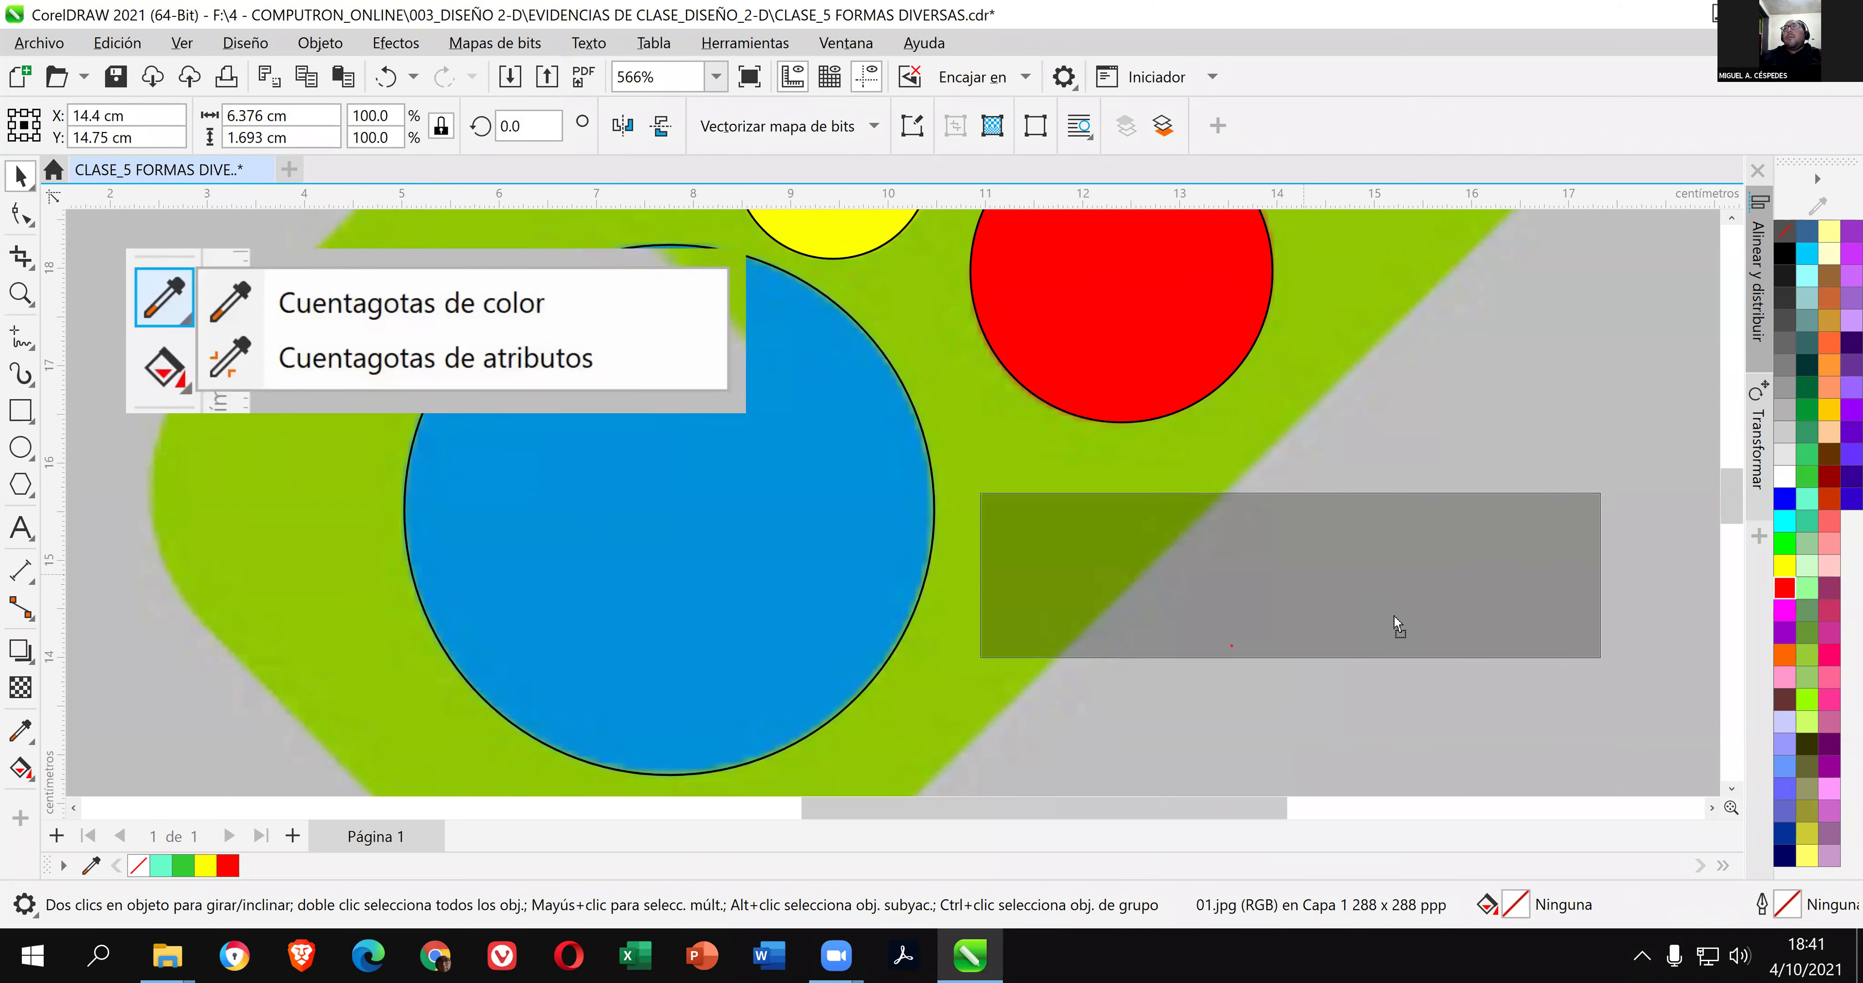
click(1425, 633)
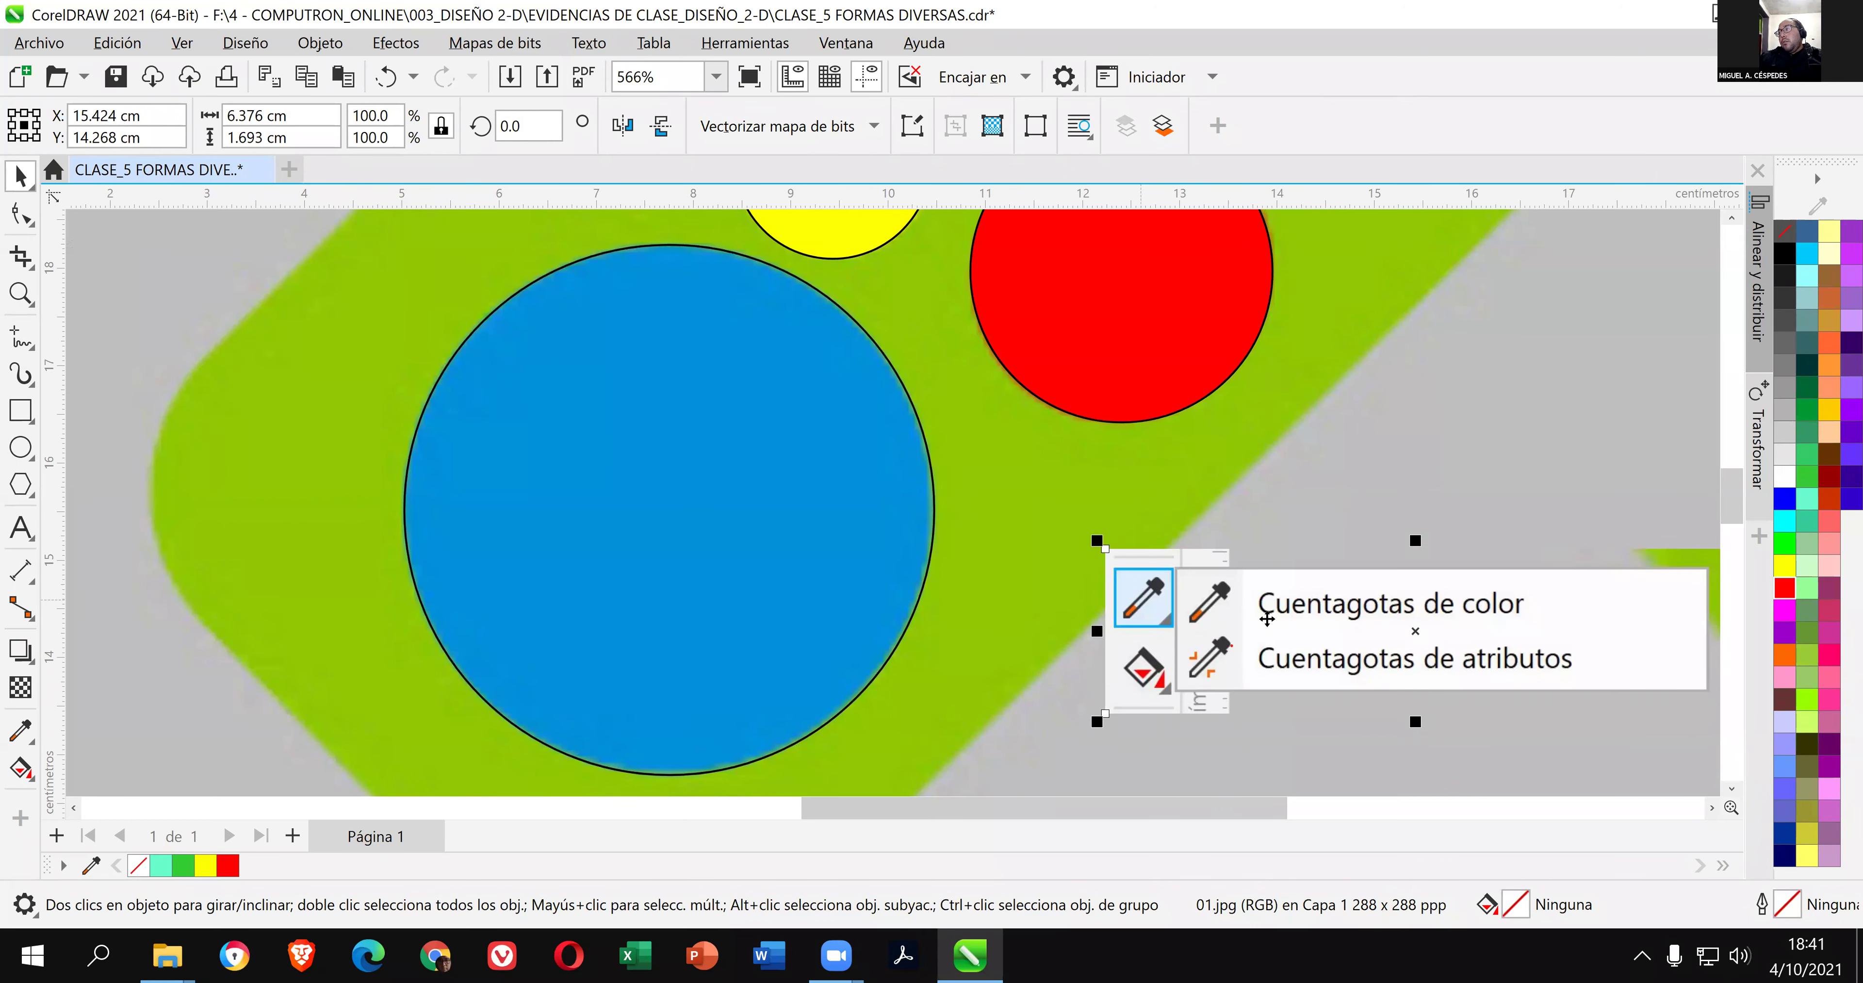
drag(1572, 620, 1576, 699)
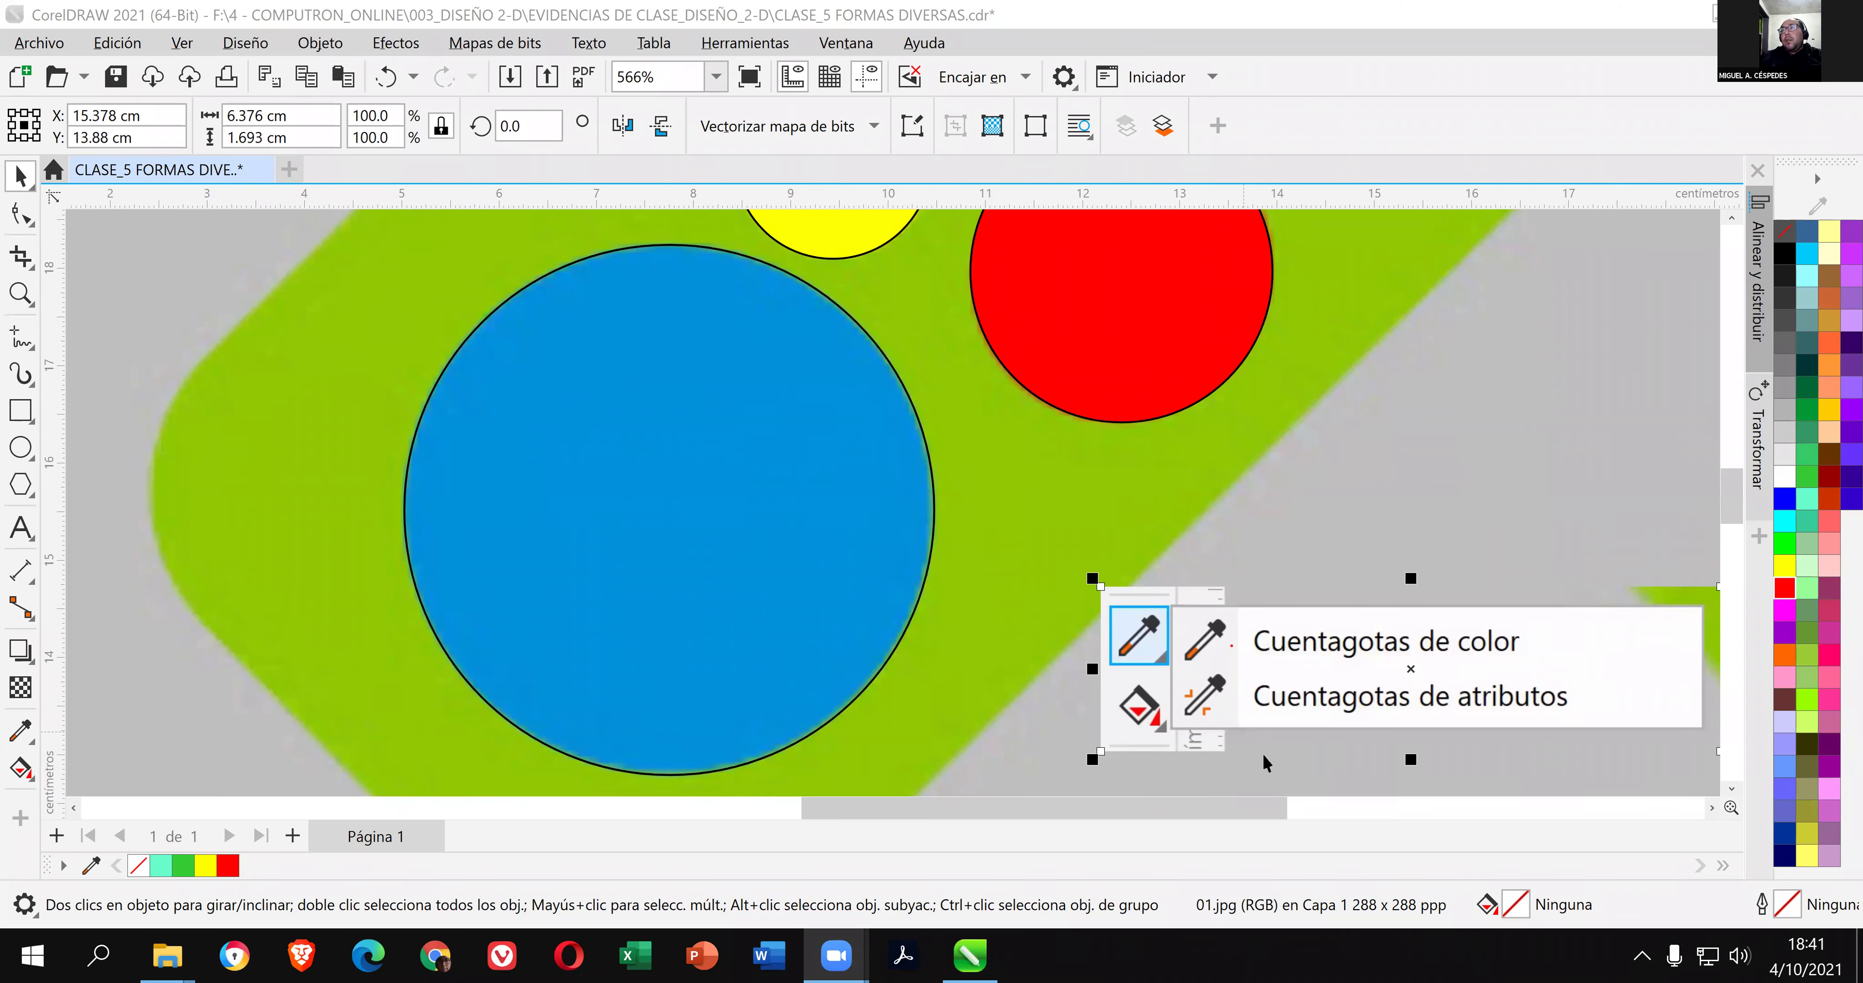
Save the drawing and deselect the circle traced over the blue circle.
scroll(1230, 506, down, 1)
click(1228, 499)
key(Return)
click(646, 487)
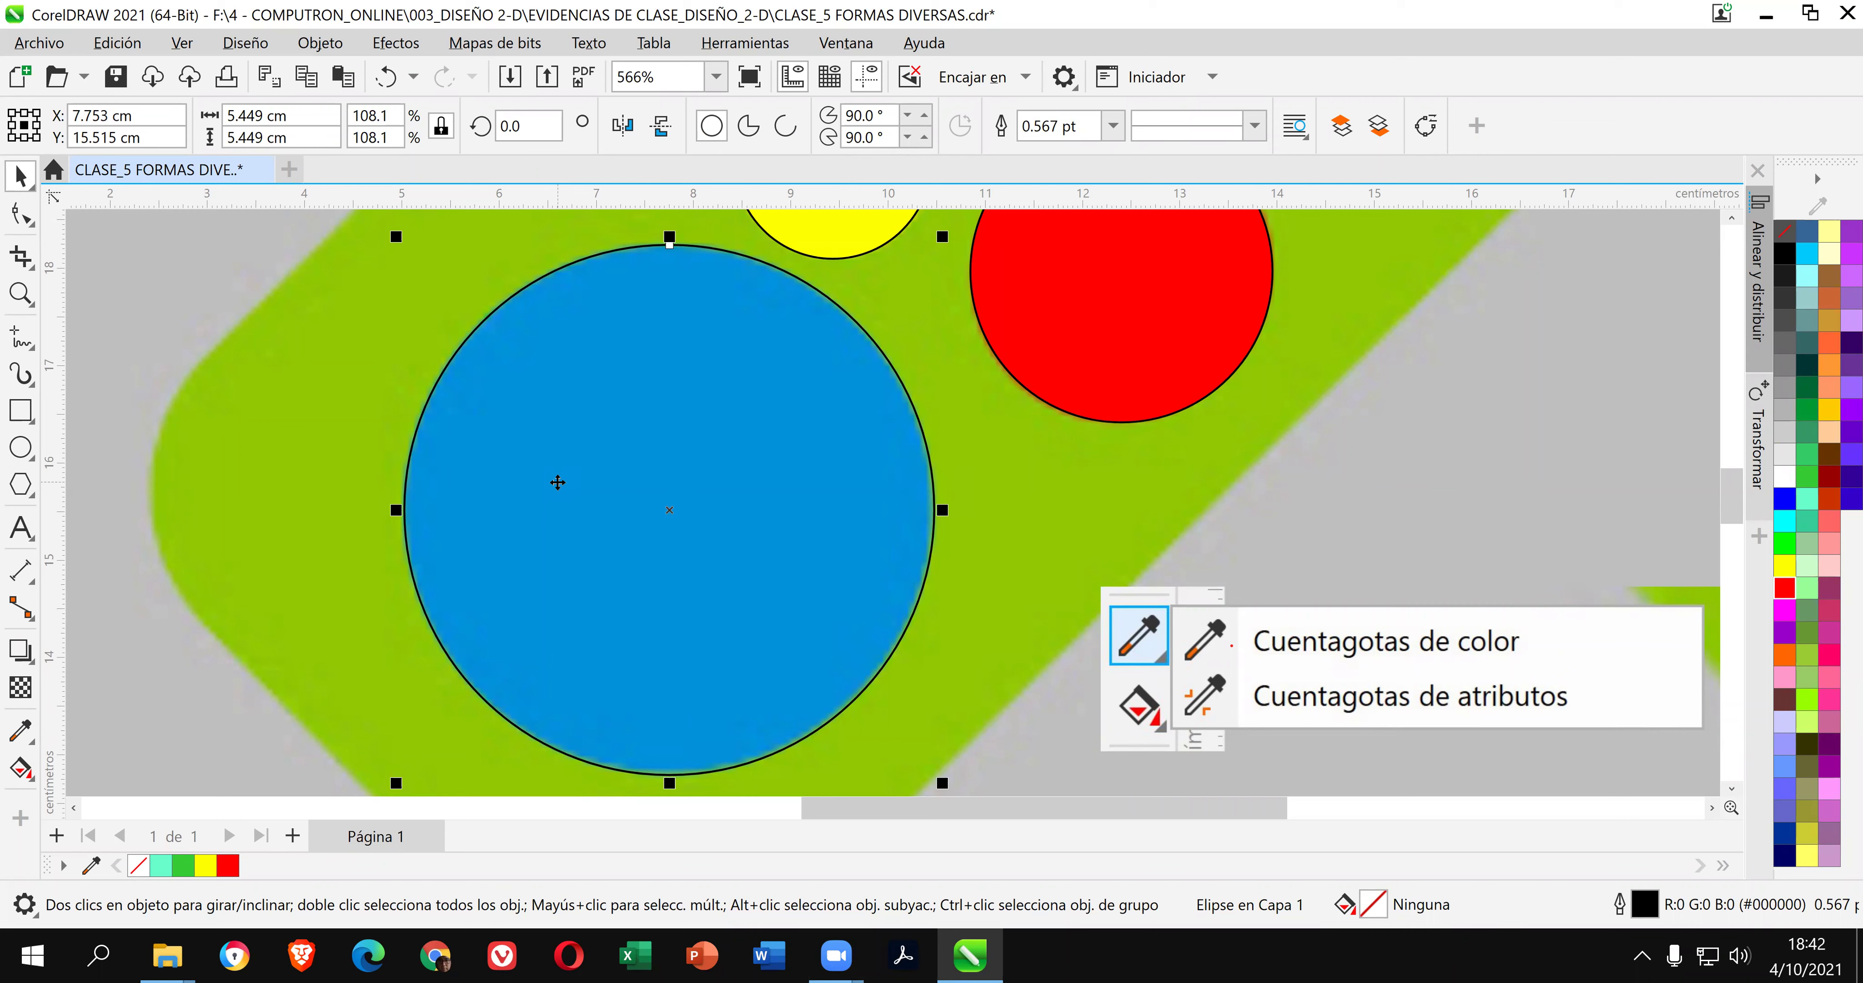
key(ctrl+s)
click(1435, 403)
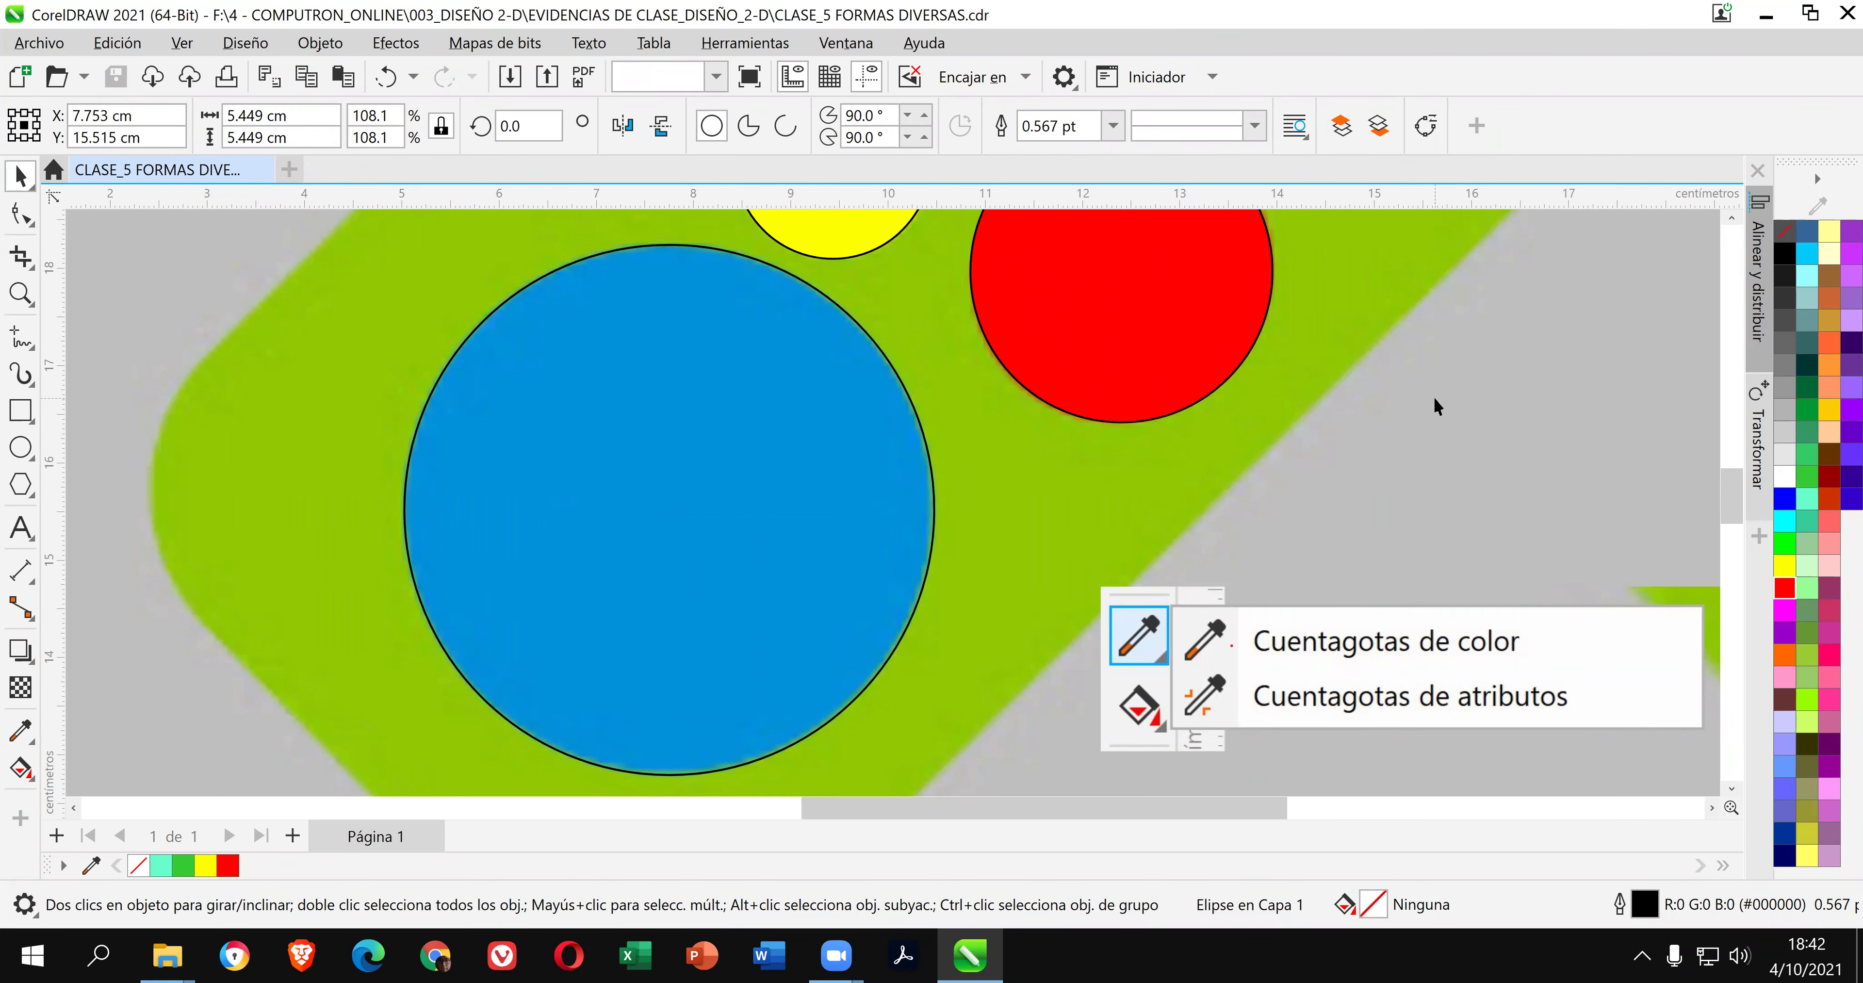
click(618, 412)
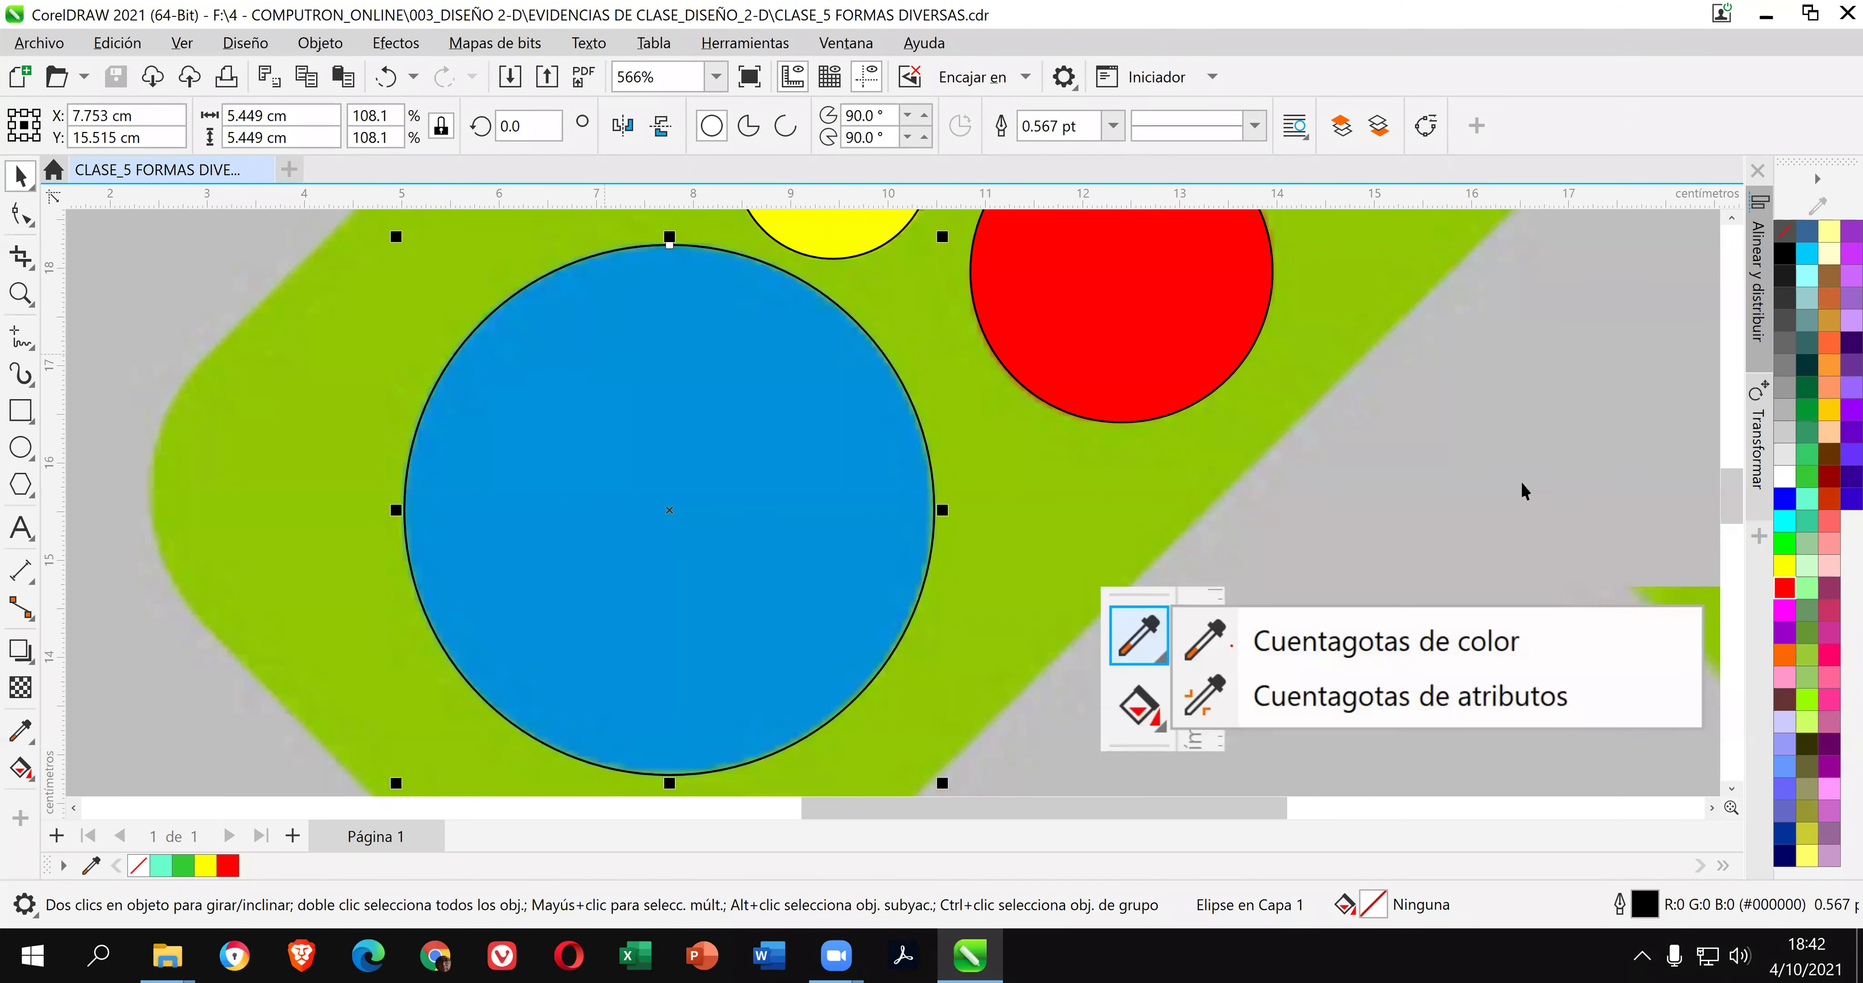
scroll(917, 514, down, 5)
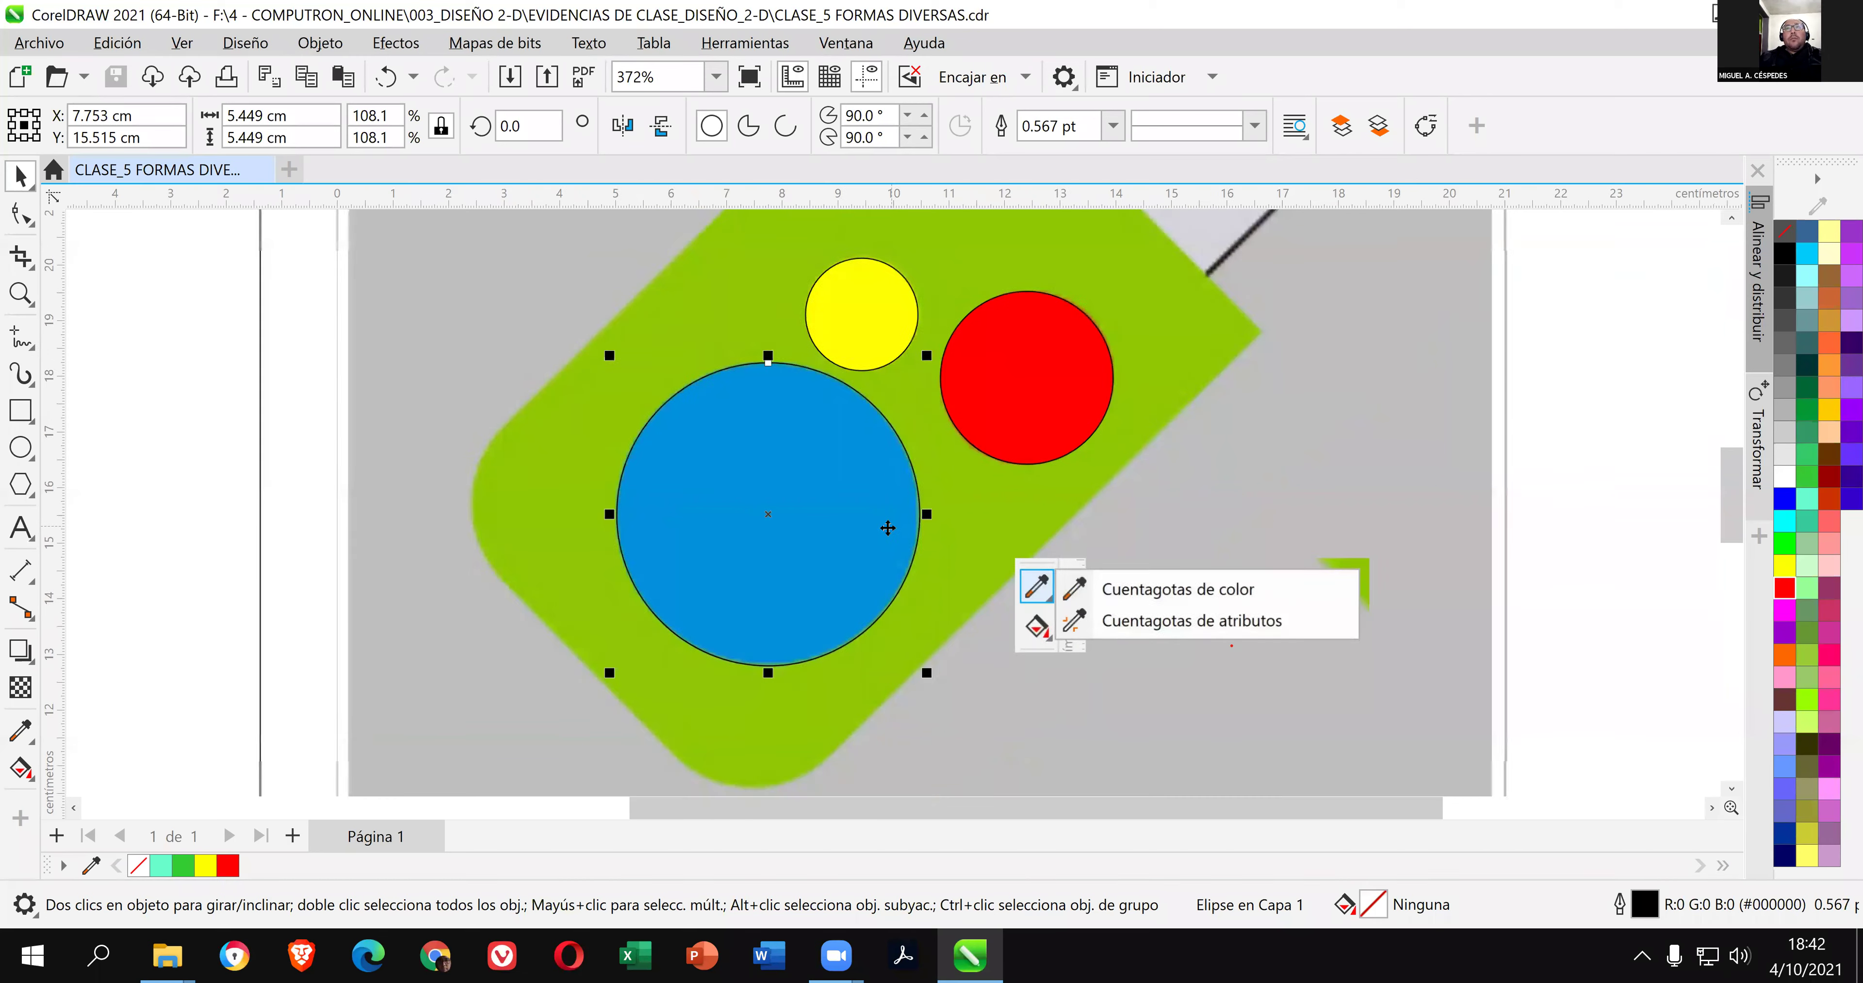
click(200, 349)
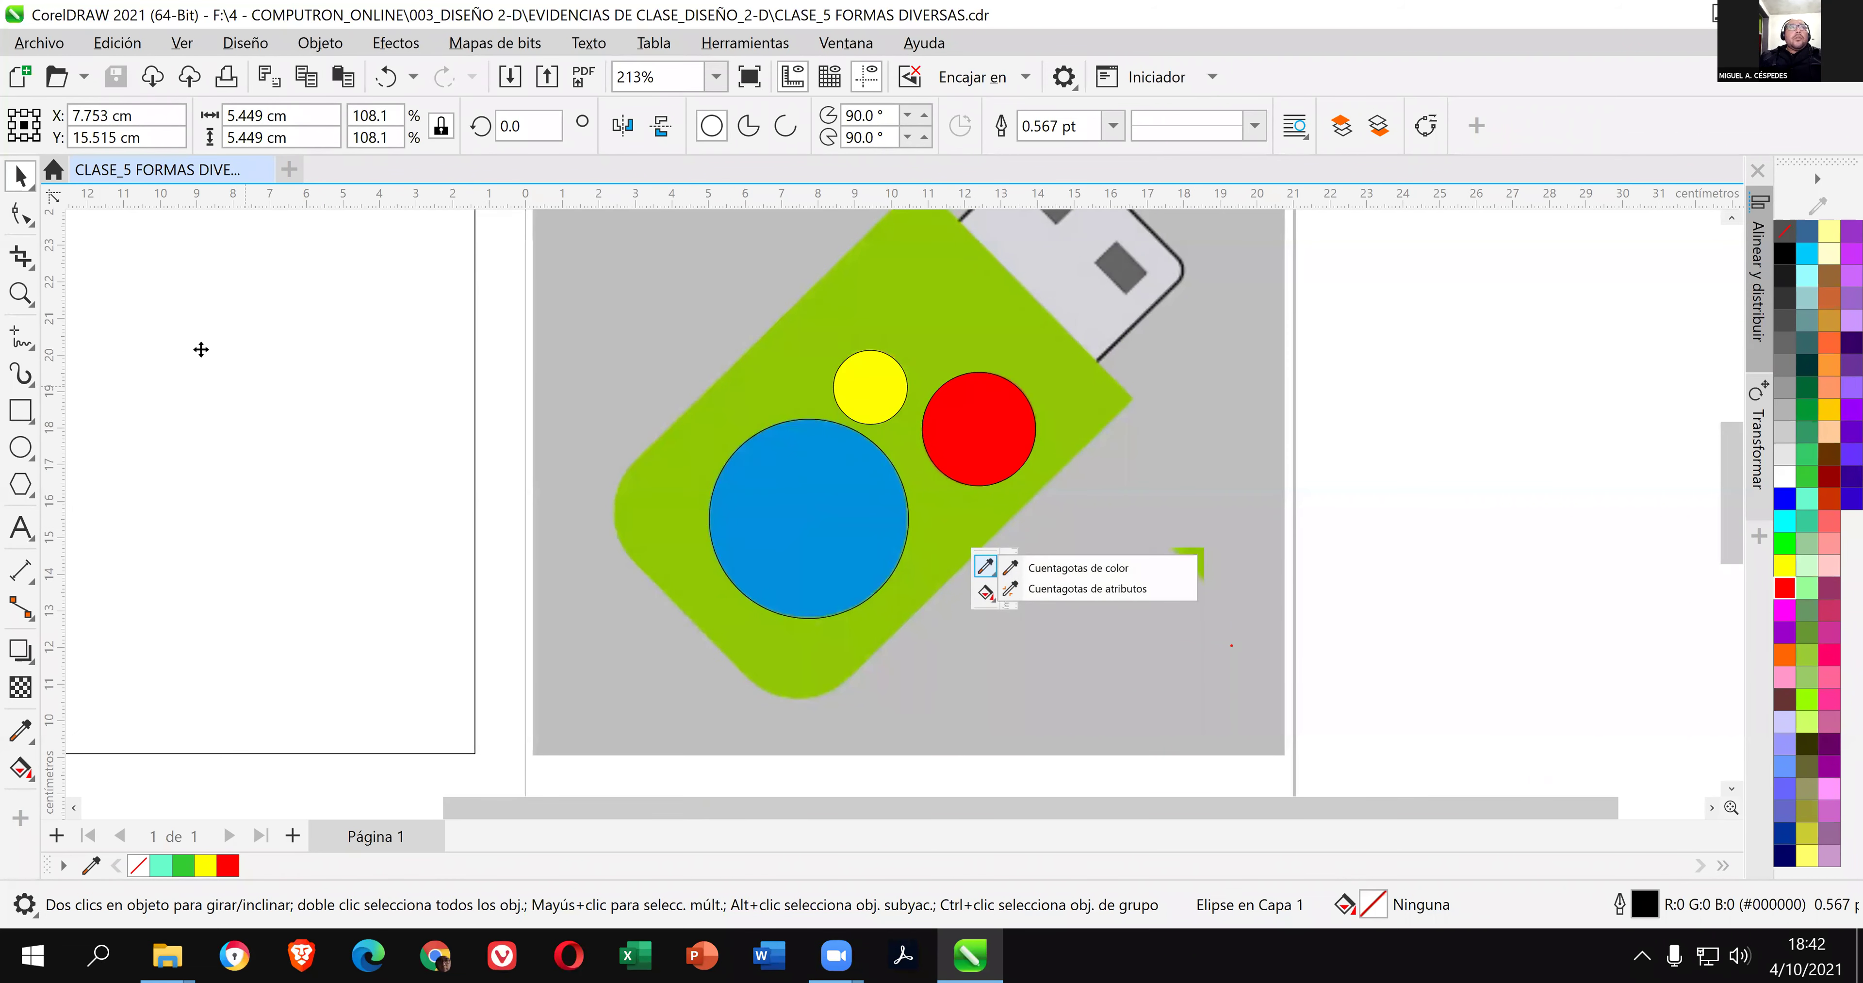
scroll(279, 338, down, 2)
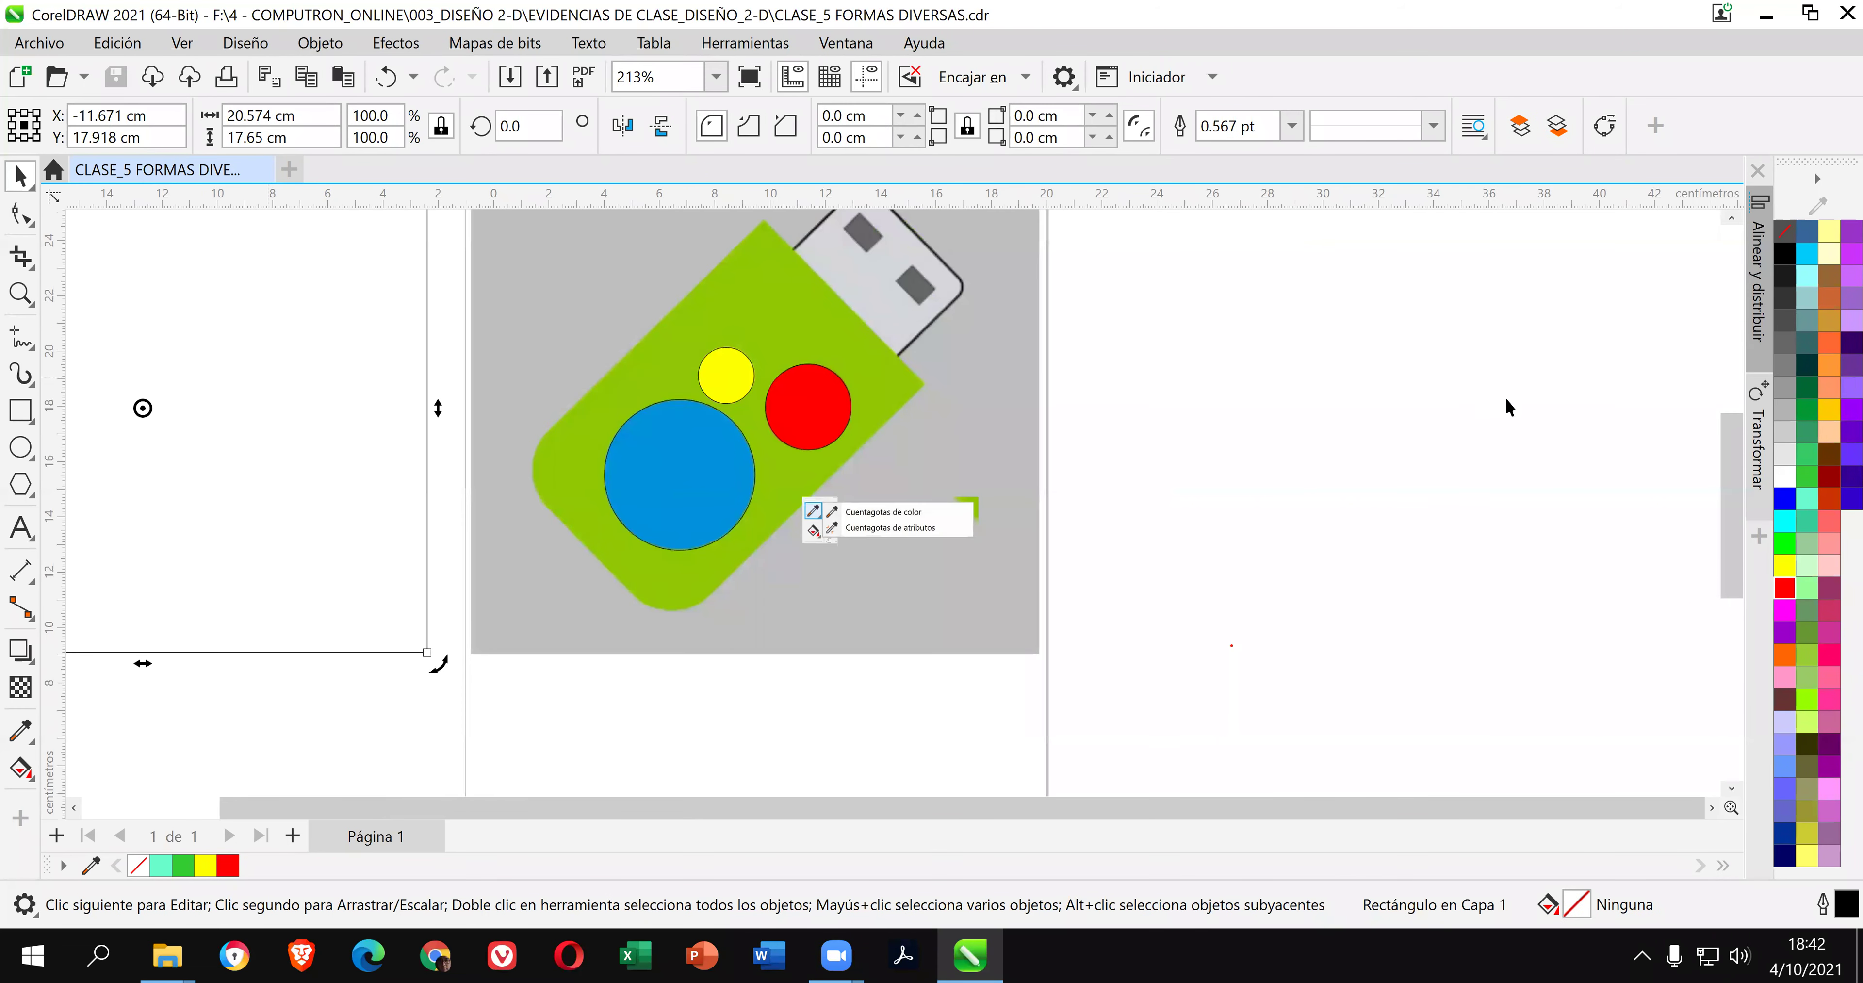
click(1377, 394)
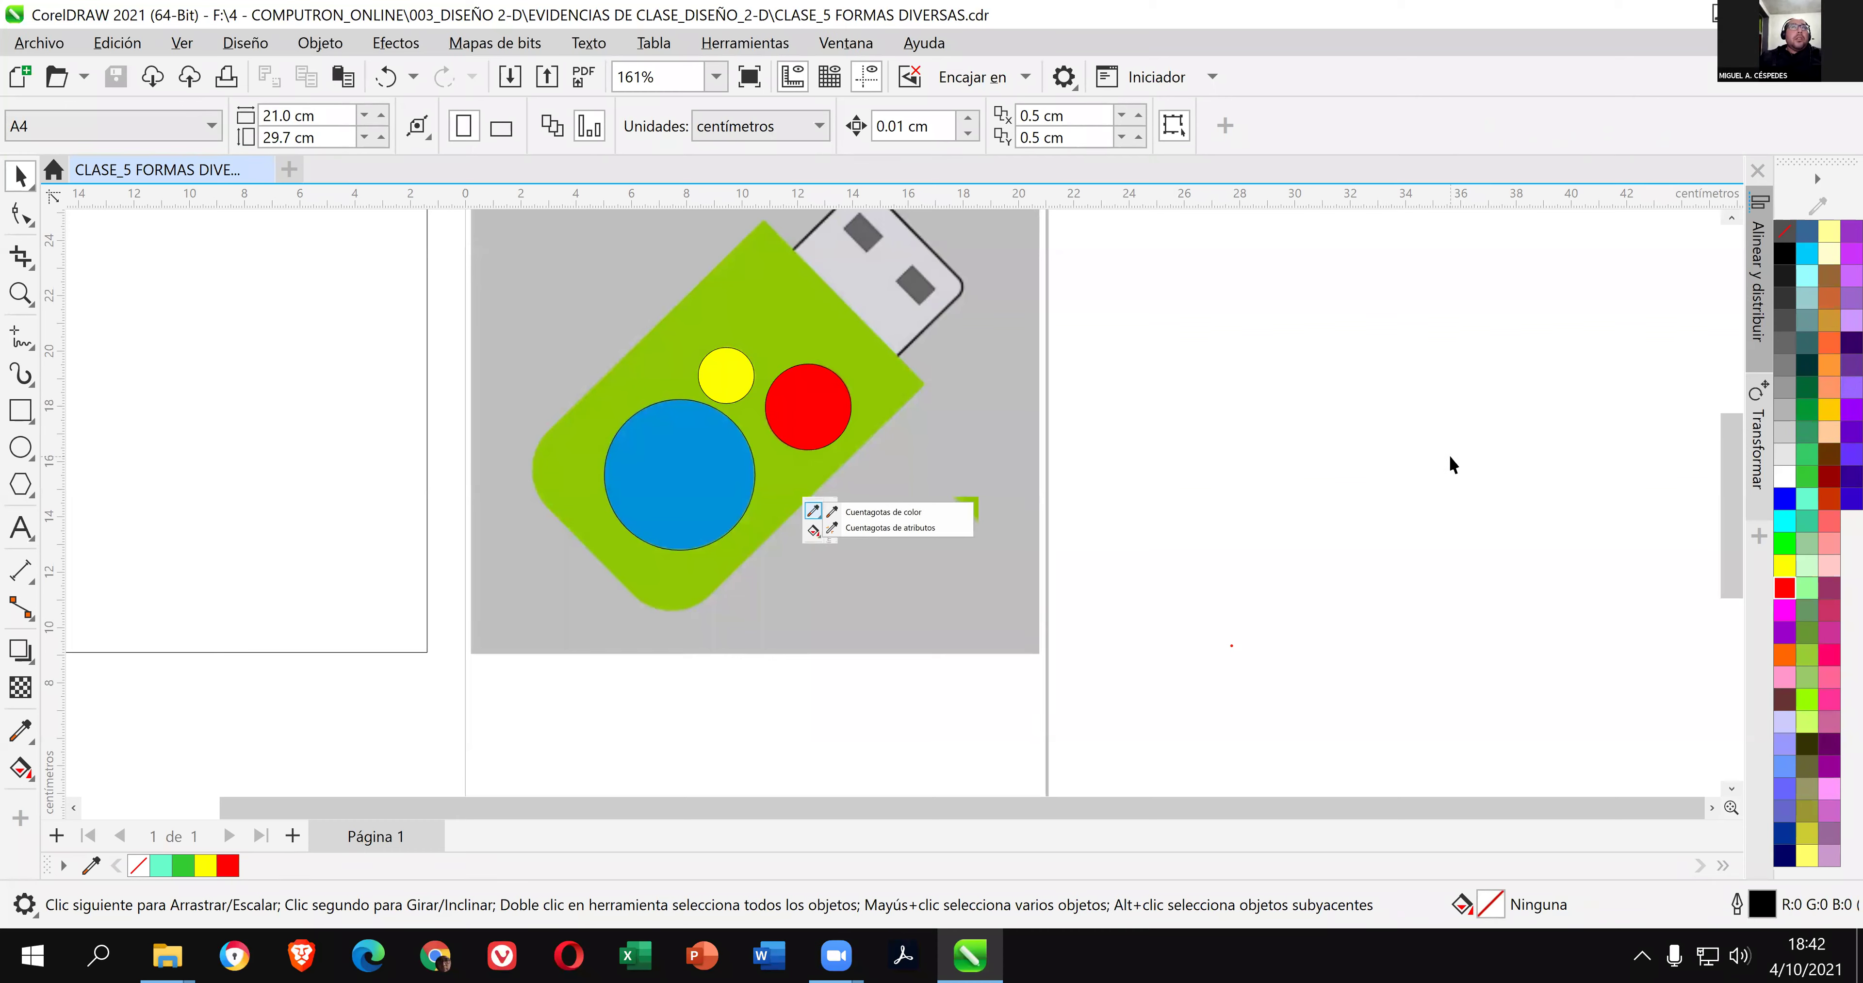
click(20, 732)
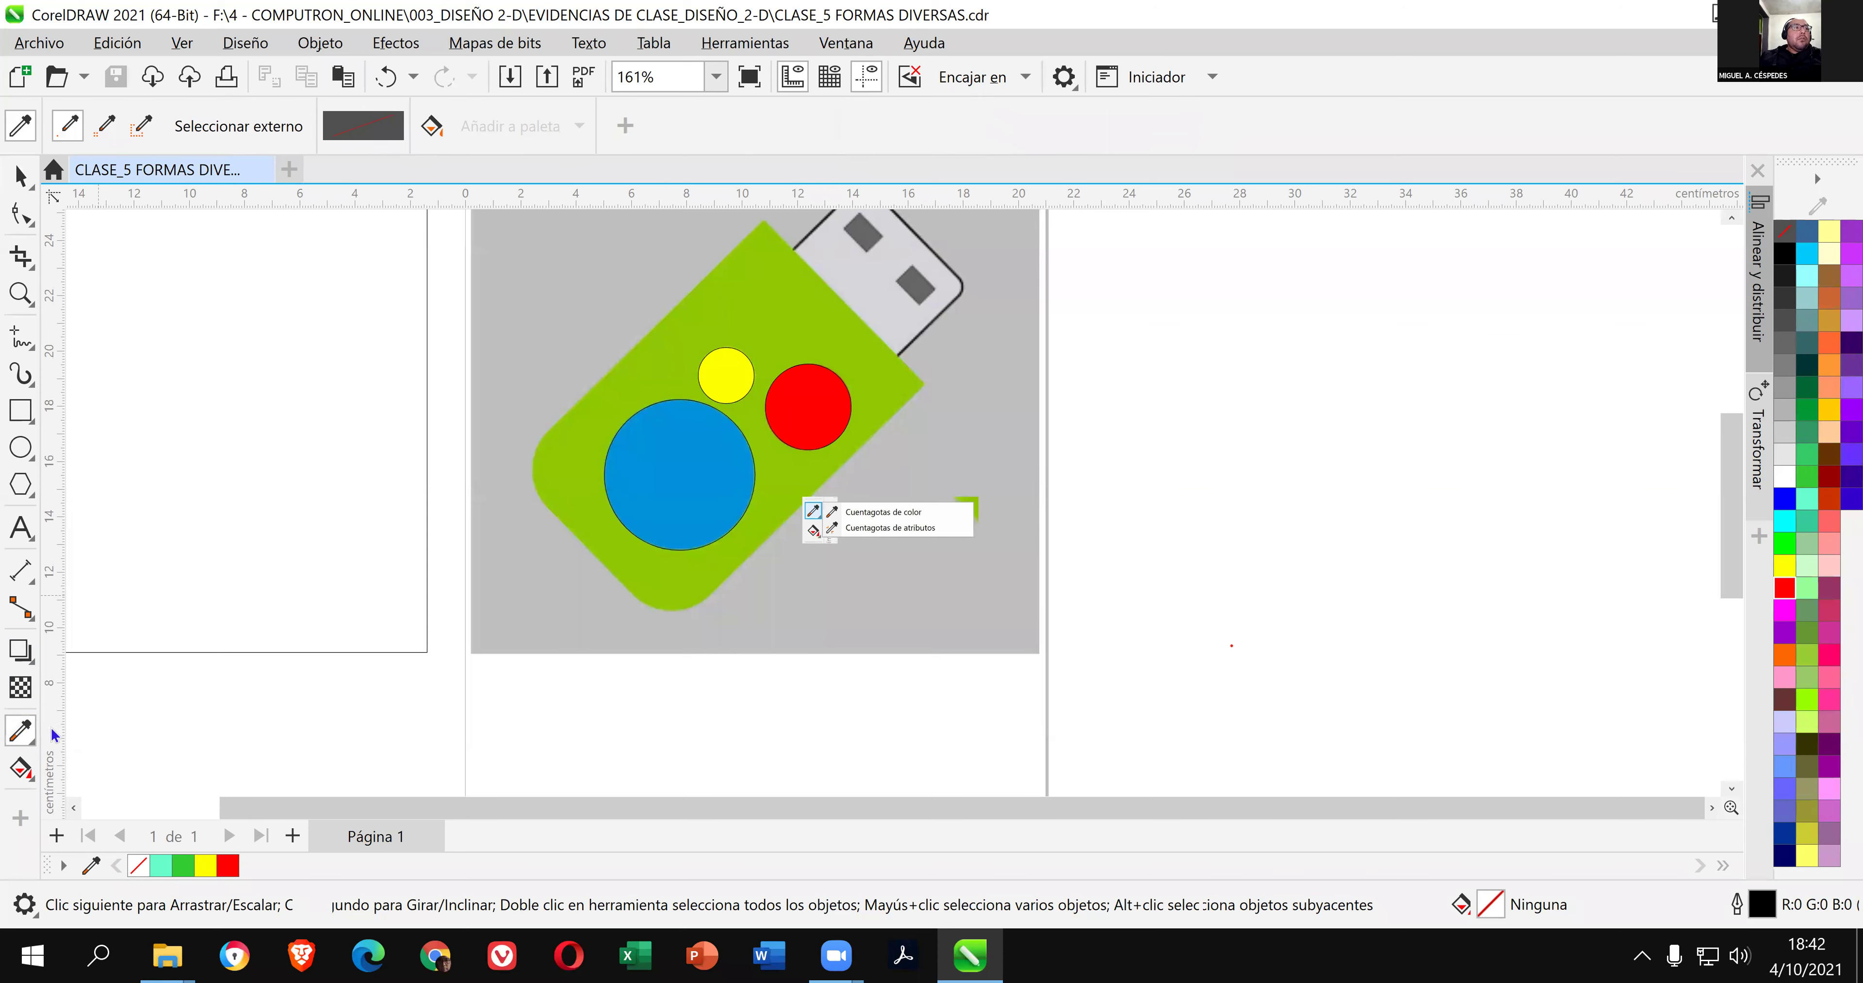
click(22, 730)
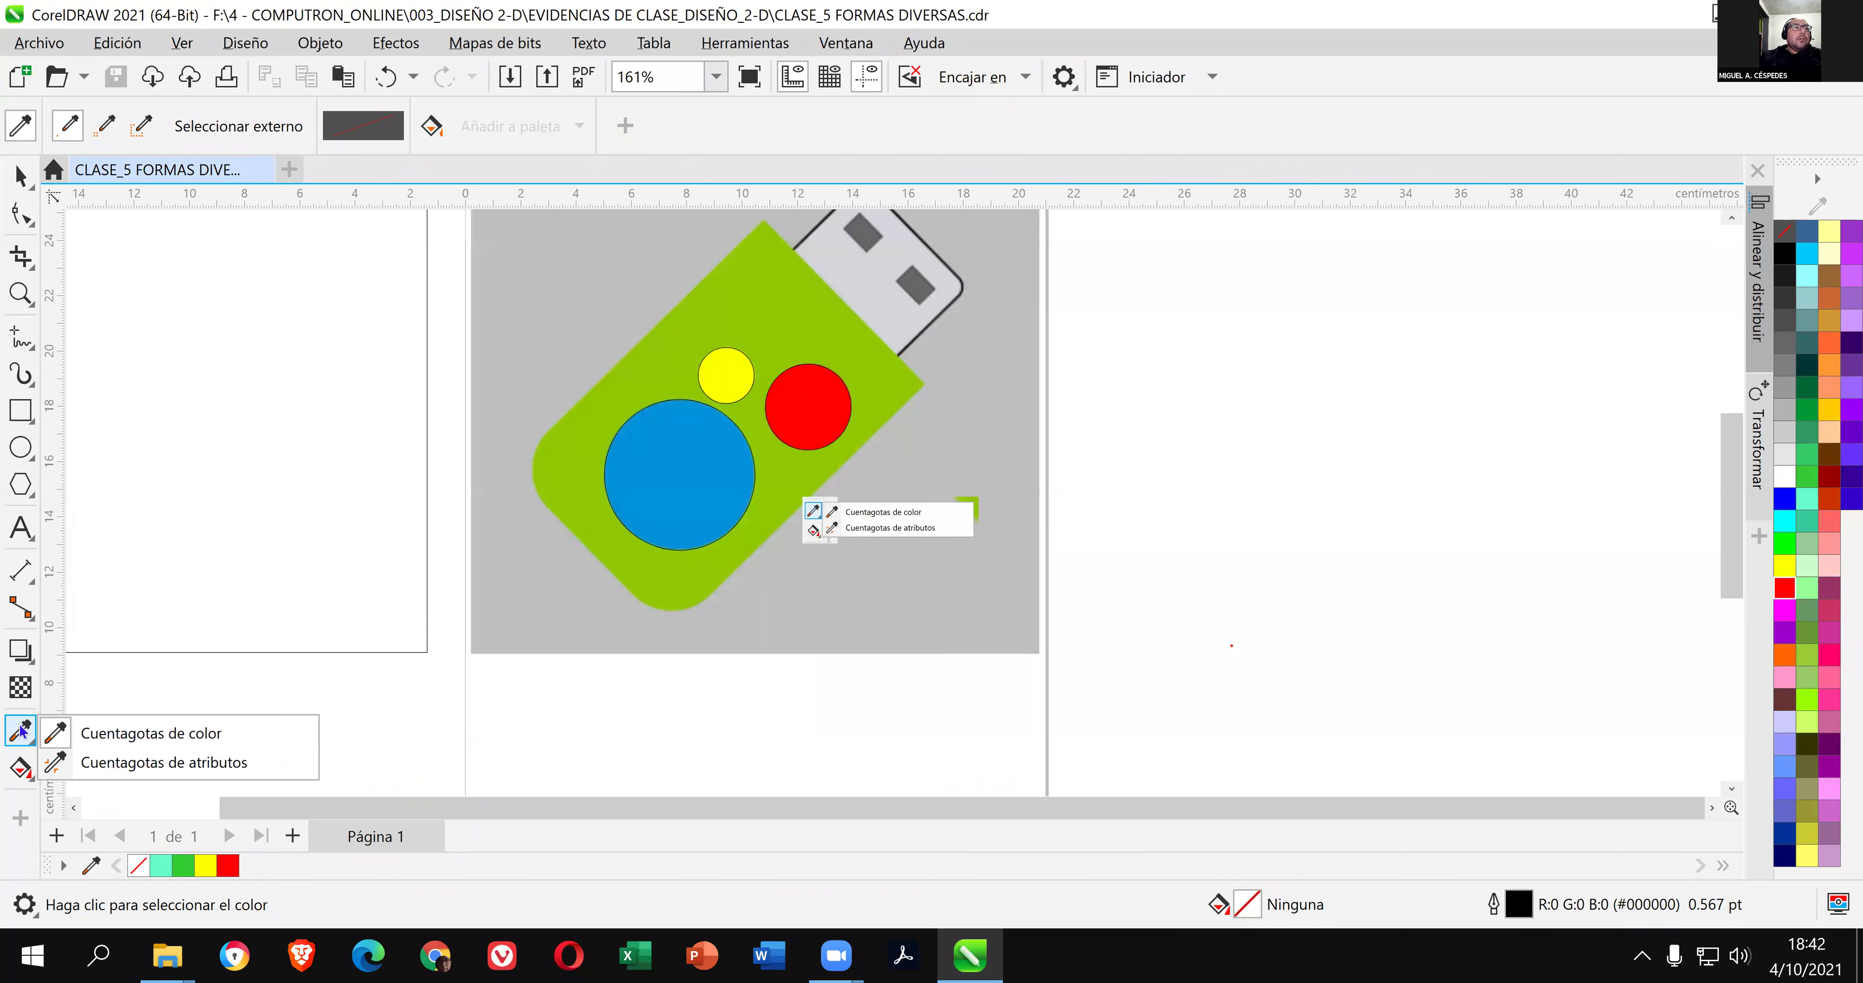
click(136, 728)
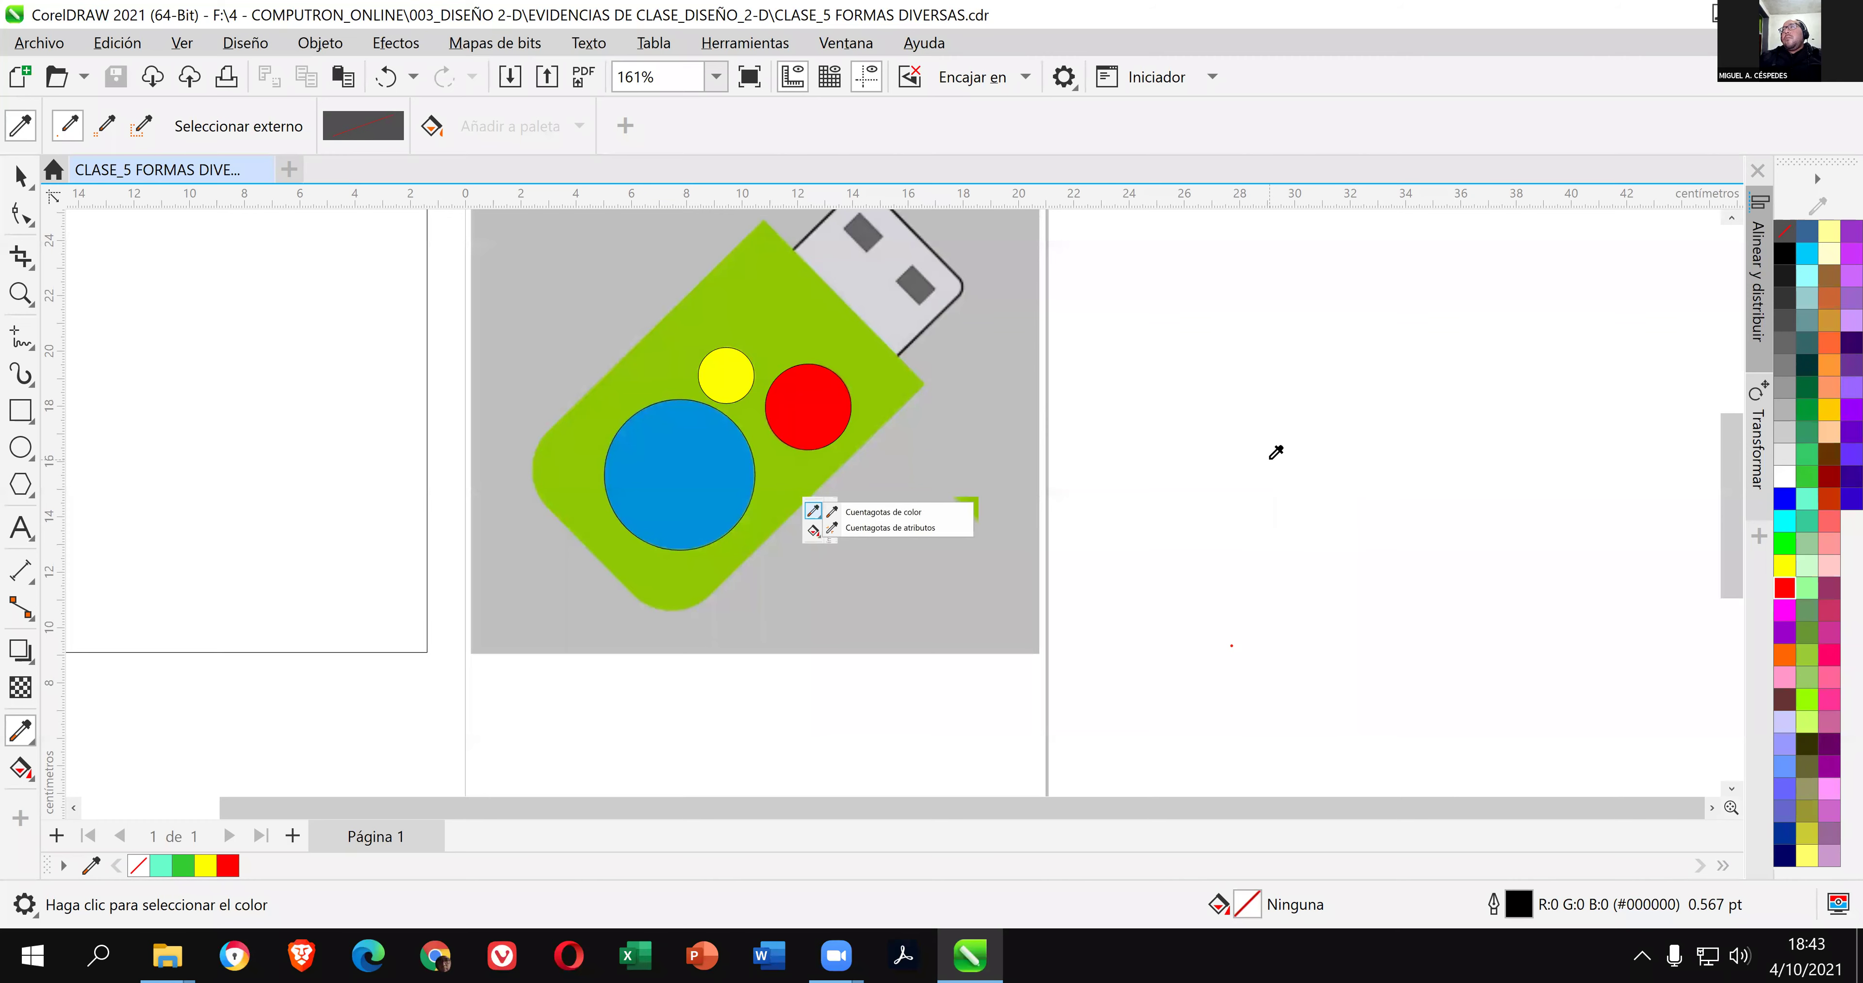
key(space)
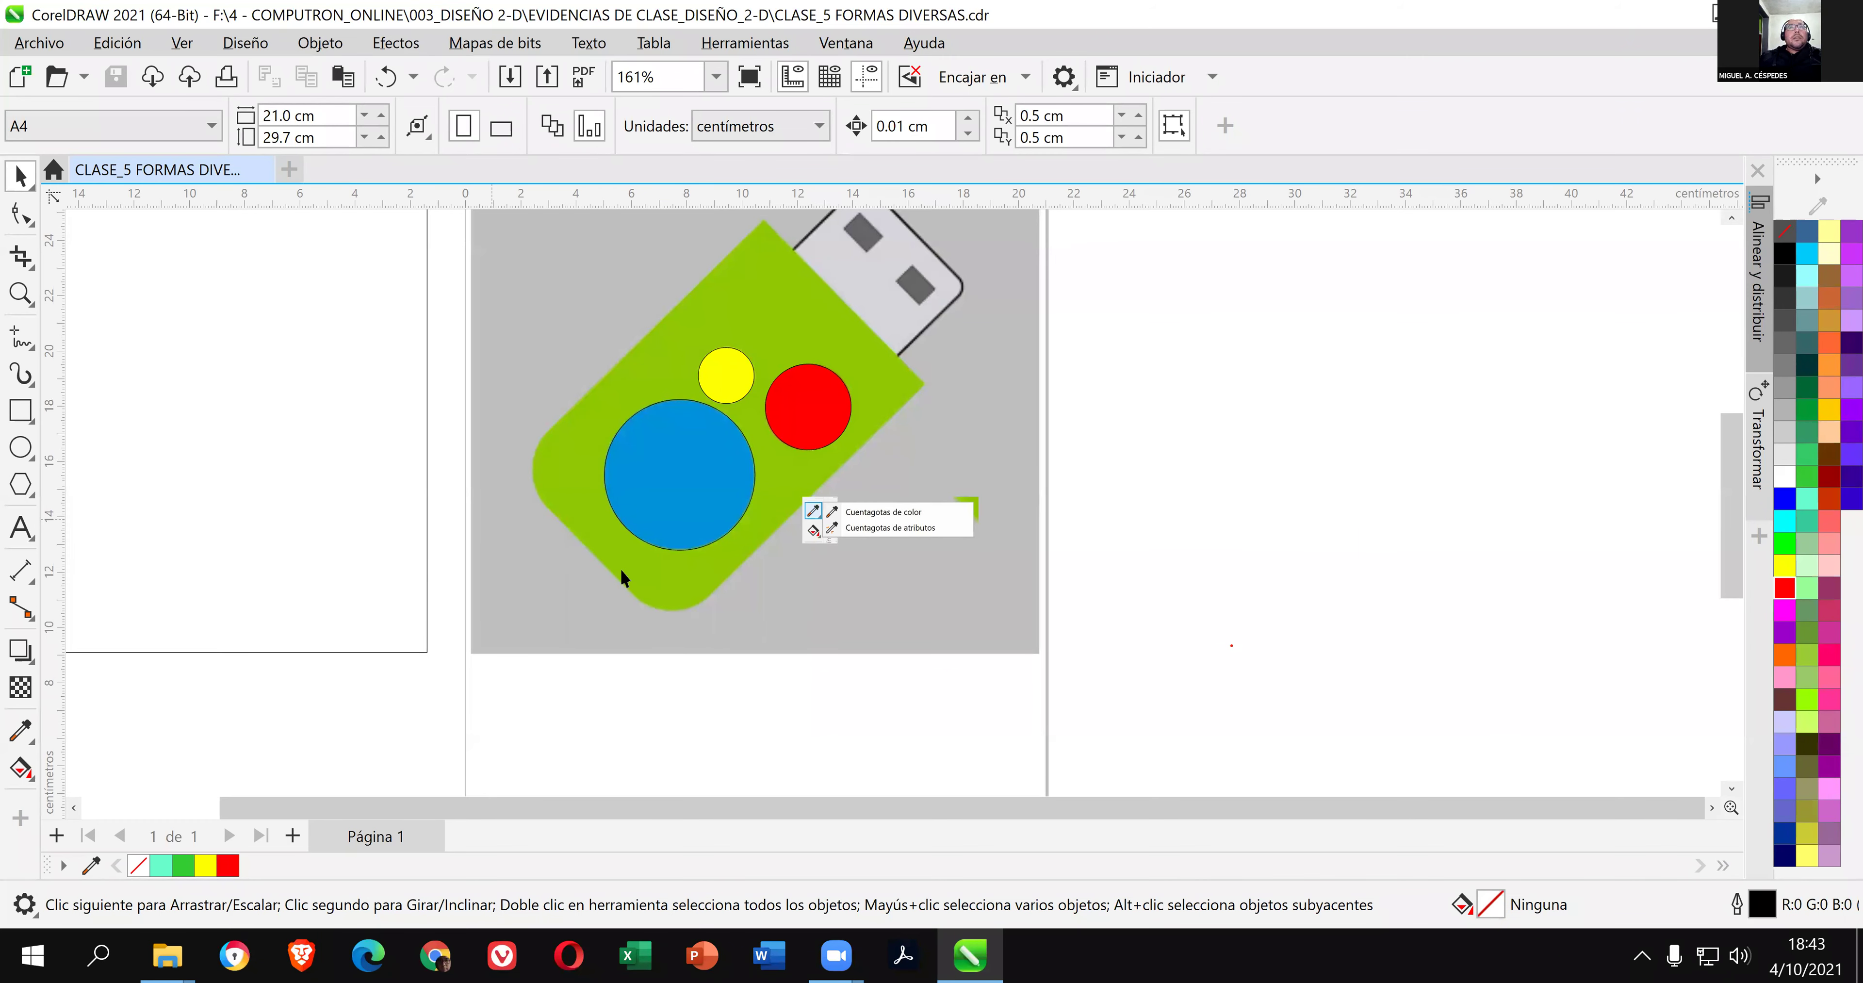
Select the circle traced over the large blue circle and sample the blue #0093DD inside it with the Color Eyedropper.
scroll(631, 471, up, 4)
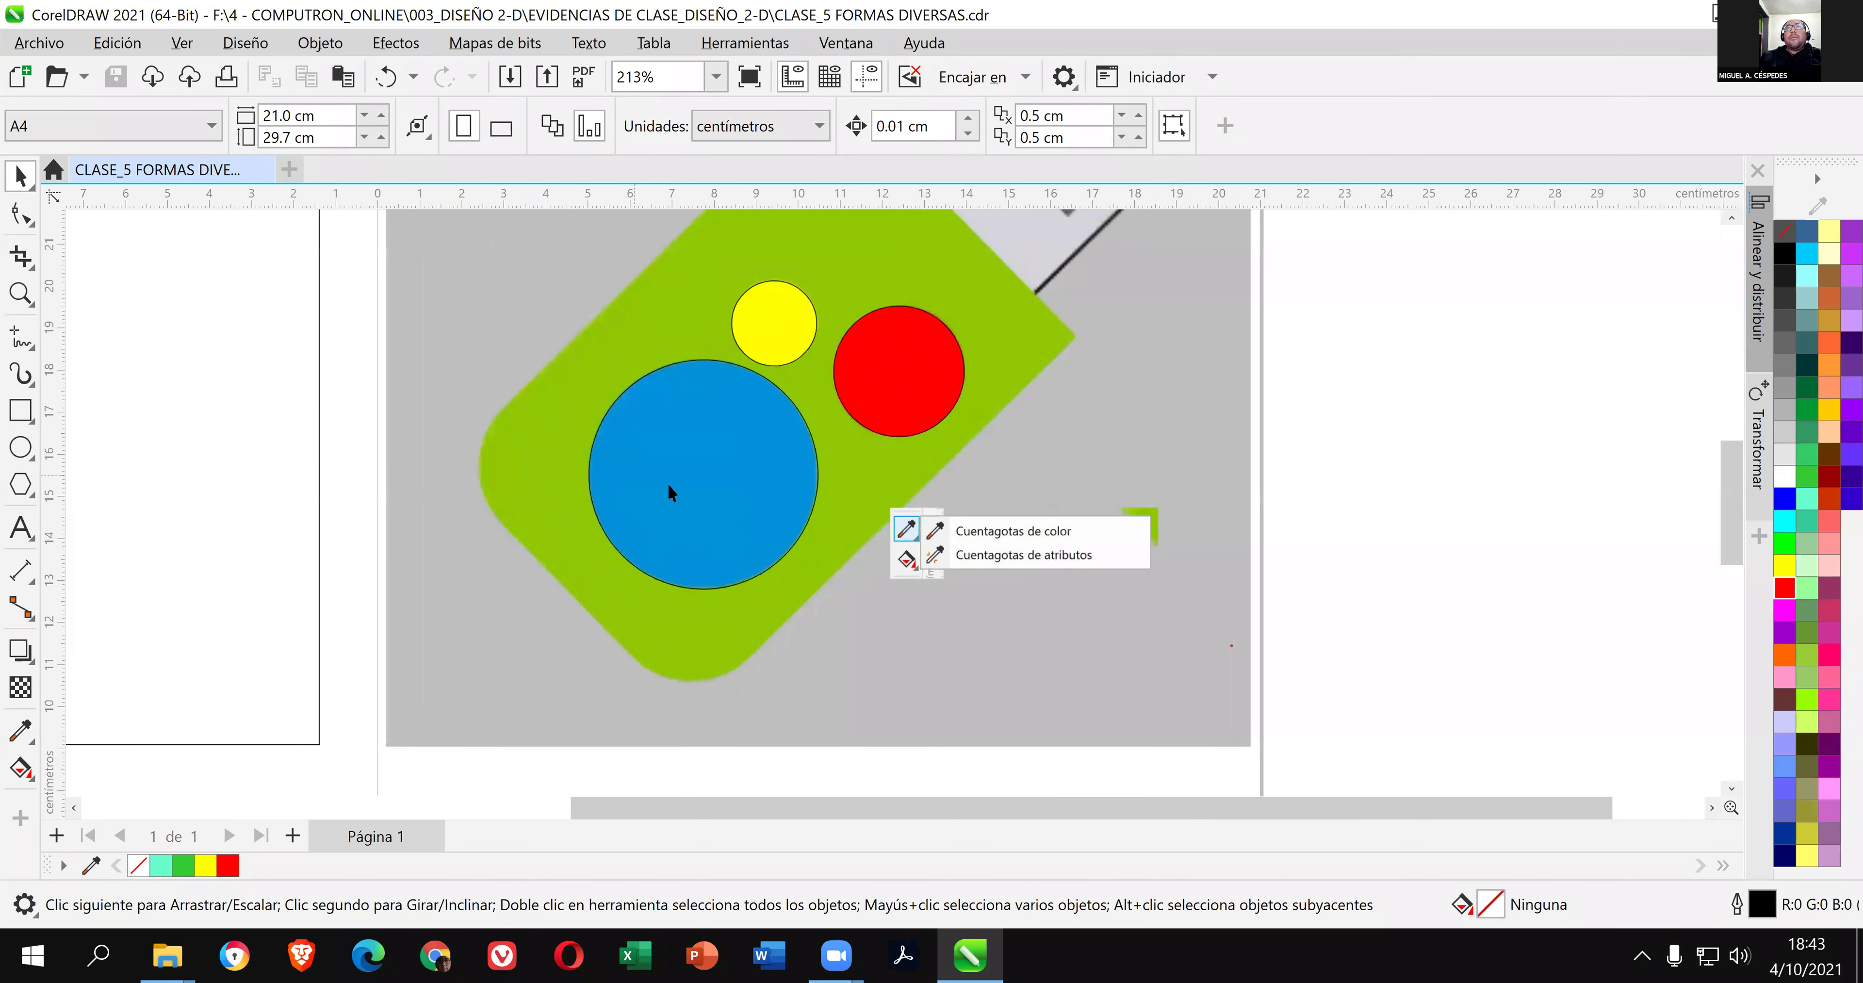
click(744, 420)
scroll(740, 420, up, 2)
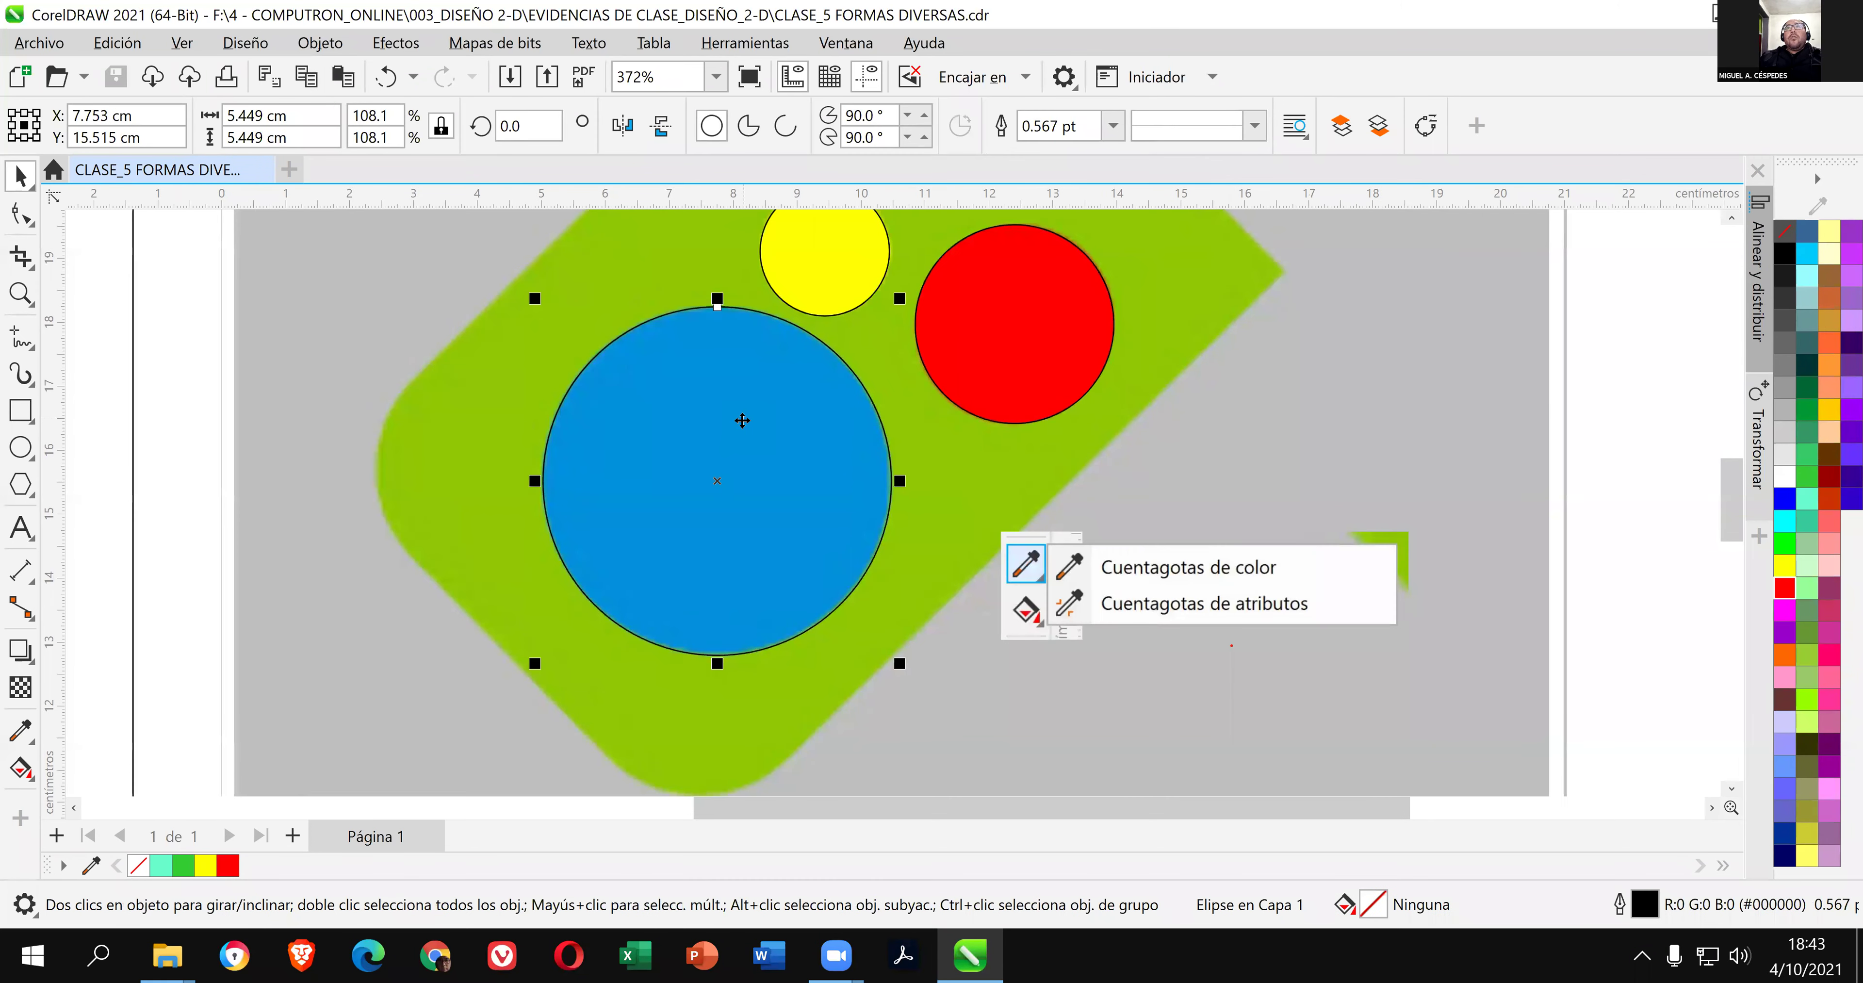
scroll(737, 423, up, 1)
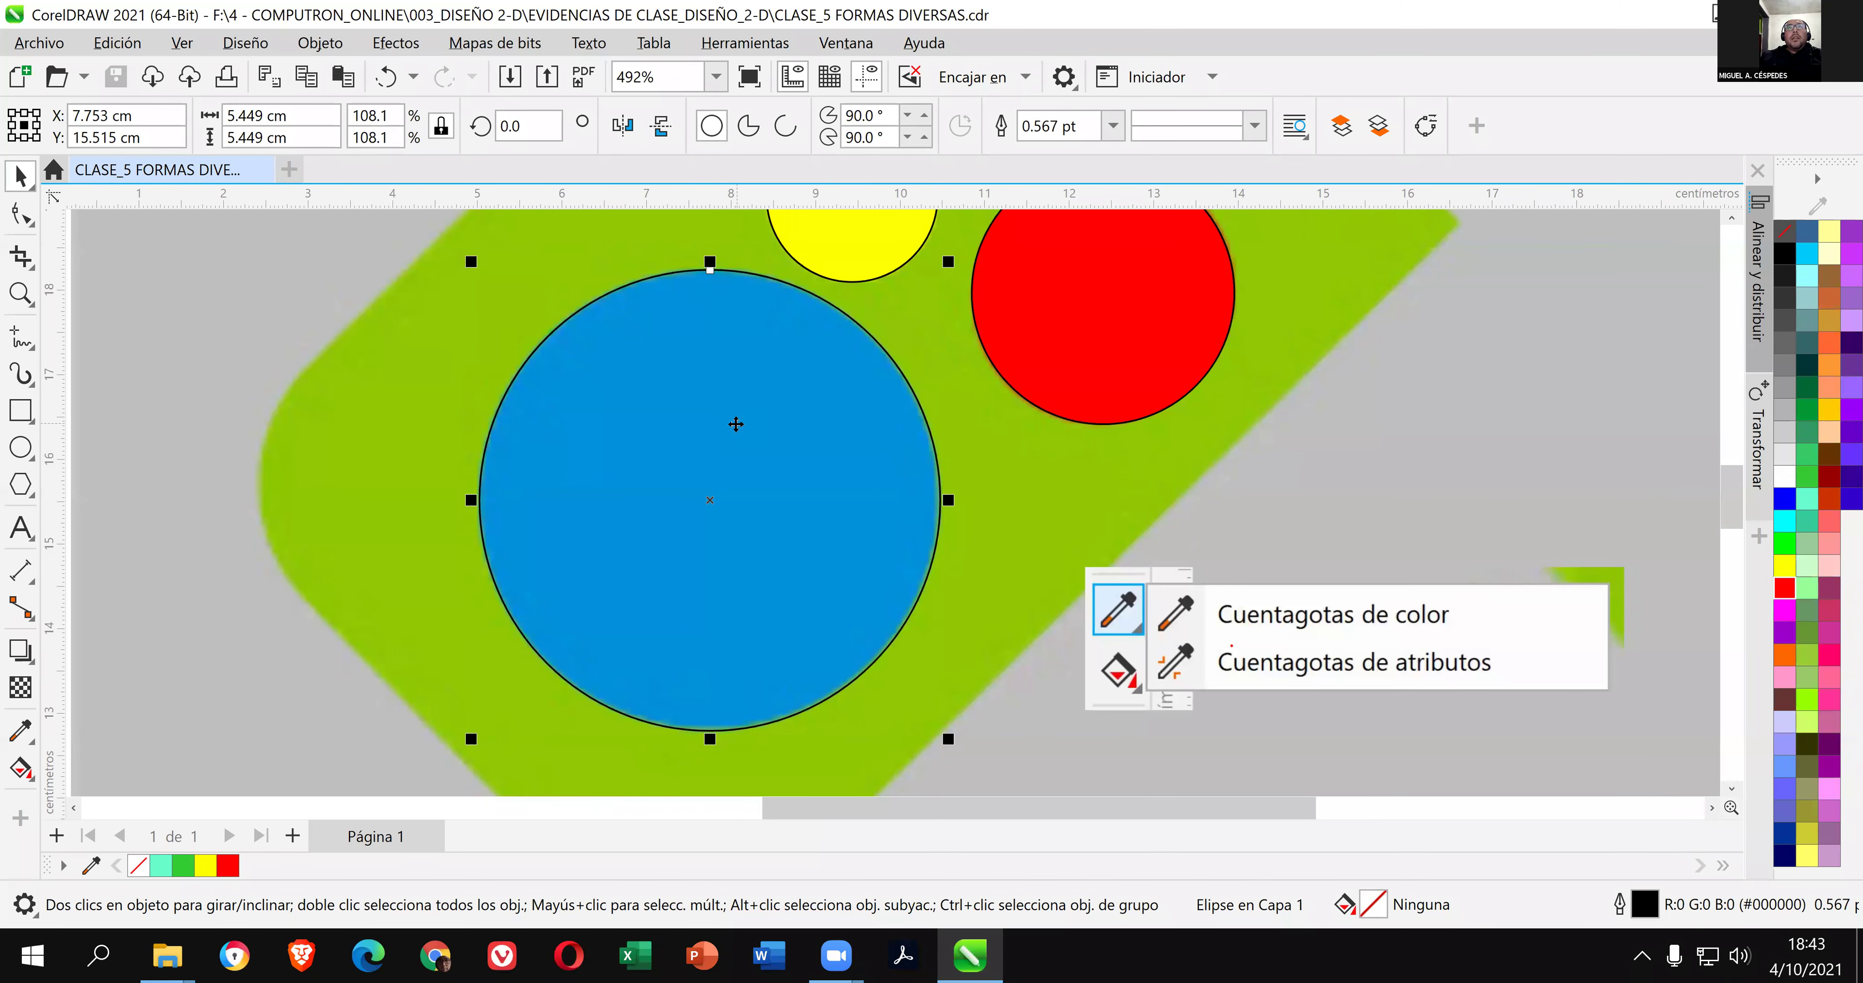
click(32, 733)
click(167, 748)
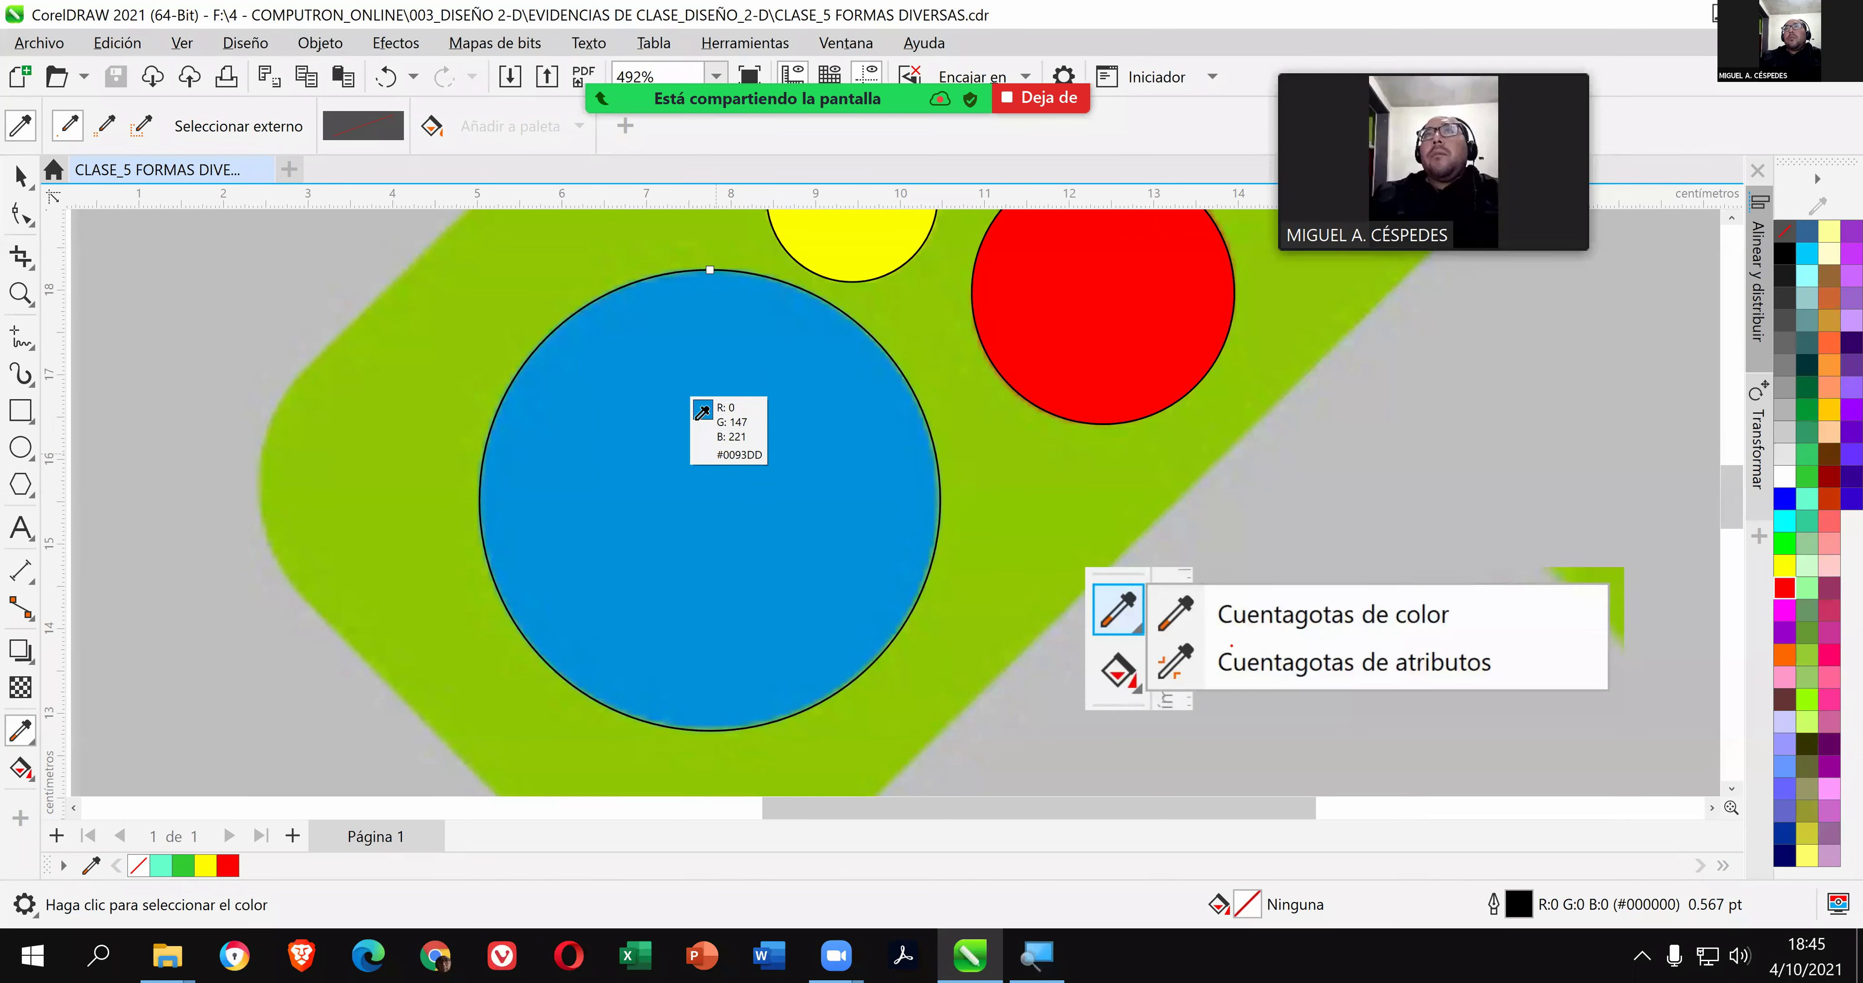
click(694, 418)
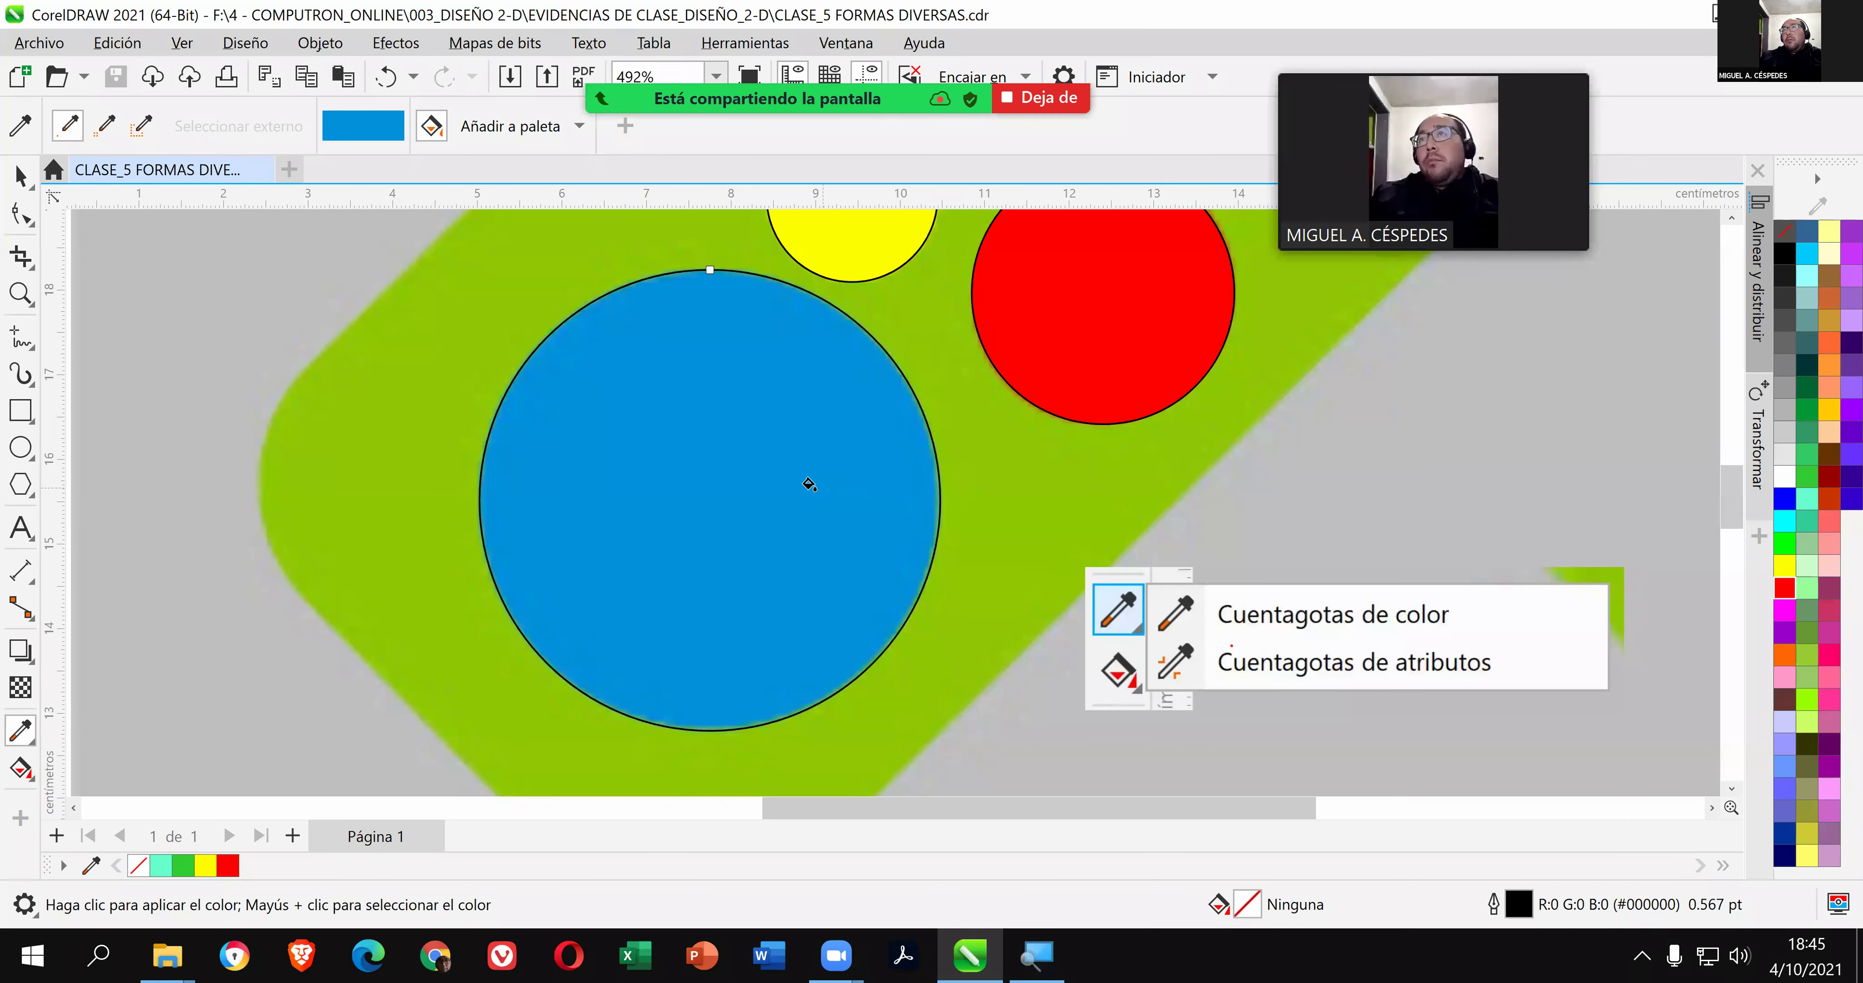
Try filling the yellow and red circles with the sampled blue, and undo both fills.
scroll(809, 484, down, 1)
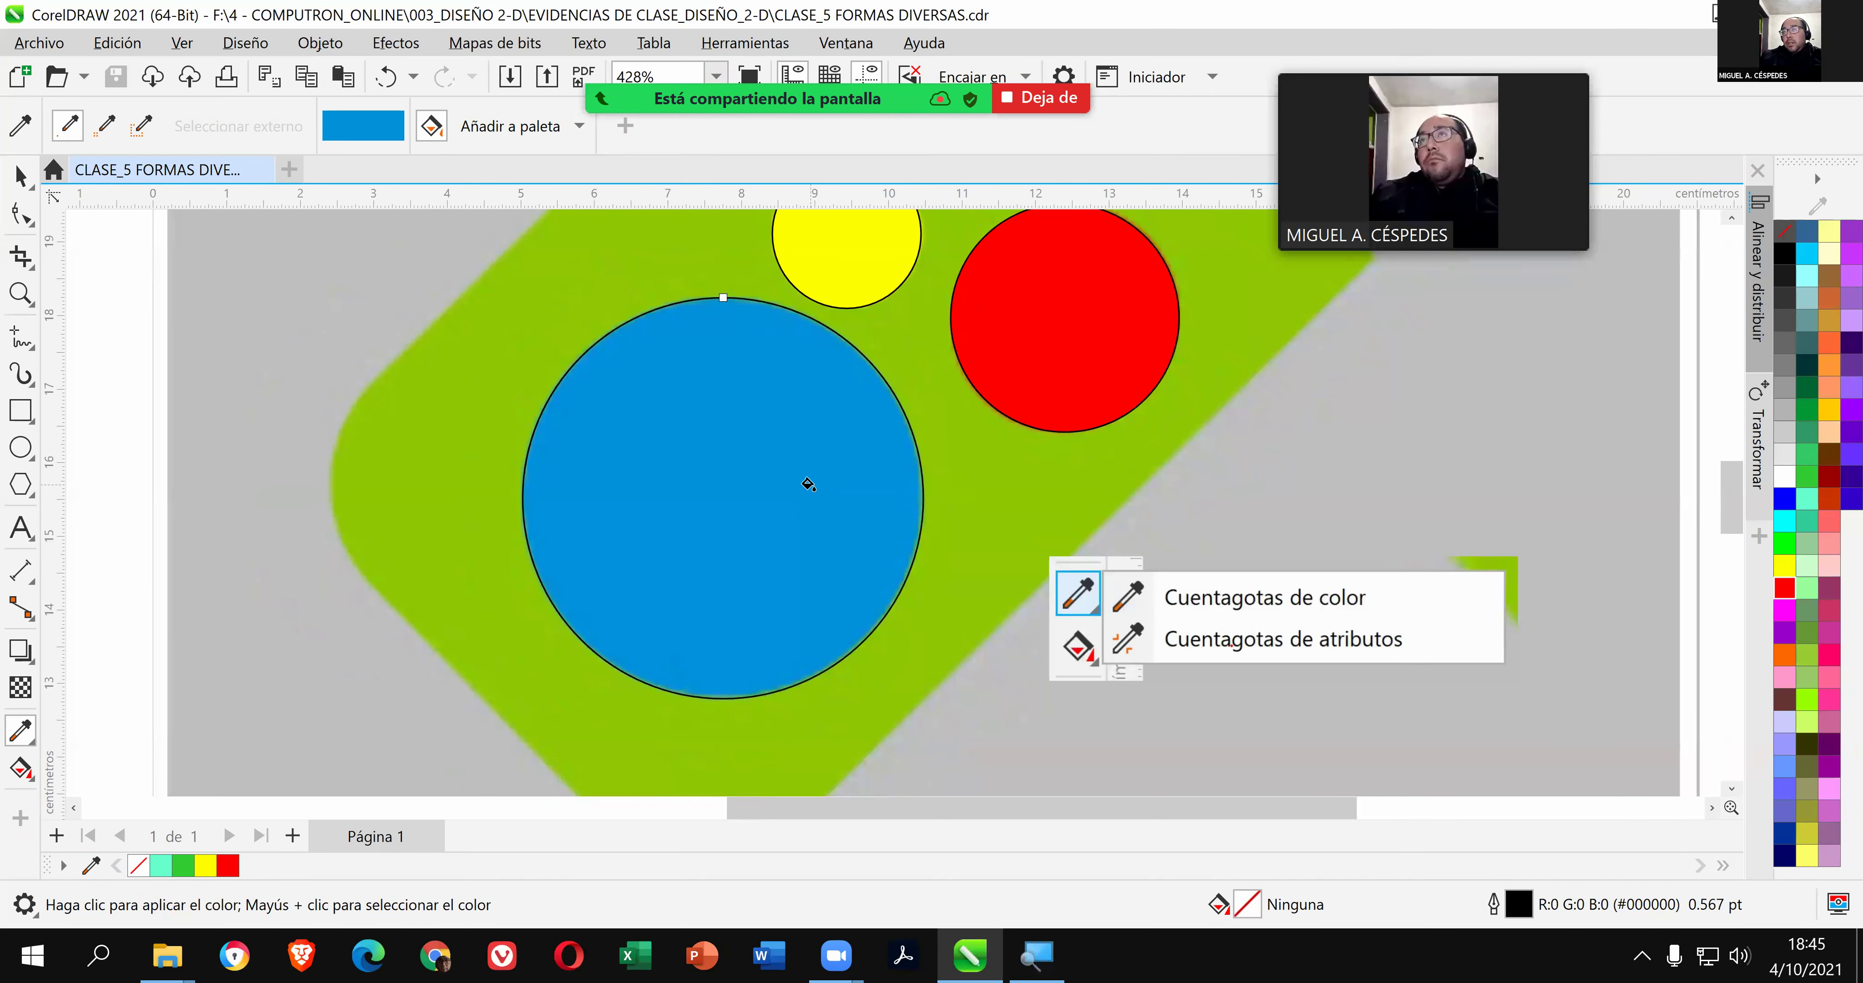
scroll(809, 484, down, 1)
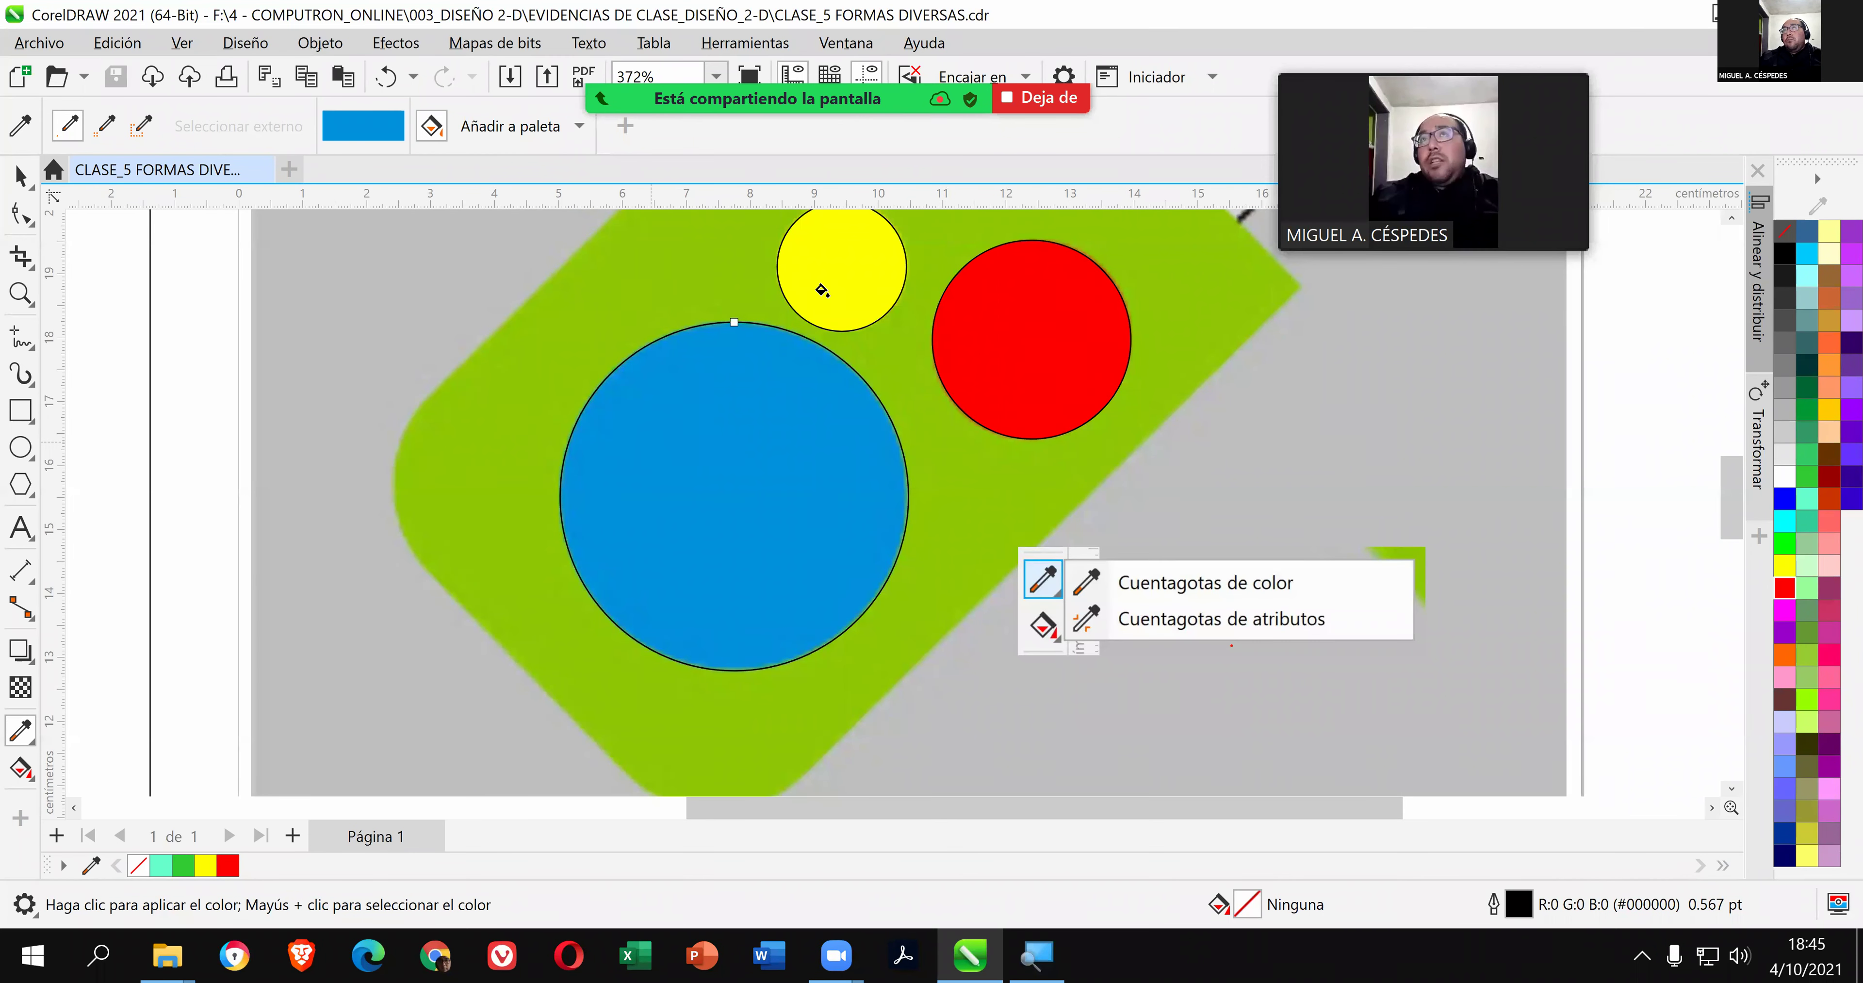
click(837, 282)
click(1077, 340)
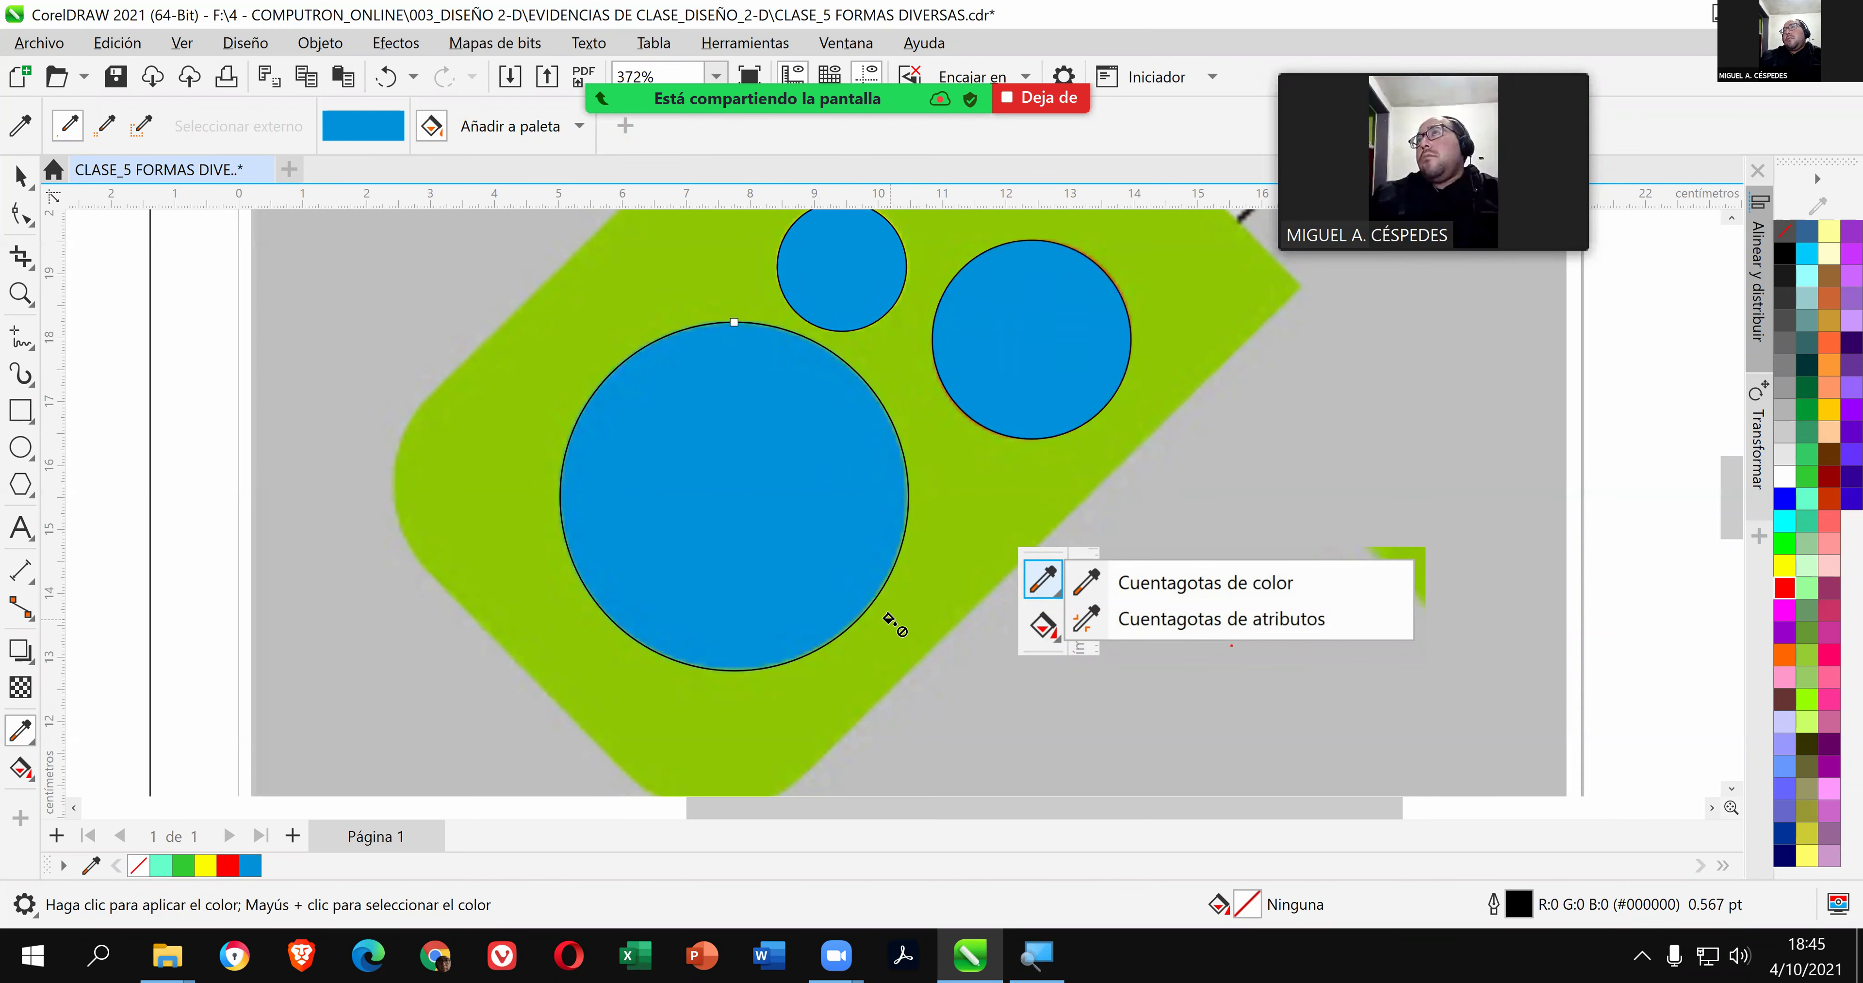
key(ctrl+z)
key(ctrl+z)
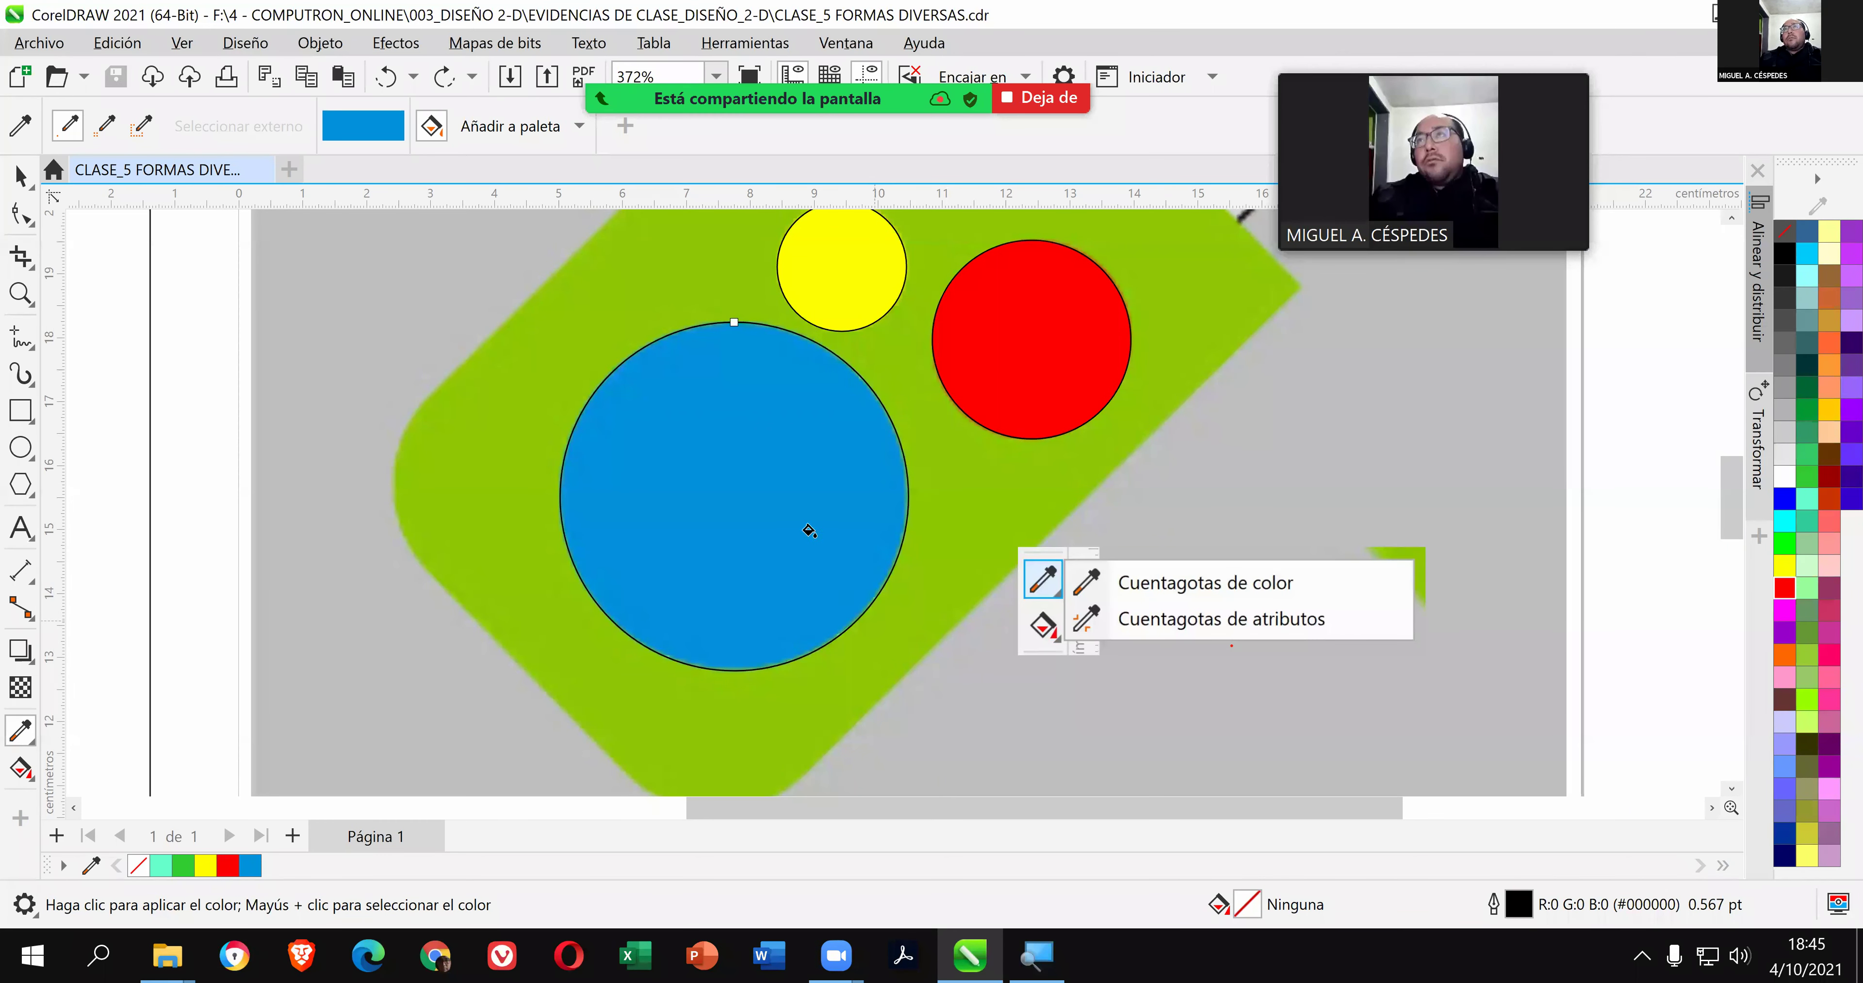
Fill the large traced circle with the sampled blue.
click(790, 499)
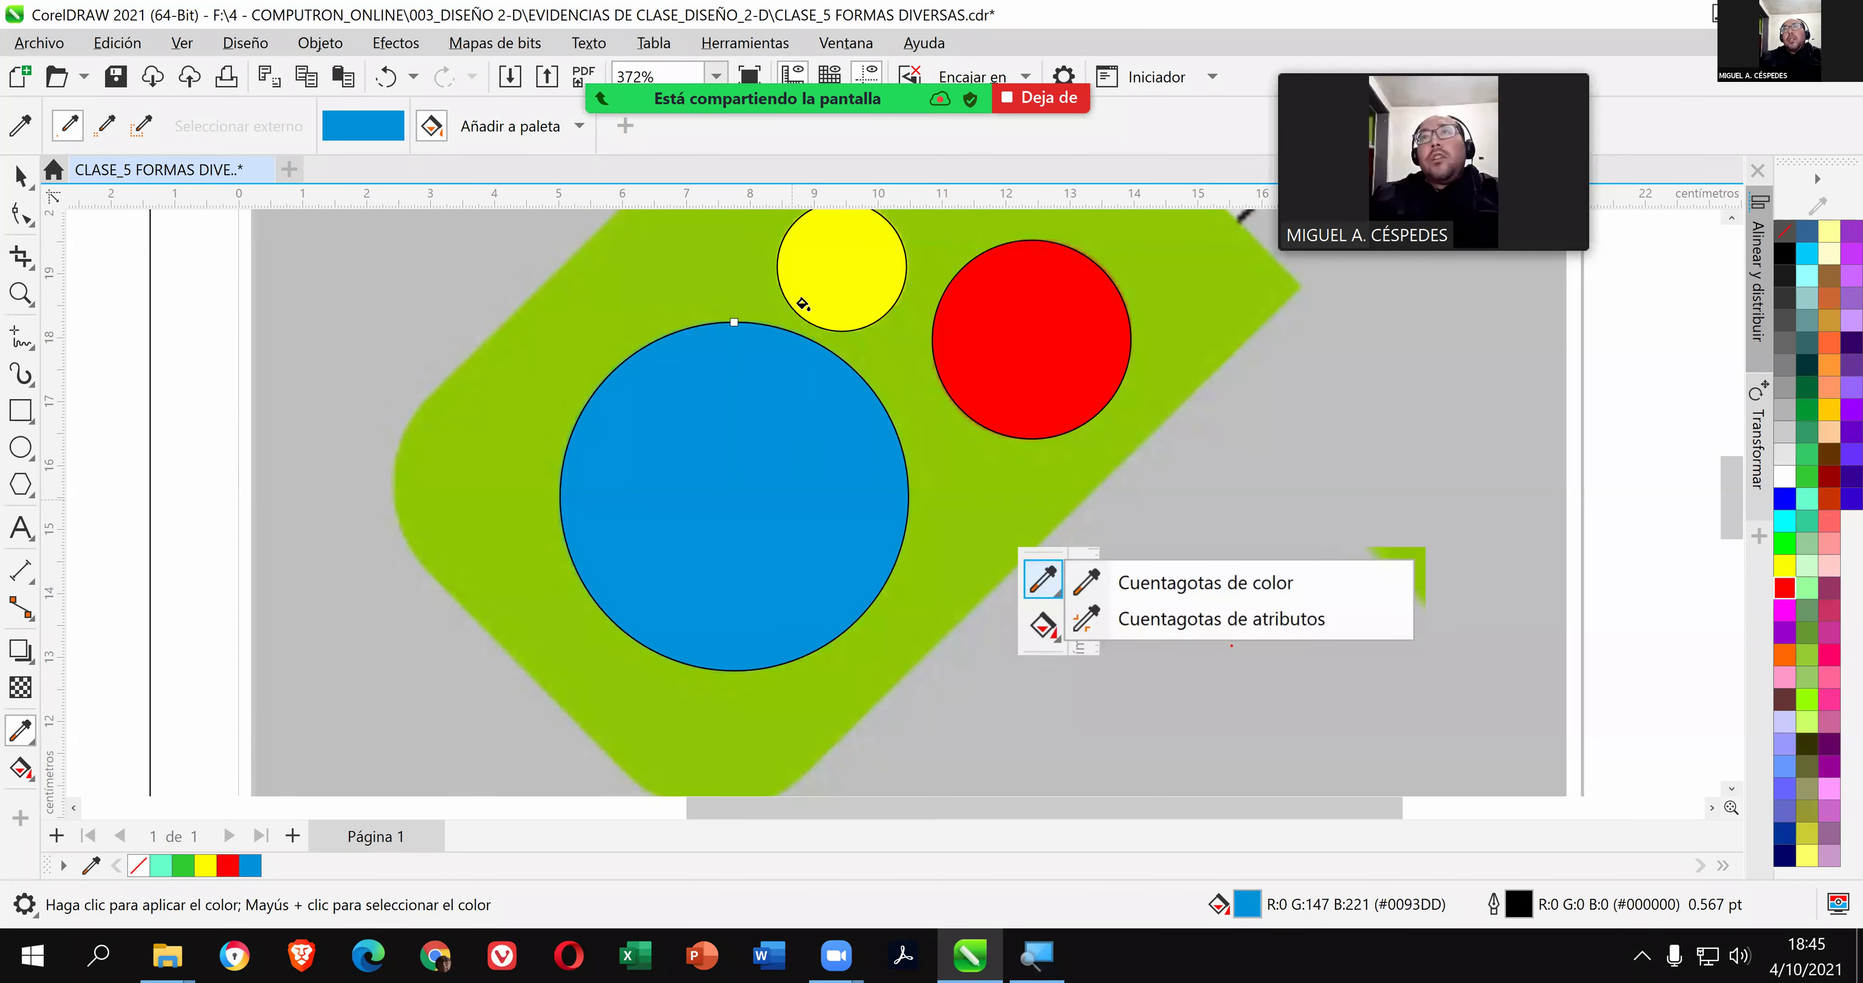
Apply the sampled blue once more to the small yellow circle and the red circle, and undo both color changes.
click(814, 286)
click(1031, 341)
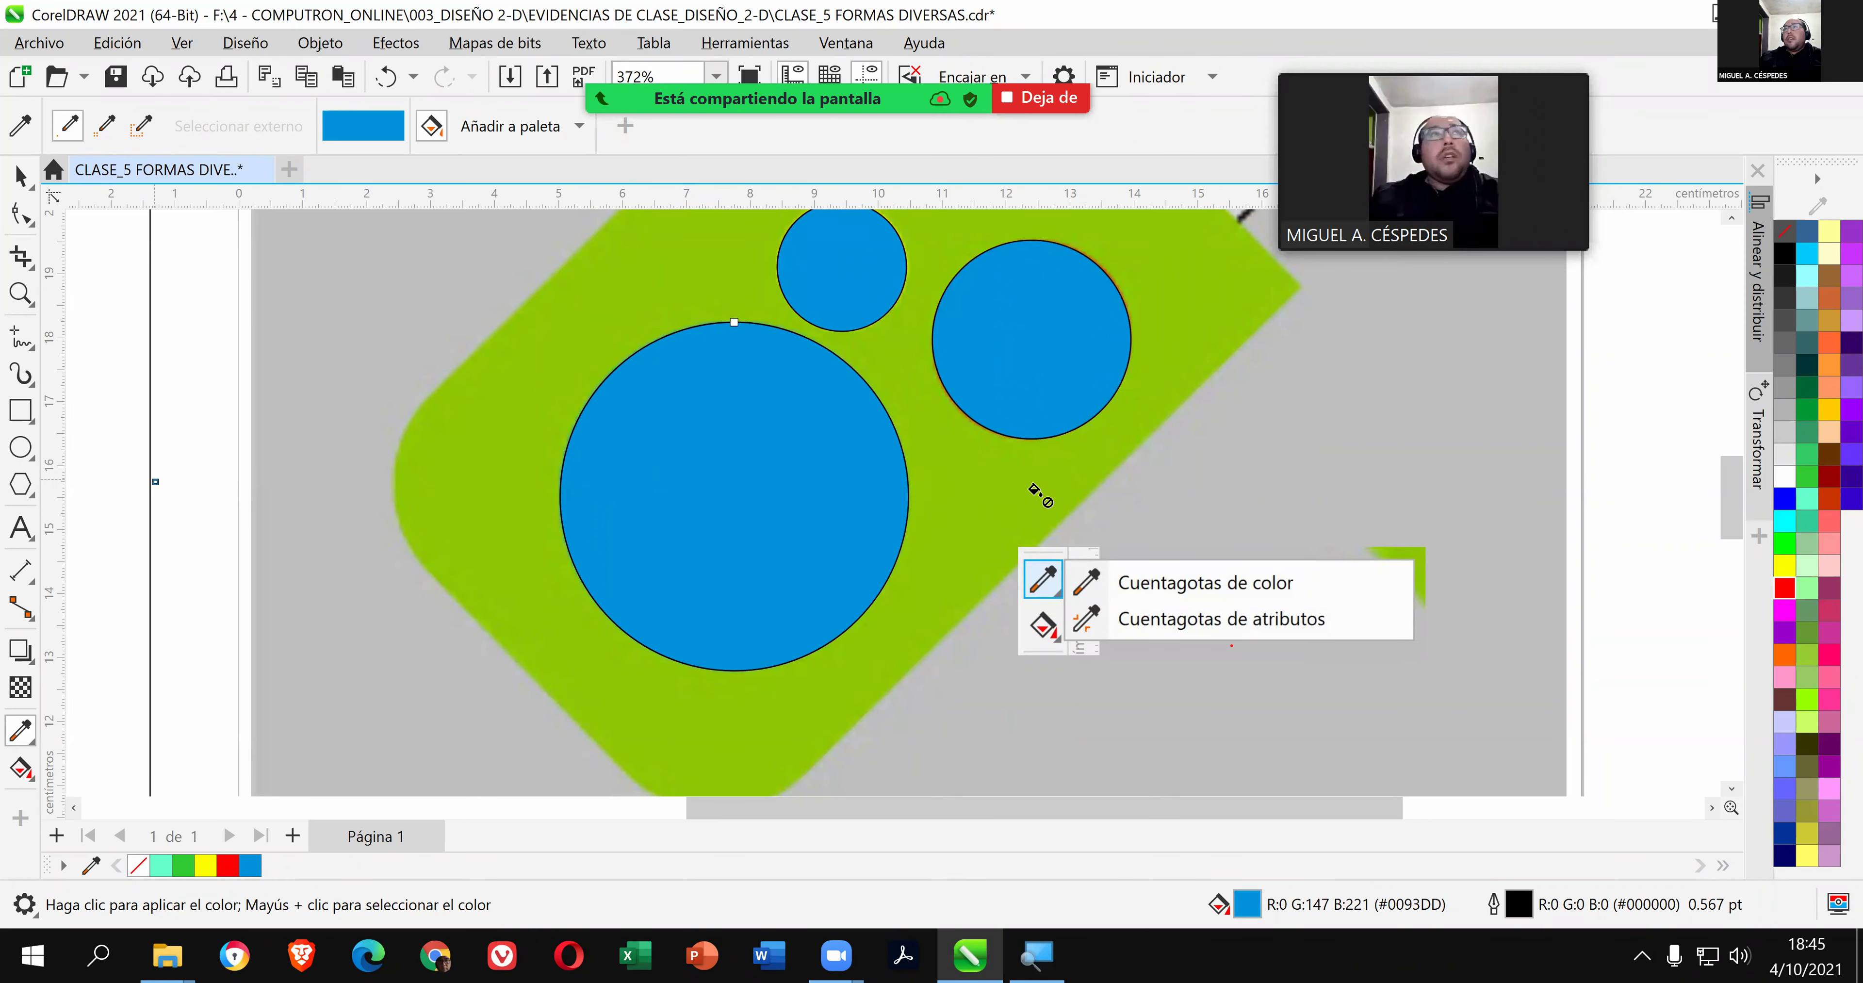
key(ctrl+z)
key(ctrl+z)
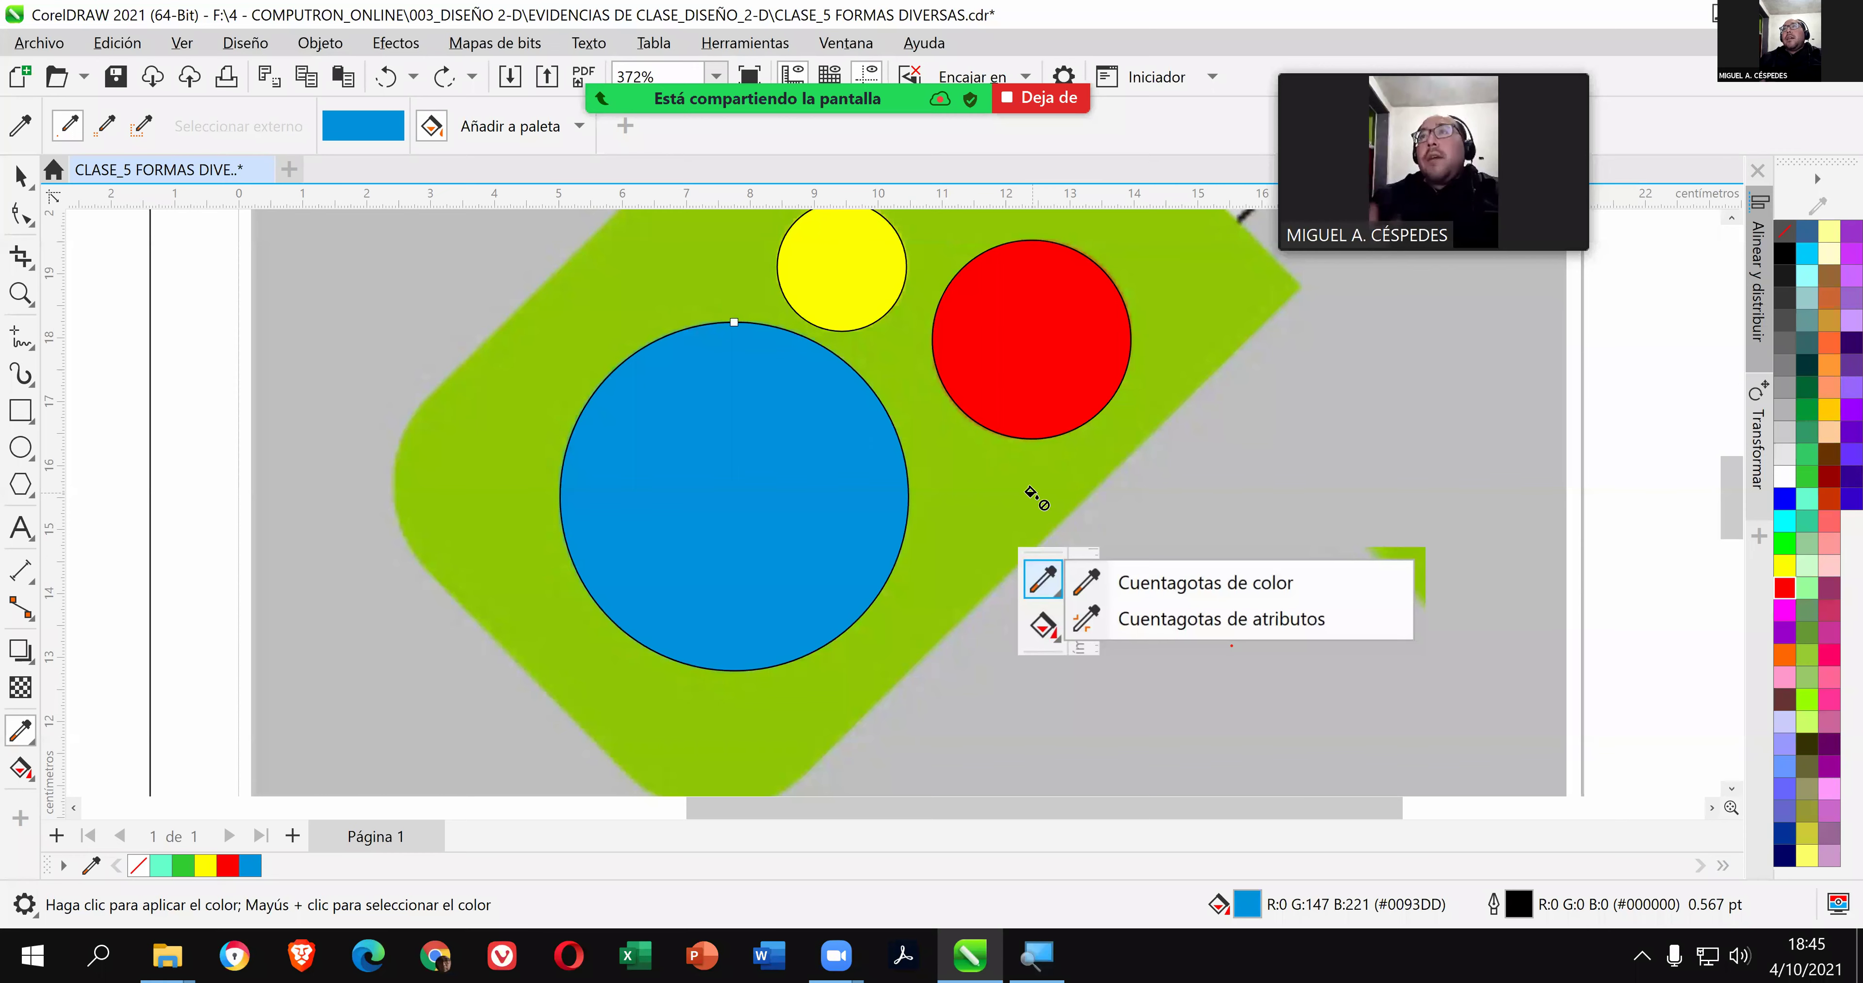
Leave the Color Eyedropper and save the drawing.
key(space)
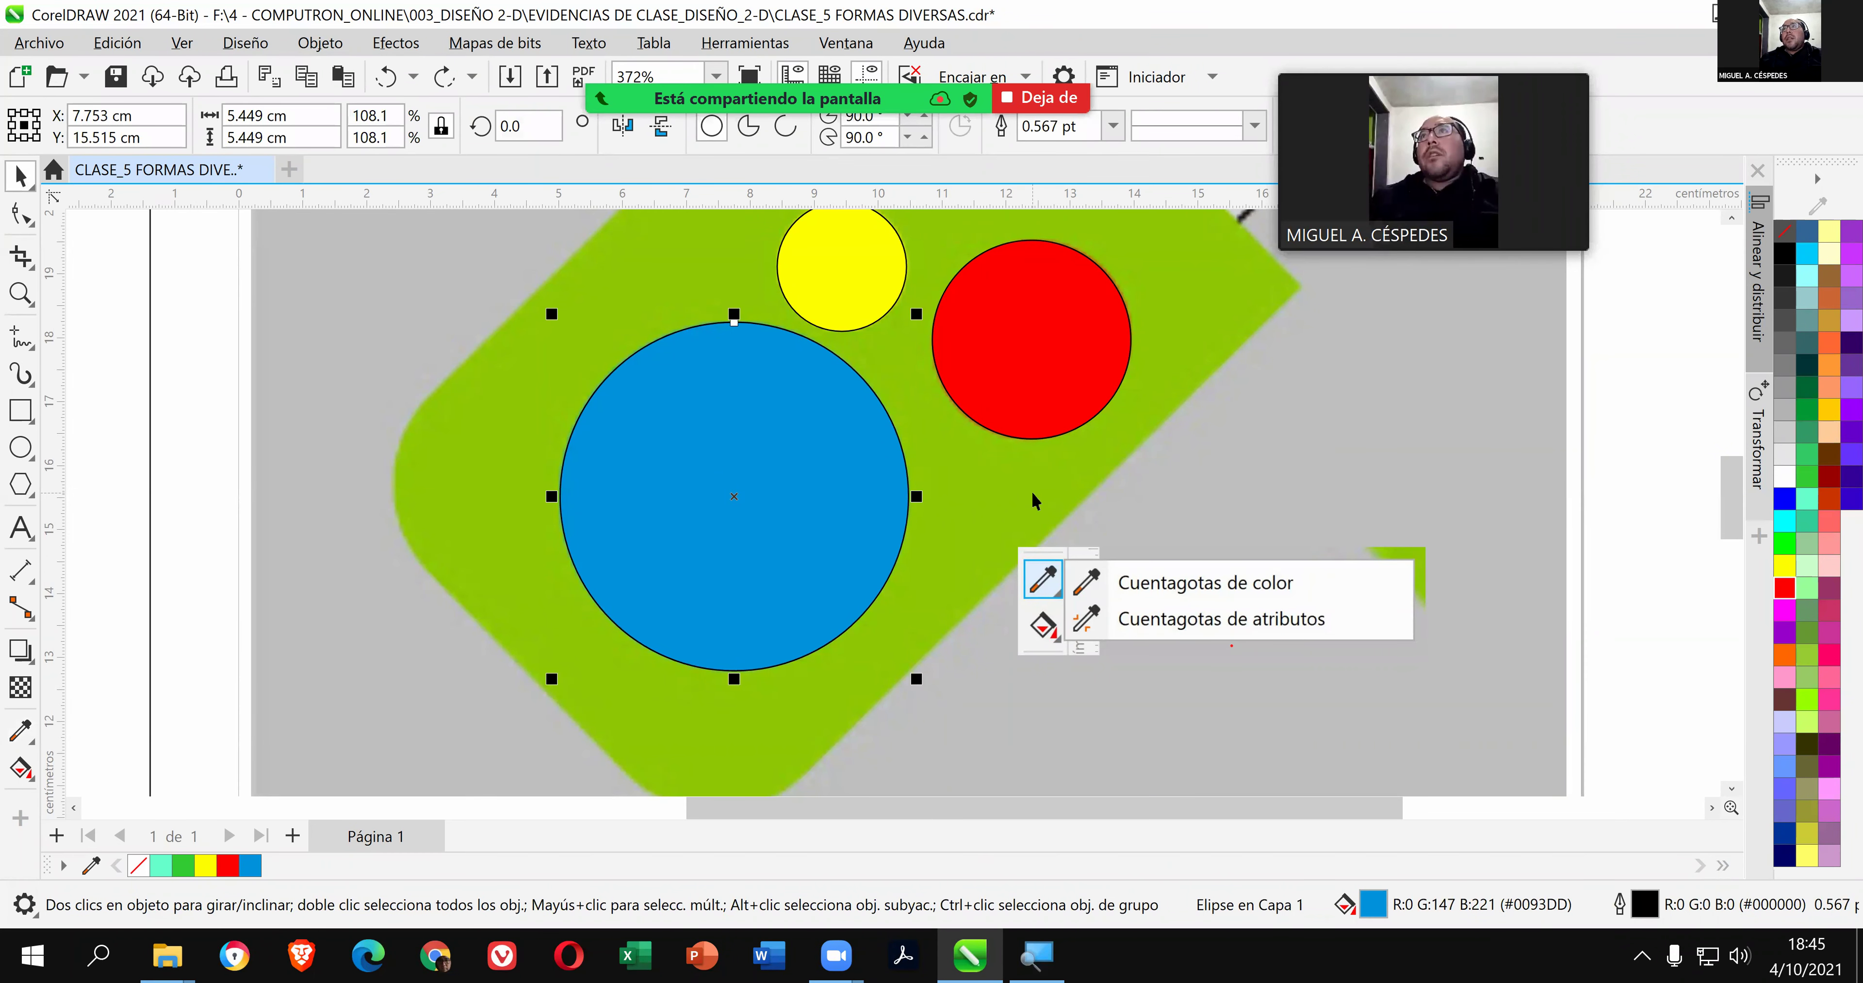
scroll(1030, 492, down, 1)
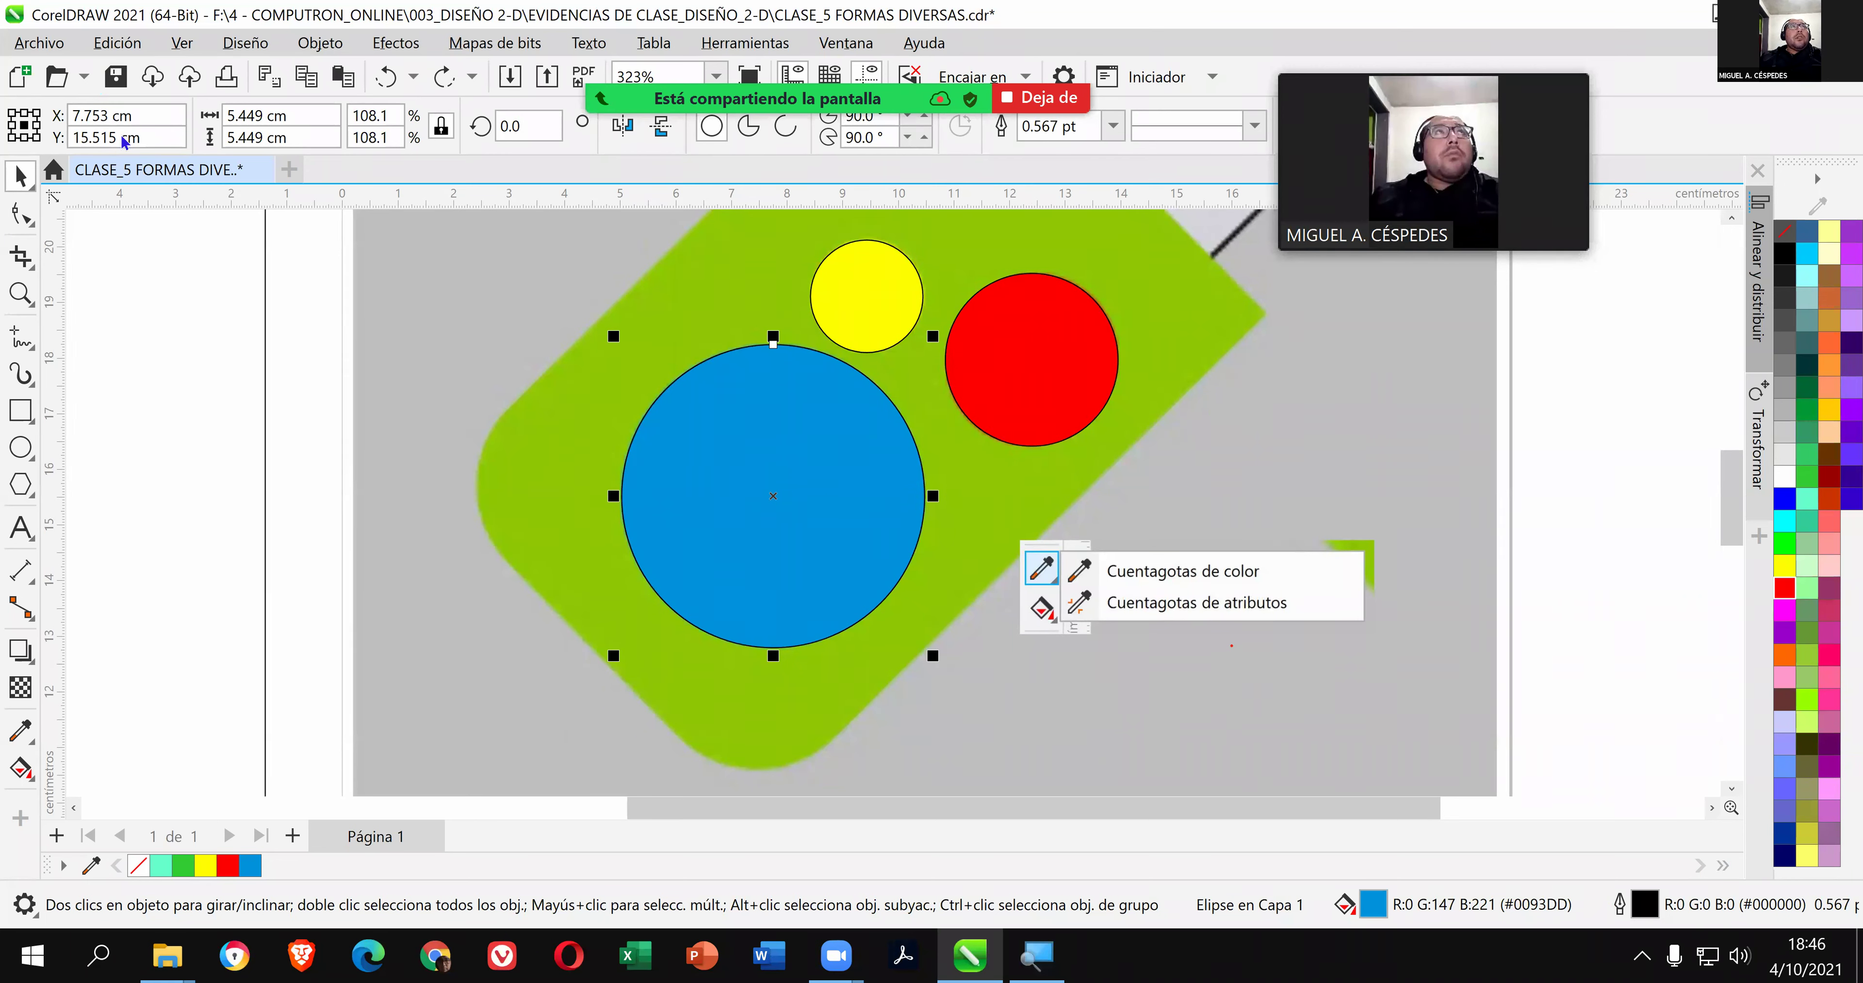
key(ctrl+s)
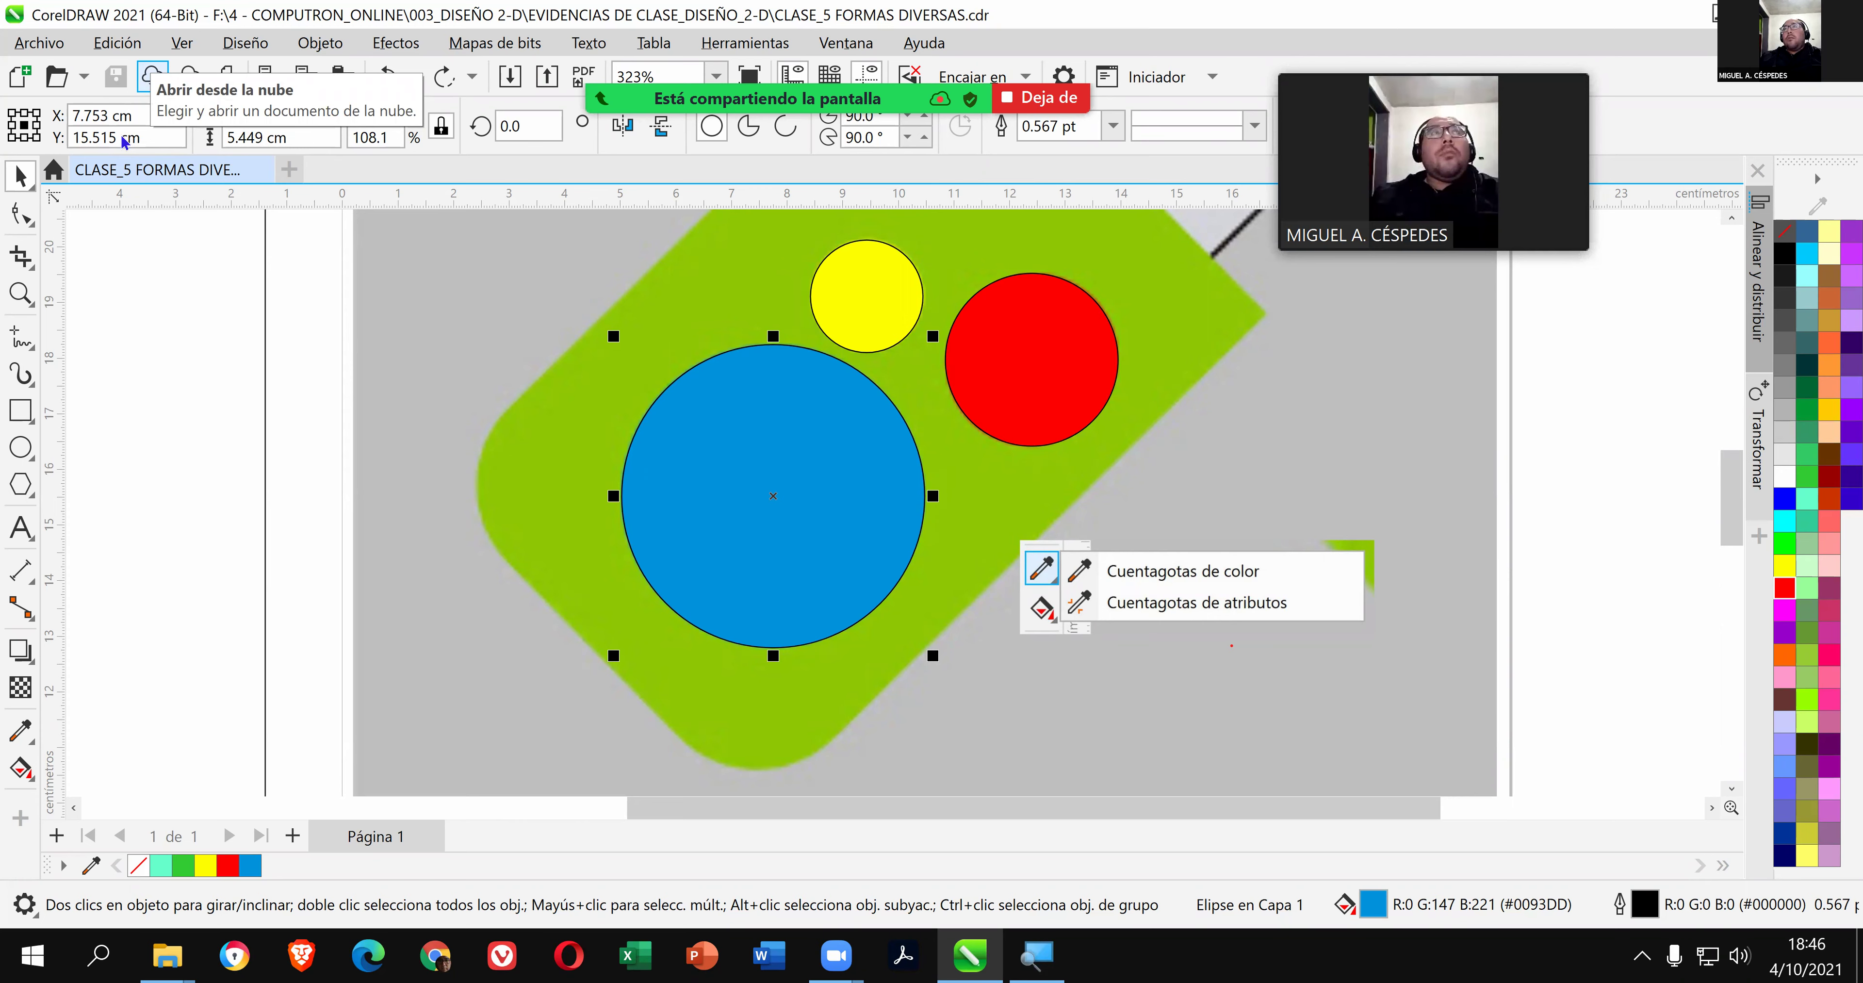
scroll(329, 209, down, 1)
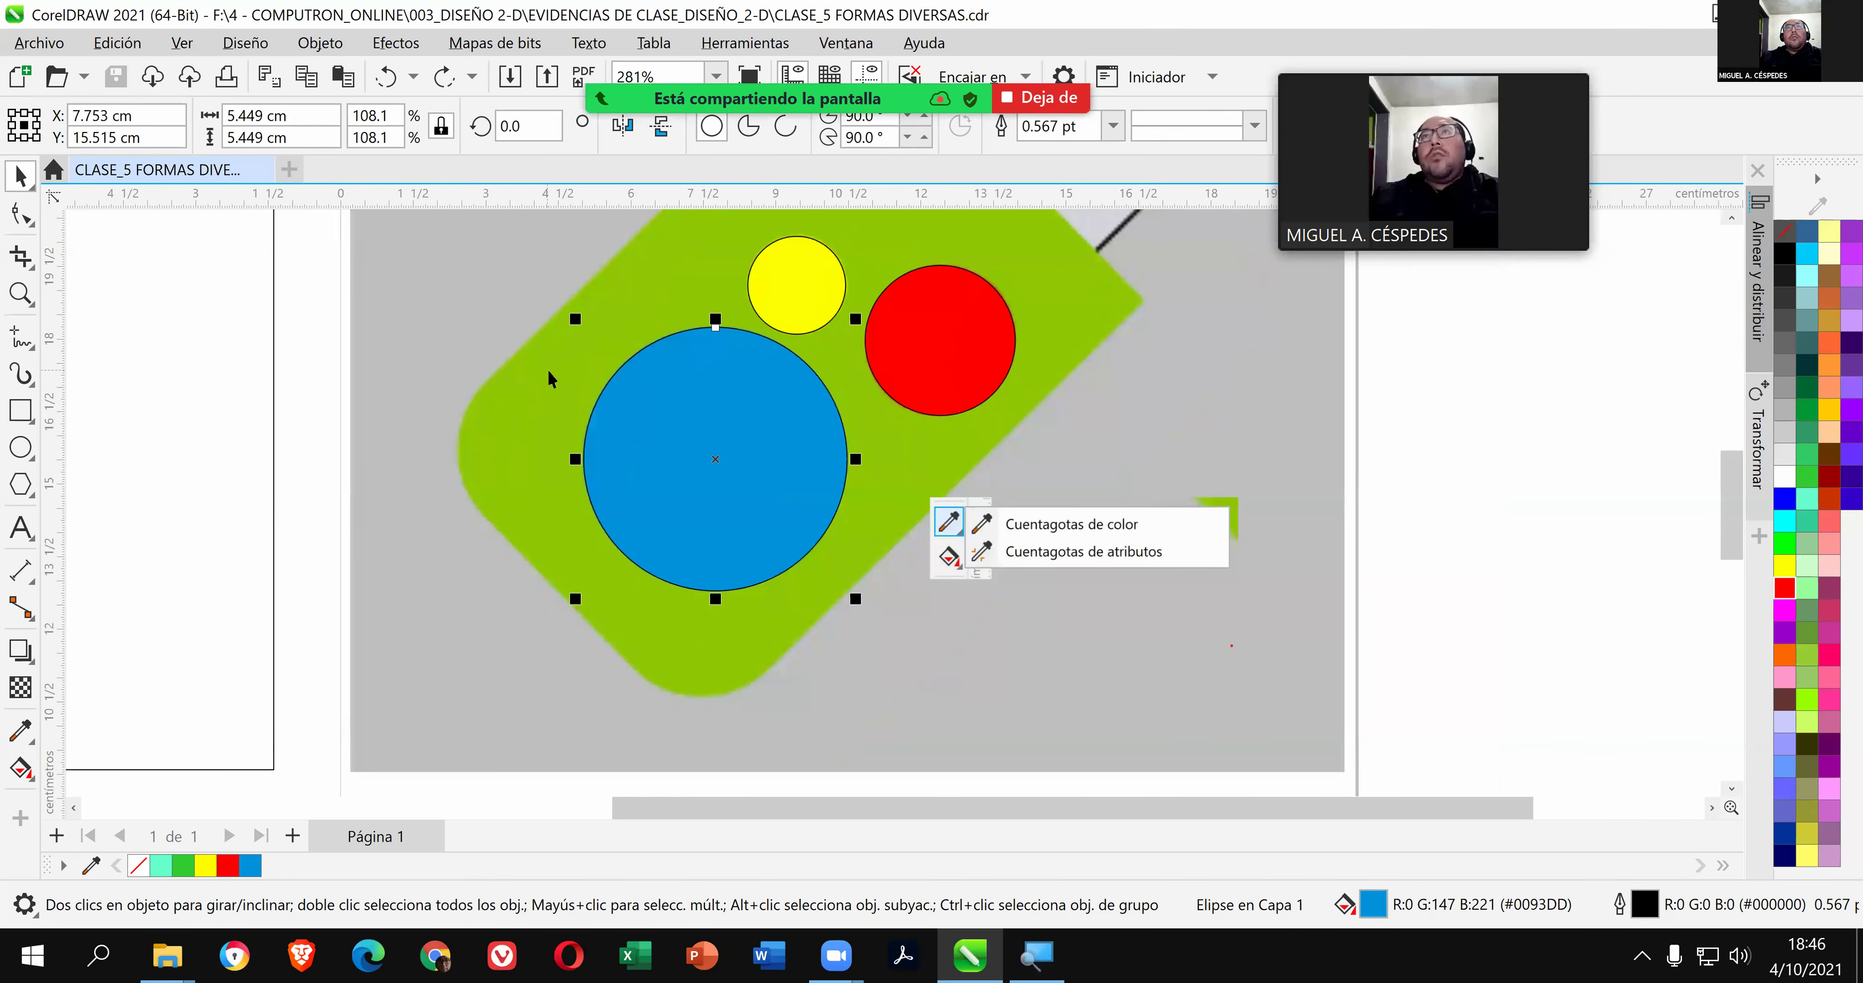